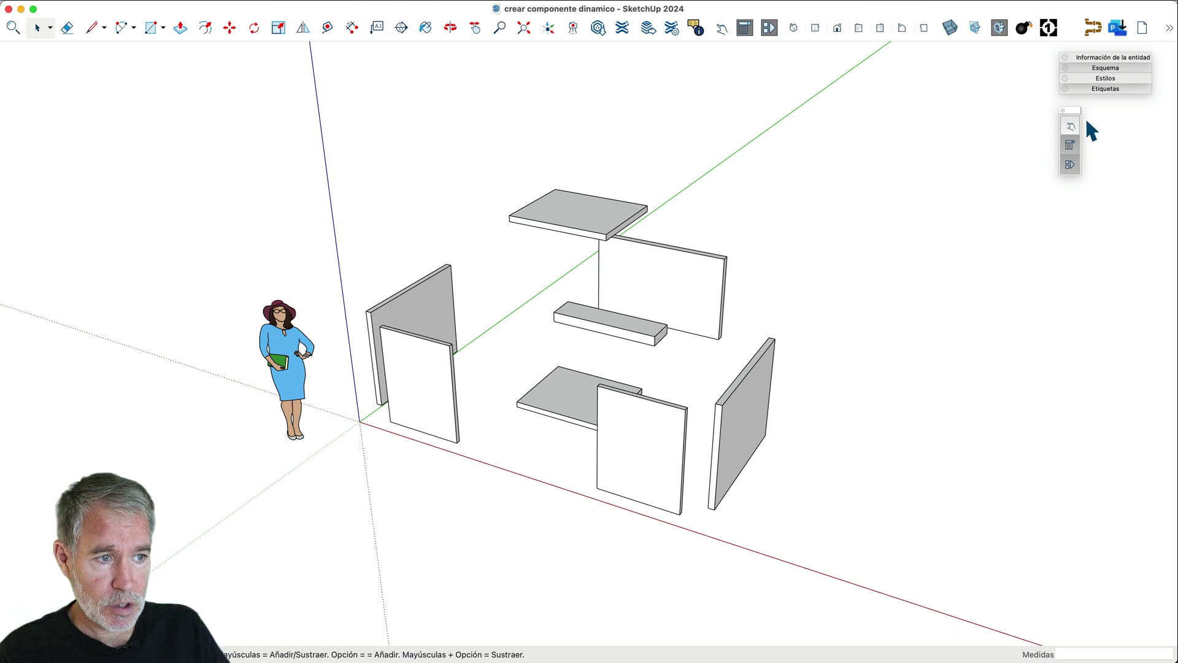
# - Open the component options and component attributes windows and place them on opposite sides of the model
pyautogui.moveTo(1065, 111); pyautogui.dragTo(112, 86)
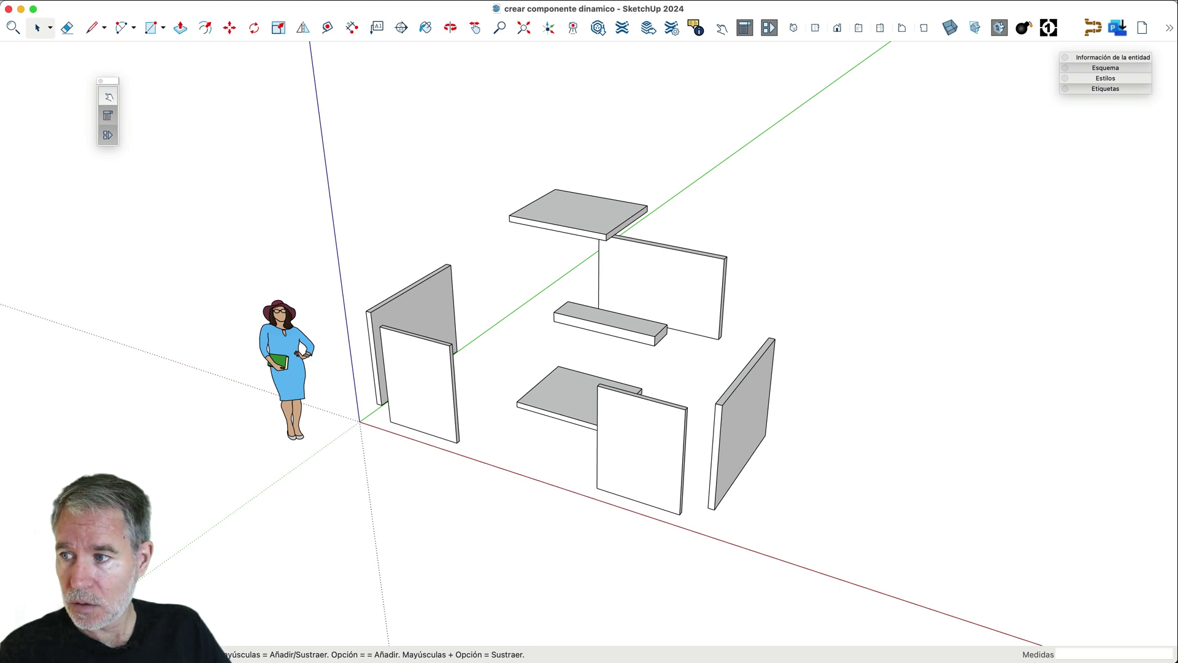
pyautogui.click(107, 115)
pyautogui.moveTo(100, 195); pyautogui.dragTo(151, 196)
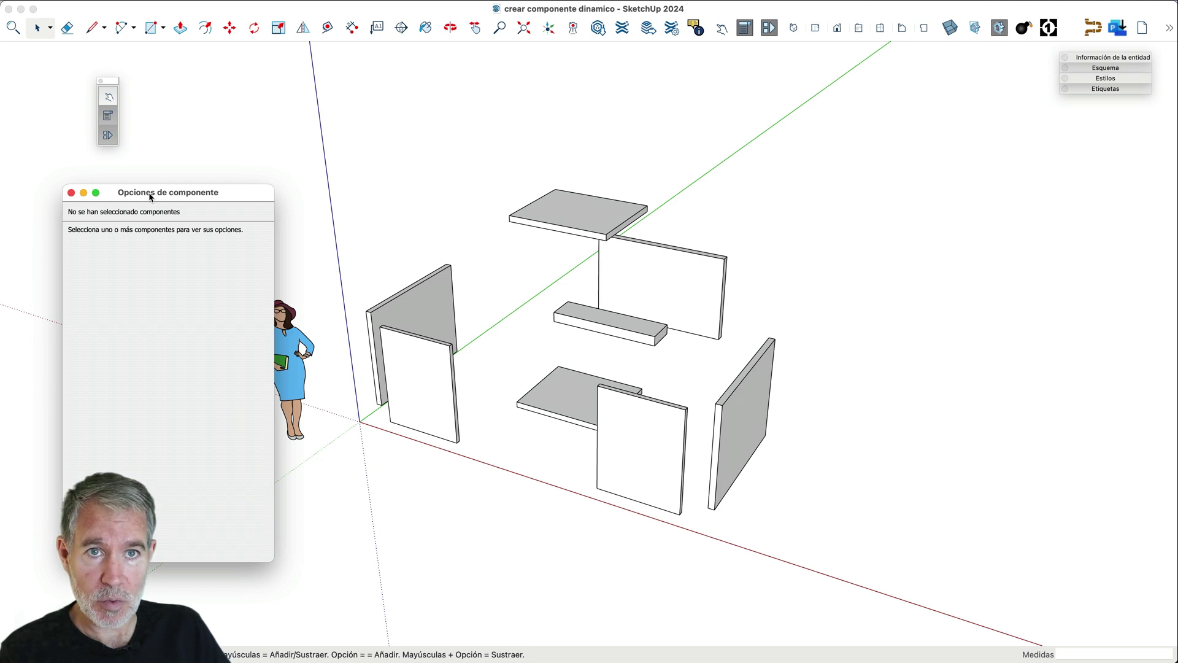
pyautogui.click(108, 134)
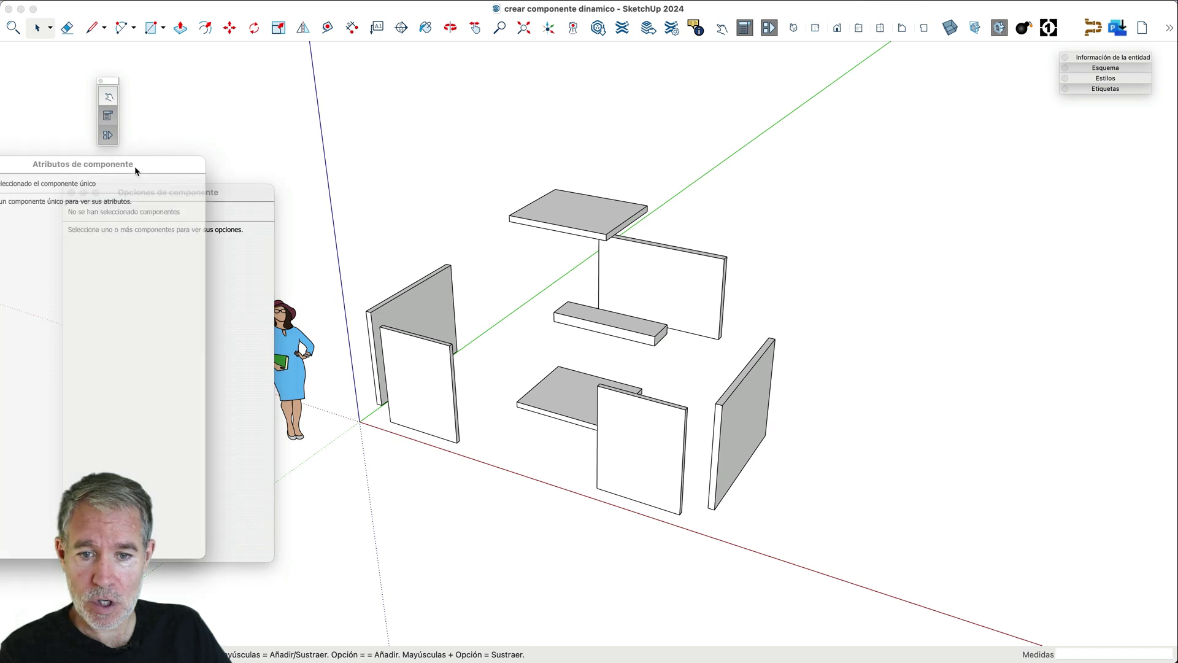
pyautogui.moveTo(149, 166); pyautogui.dragTo(971, 178)
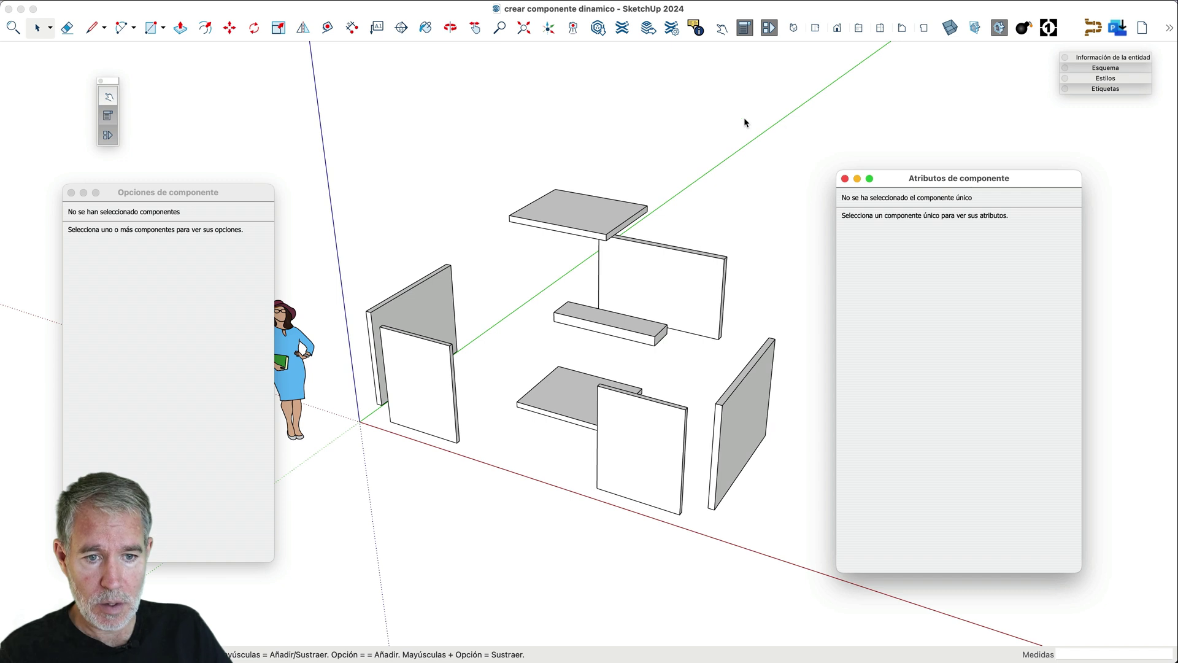
pyautogui.scroll(-2, 570, 203)
pyautogui.scroll(-1, 571, 202)
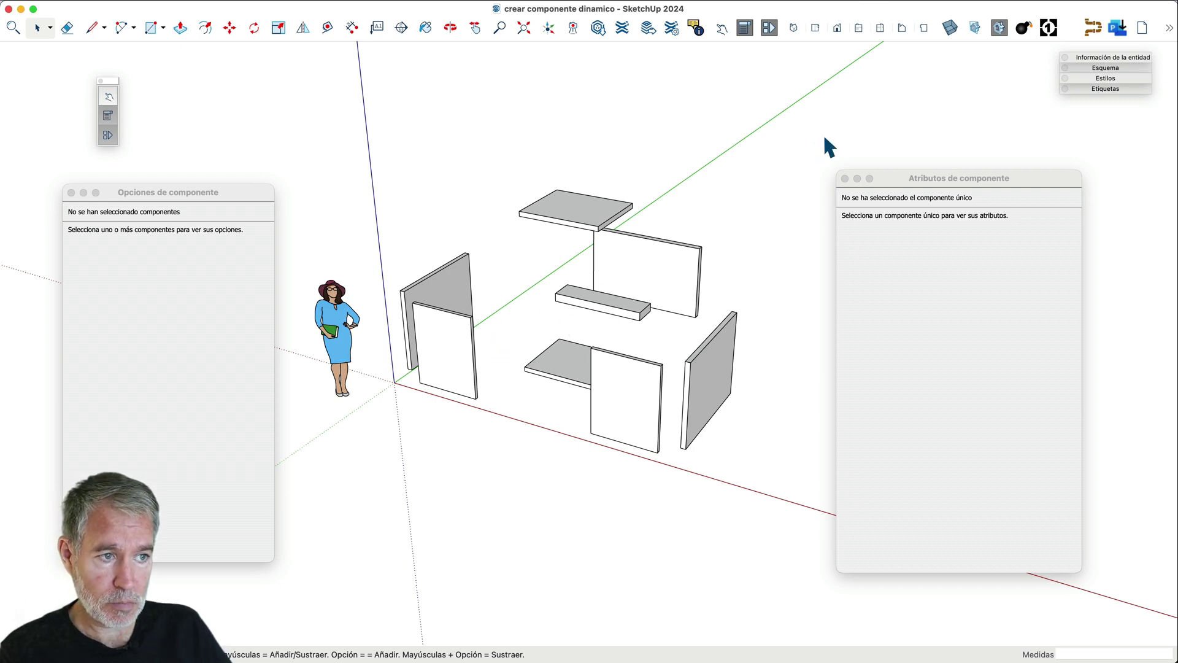
# - Expand the Esquema outliner and move the component attributes window clear of it
pyautogui.click(1104, 70)
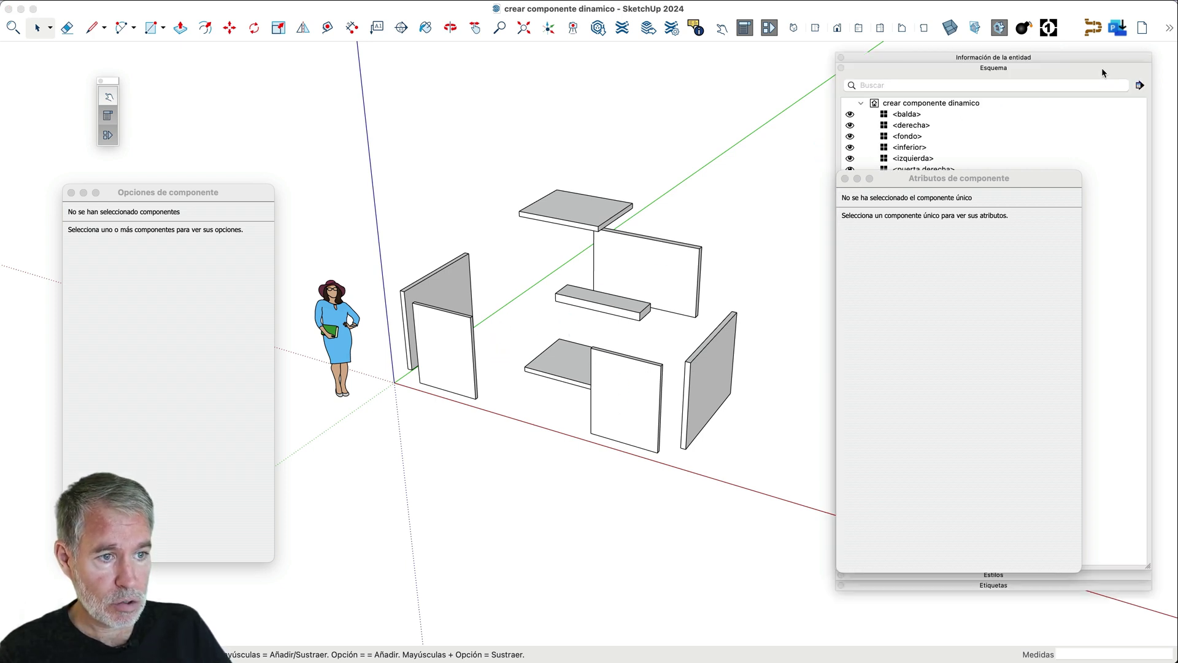
pyautogui.moveTo(973, 180); pyautogui.dragTo(238, 320)
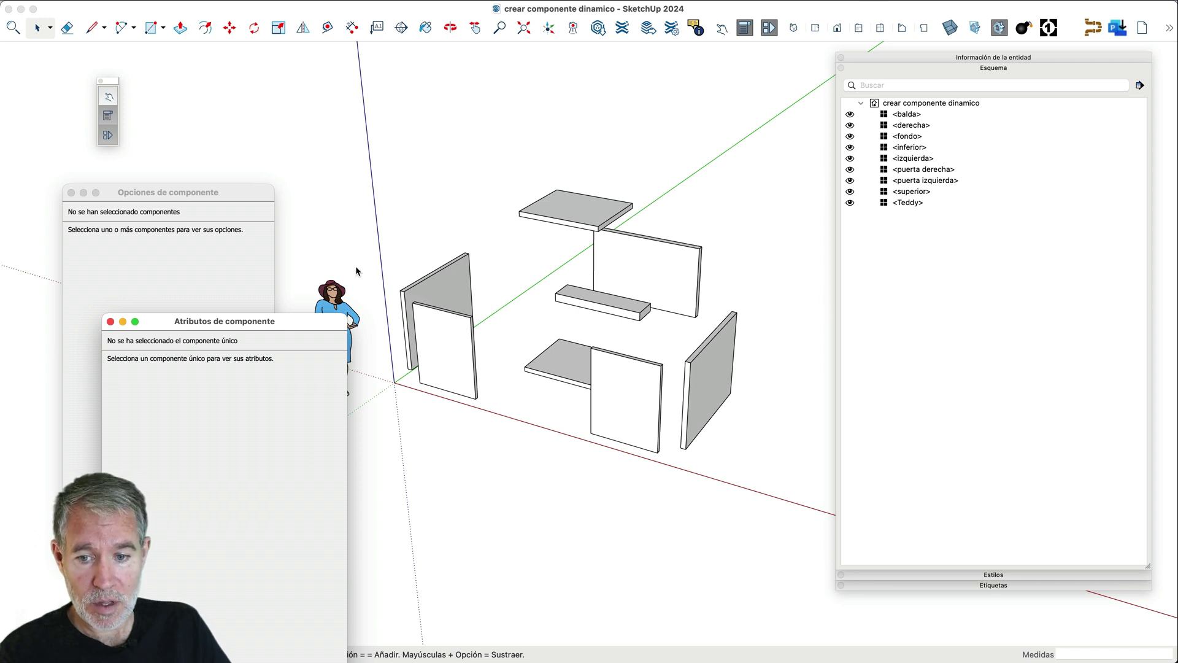
pyautogui.moveTo(277, 322); pyautogui.dragTo(212, 197)
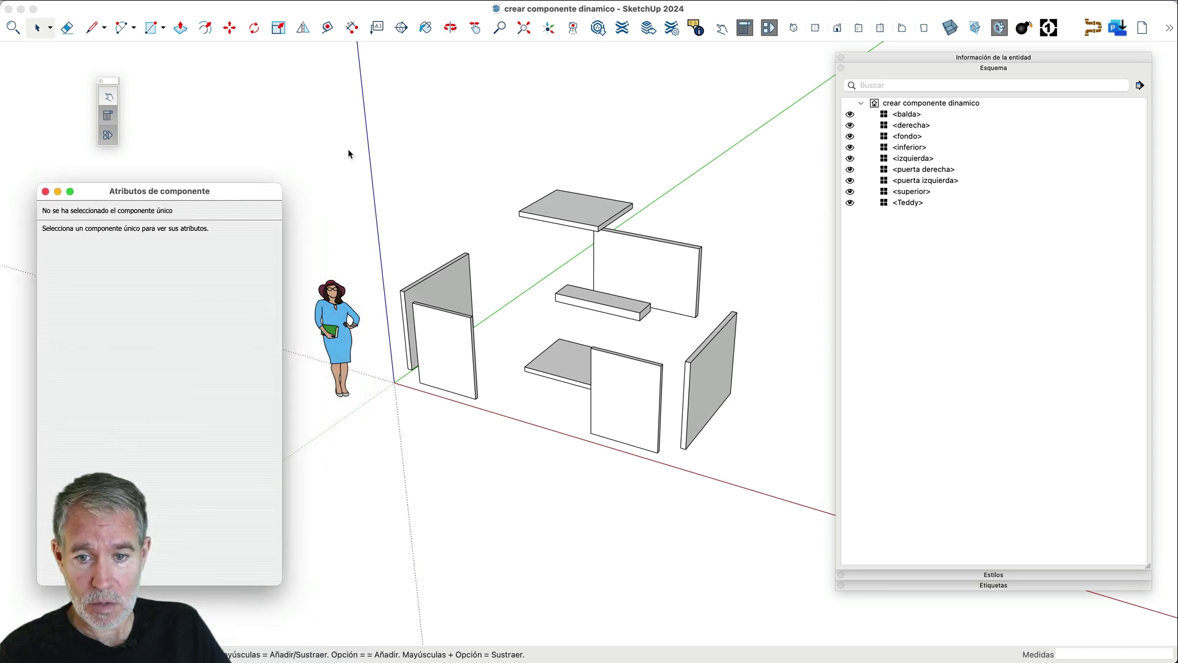
# - Create a component named "armario" from all eight cabinet panels, replacing the selection with the component
pyautogui.scroll(-1, 559, 220)
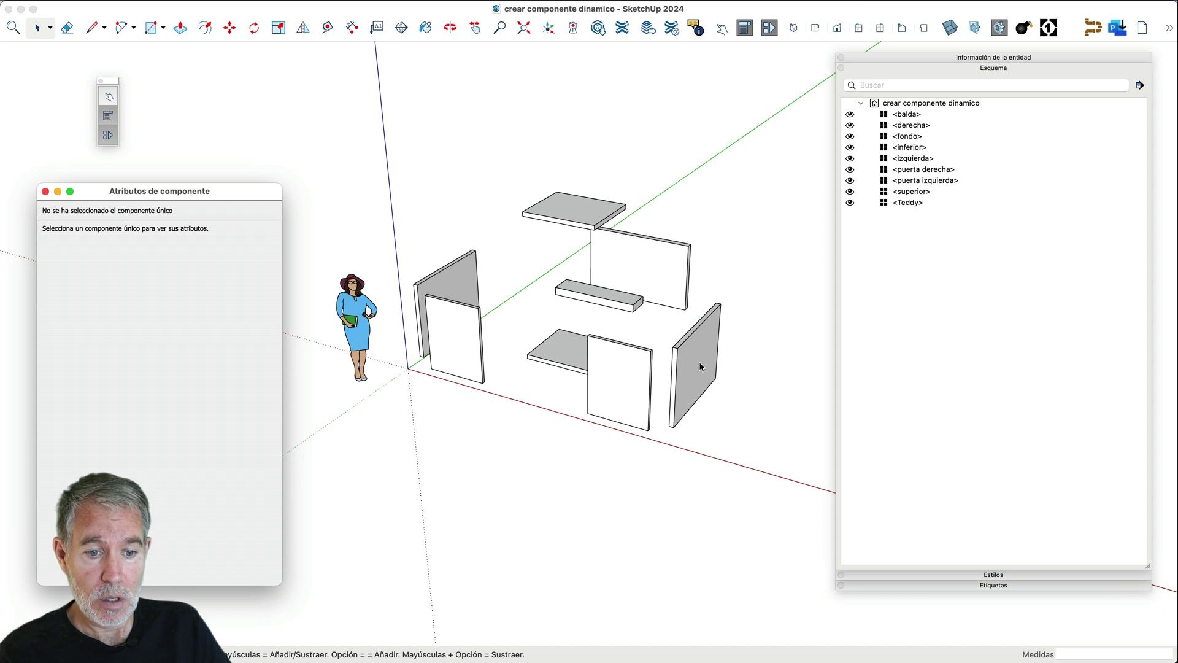
pyautogui.click(749, 447)
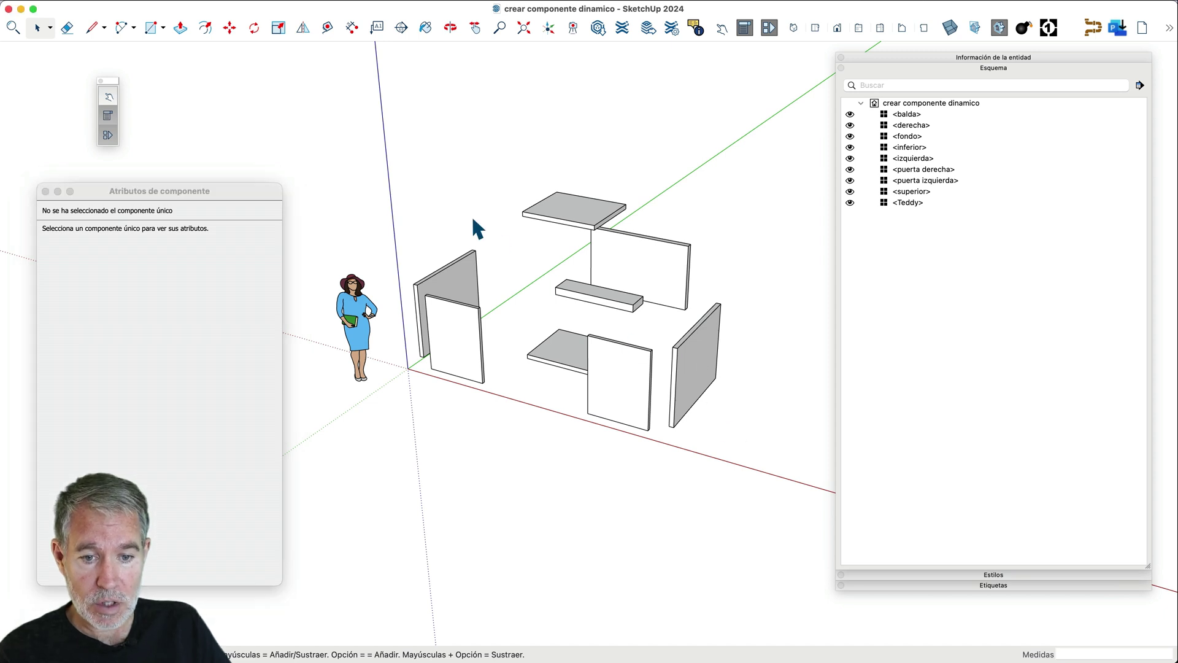
pyautogui.moveTo(749, 457); pyautogui.dragTo(406, 172)
pyautogui.rightClick(636, 259)
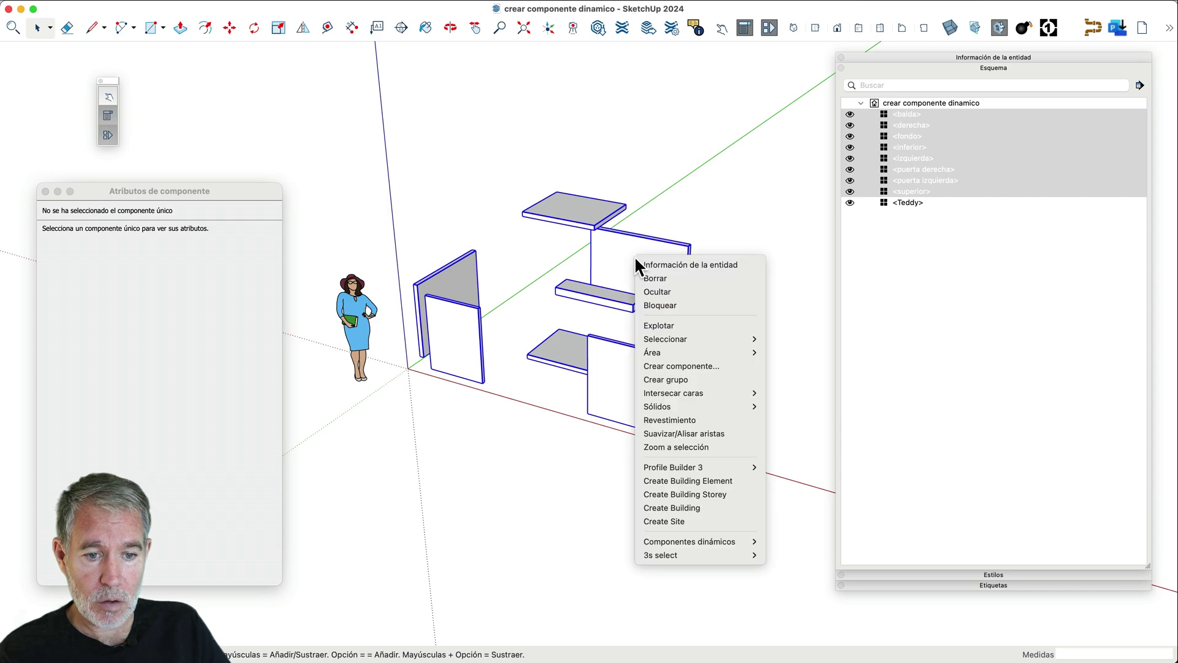
pyautogui.click(677, 366)
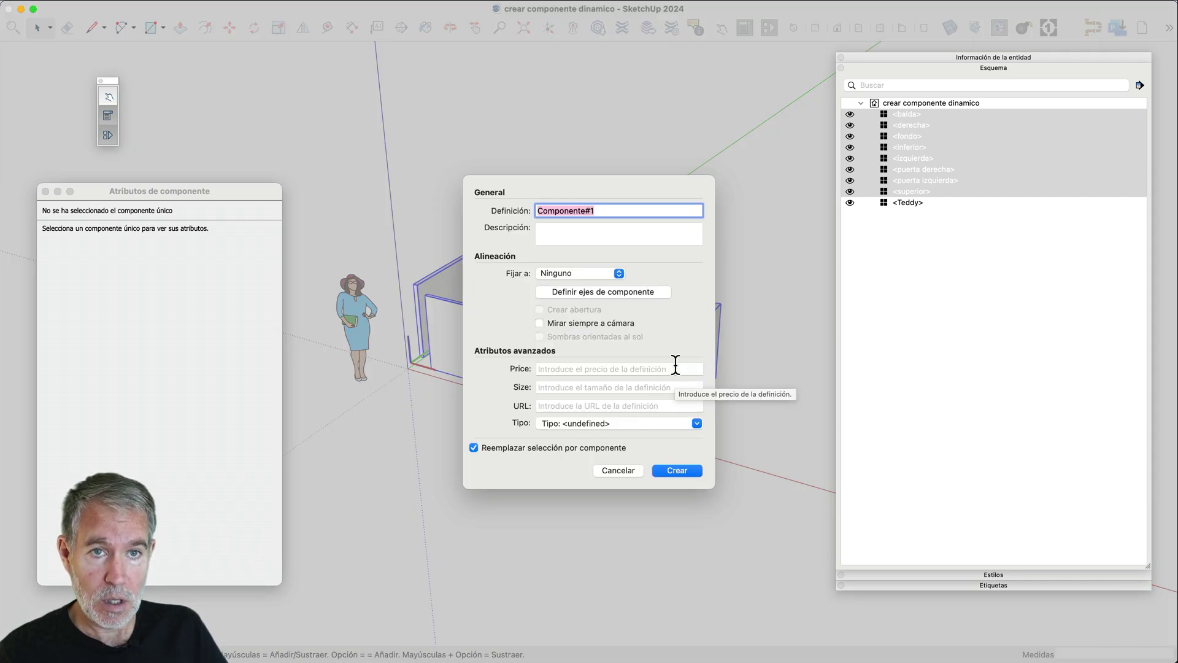
pyautogui.write('a')
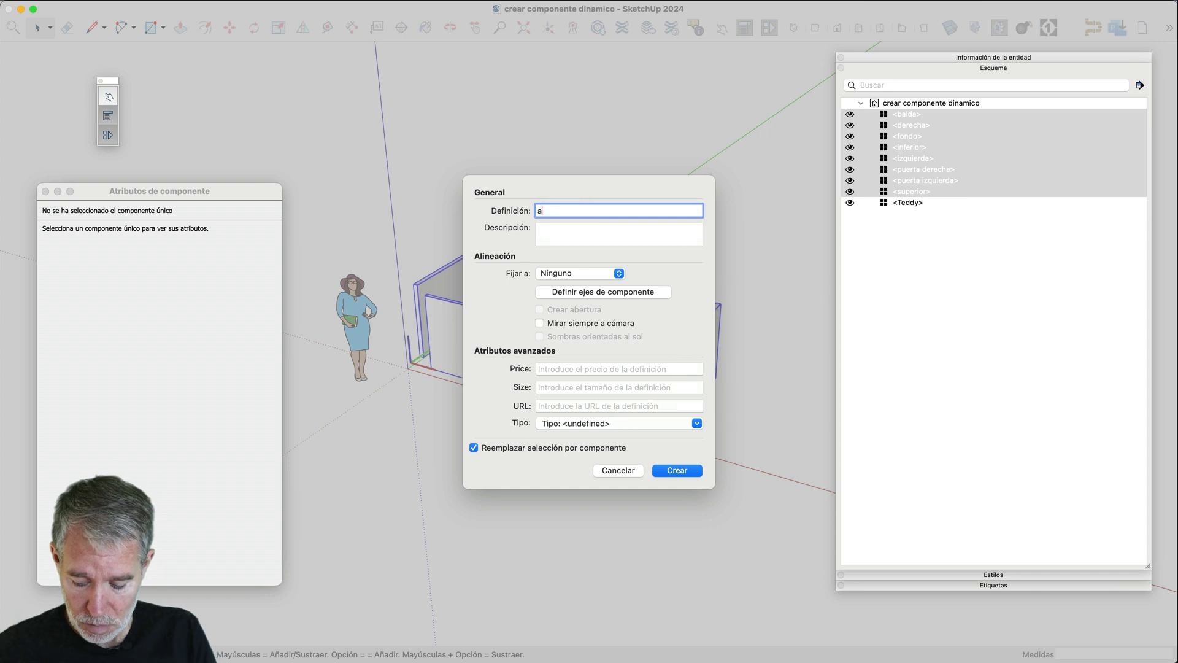
pyautogui.write('rmario dinamico')
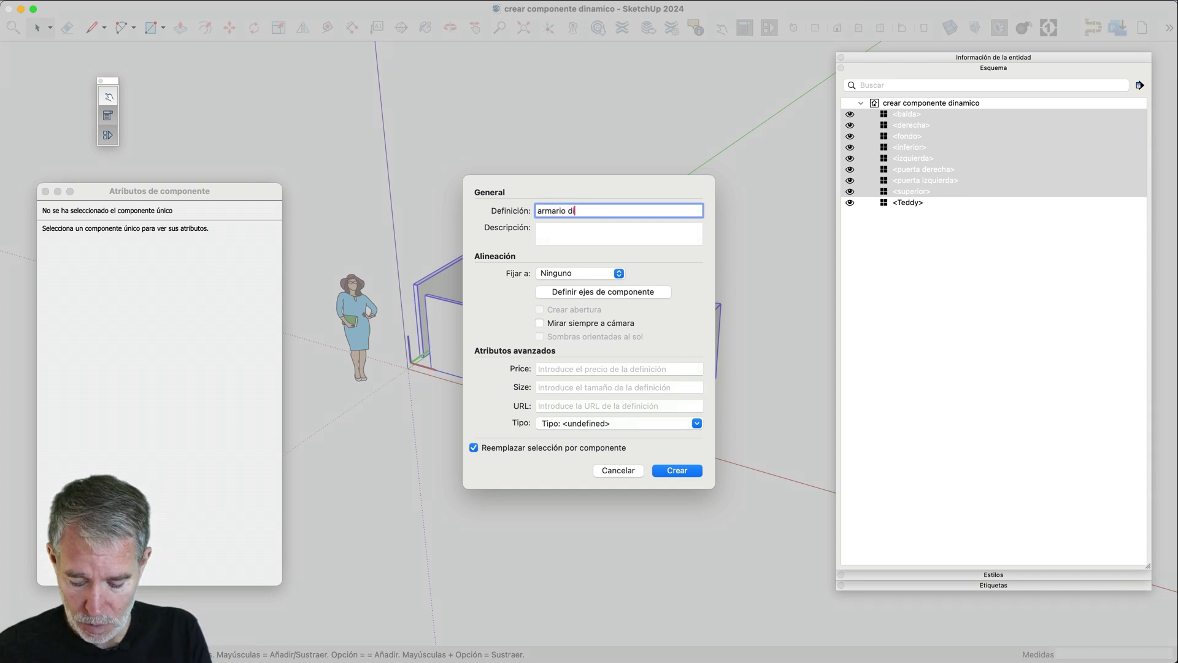
pyautogui.press('BackSpace')
pyautogui.press('BackSpace')
pyautogui.press('BackSpace')
pyautogui.press('BackSpace')
pyautogui.press('BackSpace')
pyautogui.press('BackSpace')
pyautogui.press('BackSpace')
pyautogui.press('BackSpace')
pyautogui.press('BackSpace')
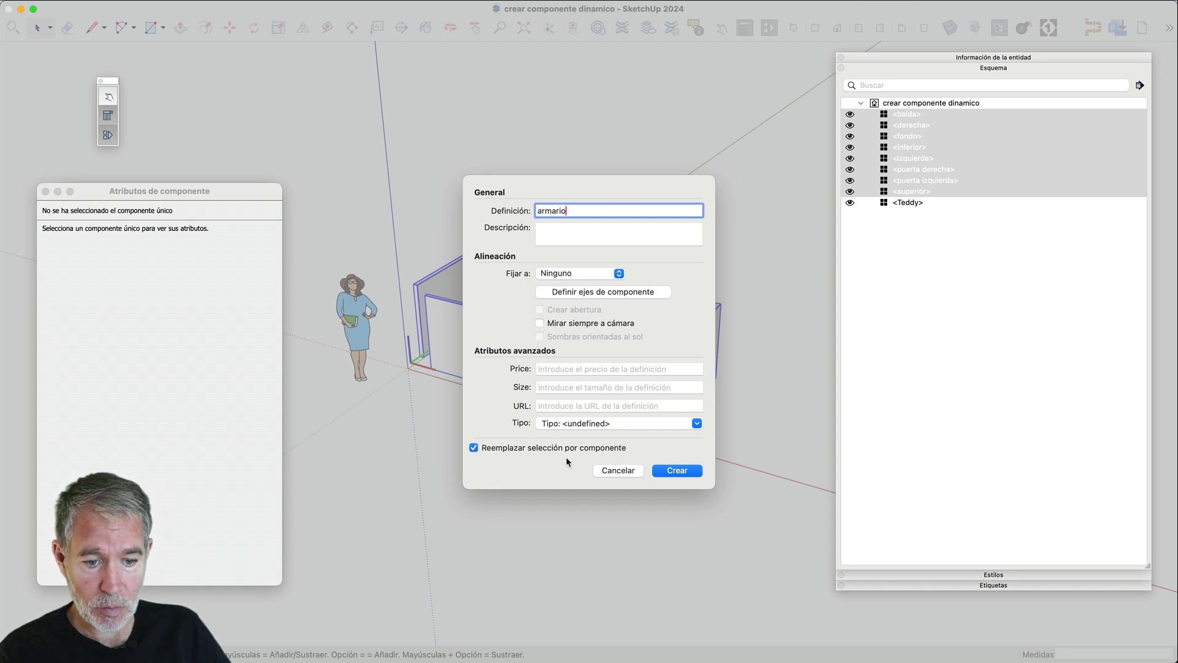
pyautogui.click(673, 472)
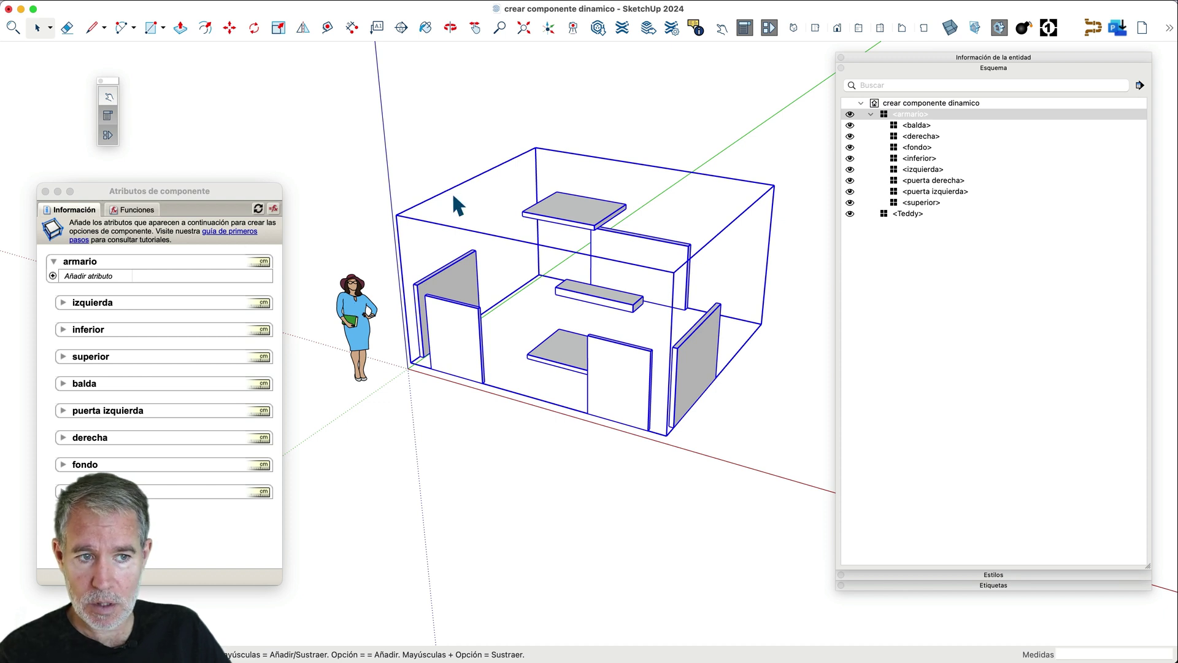
# - Collapse the outliner, and add all the Tamaño attributes (LenX, LenY, LenZ) to the armario component
pyautogui.click(908, 69)
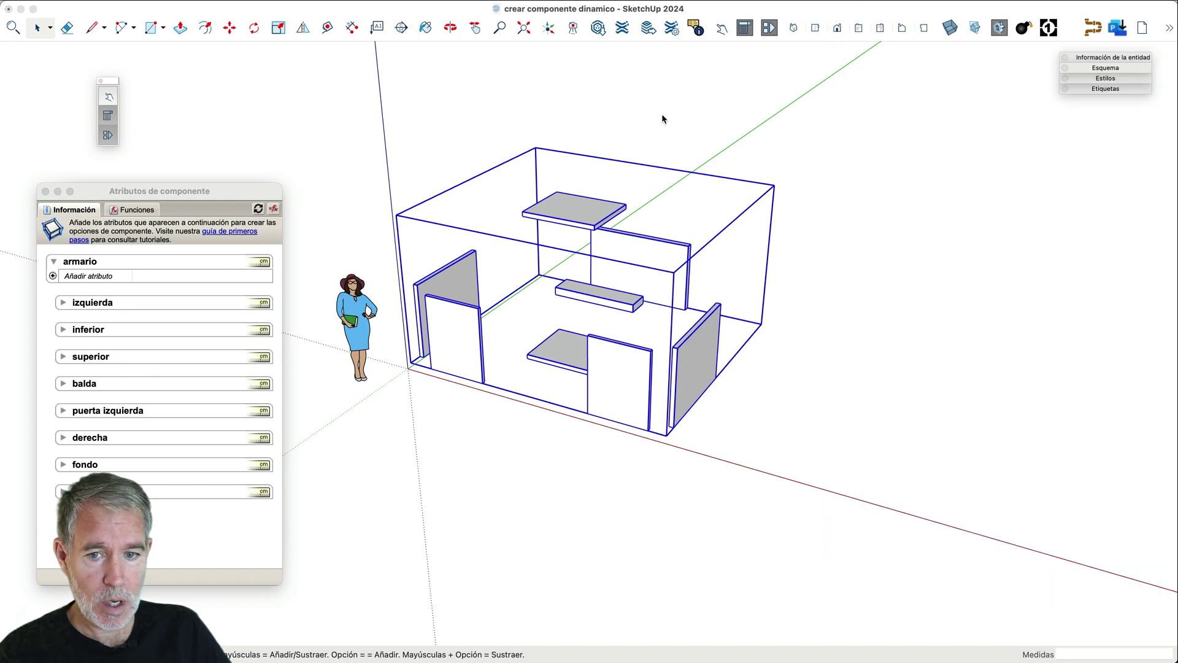
pyautogui.moveTo(191, 195); pyautogui.dragTo(1055, 142)
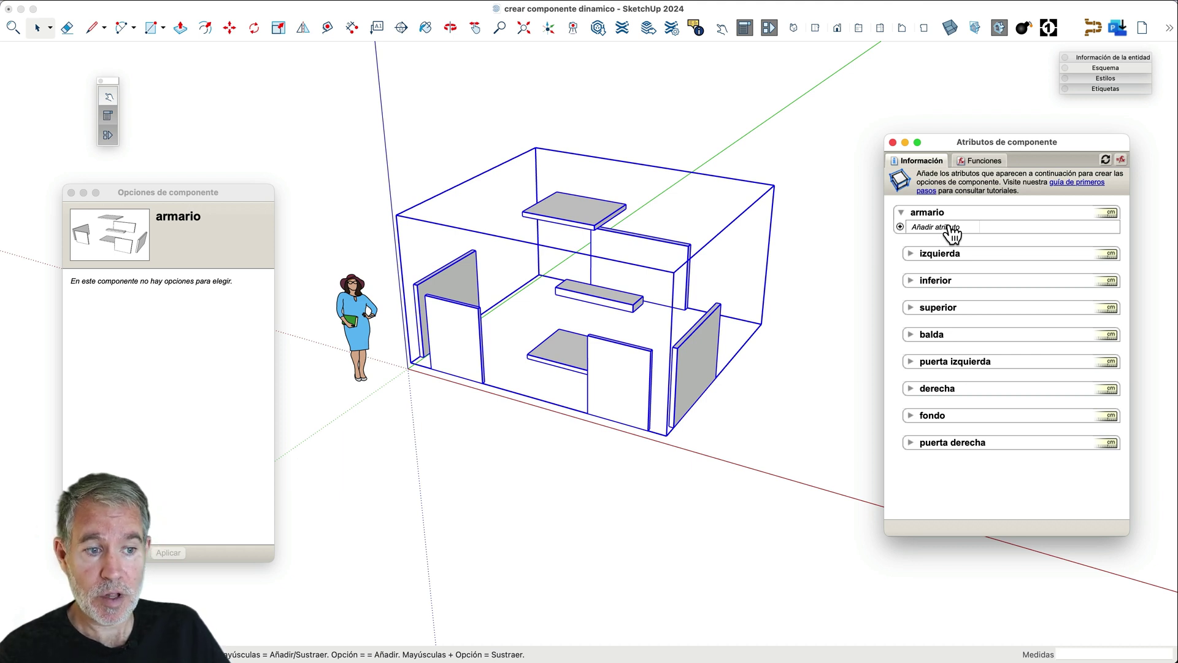
pyautogui.click(901, 227)
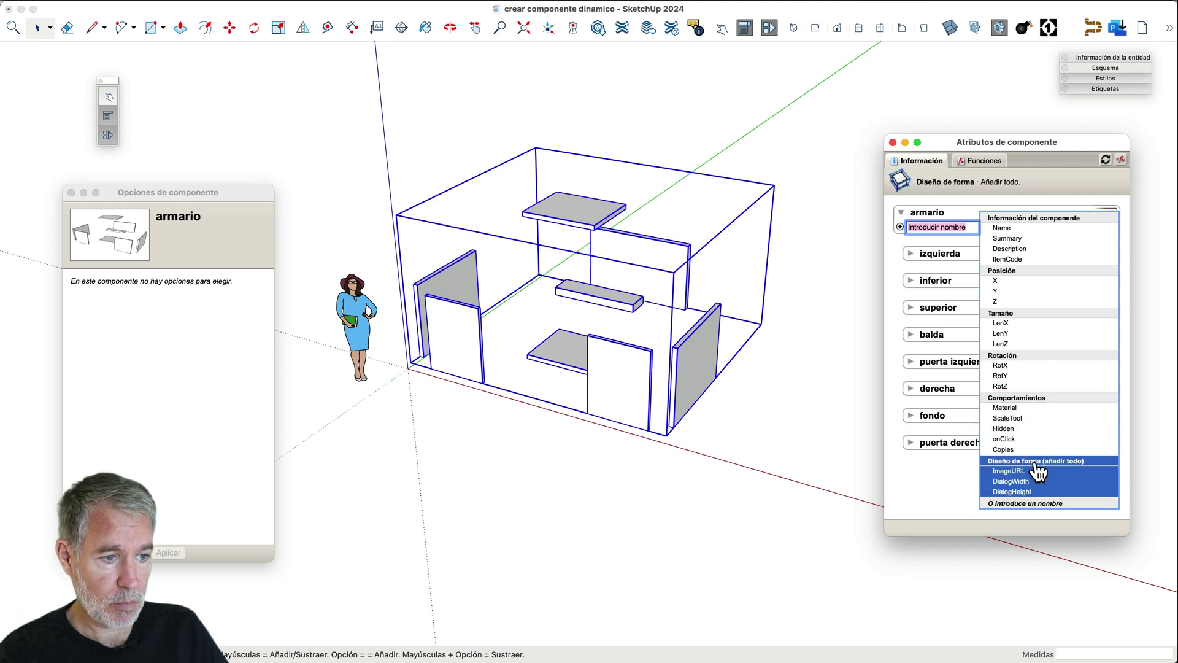
pyautogui.click(1023, 315)
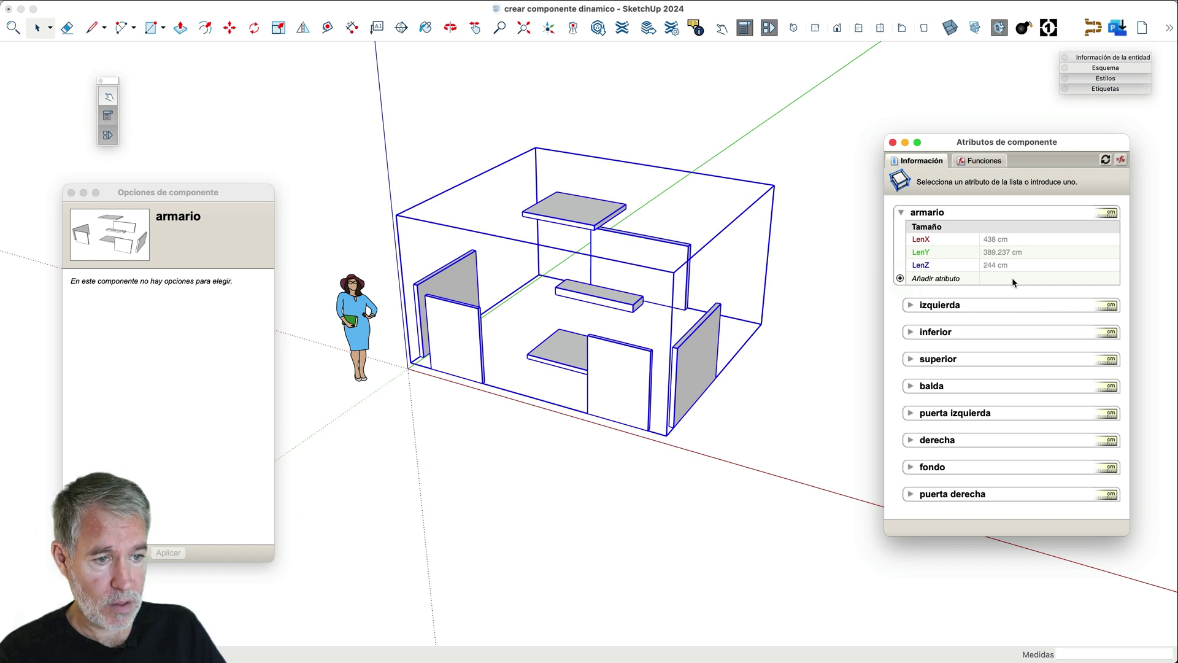
# - Set the armario LenX attribute's display rule to "Los usuarios pueden ver este atributo", keeping the default units in centimetres
pyautogui.click(1004, 241)
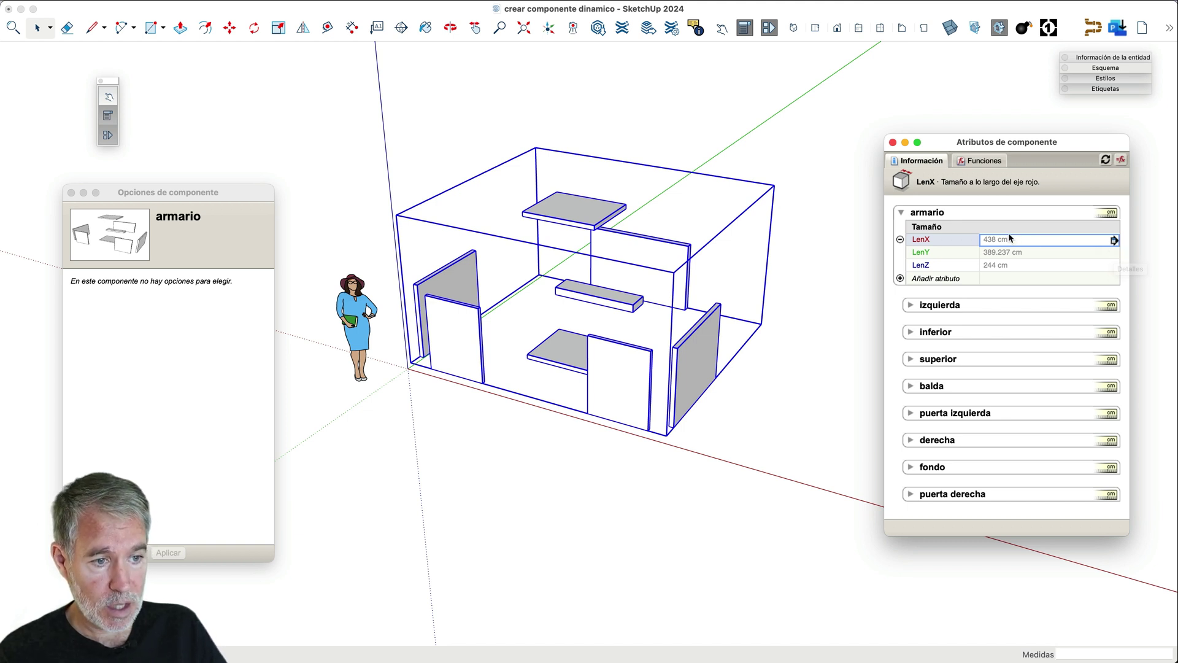
pyautogui.click(1114, 240)
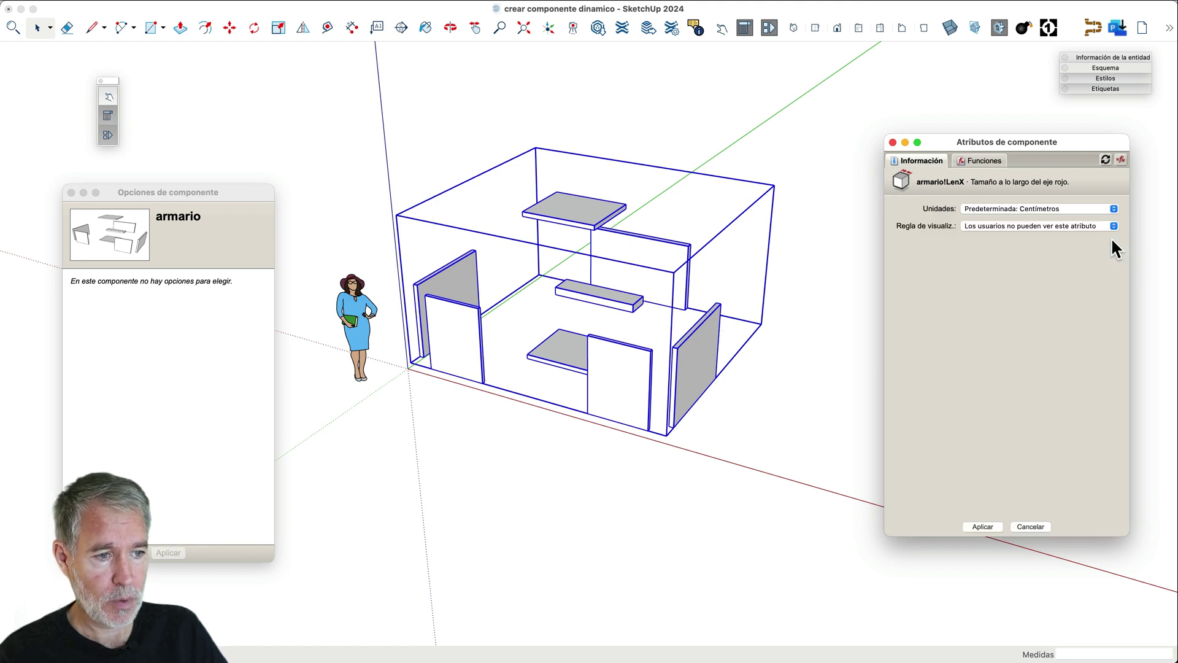
pyautogui.click(987, 211)
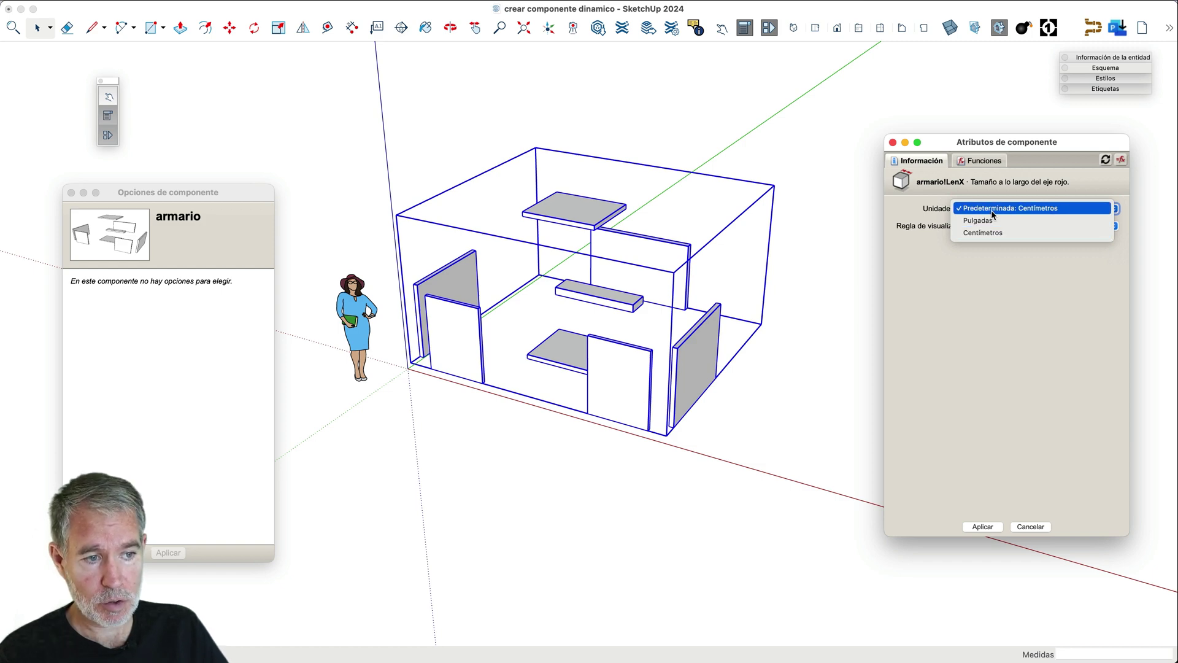
pyautogui.click(995, 212)
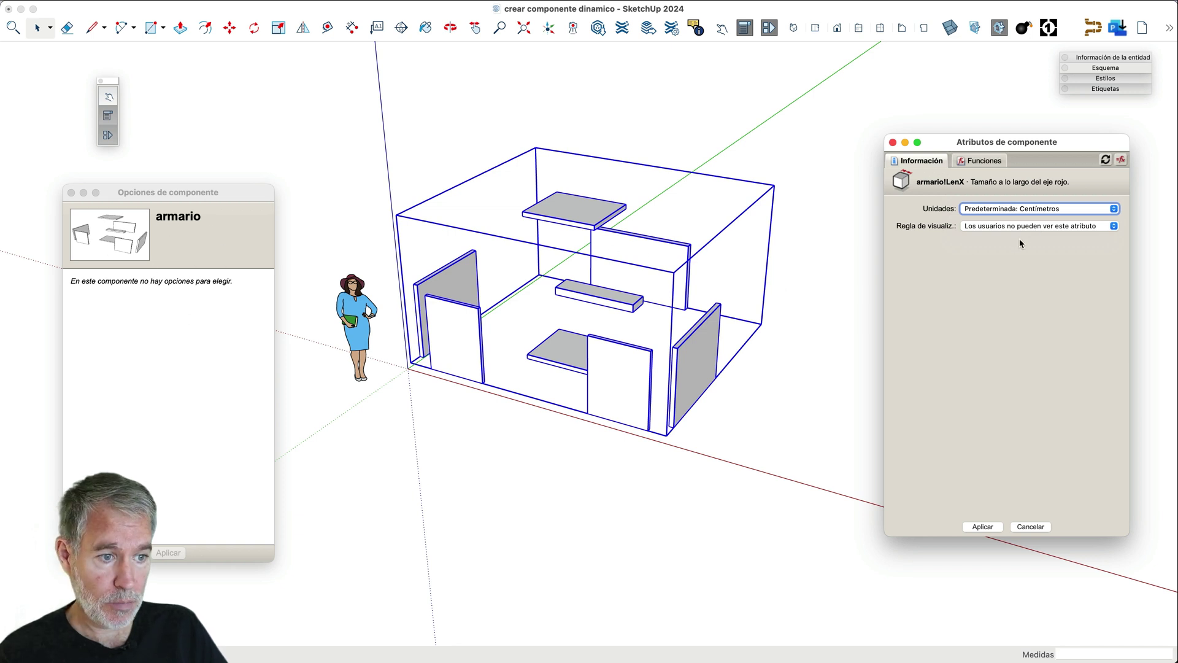
pyautogui.click(1035, 227)
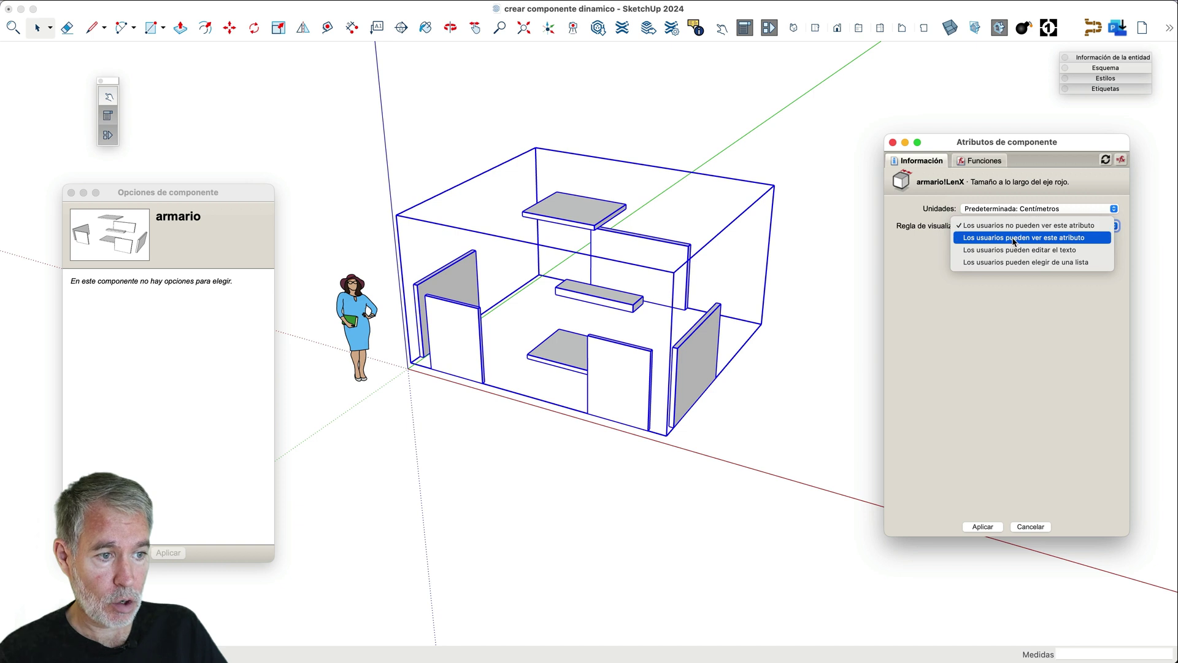
pyautogui.click(1014, 241)
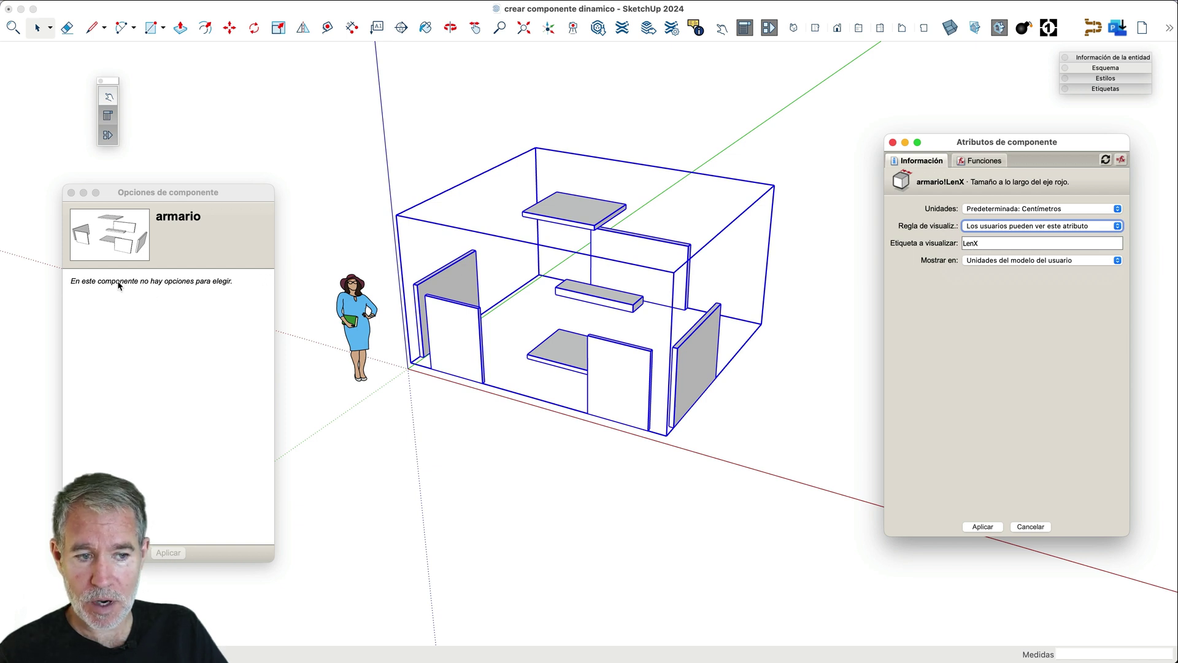
# - Label the LenX attribute "Ancho", keep it shown in the user's model units, and apply the details
pyautogui.click(1019, 261)
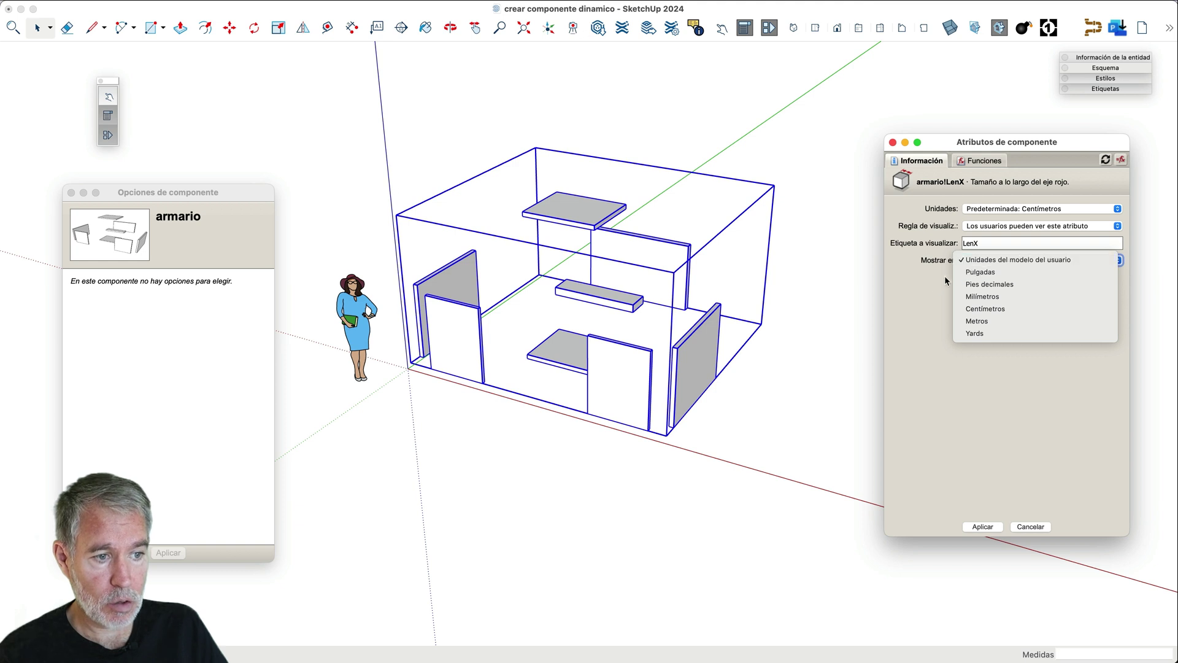
pyautogui.click(930, 285)
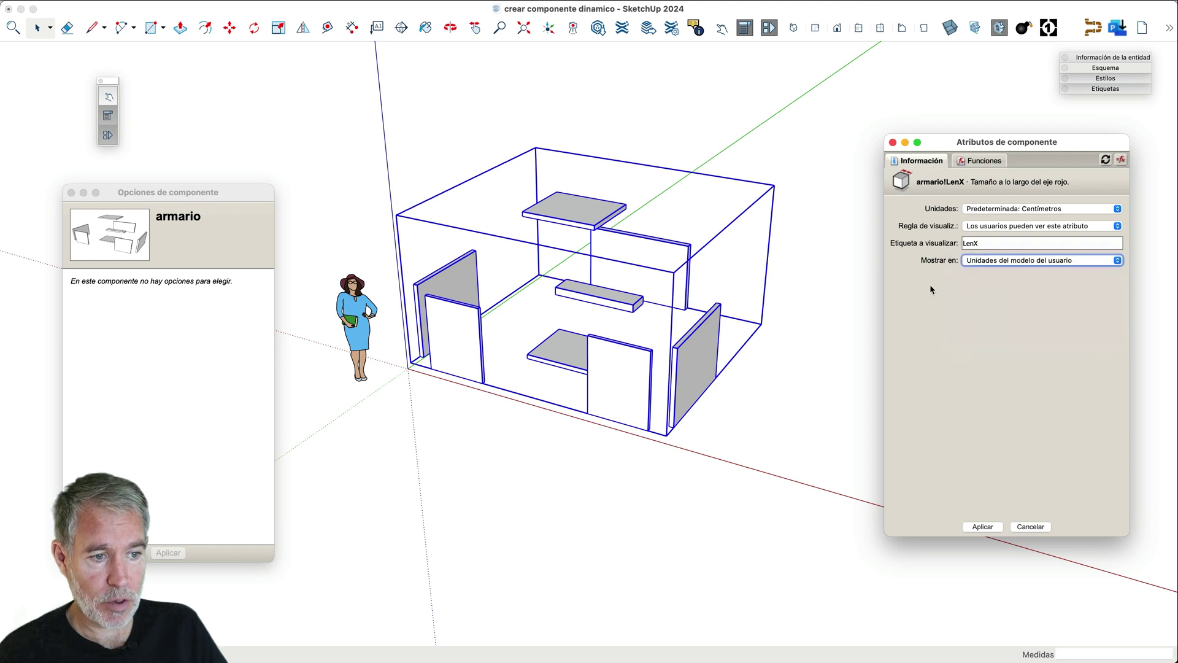
pyautogui.click(999, 242)
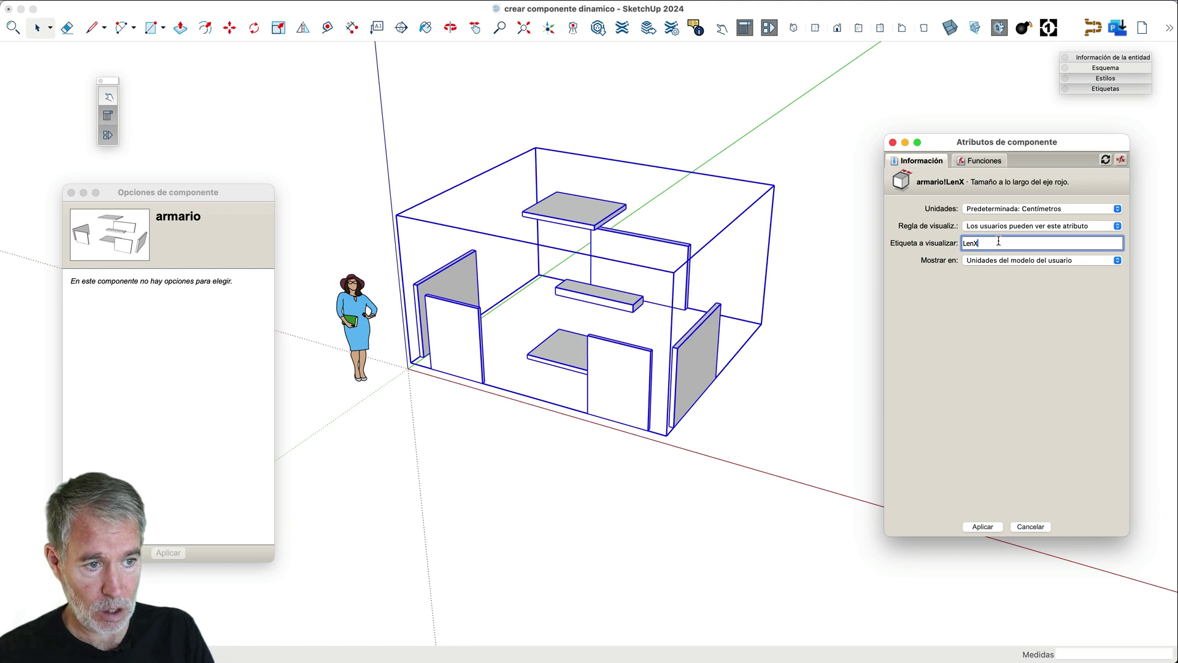
pyautogui.press('BackSpace')
pyautogui.press('BackSpace')
pyautogui.press('BackSpace')
pyautogui.press('BackSpace')
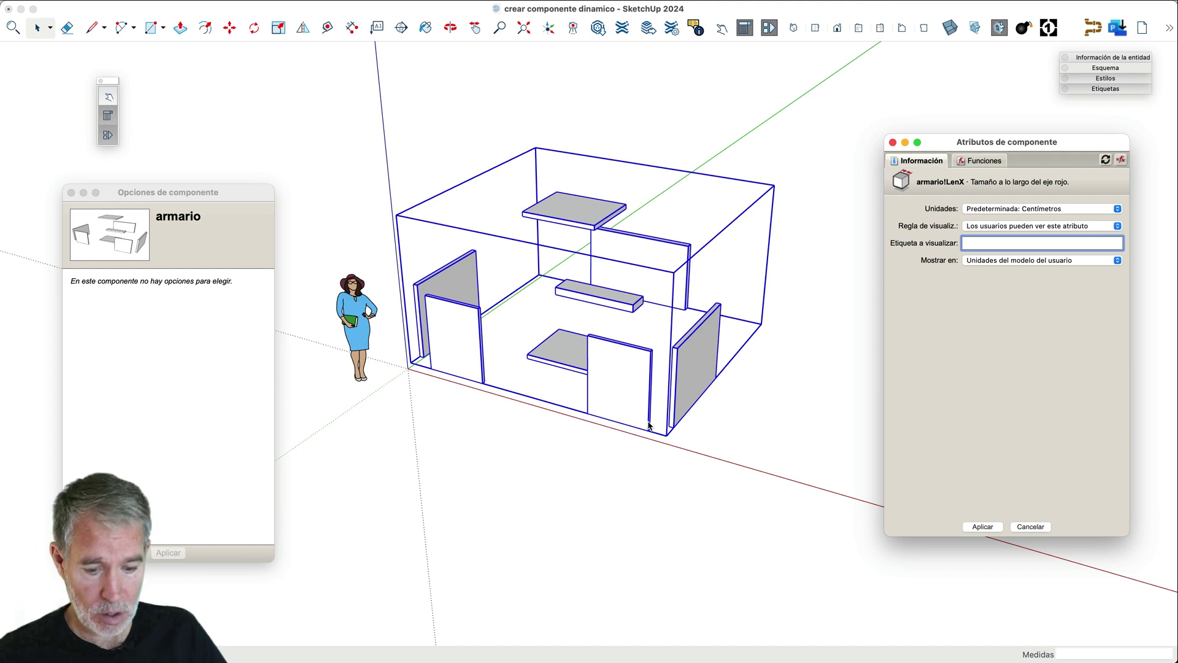
pyautogui.write('Ancho')
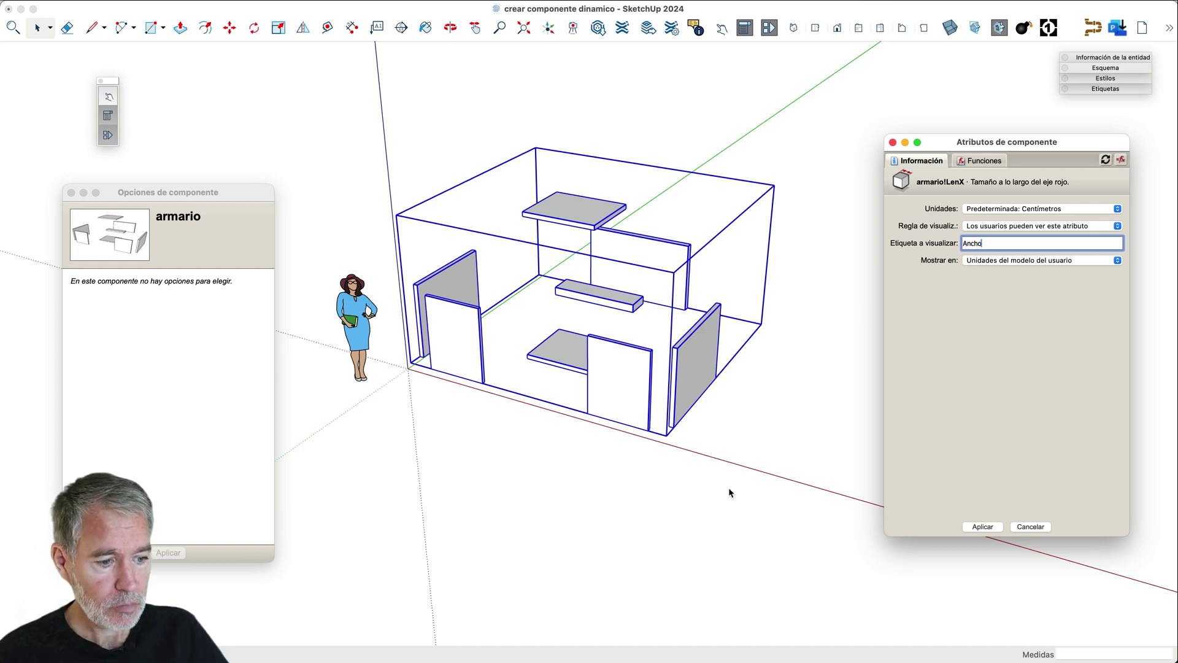
pyautogui.click(992, 524)
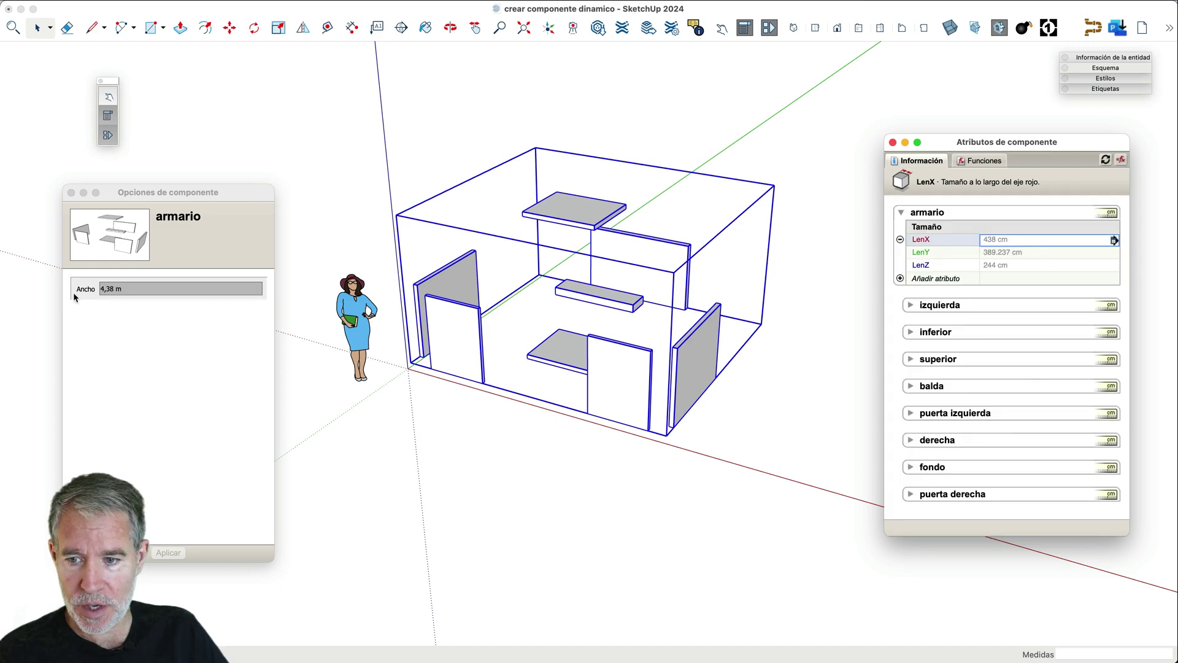
# - Set the armario LenX attribute's display rule to "Los usuarios pueden editar el texto" and apply the details
pyautogui.click(120, 291)
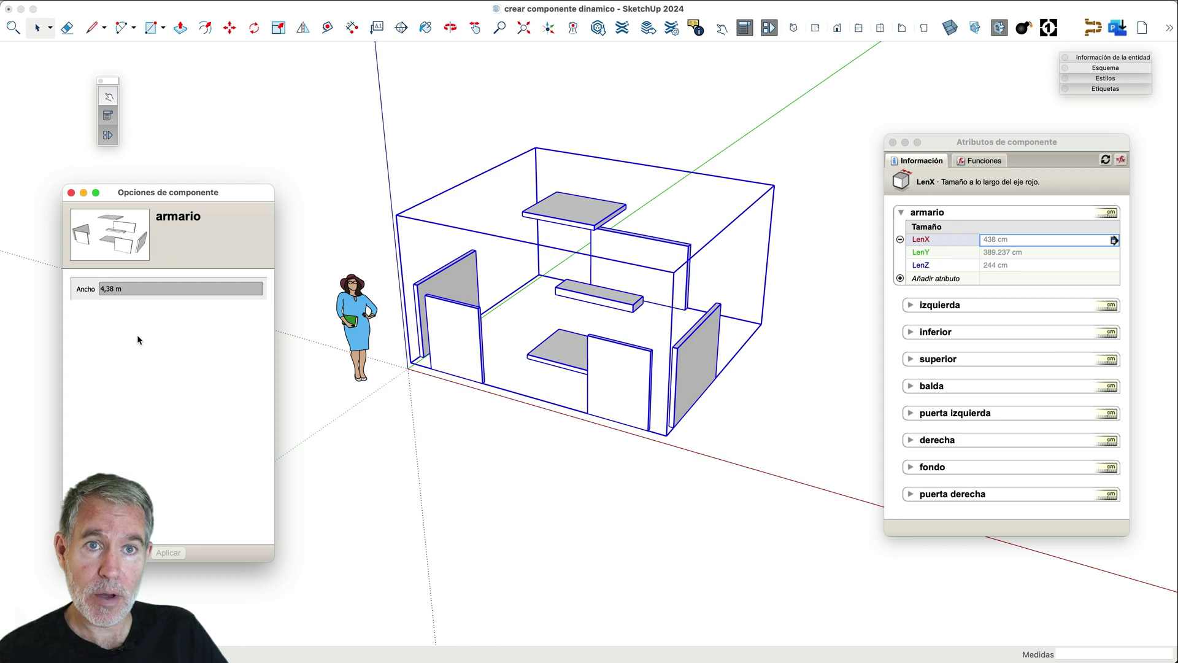
pyautogui.click(1116, 242)
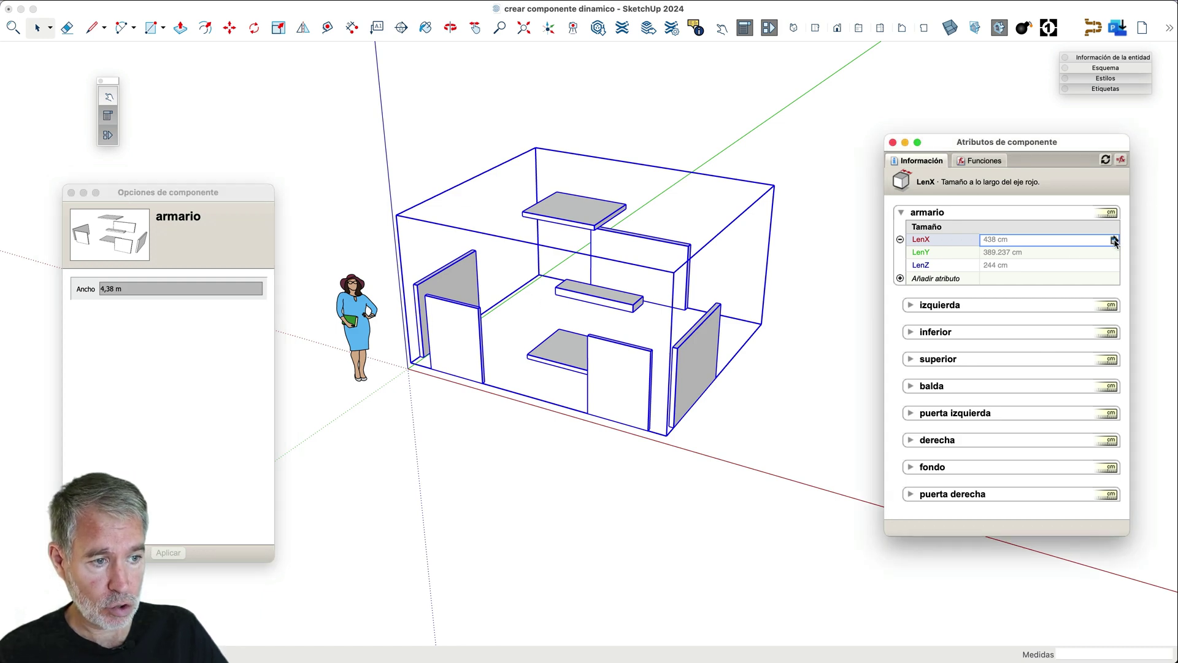
pyautogui.click(1116, 242)
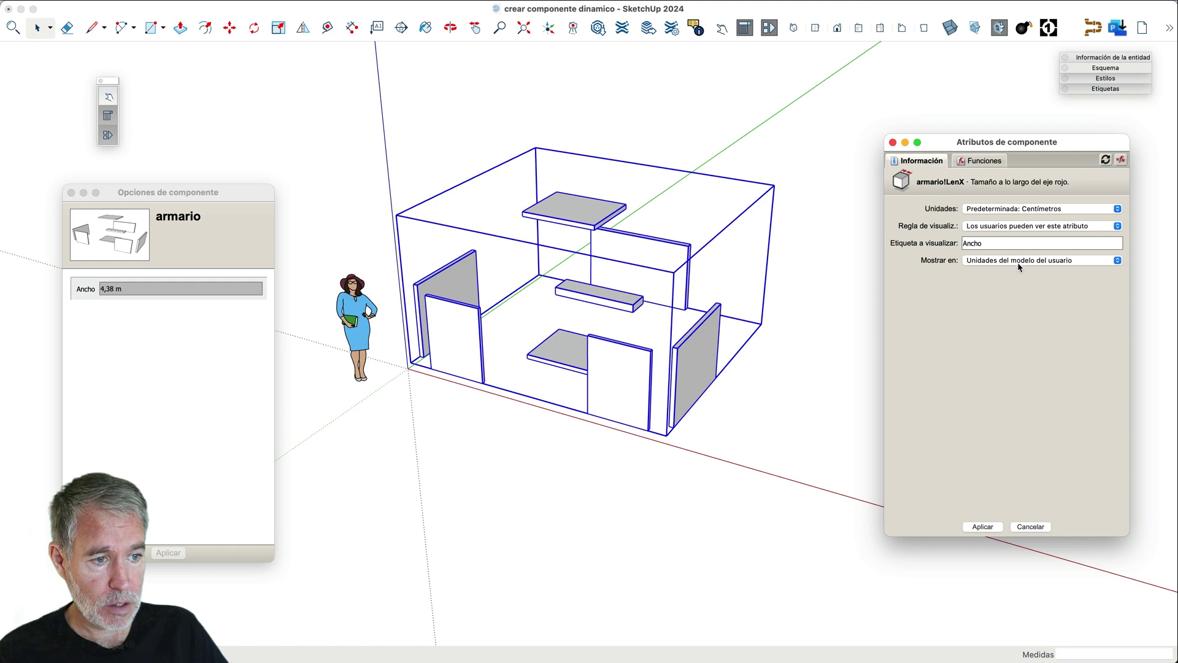
pyautogui.click(1021, 226)
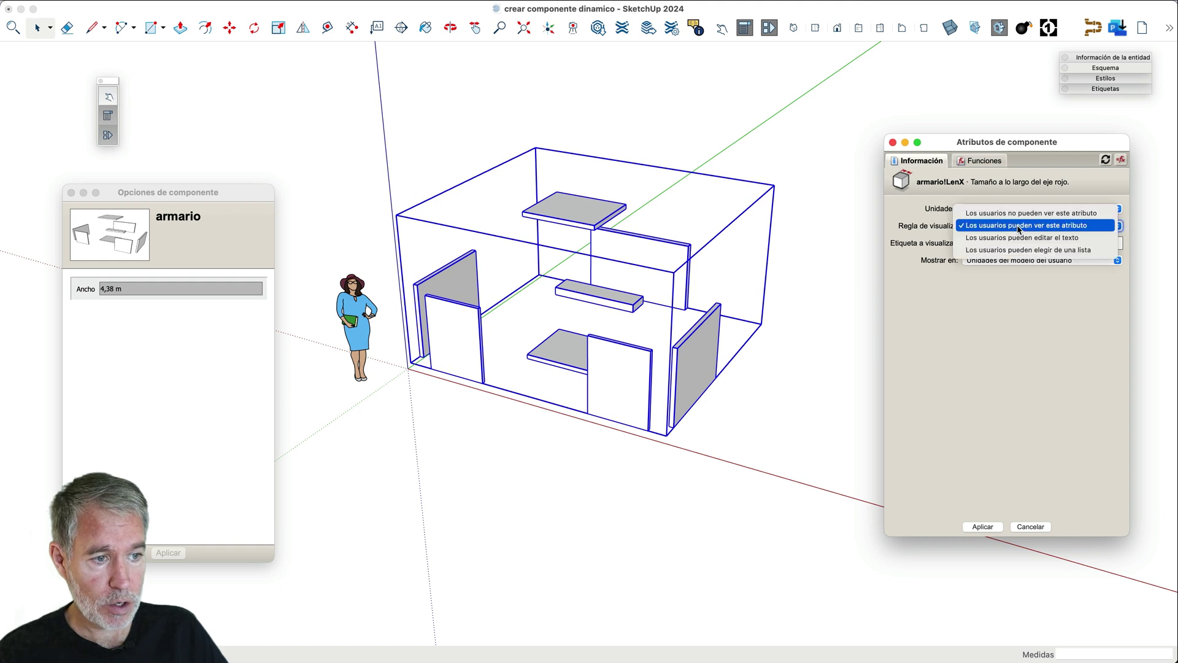
pyautogui.click(996, 238)
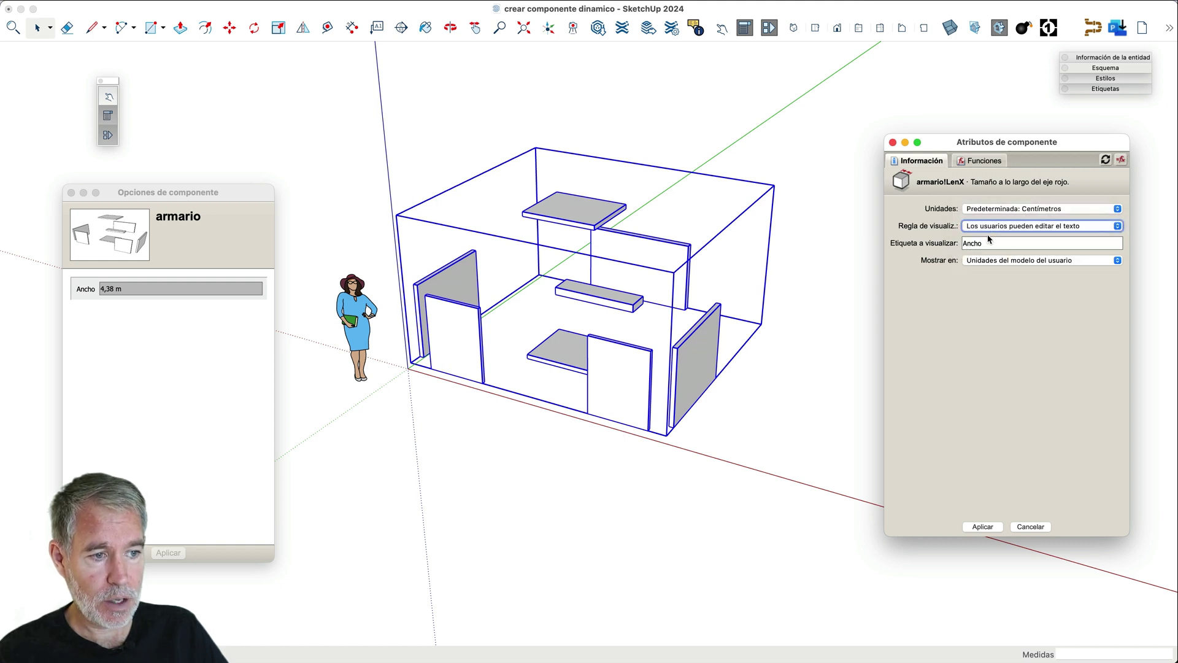
pyautogui.click(984, 527)
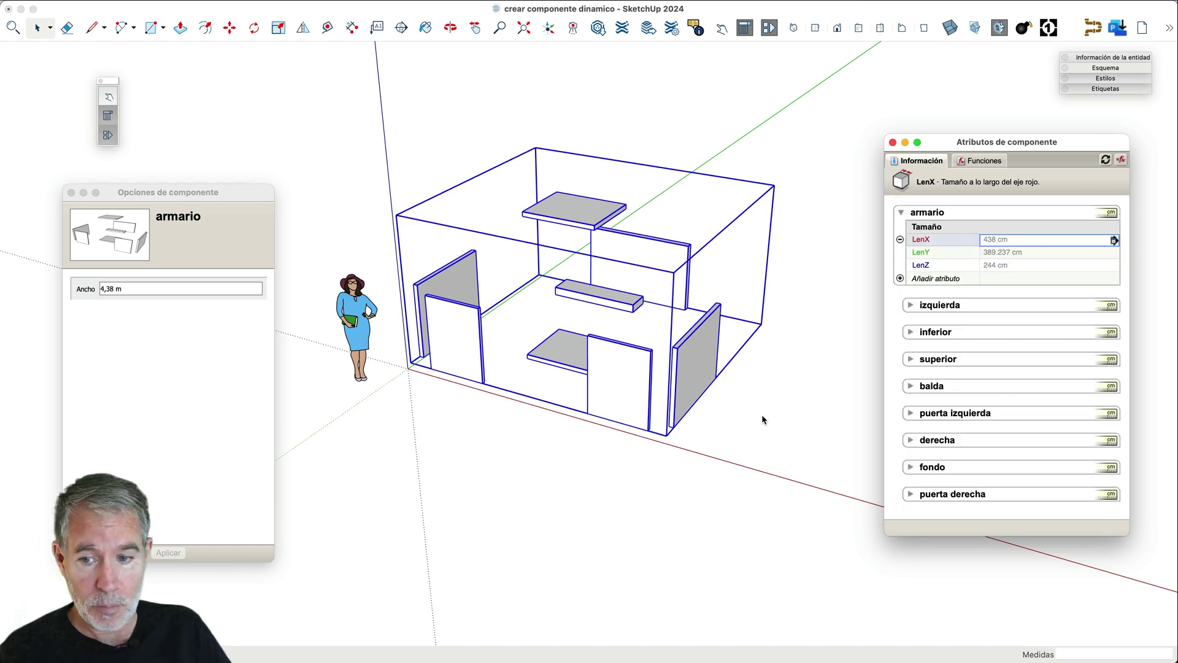
# - Set the armario's Ancho to 6,38 m in the component options
pyautogui.click(149, 288)
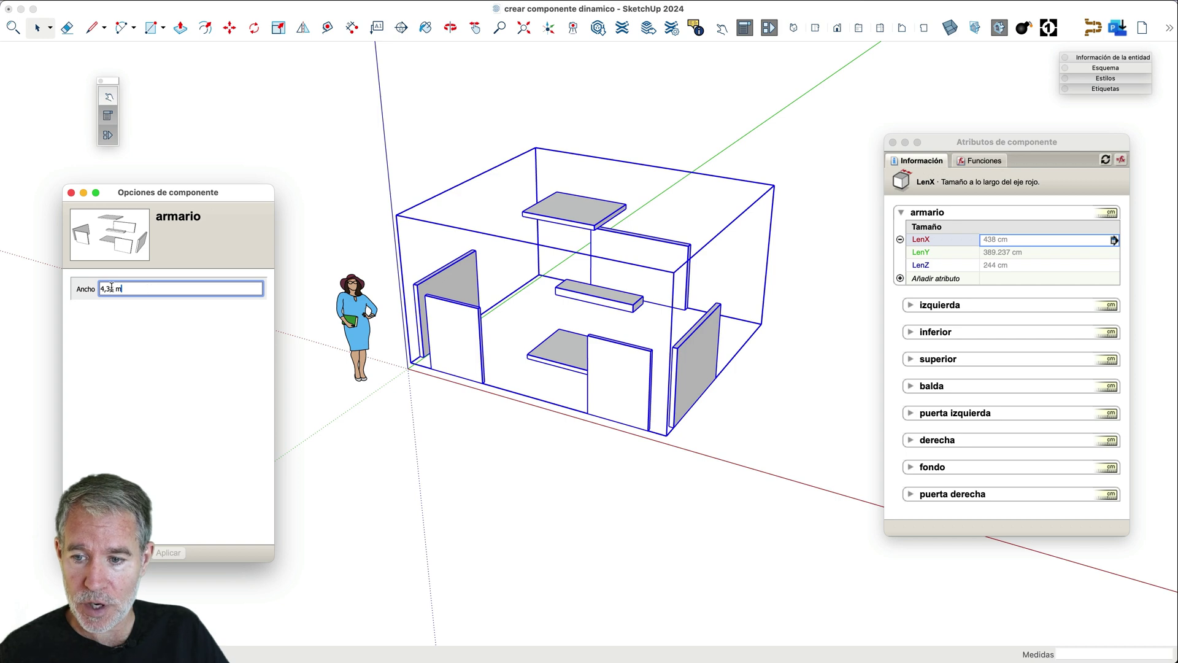
pyautogui.press('BackSpace')
pyautogui.press('BackSpace')
pyautogui.press('BackSpace')
pyautogui.press('BackSpace')
pyautogui.press('BackSpace')
pyautogui.press('BackSpace')
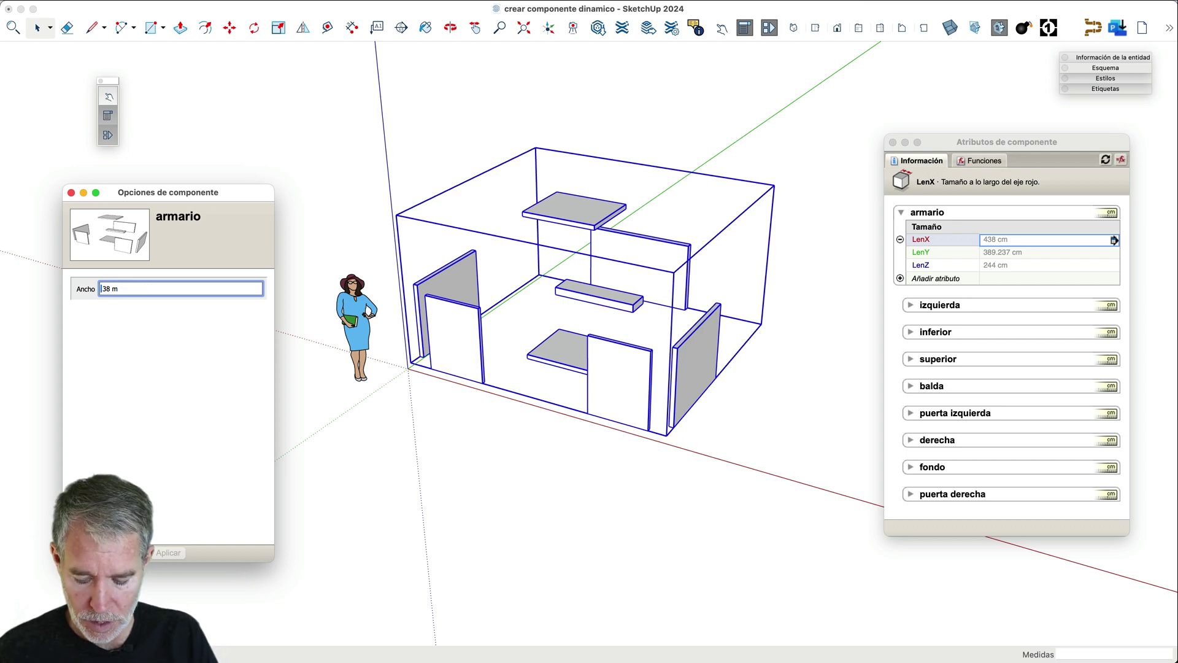
pyautogui.write('6,38 m')
pyautogui.press('Return')
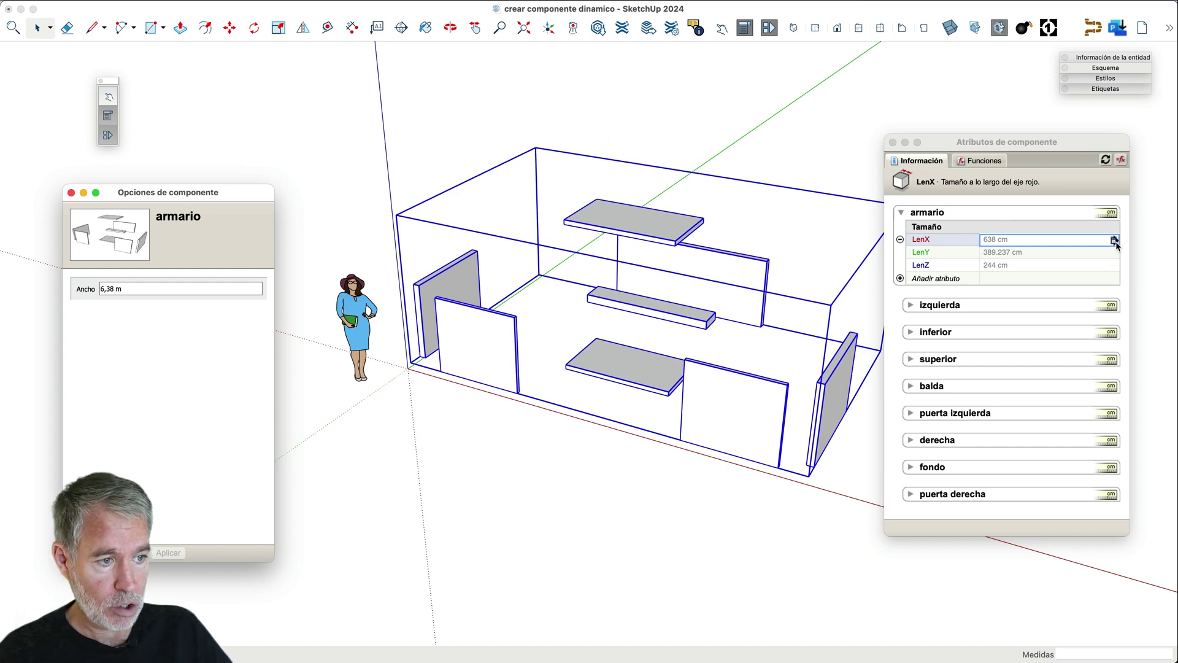
# - Set the LenX display rule to "Los usuarios pueden elegir de una lista" and add list option 4 with value 400 cm
pyautogui.click(1115, 240)
pyautogui.click(1115, 240)
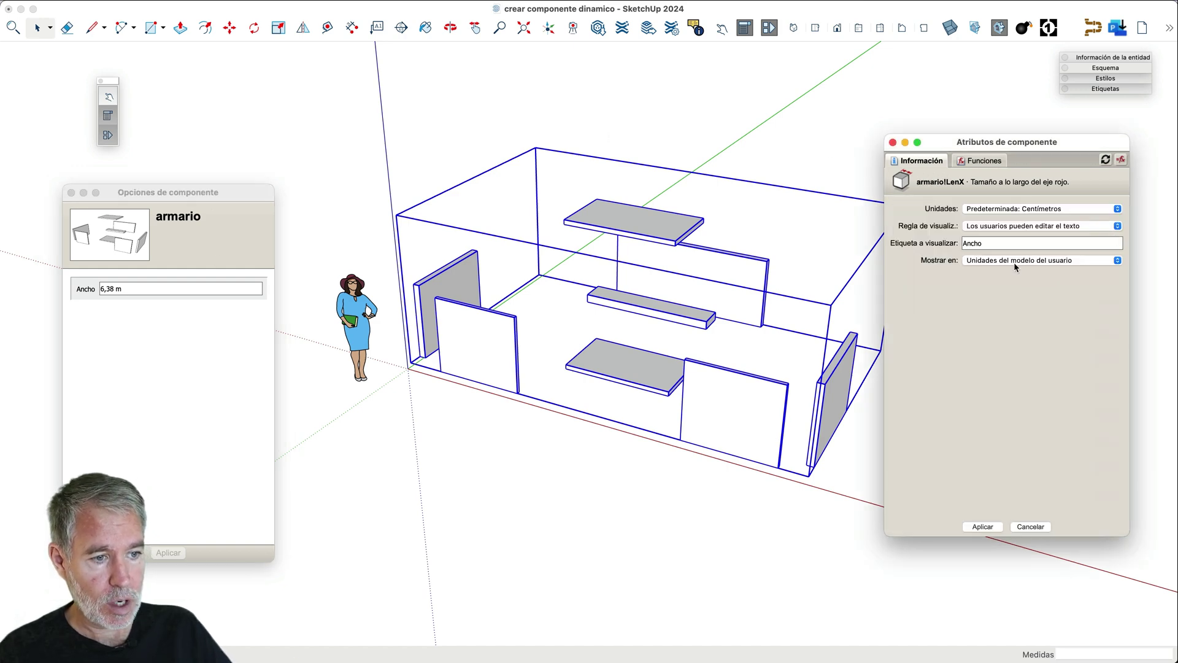
pyautogui.click(1019, 227)
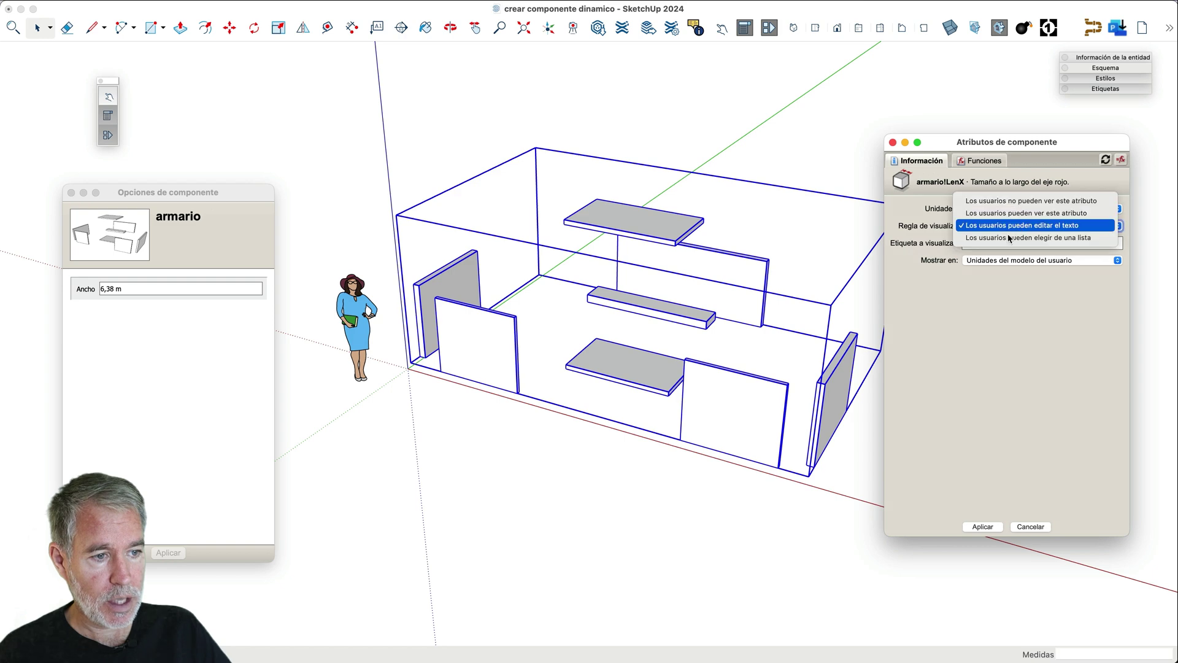
pyautogui.click(1007, 238)
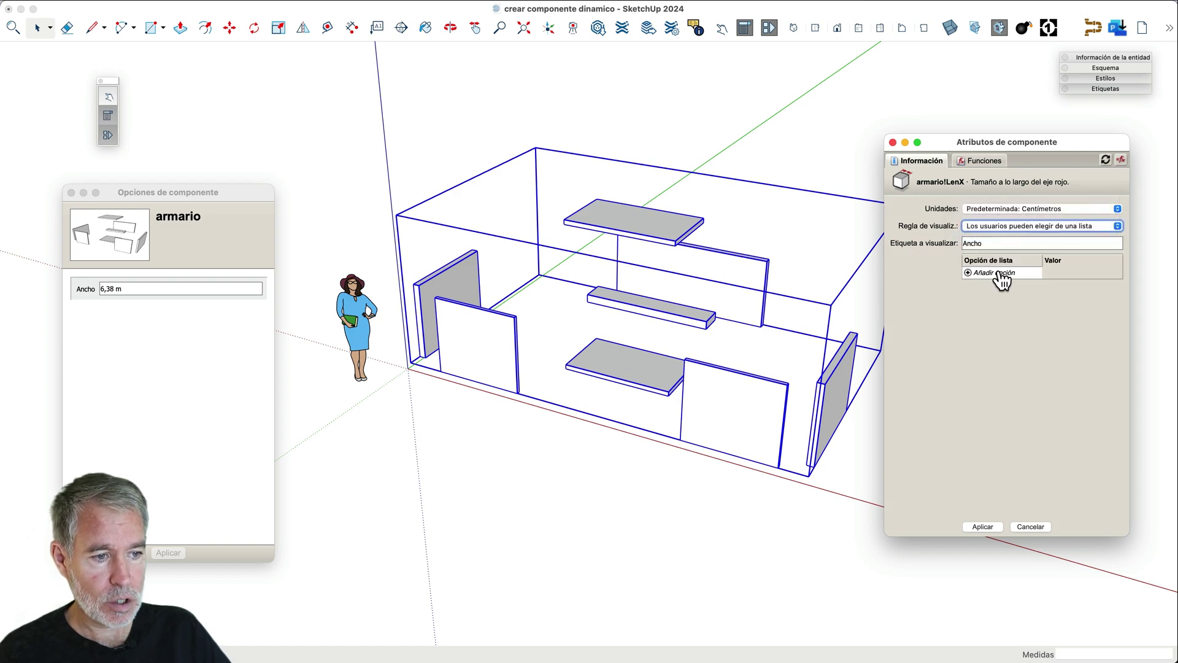
pyautogui.click(1000, 275)
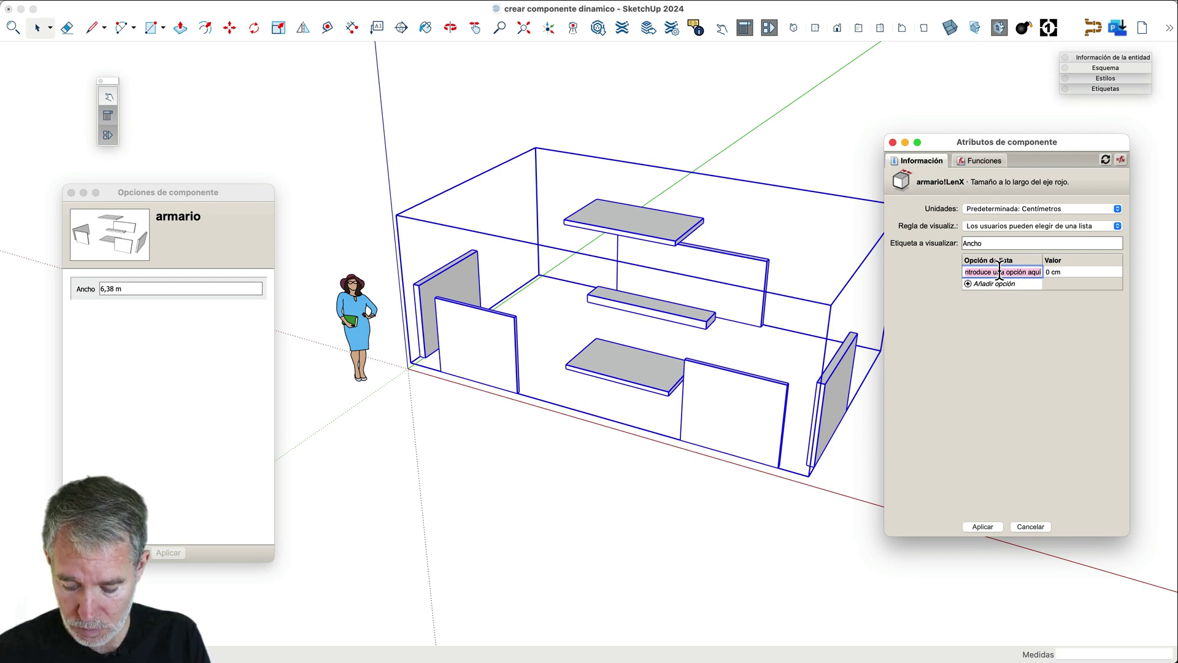
pyautogui.write('4')
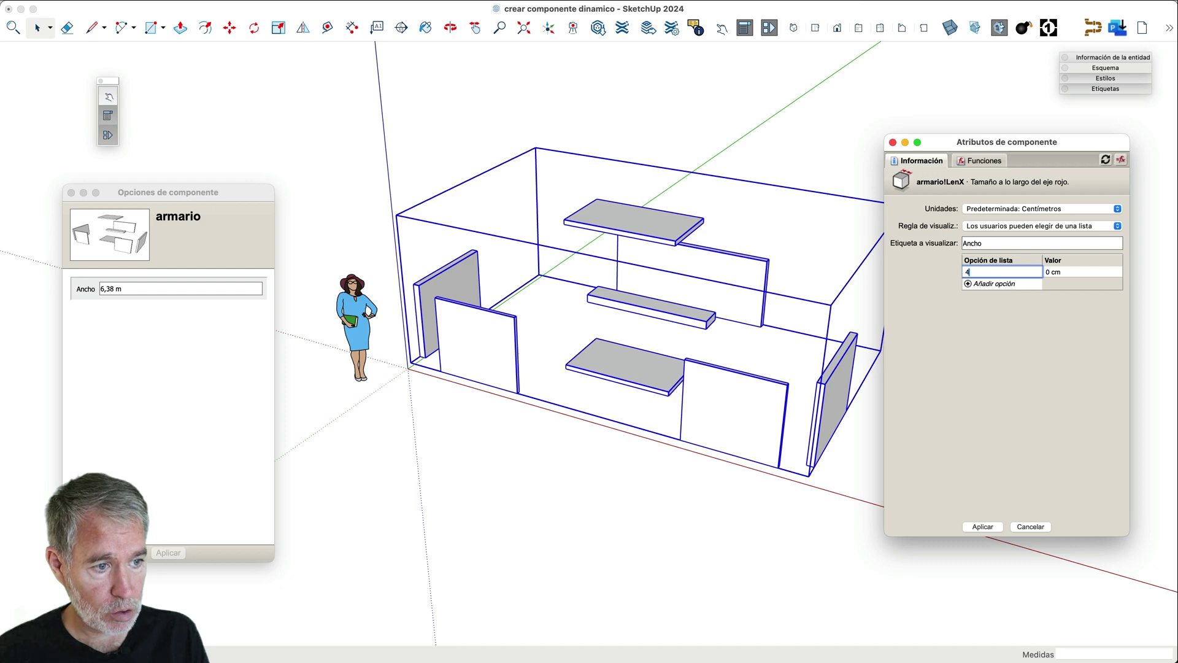
pyautogui.press('Tab')
pyautogui.write('4')
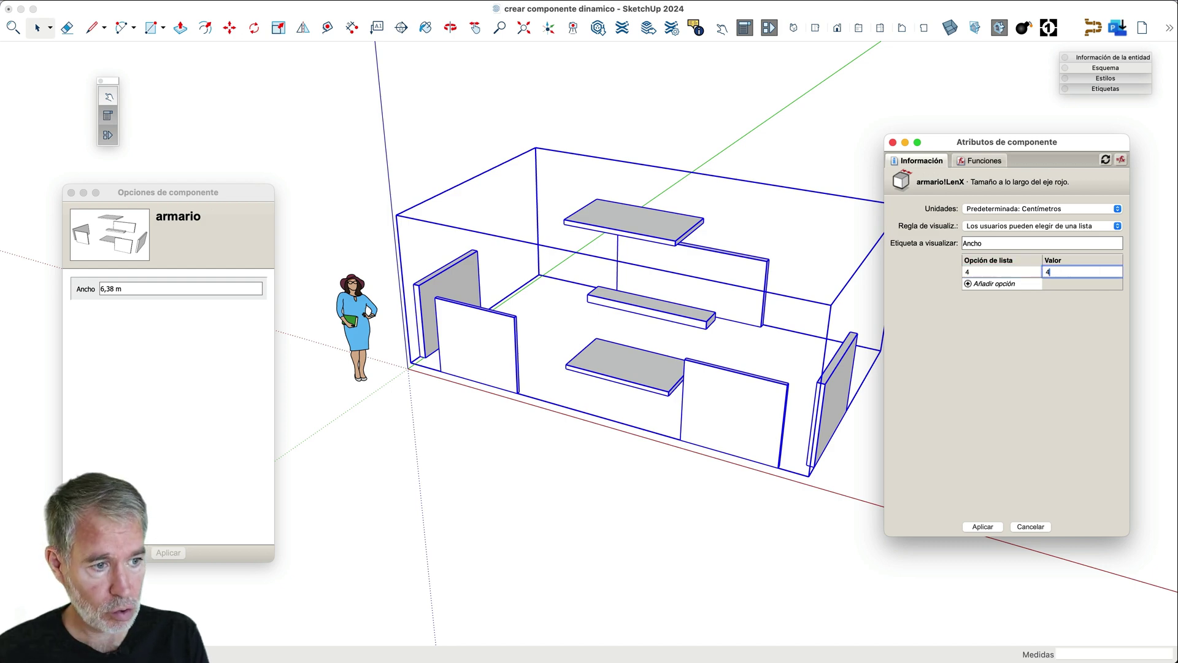
pyautogui.write('00')
pyautogui.press('Return')
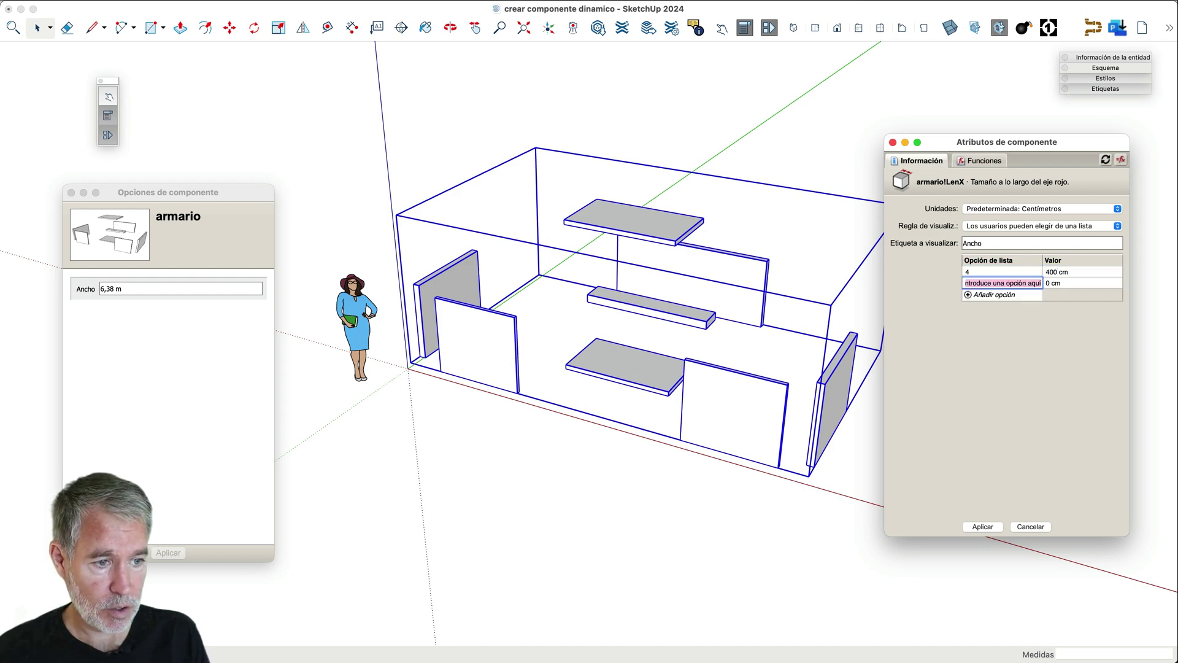
# - Add list option 5 with value 500 cm to the LenX attribute and apply the details
pyautogui.write('5')
pyautogui.press('Tab')
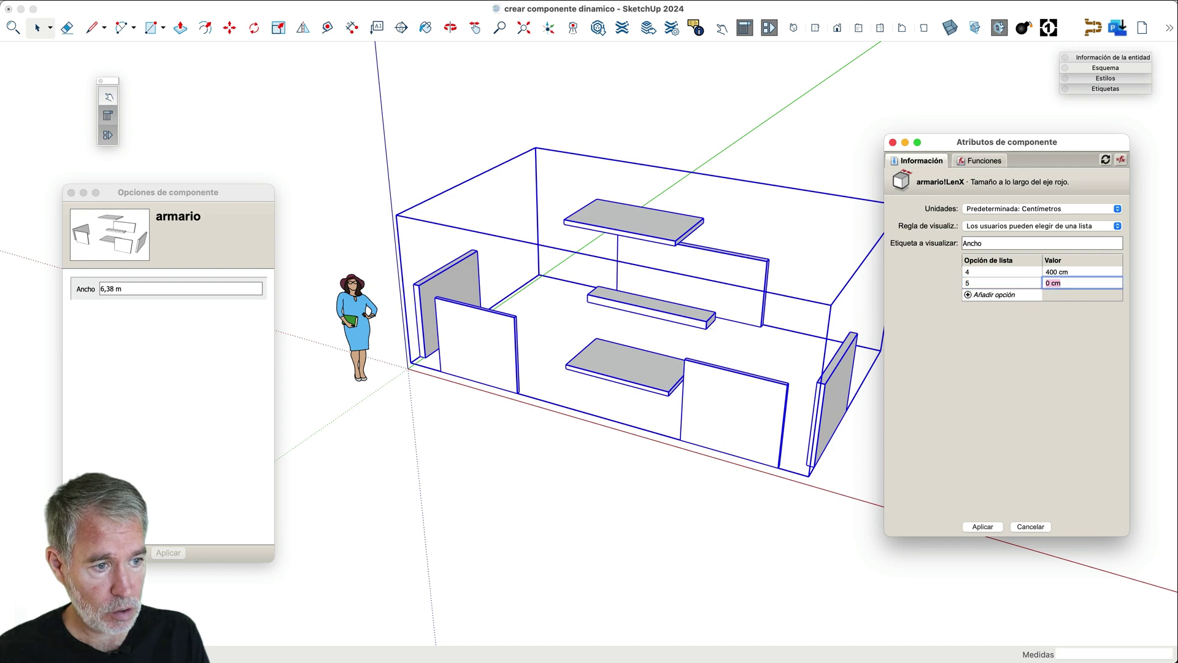
pyautogui.write('500')
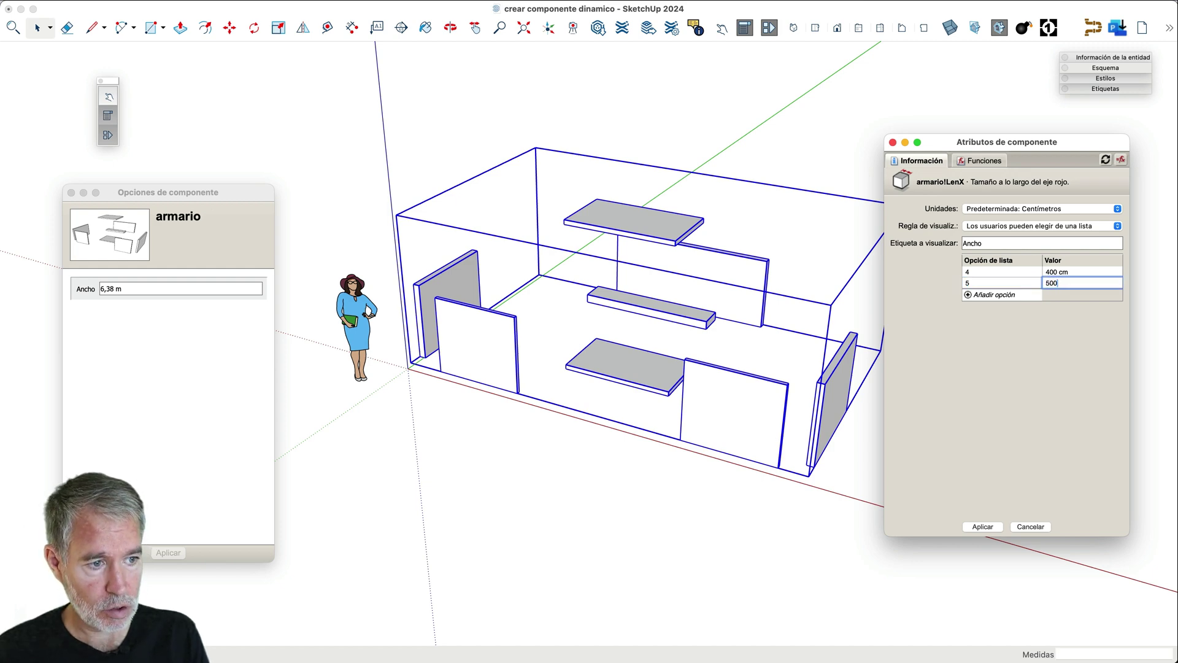
pyautogui.press('Return')
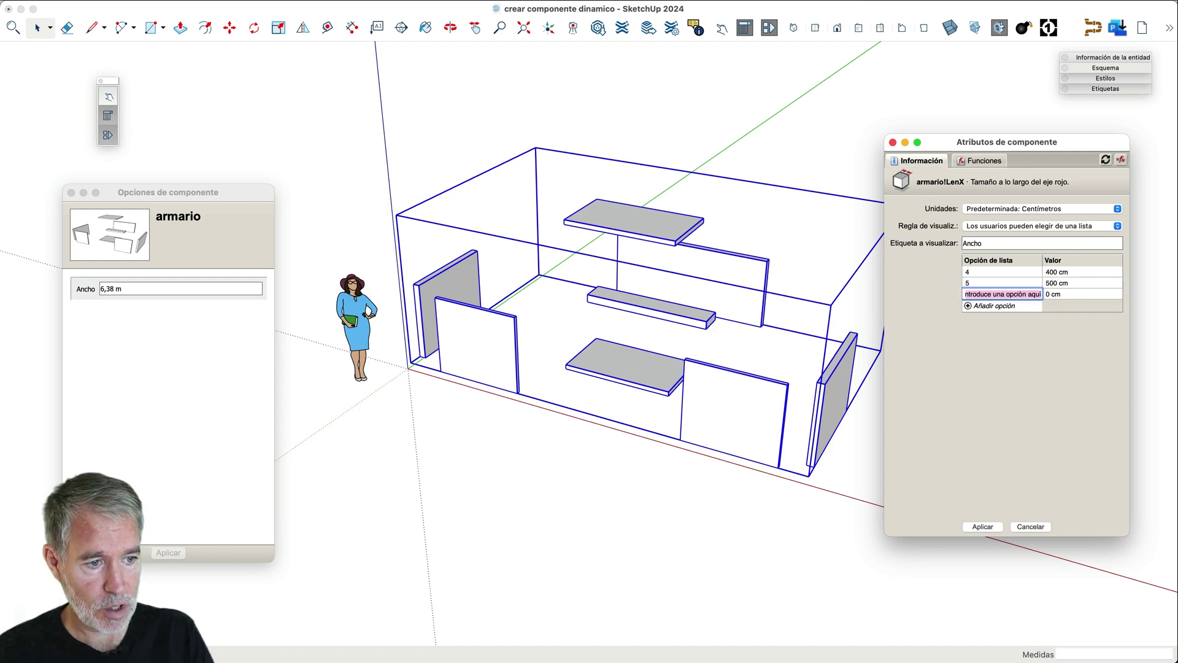
pyautogui.click(983, 526)
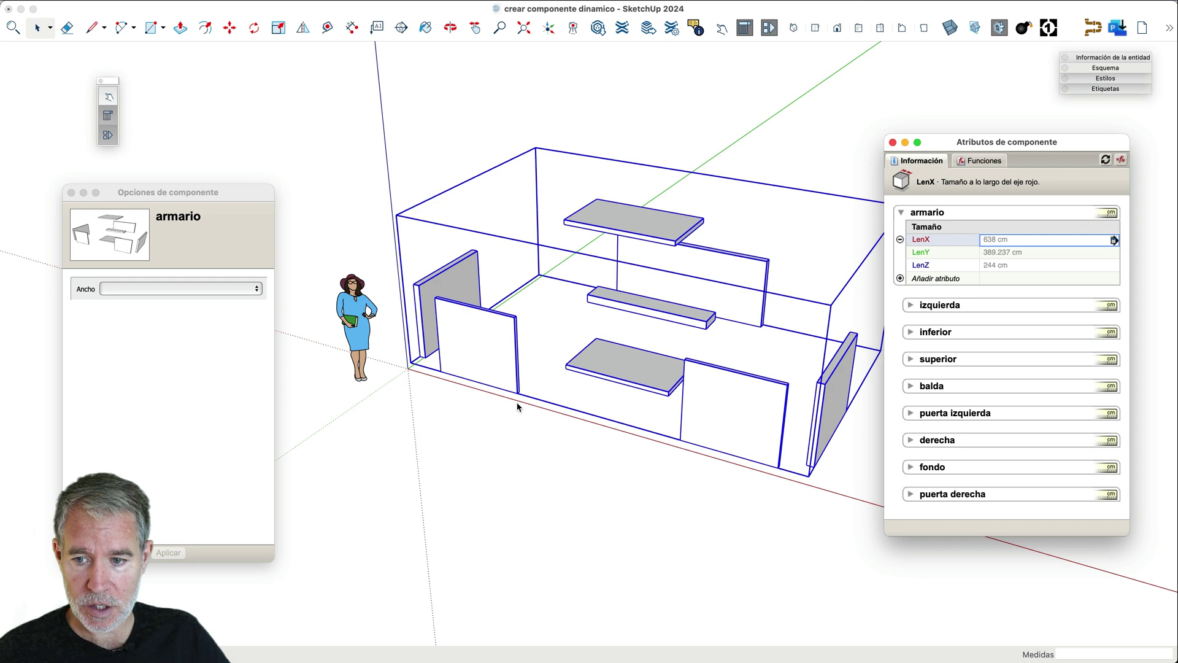
# - Choose option 4 for Ancho in the component options and apply it to the armario
pyautogui.click(125, 288)
pyautogui.click(125, 287)
pyautogui.click(126, 288)
pyautogui.click(126, 287)
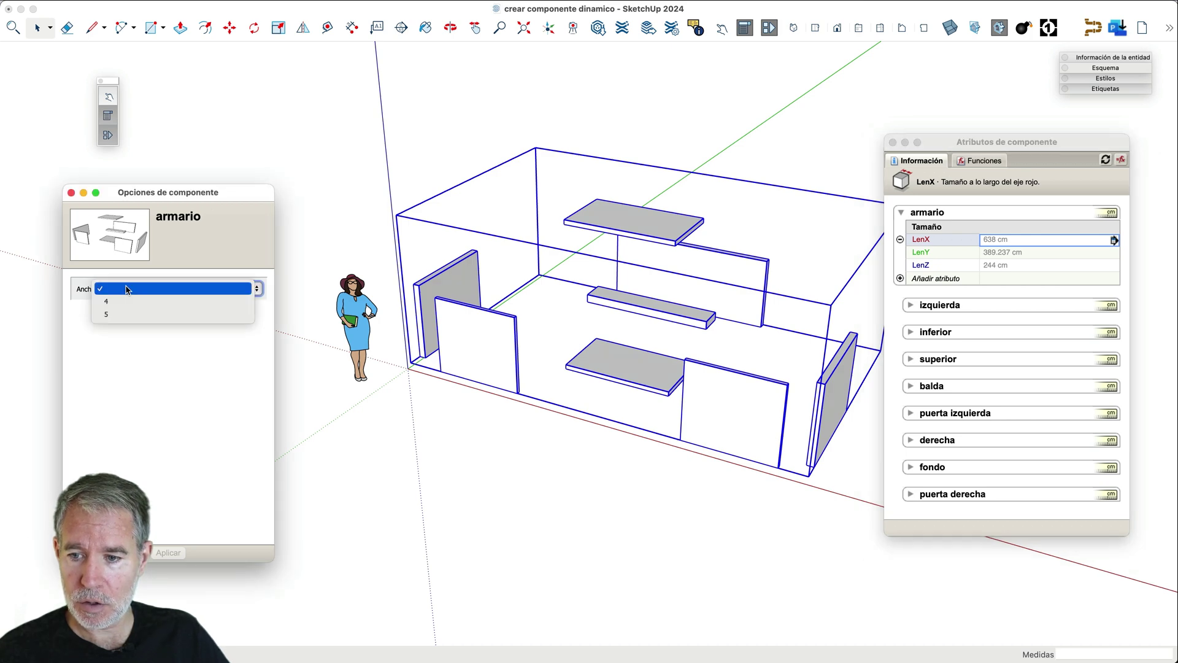
pyautogui.click(124, 357)
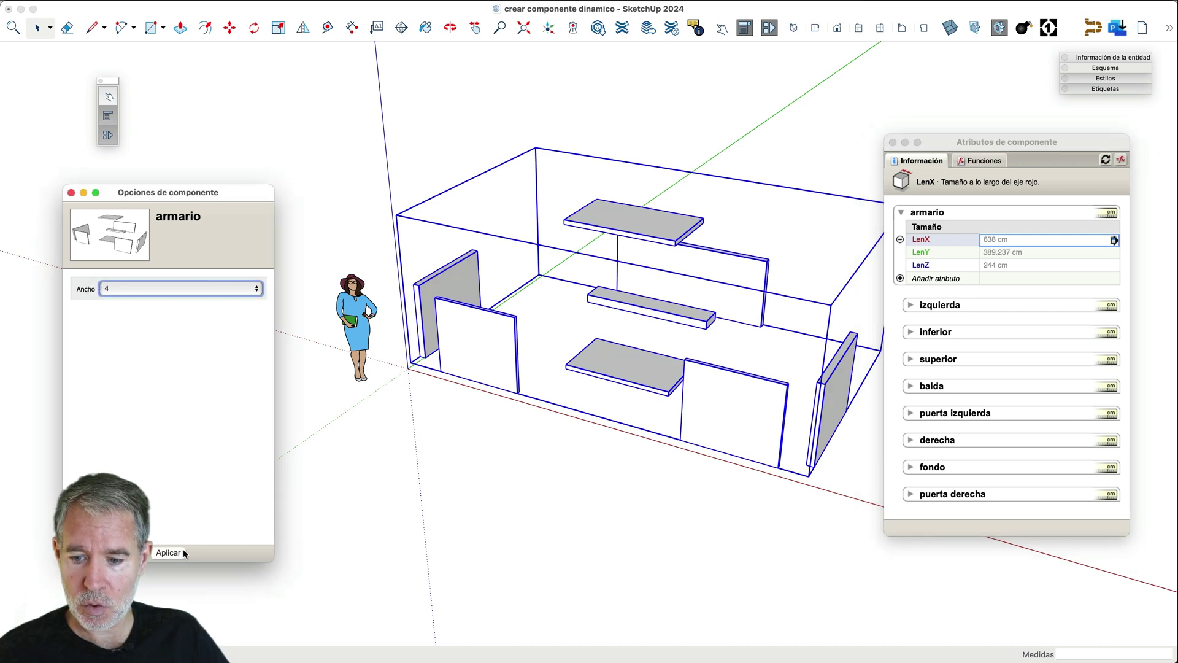
pyautogui.click(170, 552)
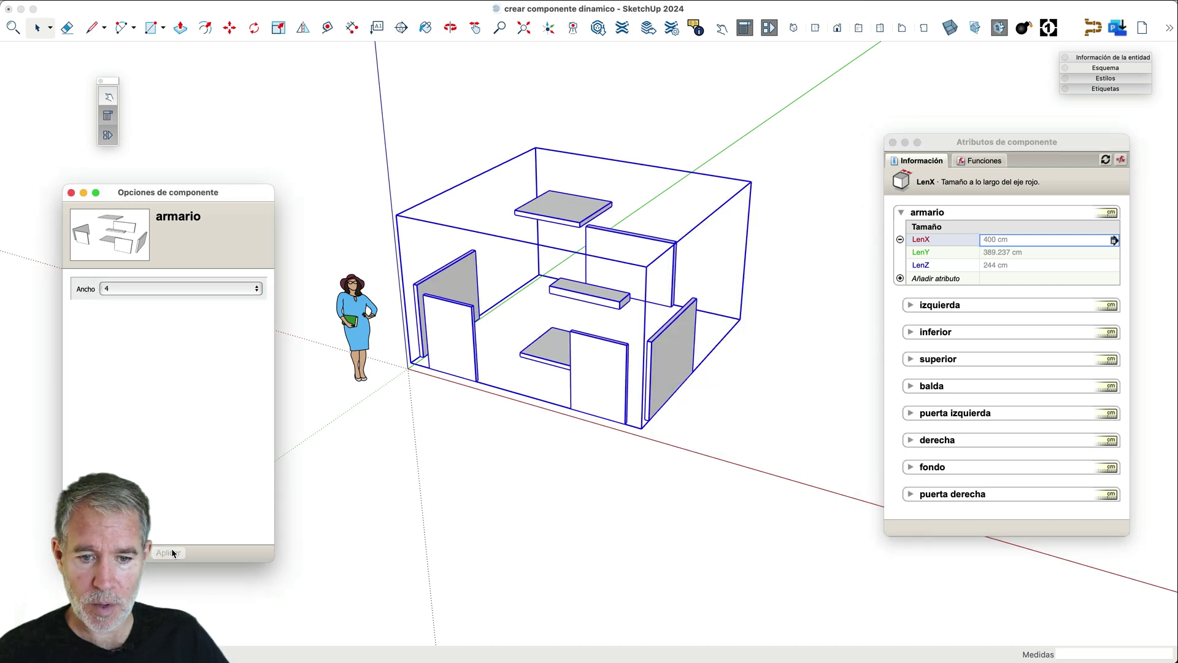
# - Choose option 5 for Ancho in the component options and apply it to the armario
pyautogui.click(192, 288)
pyautogui.click(179, 305)
pyautogui.press('Down')
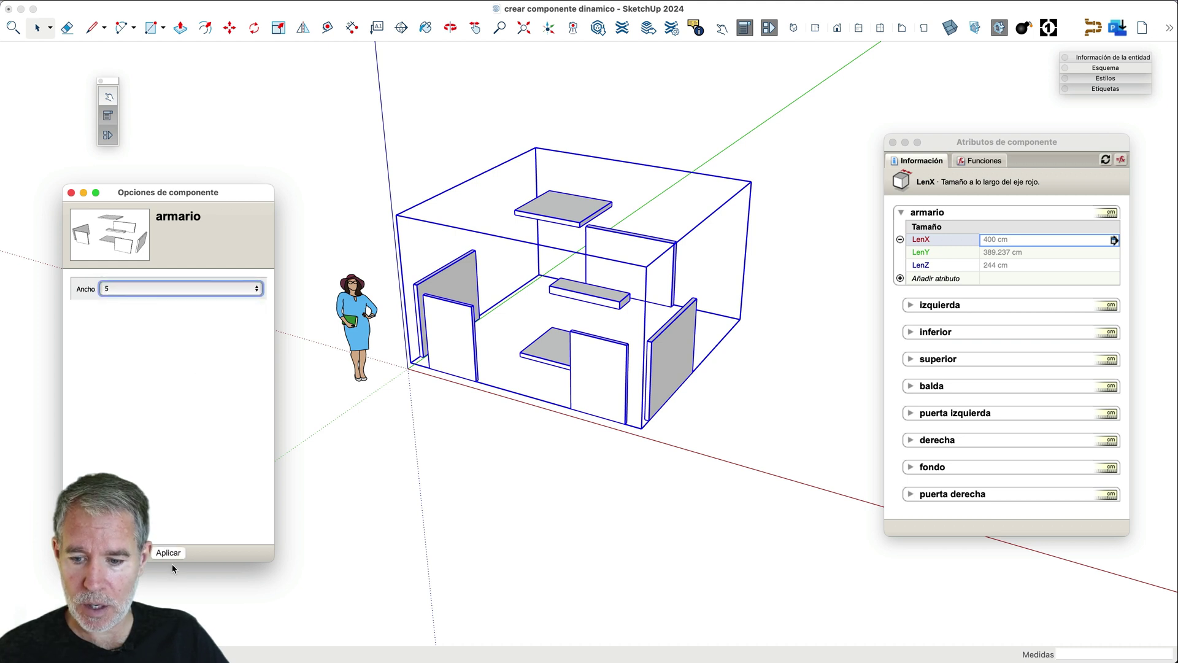
pyautogui.click(169, 554)
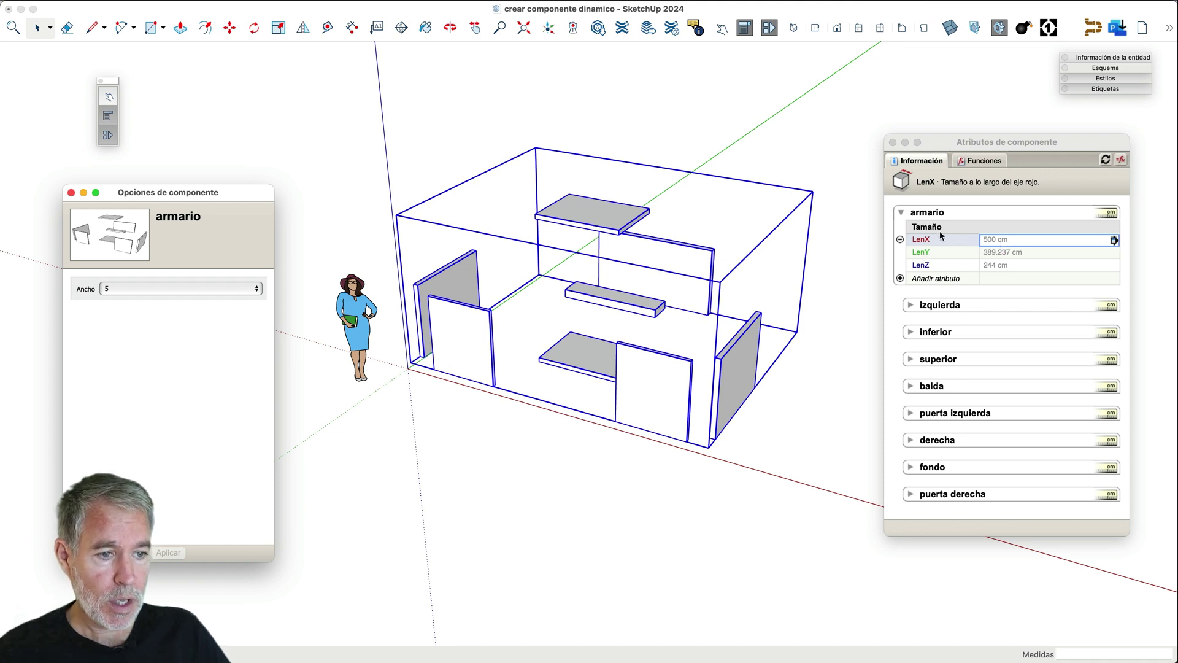
# - Delete the LenX, LenY and LenZ attributes from the armario component, accepting each deletion
pyautogui.click(901, 240)
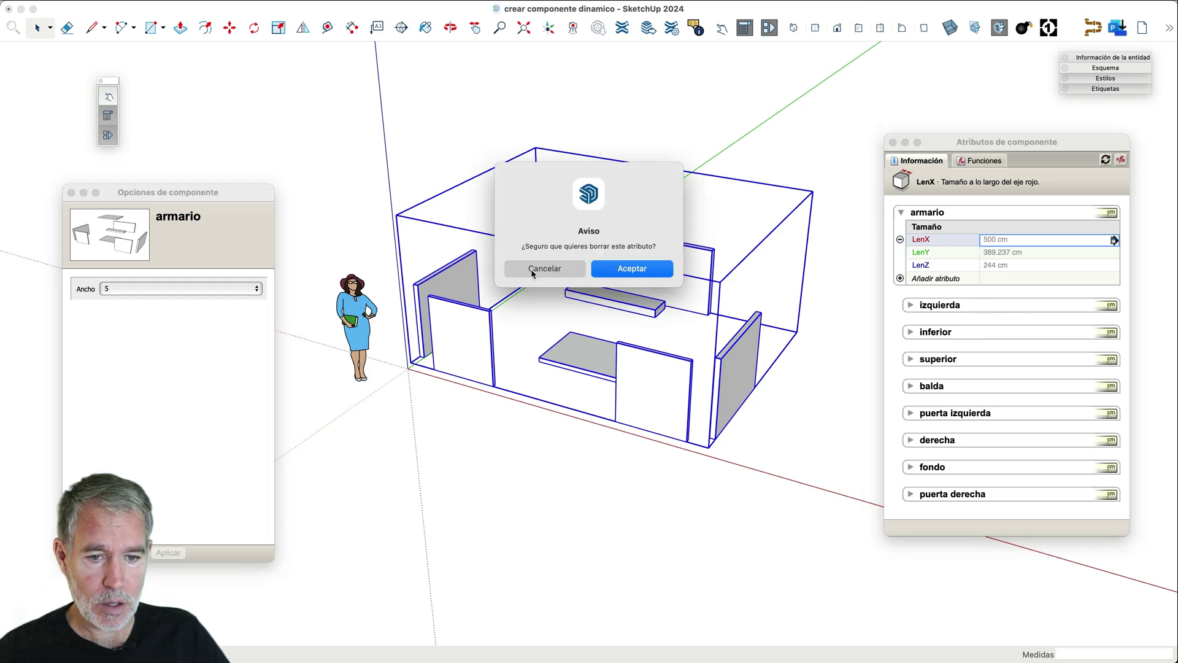
pyautogui.click(614, 268)
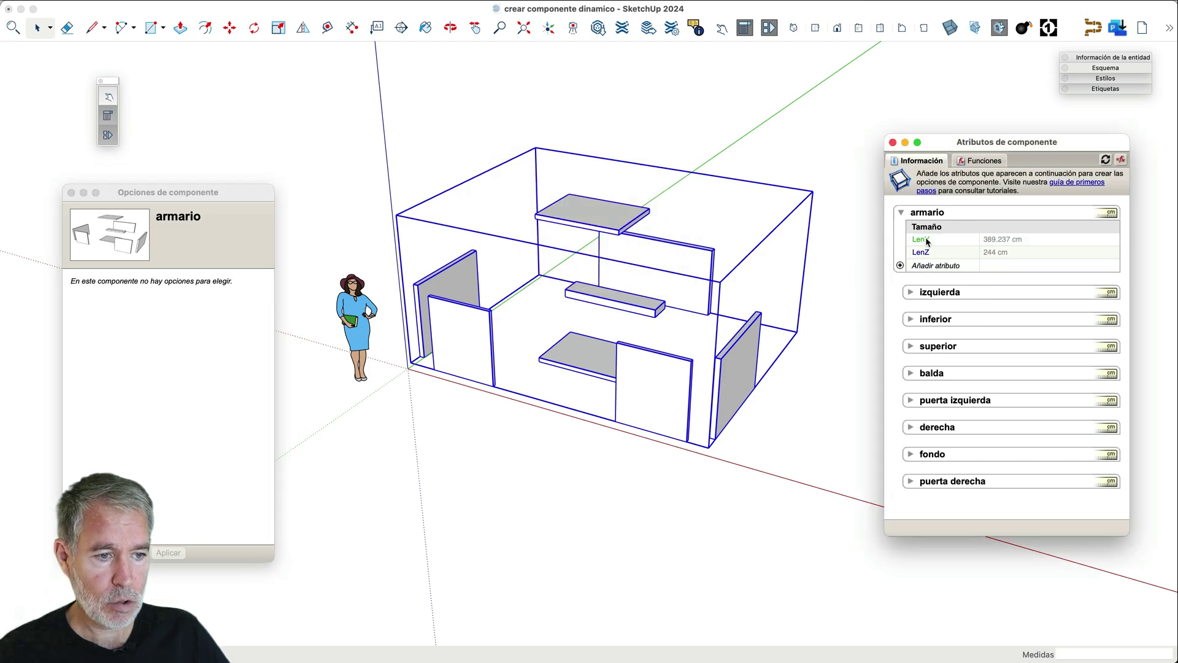
pyautogui.click(901, 239)
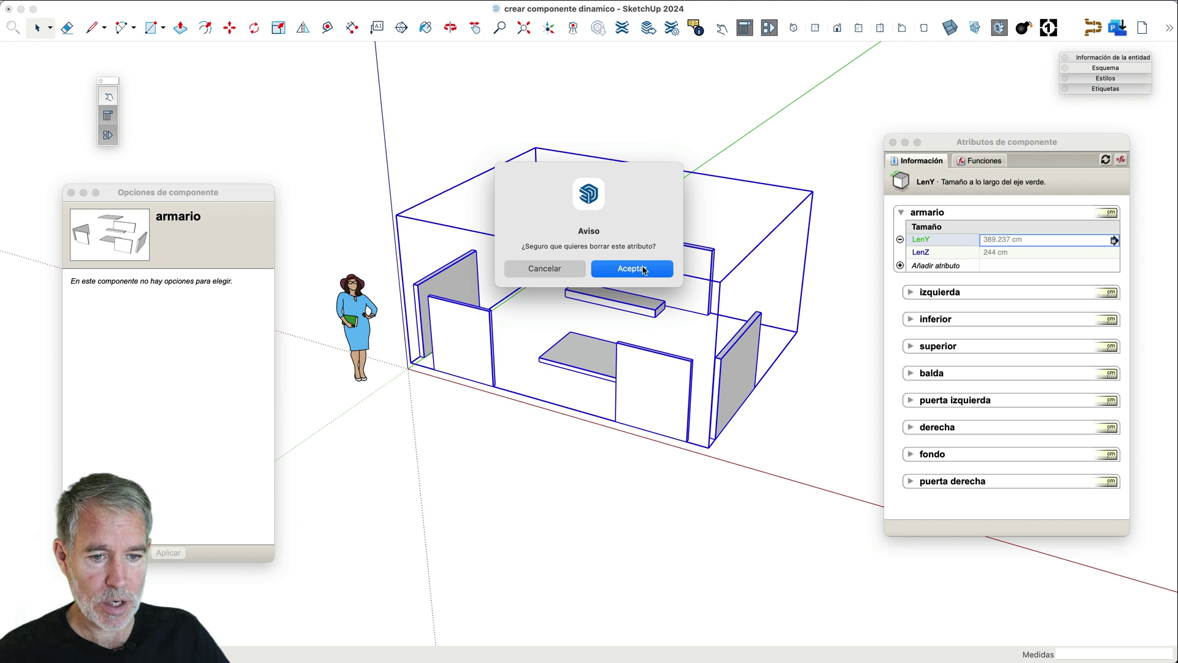
pyautogui.click(669, 269)
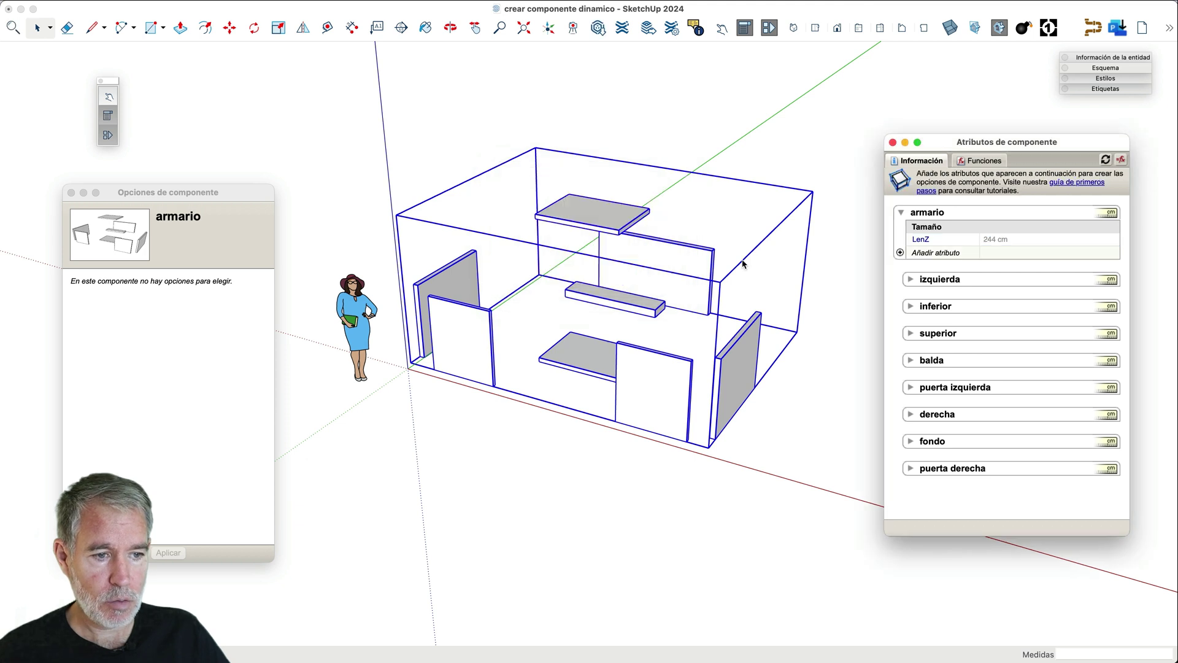
pyautogui.click(901, 239)
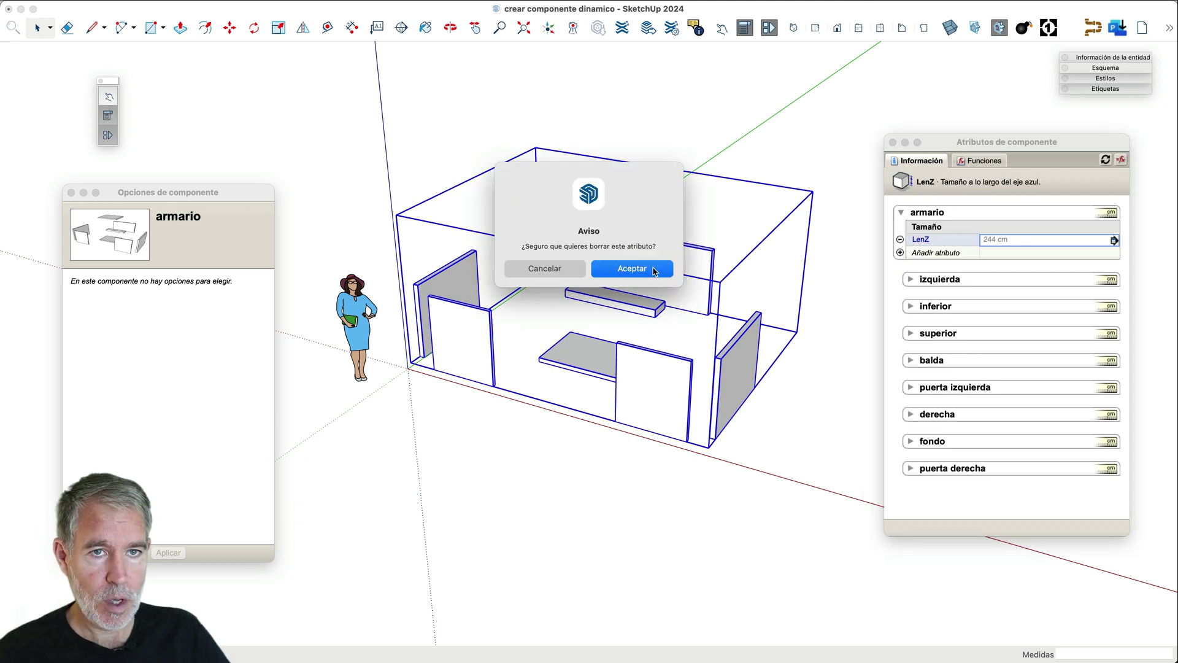
pyautogui.click(656, 271)
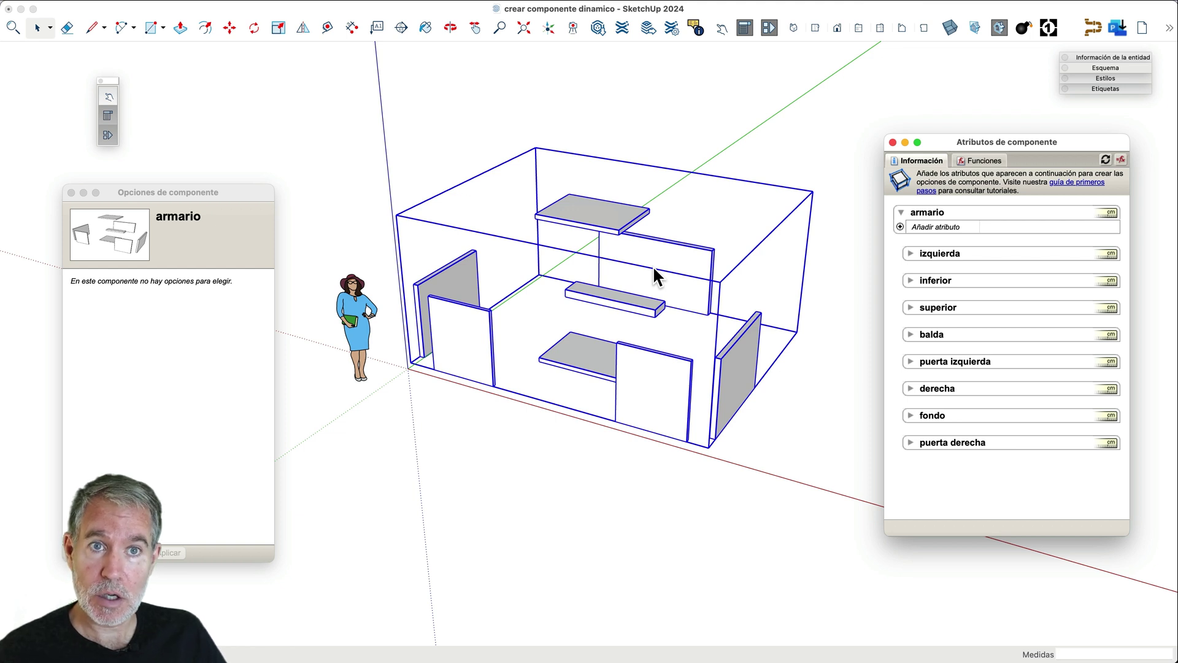
# - Add a custom attribute named "Ancho" to the armario component
pyautogui.click(752, 273)
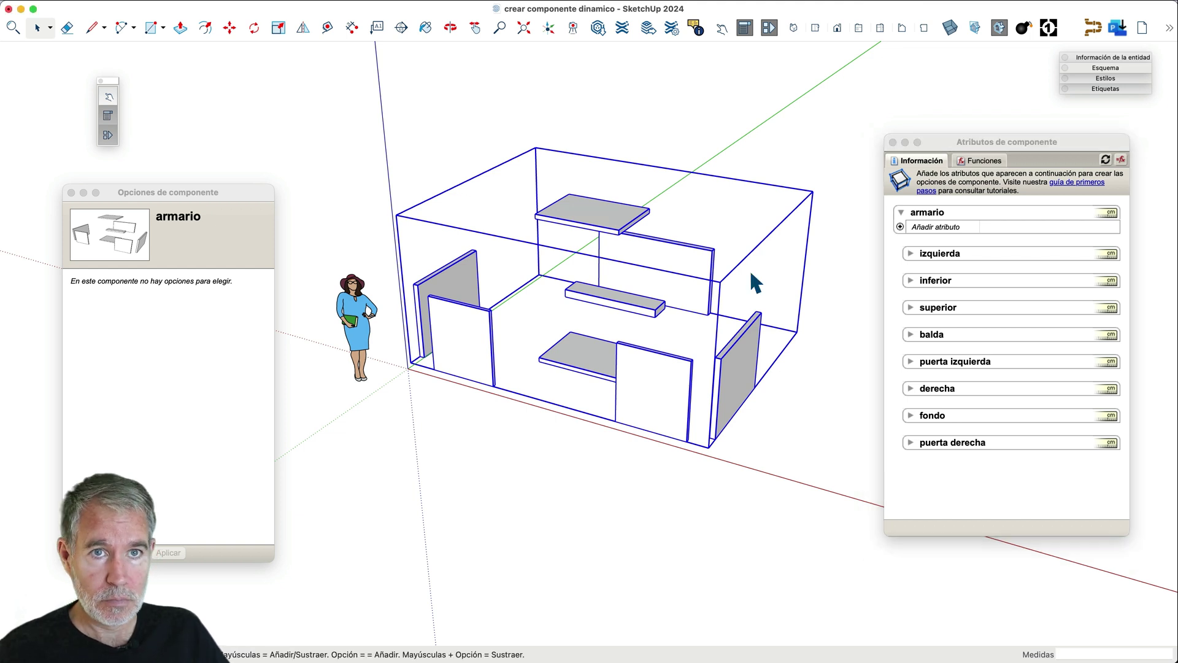
pyautogui.click(927, 227)
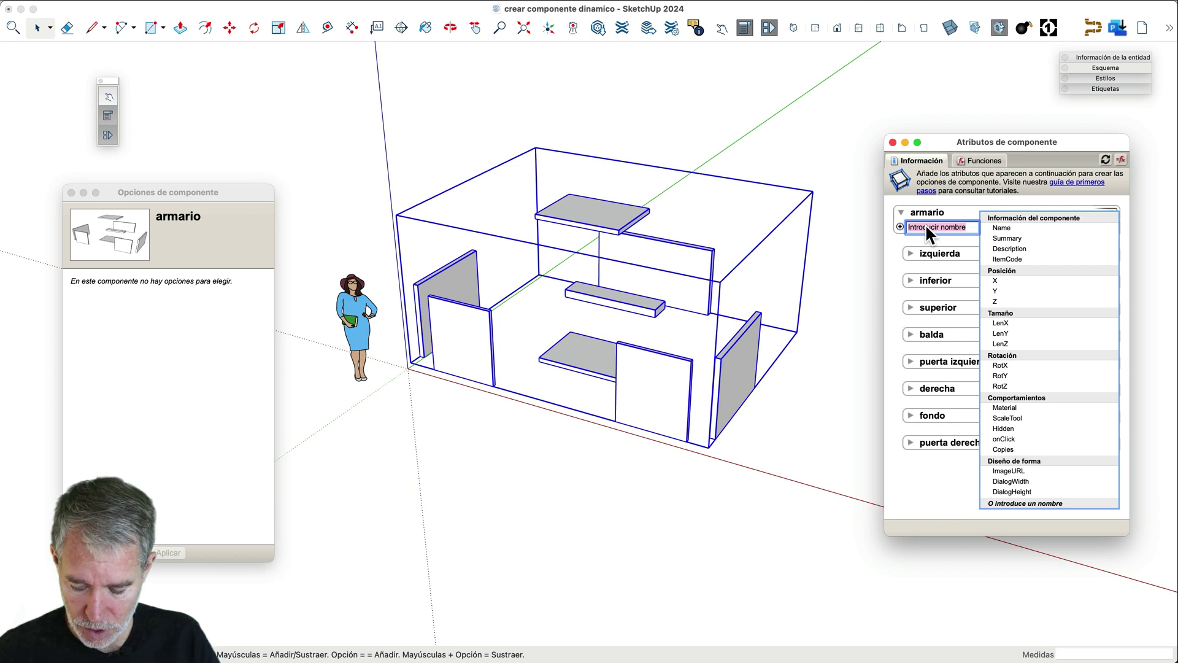
pyautogui.write('Ancho')
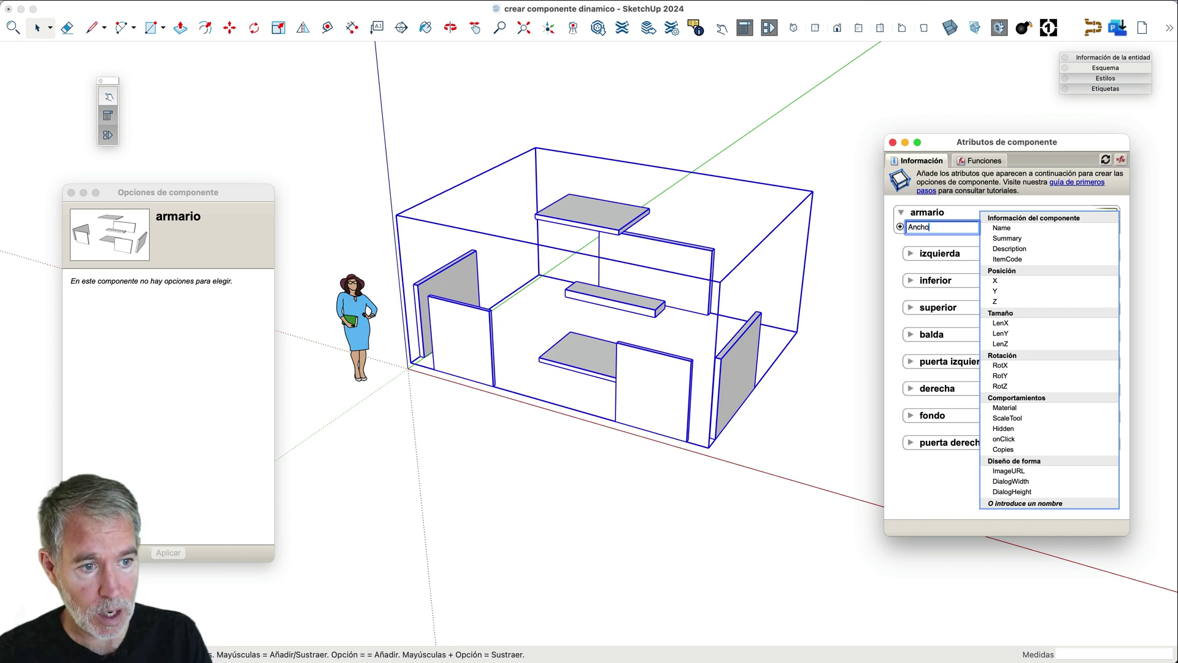
pyautogui.press('Return')
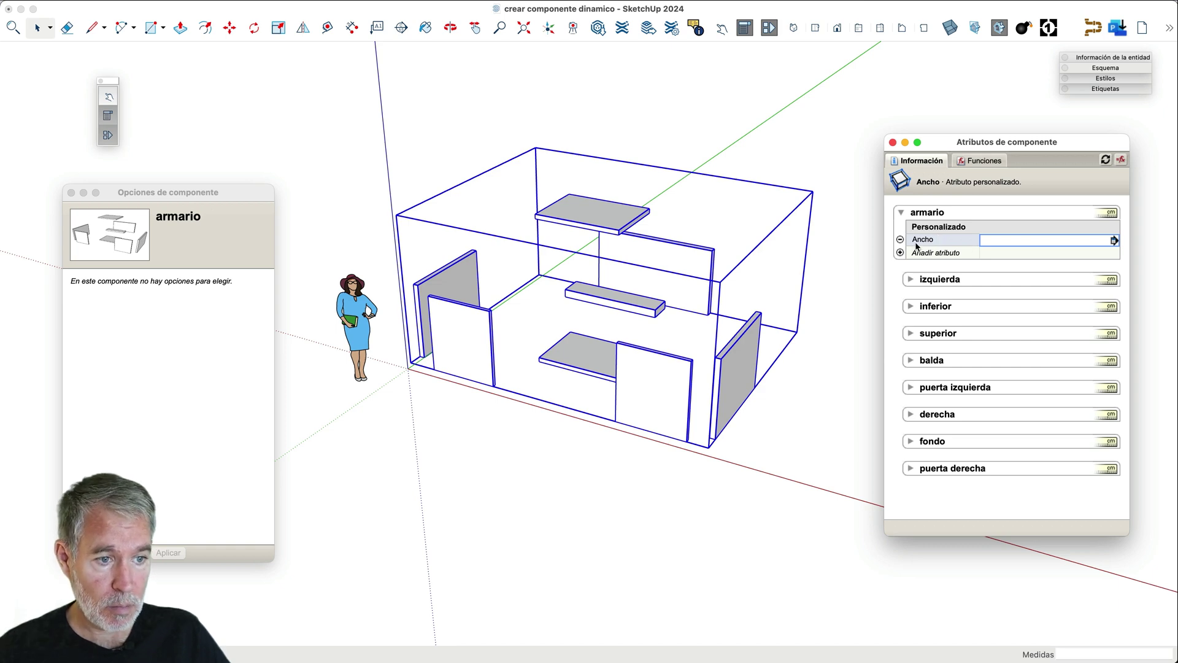
# - Add two more custom attributes named "Alto" and "Fondo" to the armario component
pyautogui.click(900, 252)
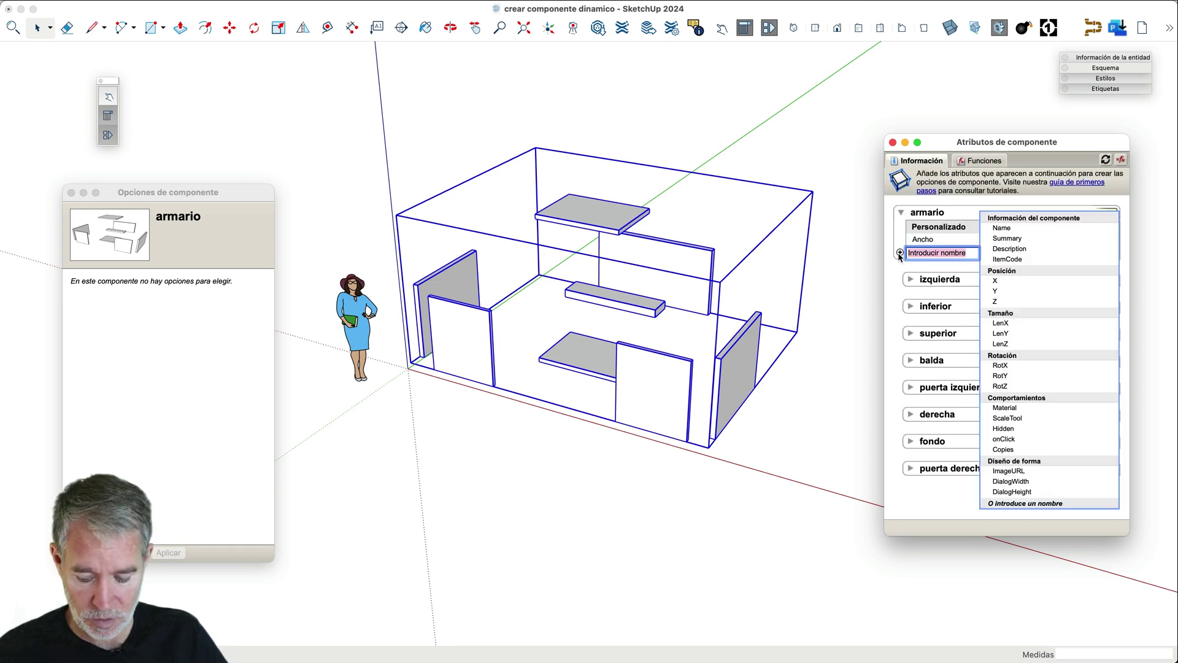
pyautogui.write('Alto')
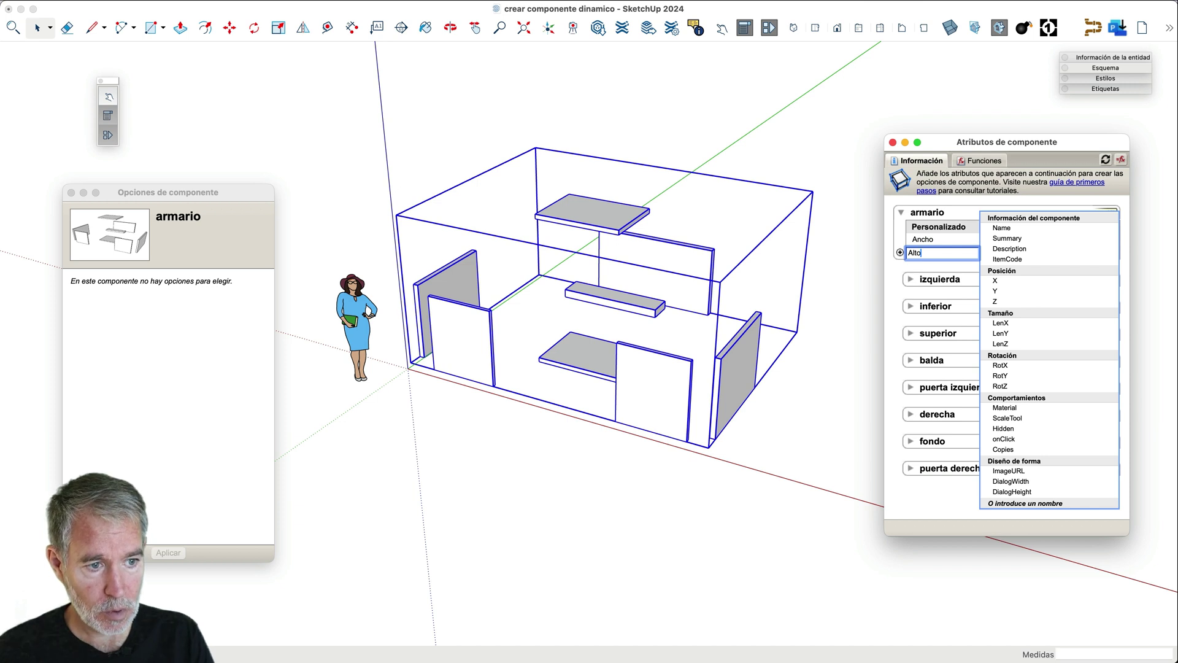
pyautogui.press('Return')
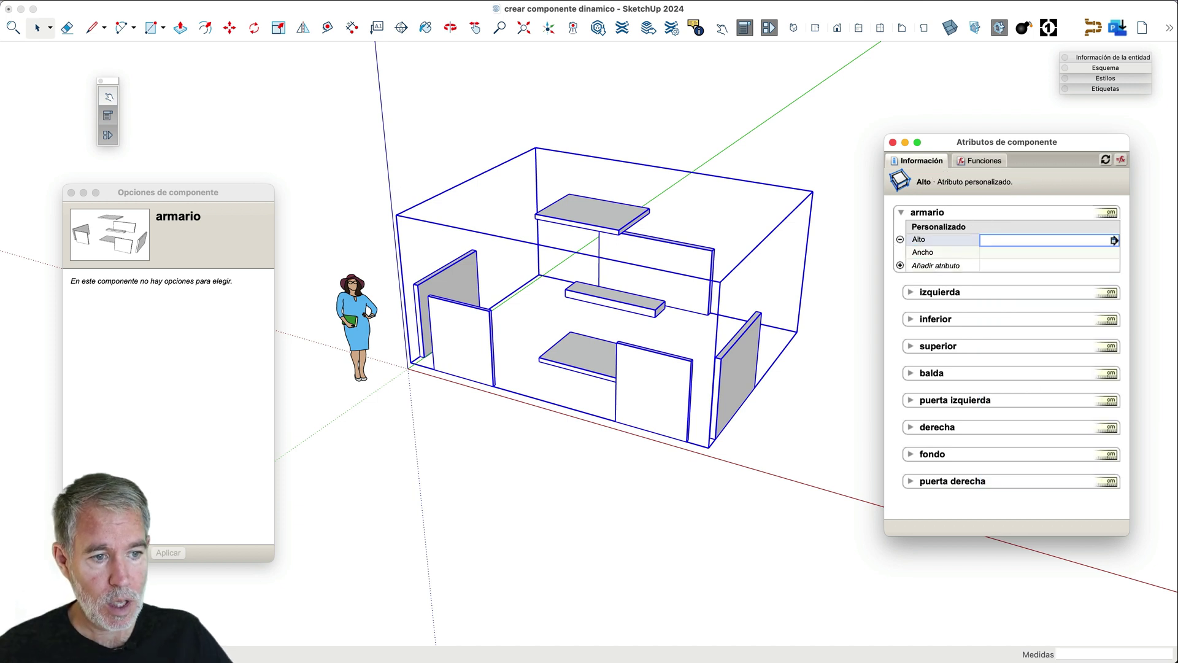
pyautogui.click(900, 266)
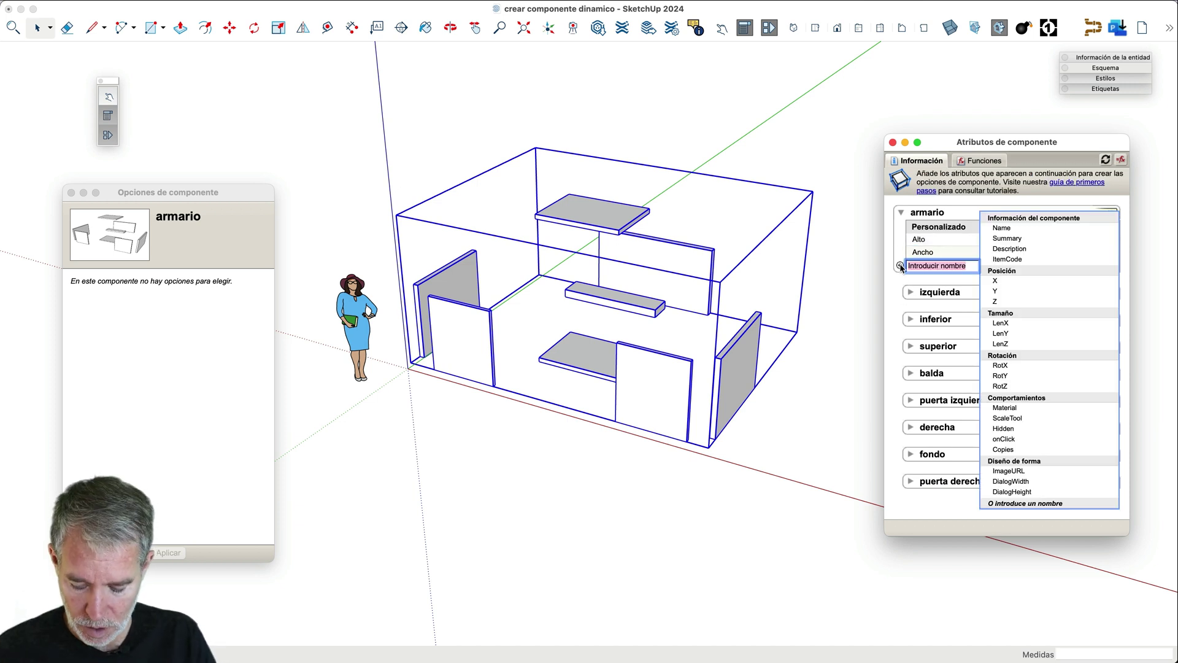
pyautogui.write('Fondo')
pyautogui.press('Return')
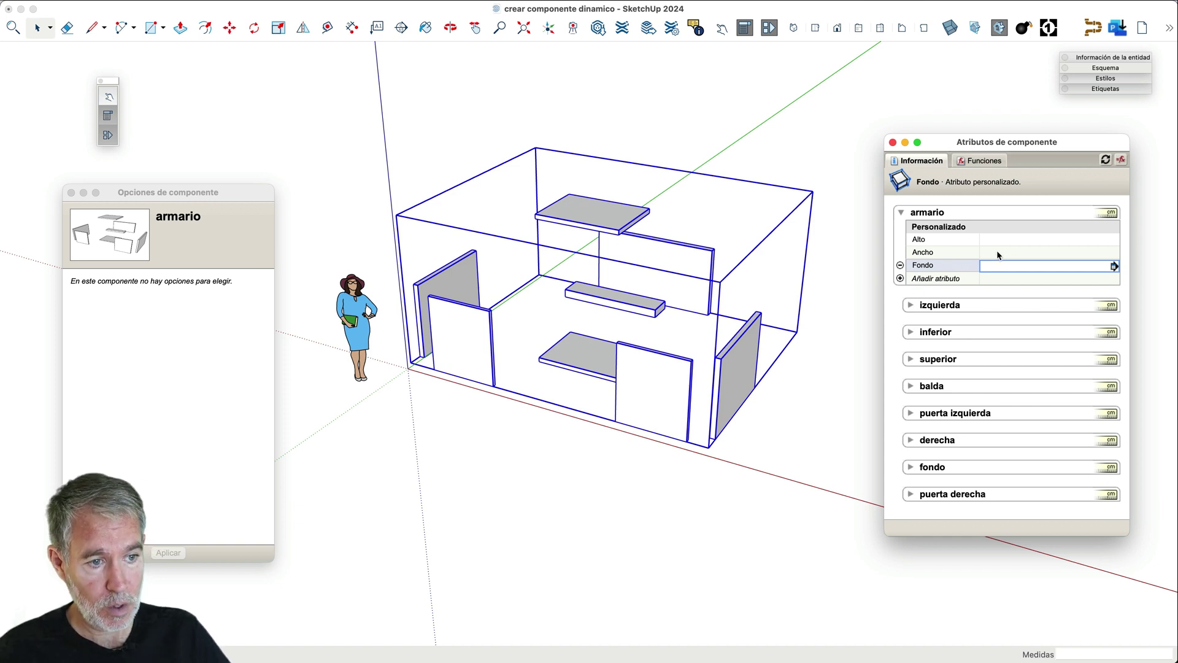
# - Configure the Alto attribute in Centímetros, editable by users as text, displayed in Unidades del modelo del usuario, and apply it
pyautogui.click(1021, 241)
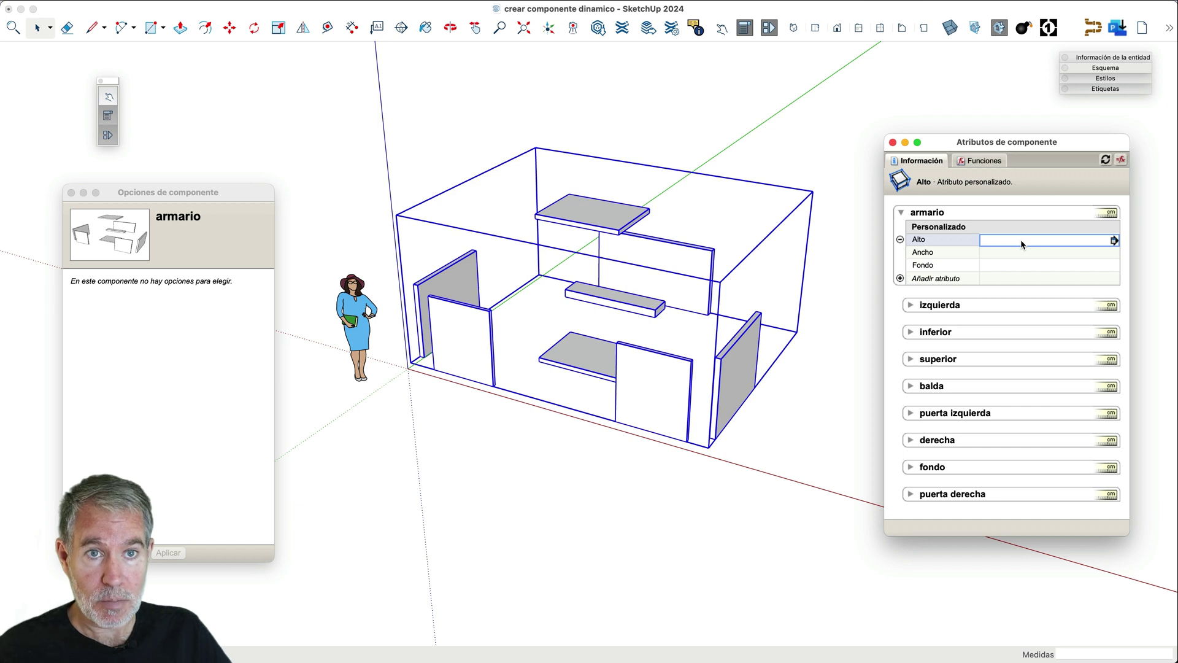
pyautogui.click(1114, 240)
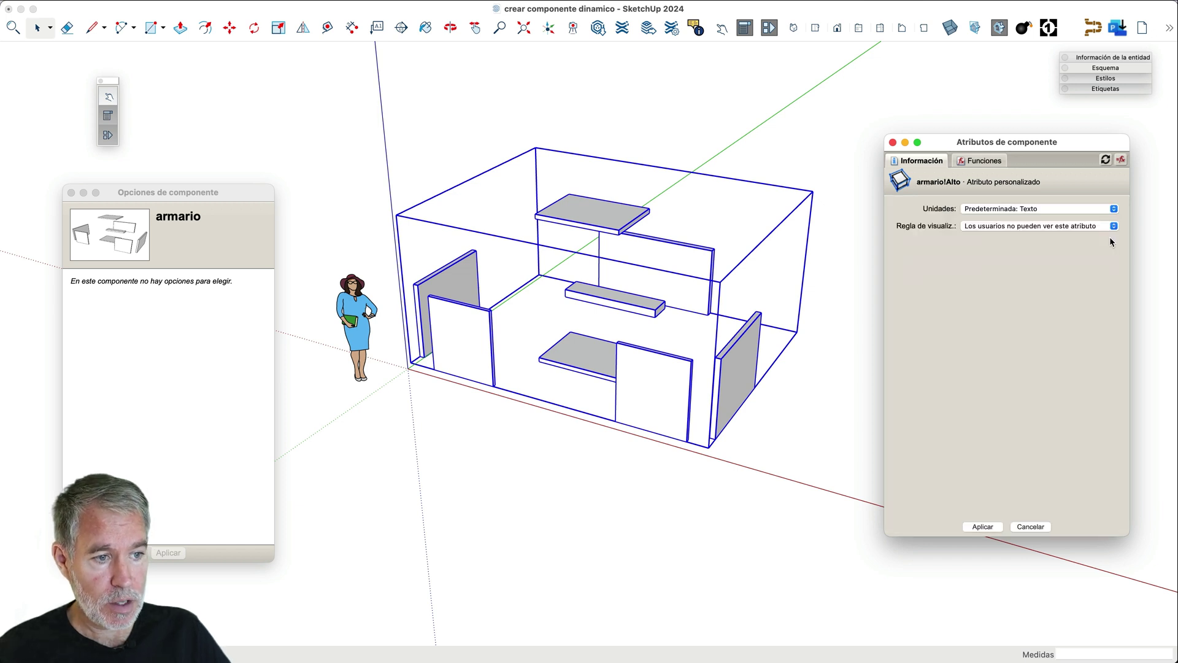
pyautogui.click(1075, 227)
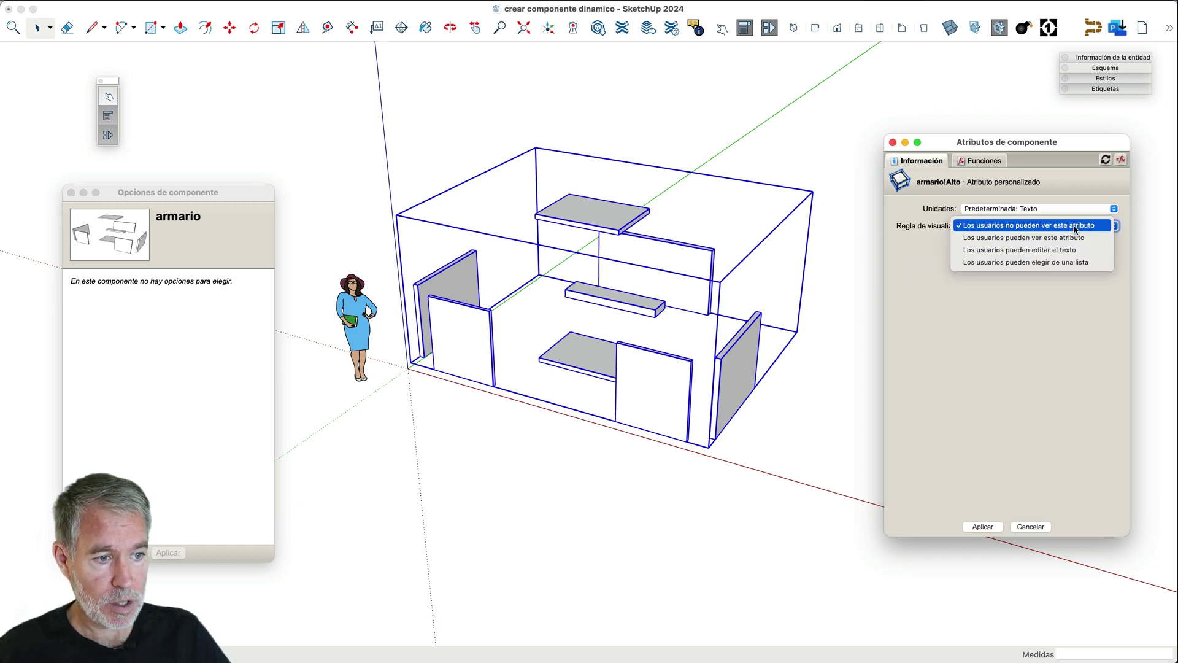
pyautogui.click(1047, 250)
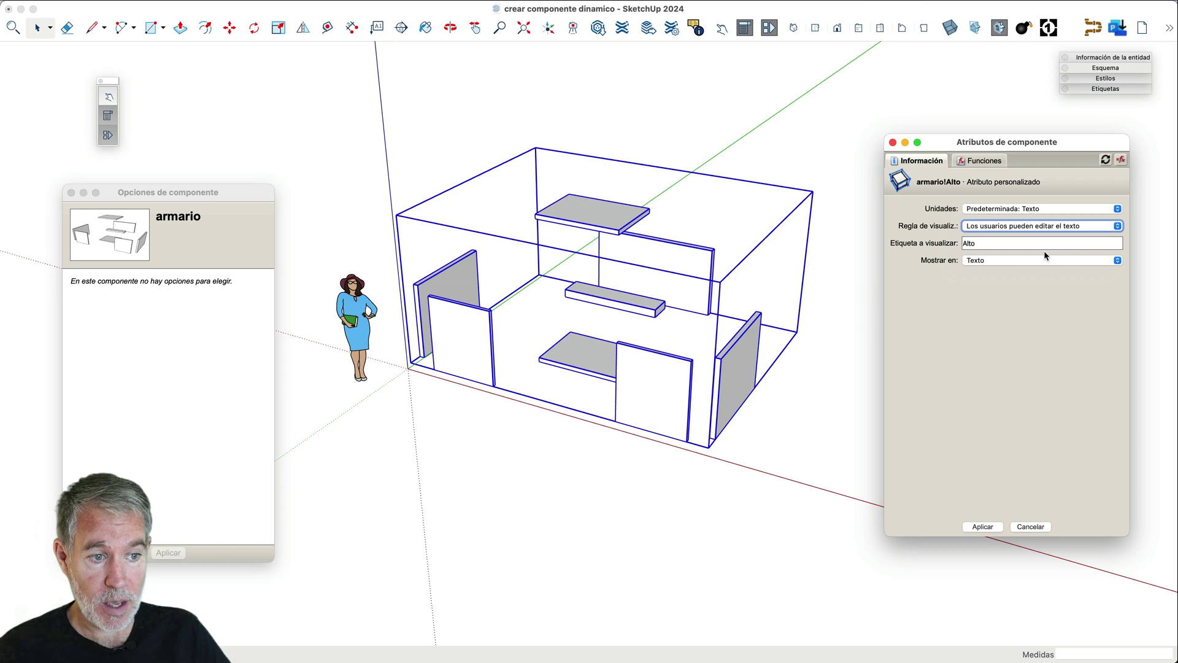
pyautogui.click(1006, 256)
pyautogui.click(1007, 258)
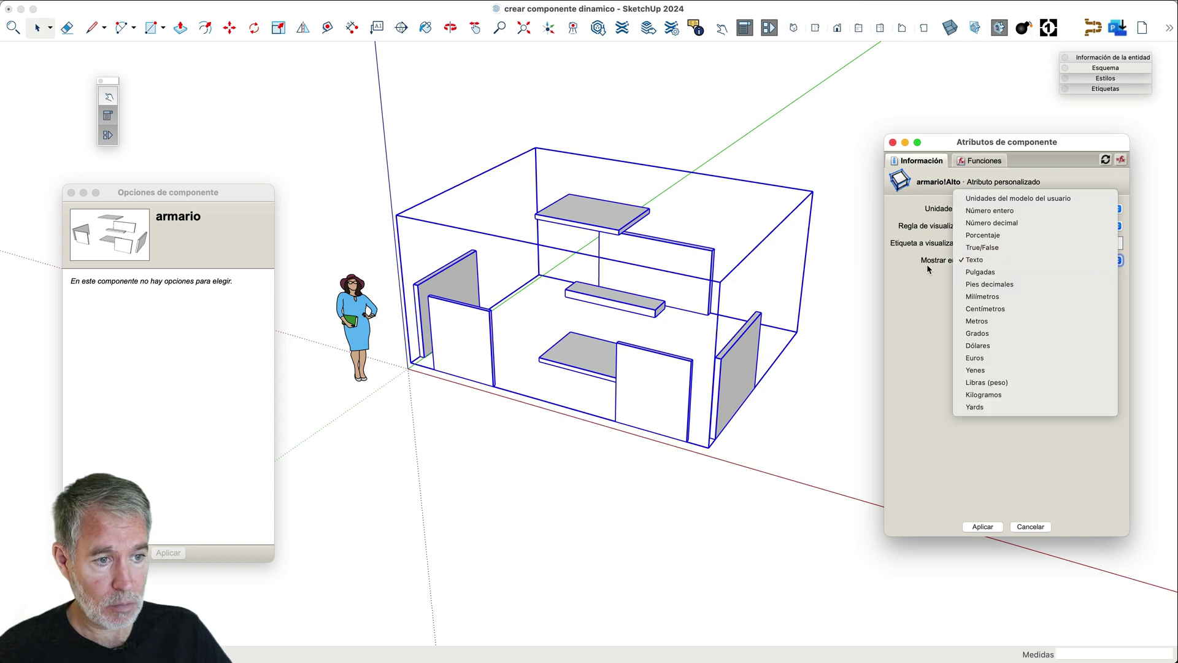
pyautogui.click(1004, 209)
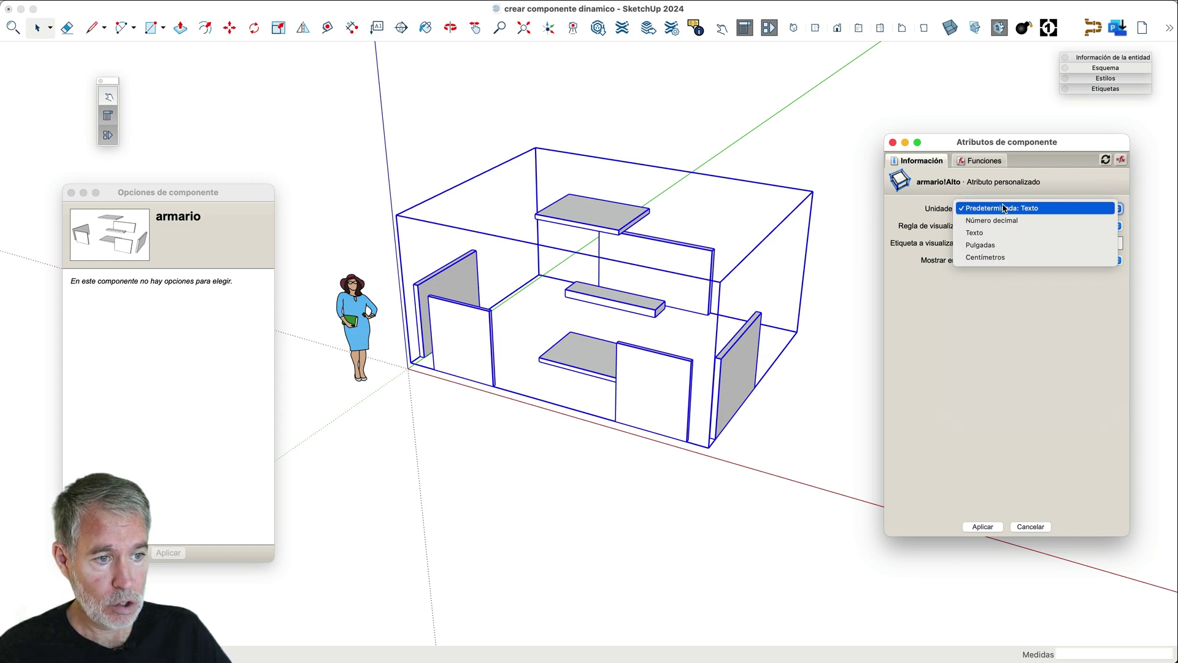
pyautogui.click(1003, 257)
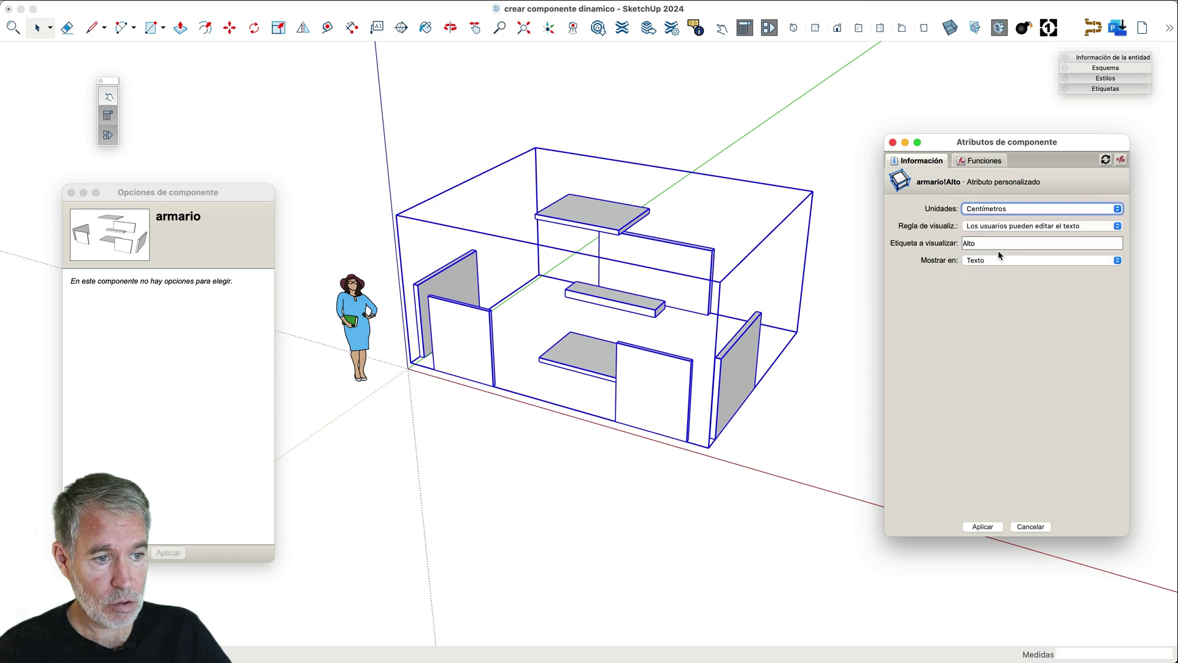
pyautogui.click(989, 260)
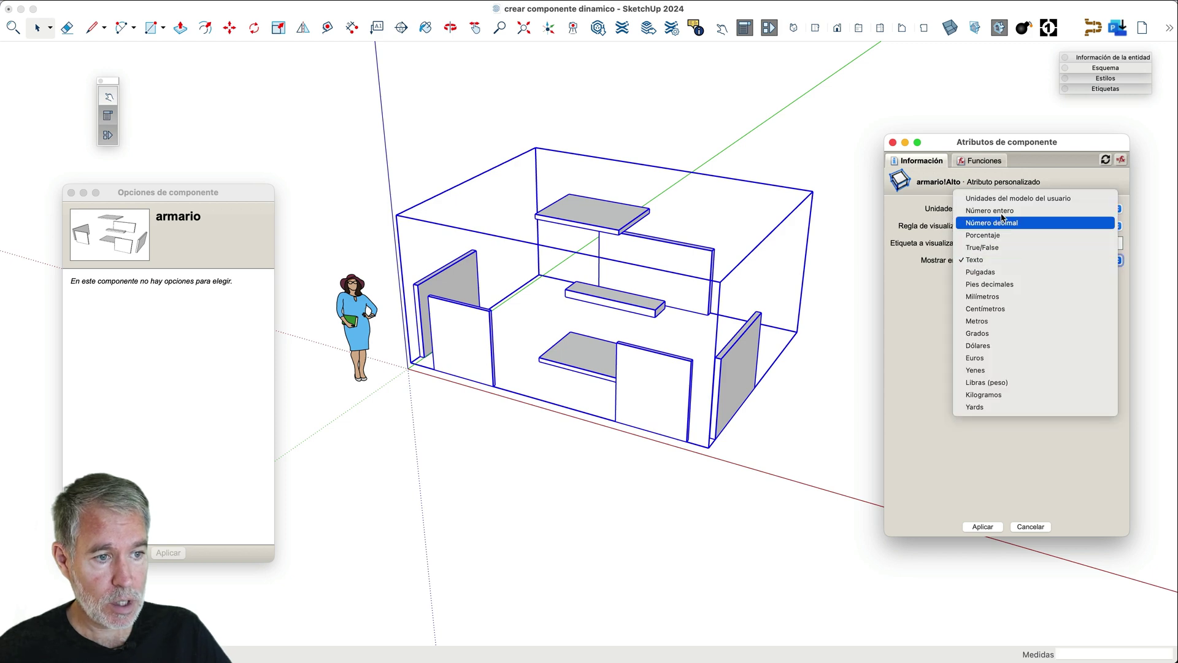
pyautogui.click(1010, 199)
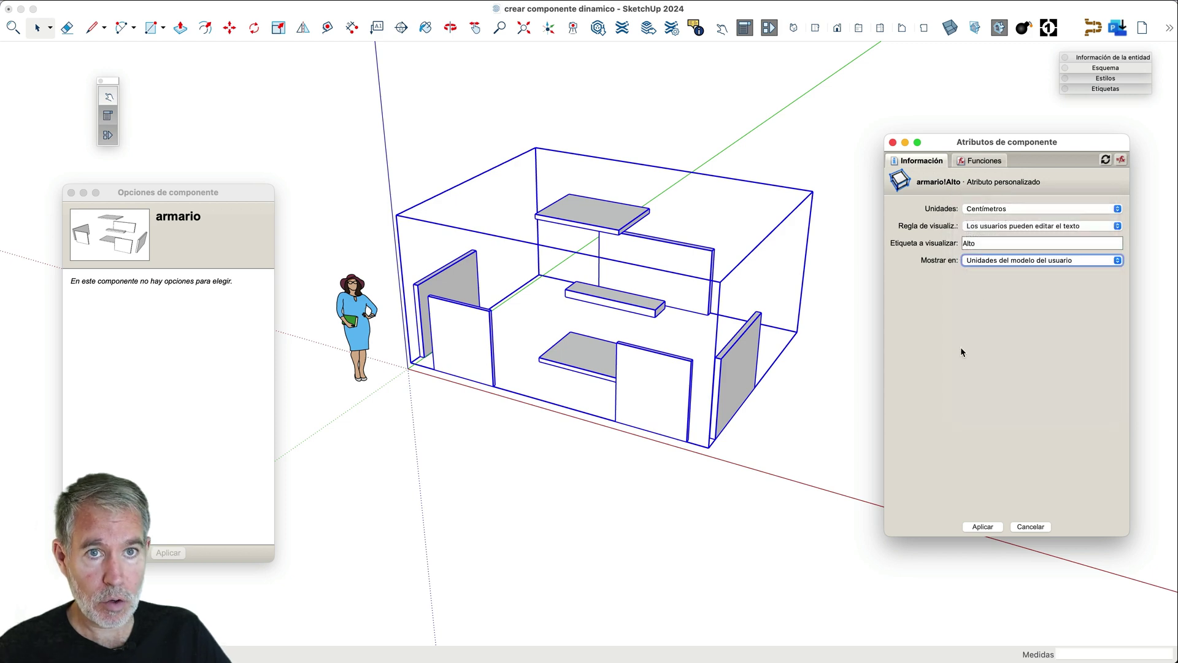
pyautogui.click(980, 527)
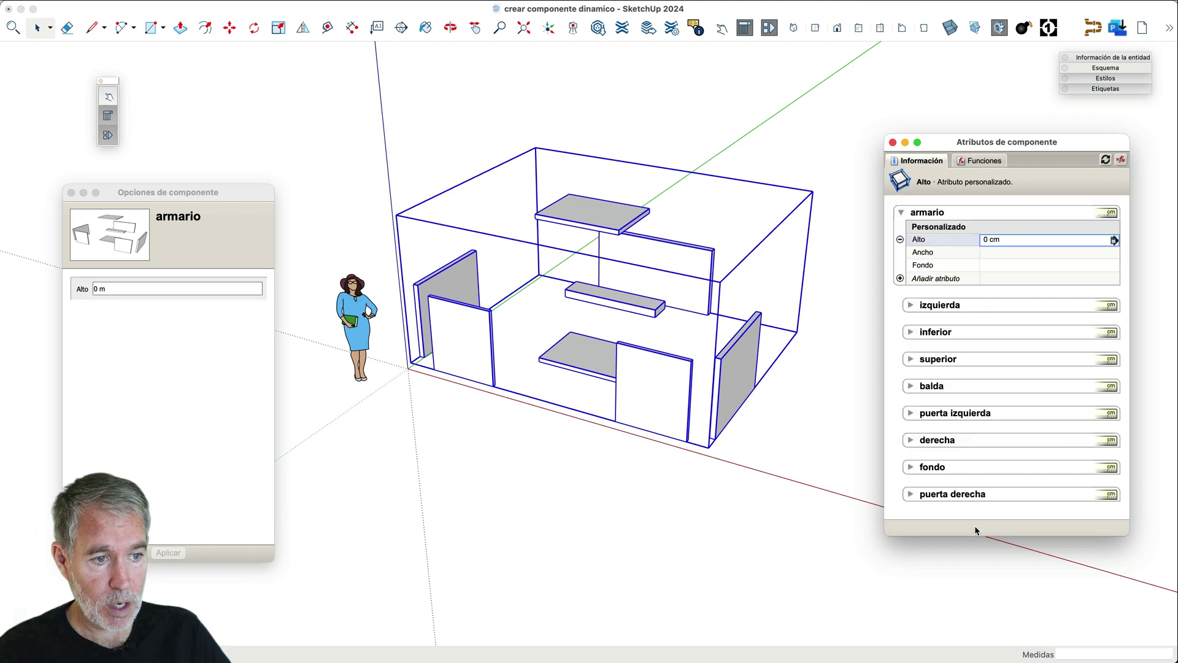
# - Configure the Ancho attribute in Centímetros, editable by users as text, displayed in Unidades del modelo del usuario, and apply it
pyautogui.click(1011, 254)
pyautogui.click(1114, 253)
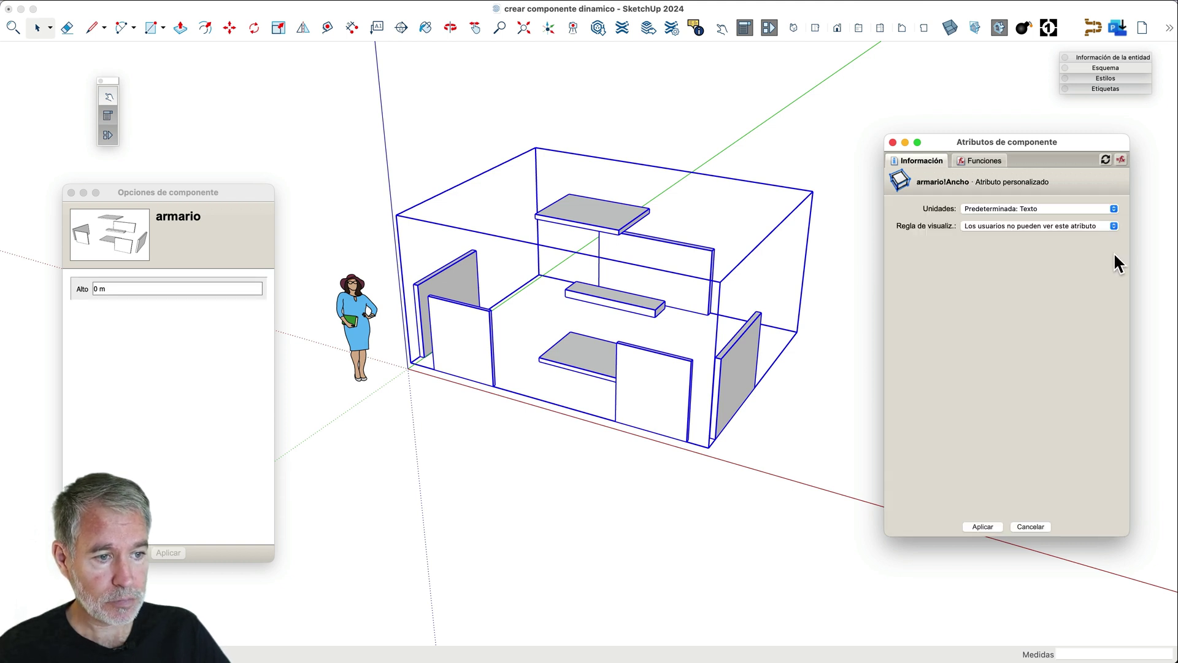
pyautogui.click(1084, 209)
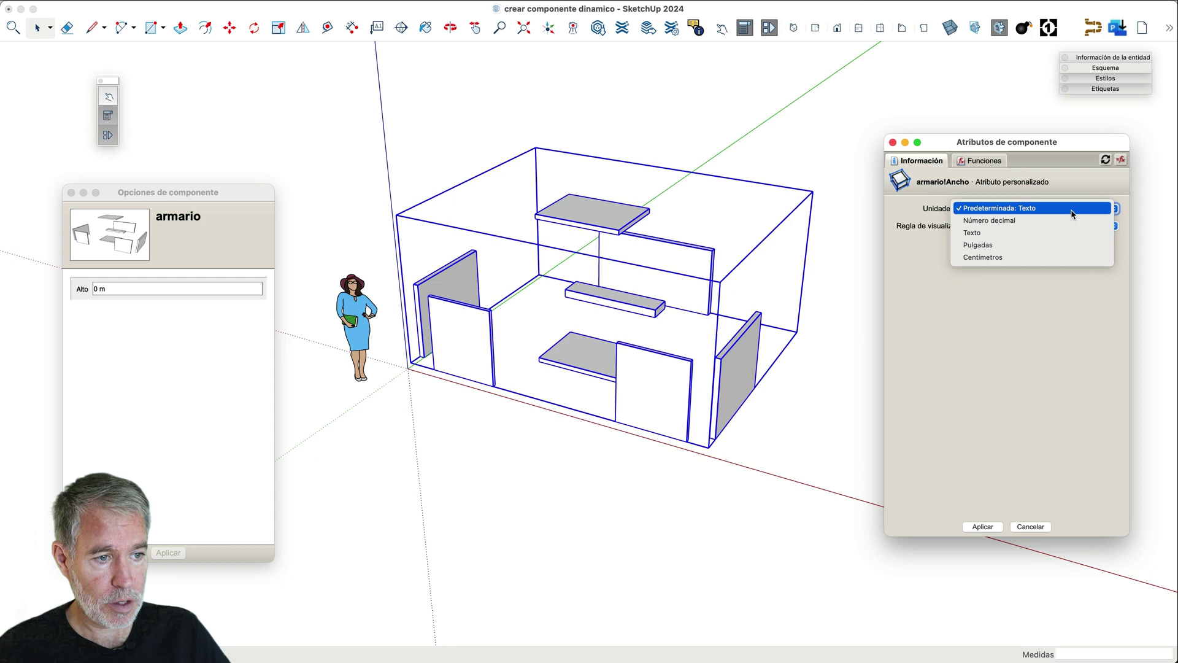
pyautogui.click(1046, 256)
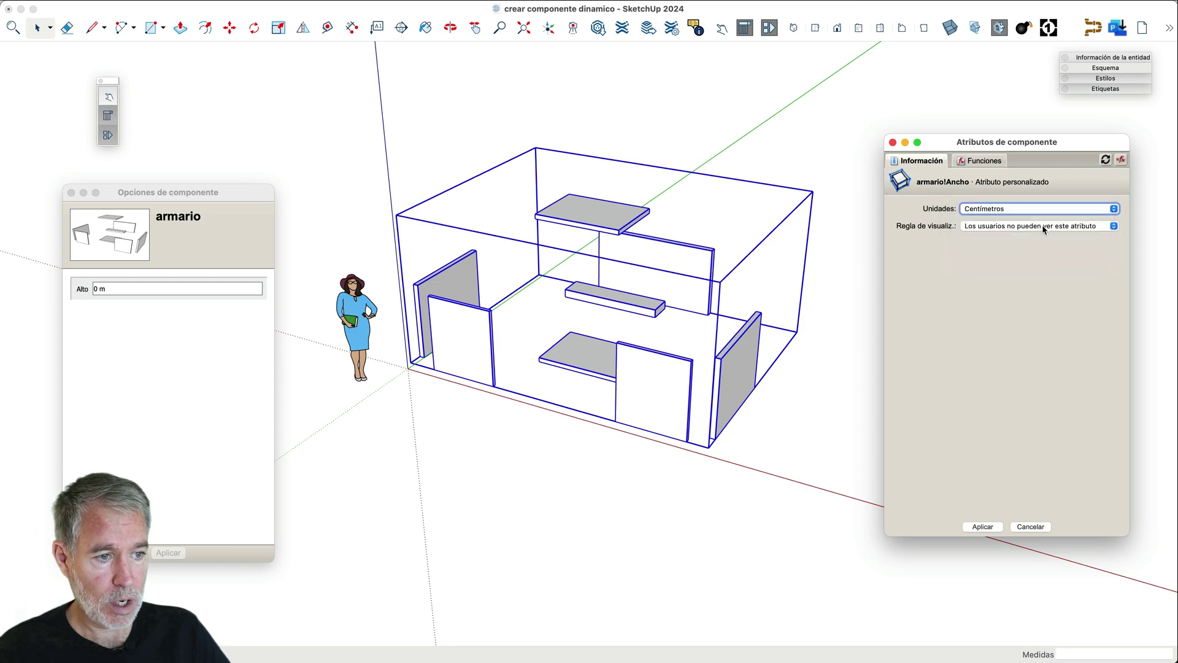
pyautogui.click(1042, 225)
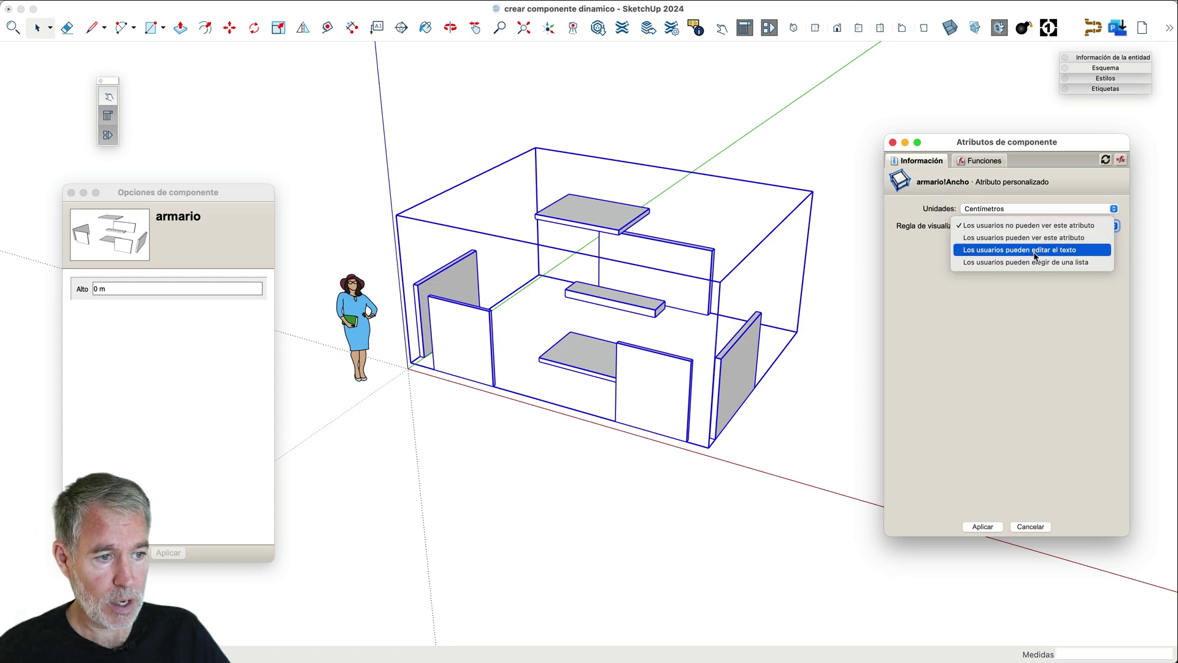
pyautogui.click(1036, 252)
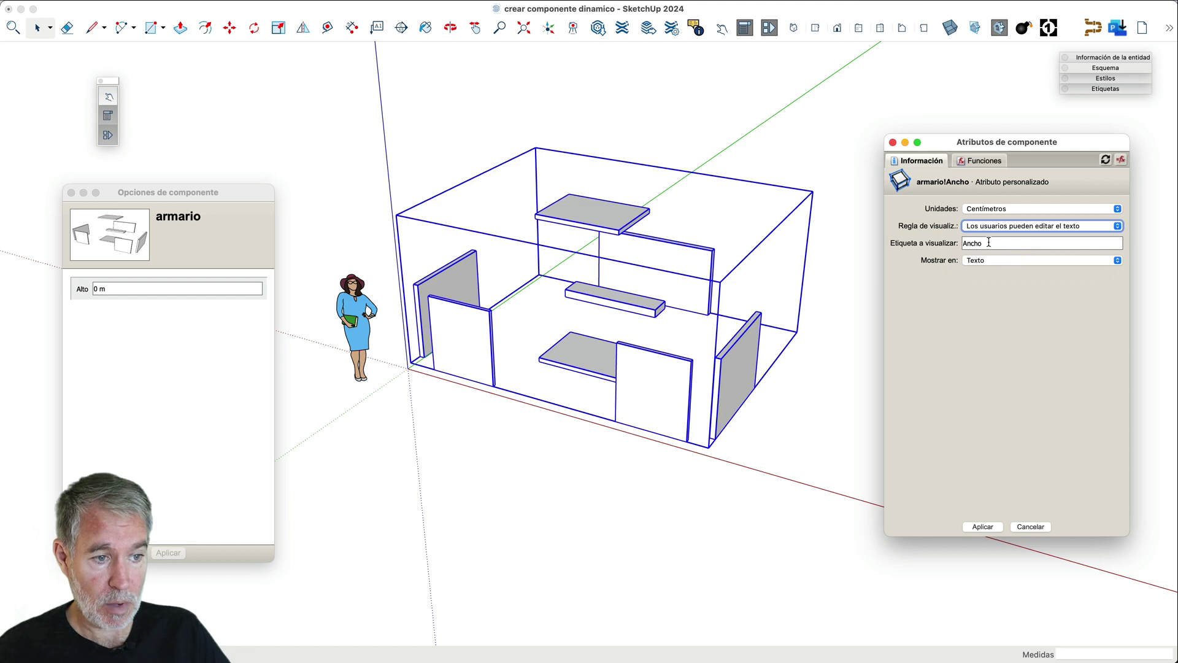
pyautogui.click(995, 261)
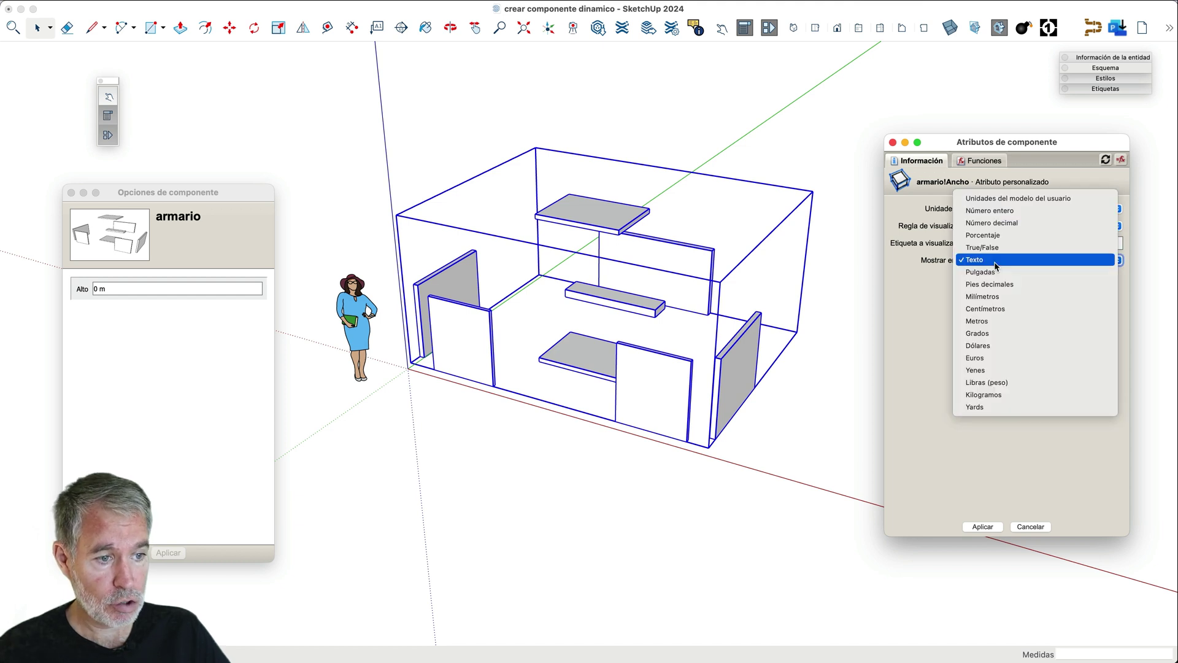
pyautogui.click(1007, 198)
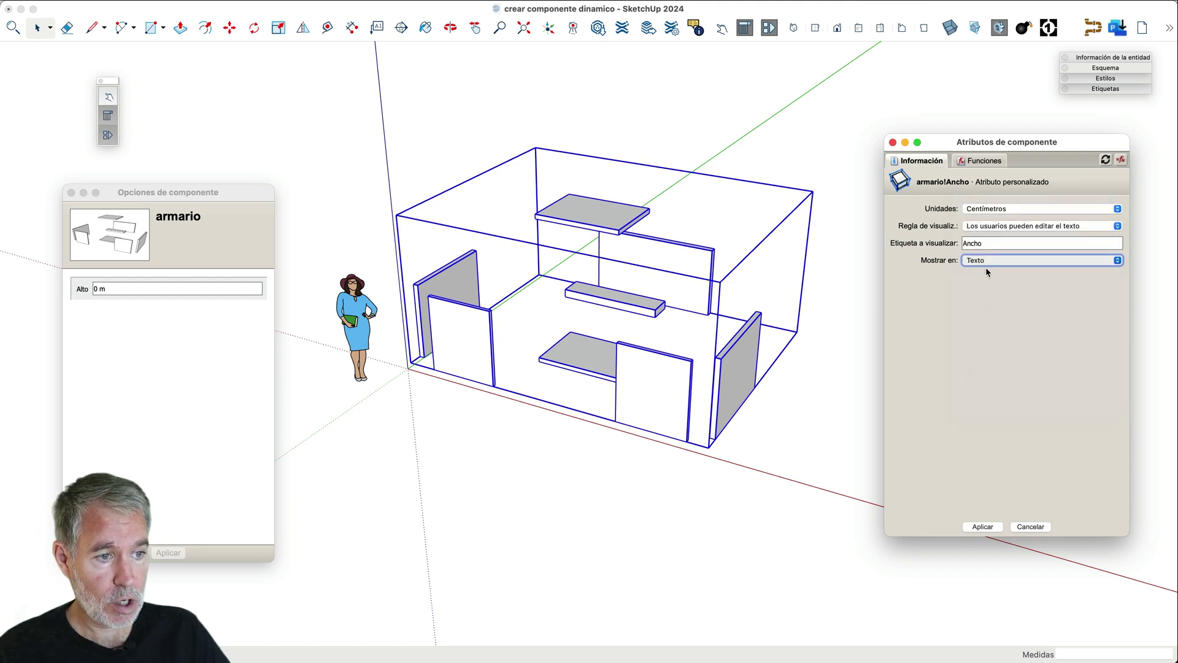
pyautogui.click(980, 526)
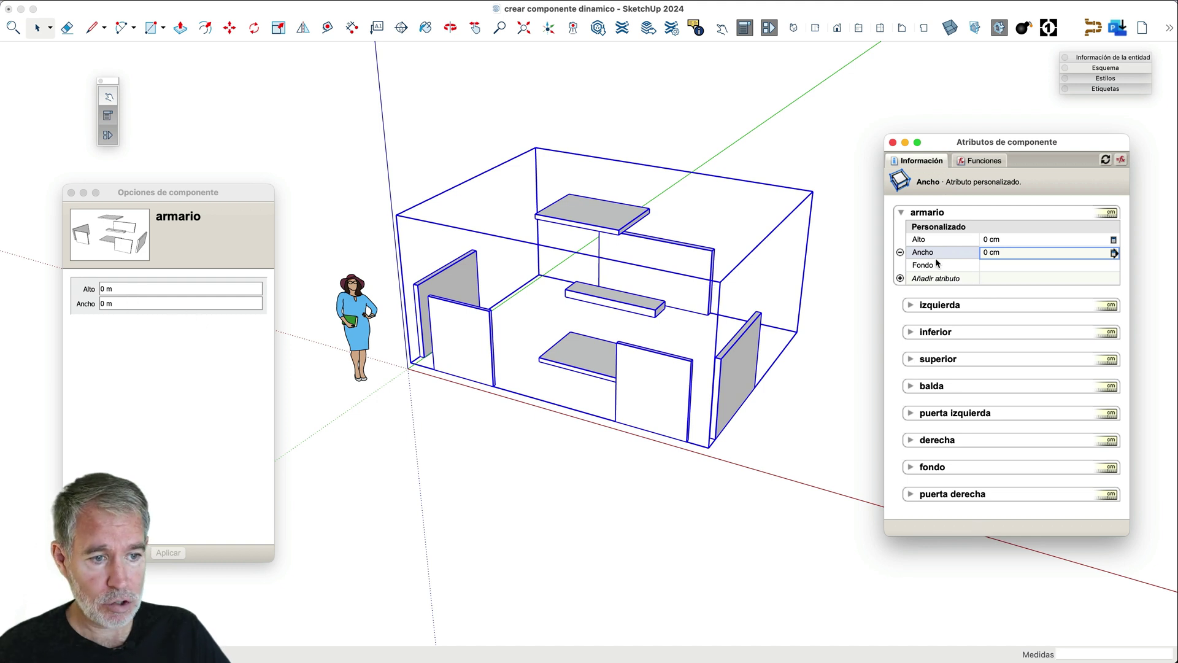
# - Configure the Fondo attribute in Centímetros, editable by users as text, displayed in Unidades del modelo del usuario, and apply it
pyautogui.click(1001, 264)
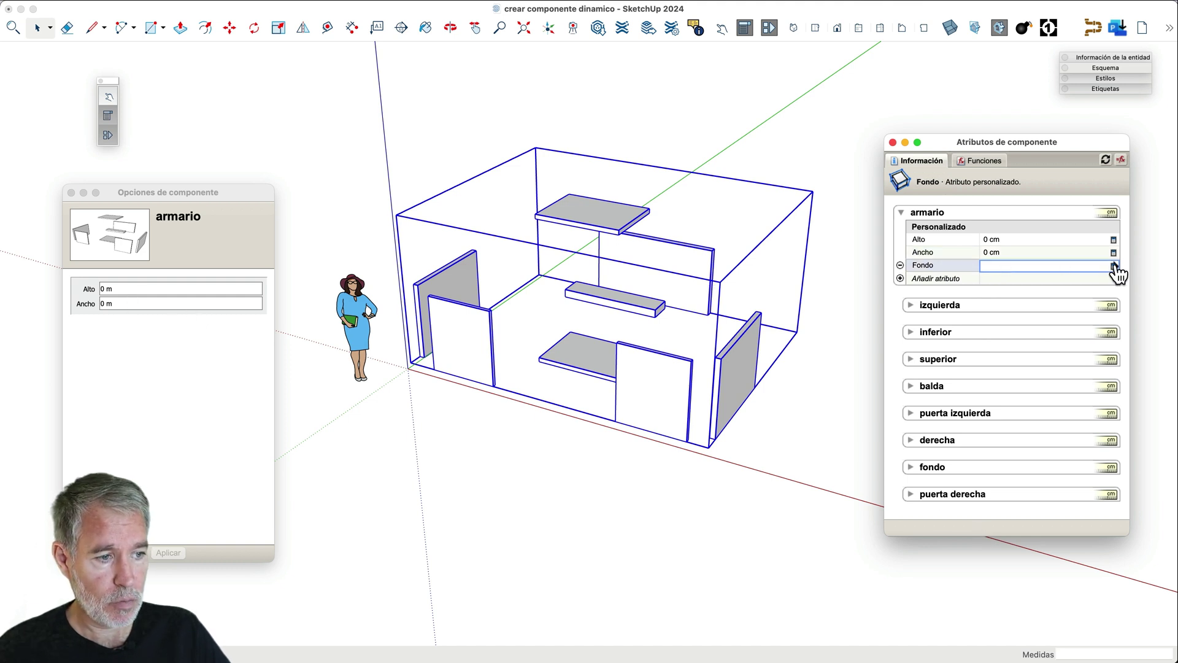
pyautogui.click(1114, 265)
pyautogui.click(1049, 209)
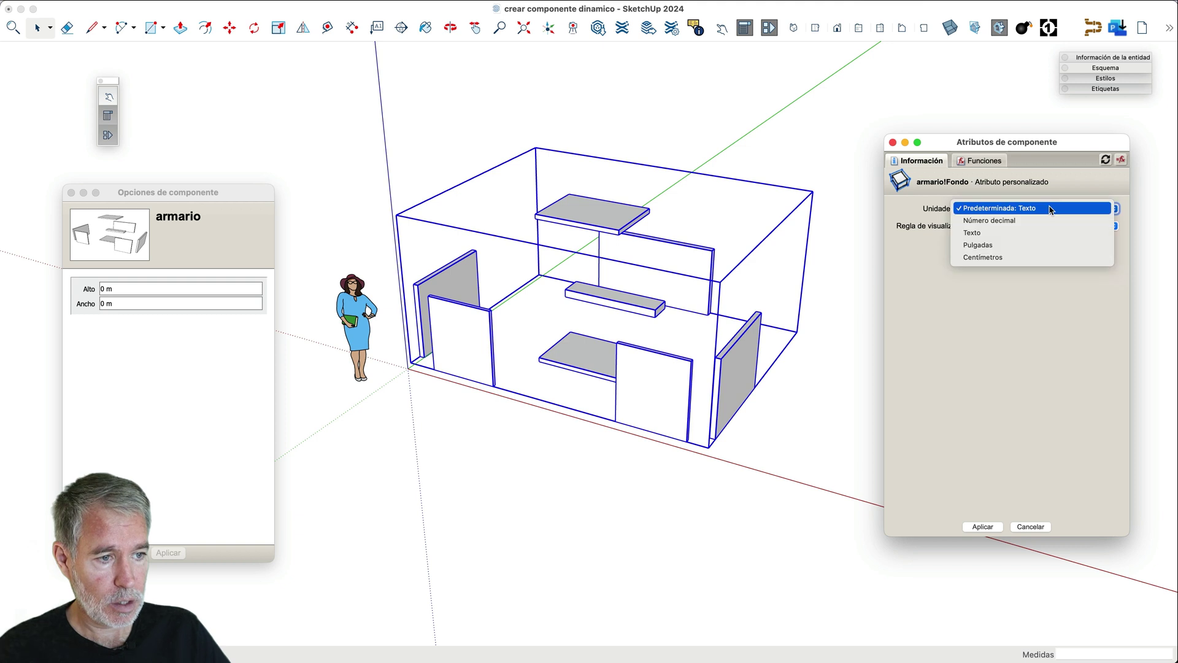
pyautogui.click(1022, 258)
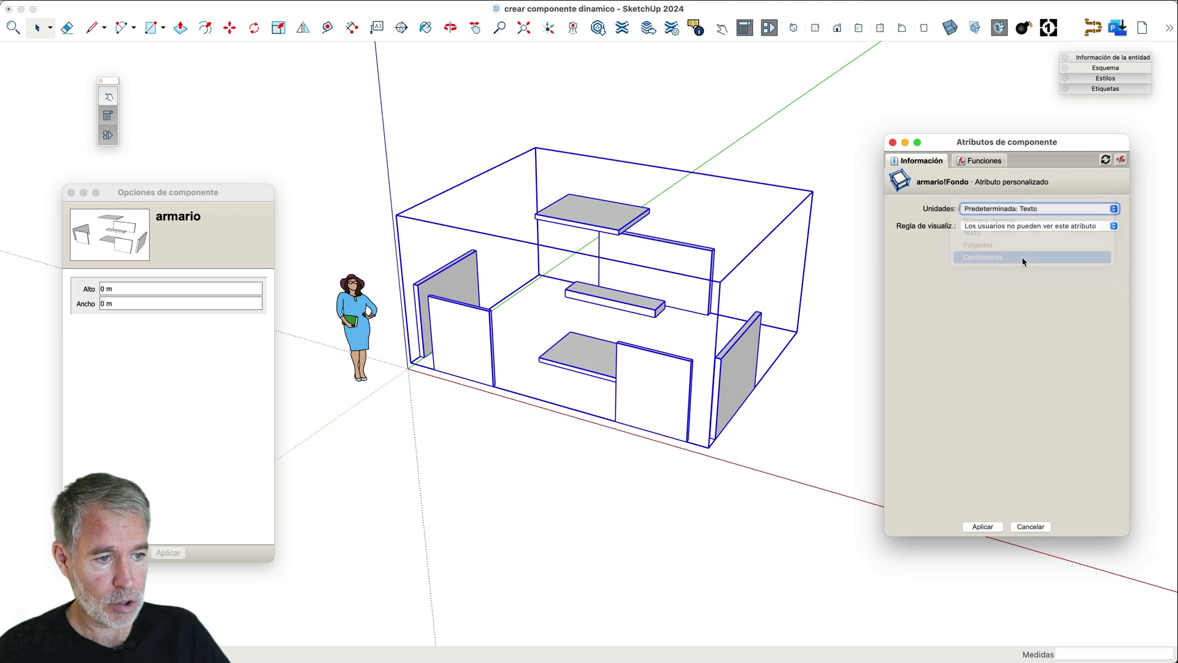
pyautogui.click(1031, 226)
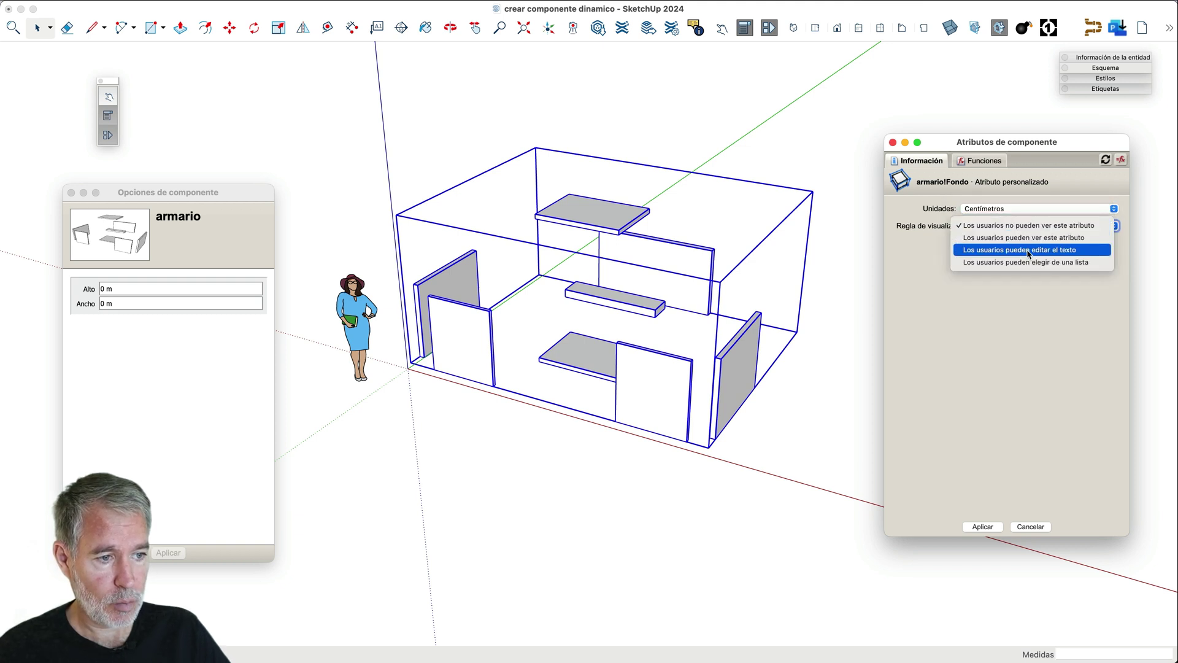
pyautogui.click(1030, 250)
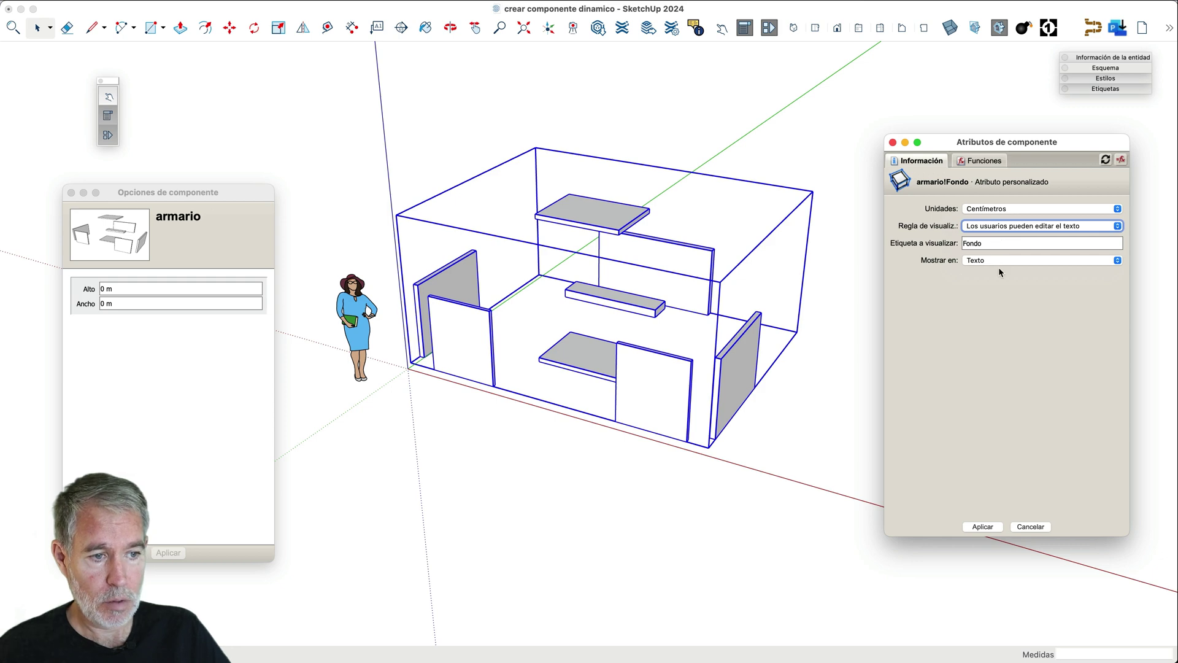
pyautogui.click(999, 260)
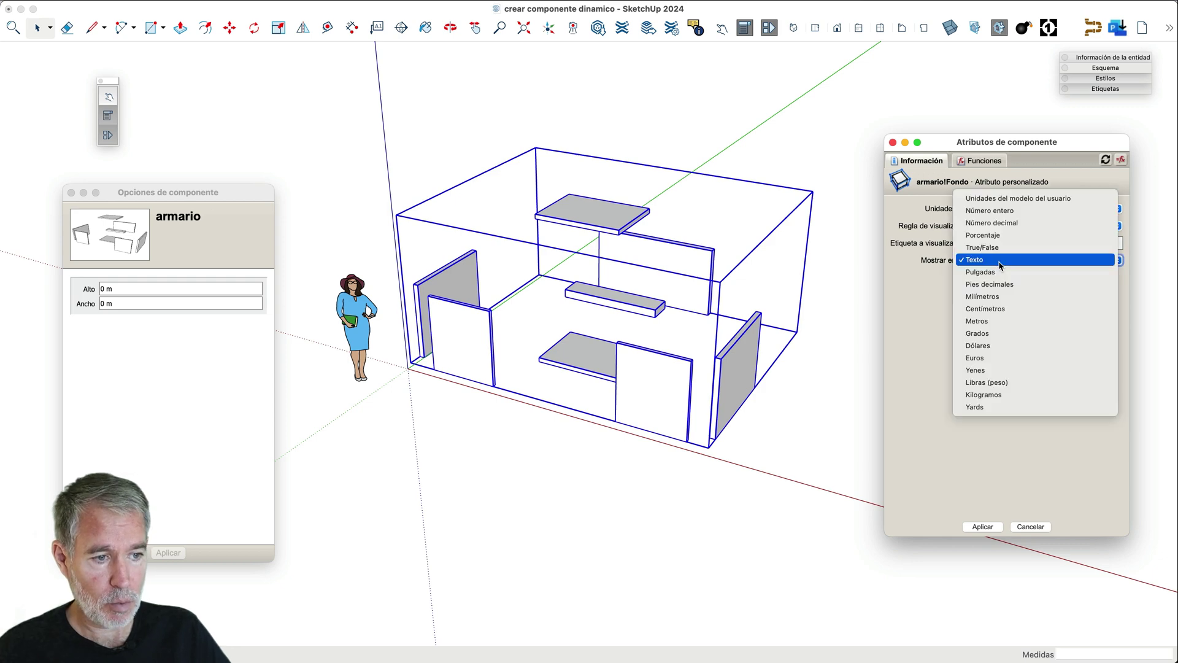
pyautogui.click(1017, 199)
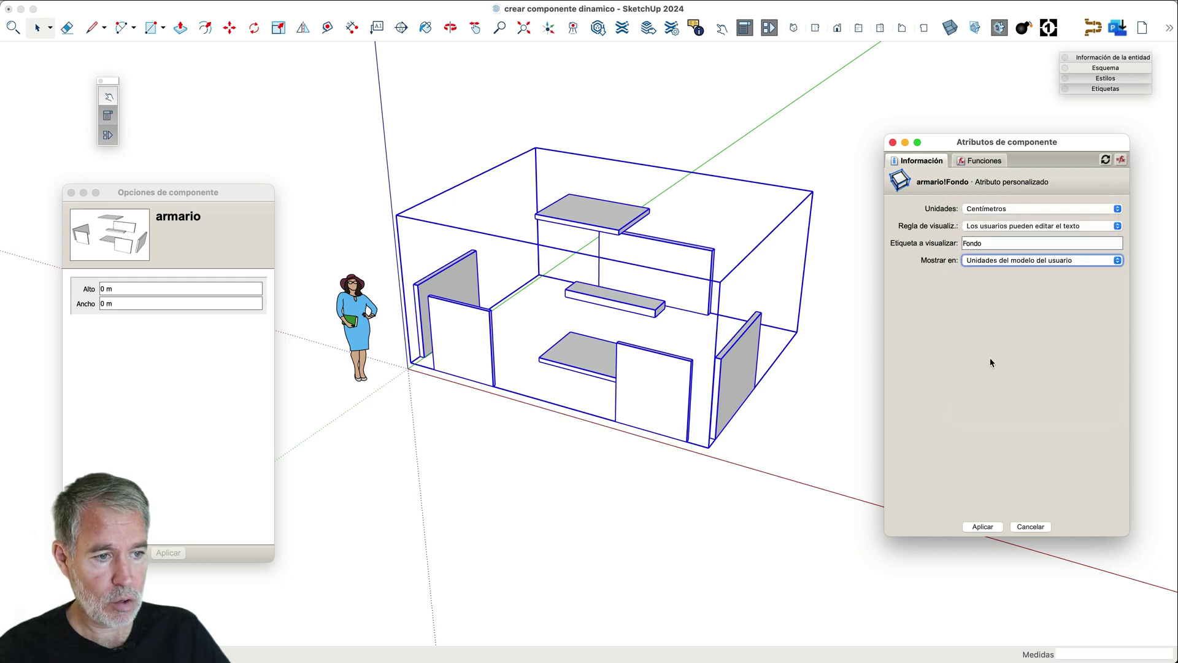
pyautogui.click(982, 526)
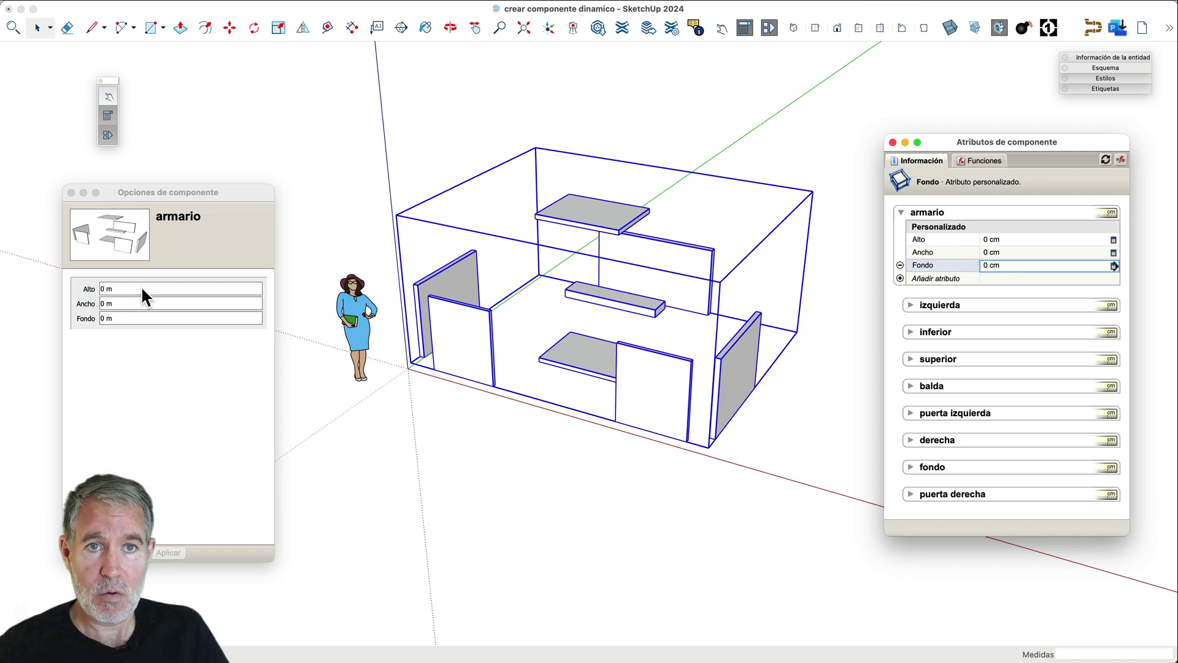
# - Set the armario component options to Alto 0,9 m, Ancho 0,6 m and Fondo 0,6 m, and apply them
pyautogui.click(101, 289)
pyautogui.click(101, 289)
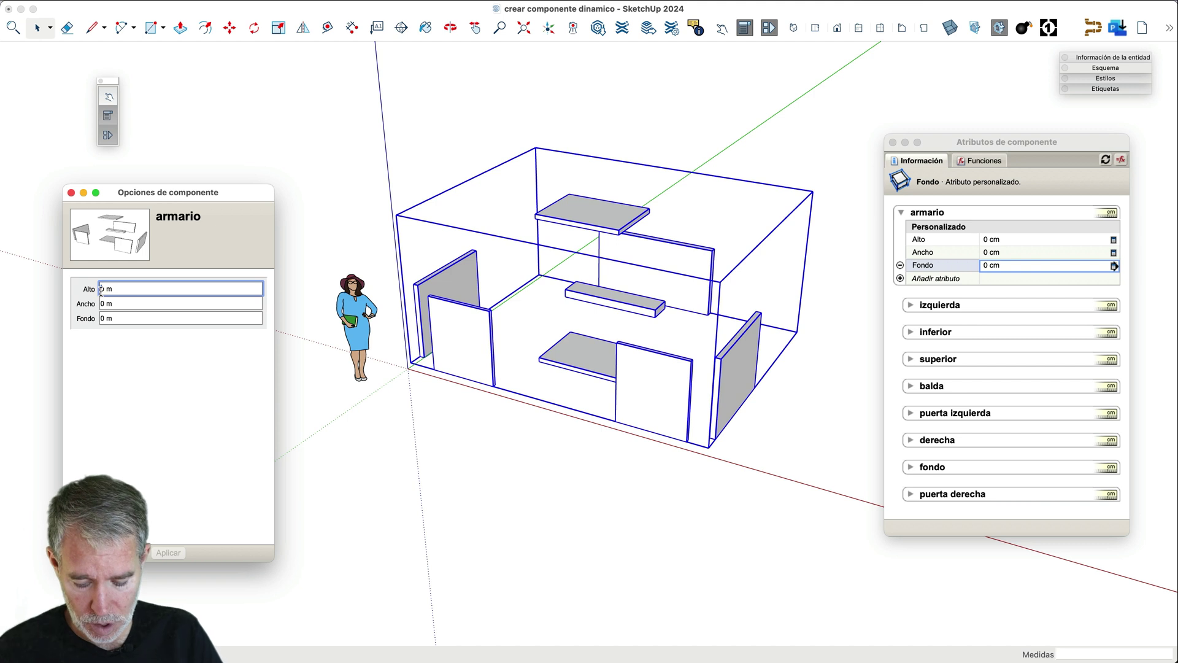
pyautogui.write(',9')
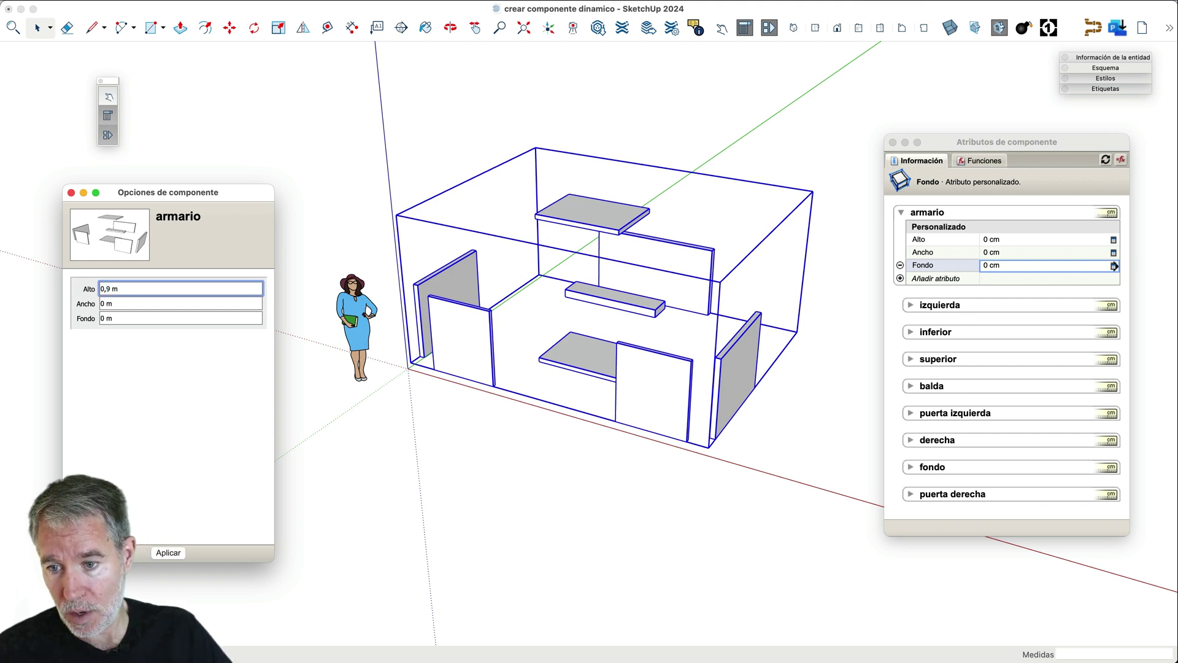
pyautogui.click(110, 304)
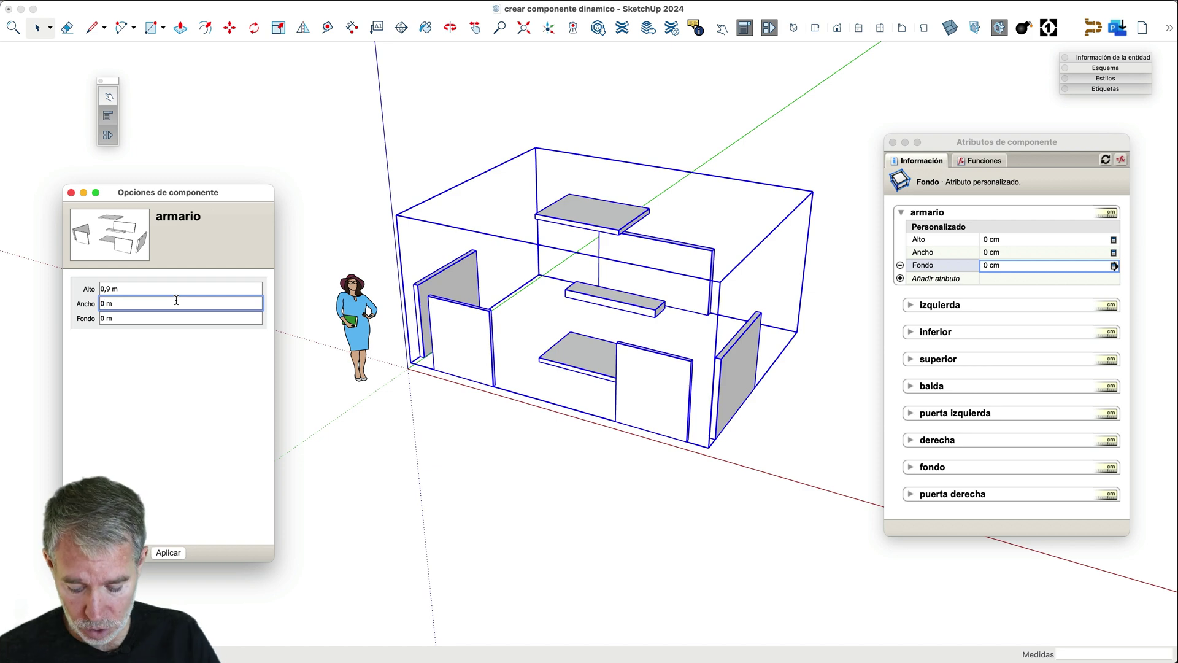
pyautogui.write(',6')
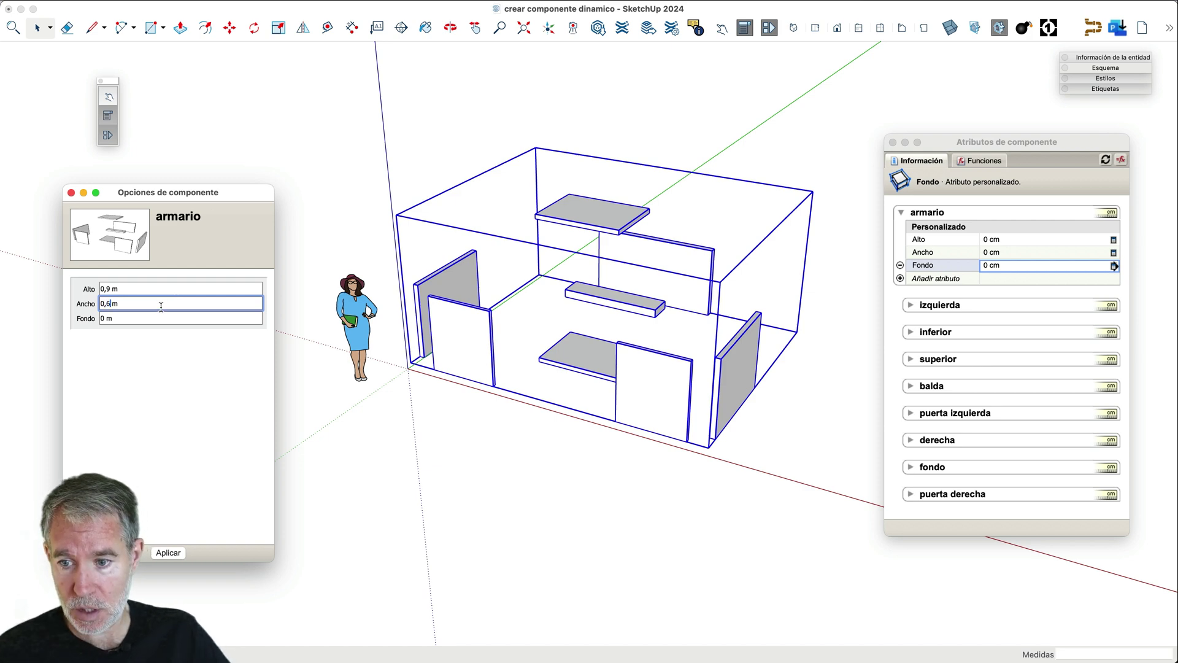
pyautogui.click(105, 317)
pyautogui.write(',6')
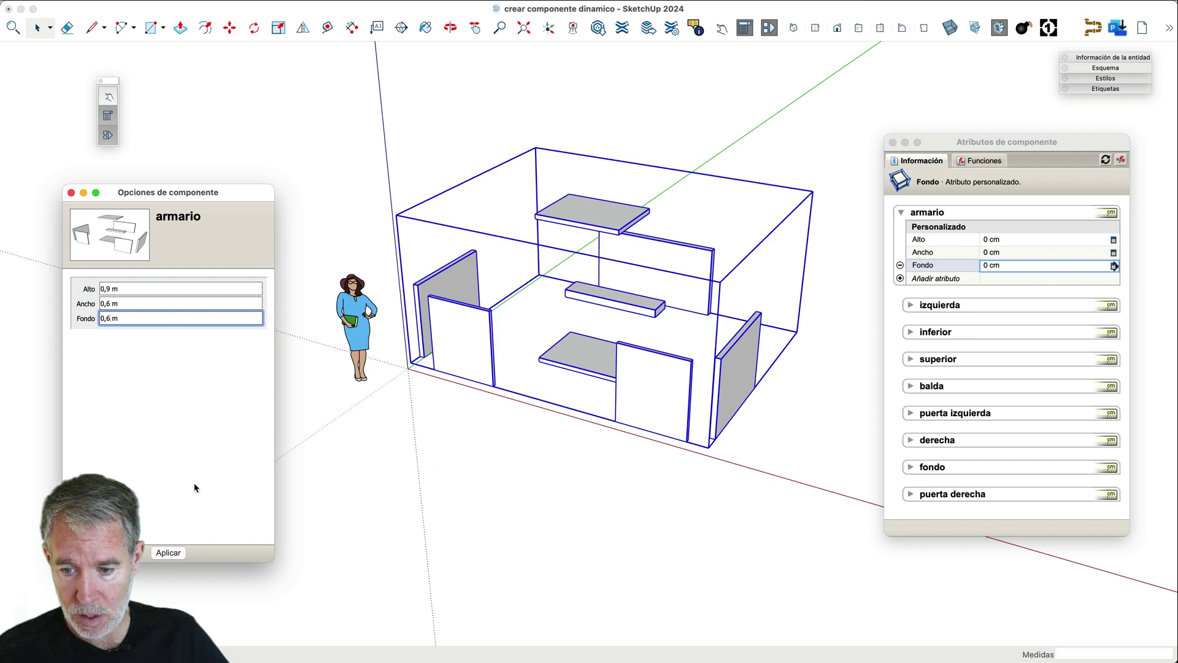
pyautogui.click(169, 553)
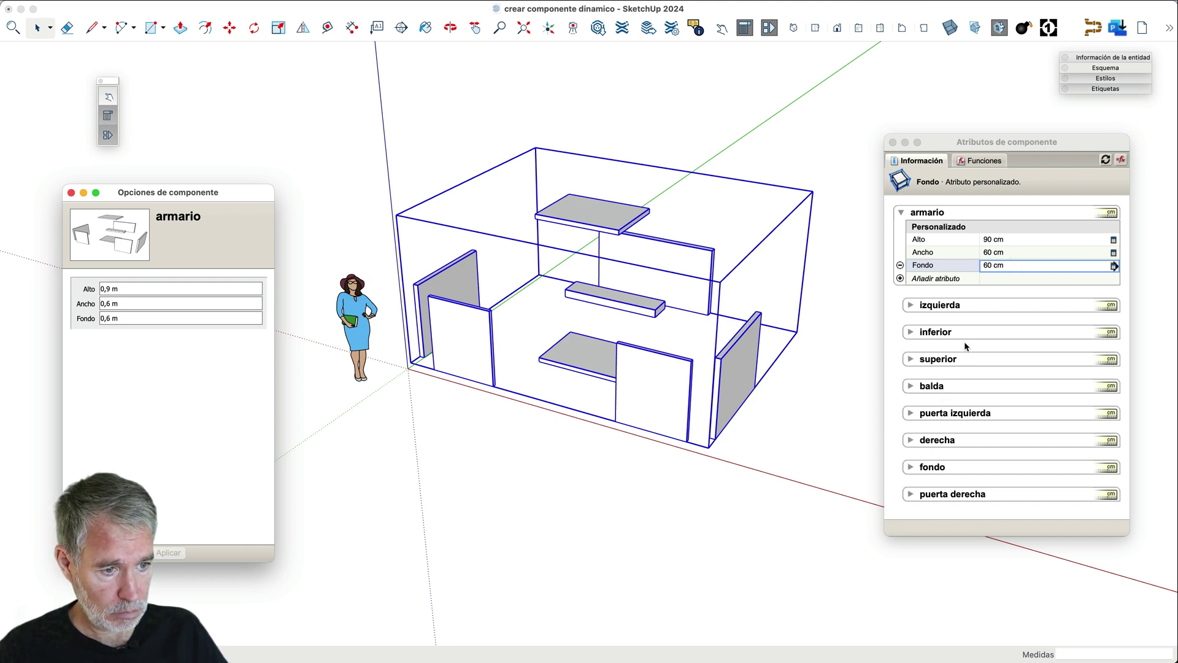
# - Add the full Posición (X, Y, Z) and Tamaño (LenX, LenY, LenZ) attribute groups to the inferior panel
pyautogui.click(912, 332)
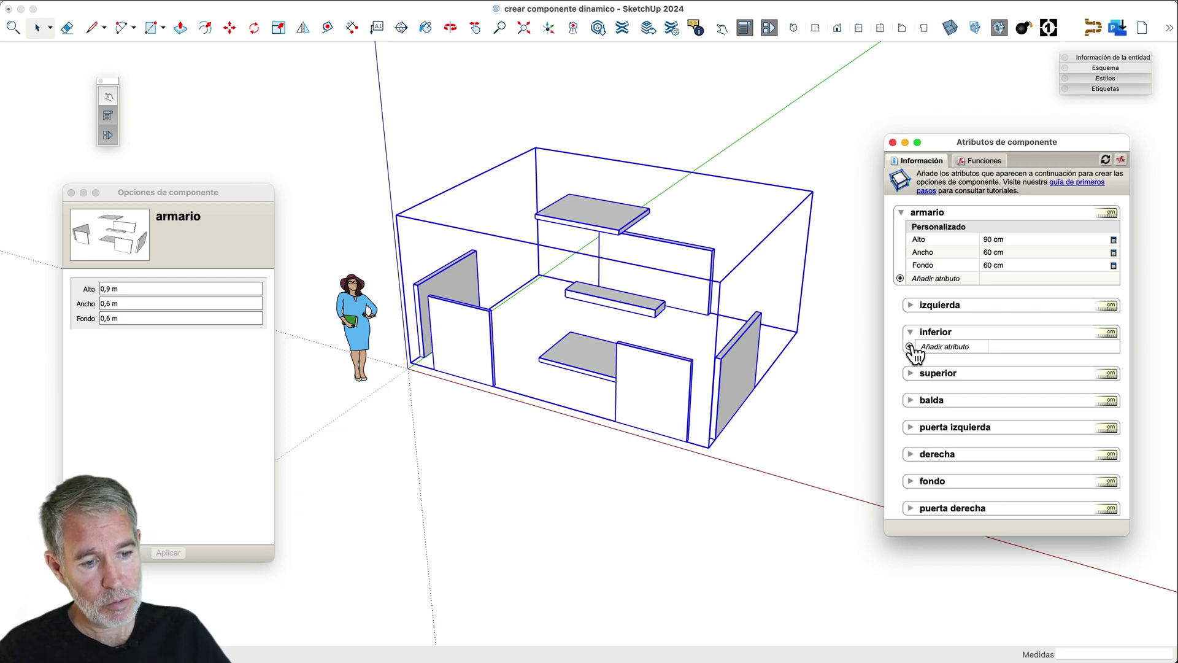
pyautogui.click(914, 347)
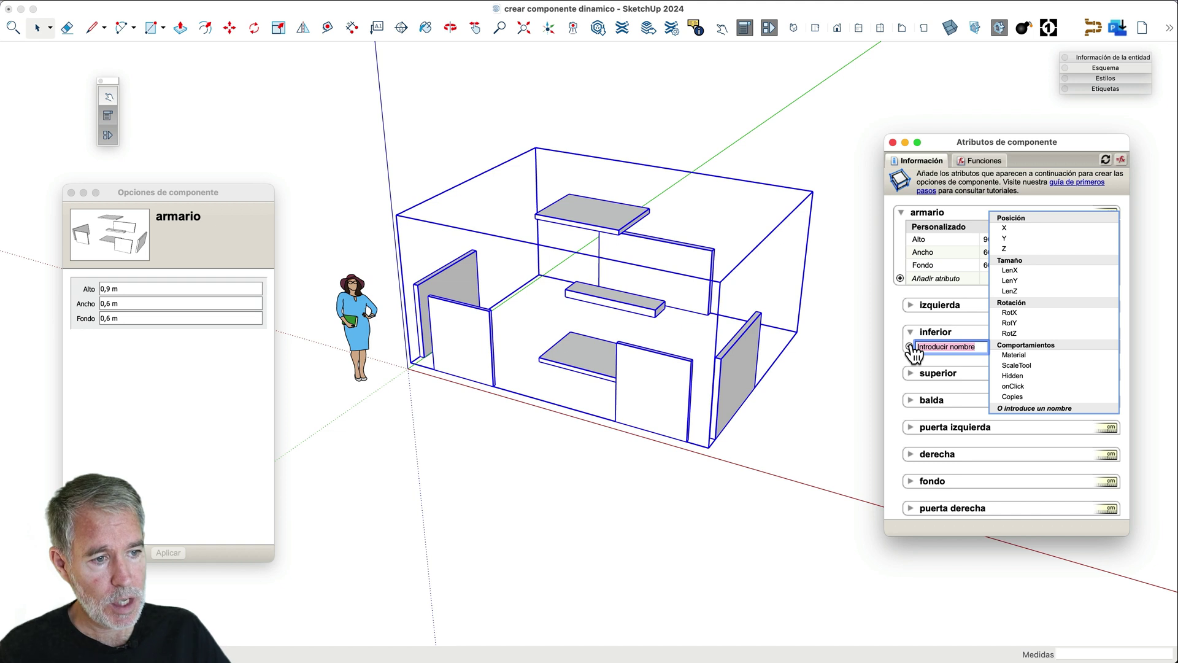
pyautogui.click(1031, 220)
pyautogui.click(911, 399)
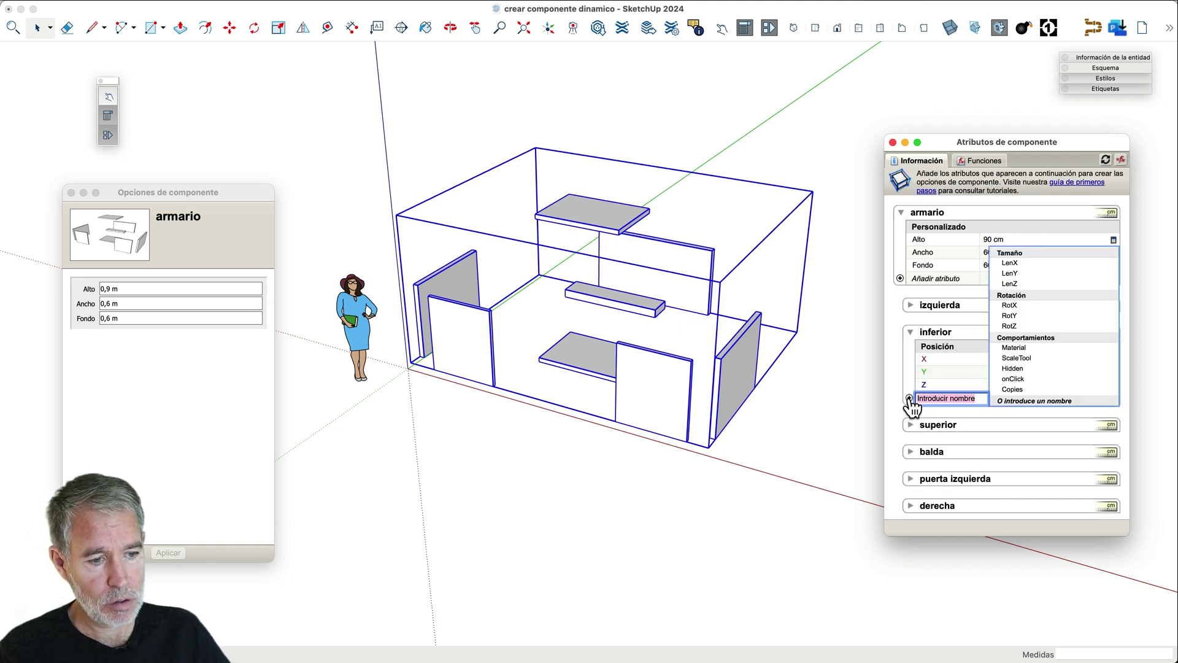
pyautogui.click(1018, 252)
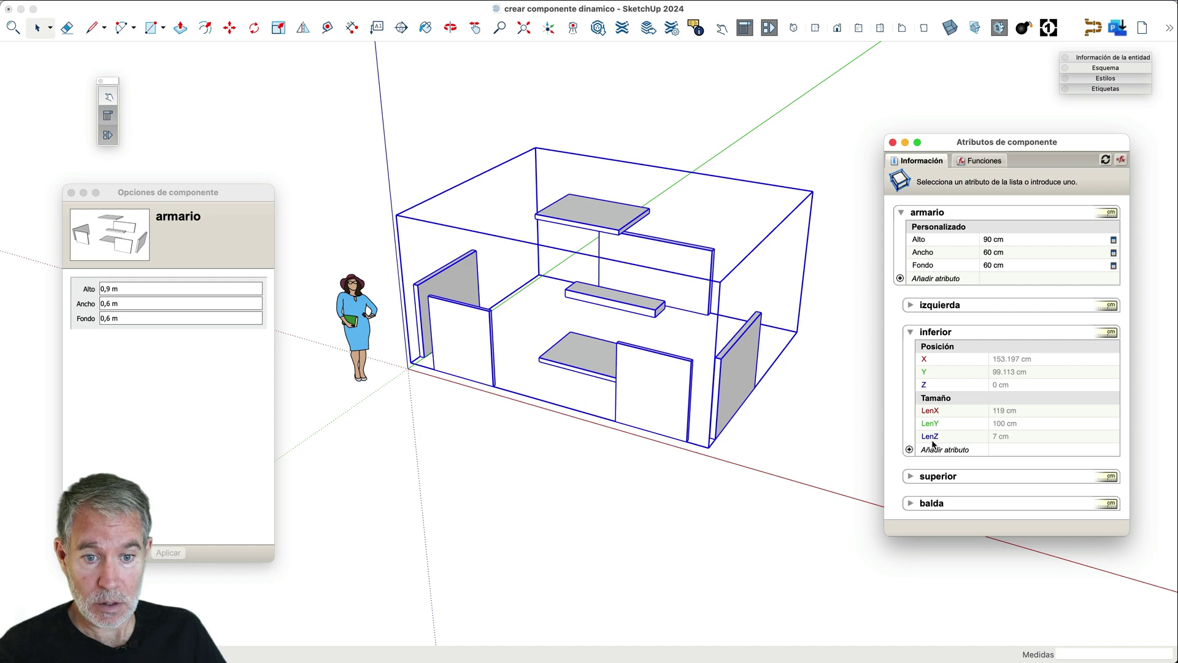
# - Enter the inferior panel inside the armario, inspect its own axes origin, and return to the whole component
pyautogui.doubleClick(585, 353)
pyautogui.click(586, 362)
pyautogui.doubleClick(588, 362)
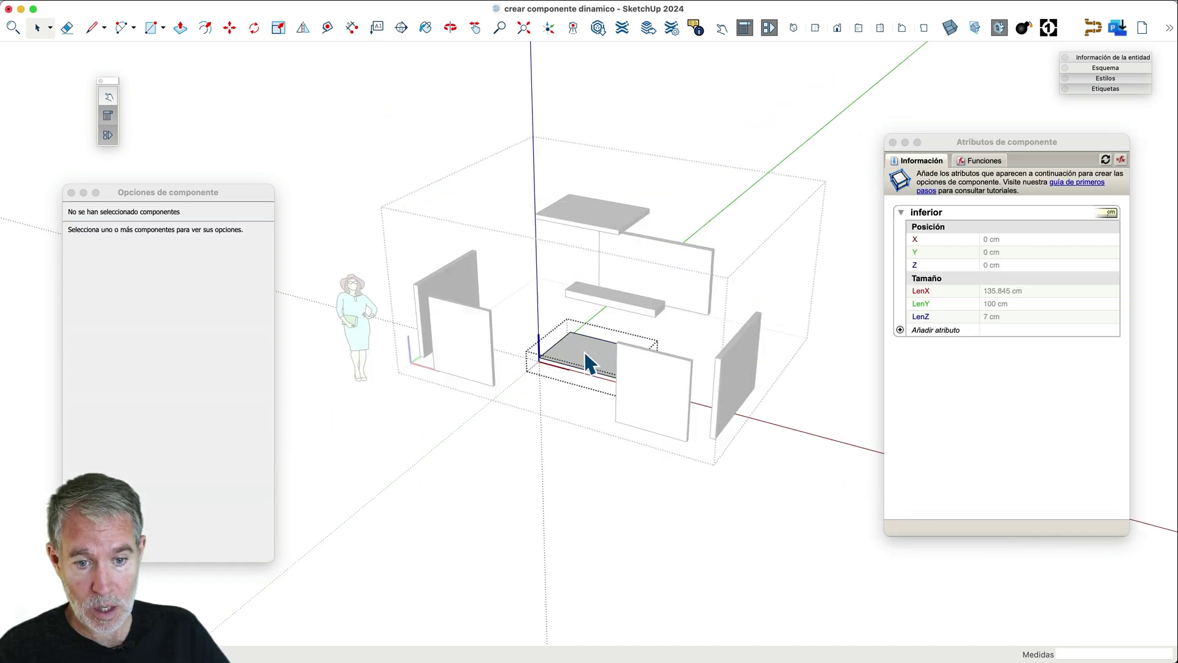
pyautogui.scroll(6, 549, 368)
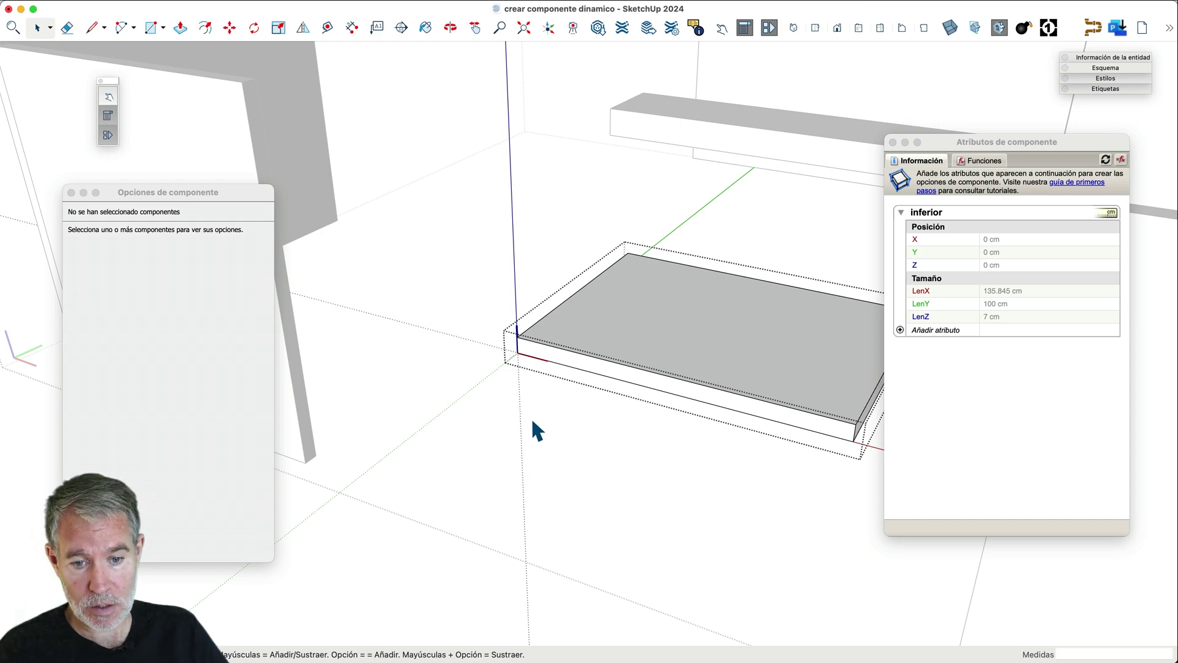
pyautogui.press('Escape')
pyautogui.scroll(-4, 526, 388)
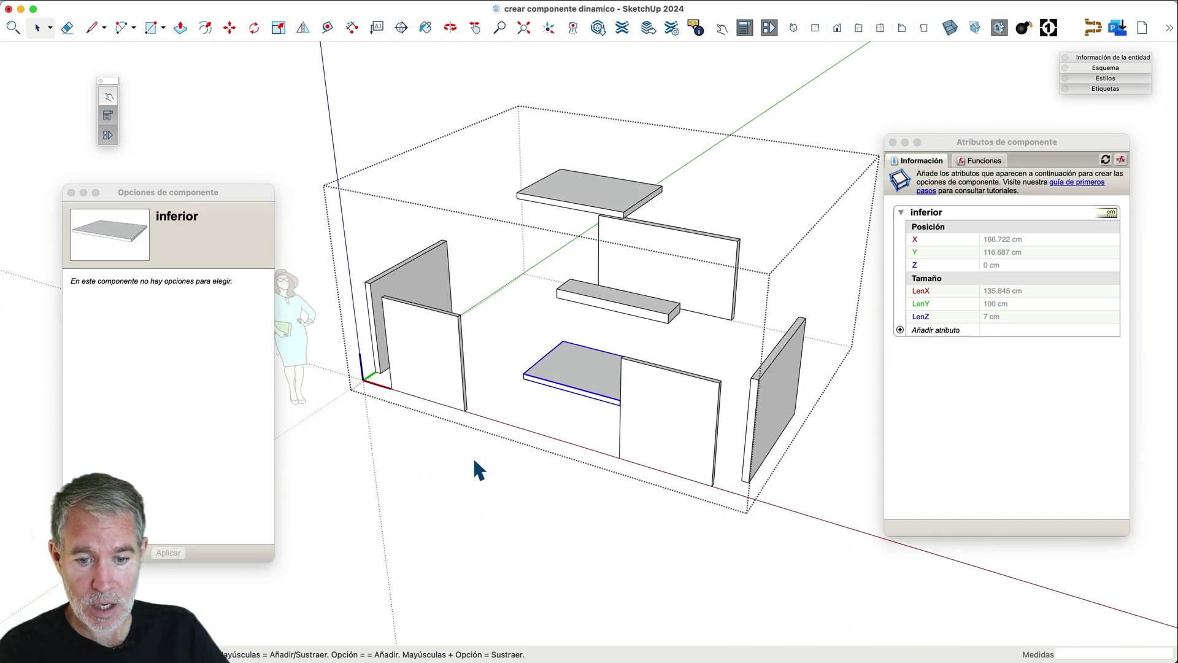
pyautogui.press('Escape')
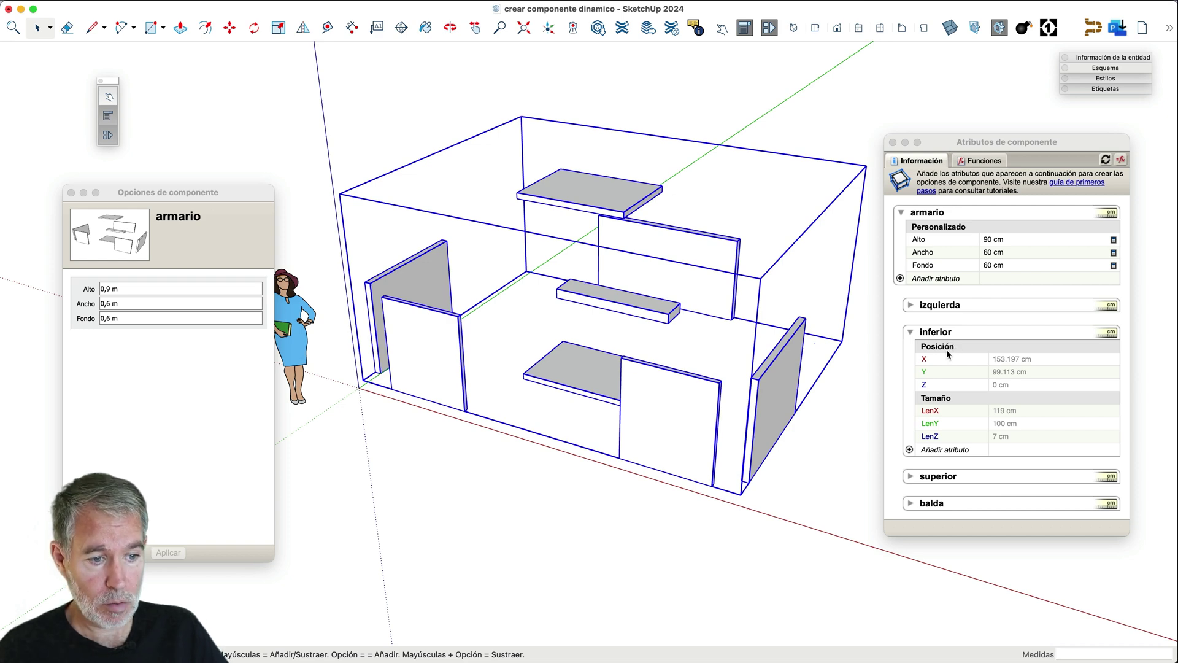
# - Set the inferior panel's X position attribute to the formula =0
pyautogui.click(1039, 358)
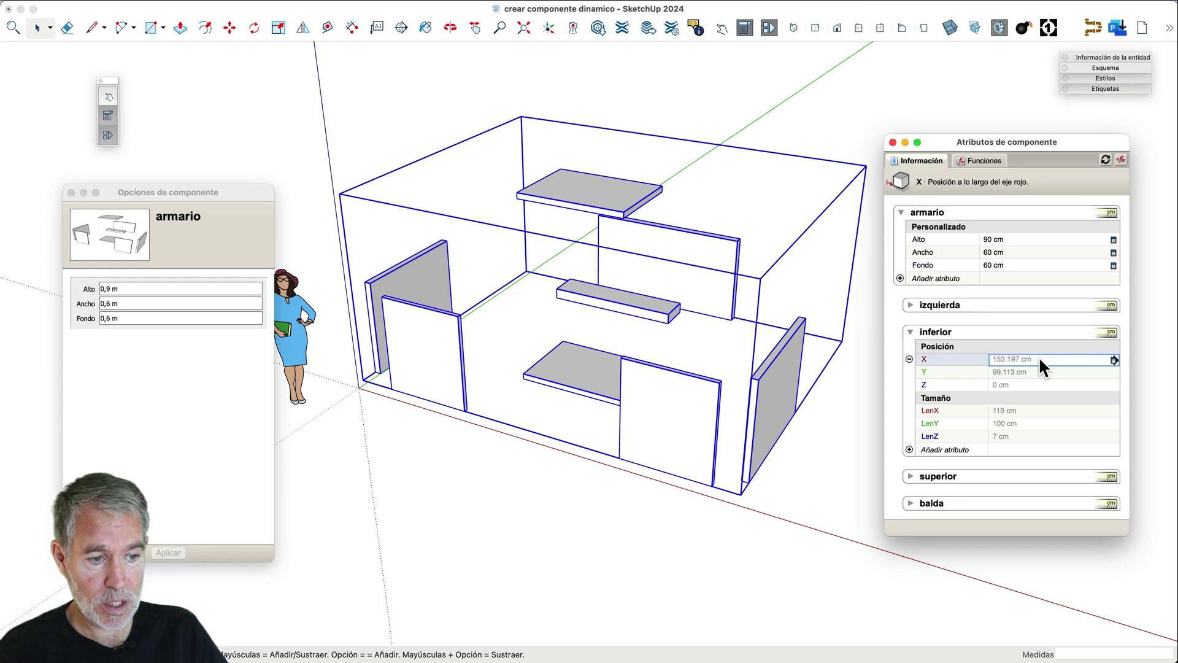
pyautogui.write('=')
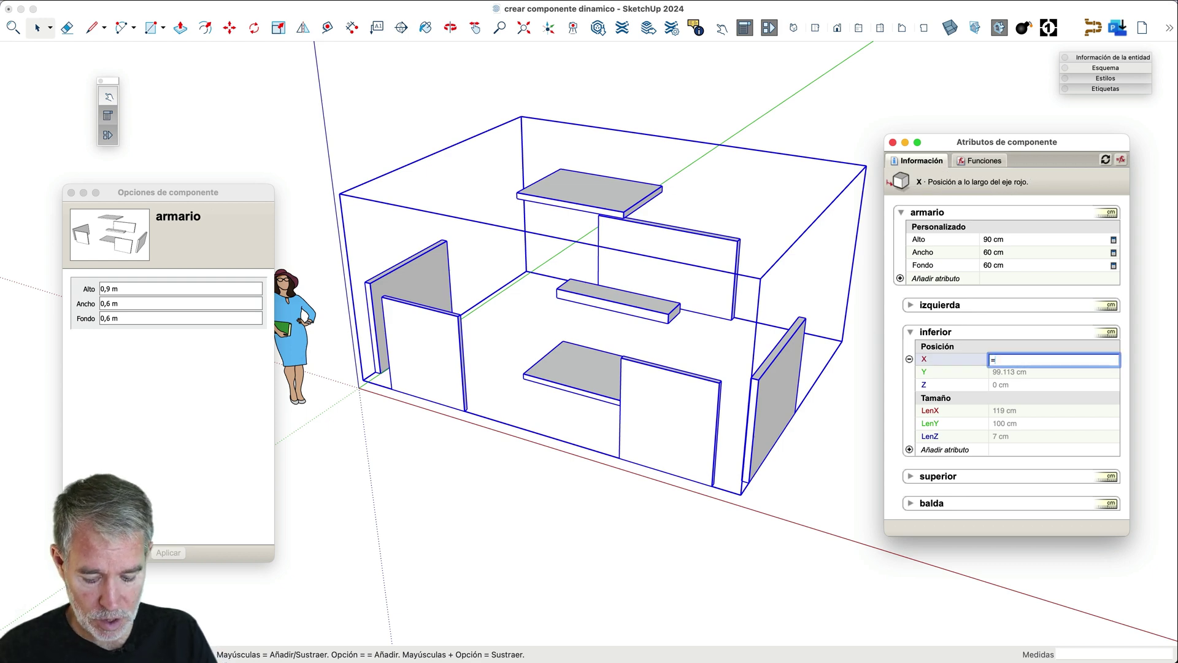
pyautogui.write('0')
pyautogui.press('Return')
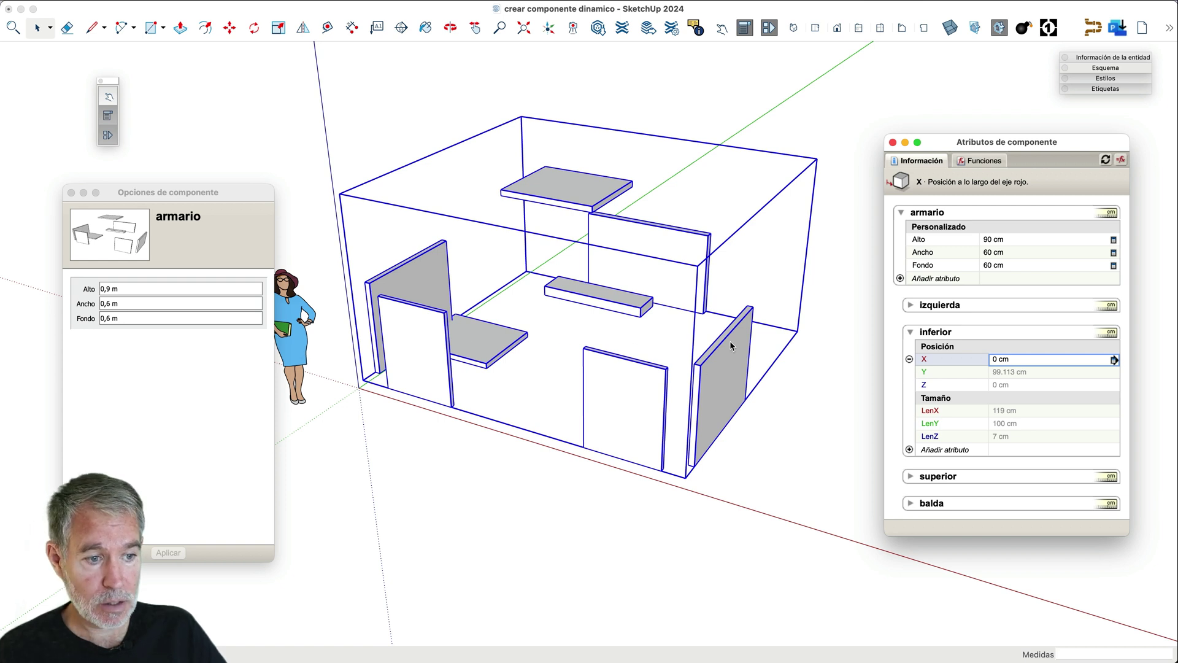
# - Set the inferior panel's Y position attribute to the formula =0
pyautogui.click(1013, 372)
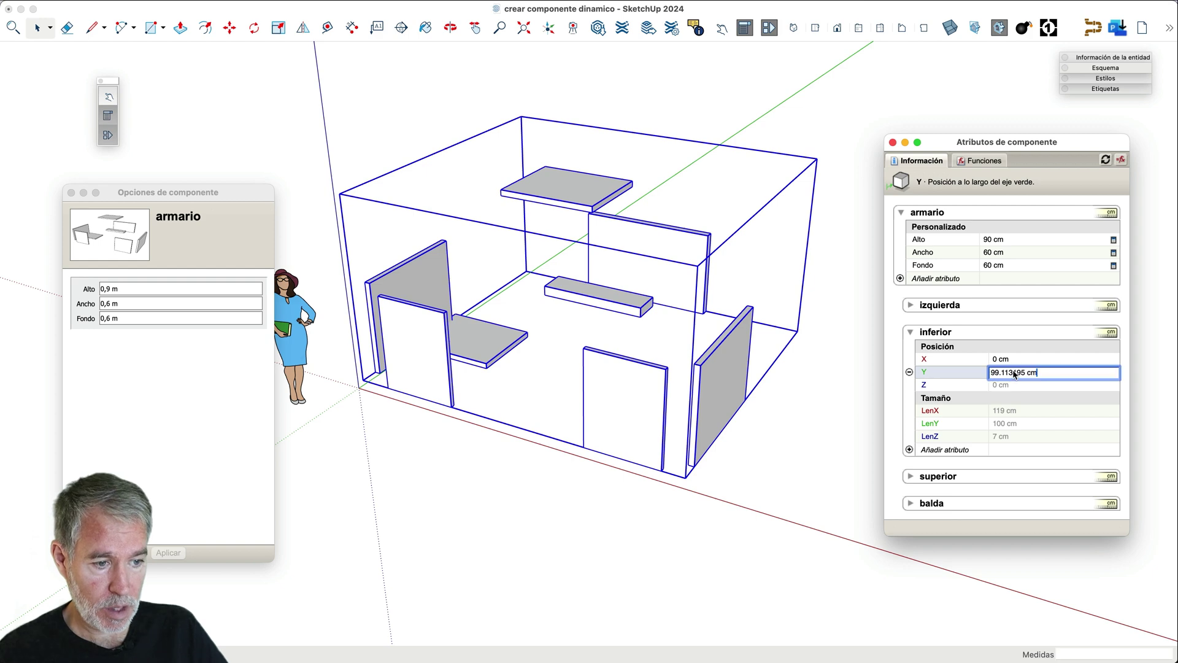
pyautogui.press('BackSpace')
pyautogui.press('BackSpace')
pyautogui.press('BackSpace')
pyautogui.press('BackSpace')
pyautogui.press('BackSpace')
pyautogui.press('BackSpace')
pyautogui.press('BackSpace')
pyautogui.press('BackSpace')
pyautogui.press('BackSpace')
pyautogui.press('BackSpace')
pyautogui.press('BackSpace')
pyautogui.press('BackSpace')
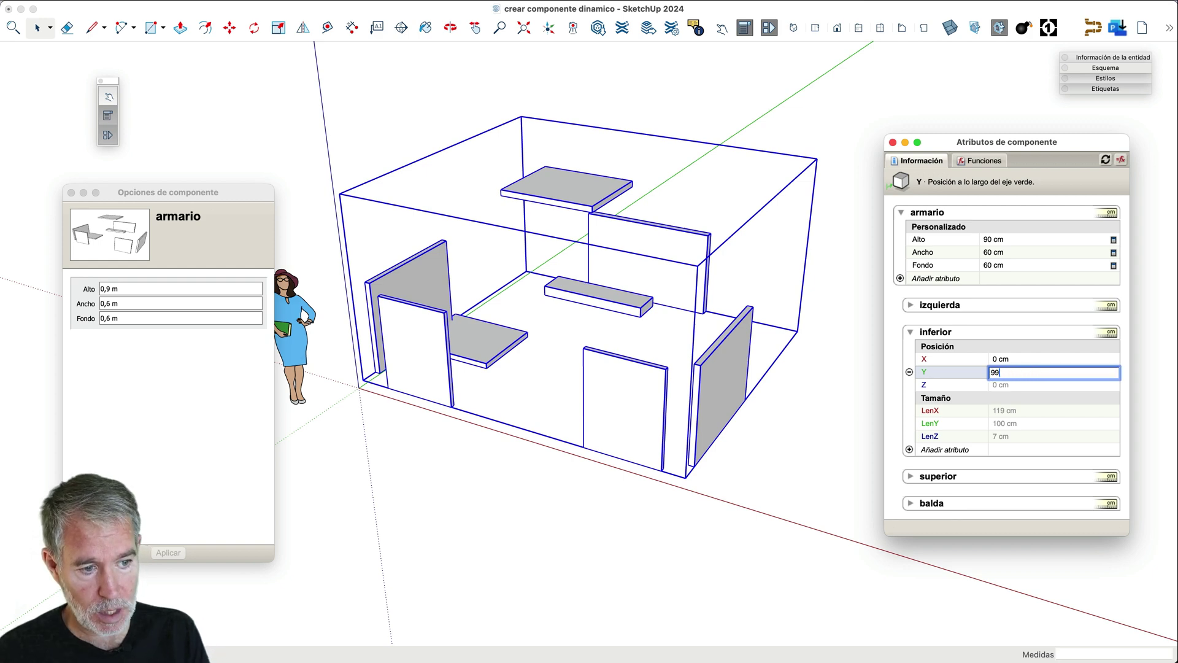
pyautogui.write('=0')
pyautogui.press('Return')
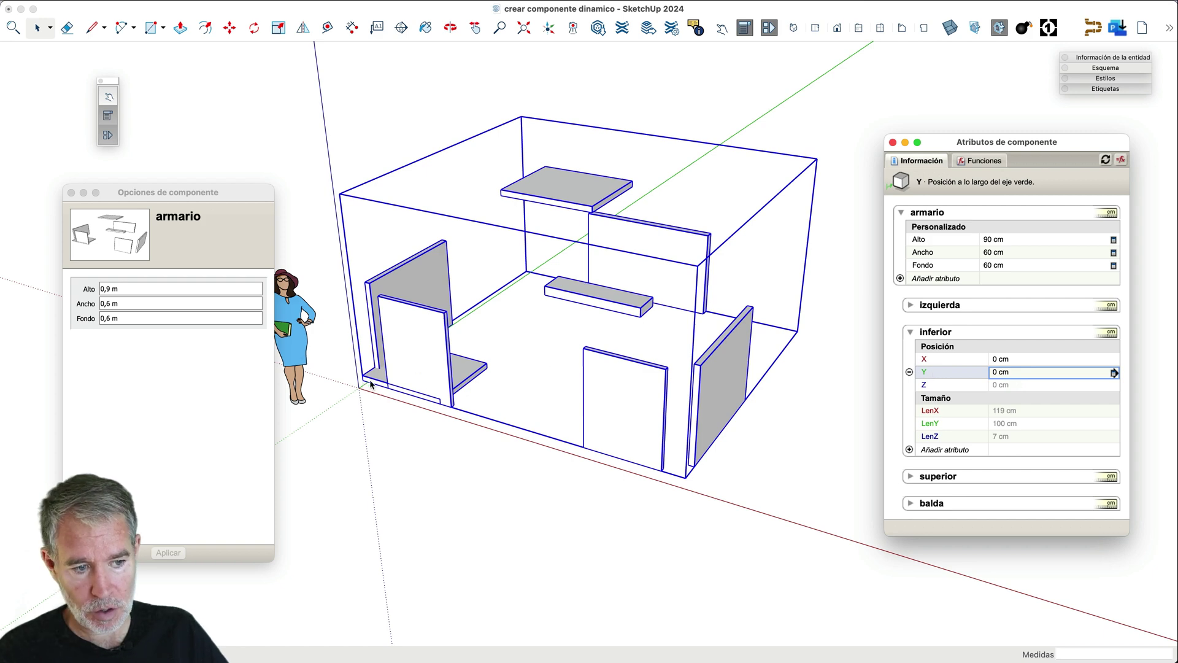
pyautogui.click(1011, 385)
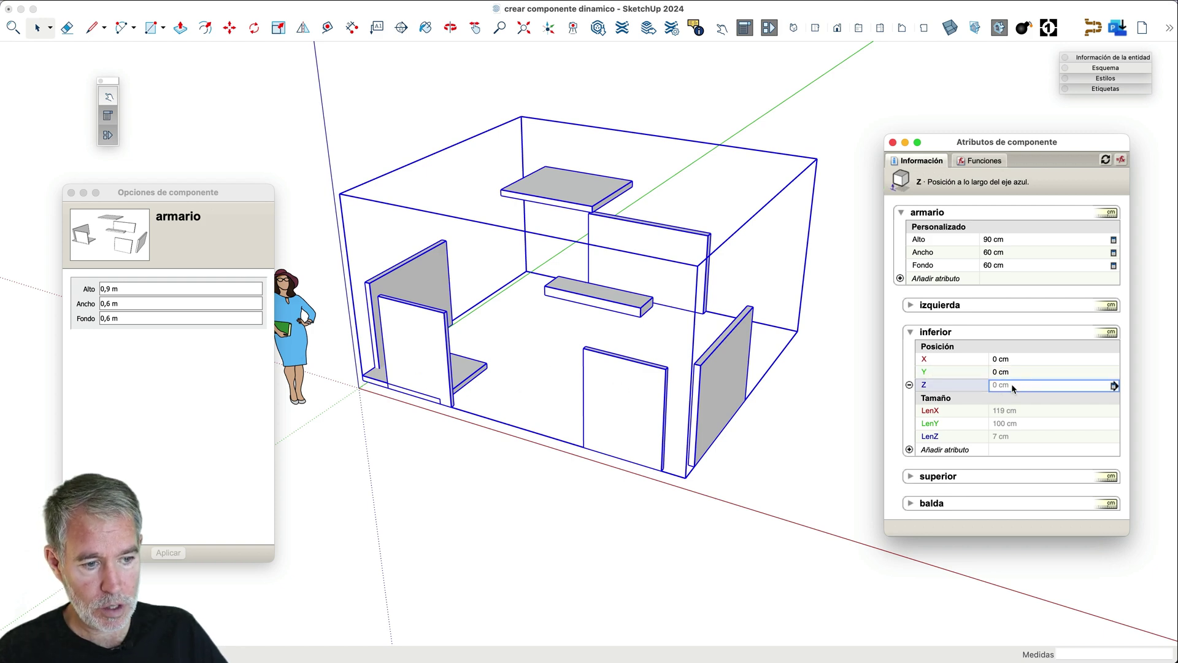
pyautogui.click(1012, 385)
pyautogui.press('BackSpace')
pyautogui.press('BackSpace')
pyautogui.press('BackSpace')
pyautogui.press('BackSpace')
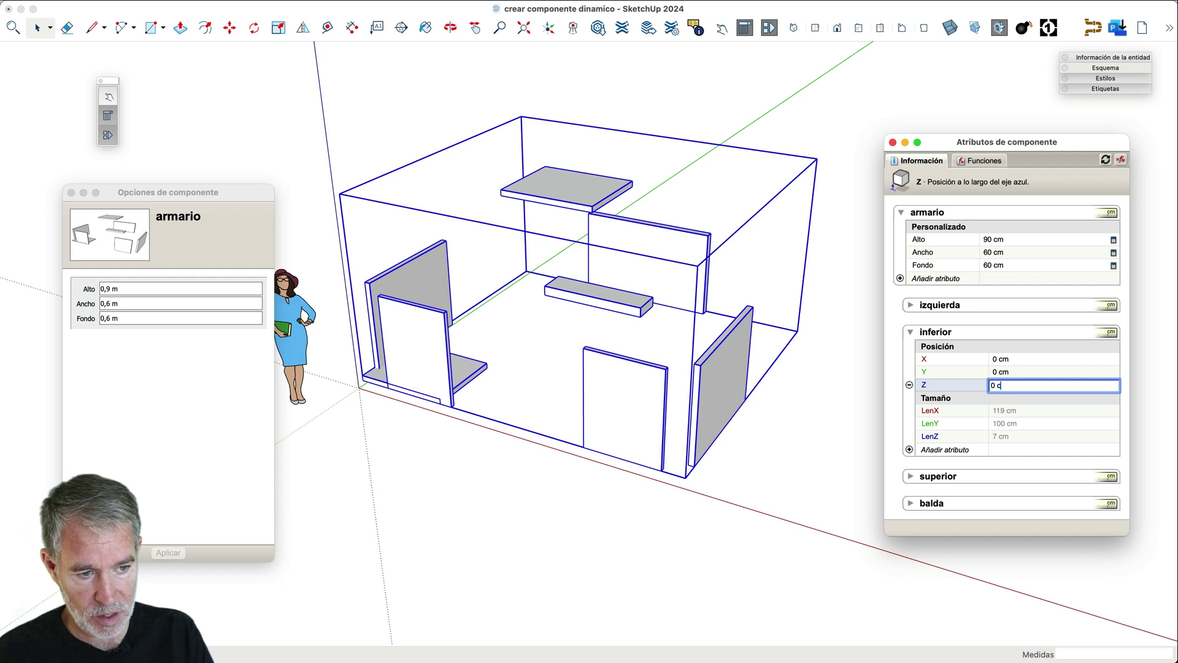
pyautogui.press('BackSpace')
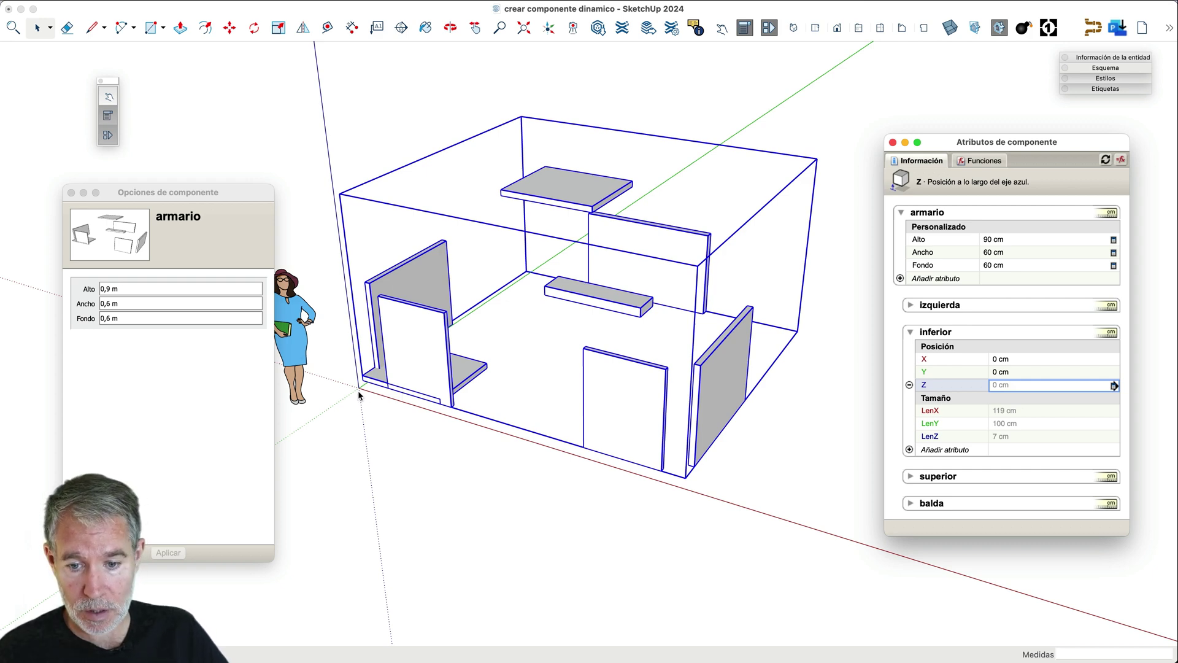
# - Try to move the whole armario component by its lower front corner near the axes origin
pyautogui.scroll(5, 359, 390)
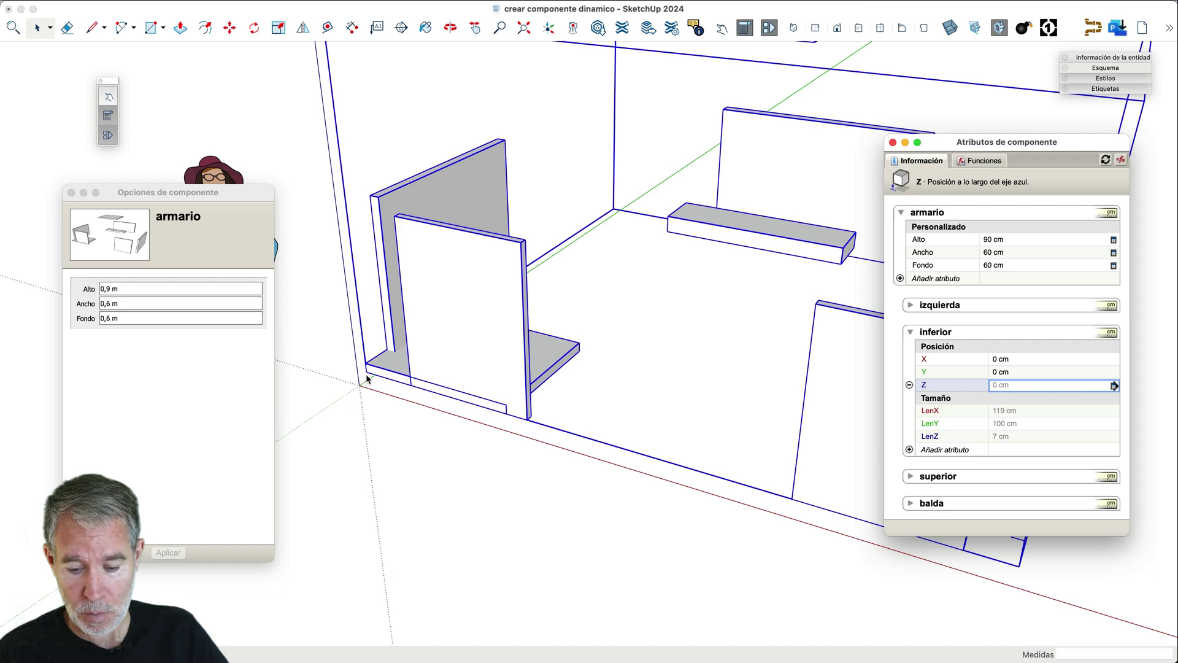
pyautogui.write('m')
pyautogui.click(365, 376)
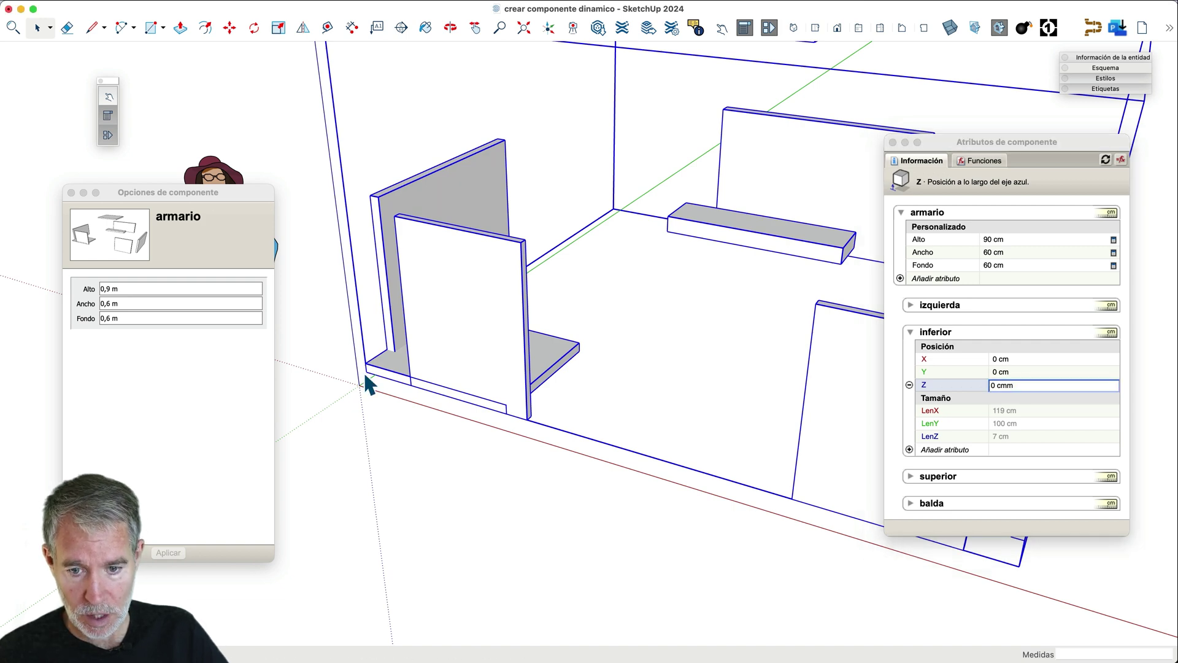
pyautogui.press('m')
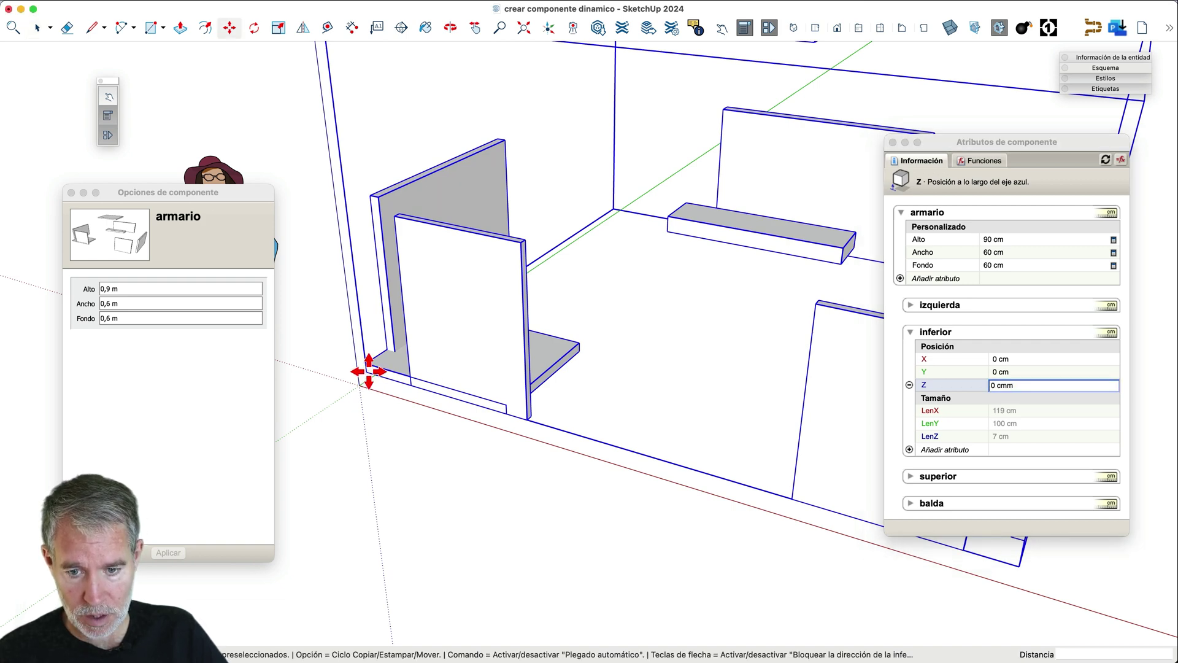
pyautogui.click(368, 372)
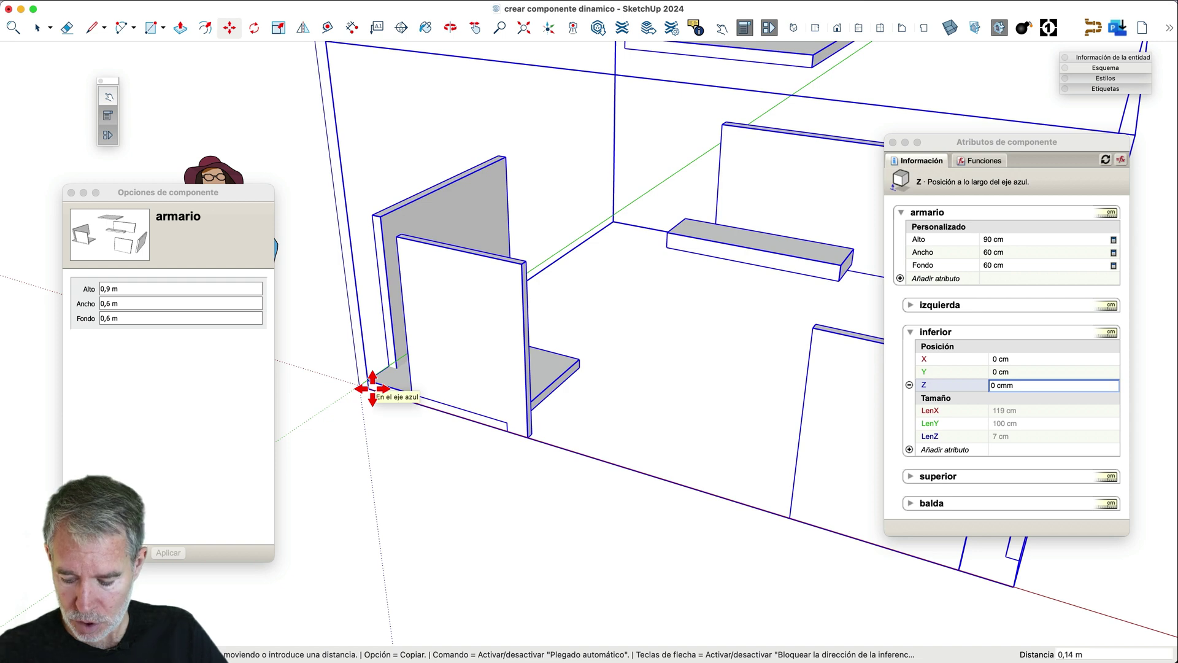
pyautogui.press('Escape')
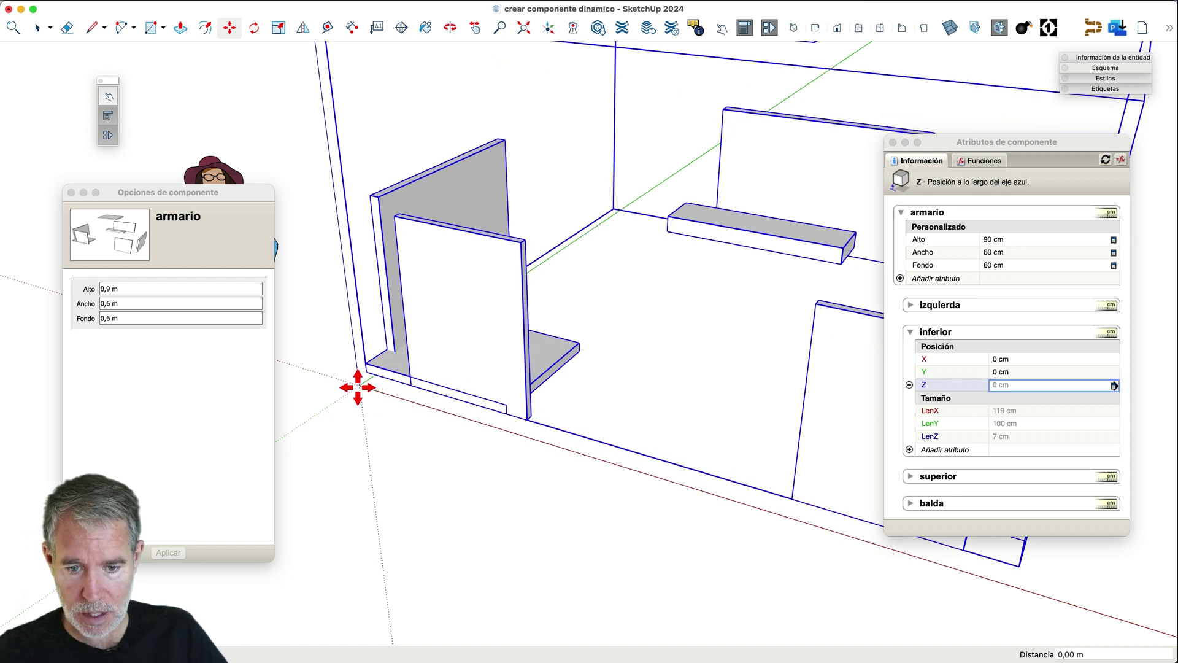
pyautogui.scroll(-5, 390, 363)
pyautogui.press('space')
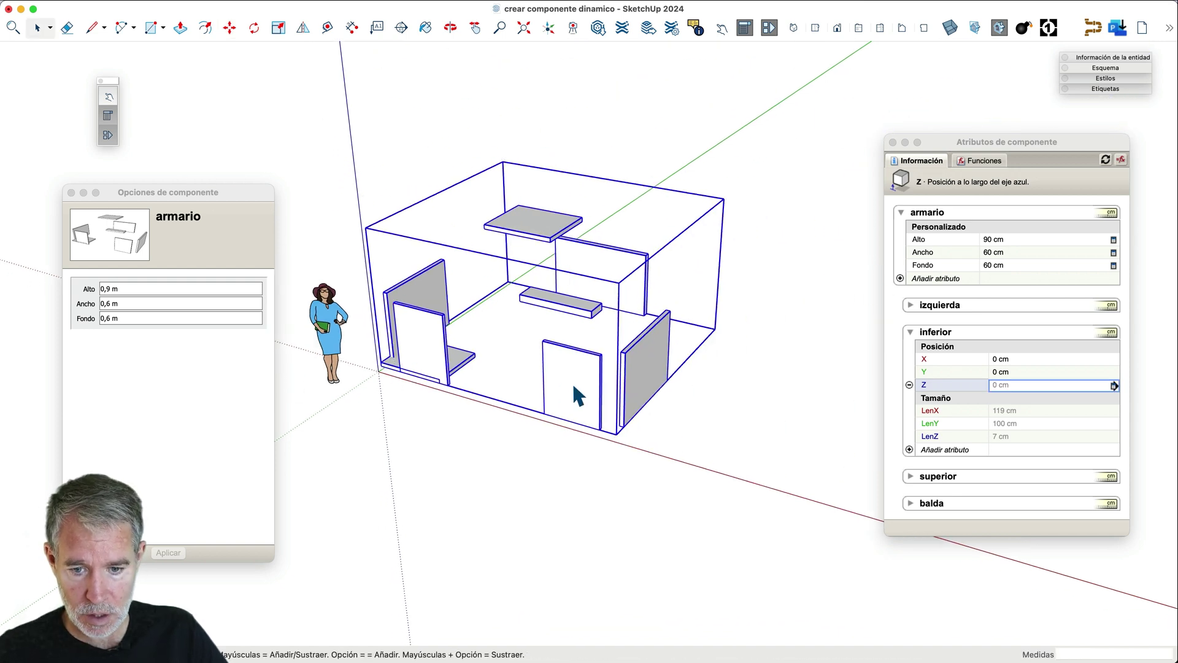
# - Examine the inferior panel's lower front corner and its position relative to the model's axes origin
pyautogui.moveTo(521, 411); pyautogui.dragTo(572, 454, button='middle')
pyautogui.scroll(5, 376, 366)
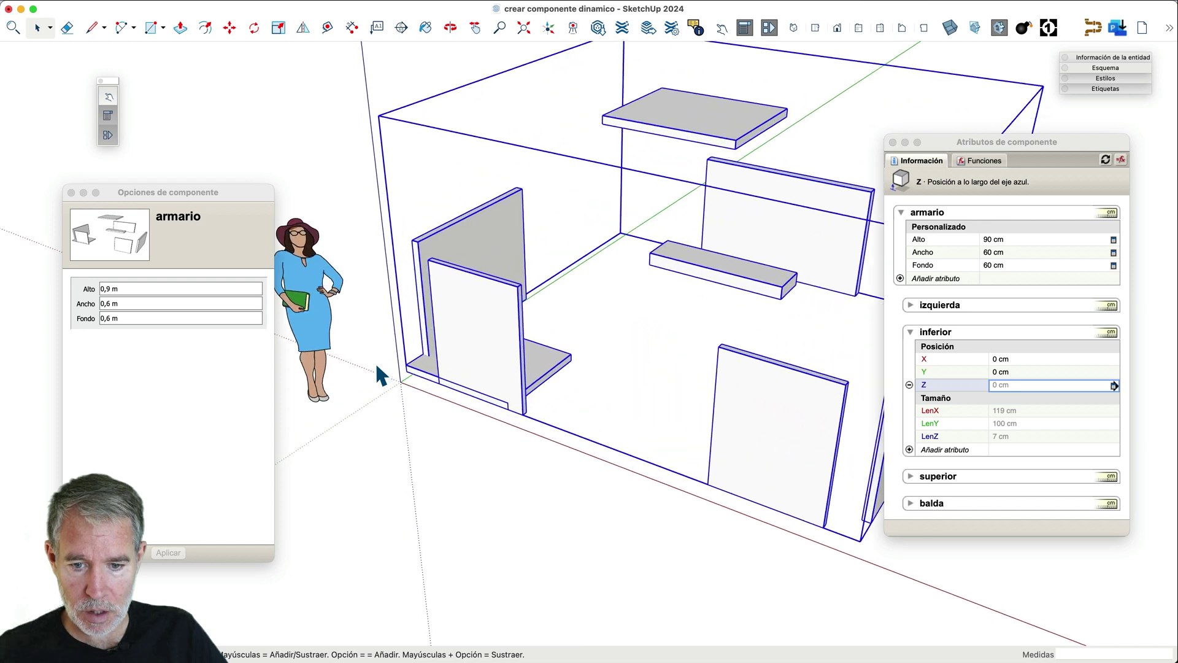
pyautogui.scroll(6, 411, 373)
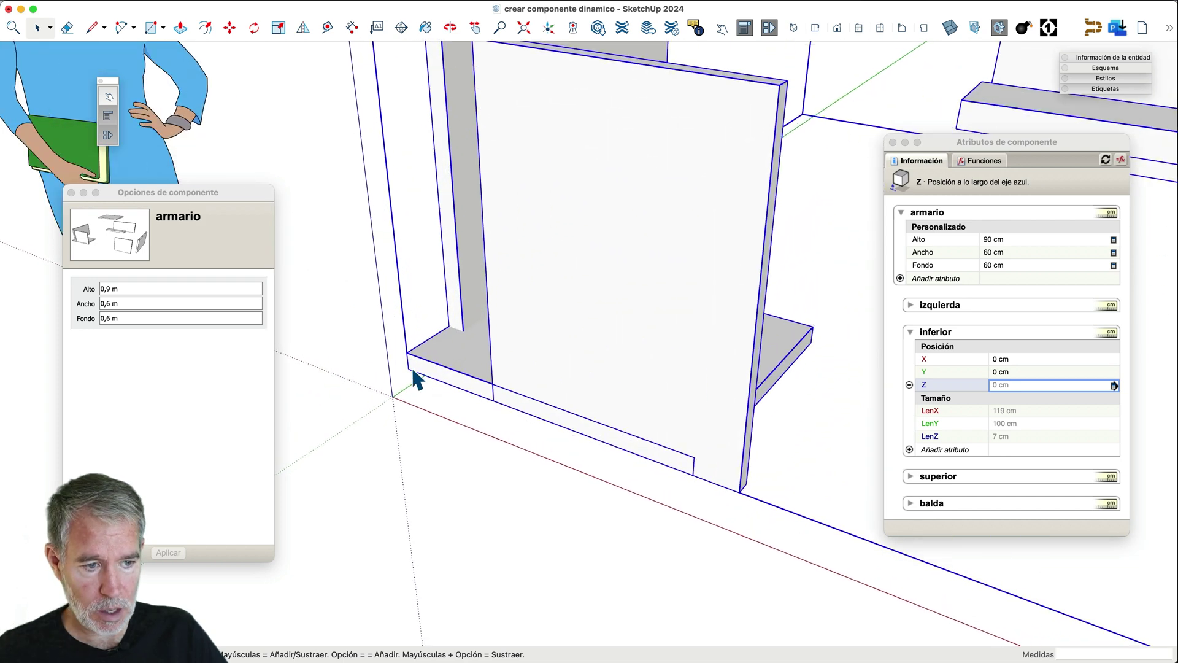
pyautogui.scroll(-4, 417, 369)
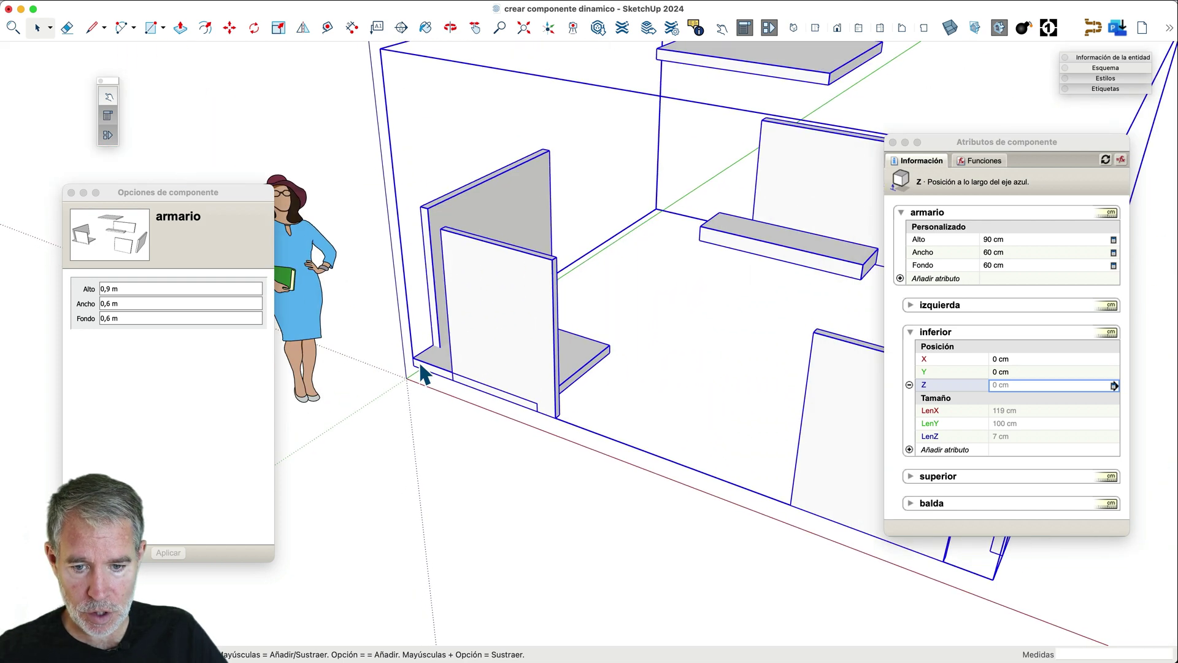
pyautogui.moveTo(424, 374); pyautogui.dragTo(485, 382, button='middle')
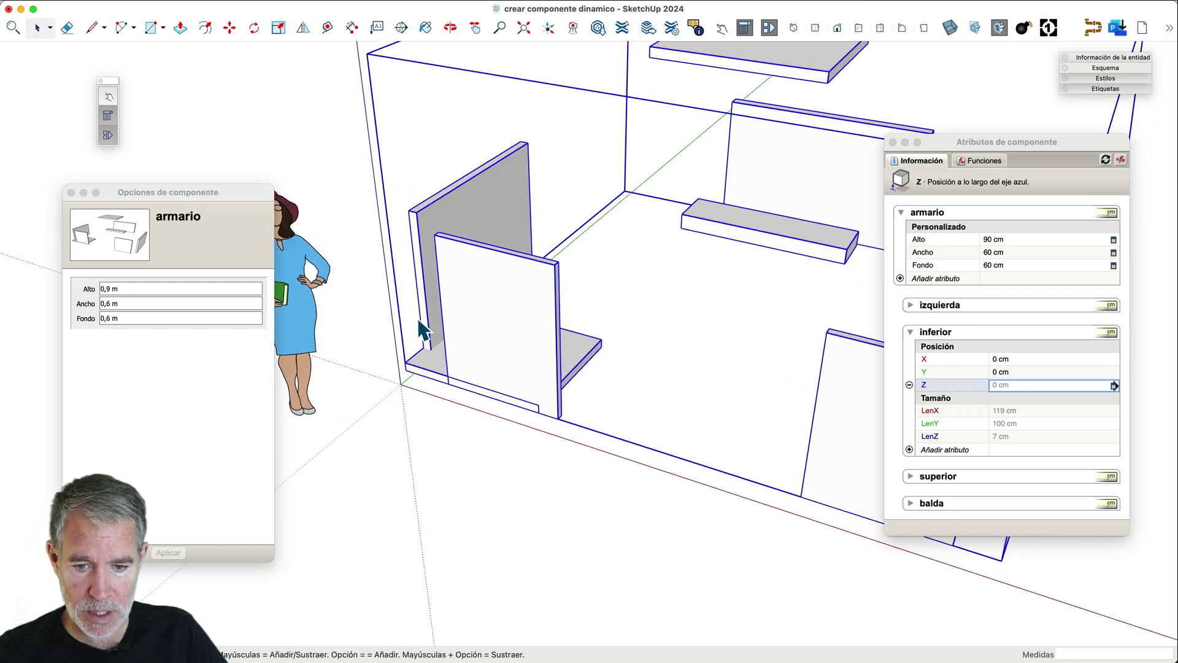
pyautogui.scroll(5, 408, 374)
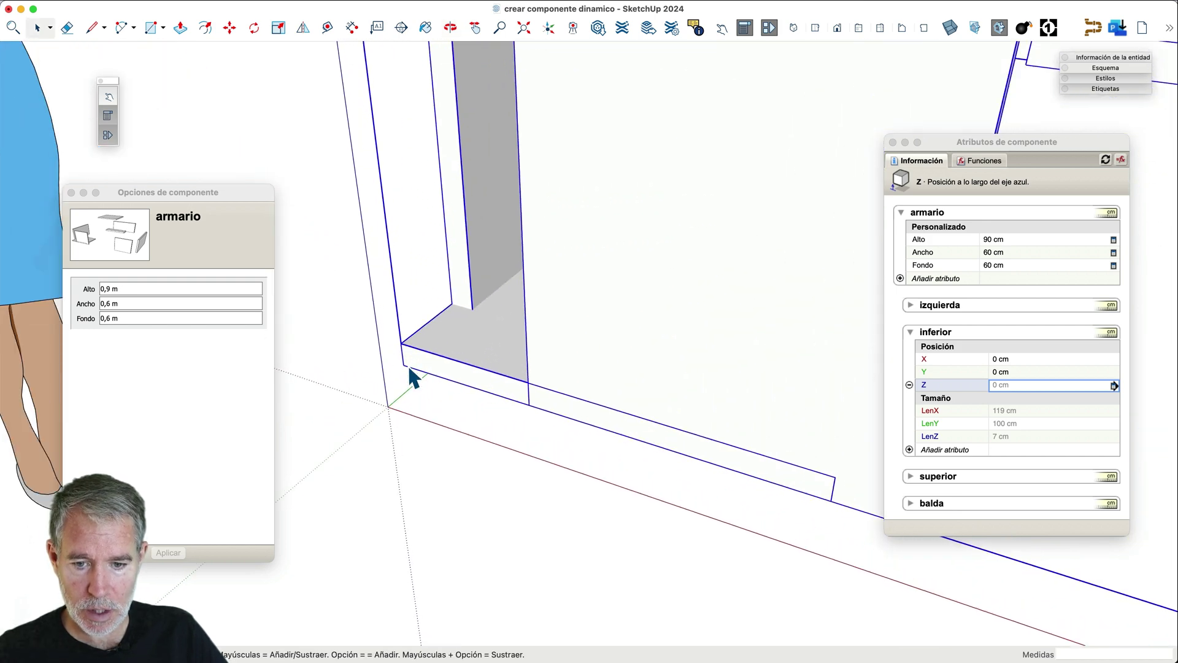
pyautogui.scroll(4, 409, 368)
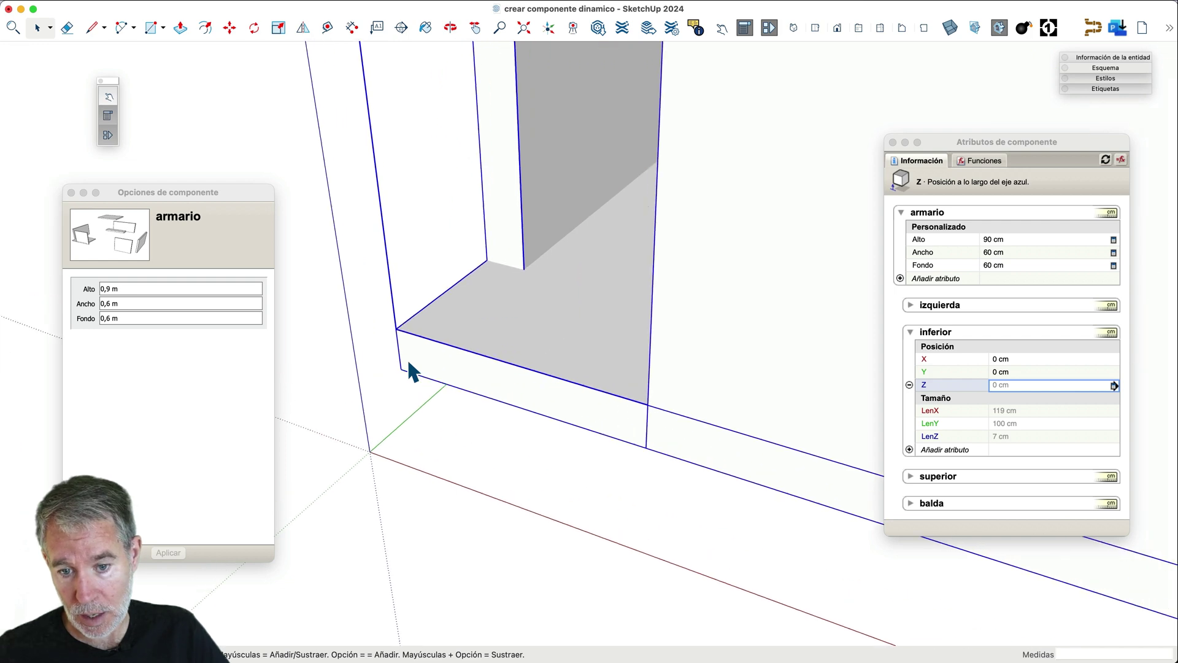
# - Move the whole armario component by its lower front corner away from the model's axes origin
pyautogui.scroll(-8, 405, 372)
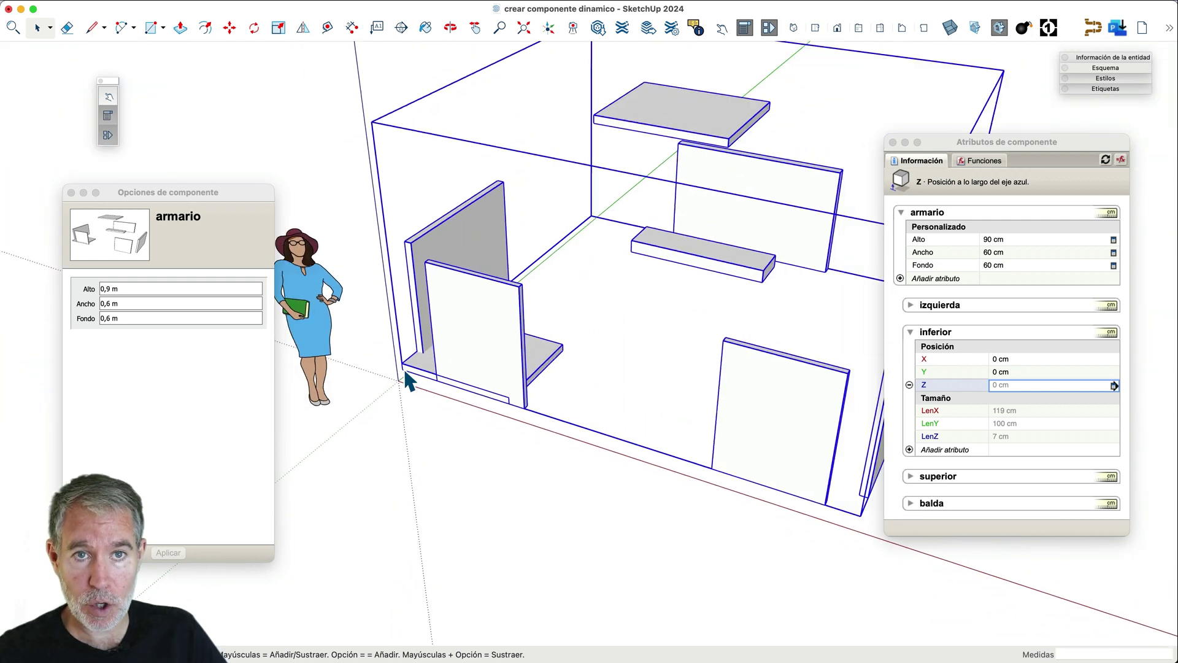
pyautogui.press('m')
pyautogui.moveTo(409, 380); pyautogui.dragTo(413, 321, button='middle')
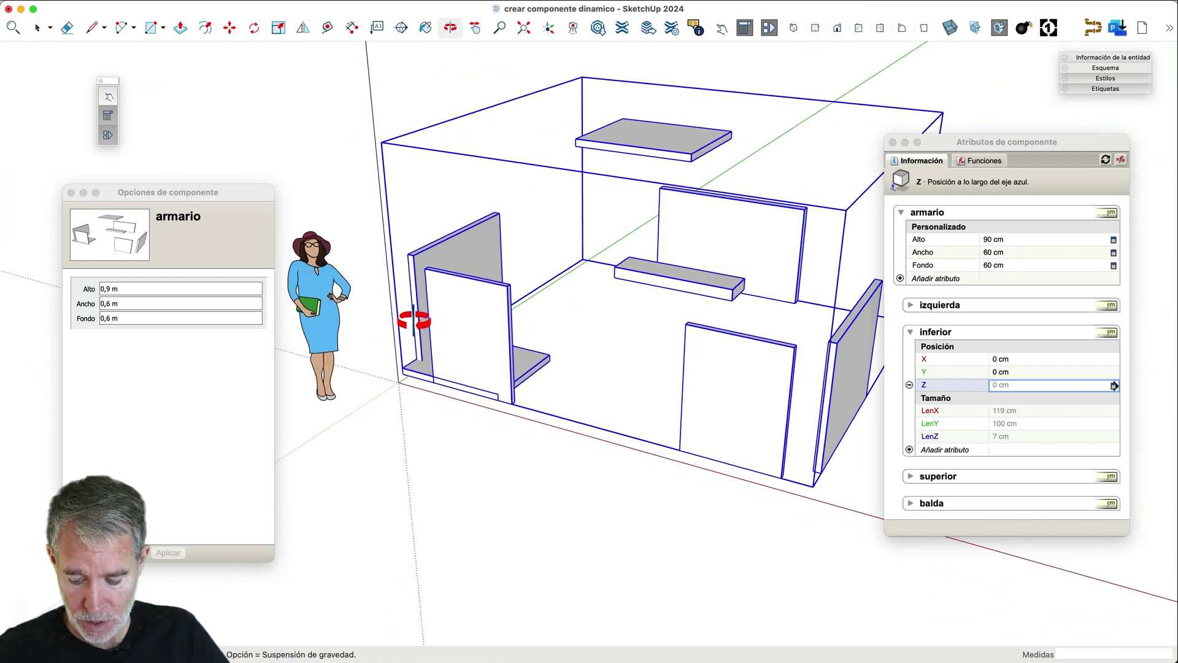
pyautogui.moveTo(402, 368); pyautogui.dragTo(508, 361)
pyautogui.press('space')
pyautogui.scroll(-5, 400, 322)
pyautogui.moveTo(401, 322); pyautogui.dragTo(415, 386, button='middle')
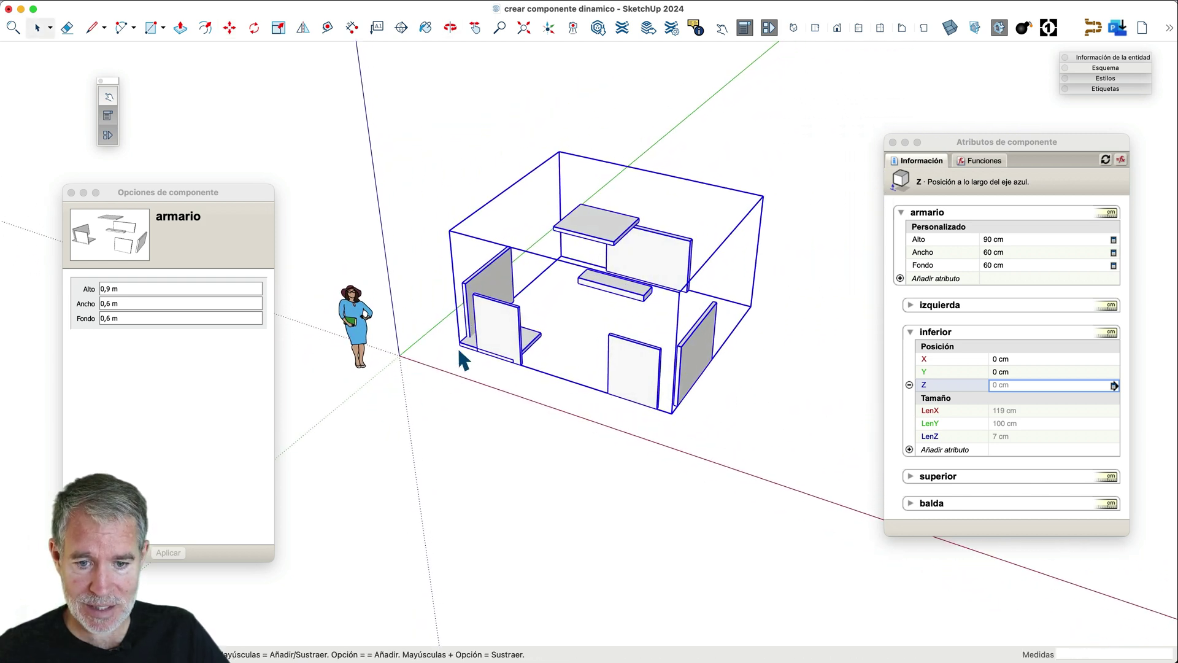
# - Set the inferior panel's Z position attribute to 0
pyautogui.scroll(3, 465, 355)
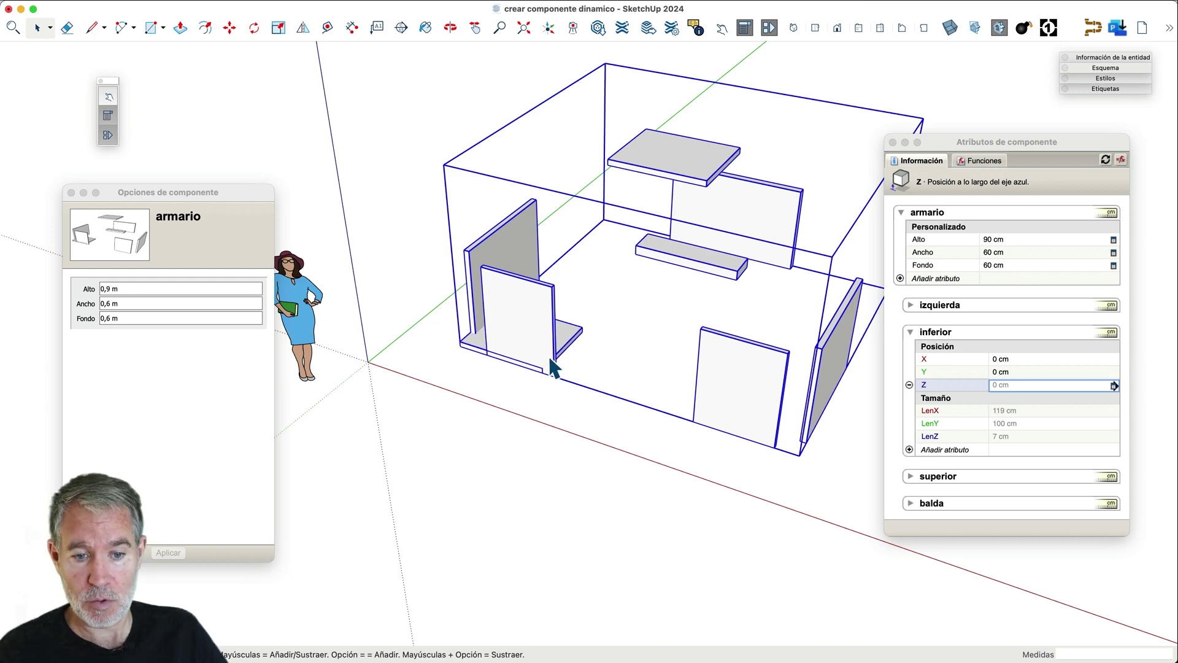
pyautogui.scroll(-2, 336, 471)
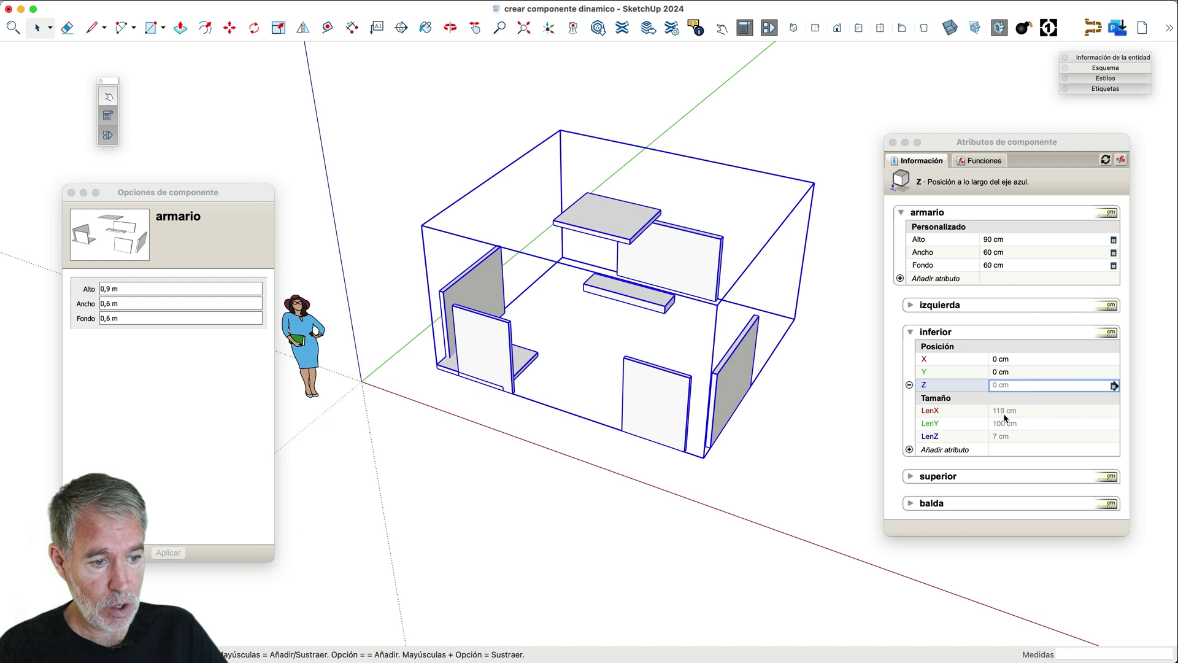
pyautogui.click(1002, 383)
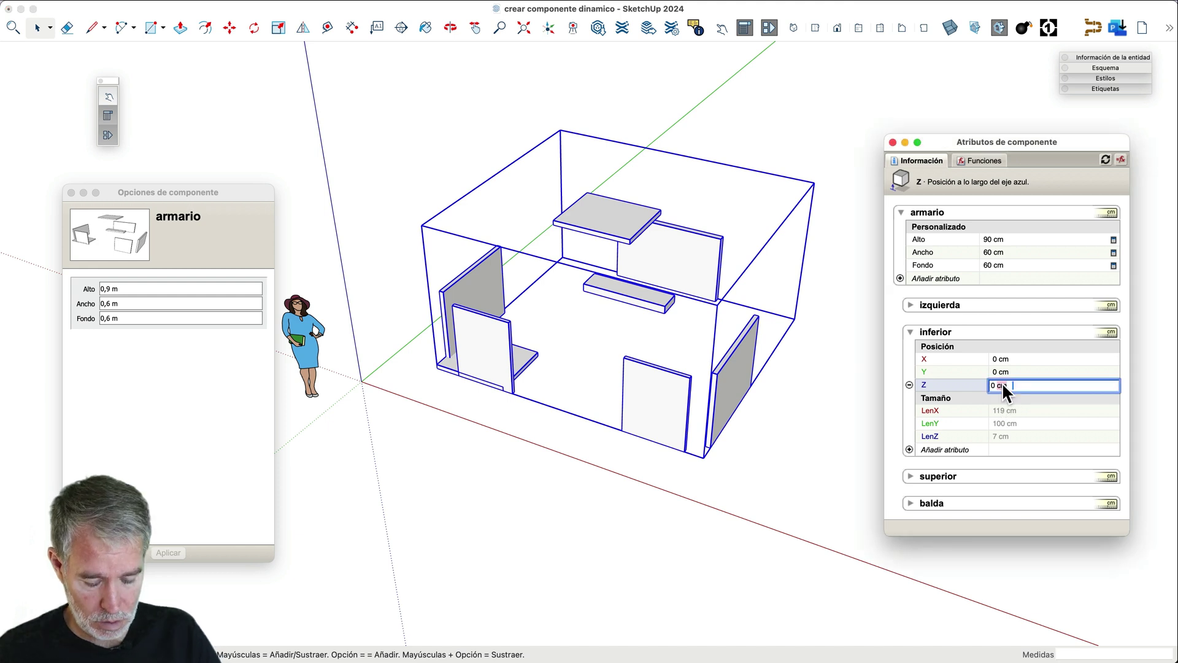
pyautogui.write('=')
pyautogui.press('Return')
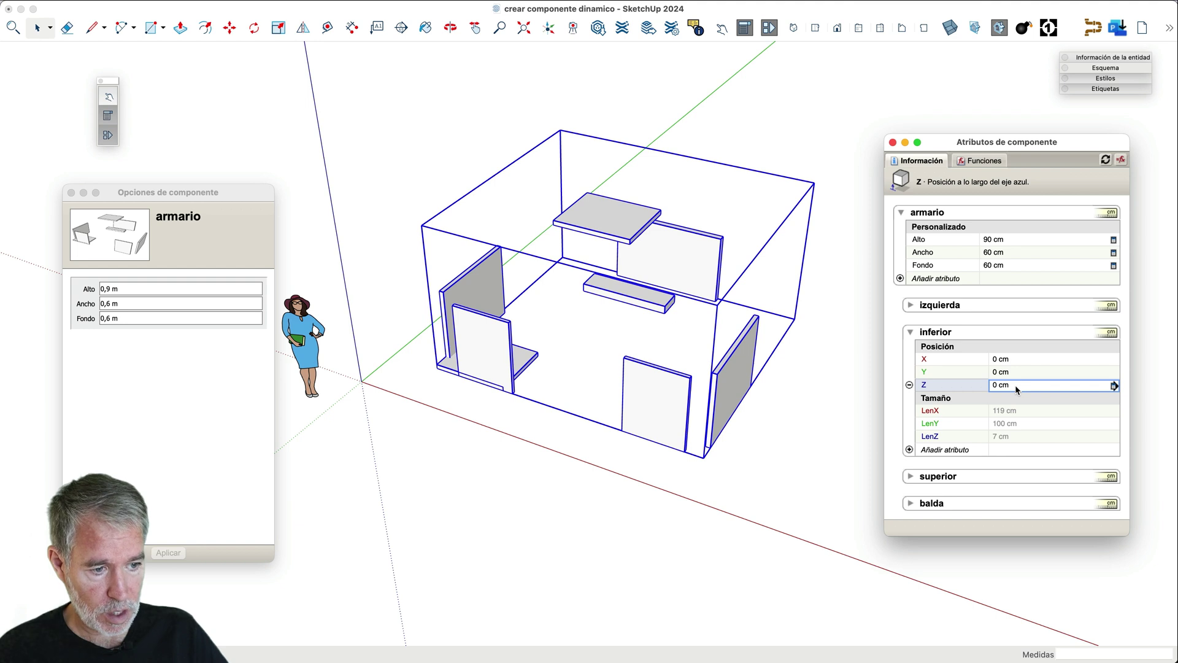
# - Set the inferior panel's LenX size attribute to the formula =armario!Ancho
pyautogui.click(1015, 410)
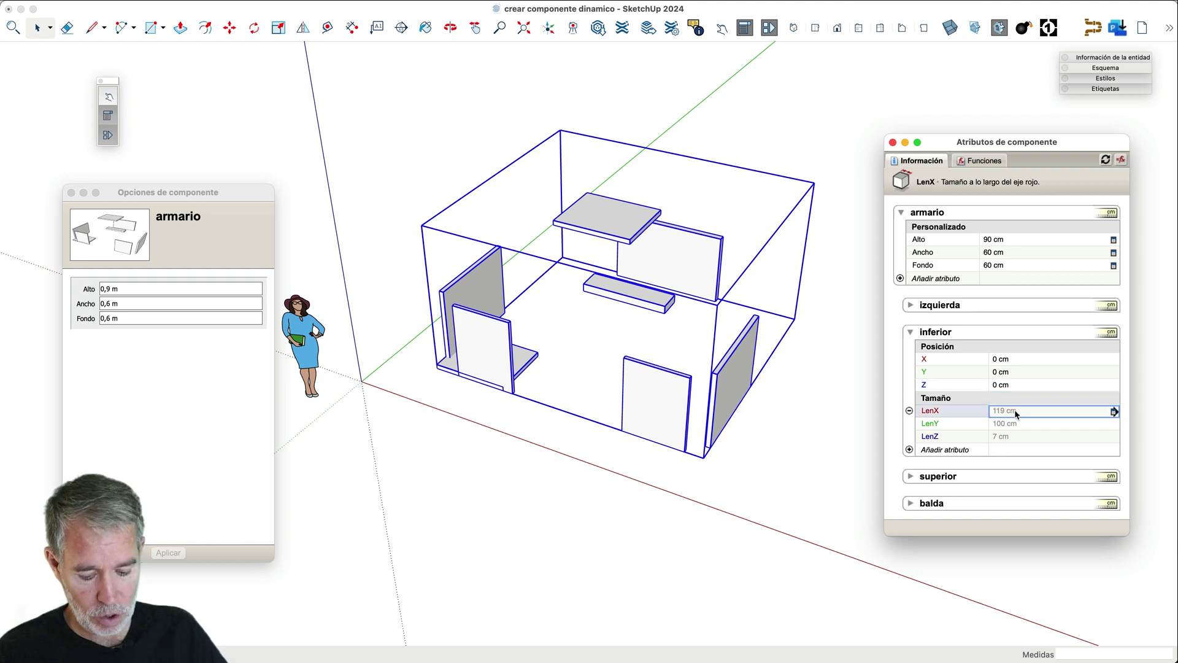
pyautogui.write('=armario!Ancho')
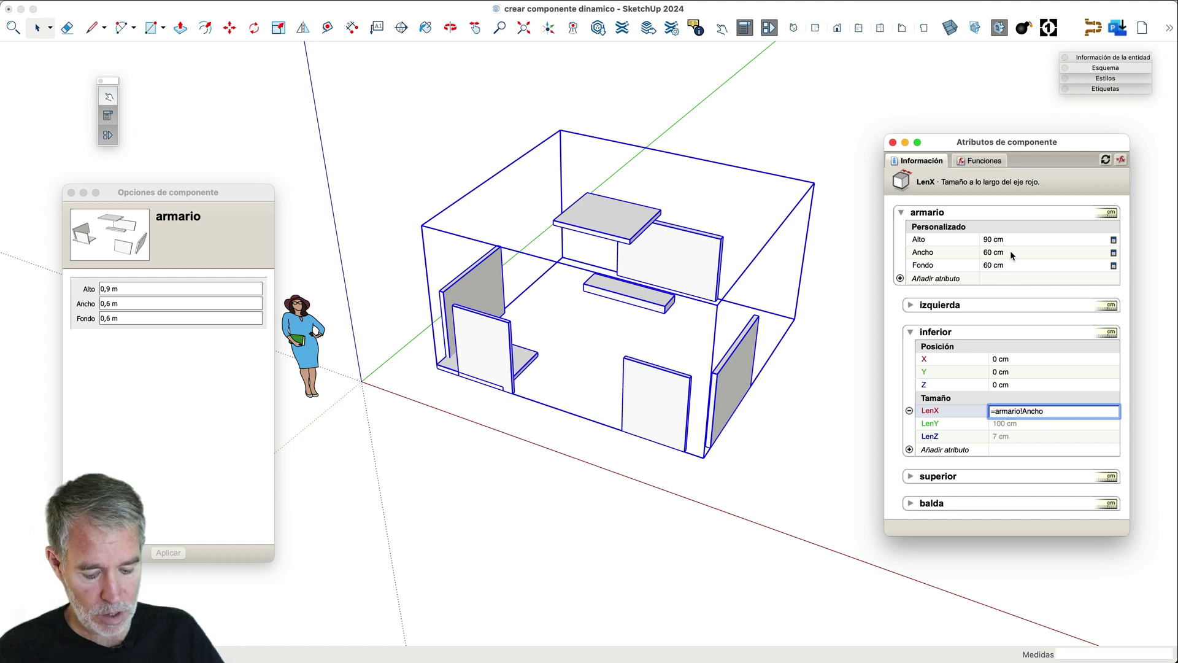
pyautogui.press('Return')
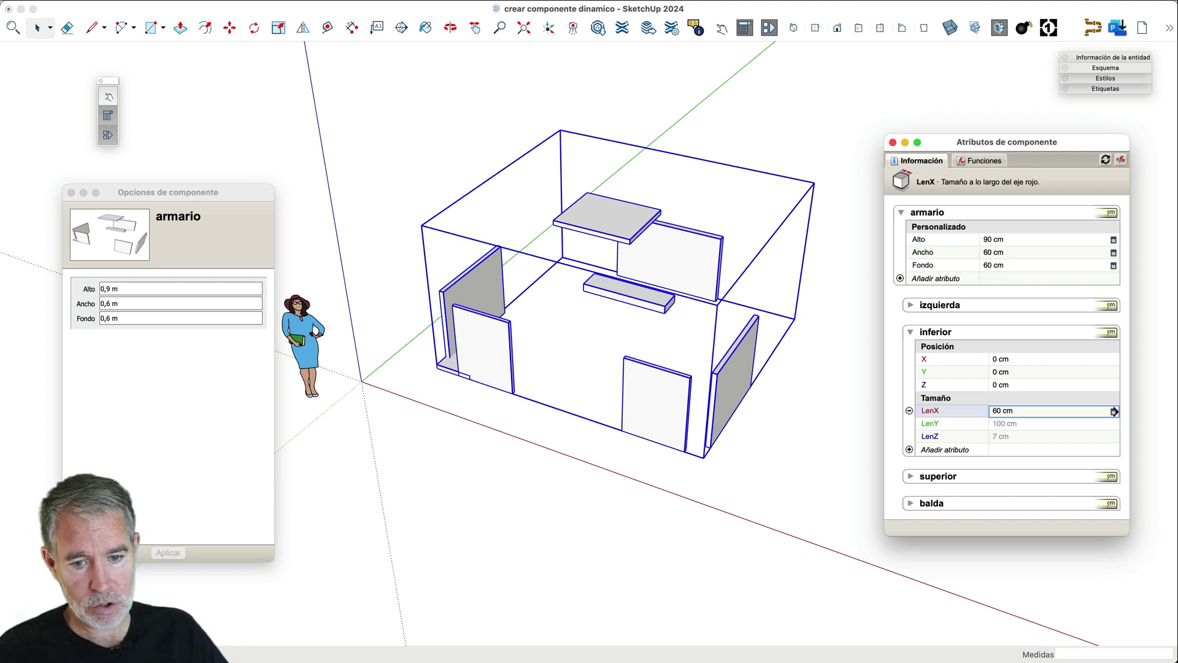
# - Set the inferior panel's LenY size attribute to the formula =armario!Fondo
pyautogui.scroll(5, 455, 400)
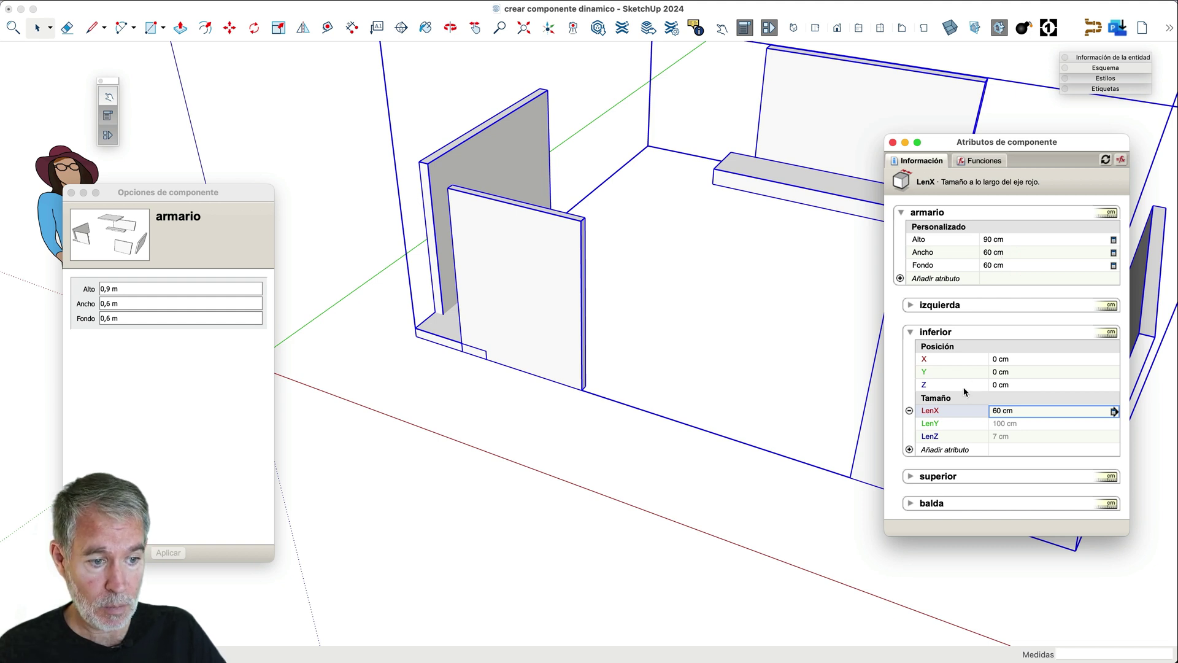
pyautogui.click(1013, 424)
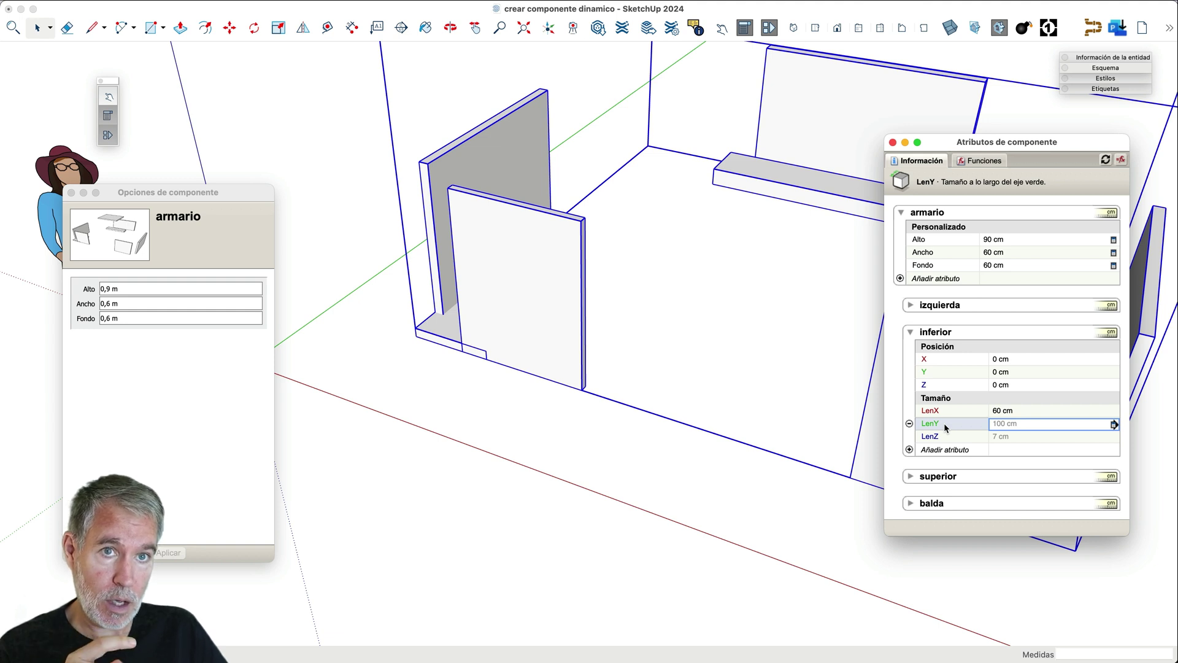
pyautogui.click(1014, 424)
pyautogui.write('=')
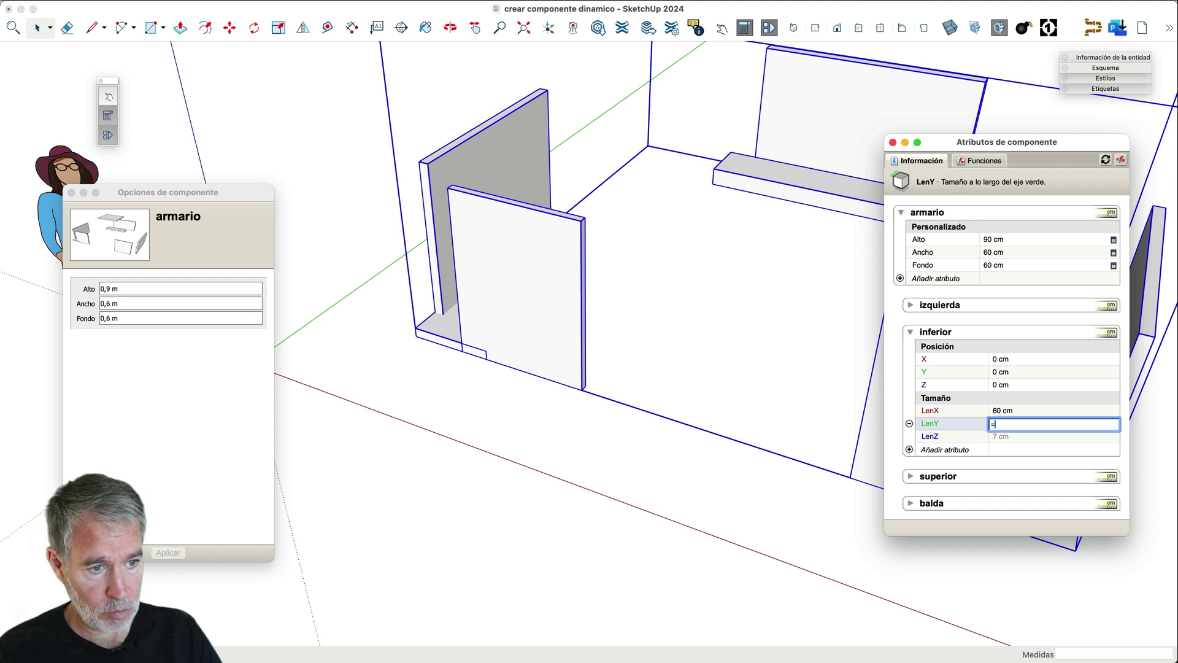
pyautogui.click(1012, 262)
pyautogui.press('Return')
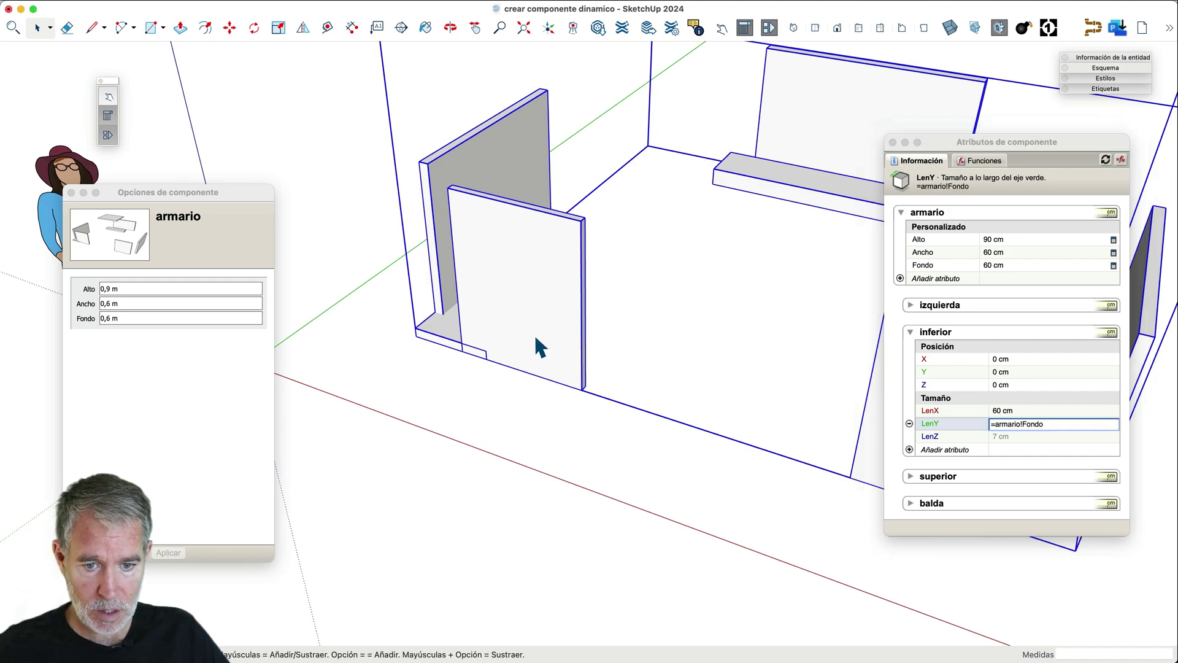
# - Add a custom attribute named Espesor_piezas to the armario component
pyautogui.moveTo(539, 342); pyautogui.dragTo(516, 308, button='middle')
pyautogui.scroll(3, 505, 292)
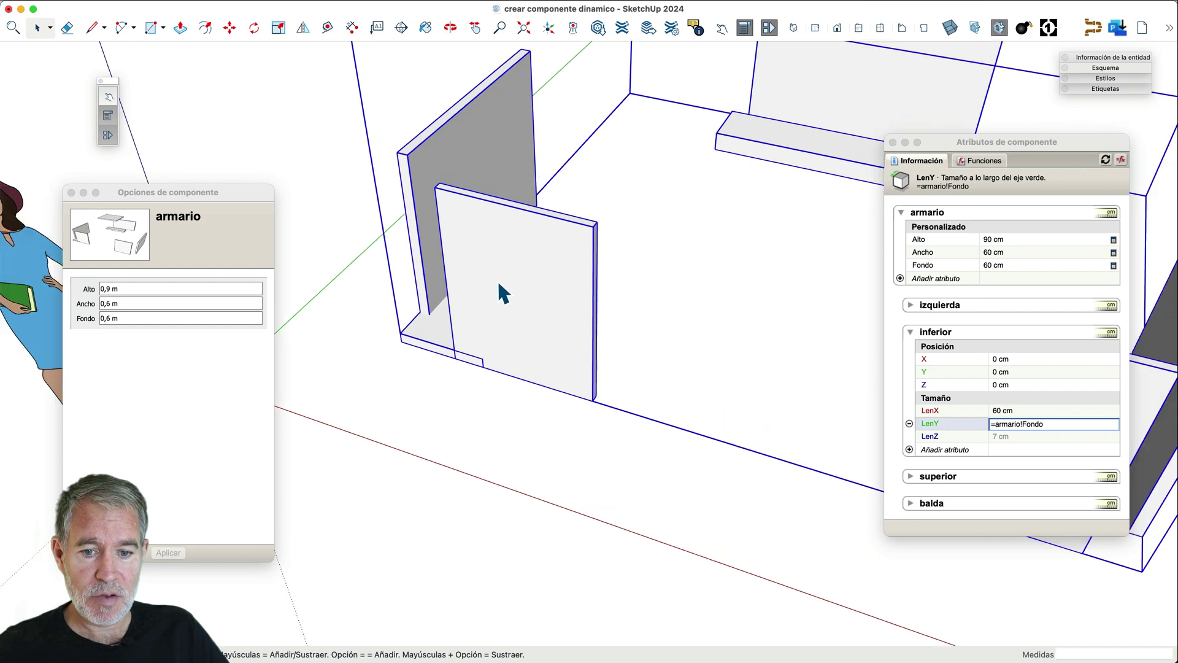
pyautogui.scroll(-3, 507, 403)
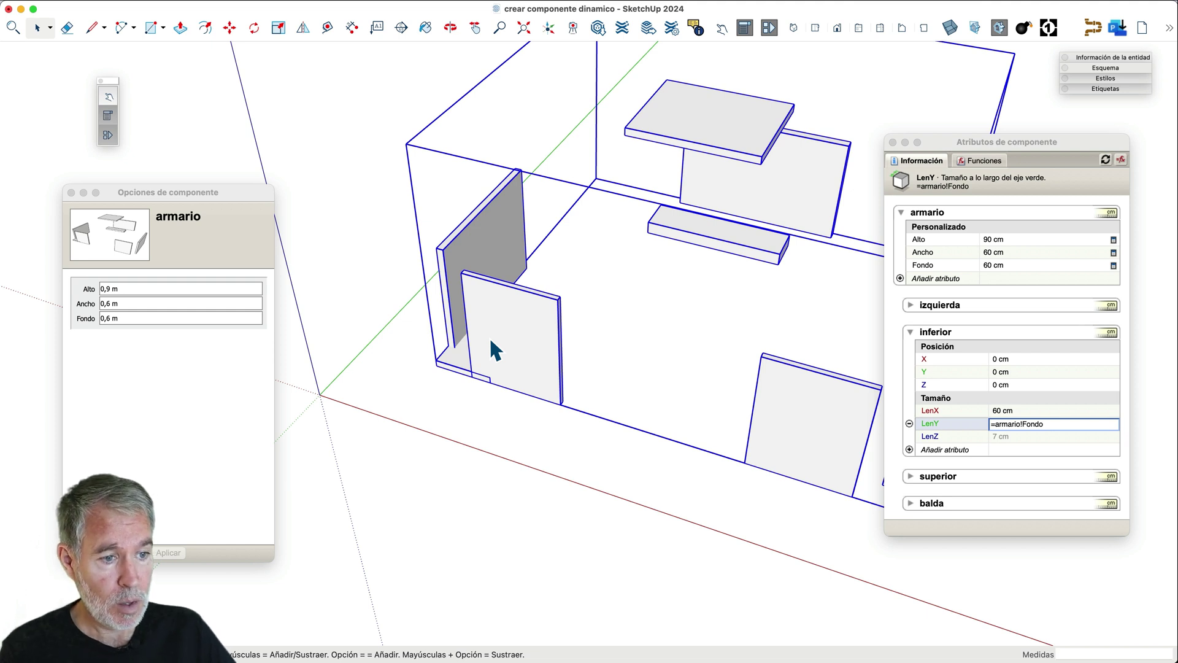
pyautogui.click(925, 278)
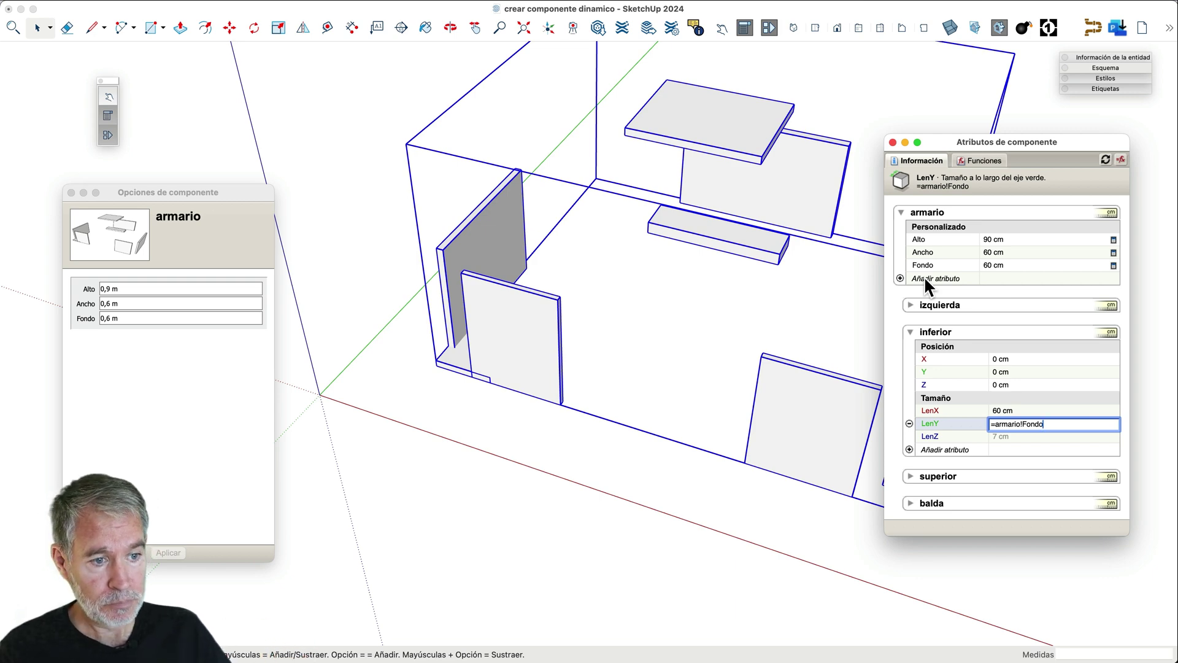
pyautogui.click(926, 279)
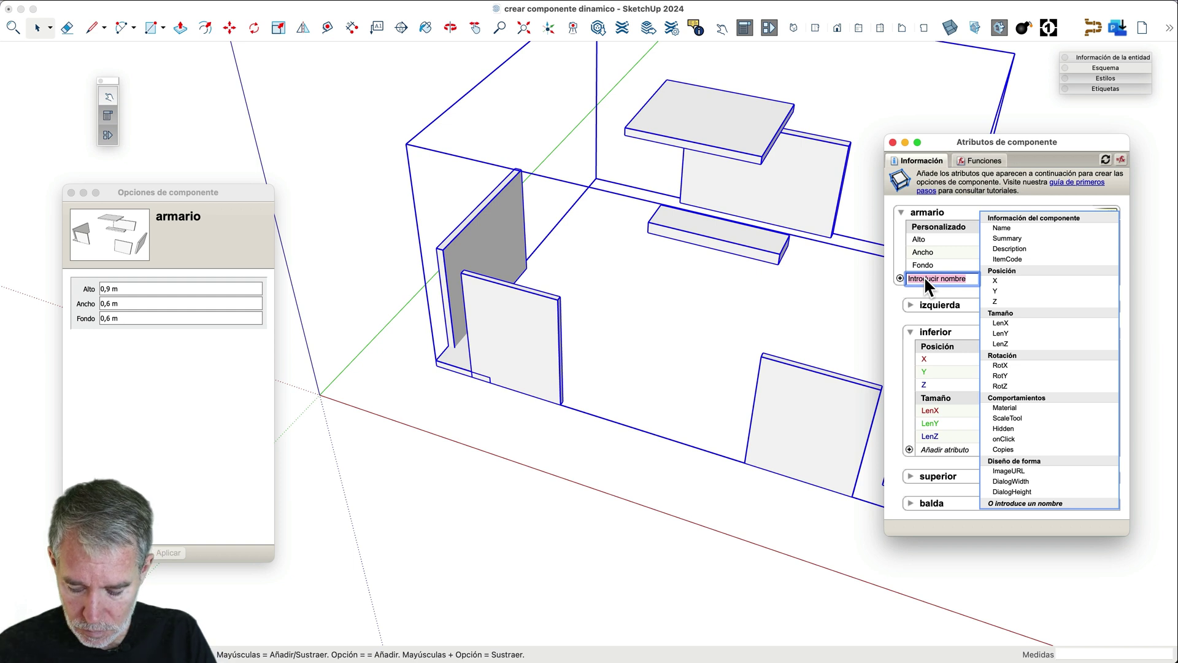
pyautogui.write('Espesor')
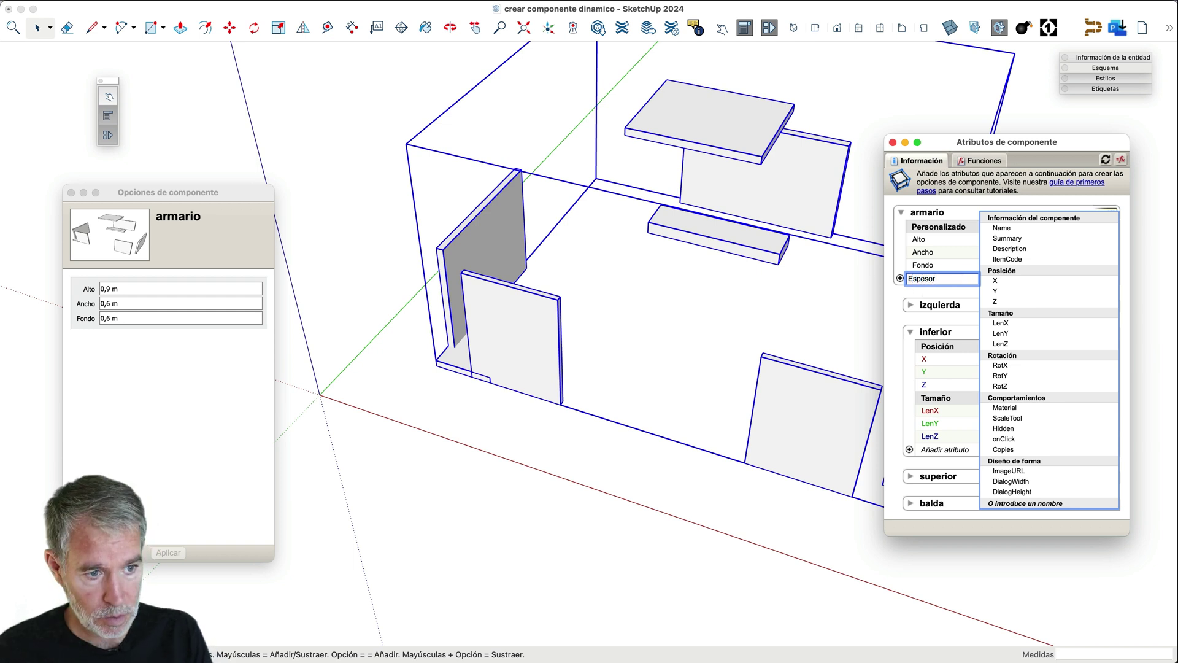
pyautogui.write(' p')
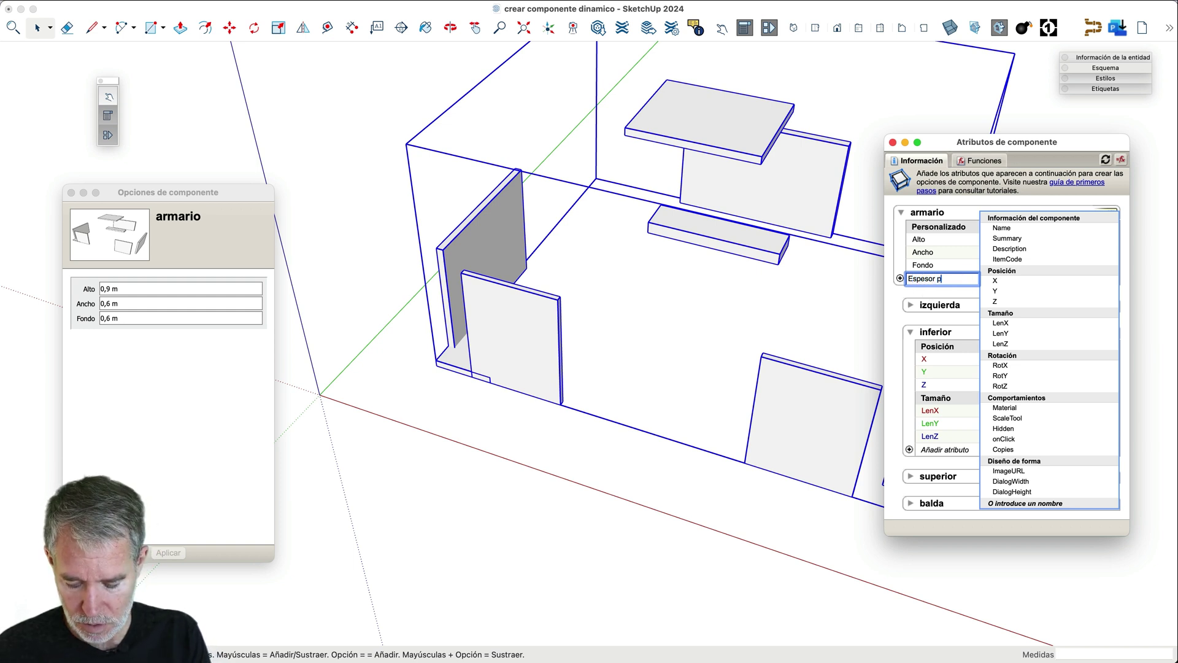
pyautogui.write('iezas')
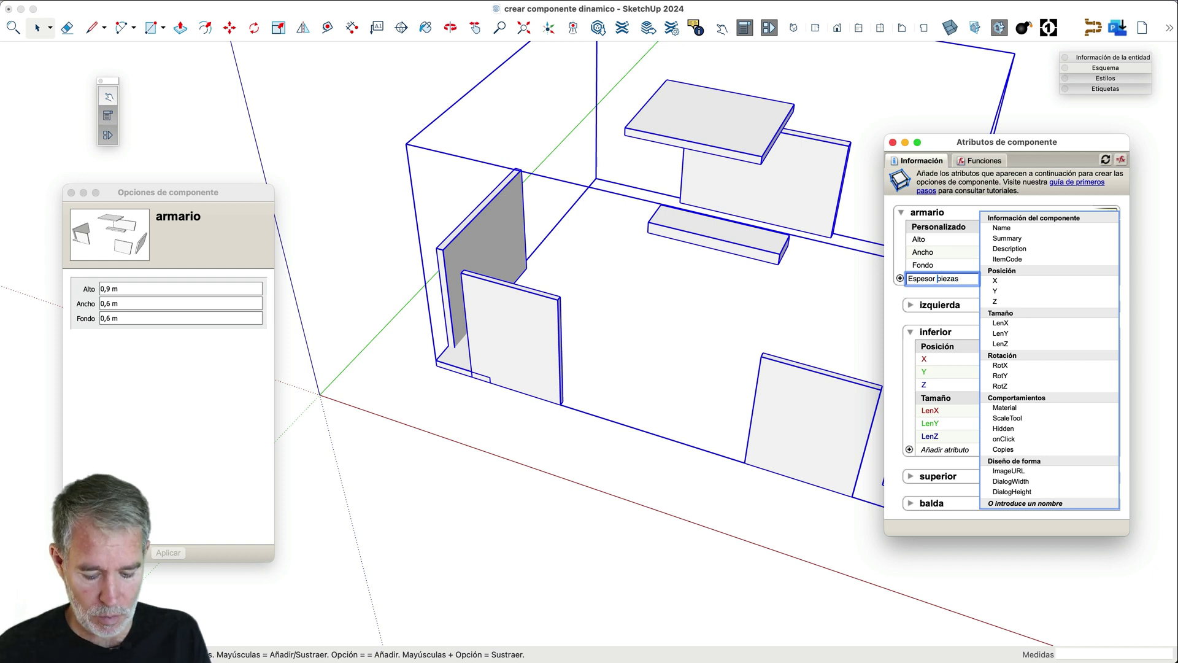
pyautogui.press('BackSpace')
pyautogui.write('_')
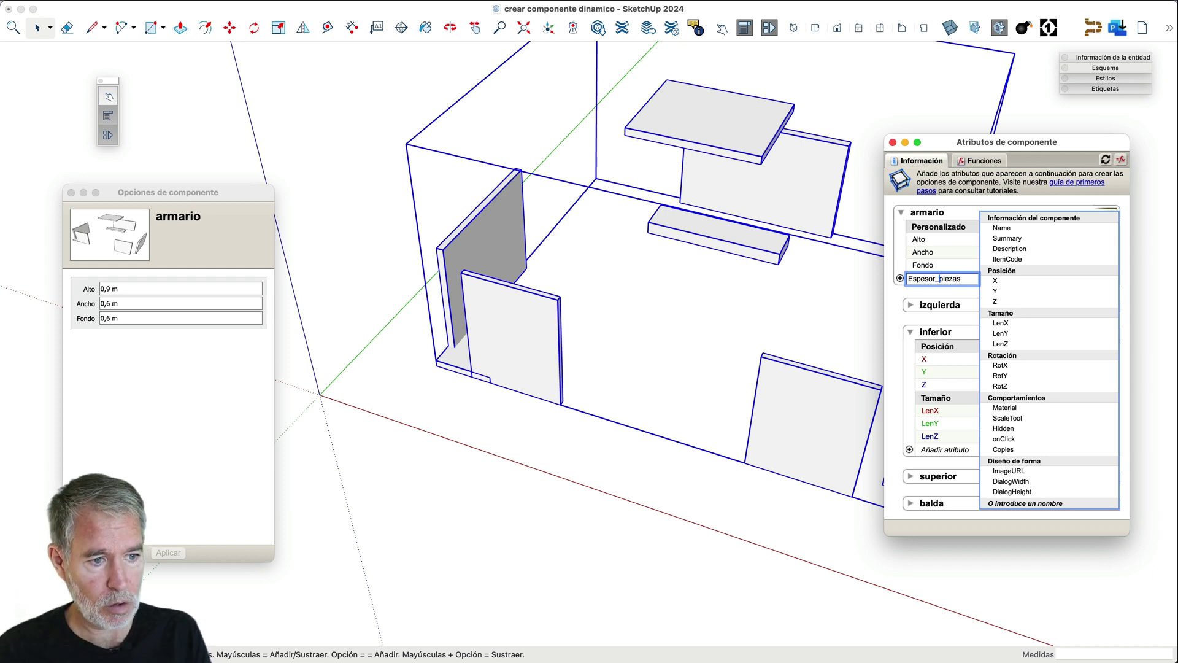
pyautogui.press('Return')
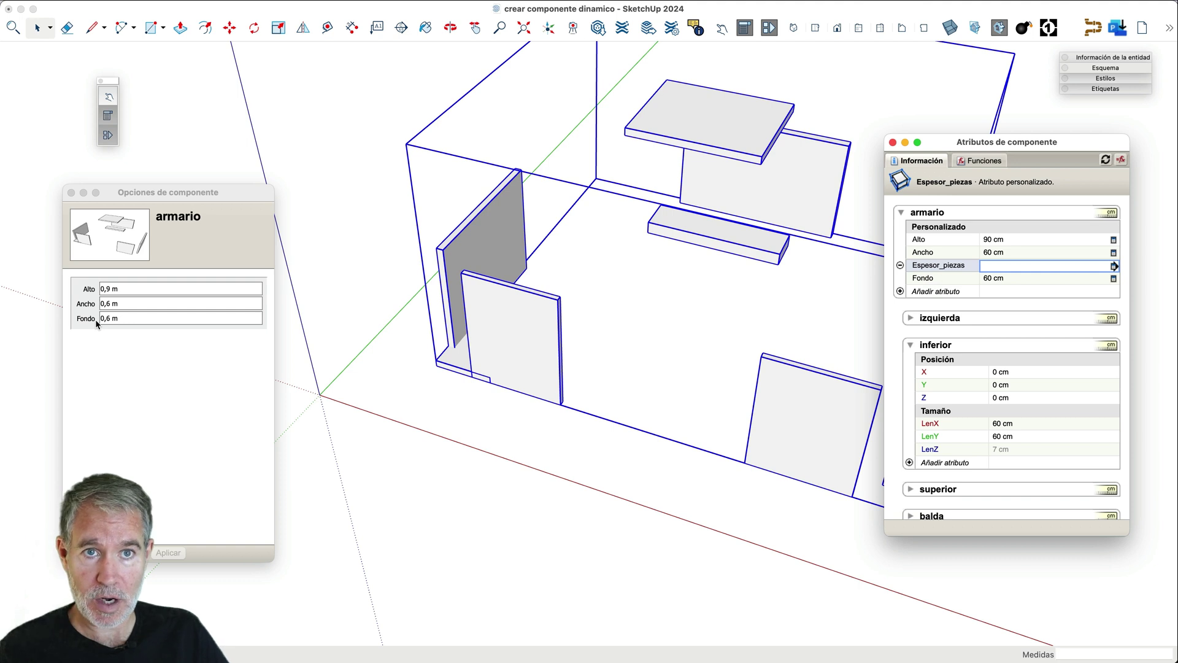
# - Rename the armario's Espesor_piezas attribute to z_Espesor_piezas
pyautogui.doubleClick(917, 270)
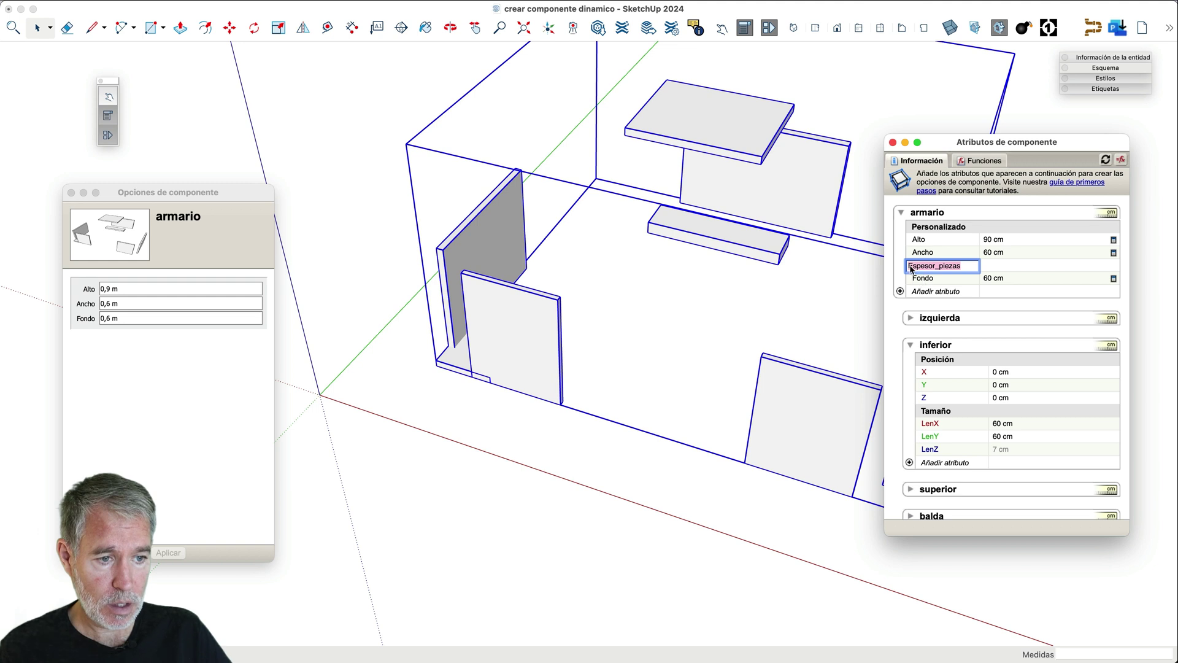
pyautogui.press('Right')
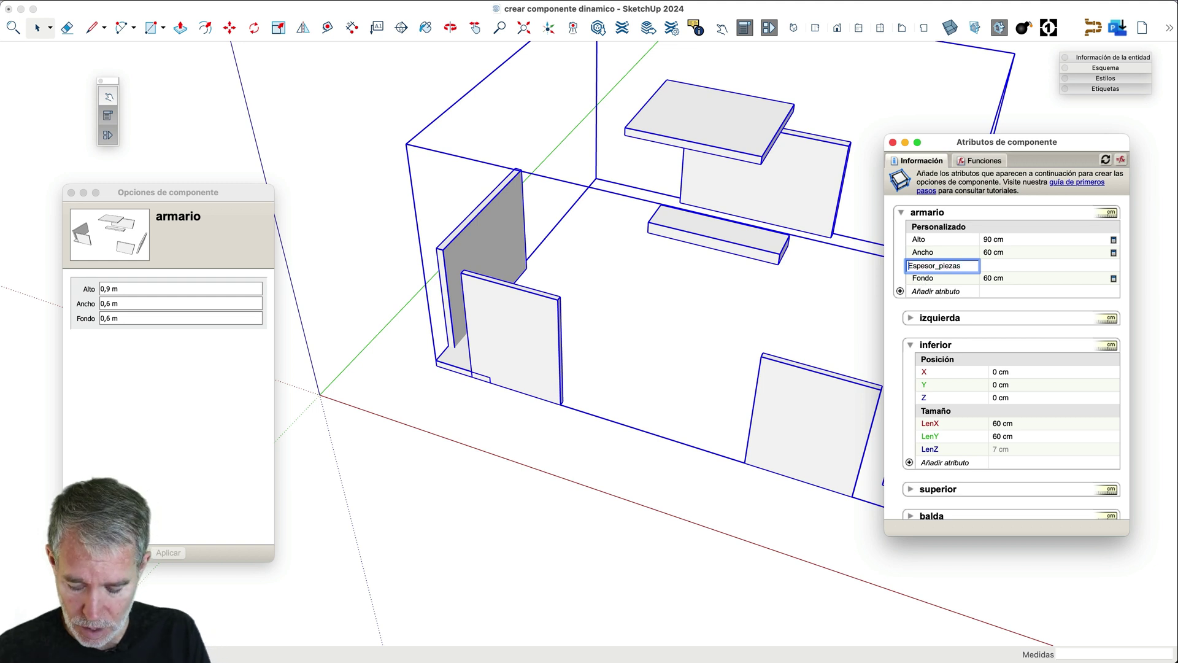
pyautogui.write('z_')
pyautogui.press('Return')
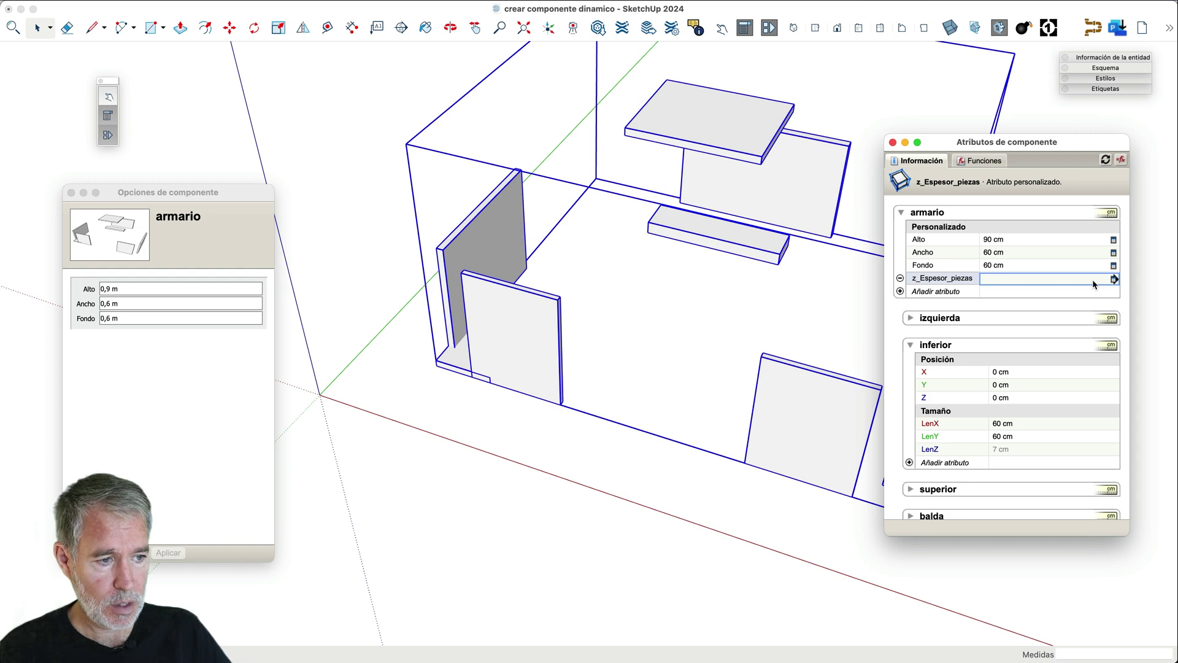
# - Set the z_Espesor_piezas attribute's units to Centímetros and its display rule to "Los usuarios pueden elegir de una lista"
pyautogui.click(1114, 279)
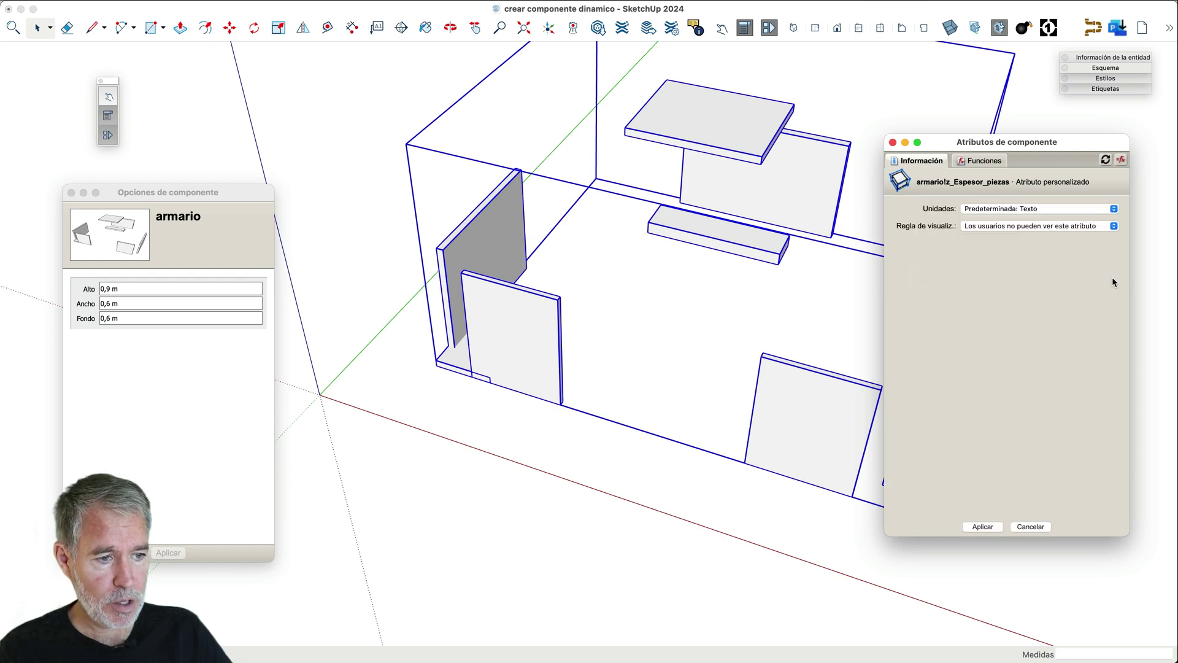
pyautogui.click(1049, 209)
pyautogui.click(1009, 257)
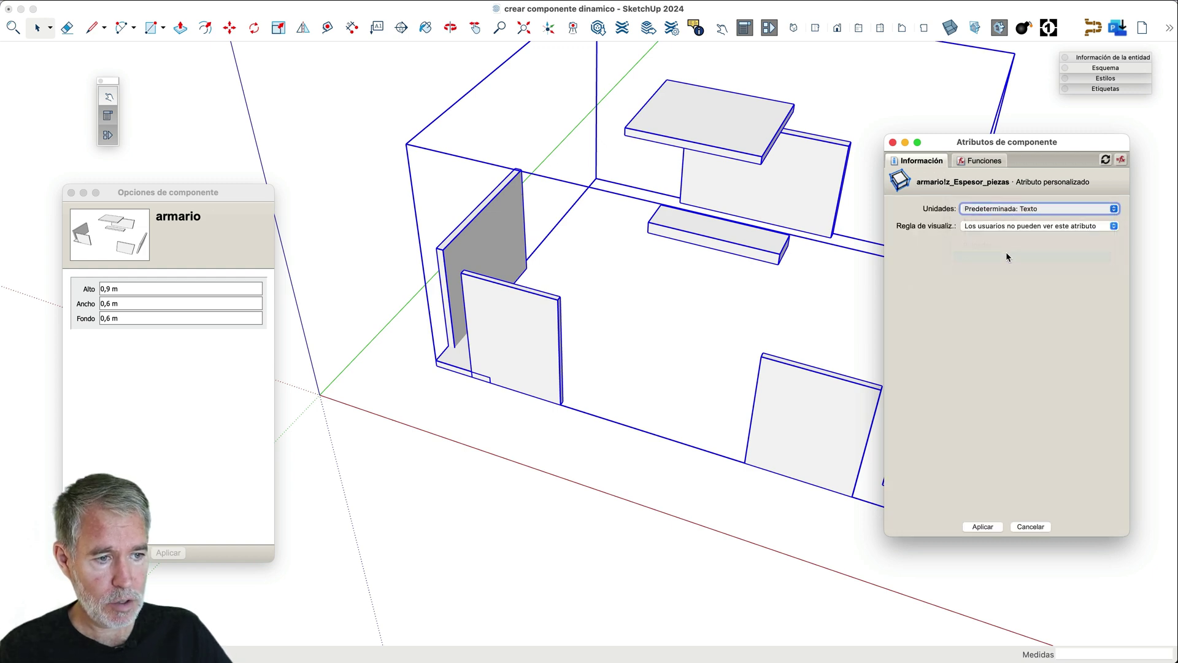
pyautogui.click(1012, 227)
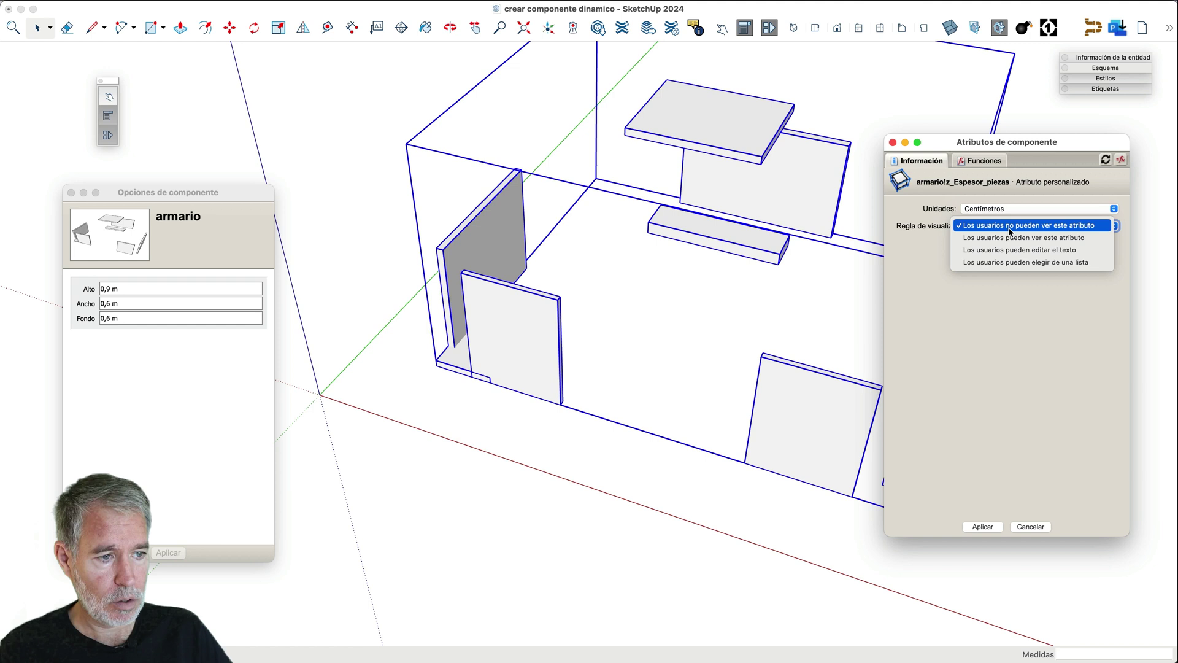
pyautogui.click(1002, 263)
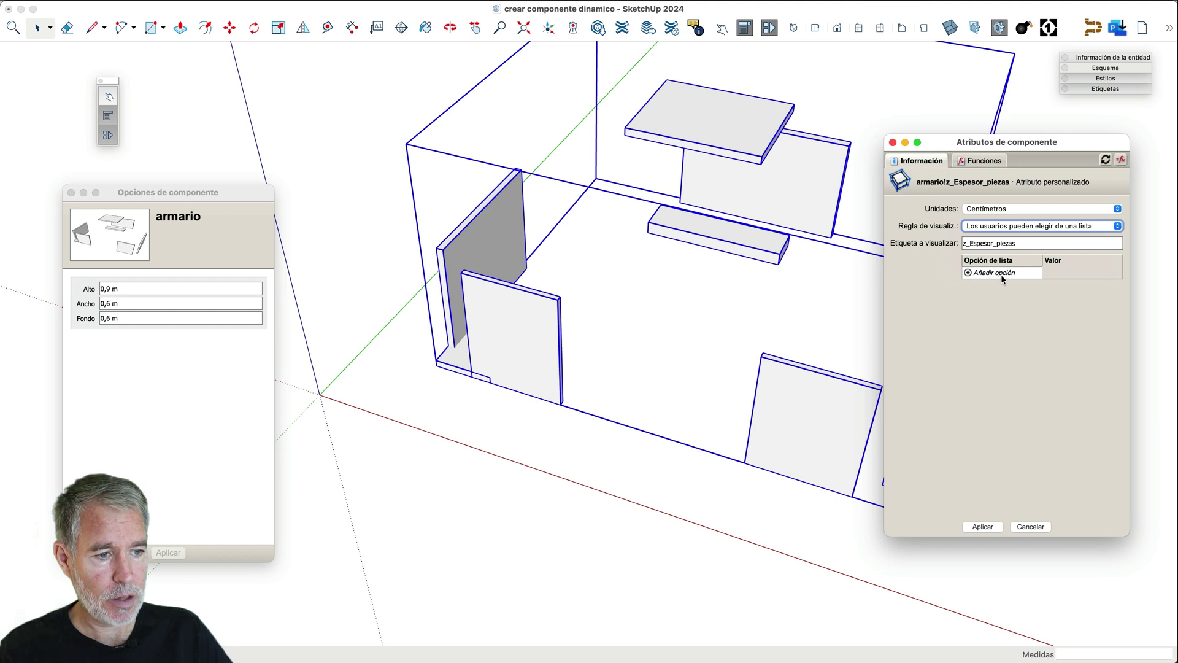
# - Add the list options 2cm, 3cm and 5cm, each with its matching value, to the z_Espesor_piezas attribute
pyautogui.click(1001, 274)
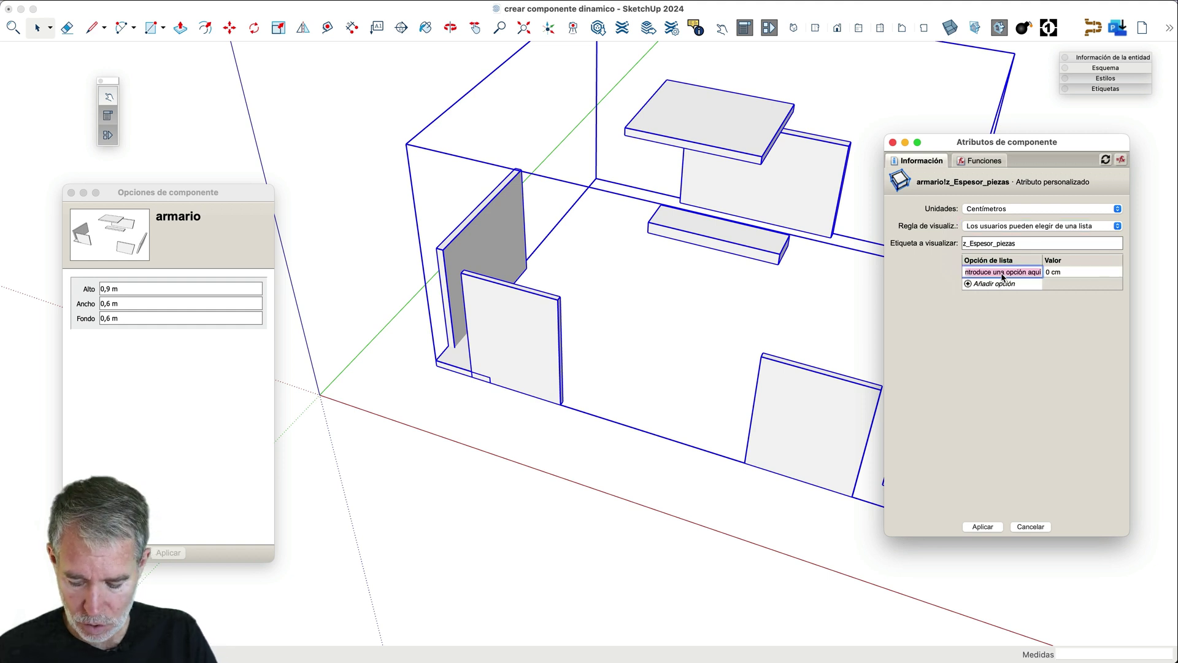
pyautogui.write('2')
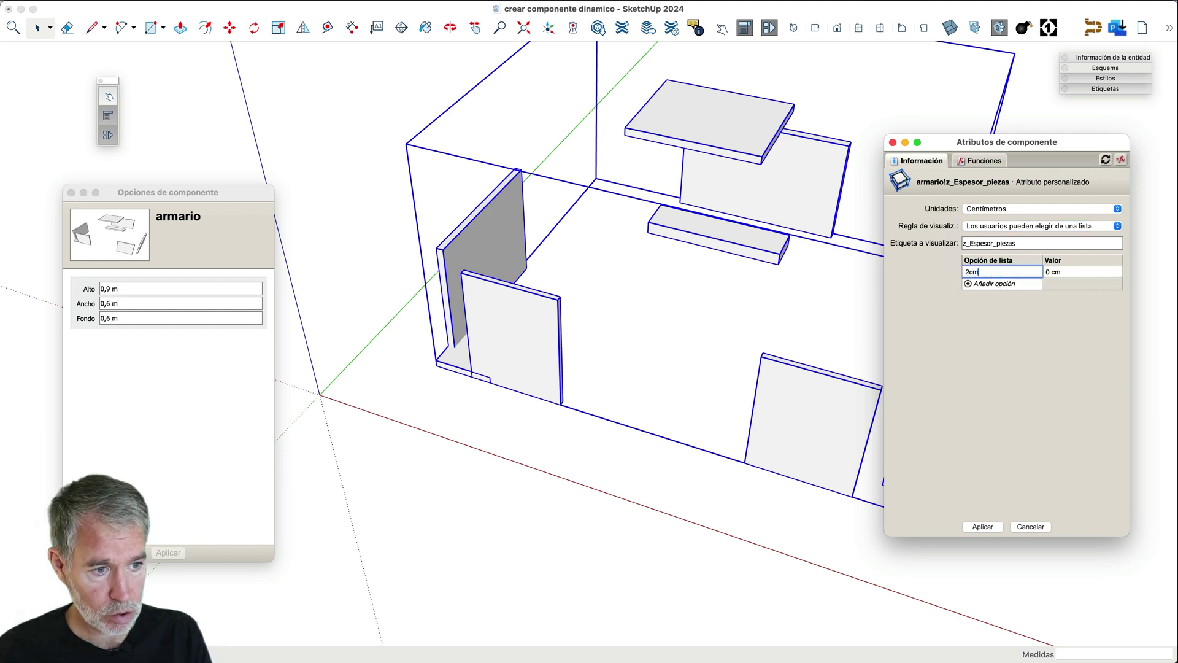
pyautogui.write('cm')
pyautogui.press('Tab')
pyautogui.write('2cm')
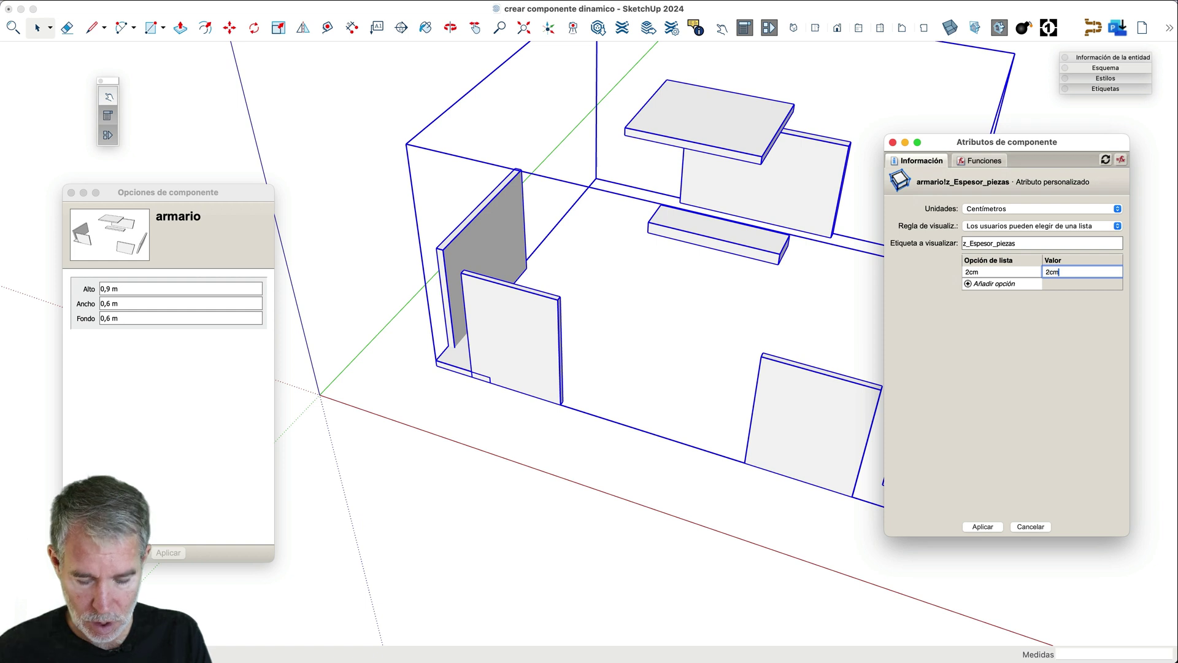
pyautogui.press('Return')
pyautogui.write('3cm')
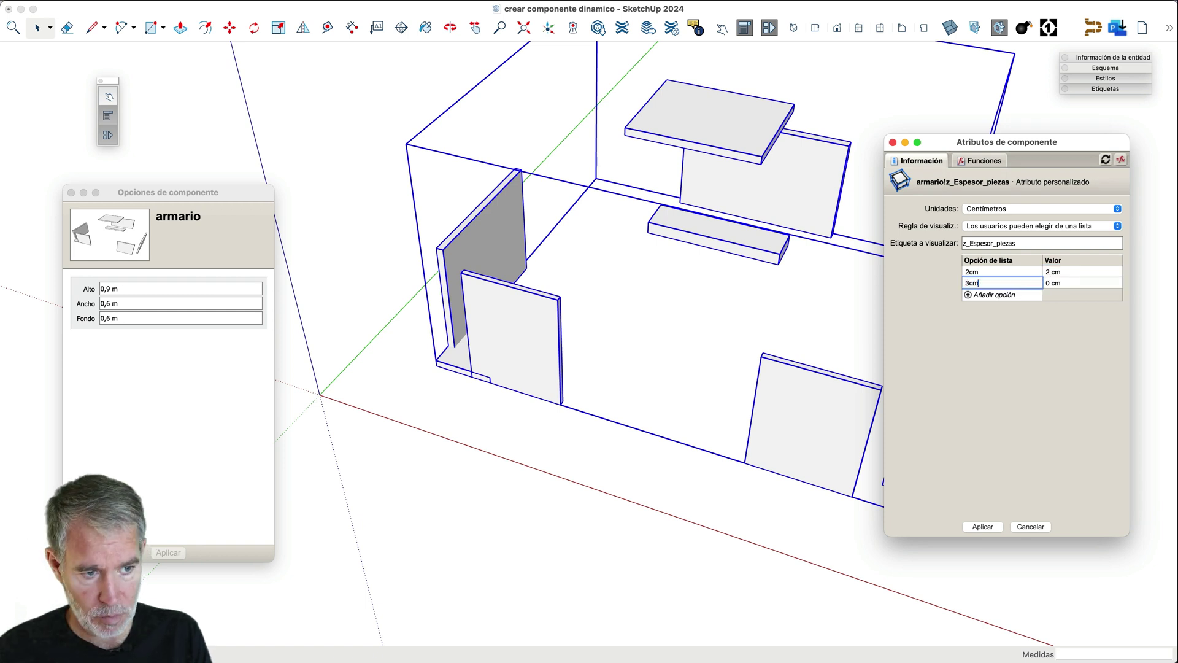
pyautogui.press('Tab')
pyautogui.write('3cm')
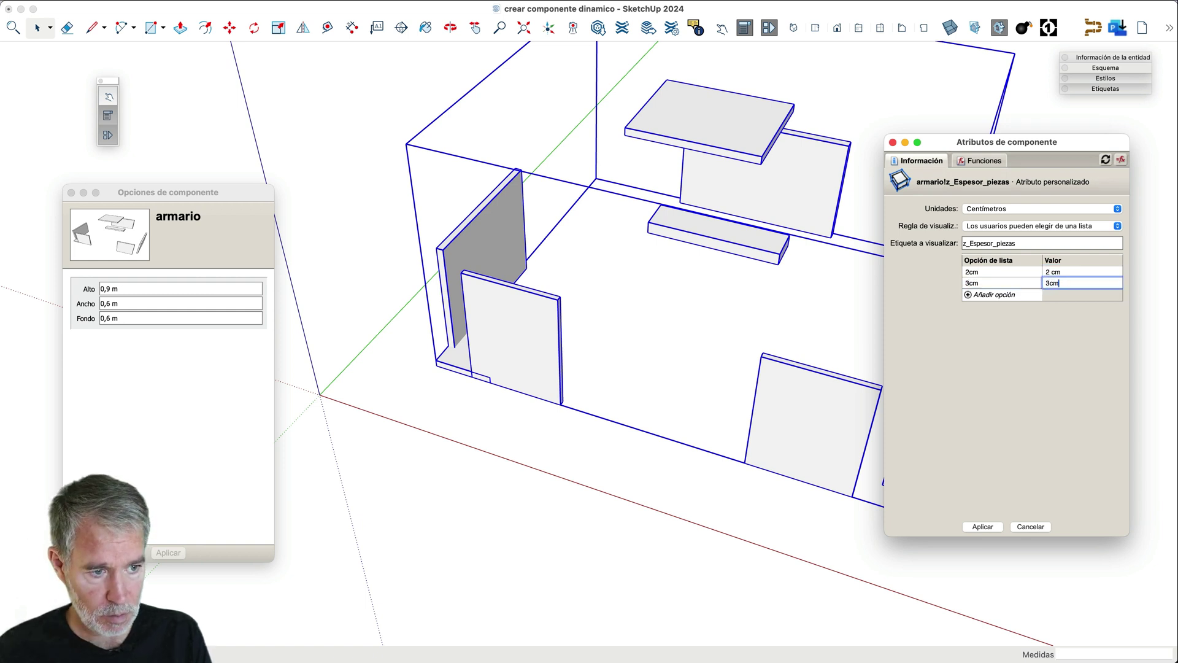
pyautogui.press('Return')
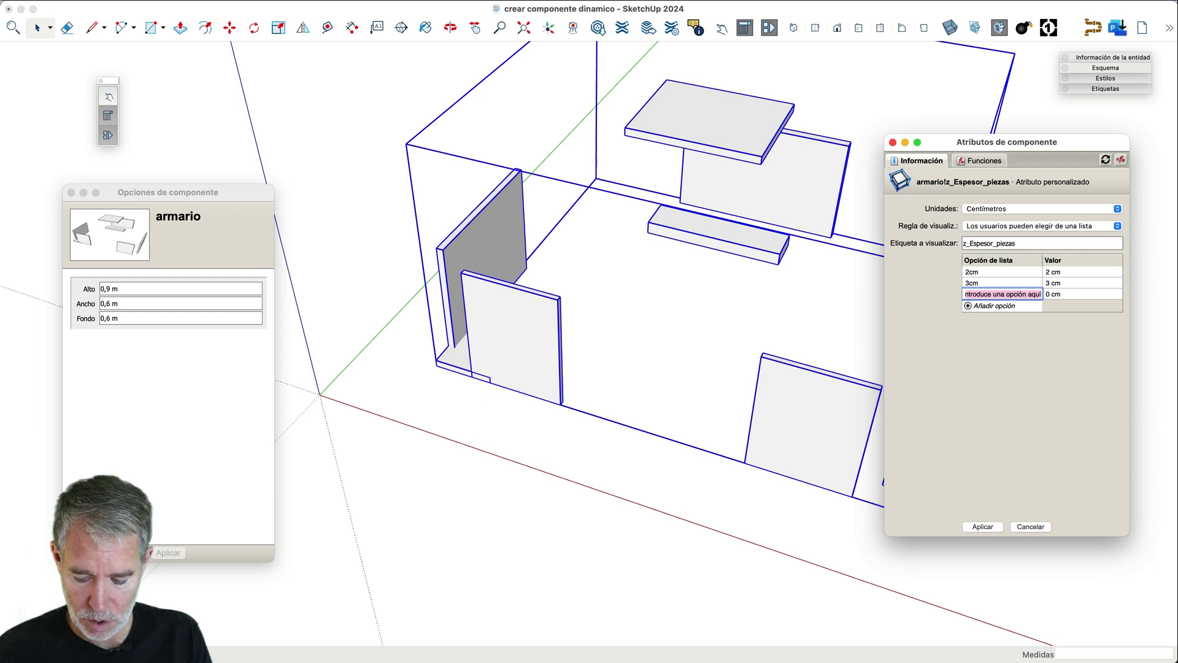
pyautogui.write('5cm')
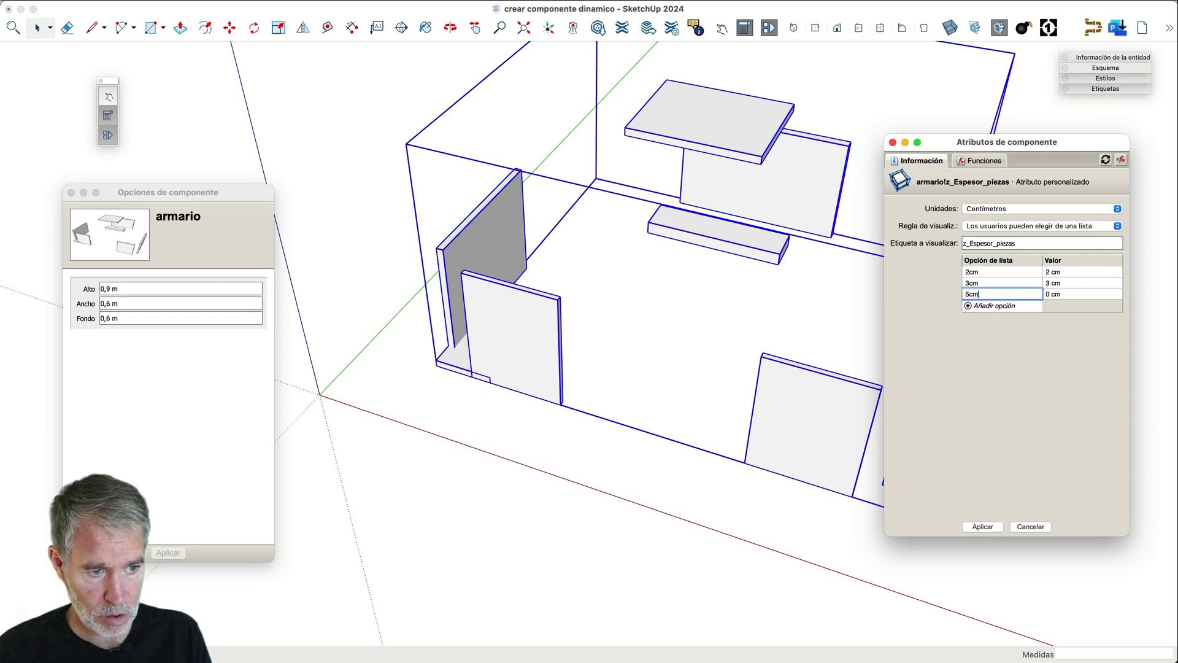
pyautogui.press('Tab')
pyautogui.write('5cm')
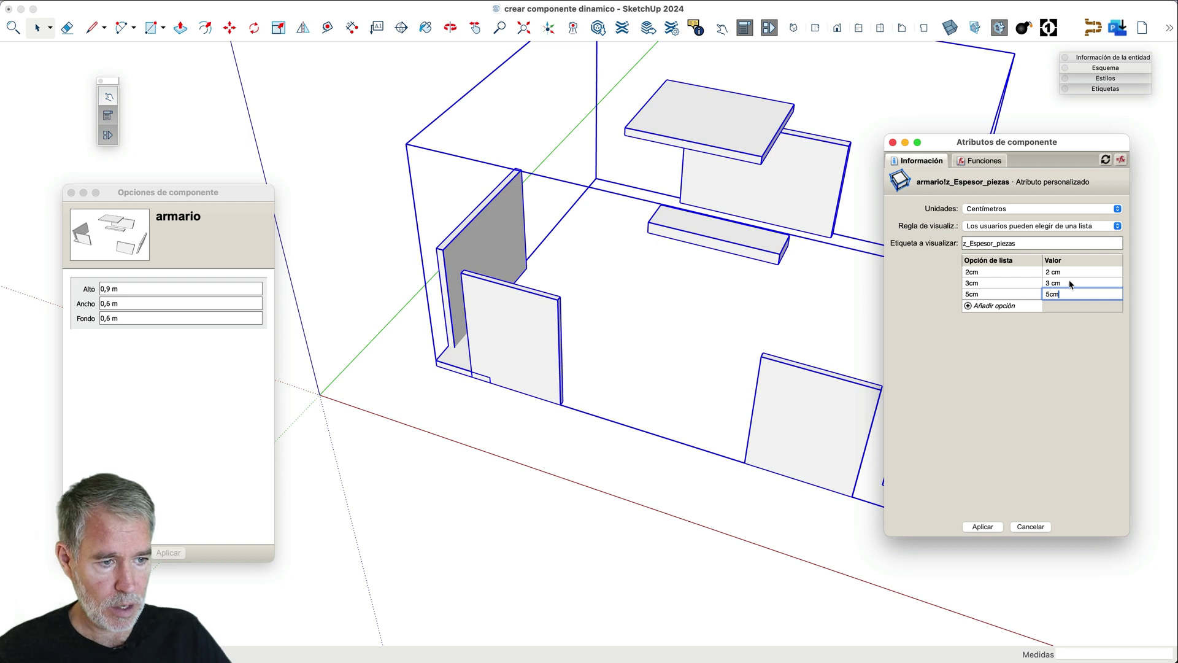
# - Insert a space in the option labels so they read 2 cm, 3 cm and 5 cm, and apply the z_Espesor_piezas settings
pyautogui.click(972, 274)
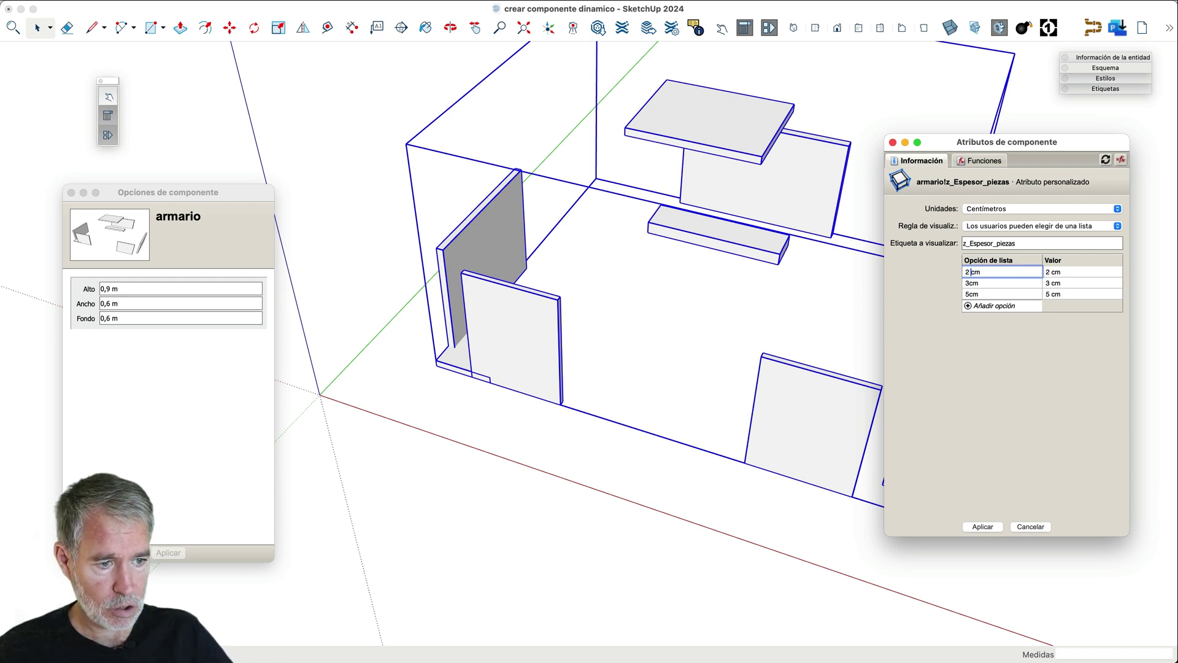
pyautogui.click(972, 286)
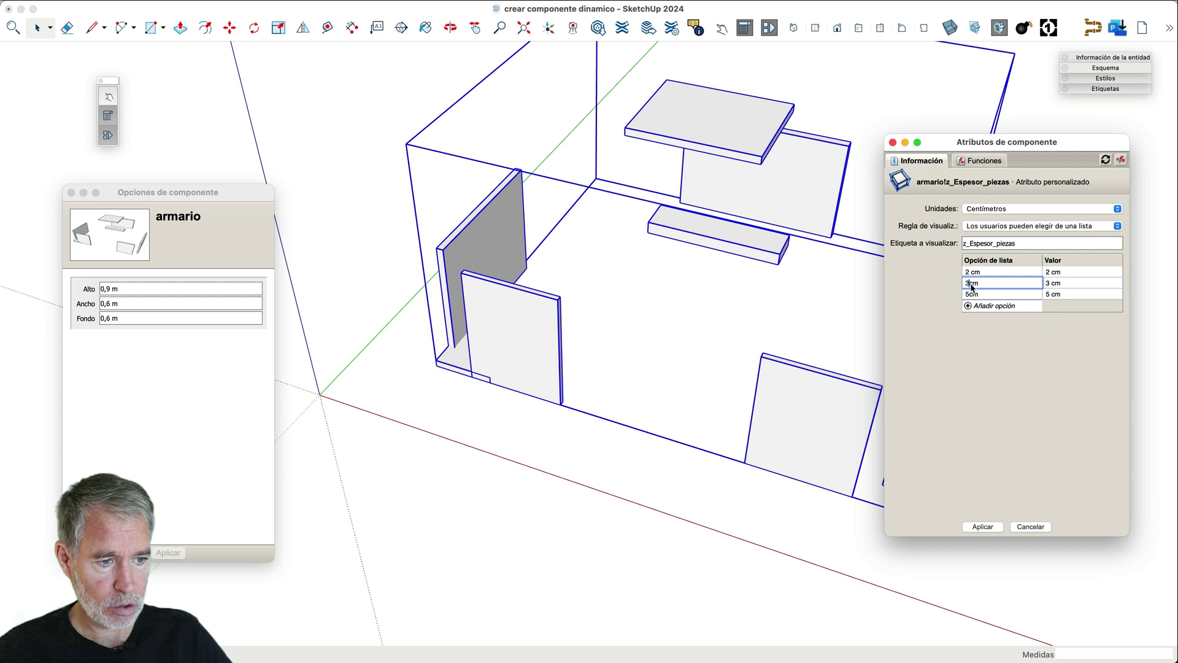
pyautogui.click(973, 297)
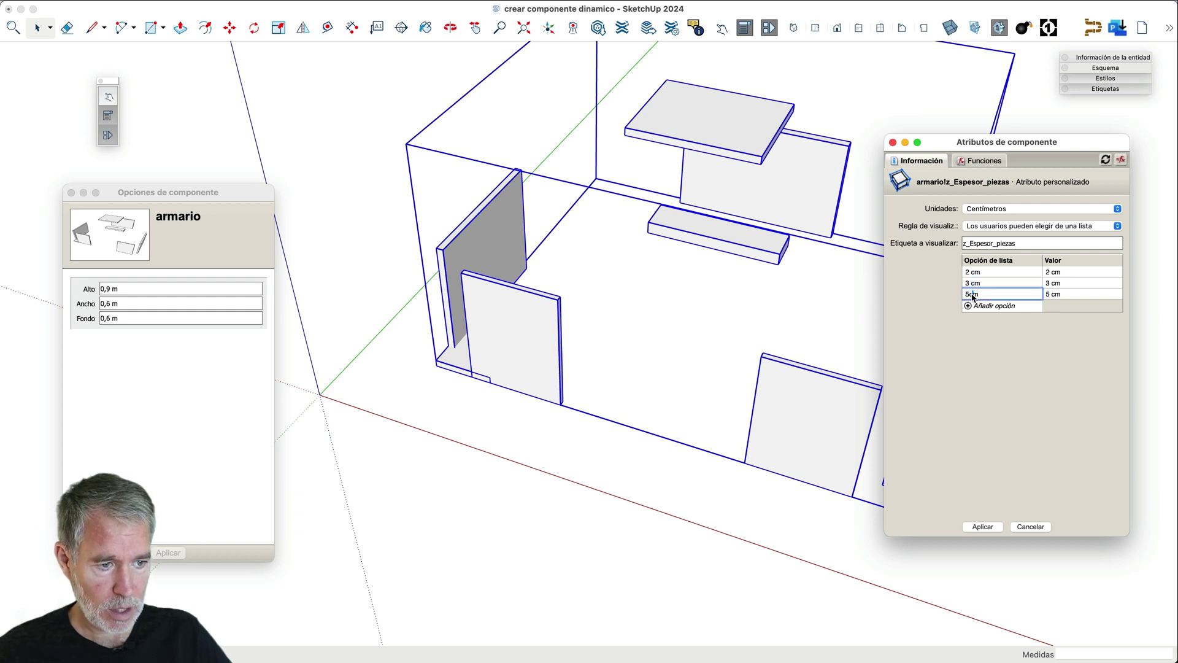
pyautogui.click(983, 314)
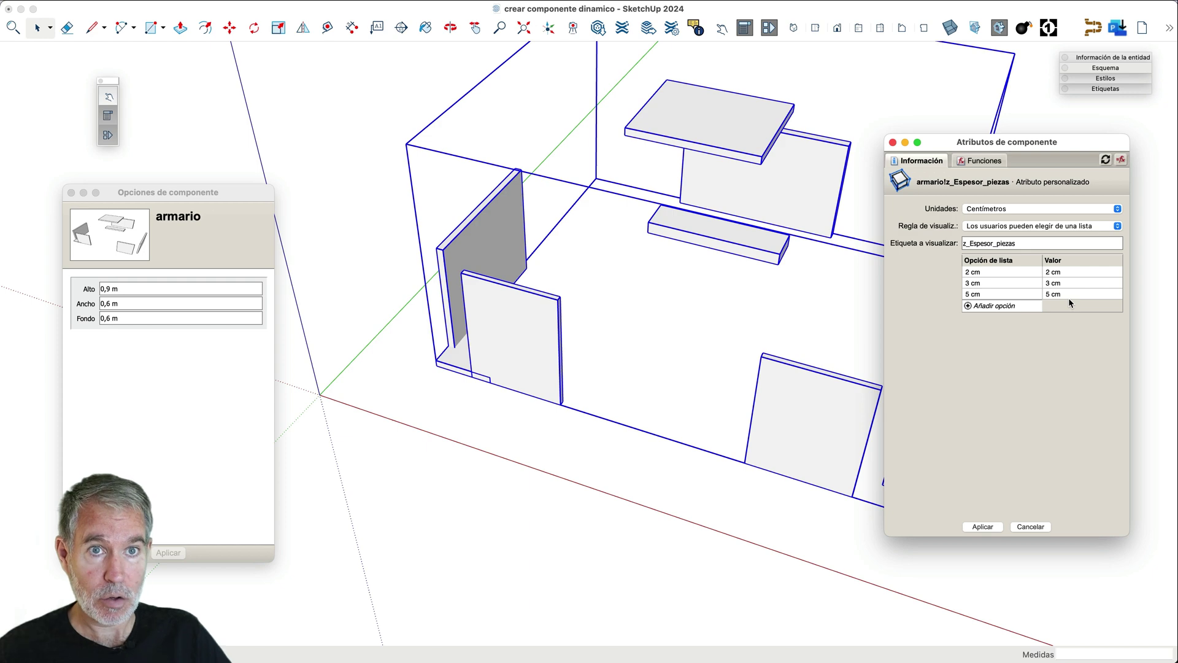
pyautogui.click(980, 525)
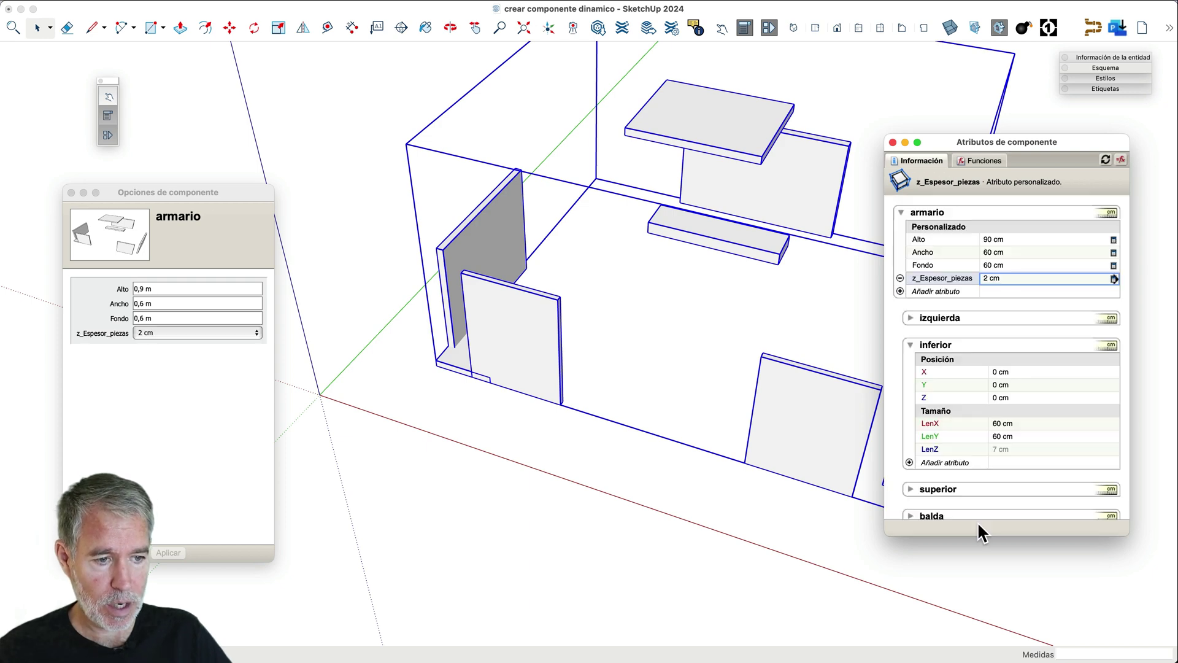
# - Choose 3 cm for z_Espesor_piezas in the armario's component options and apply it
pyautogui.click(166, 333)
pyautogui.click(165, 332)
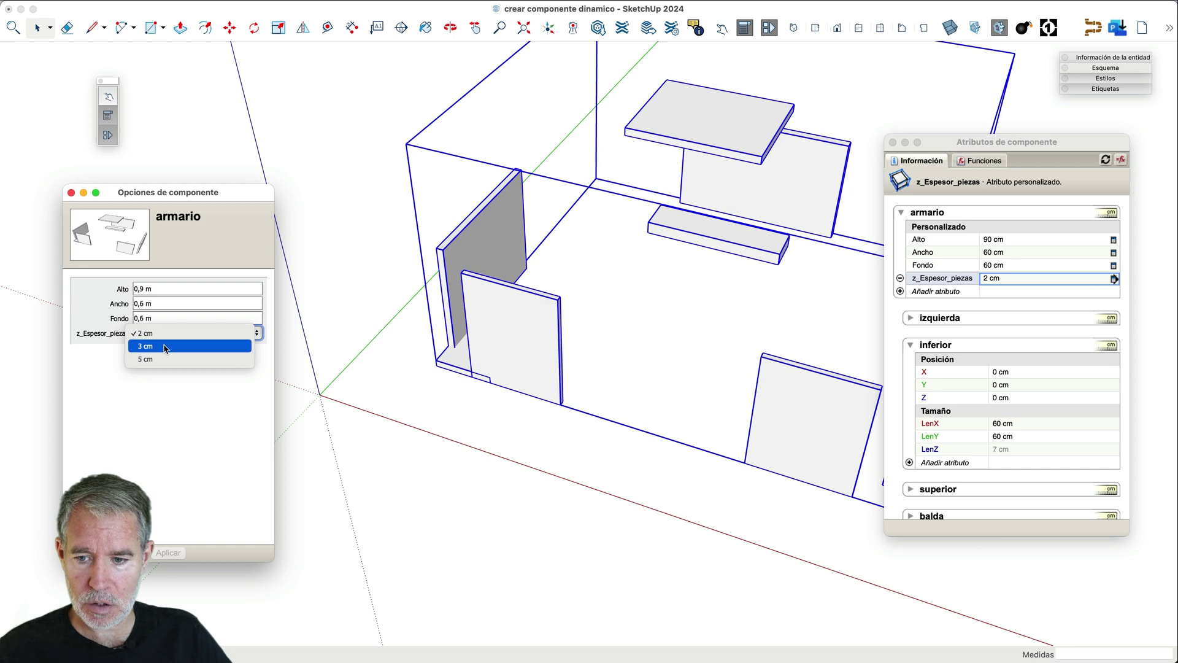
pyautogui.click(165, 347)
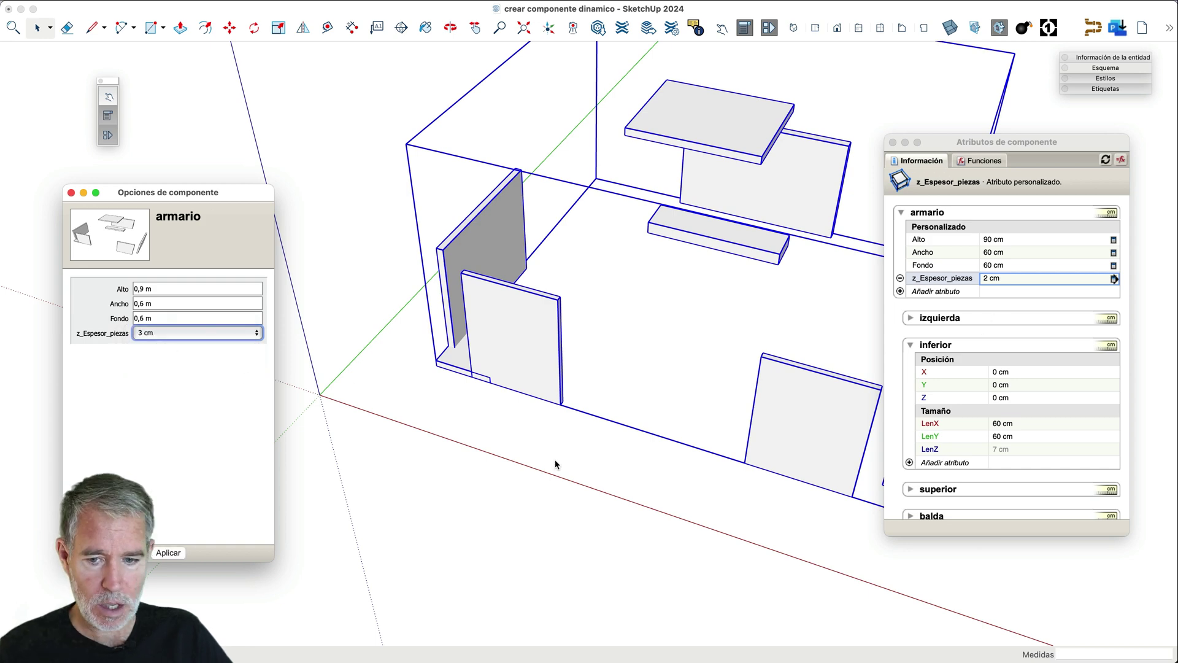
pyautogui.click(175, 553)
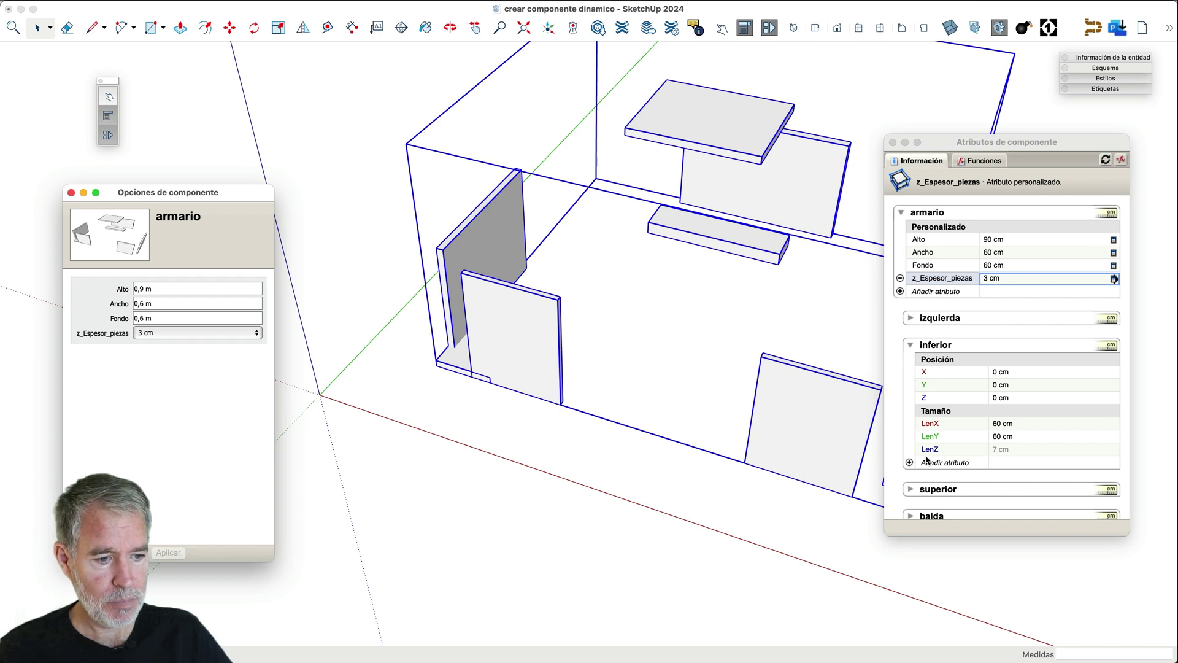
# - Set the inferior panel's LenZ size attribute to the formula =armario!z_Espesor_piezas and check its thickness in the model
pyautogui.click(1011, 448)
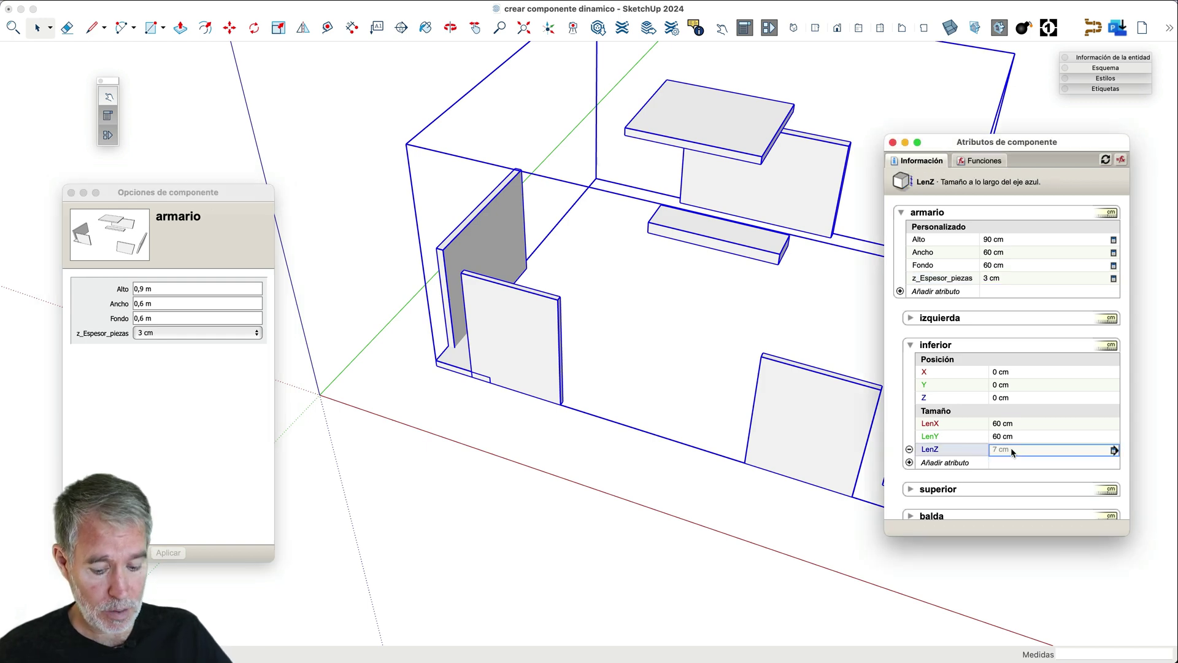
pyautogui.write('=')
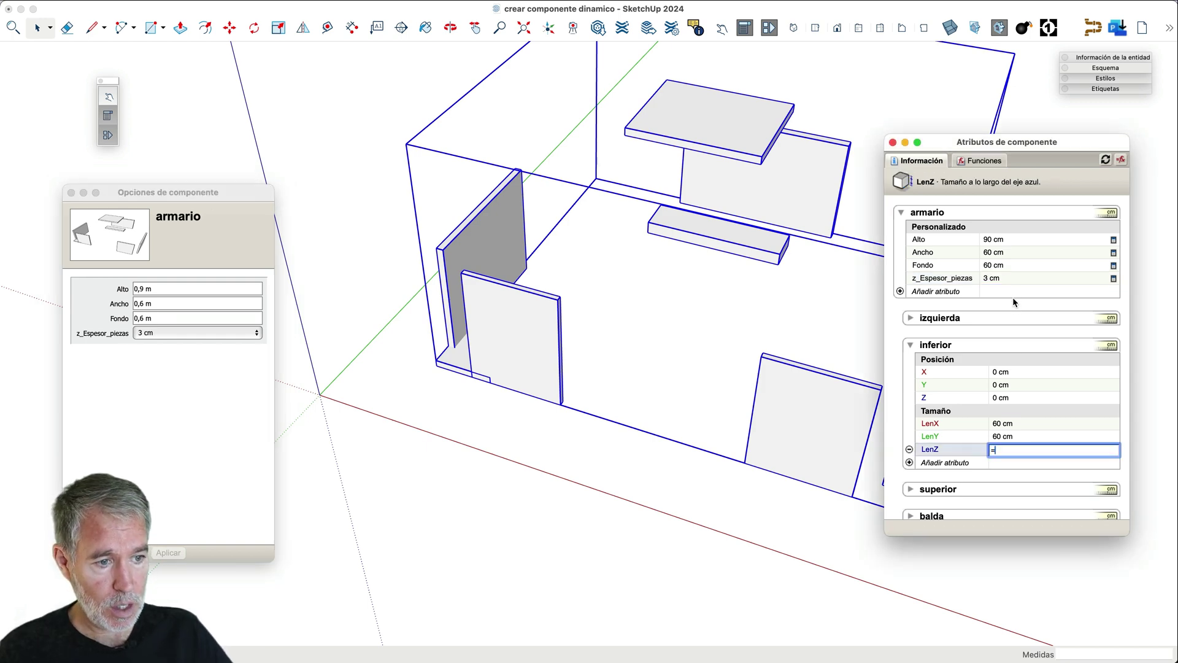
pyautogui.click(1014, 275)
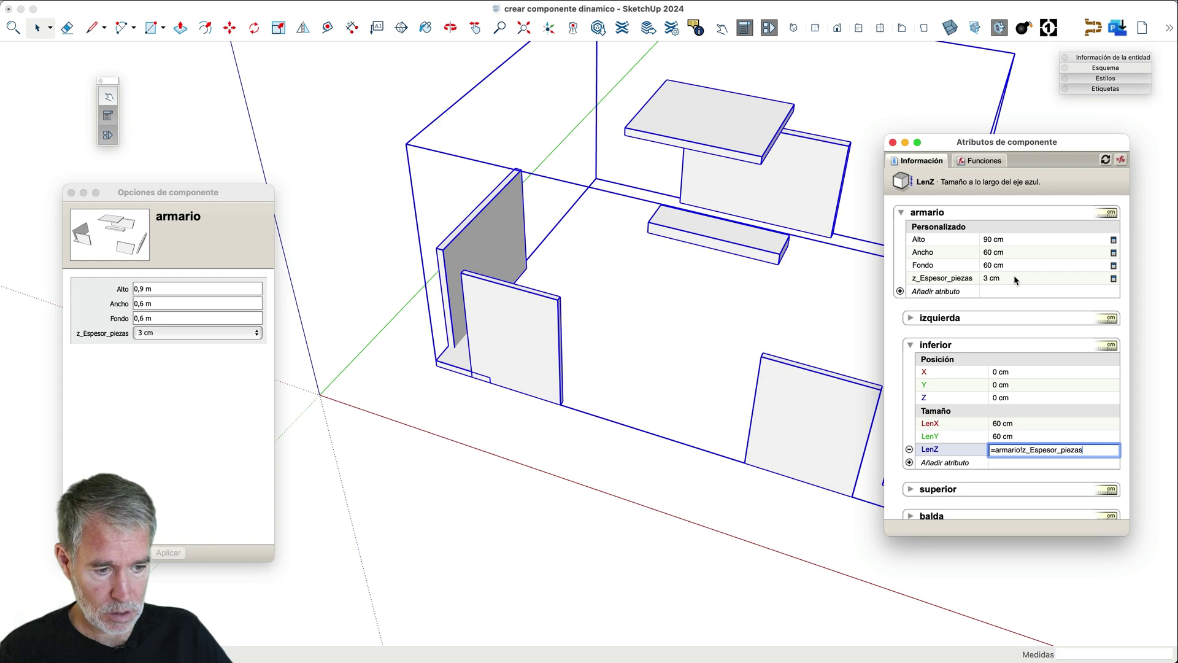
pyautogui.press('Return')
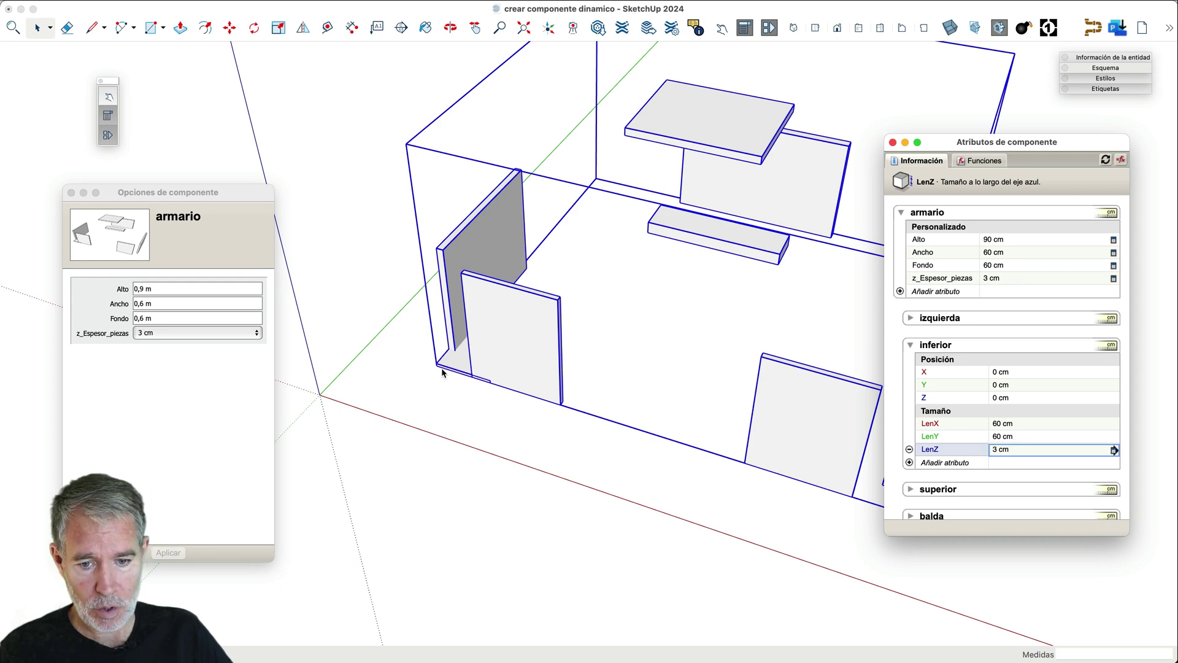
pyautogui.scroll(8, 442, 372)
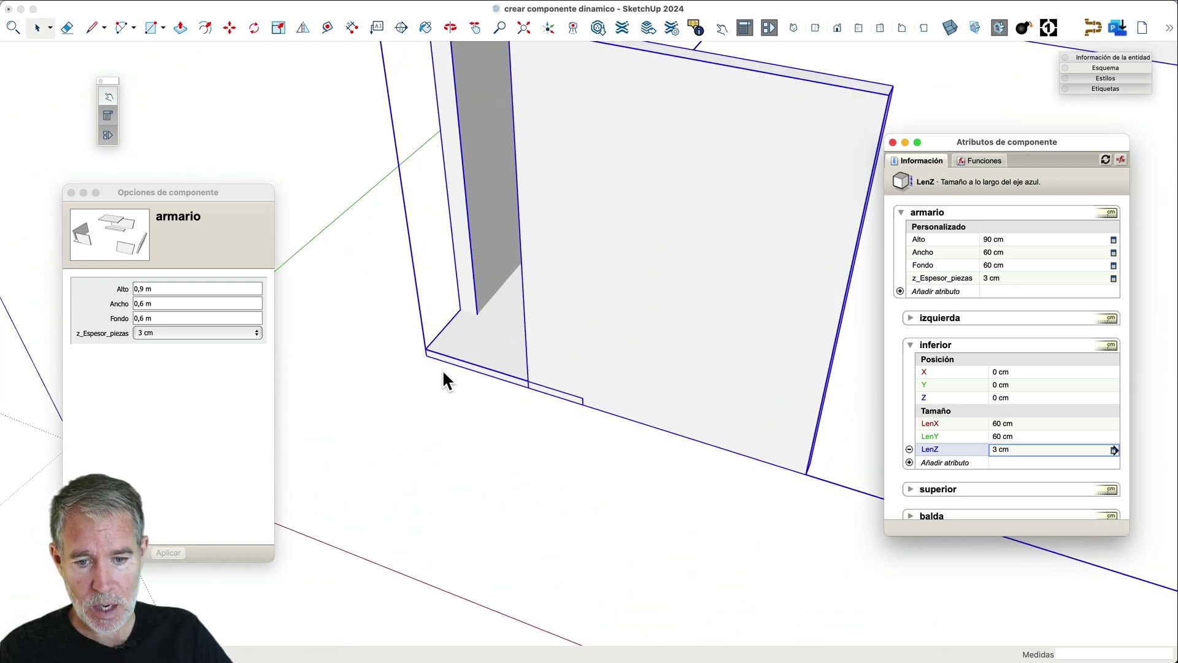
pyautogui.scroll(-8, 442, 369)
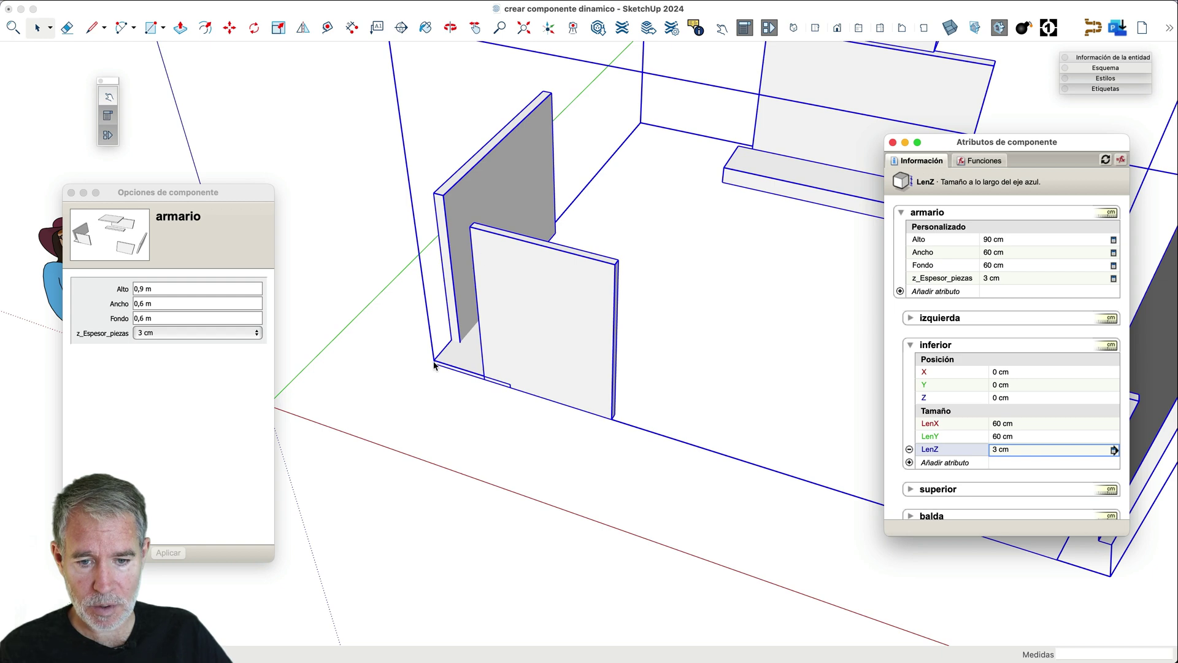
pyautogui.scroll(-5, 561, 394)
pyautogui.scroll(2, 561, 394)
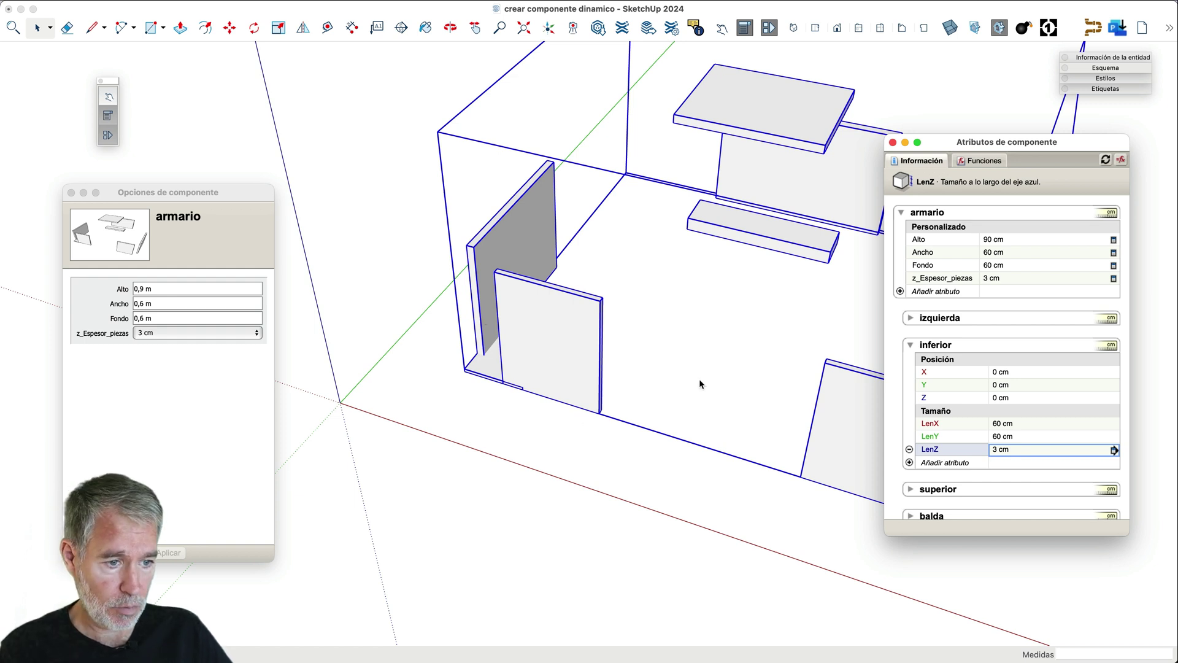
# - Collapse the inferior panel's attributes and add the full Posición and Tamaño attribute groups to the izquierda panel
pyautogui.click(911, 346)
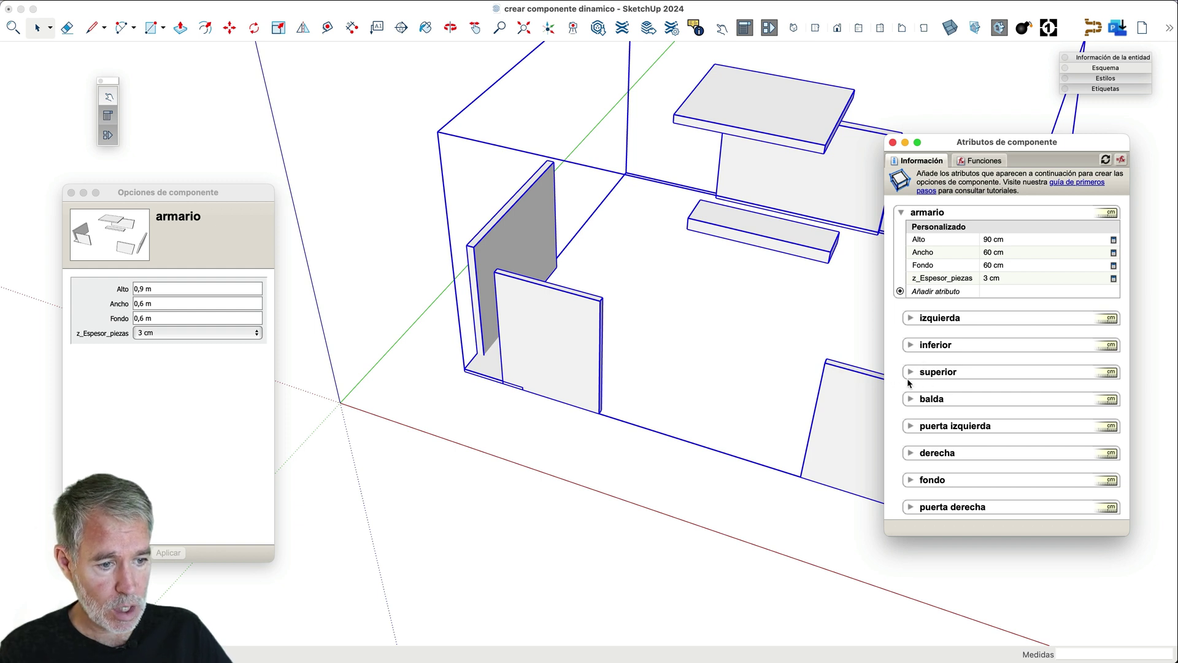
pyautogui.scroll(-2, 910, 386)
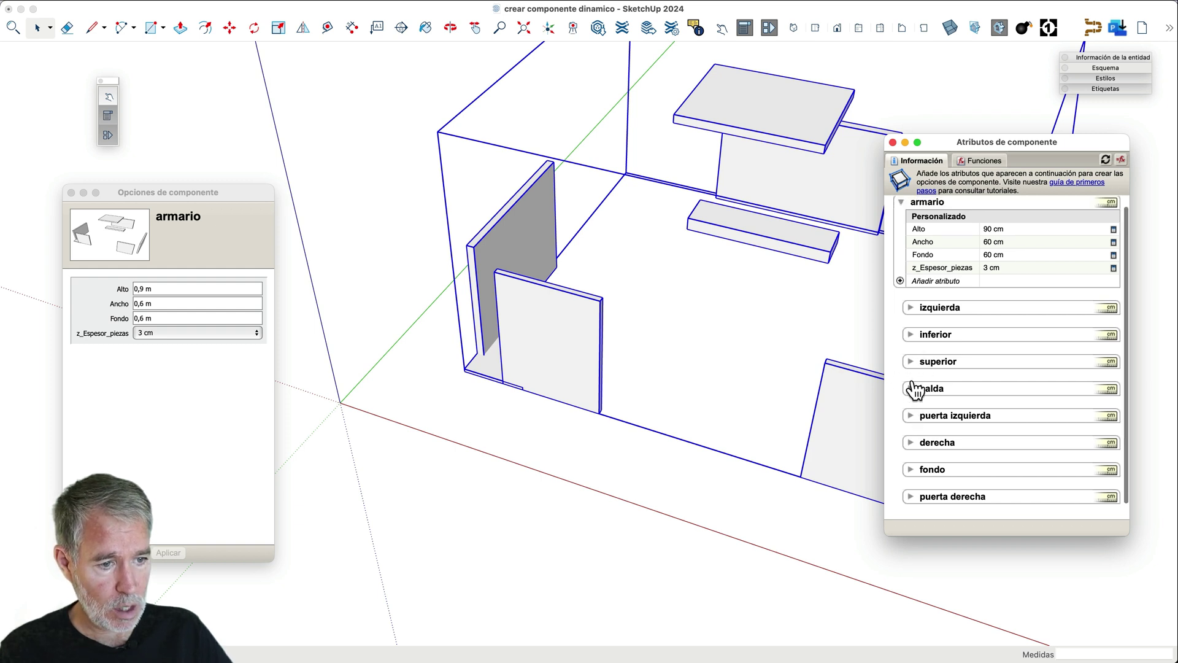
pyautogui.click(911, 307)
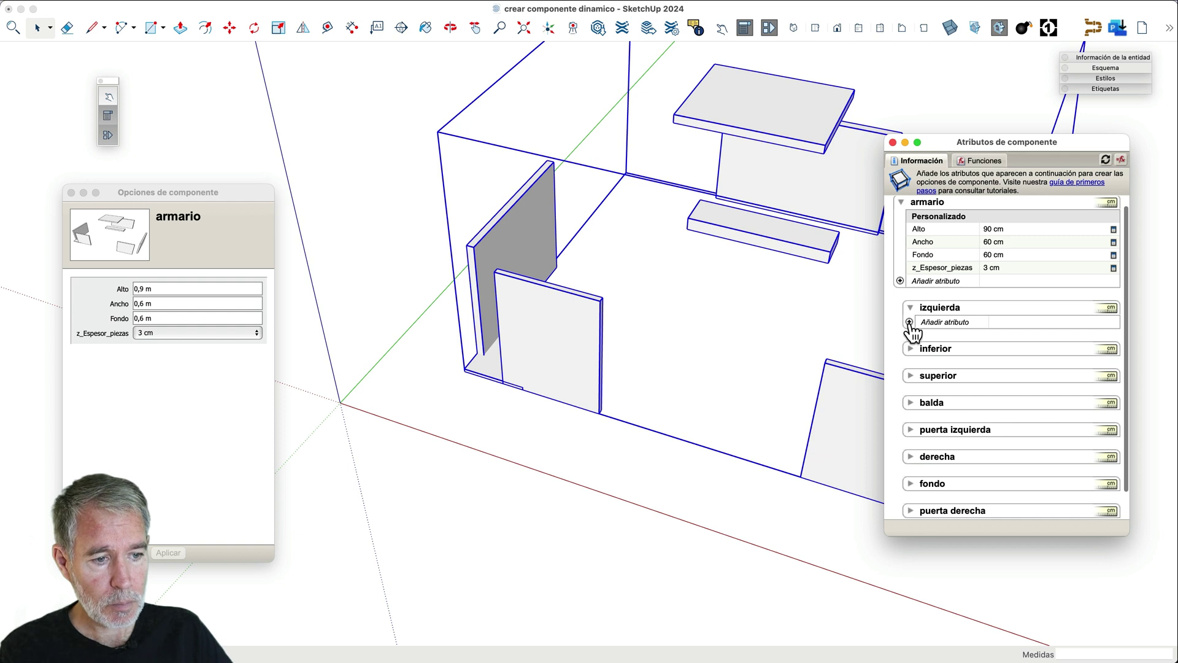
pyautogui.click(910, 322)
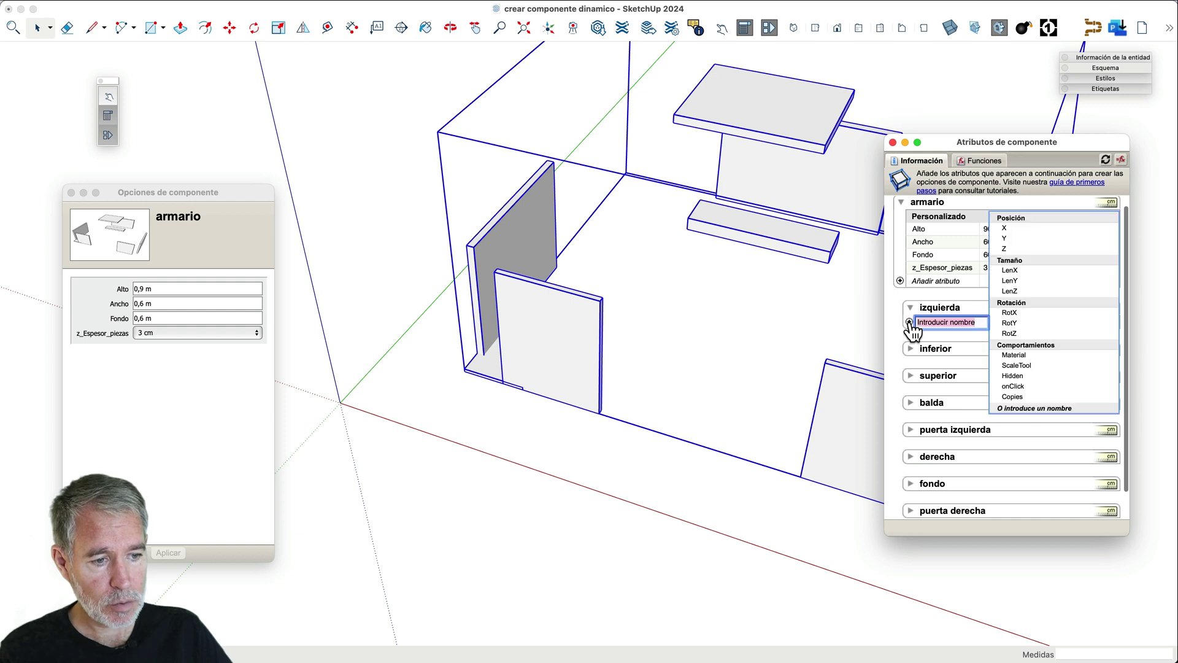
pyautogui.click(1014, 219)
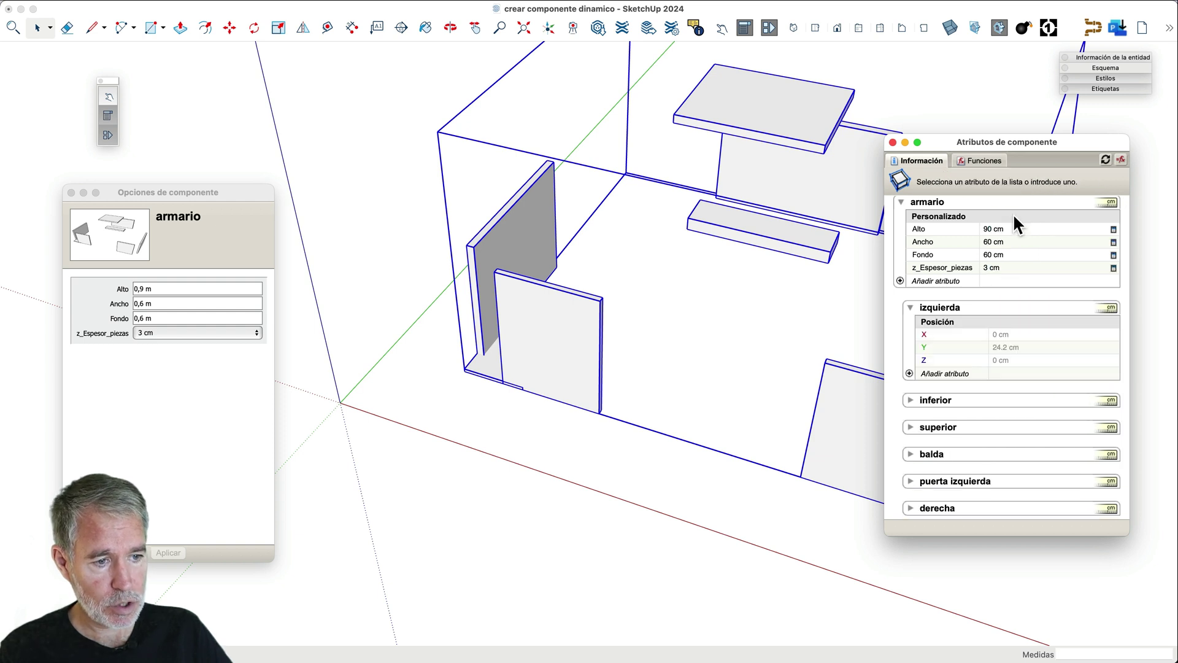
pyautogui.click(909, 374)
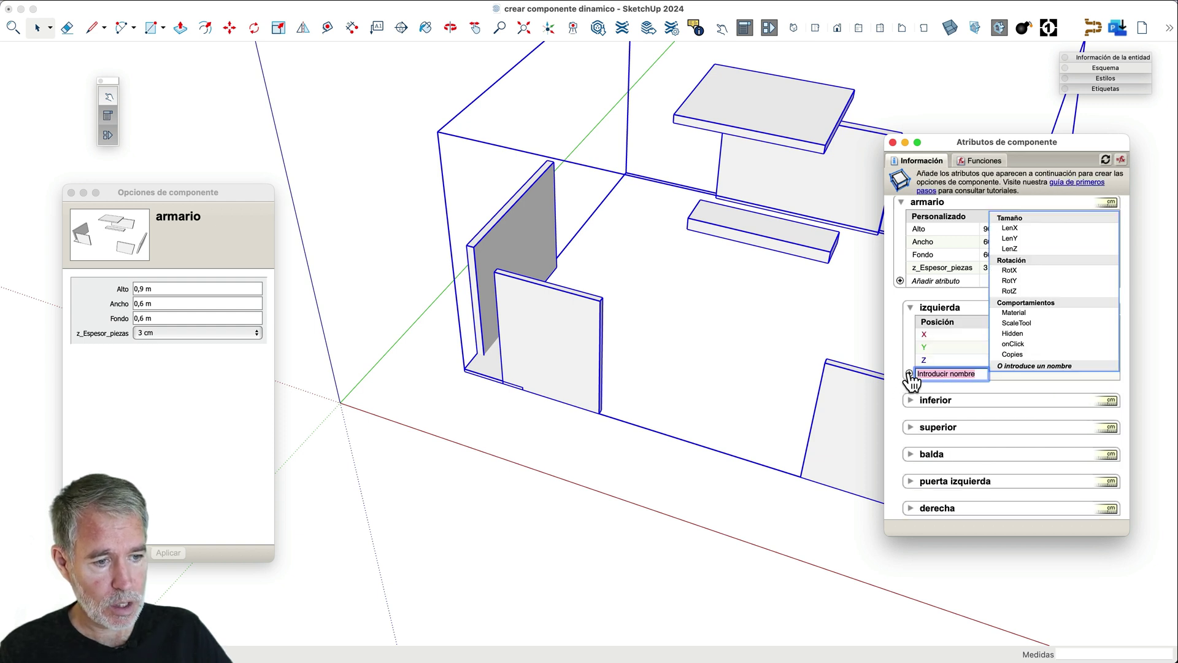
pyautogui.click(1022, 229)
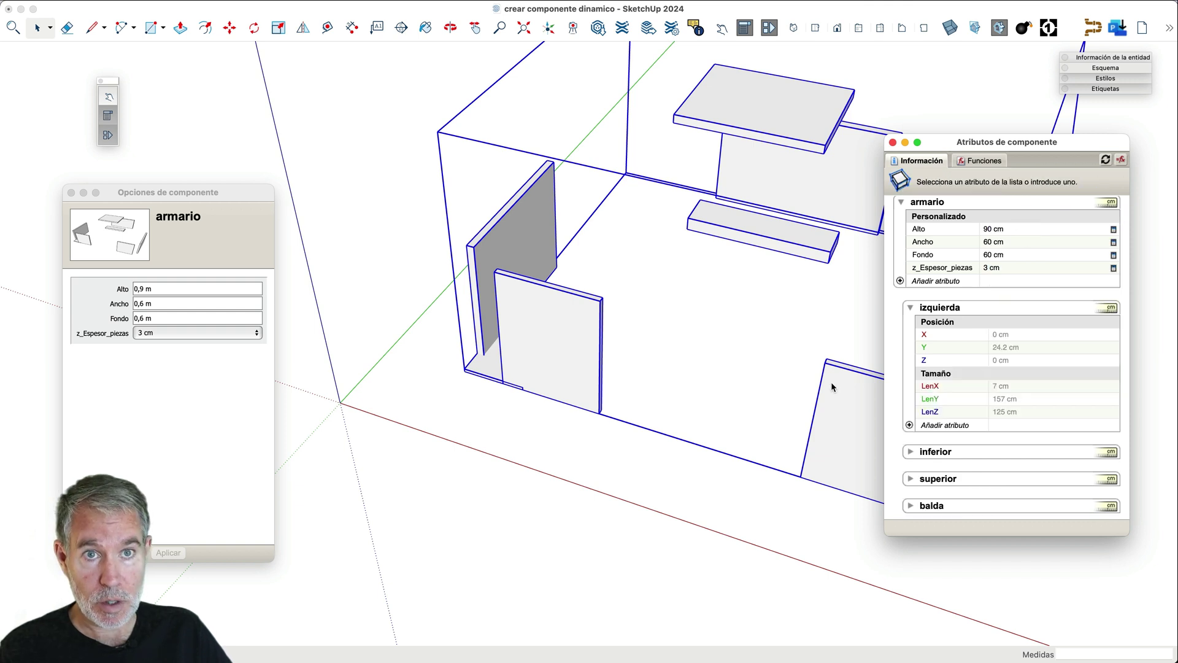
# - Set the izquierda panel's X position attribute to the formula =0
pyautogui.click(1014, 333)
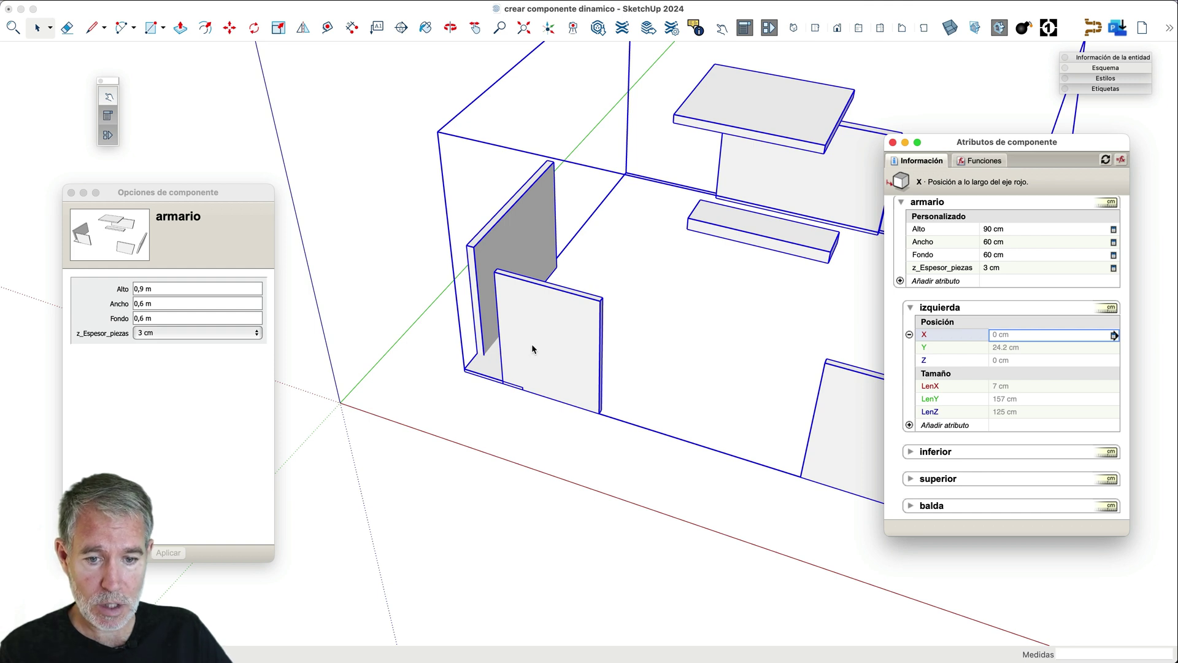
pyautogui.click(1007, 335)
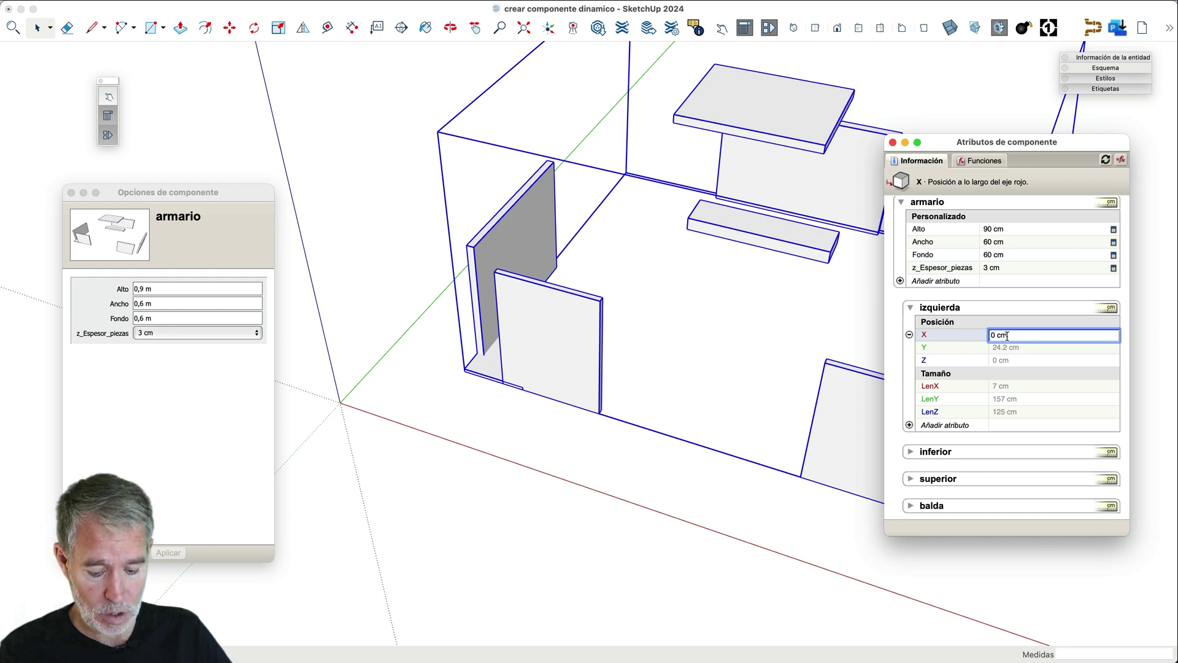
pyautogui.press('BackSpace')
pyautogui.press('BackSpace')
pyautogui.press('BackSpace')
pyautogui.press('BackSpace')
pyautogui.write('=0')
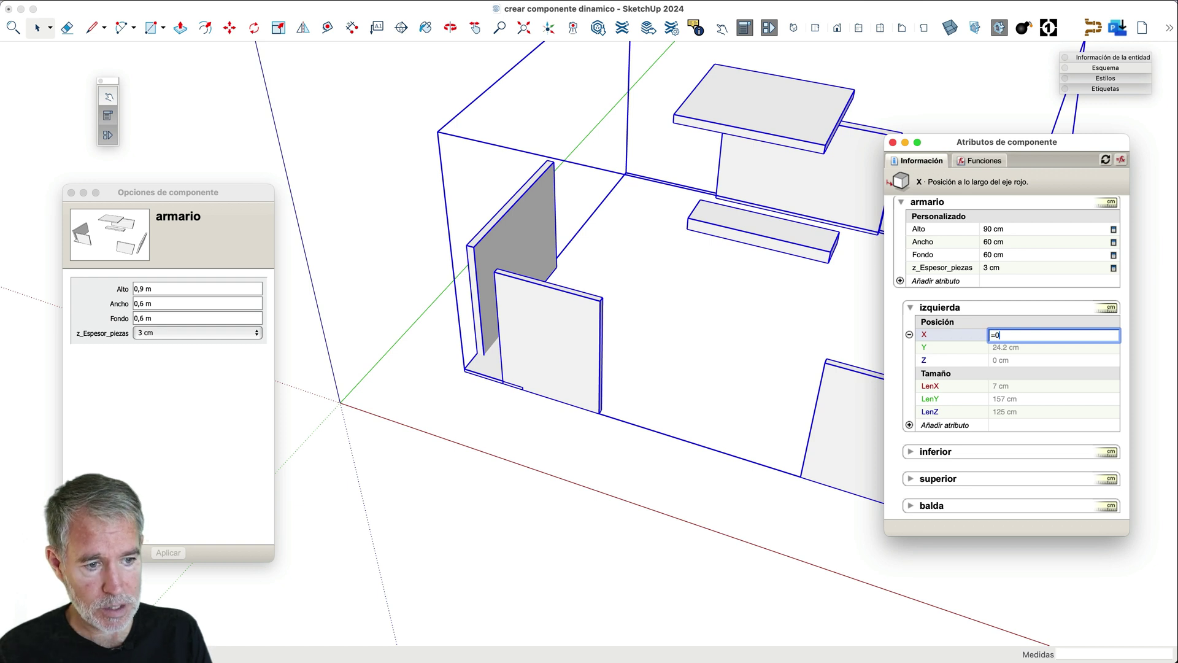
pyautogui.press('Escape')
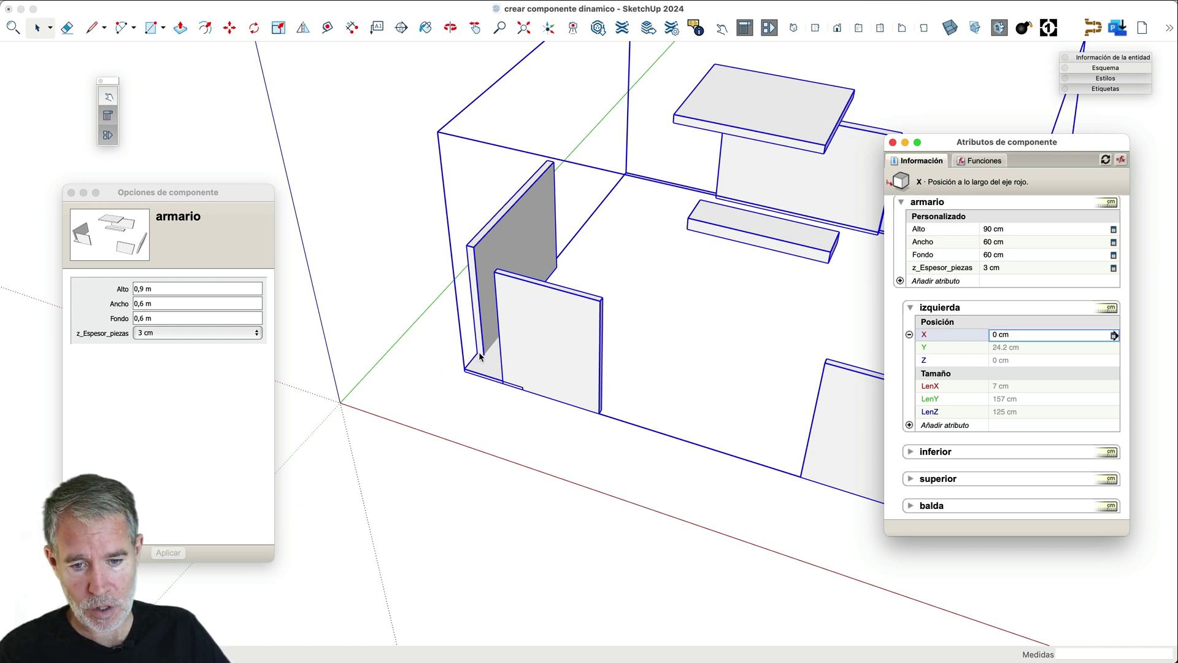
# - Set the izquierda panel's Y position attribute to the formula =0 and check its front corner in the model
pyautogui.click(1011, 346)
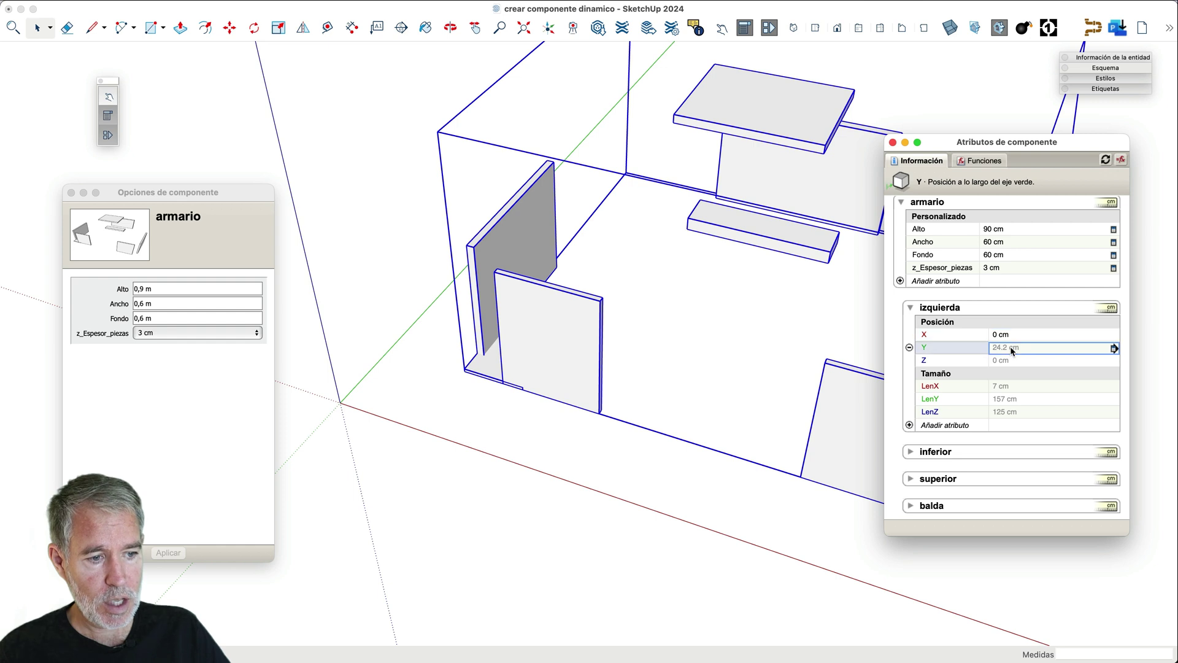
pyautogui.moveTo(1040, 347); pyautogui.dragTo(990, 347)
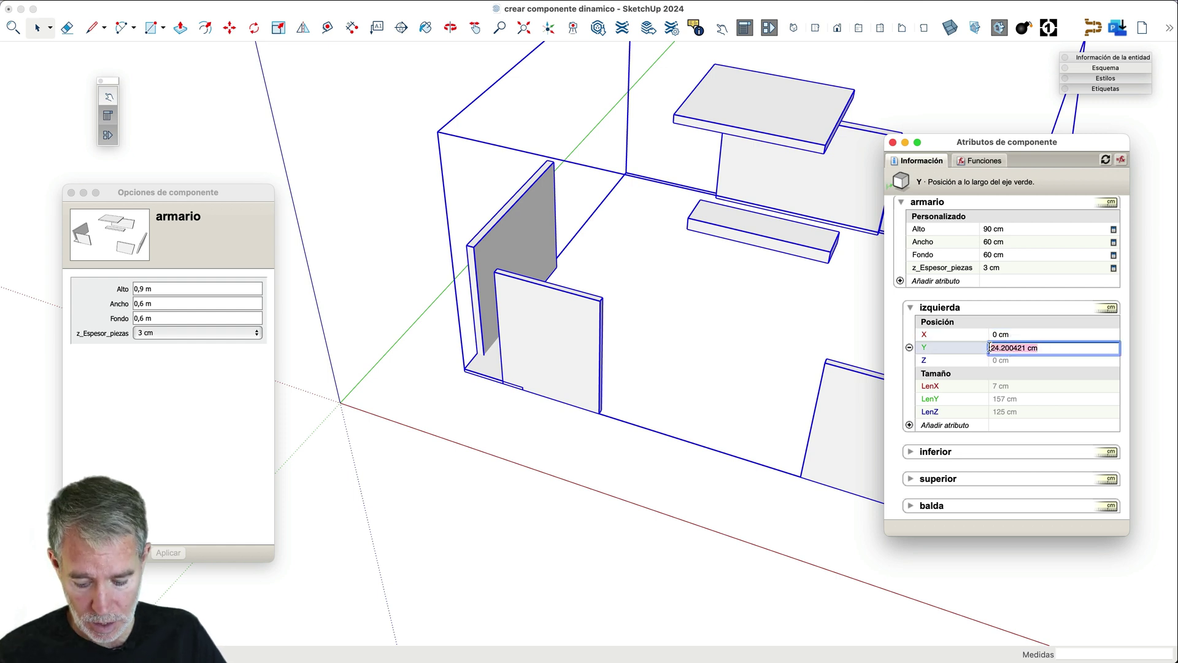
pyautogui.write('=')
pyautogui.press('Return')
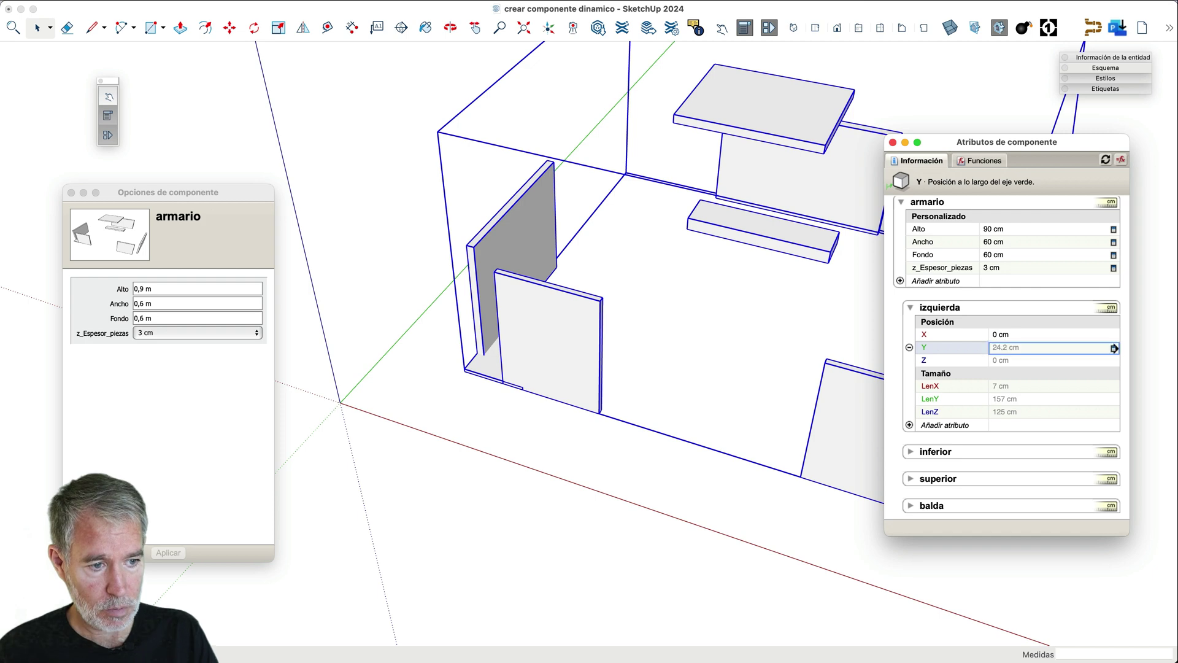
pyautogui.click(1114, 348)
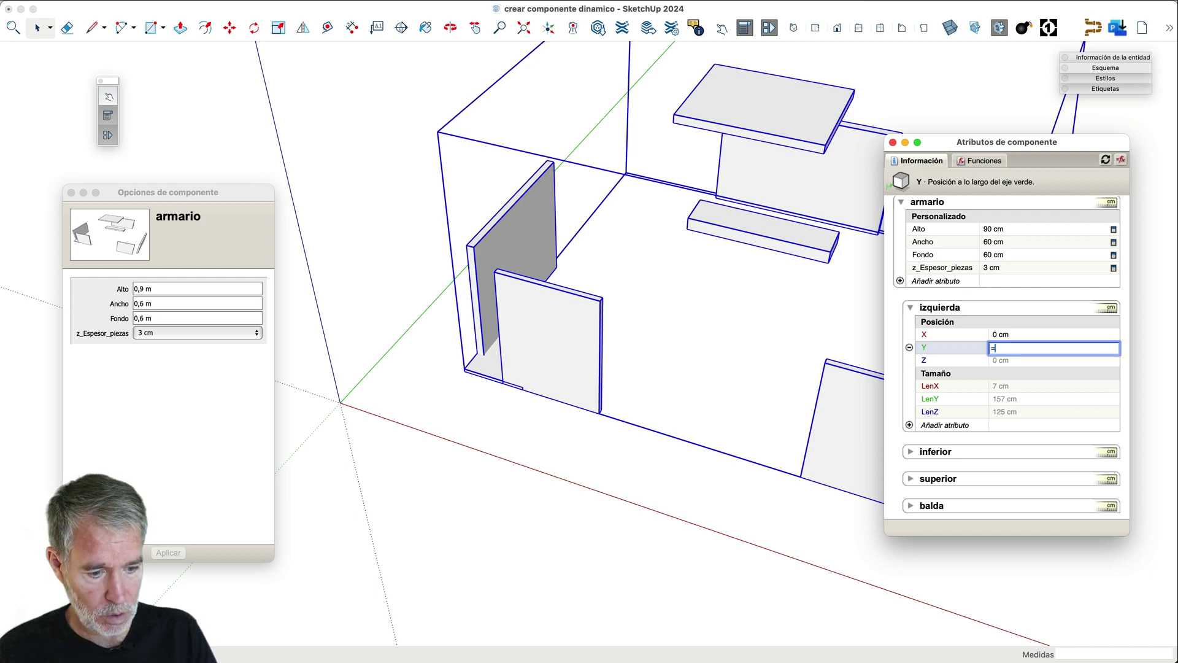
pyautogui.write('0')
pyautogui.press('Return')
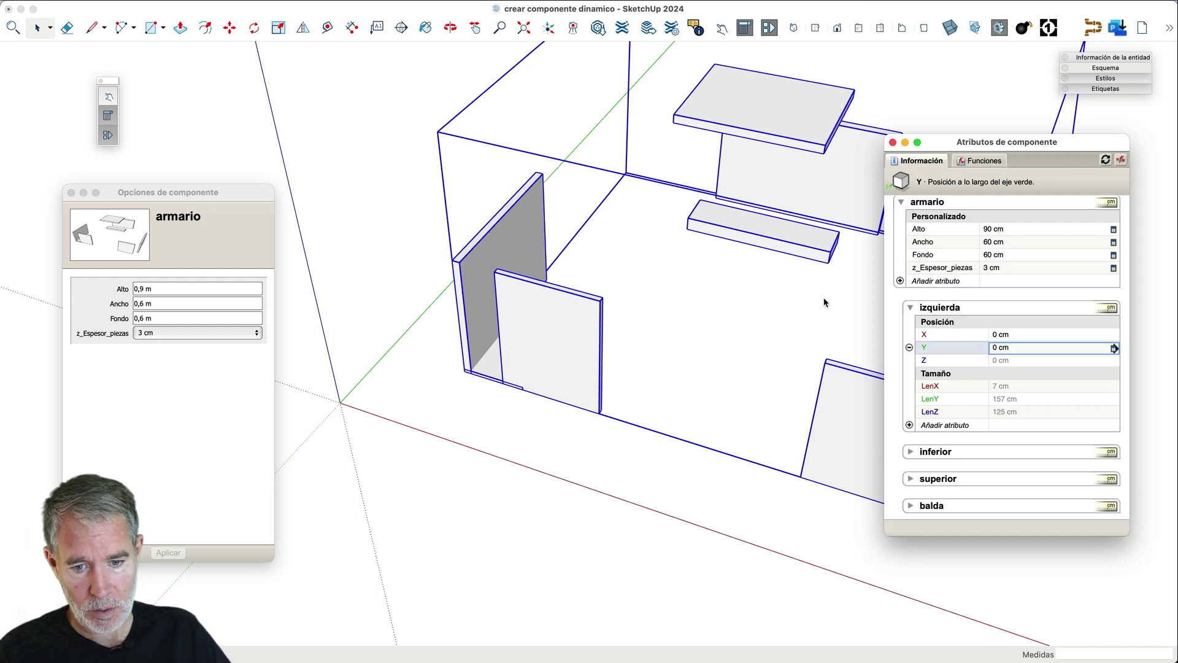
pyautogui.scroll(5, 472, 376)
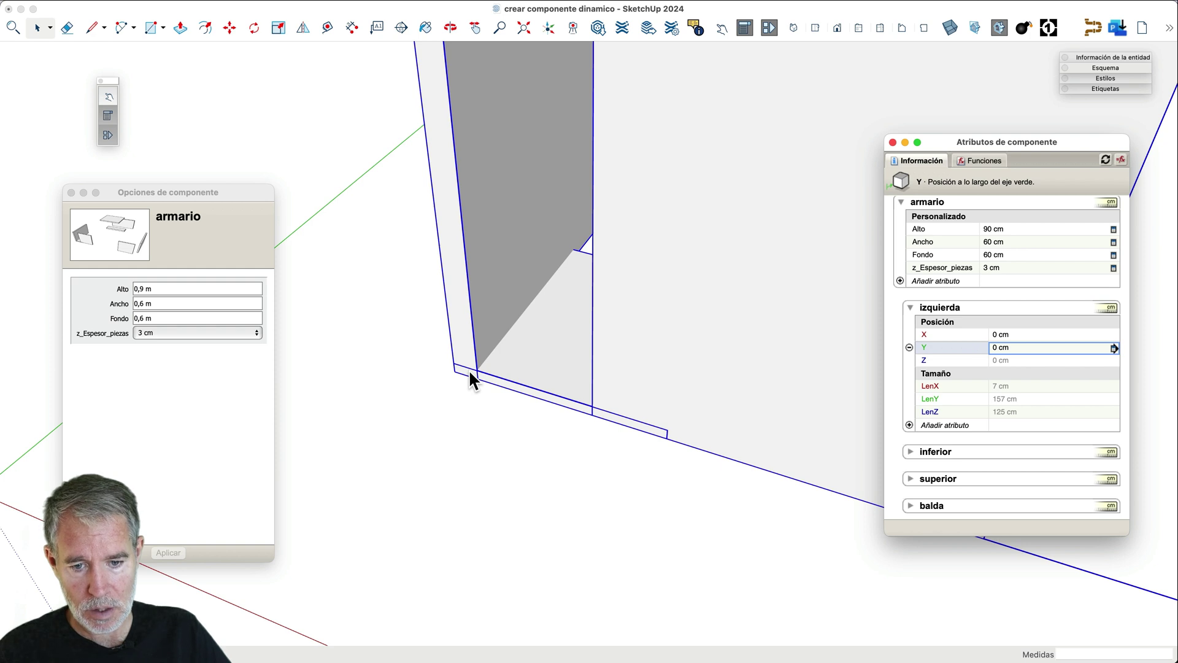
pyautogui.click(471, 376)
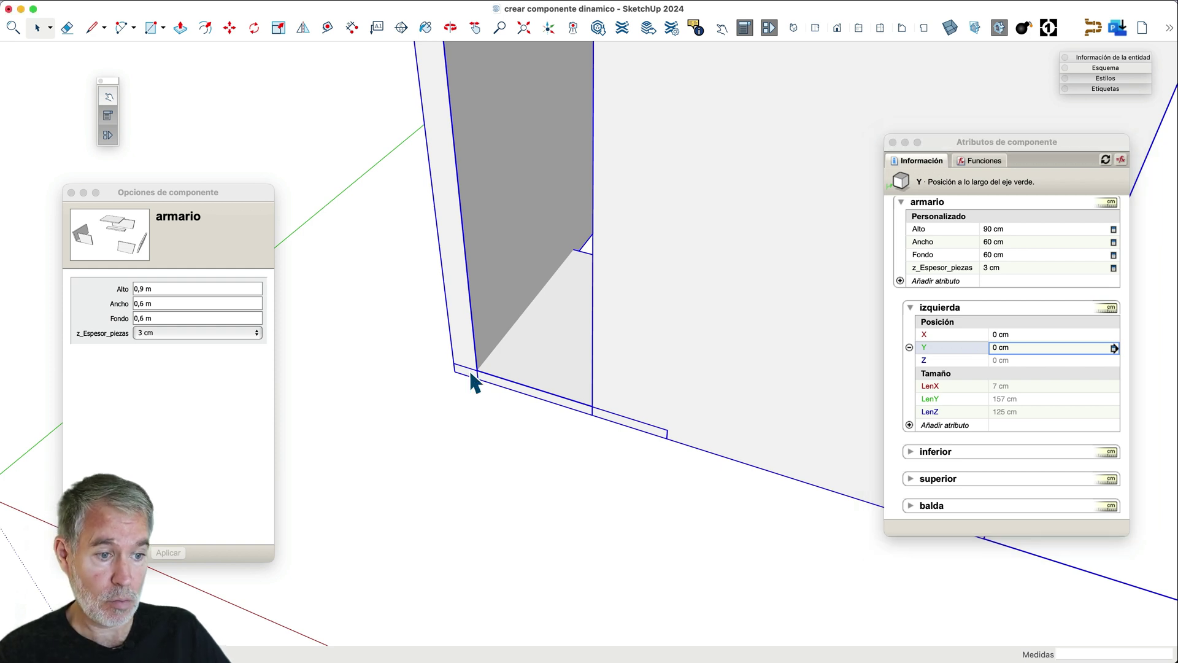
# - Set the izquierda panel's Z position attribute to the formula =armario!z_Espesor_piezas and check how it sits on the inferior panel
pyautogui.click(1007, 362)
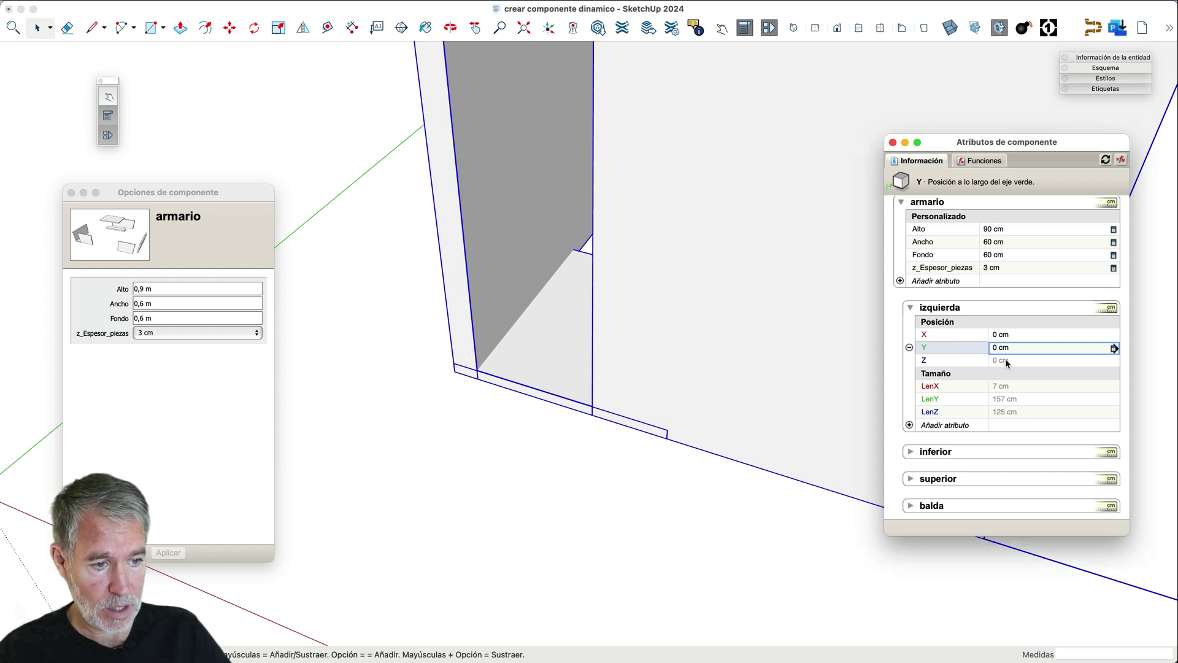
pyautogui.click(1006, 359)
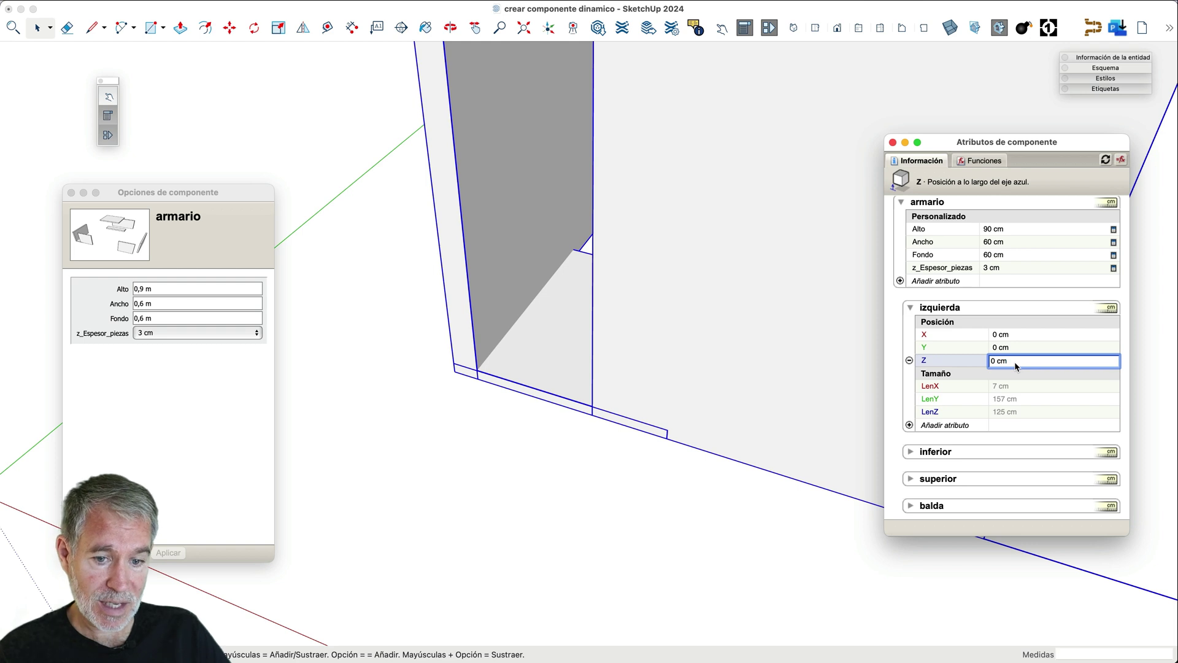
pyautogui.press('BackSpace')
pyautogui.press('BackSpace')
pyautogui.press('BackSpace')
pyautogui.press('BackSpace')
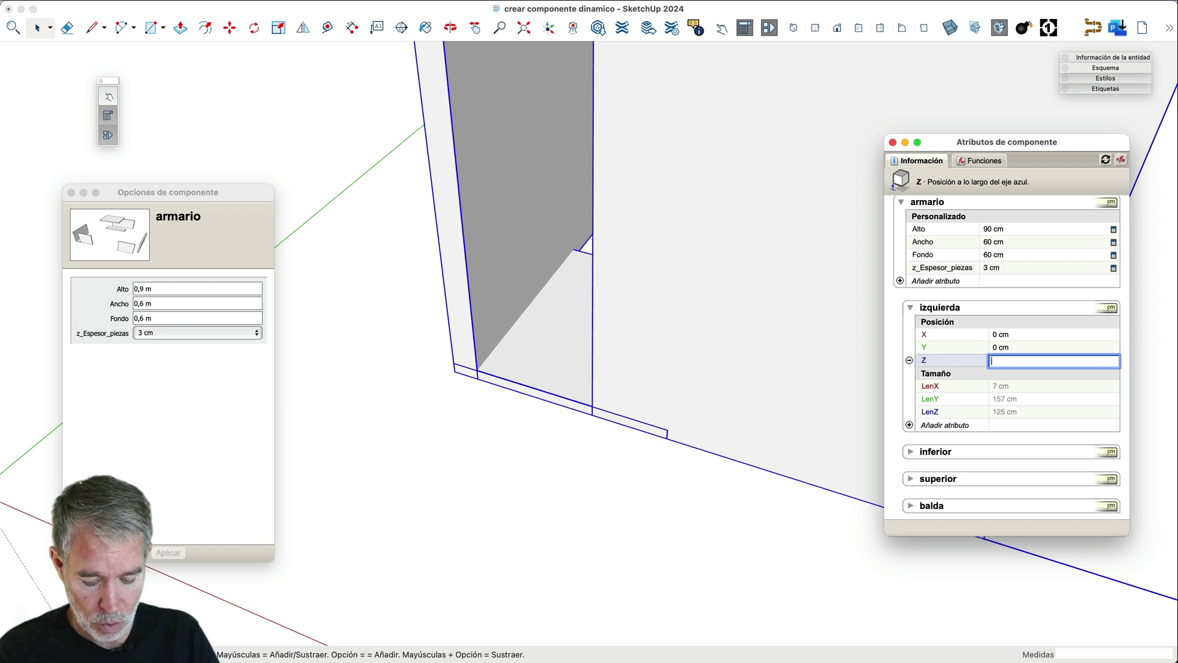
pyautogui.write('=')
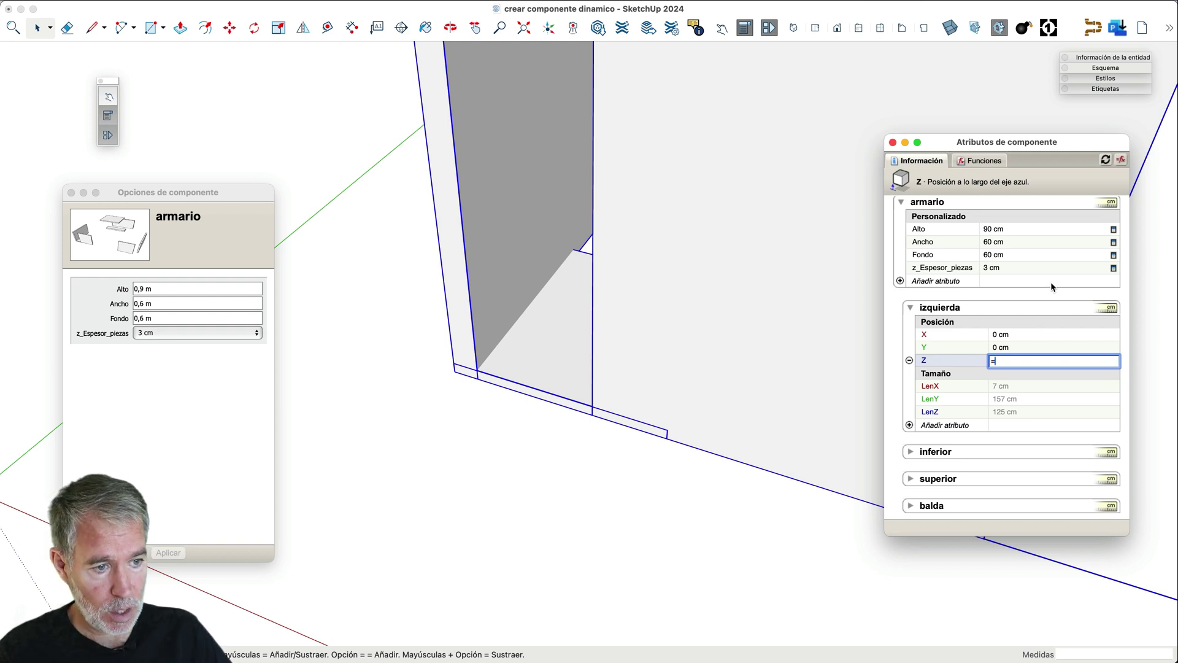
pyautogui.click(1020, 264)
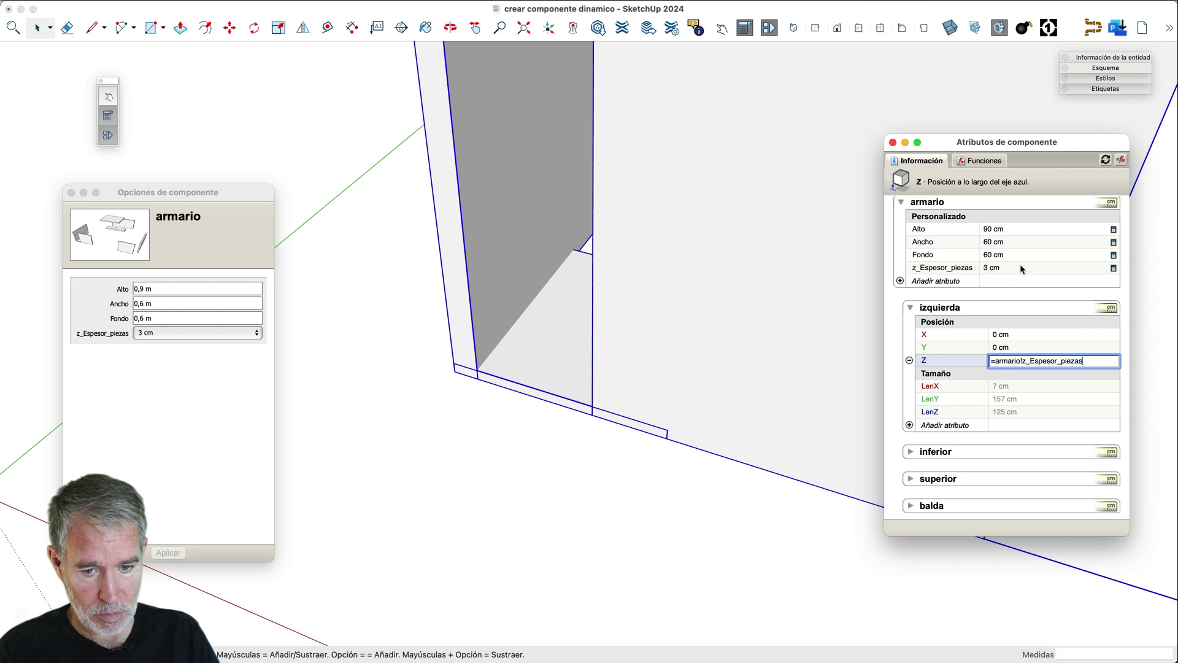
pyautogui.press('Return')
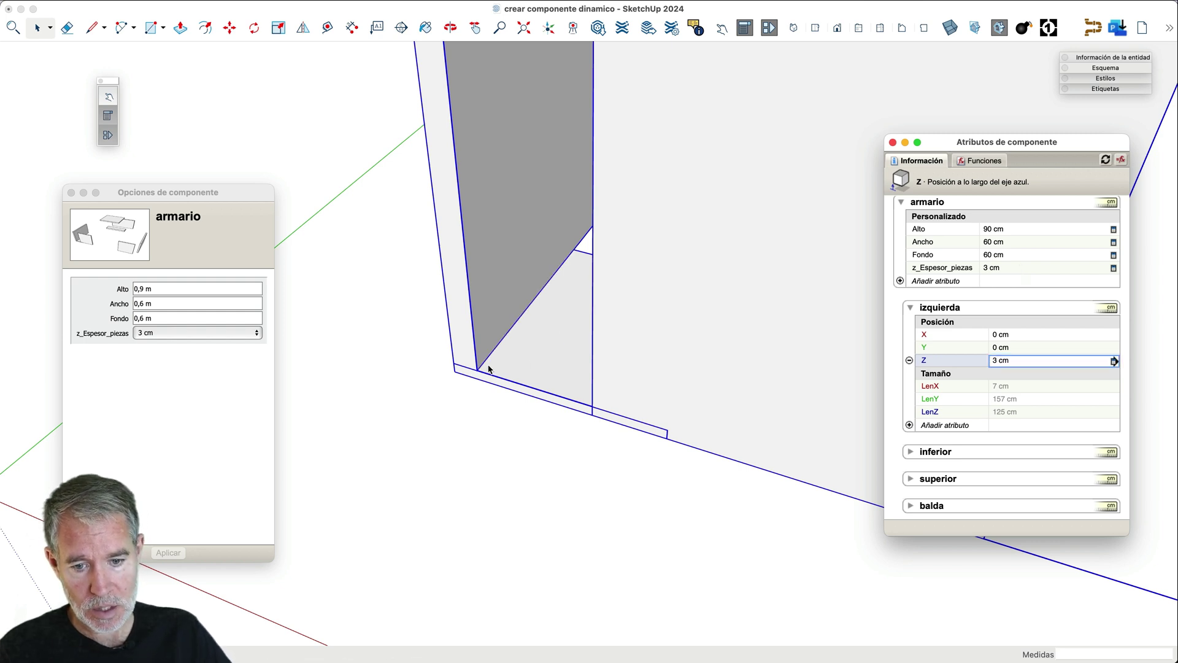
pyautogui.scroll(3, 486, 370)
pyautogui.scroll(-3, 487, 370)
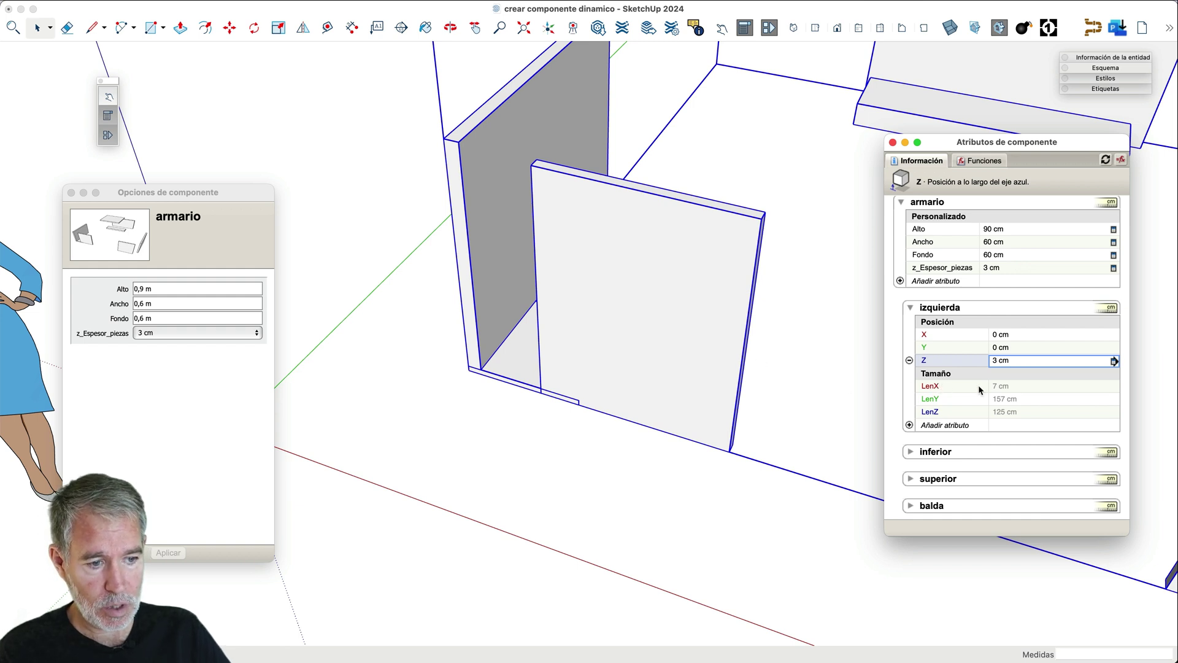
# - Set the izquierda panel's LenX size attribute to the formula =armario!z_Espesor_piezas
pyautogui.click(1004, 388)
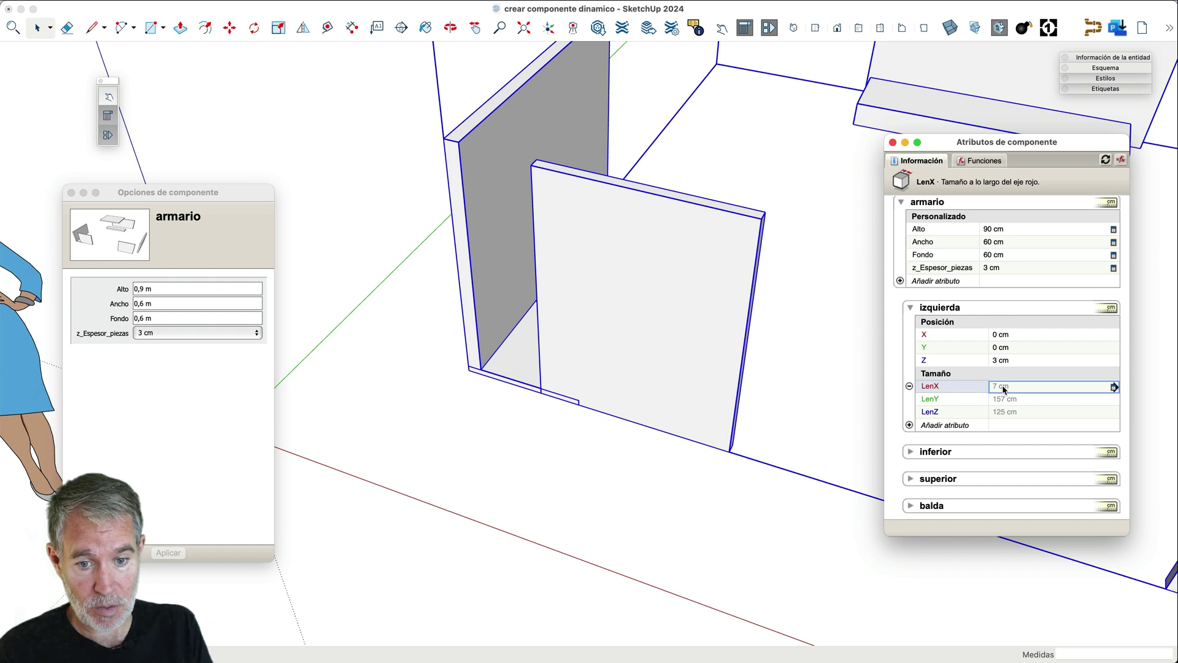
pyautogui.click(1005, 389)
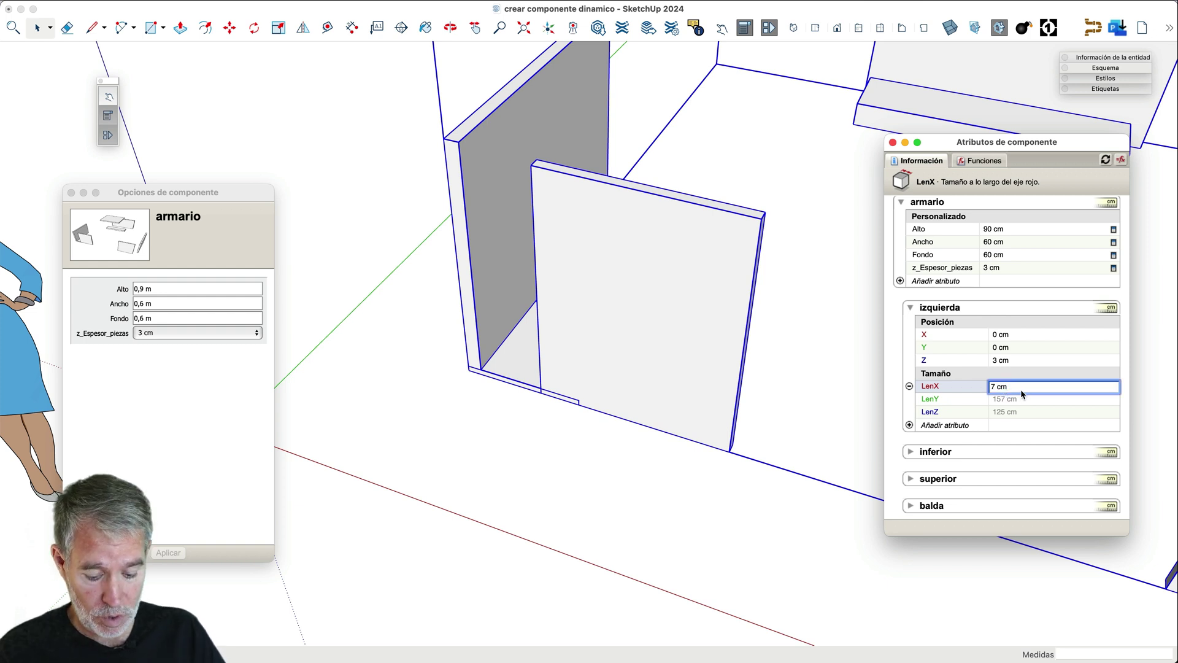
pyautogui.press('BackSpace')
pyautogui.press('BackSpace')
pyautogui.press('BackSpace')
pyautogui.press('BackSpace')
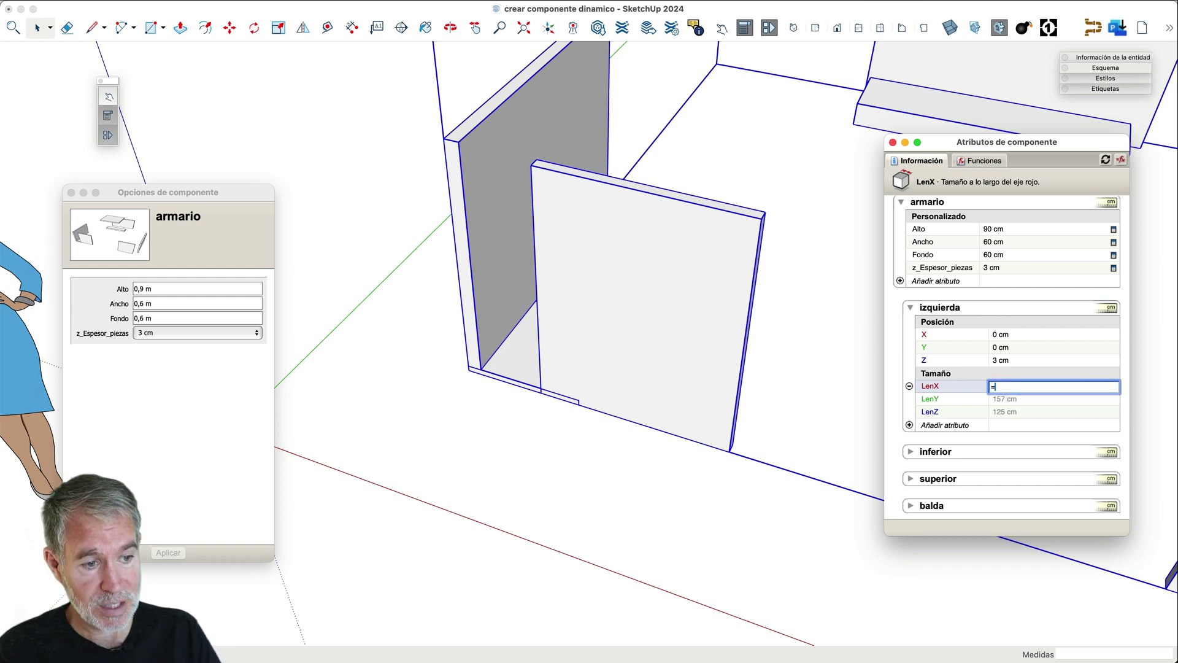
pyautogui.write('=')
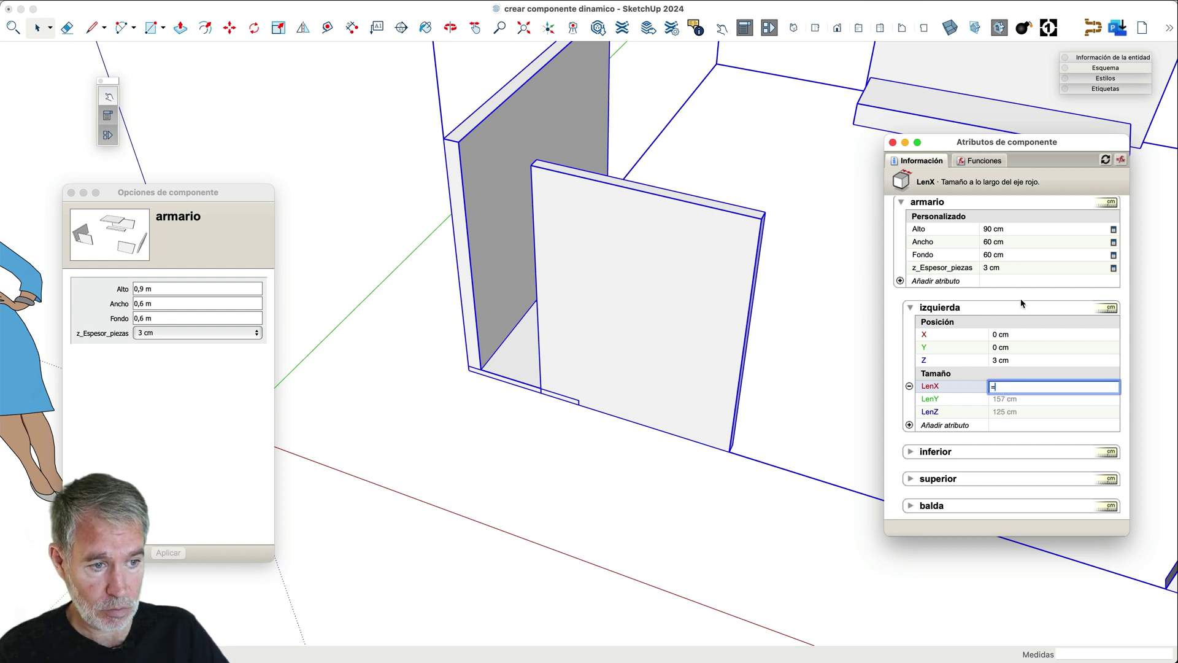
pyautogui.click(1010, 268)
pyautogui.press('Return')
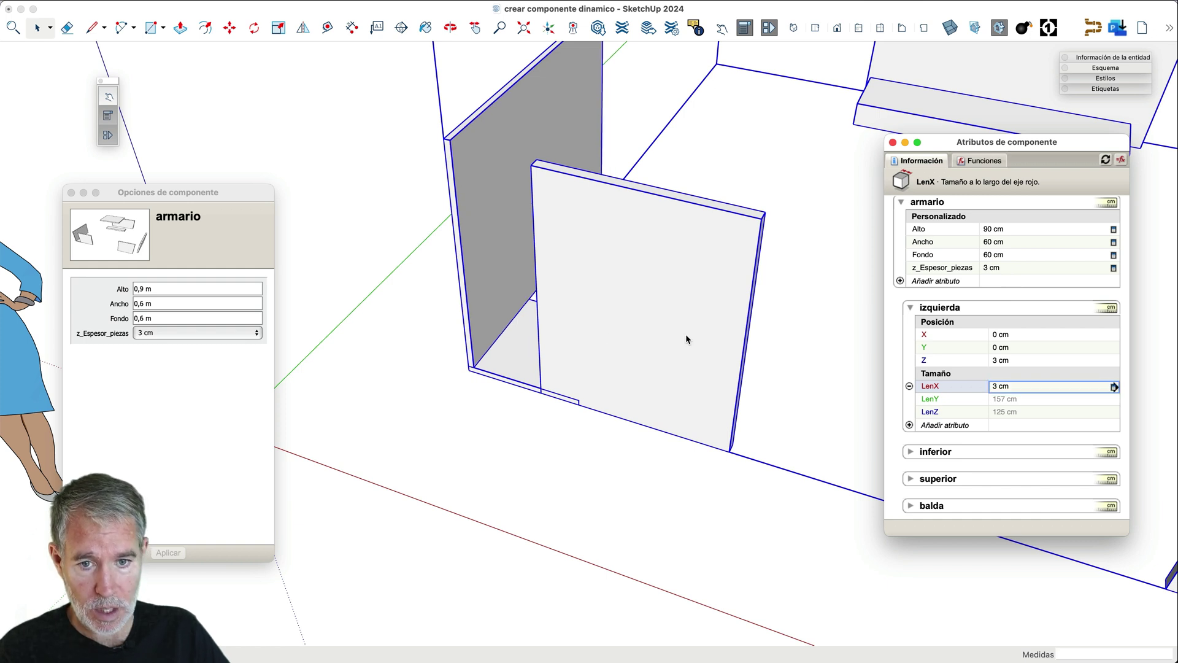
# - Set the izquierda panel's LenY size attribute to armario's Fondo by formula and check its depth in the model
pyautogui.click(1008, 402)
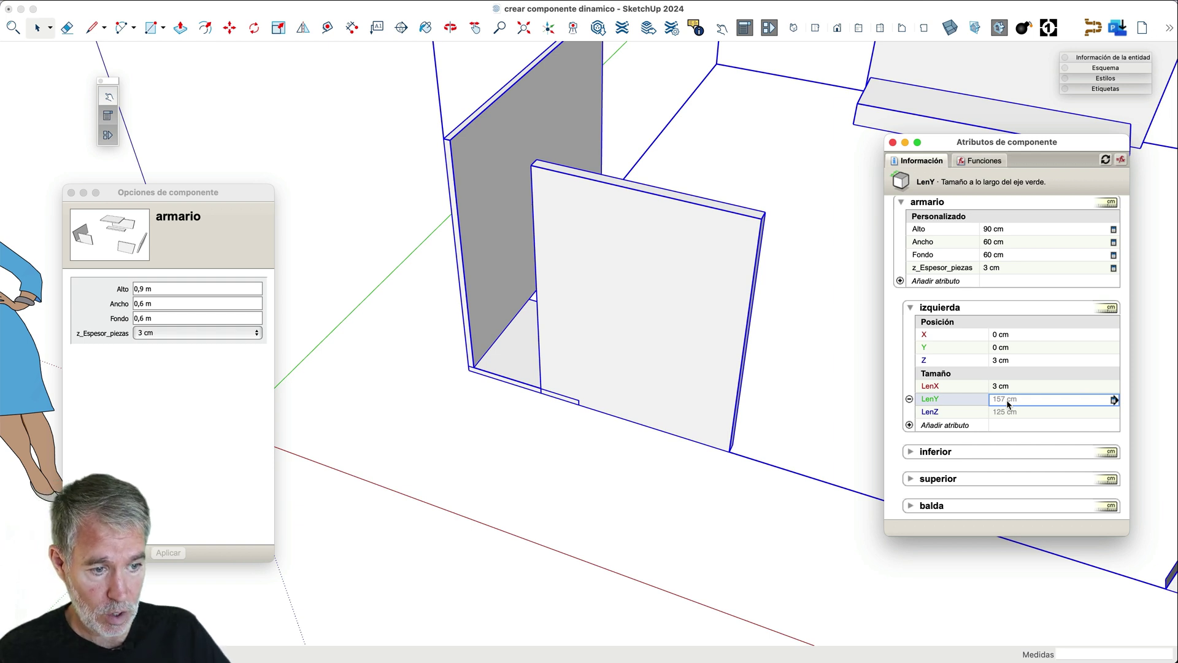
pyautogui.click(1009, 405)
pyautogui.press('BackSpace')
pyautogui.press('BackSpace')
pyautogui.press('BackSpace')
pyautogui.press('BackSpace')
pyautogui.press('BackSpace')
pyautogui.press('BackSpace')
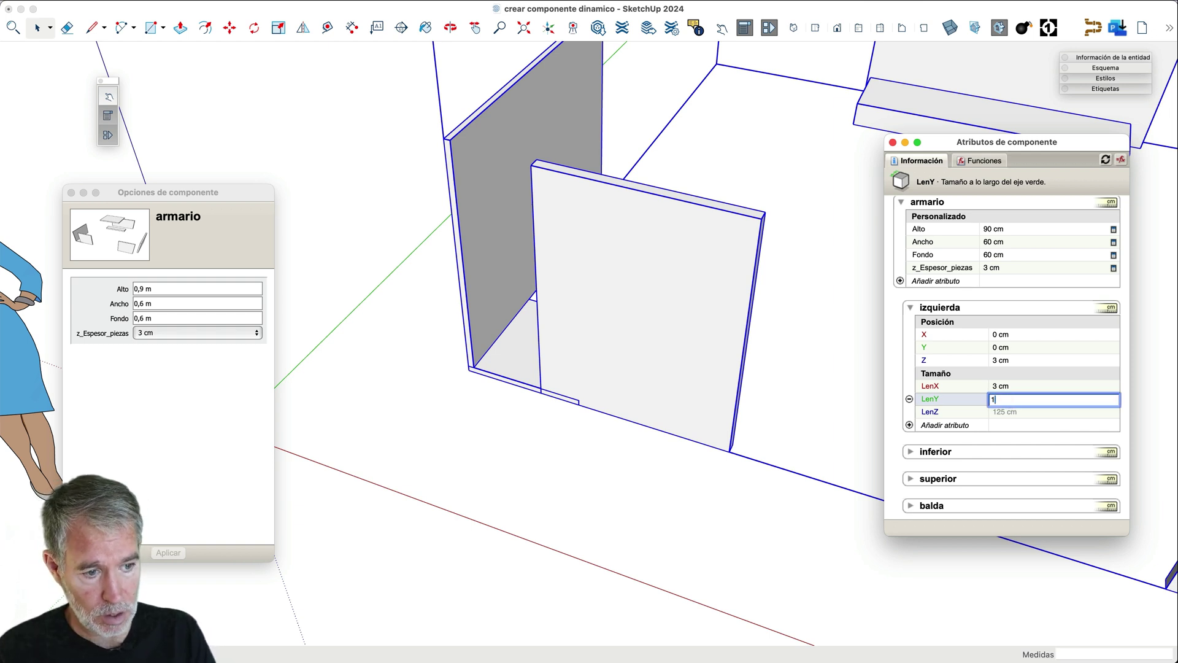
pyautogui.write('=')
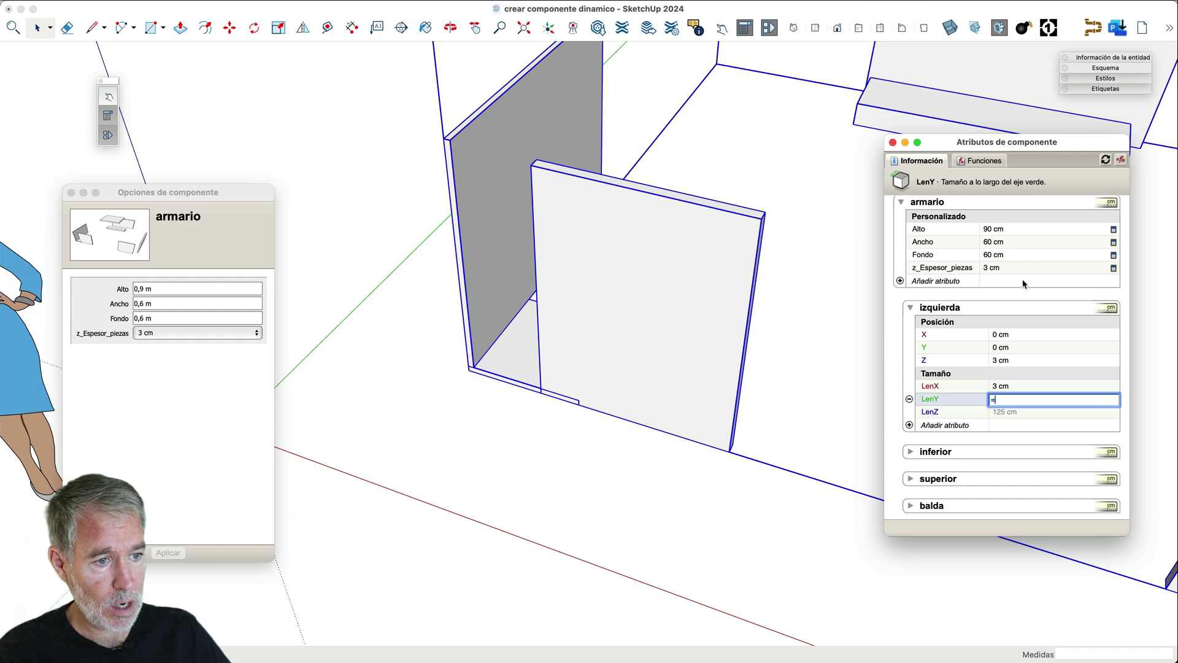
pyautogui.click(1007, 253)
pyautogui.press('Return')
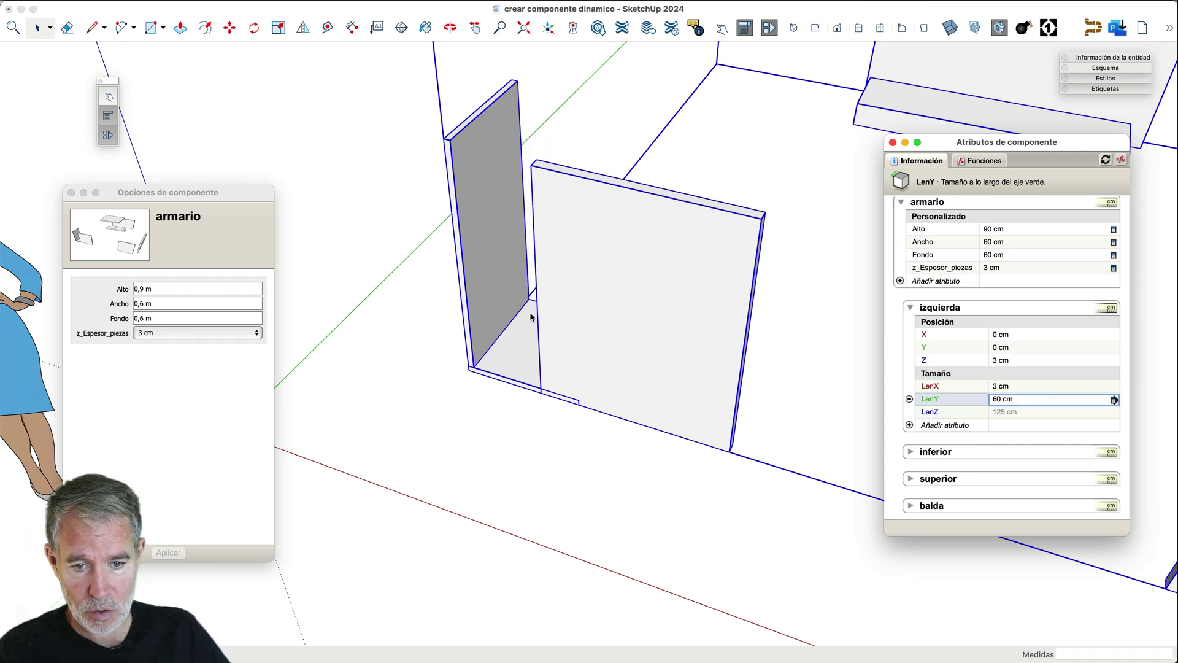
pyautogui.scroll(3, 531, 319)
pyautogui.scroll(-5, 532, 319)
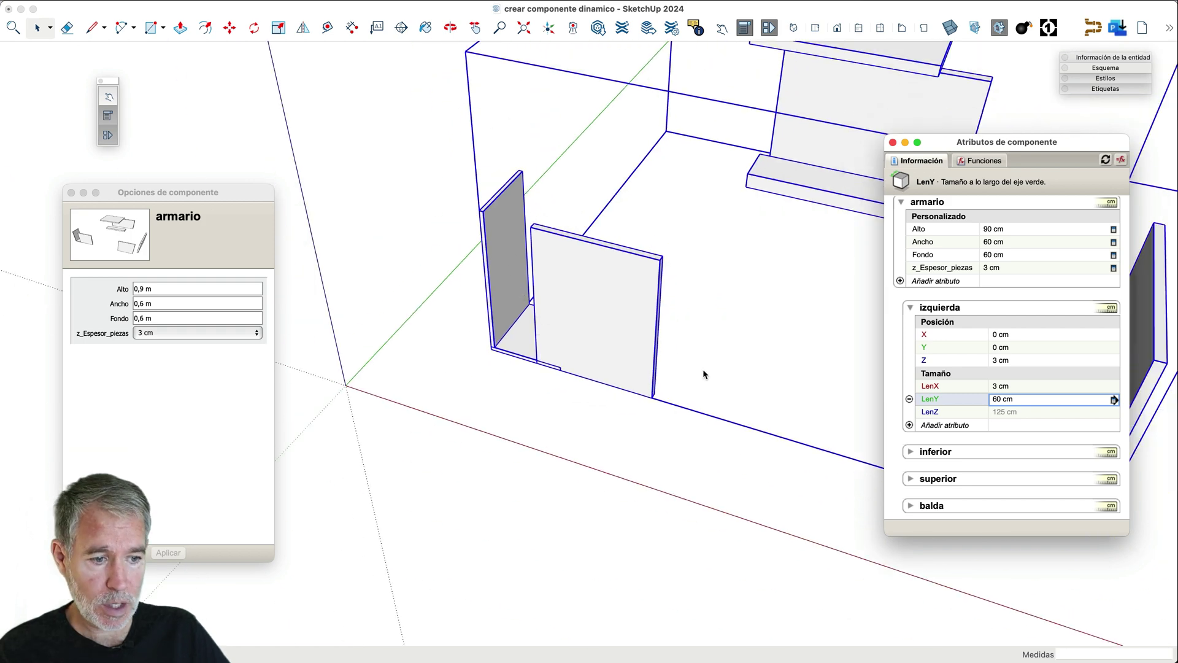
# - Set the izquierda panel's LenZ size attribute to armario's Alto by formula
pyautogui.click(1014, 410)
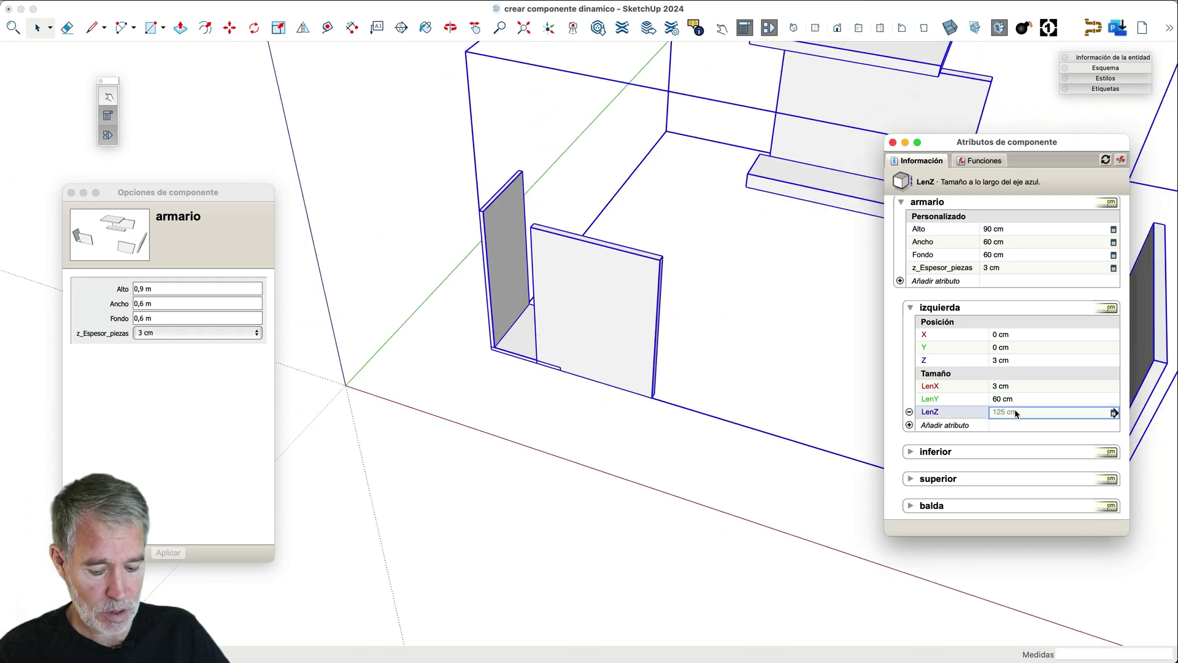
pyautogui.write('=')
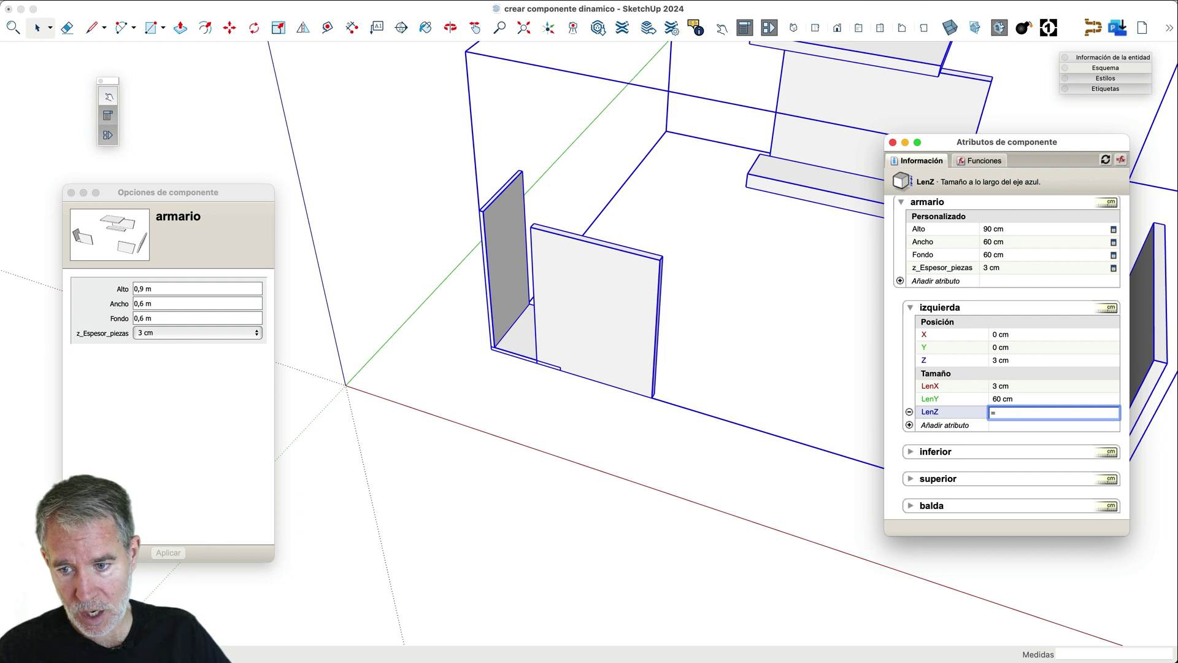
pyautogui.click(1008, 229)
pyautogui.press('Return')
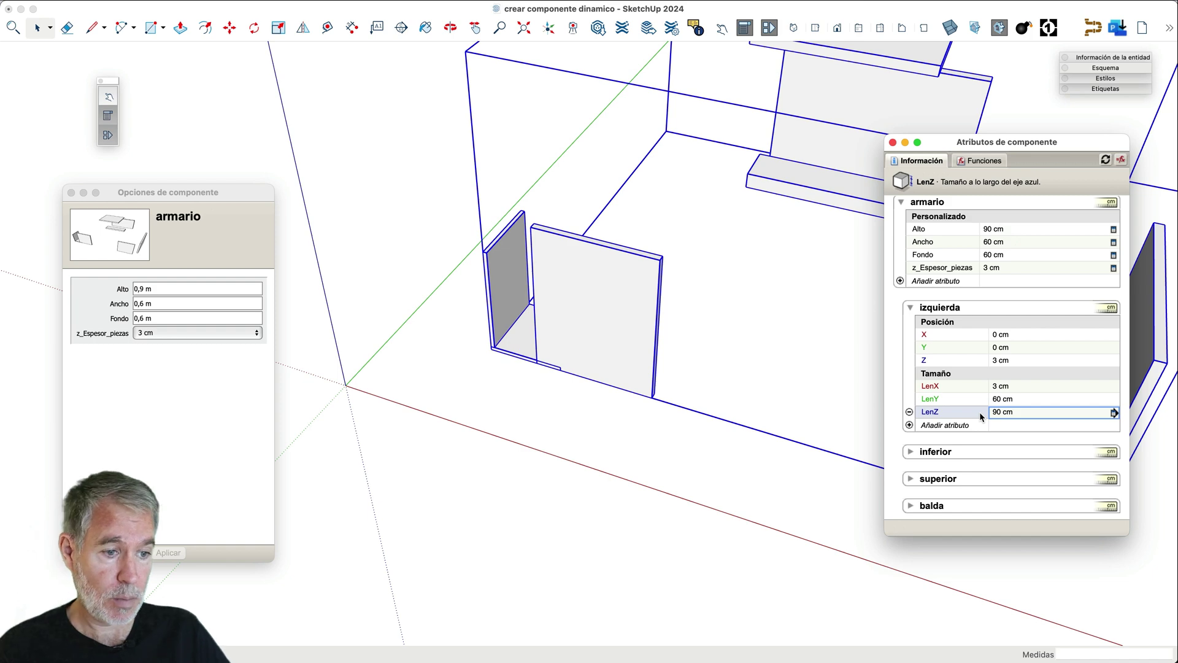
# - Collapse the izquierda panel's attributes and add the full Posición and Tamaño attribute groups to the derecha panel
pyautogui.click(912, 310)
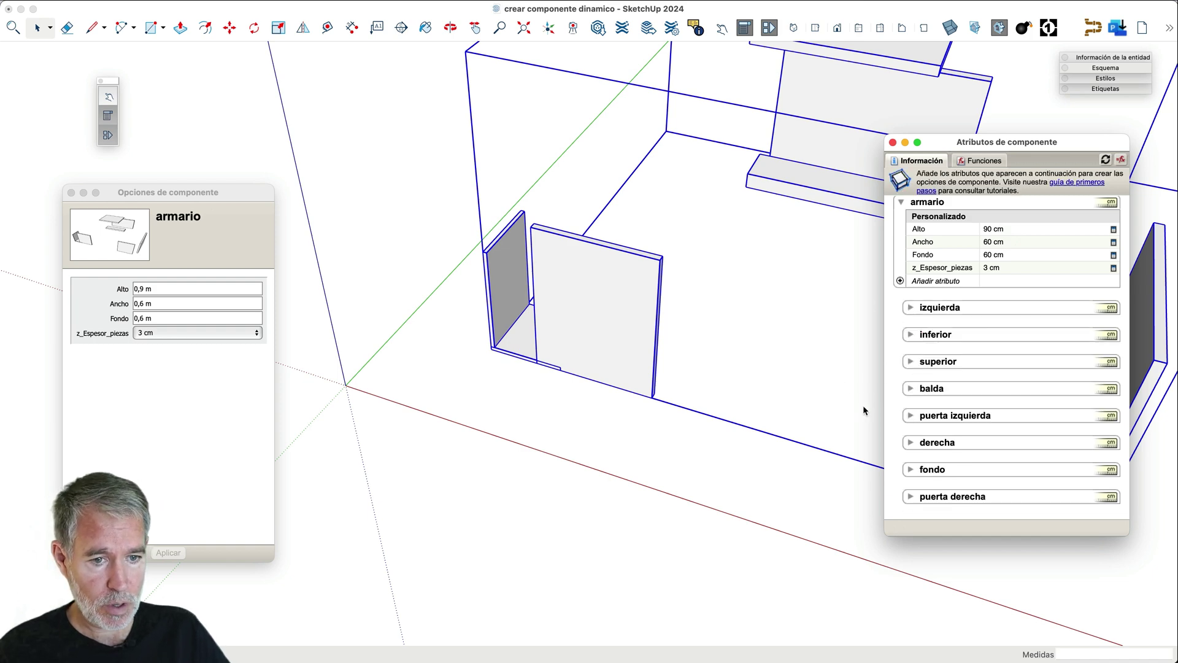
pyautogui.click(913, 446)
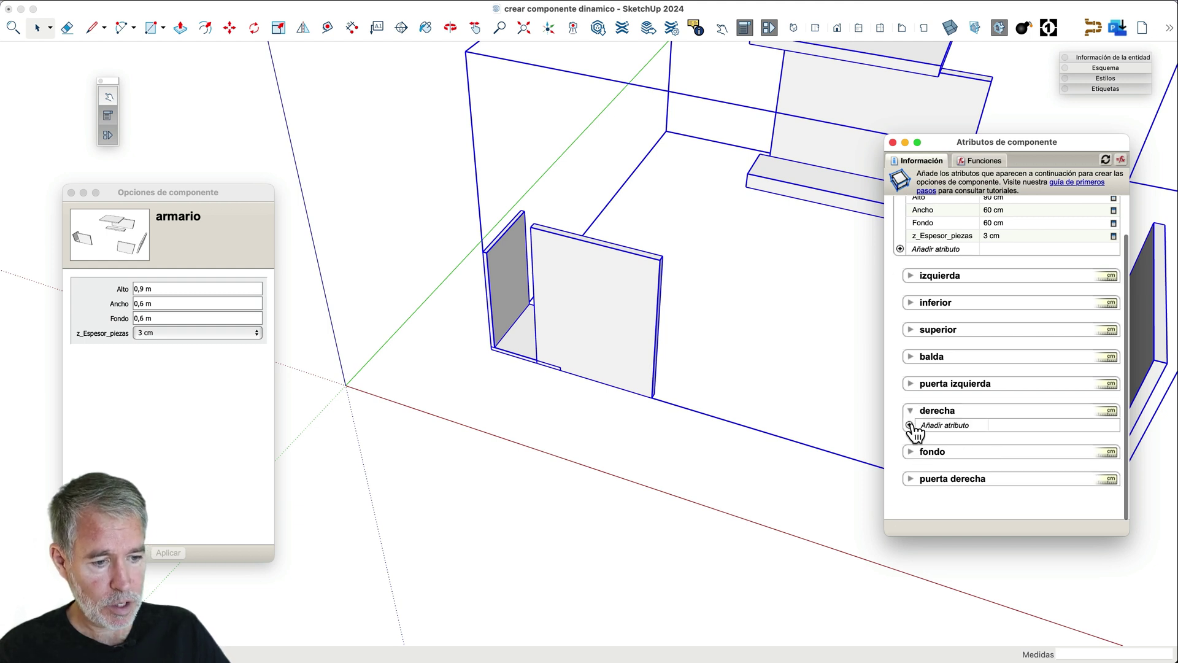
pyautogui.click(910, 426)
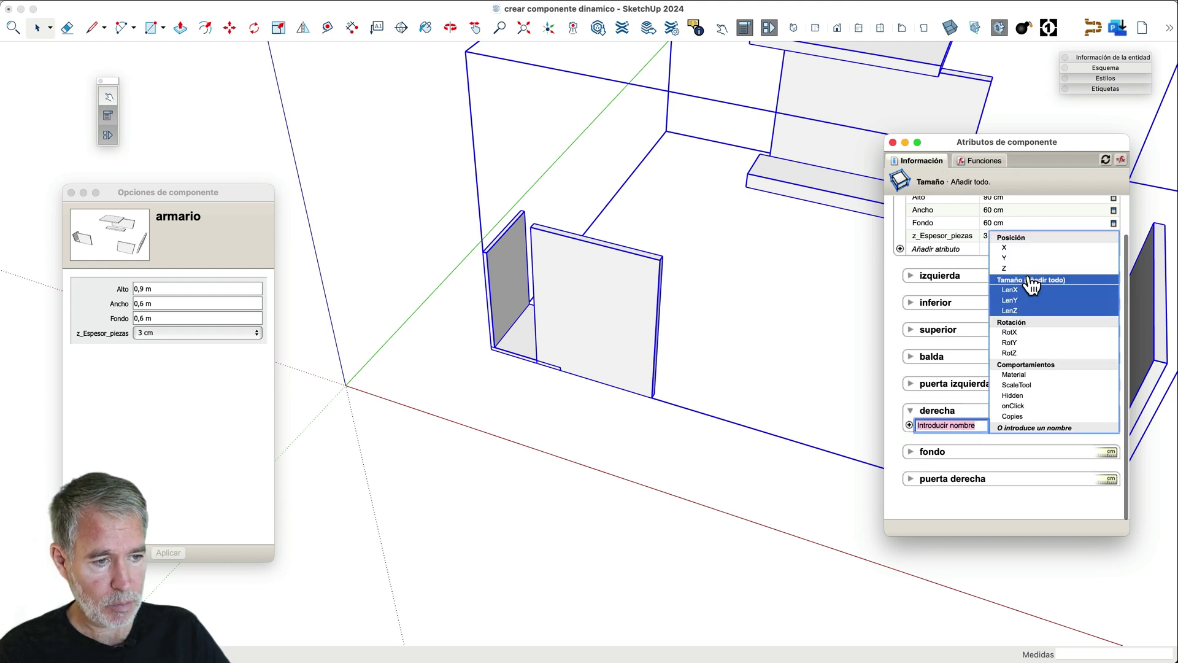
pyautogui.click(1031, 241)
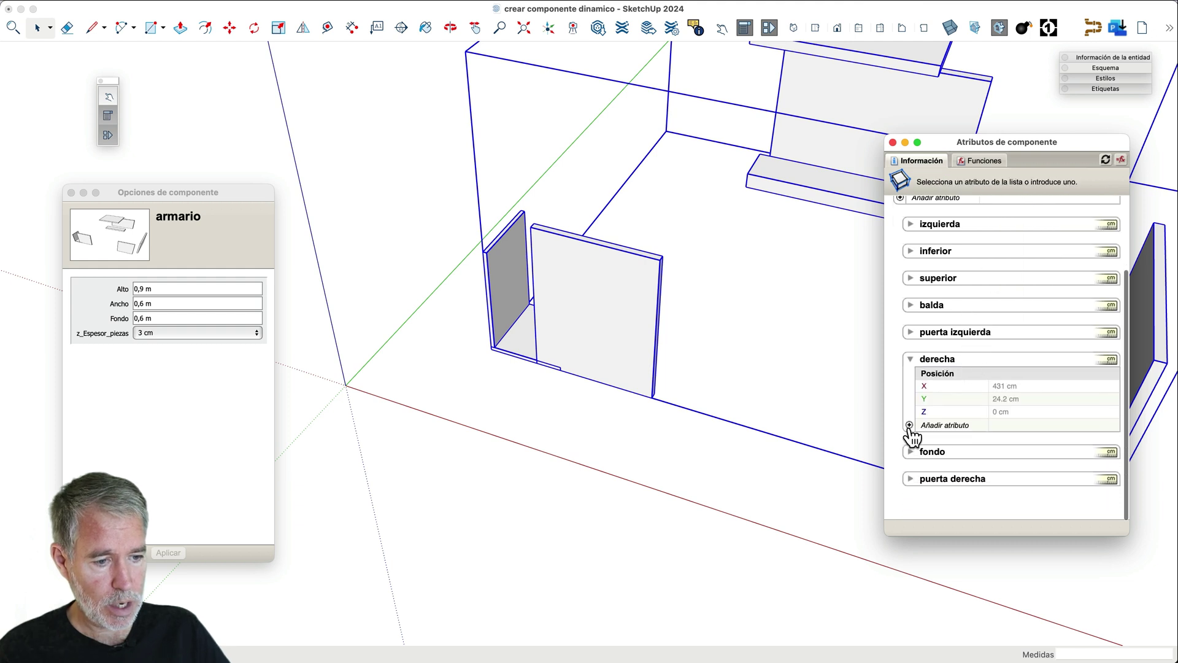
pyautogui.click(910, 426)
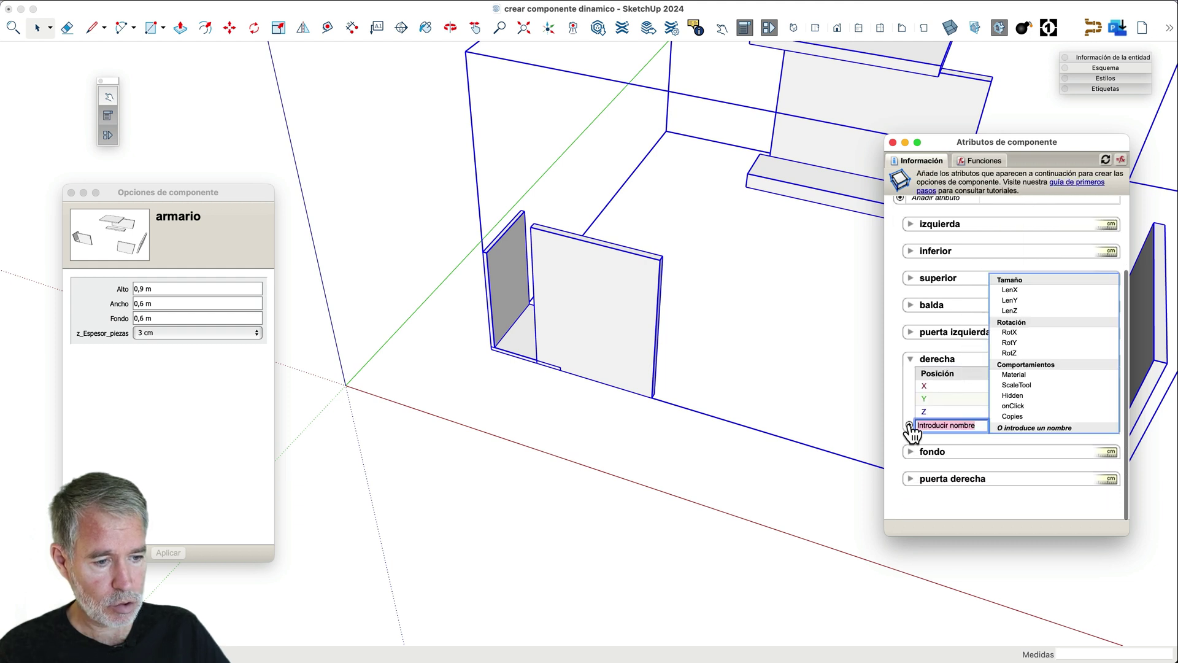
pyautogui.click(1014, 288)
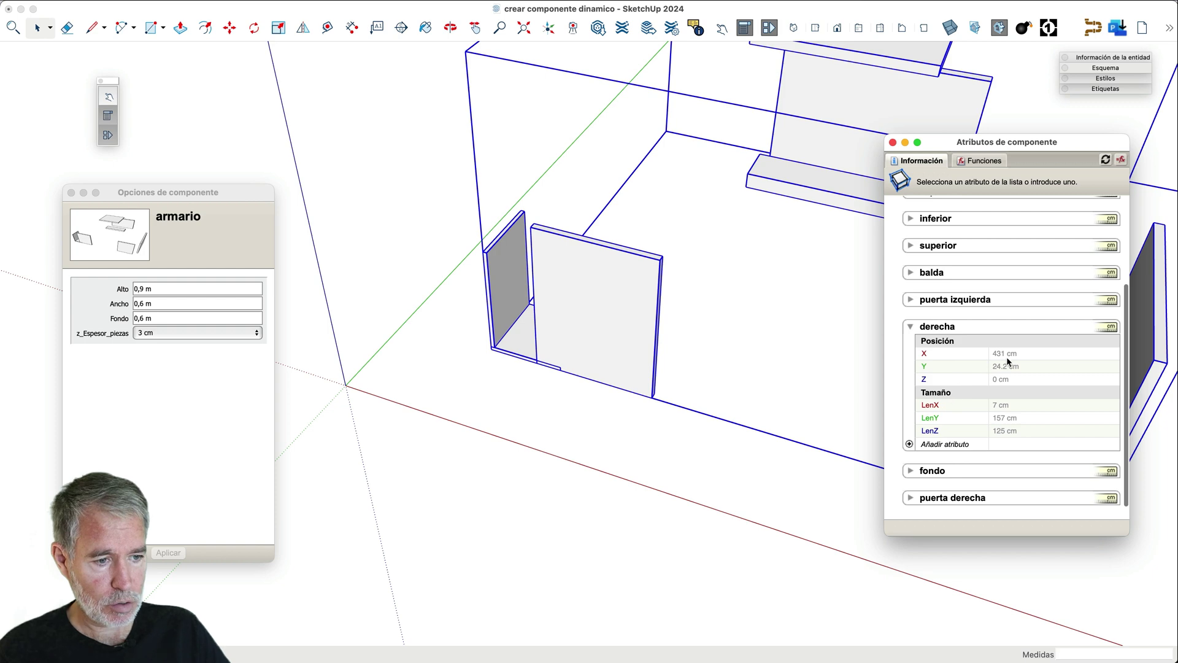
# - Enlarge the component attributes window and set the derecha panel's X position attribute to the formula =armario!Ancho
pyautogui.click(1007, 353)
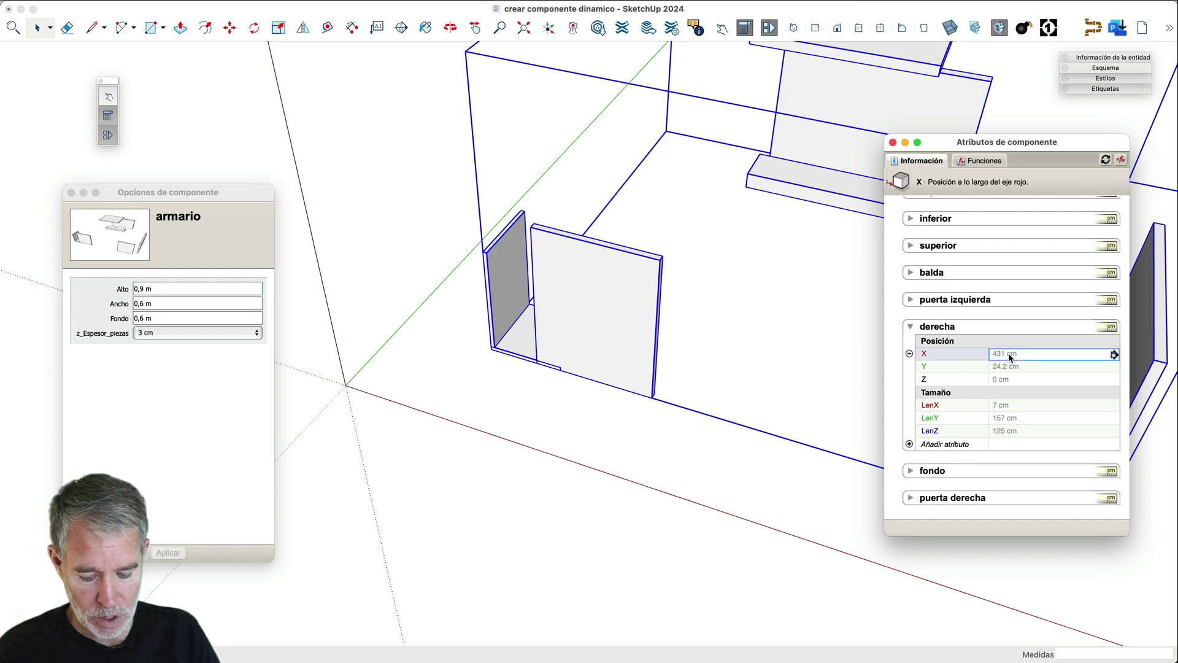
pyautogui.write('=')
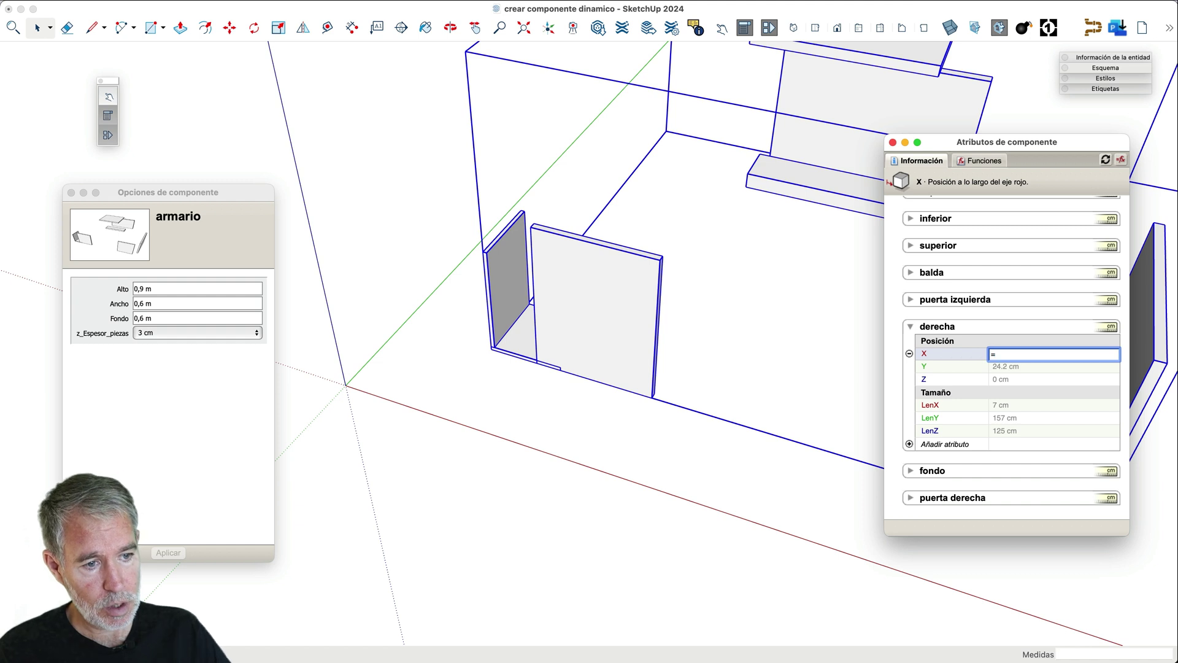
pyautogui.scroll(2, 984, 332)
pyautogui.scroll(2, 984, 332)
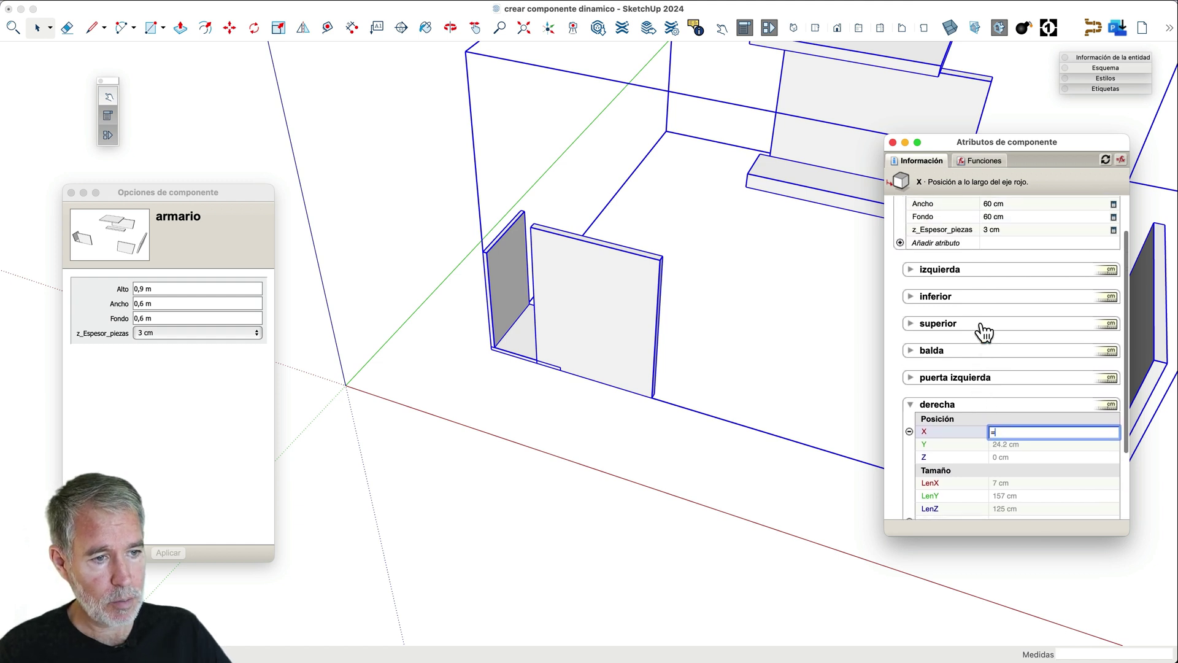
pyautogui.moveTo(1003, 134); pyautogui.dragTo(1003, 44)
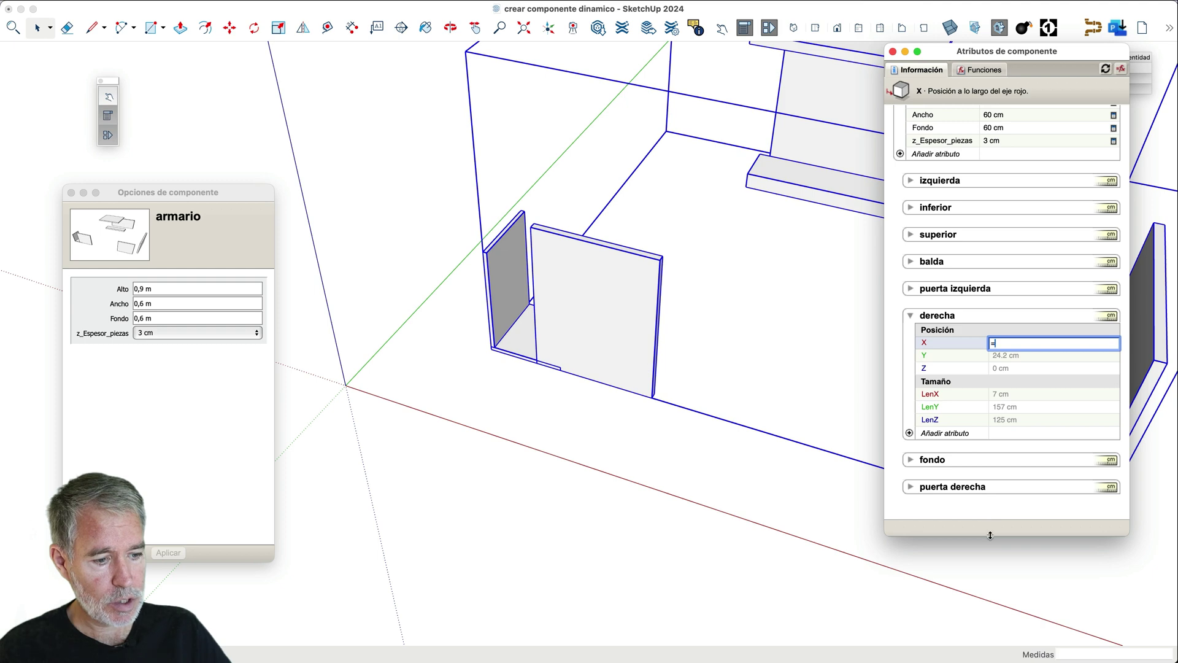
pyautogui.moveTo(990, 536); pyautogui.dragTo(990, 625)
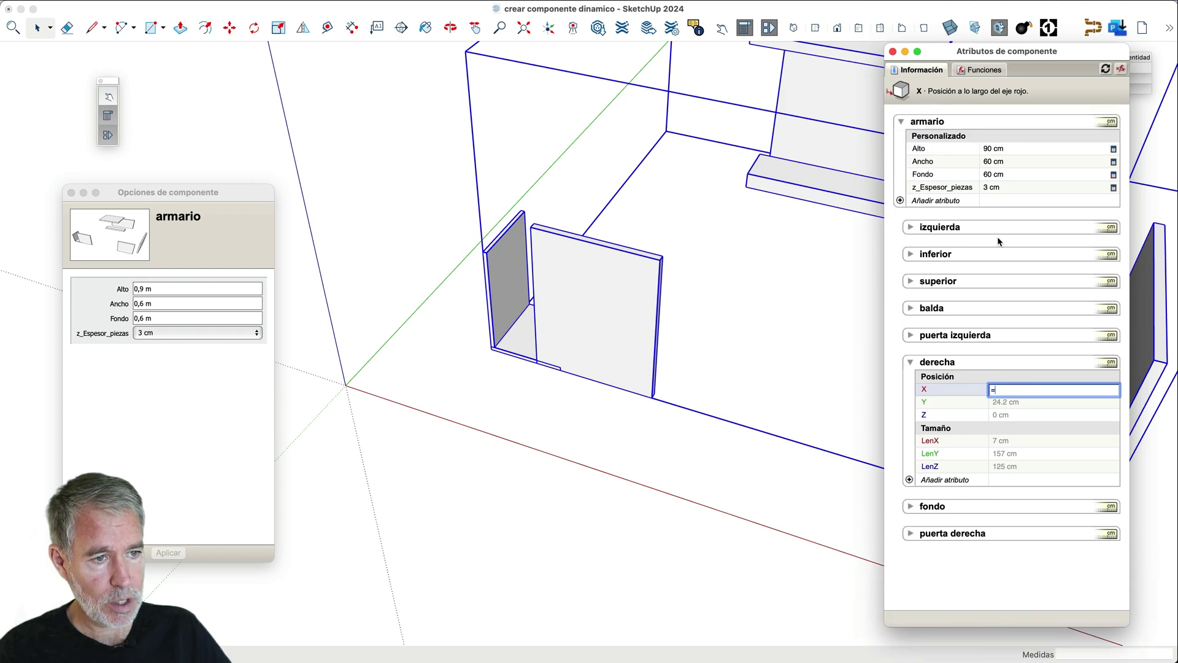
pyautogui.click(1012, 161)
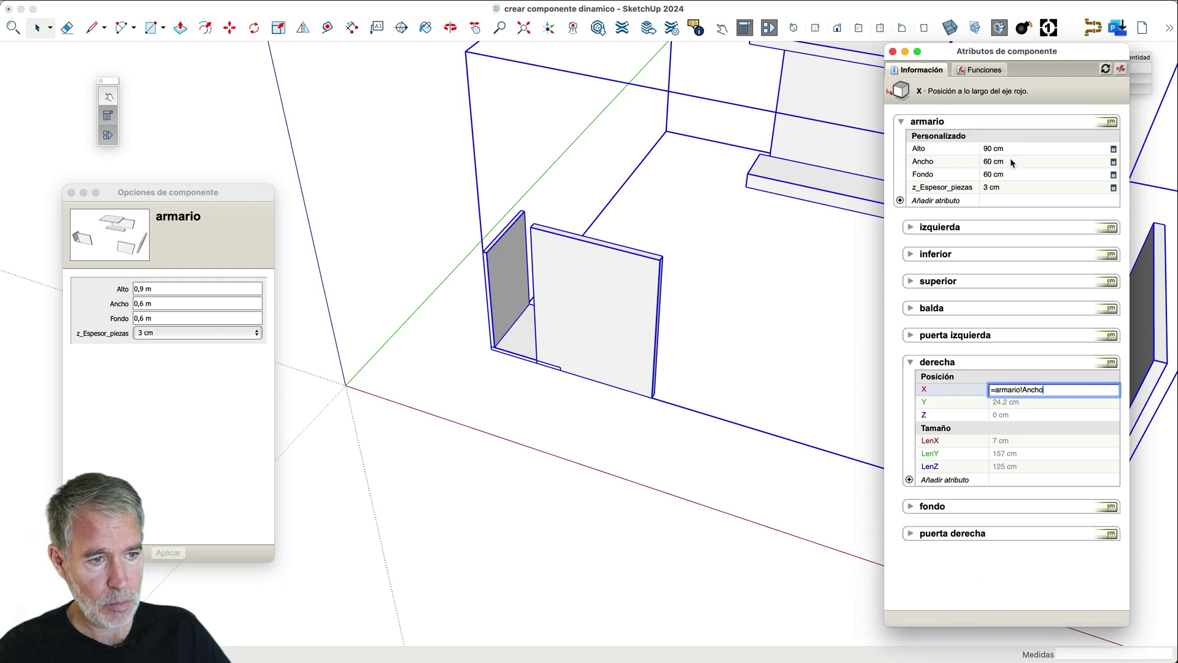
pyautogui.press('Return')
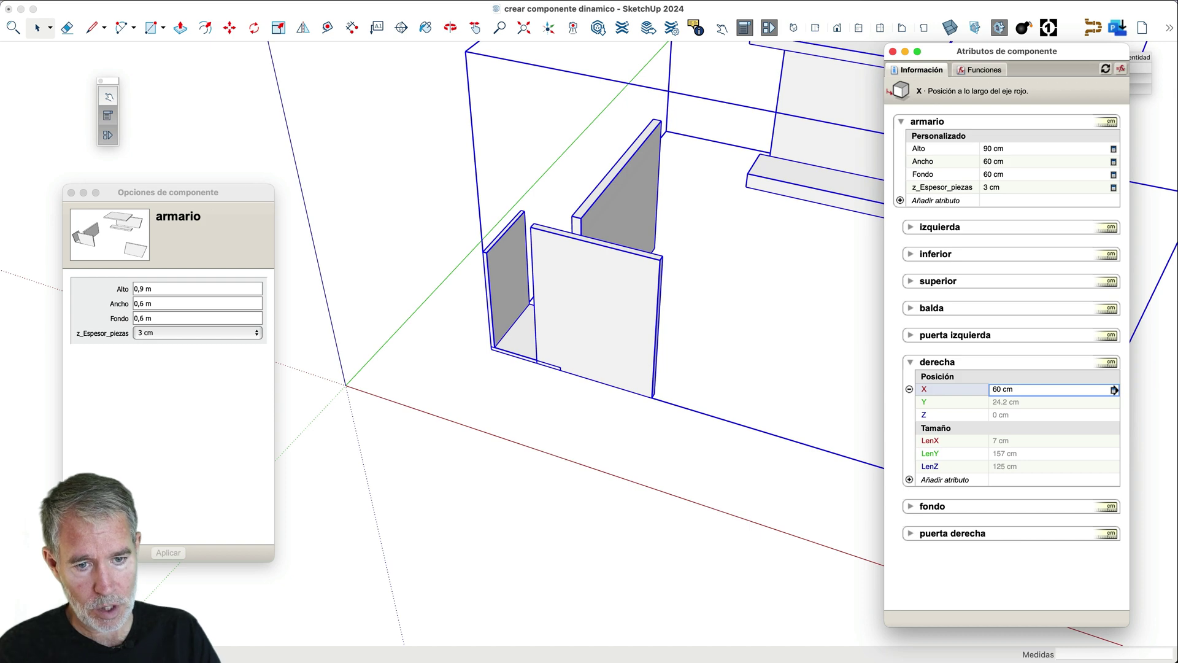
# - Inside armario, move the puerta izquierda panel about 1.18 m sideways, clear of the derecha panel, and leave component editing
pyautogui.doubleClick(595, 319)
pyautogui.click(599, 326)
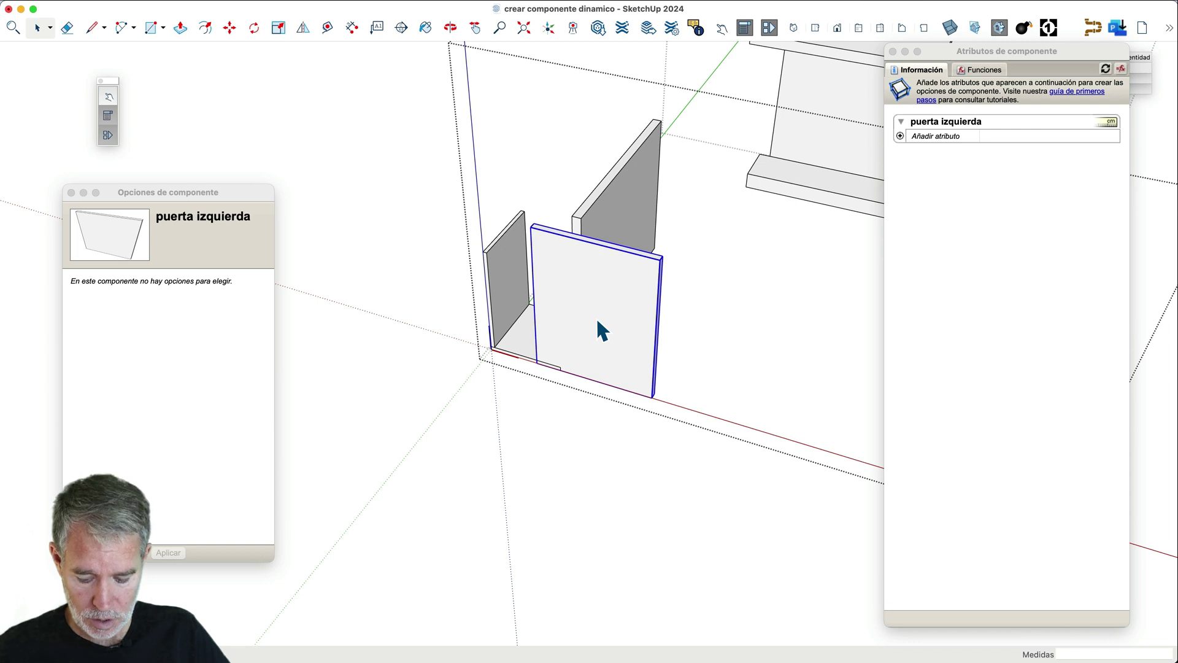
pyautogui.press('m')
pyautogui.click(587, 430)
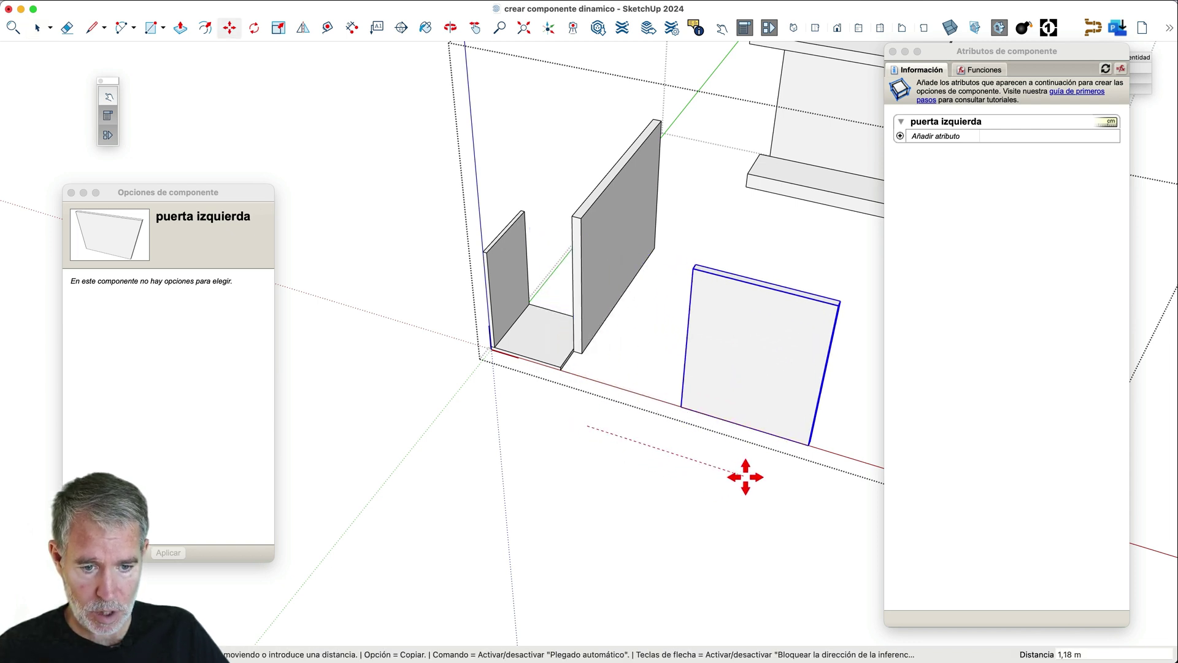
pyautogui.click(745, 477)
pyautogui.press('space')
pyautogui.click(647, 364)
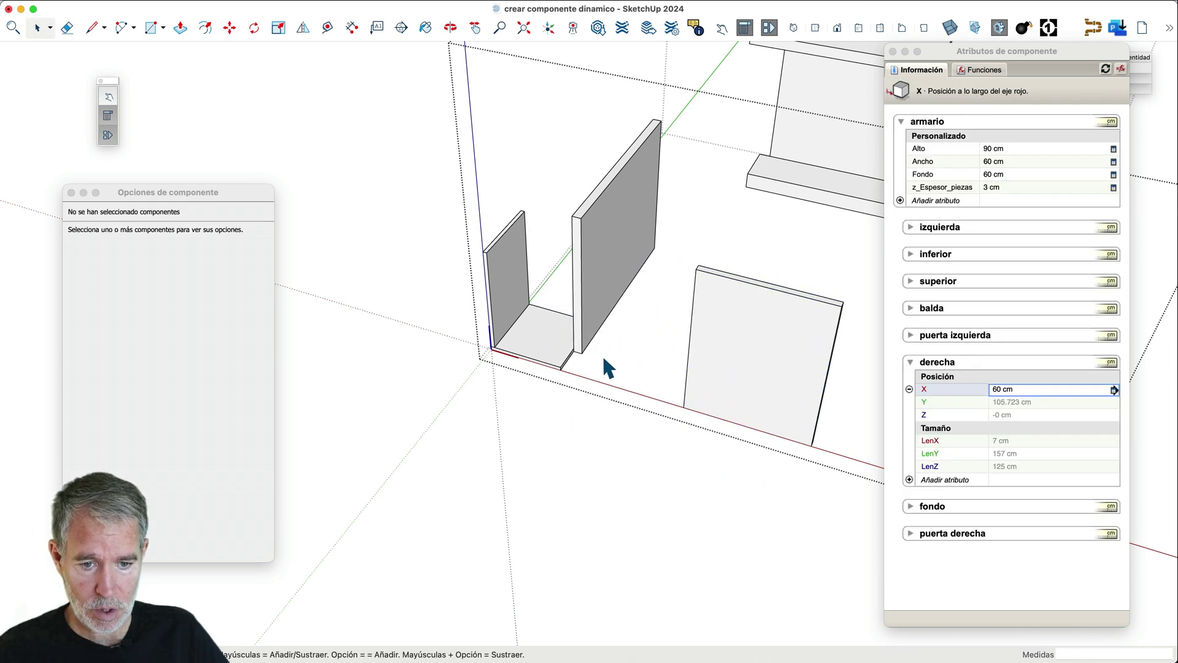
pyautogui.press('Escape')
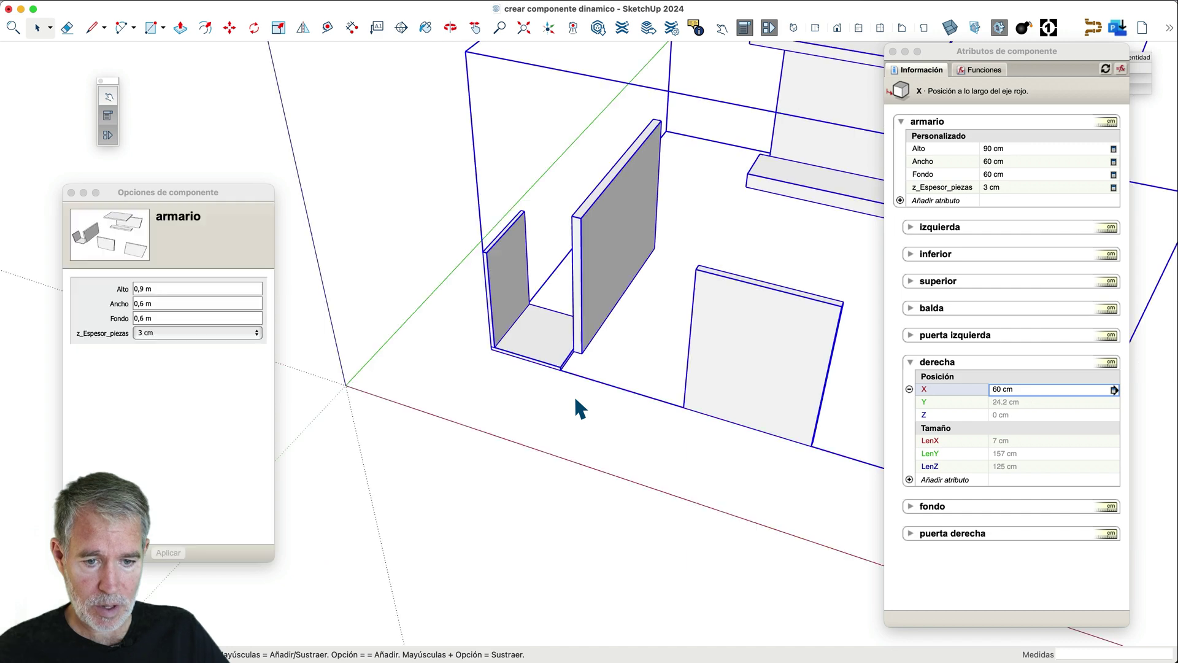
# - Extend the derecha panel's X position formula to =armario!Ancho-armario!z_Espesor_piezas so it subtracts the panel thickness
pyautogui.scroll(5, 589, 353)
pyautogui.scroll(4, 527, 392)
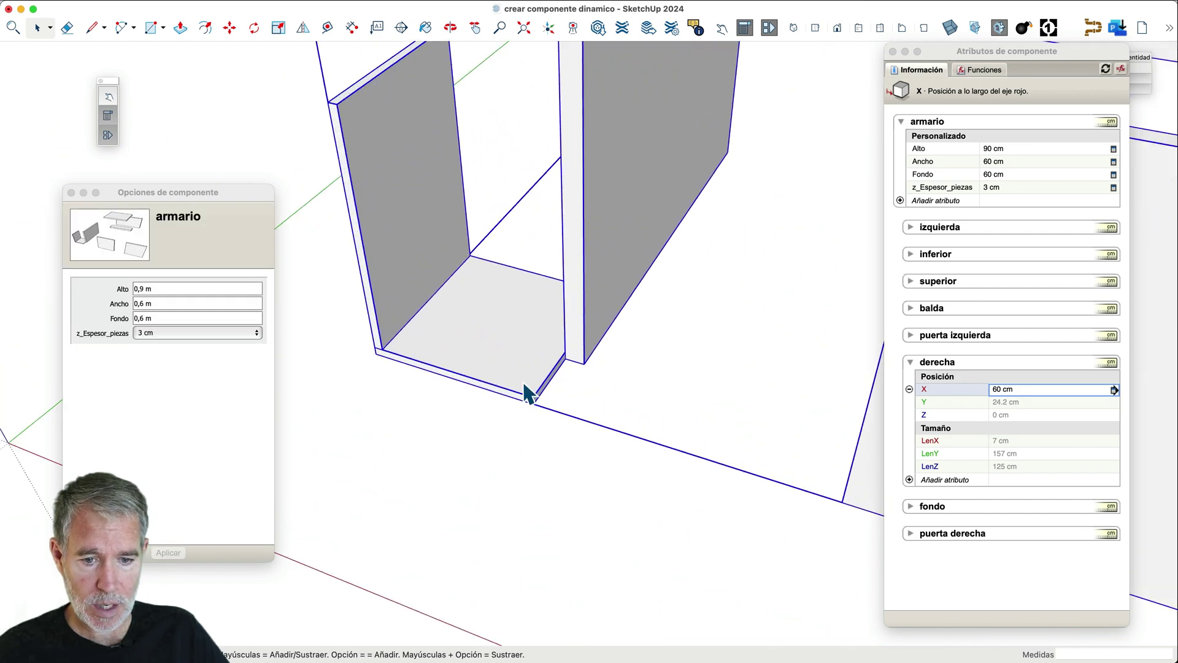
pyautogui.moveTo(537, 399); pyautogui.dragTo(575, 238, button='middle')
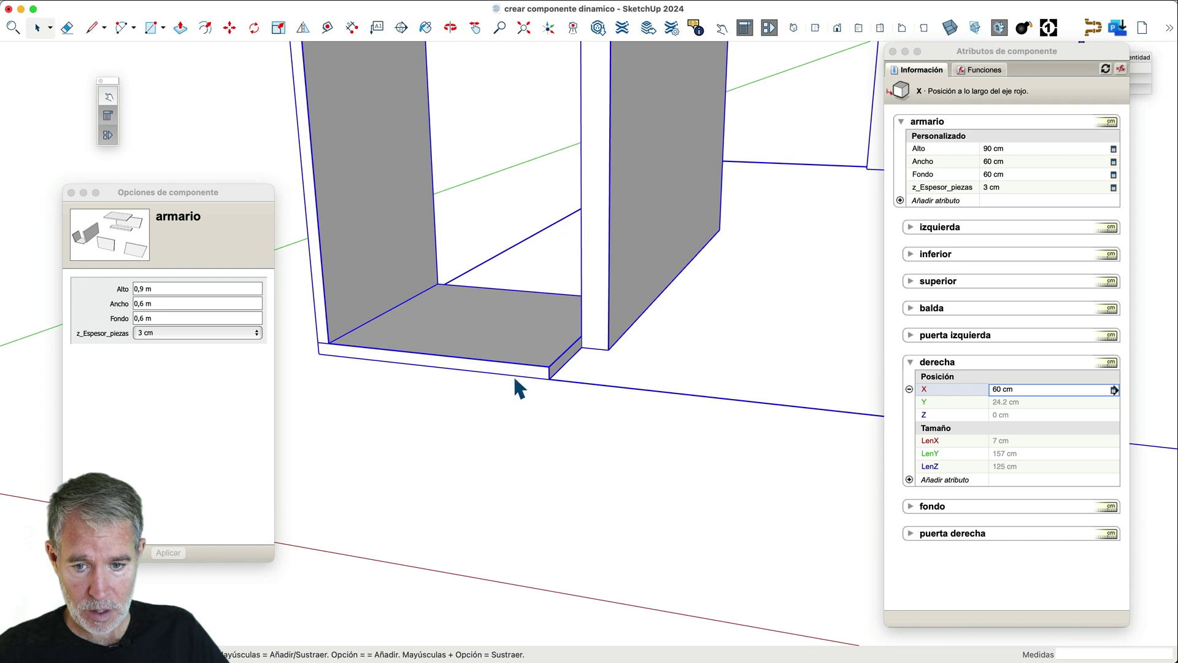
pyautogui.scroll(-6, 513, 400)
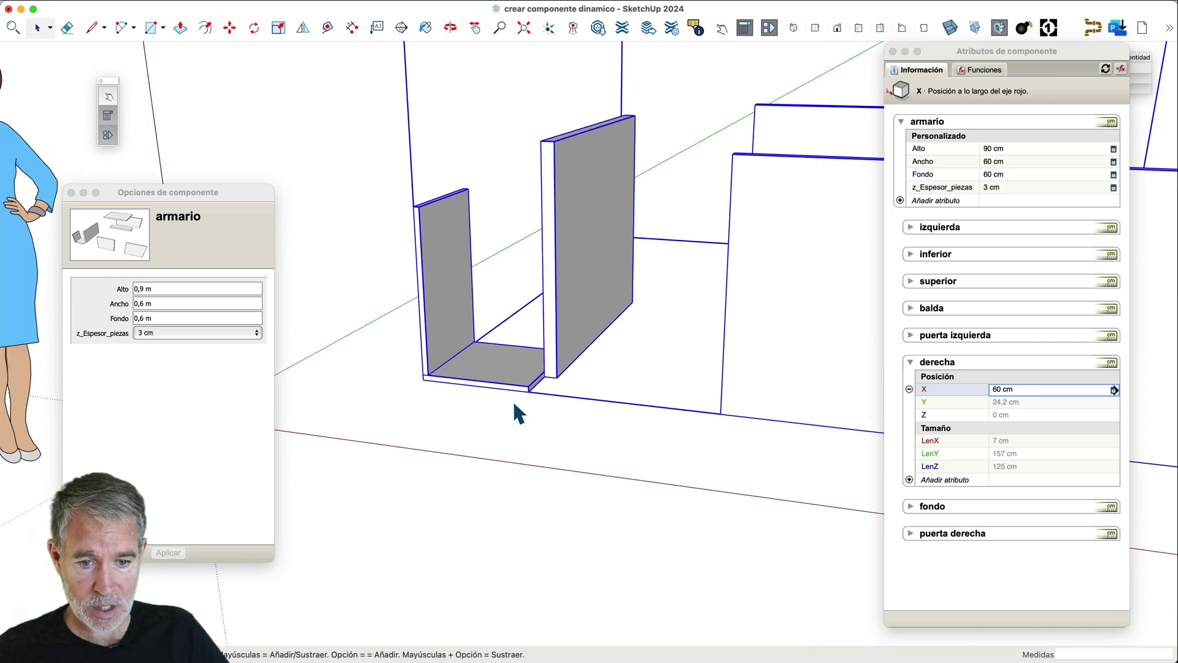
pyautogui.click(1034, 389)
pyautogui.click(1036, 390)
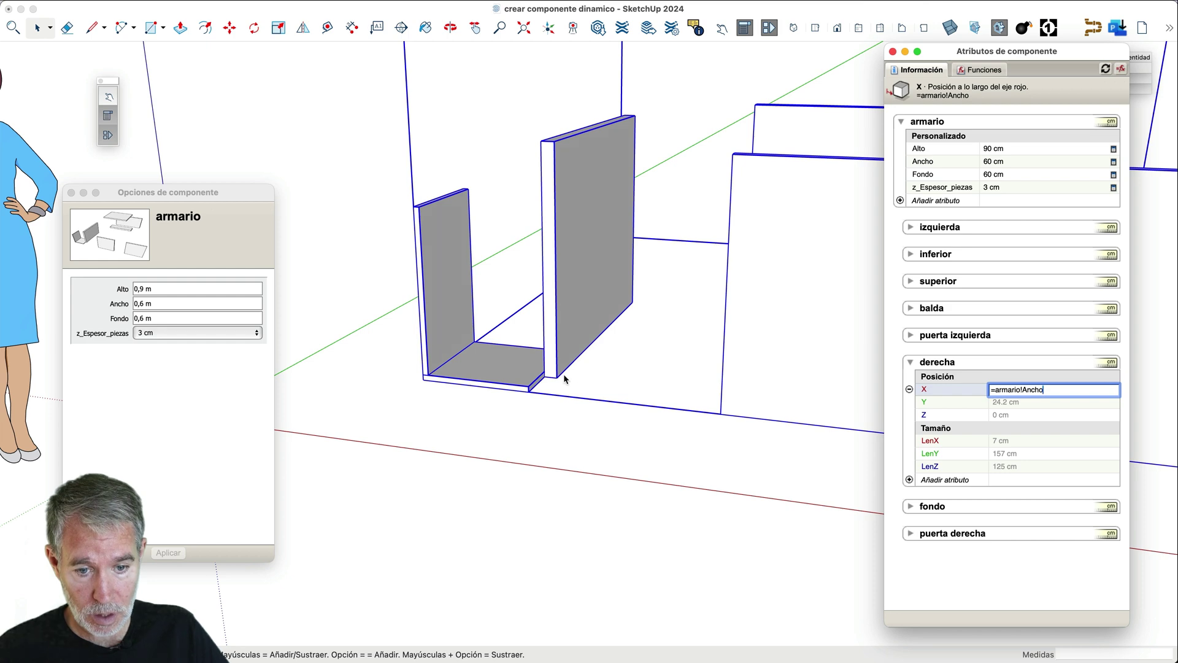
pyautogui.scroll(3, 564, 374)
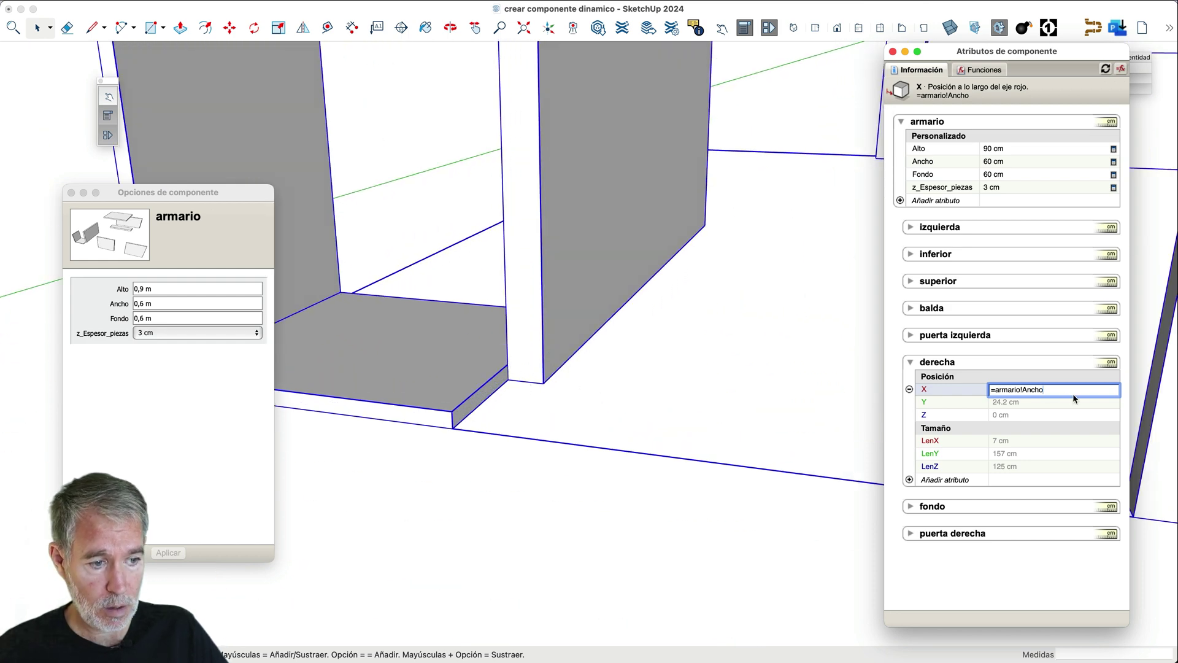
pyautogui.scroll(-4, 684, 465)
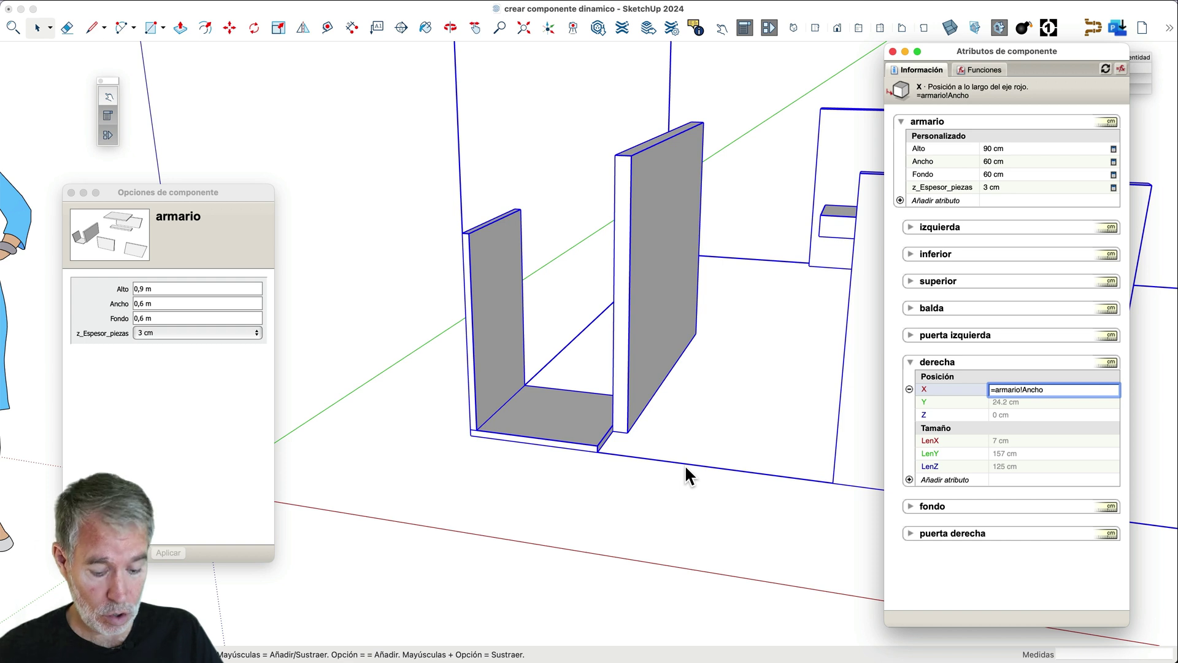
pyautogui.write('-')
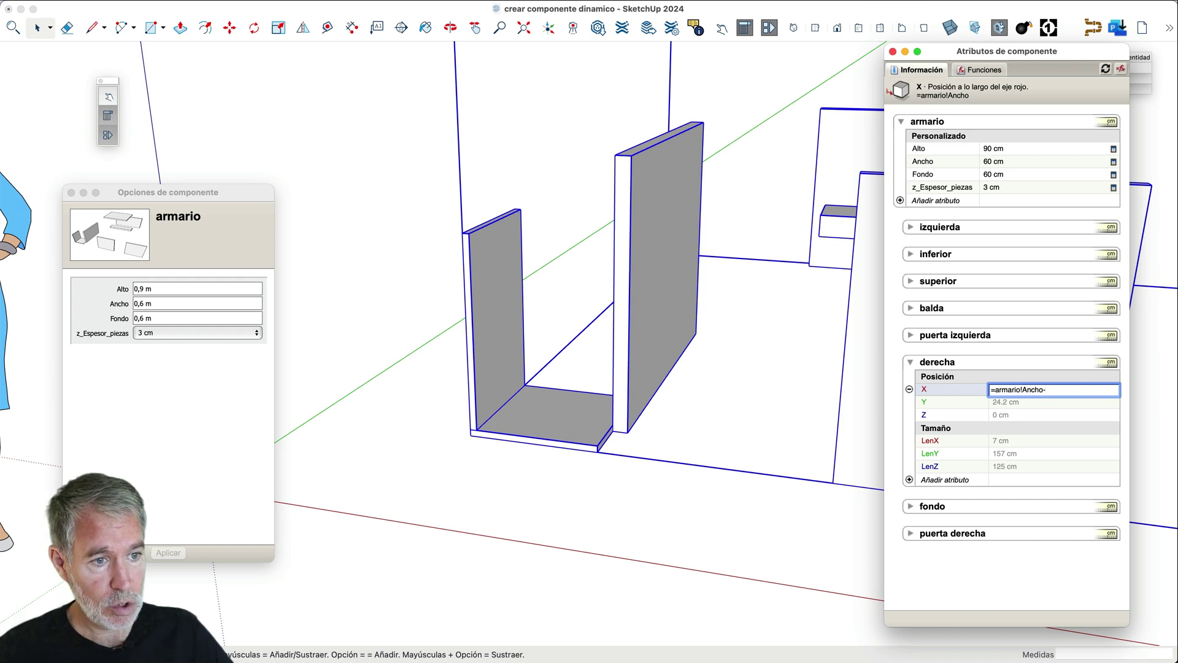
pyautogui.click(1014, 187)
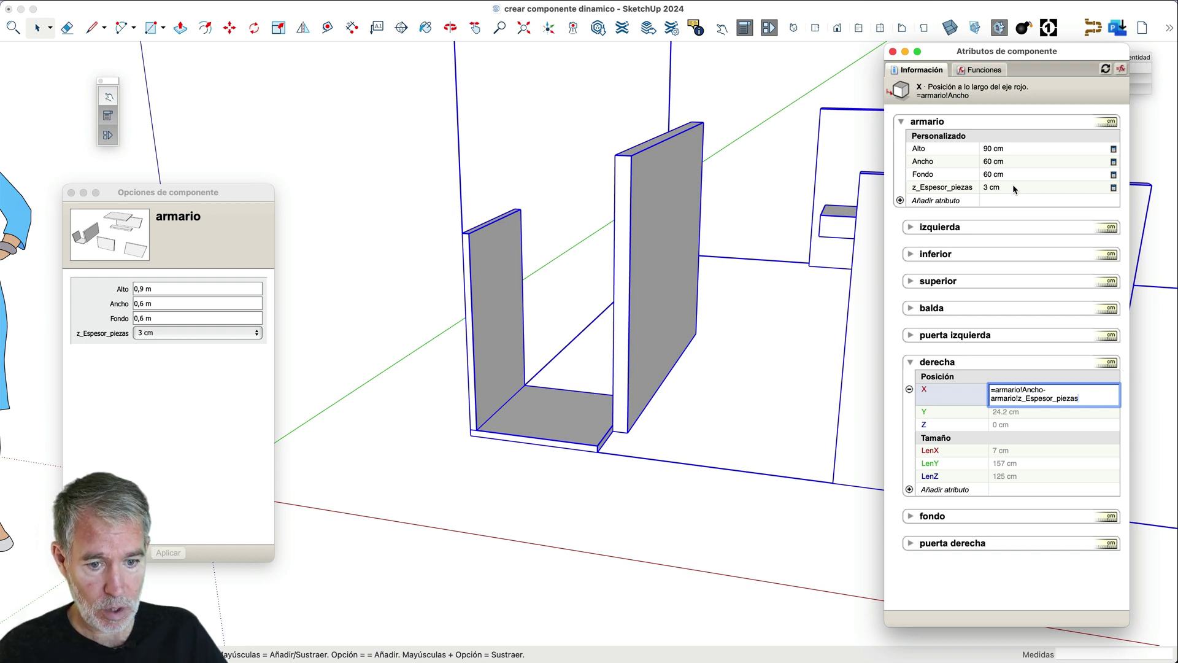
pyautogui.press('Return')
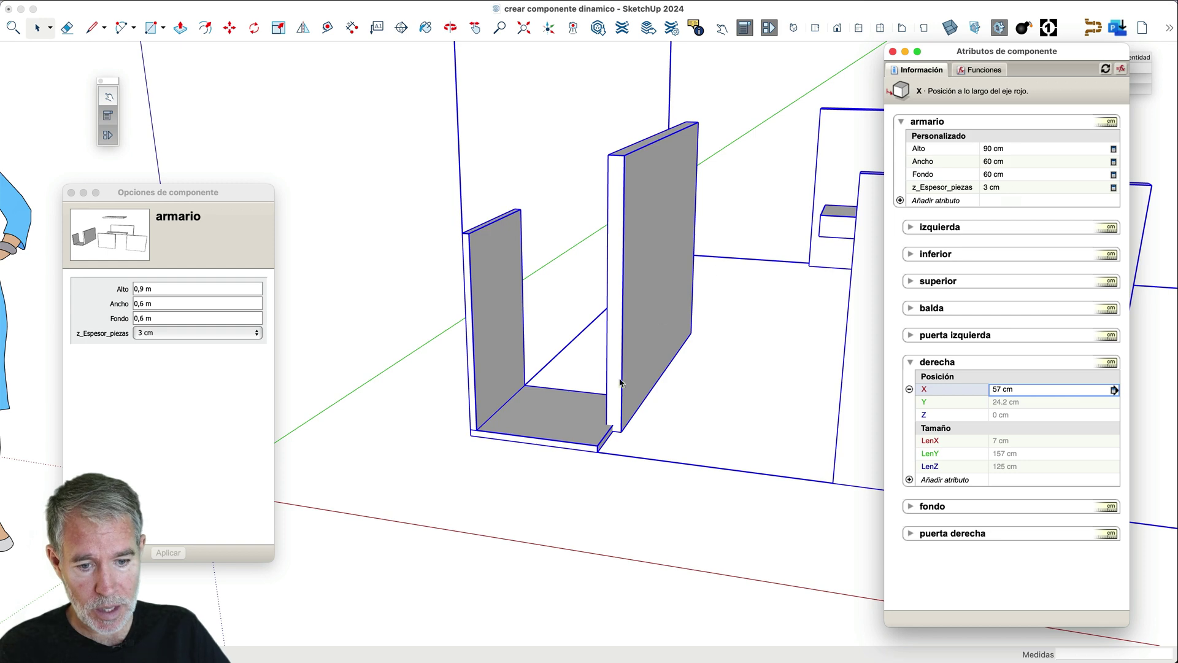
# - Try the formula =armario!Fondo for the derecha panel's Y position attribute and check its placement in the model
pyautogui.scroll(3, 612, 426)
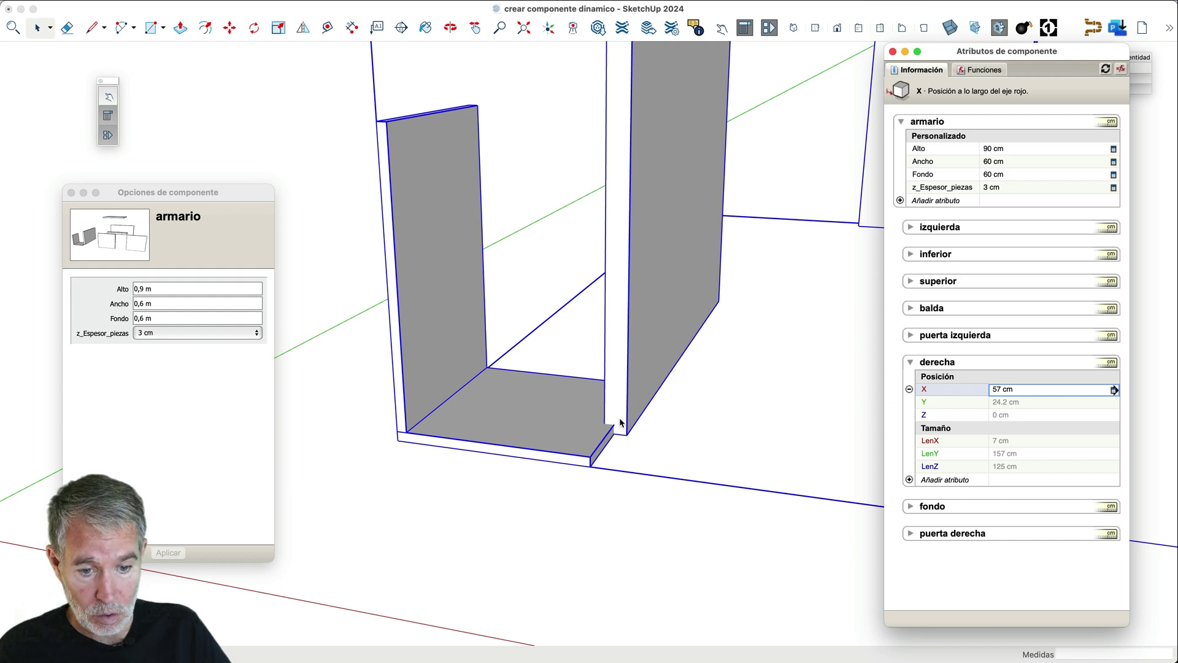
pyautogui.scroll(3, 620, 423)
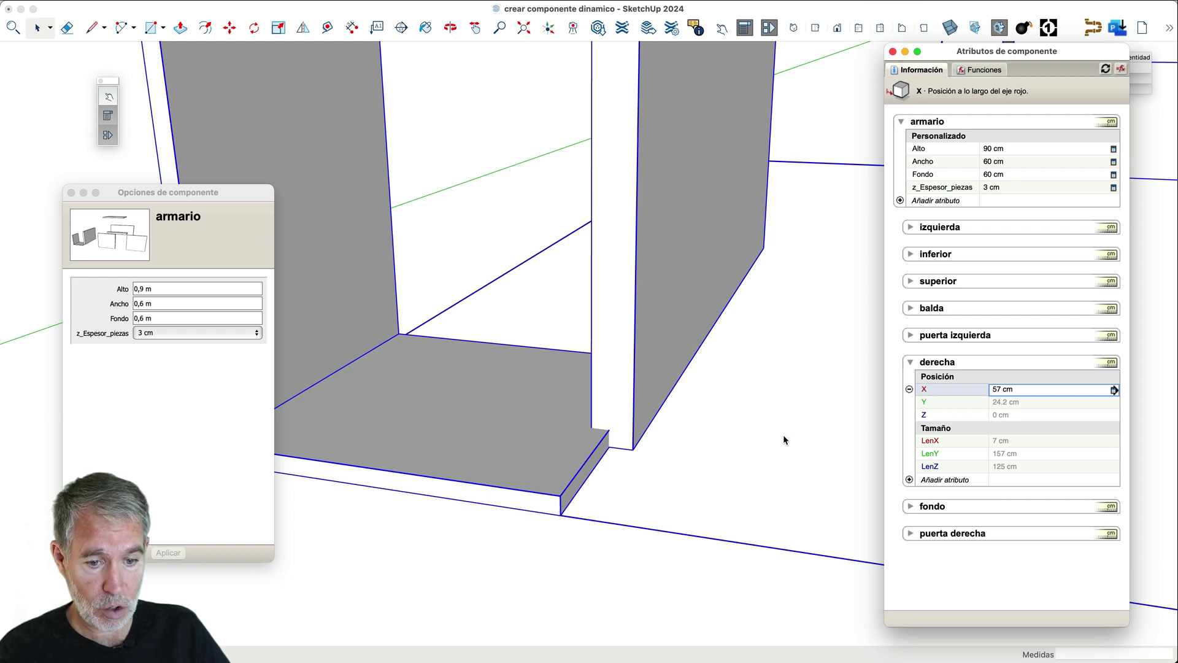
pyautogui.scroll(-4, 783, 434)
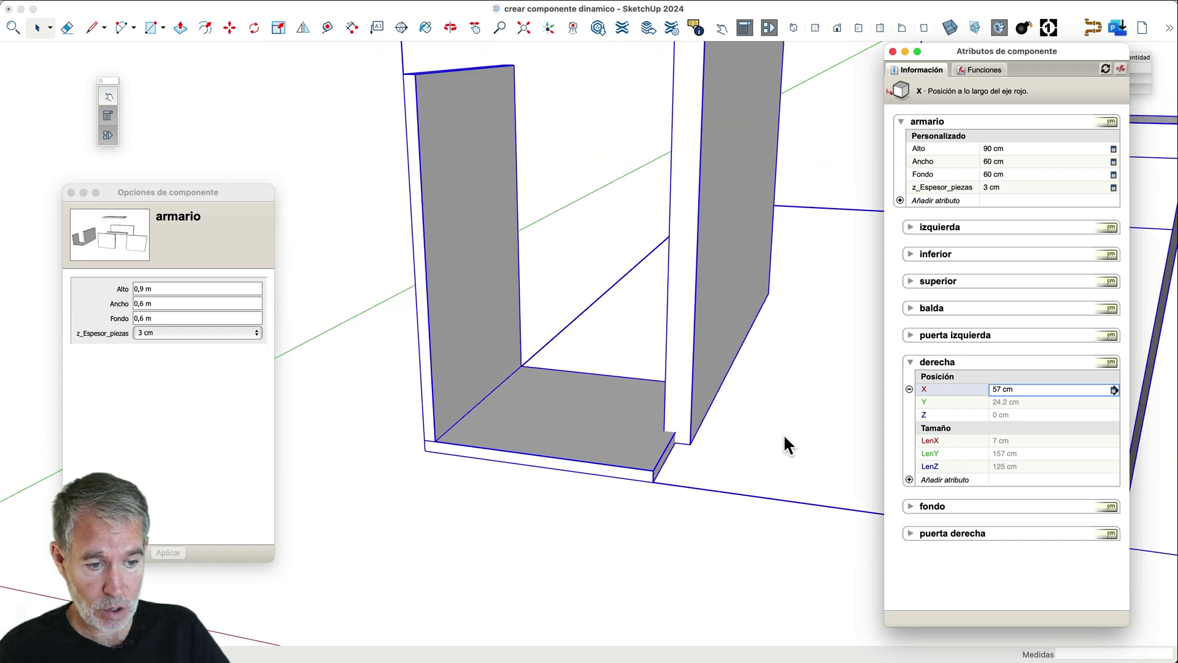
pyautogui.click(1019, 402)
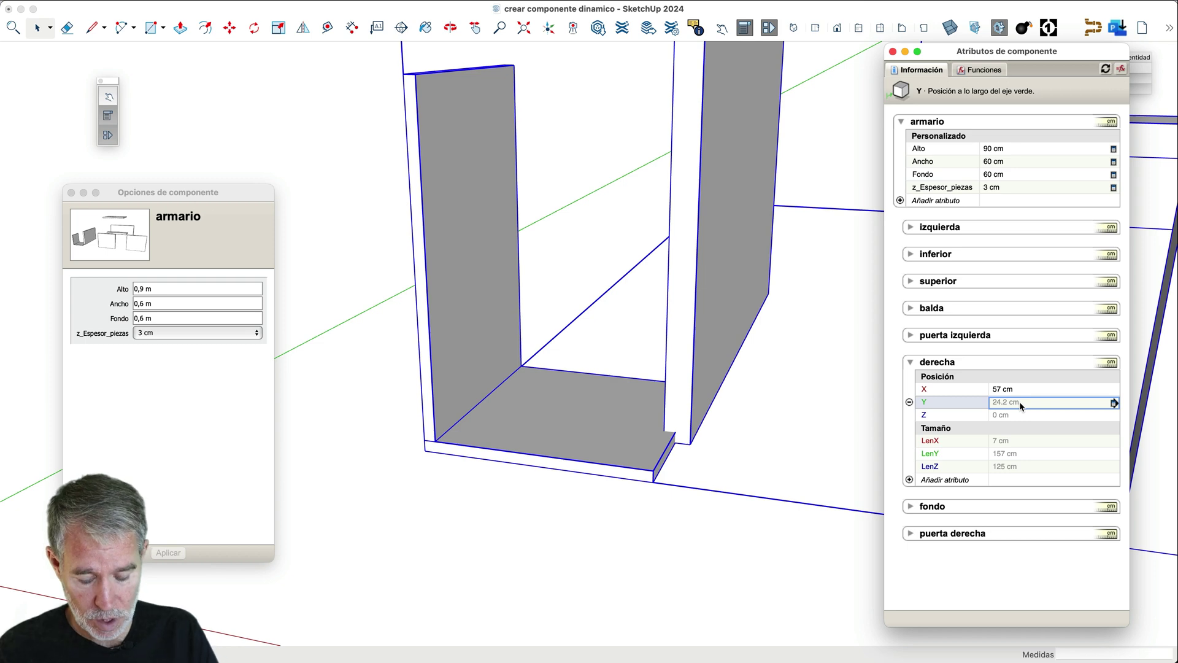
pyautogui.write('=')
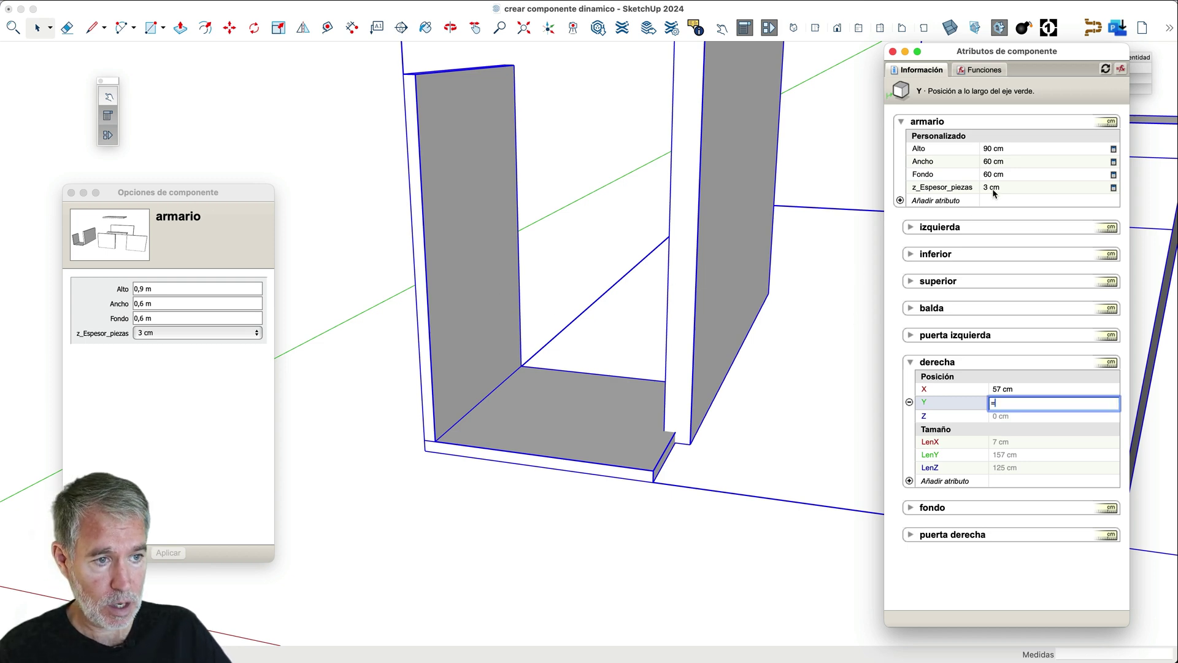
pyautogui.click(1004, 174)
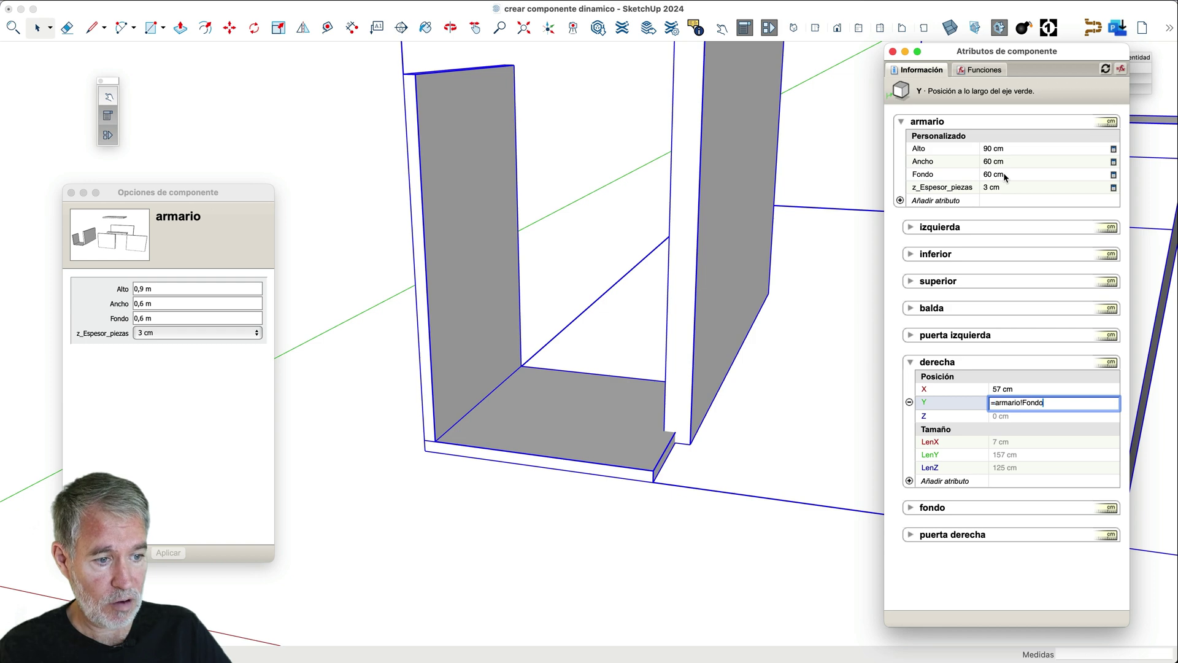
pyautogui.press('Return')
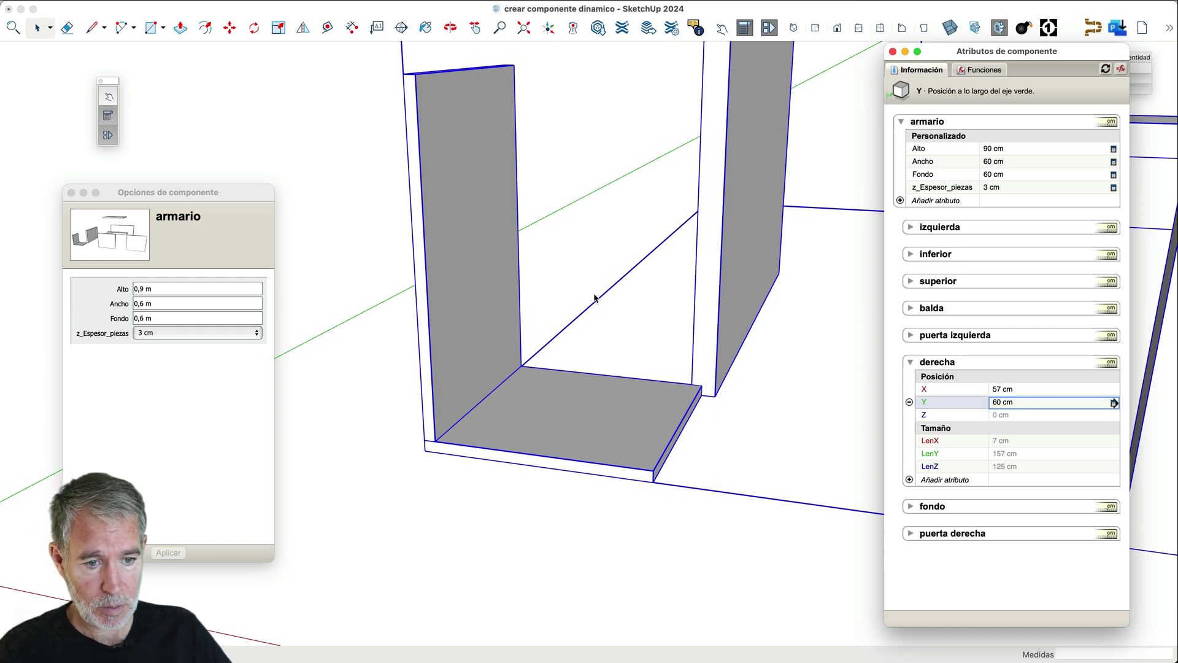
pyautogui.scroll(-3, 554, 340)
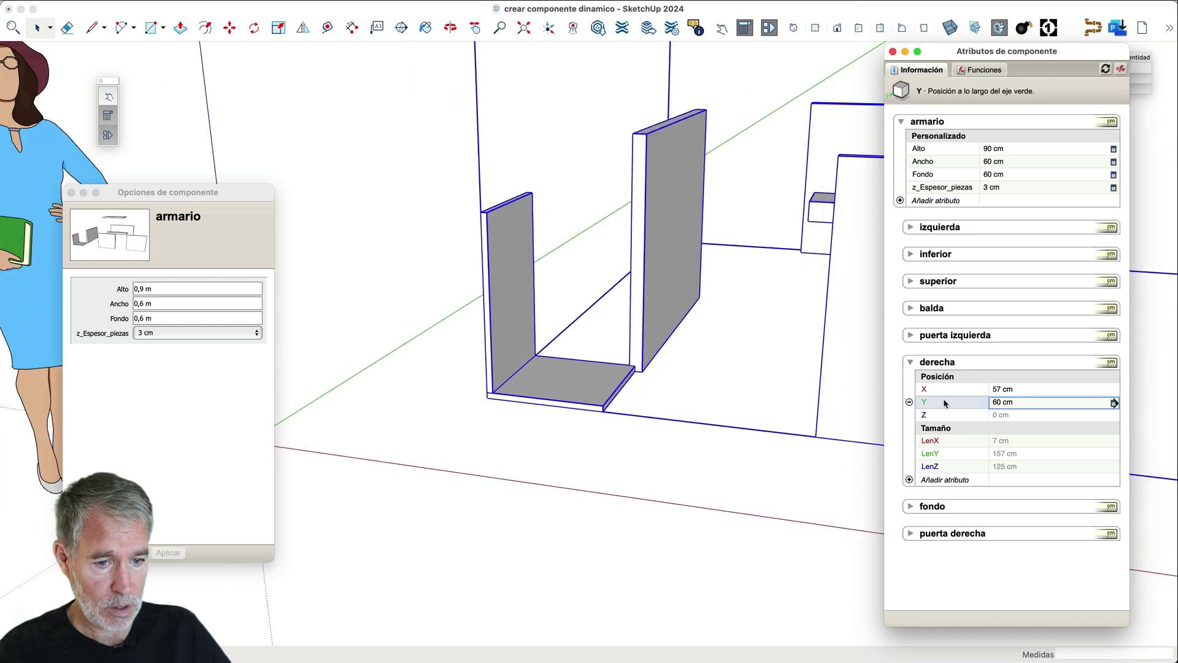
# - Replace the derecha panel's Y position formula with =0
pyautogui.click(1018, 403)
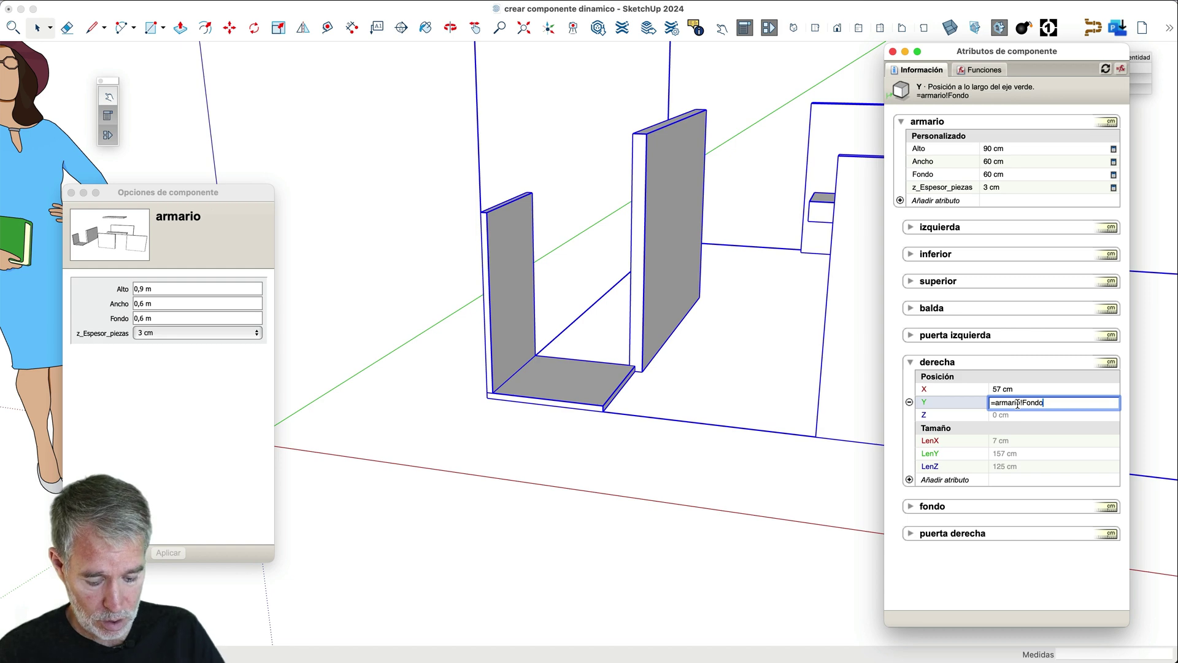
pyautogui.press('BackSpace')
pyautogui.press('BackSpace')
pyautogui.press('BackSpace')
pyautogui.press('BackSpace')
pyautogui.press('BackSpace')
pyautogui.press('BackSpace')
pyautogui.press('BackSpace')
pyautogui.press('BackSpace')
pyautogui.press('BackSpace')
pyautogui.press('BackSpace')
pyautogui.press('BackSpace')
pyautogui.press('BackSpace')
pyautogui.press('BackSpace')
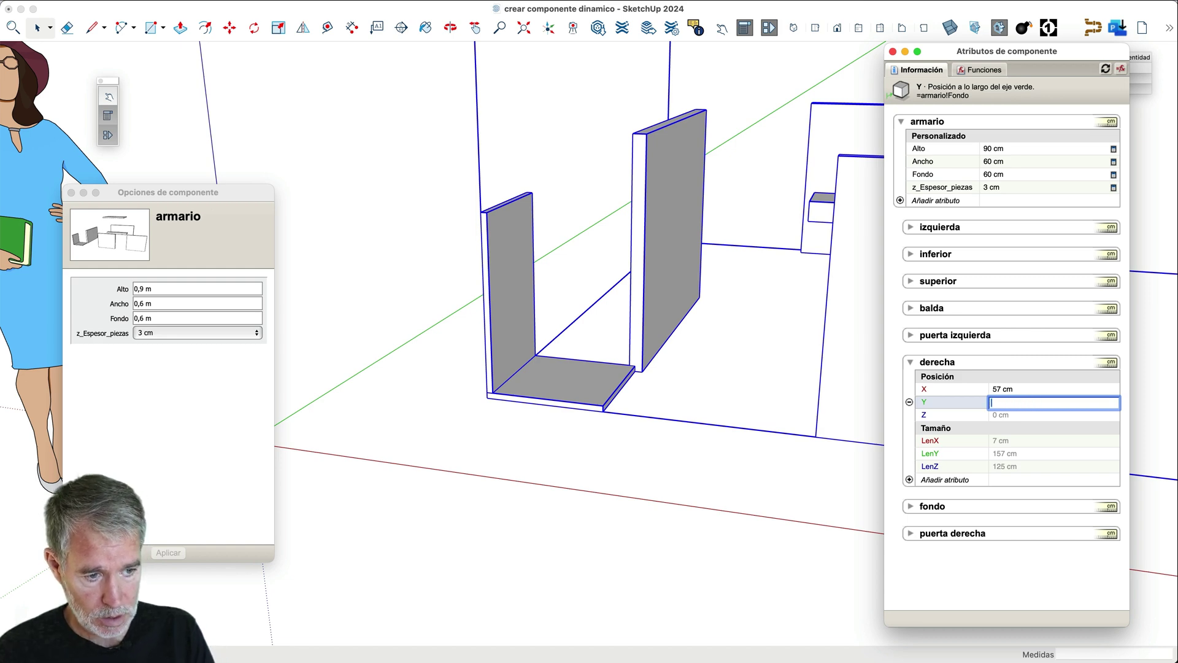
pyautogui.press('BackSpace')
pyautogui.write('0')
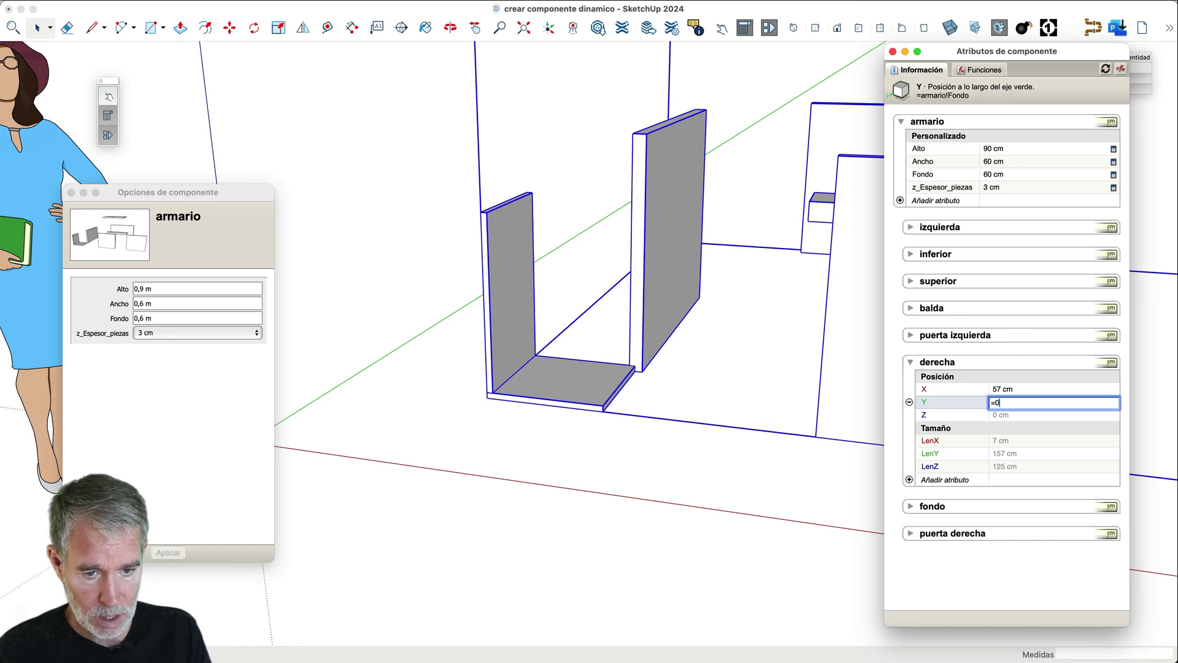
pyautogui.press('Return')
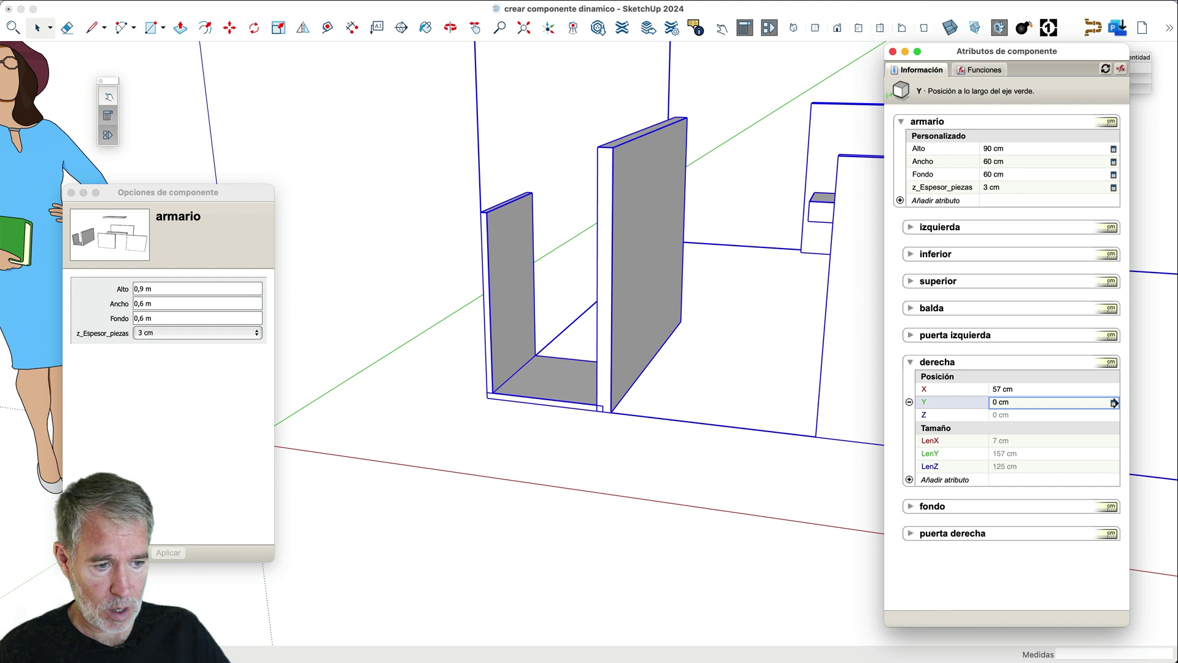
# - Set the derecha panel's Z position formula to =armario!z_Espesor_piezas so it sits on top of the inferior panel
pyautogui.click(1004, 417)
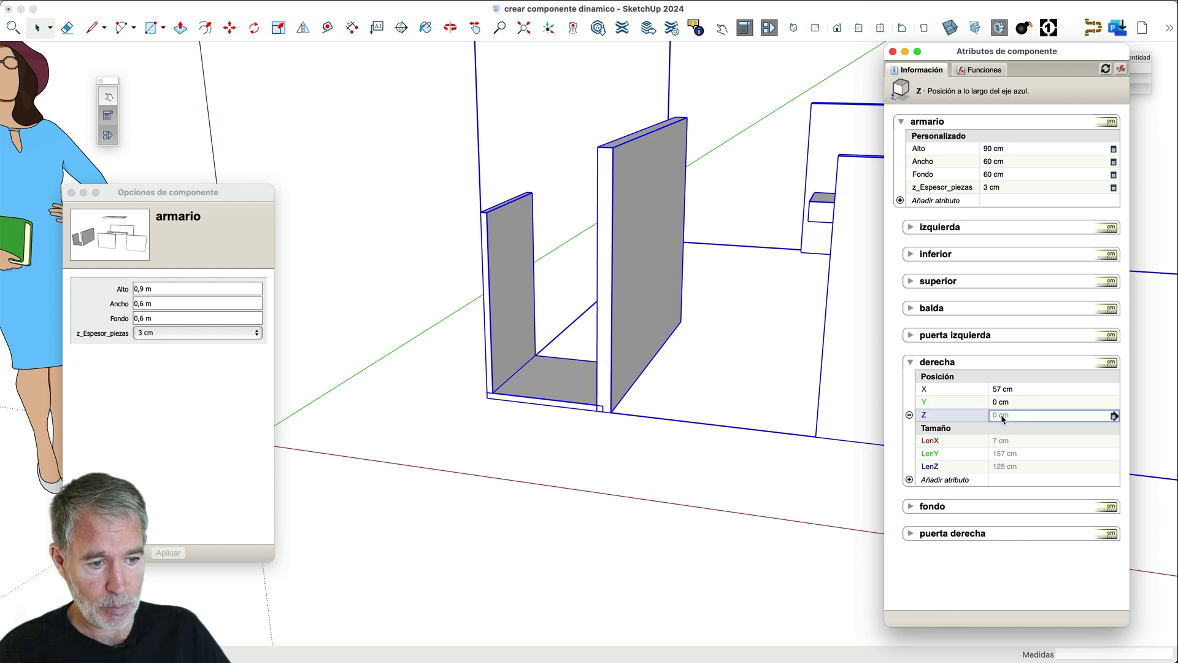
pyautogui.click(1036, 420)
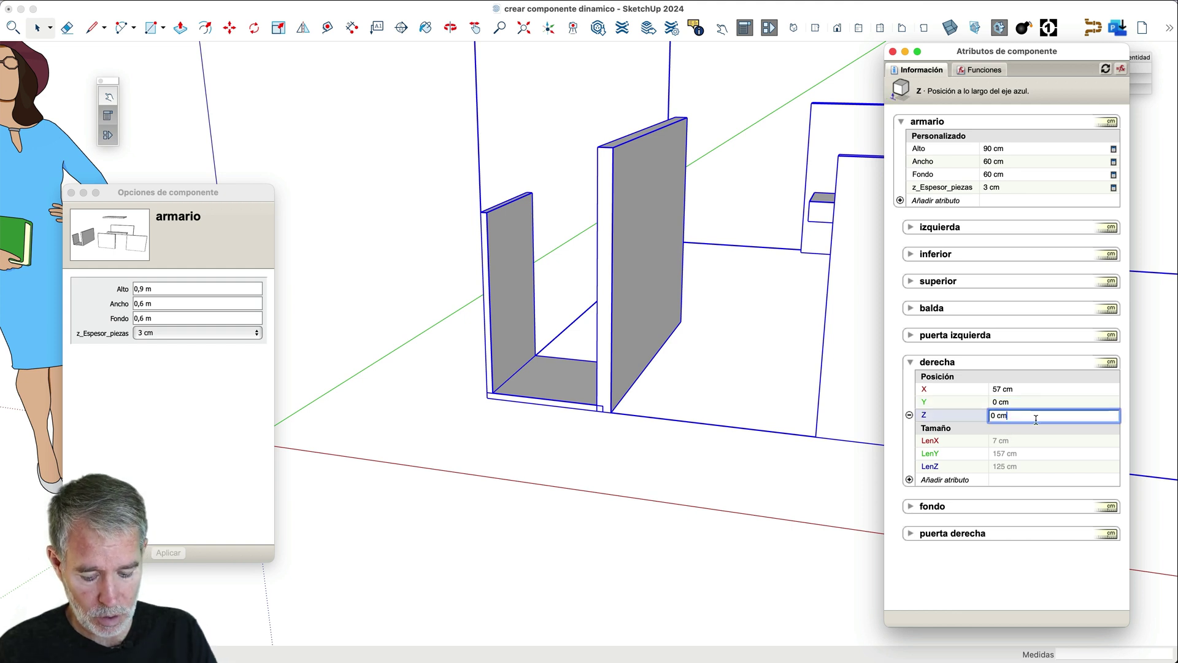
pyautogui.press('BackSpace')
pyautogui.press('BackSpace')
pyautogui.press('BackSpace')
pyautogui.press('BackSpace')
pyautogui.write('=')
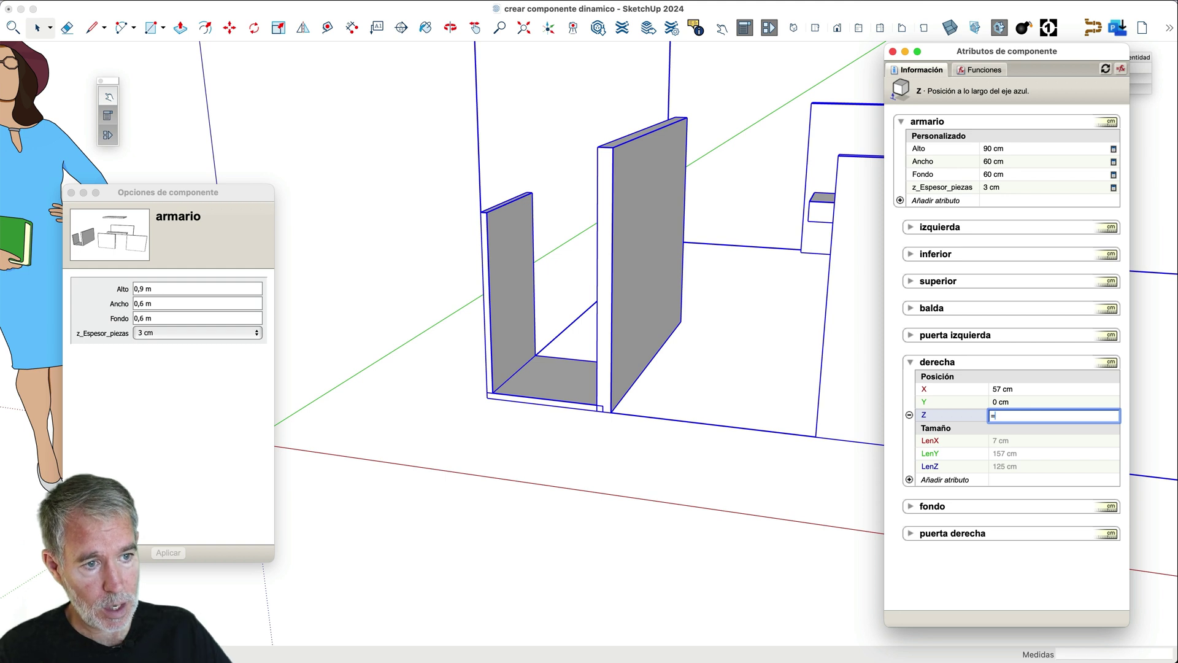
pyautogui.click(1017, 187)
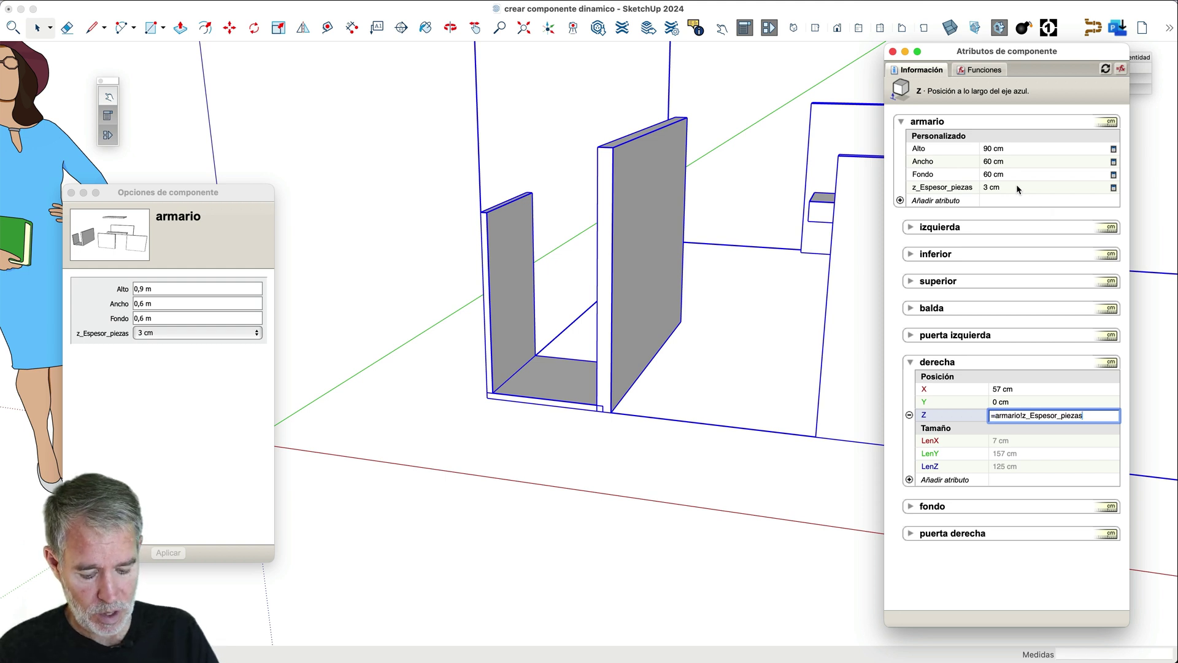
pyautogui.press('Return')
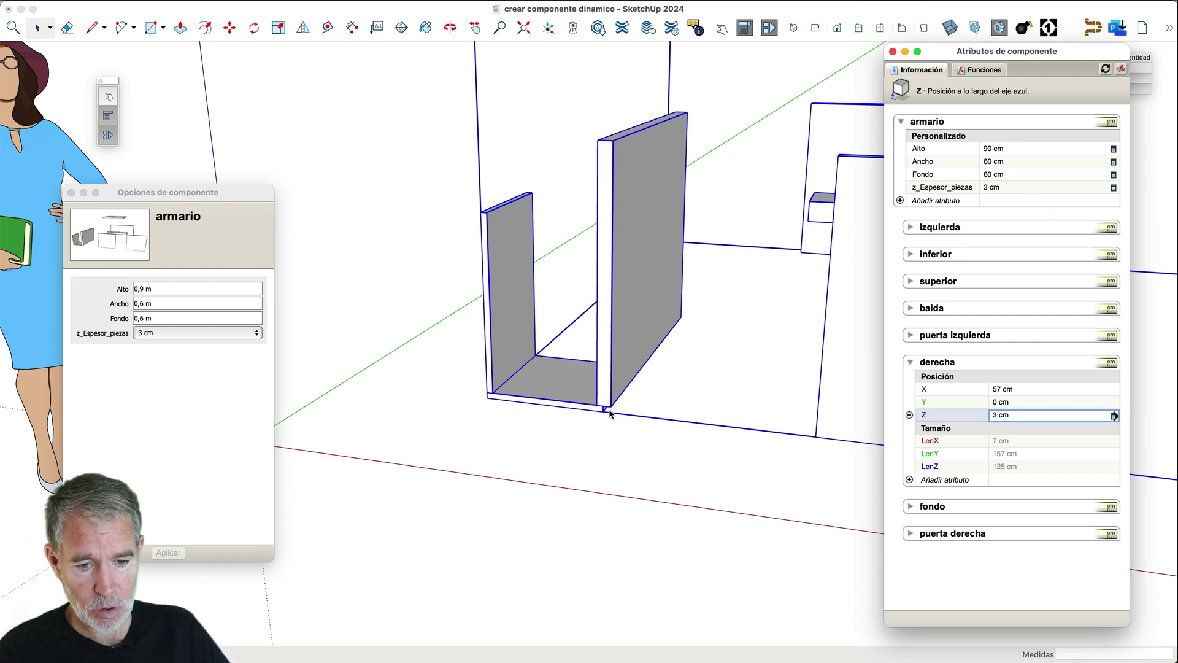
# - Link the derecha panel's LenX size to the panel thickness with the formula =armario!z_Espesor_piezas
pyautogui.scroll(3, 611, 415)
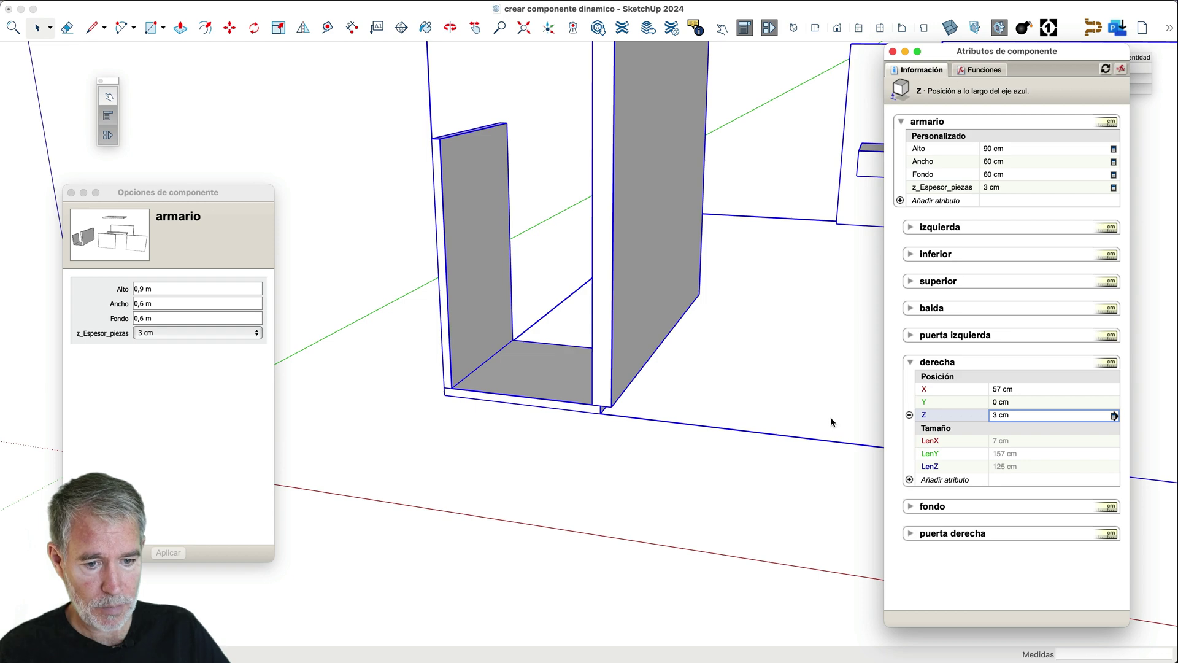
pyautogui.click(1002, 442)
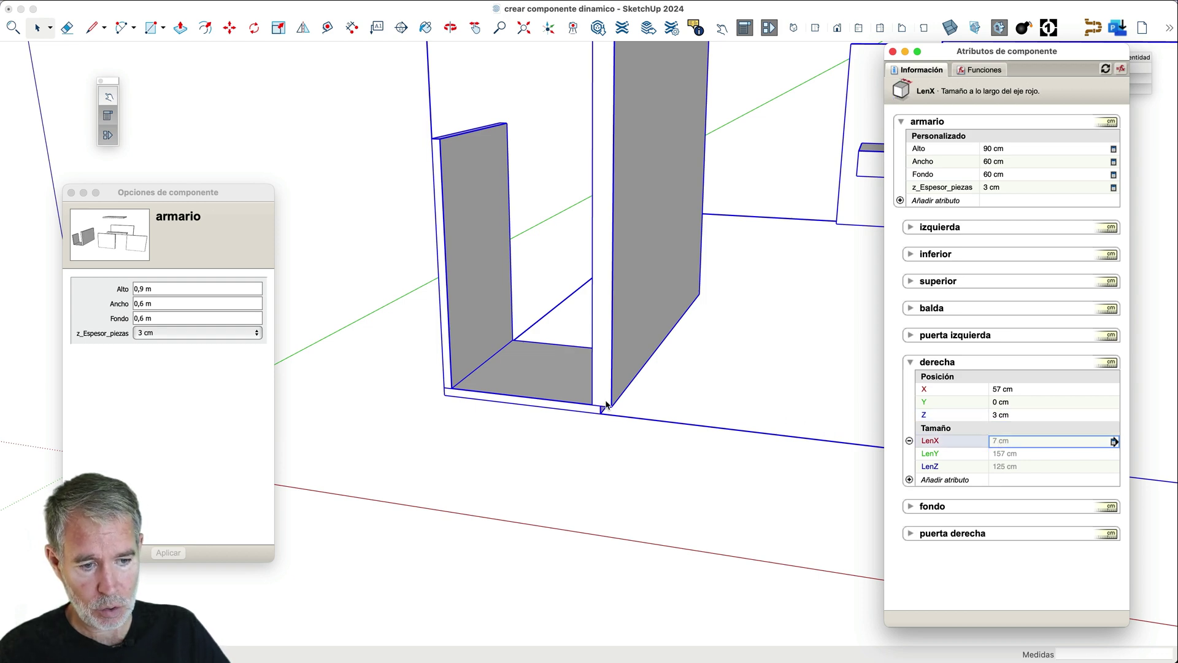
pyautogui.write('=')
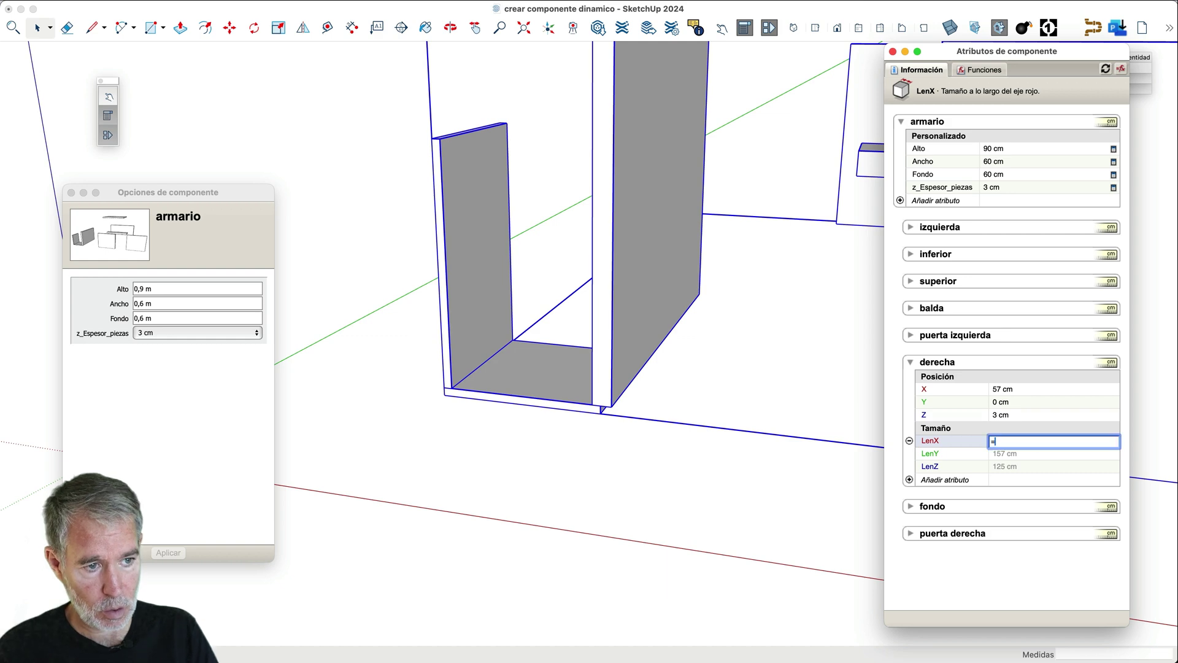
pyautogui.click(1004, 185)
pyautogui.press('Return')
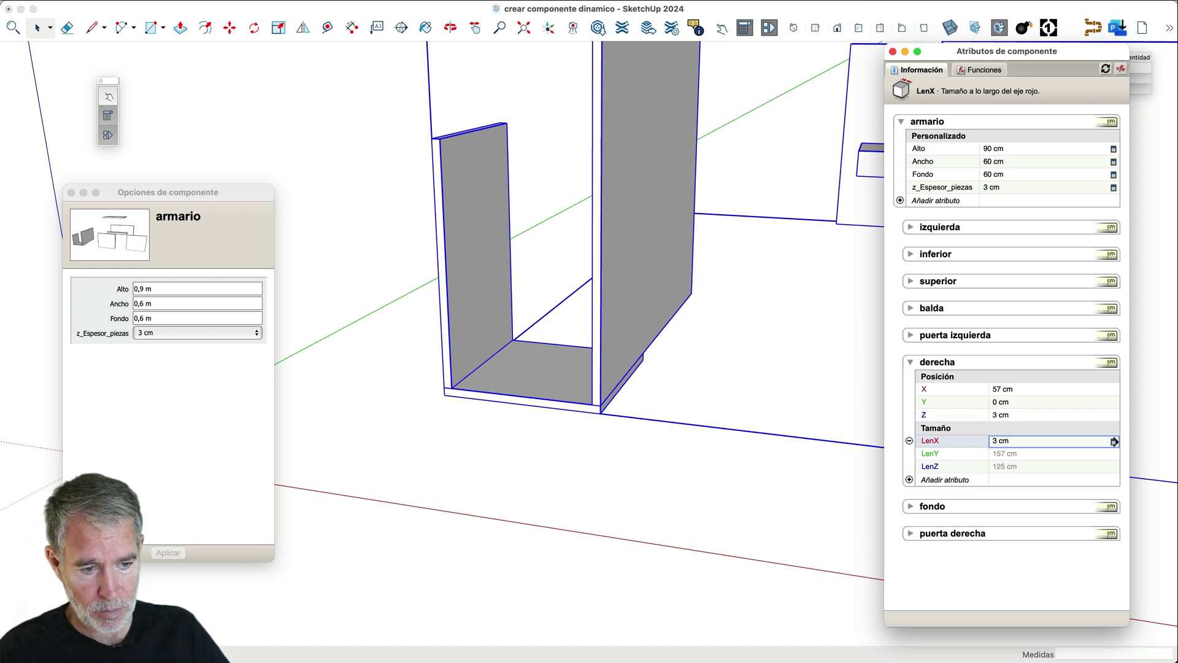
# - Link the derecha panel's LenY size to the cabinet depth with the formula =armario!Fondo
pyautogui.click(1023, 454)
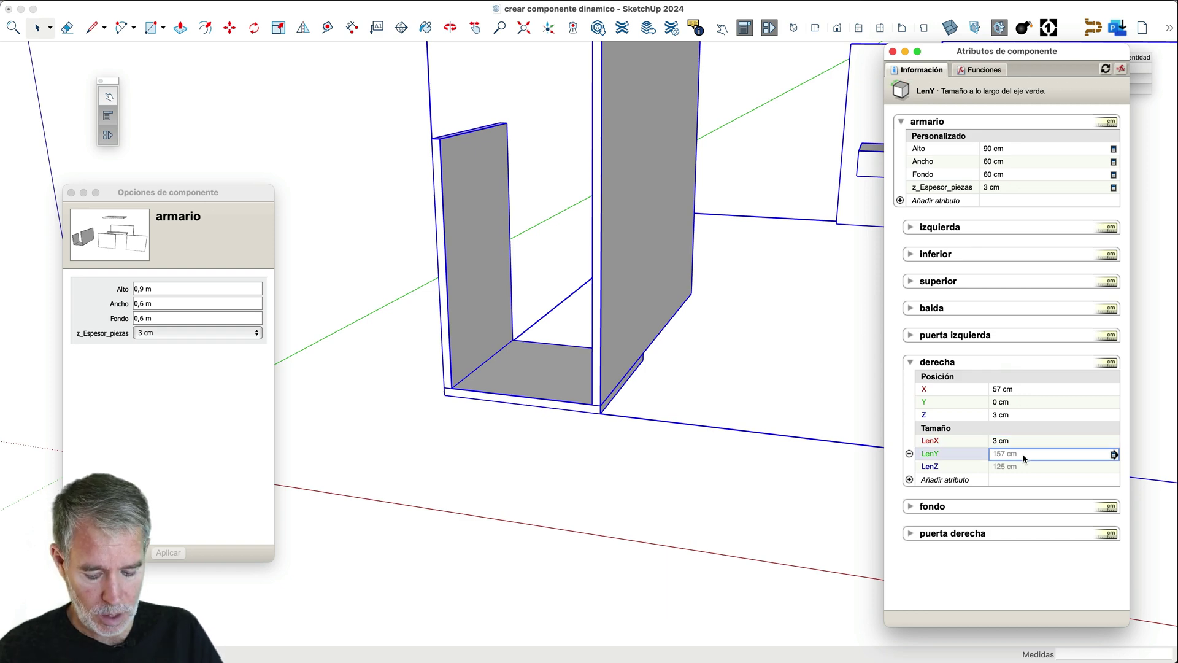
pyautogui.write('=')
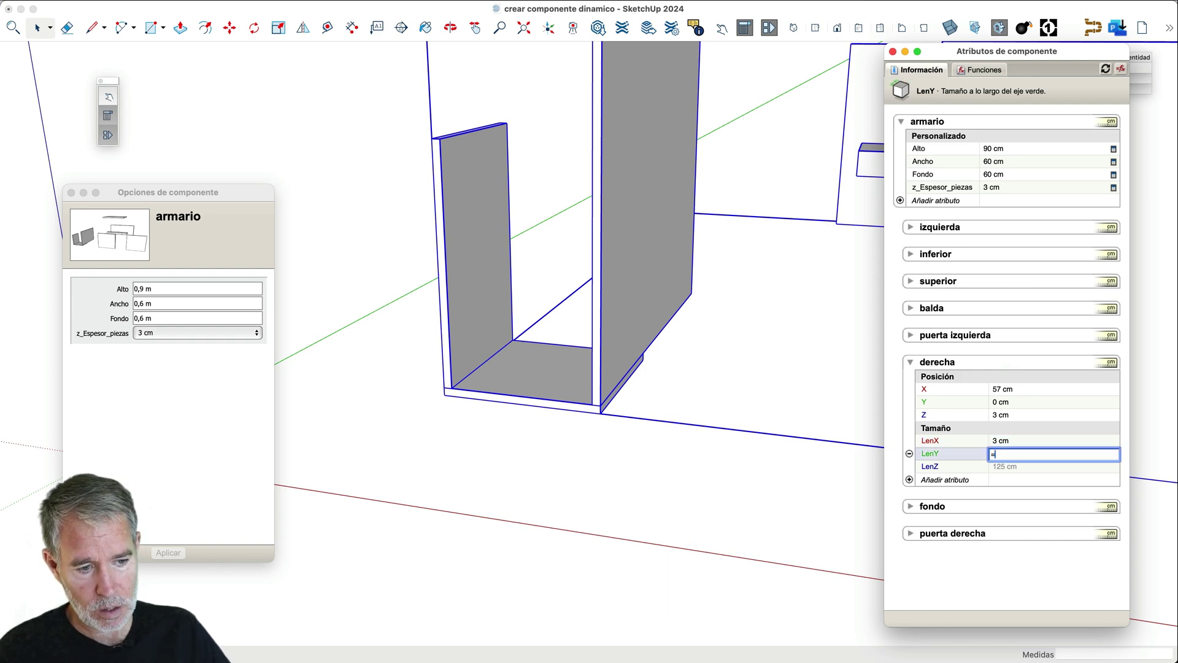
pyautogui.click(1007, 175)
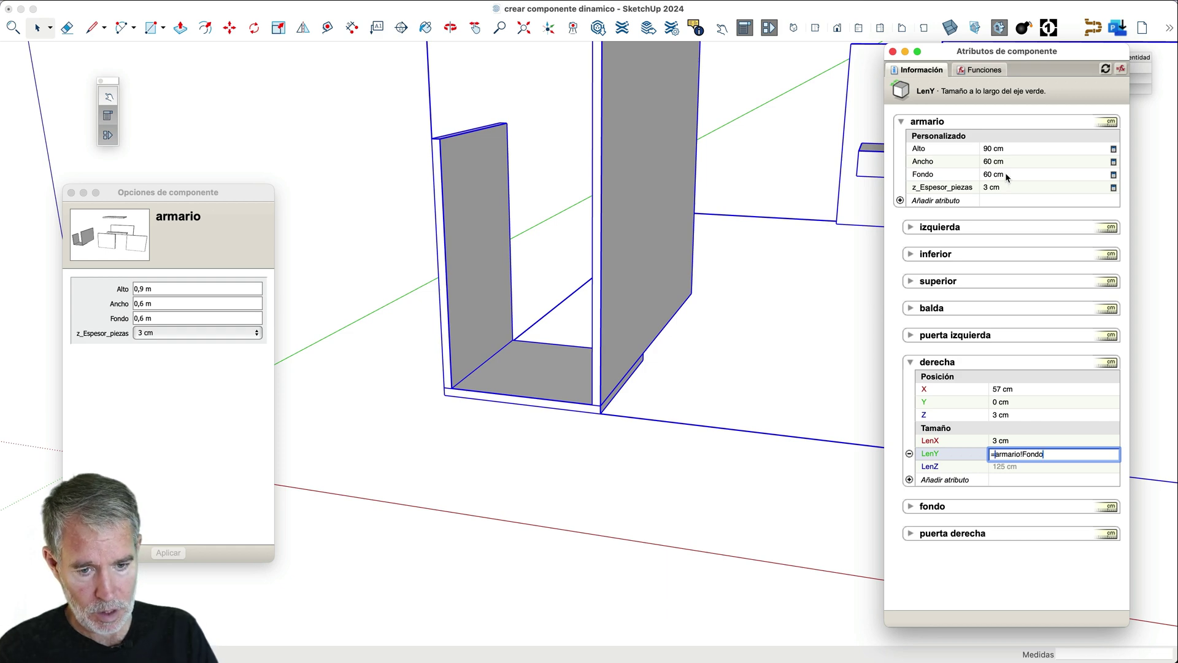
pyautogui.press('Return')
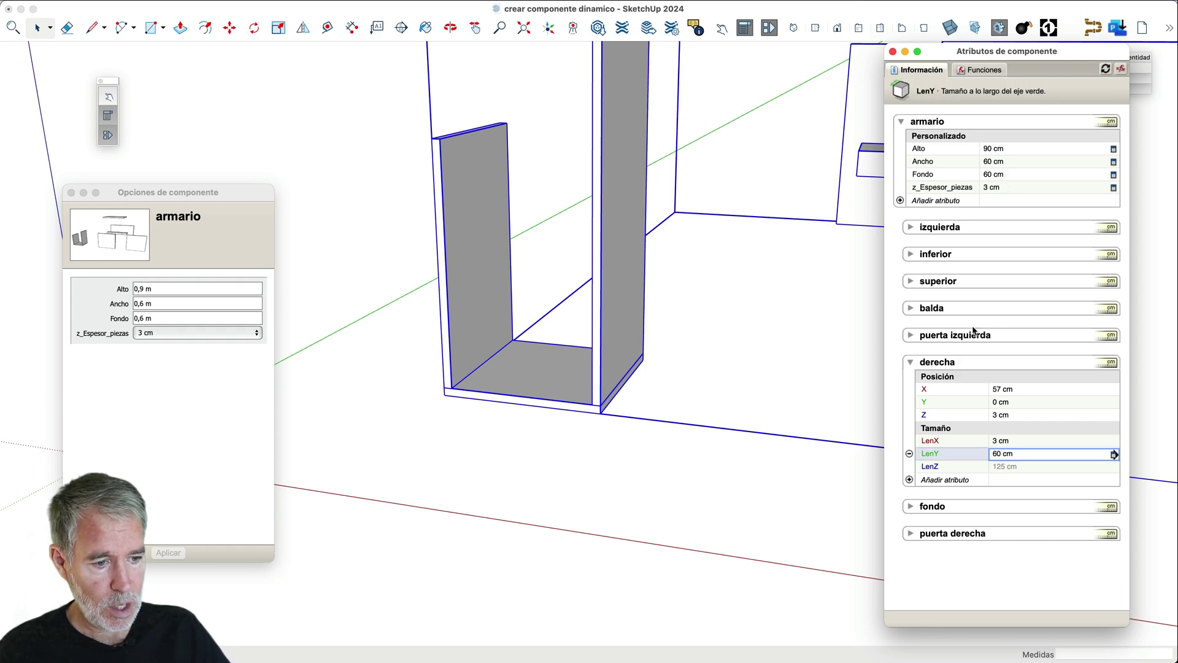
# - Select the derecha panel's LenZ size attribute for editing
pyautogui.click(1014, 467)
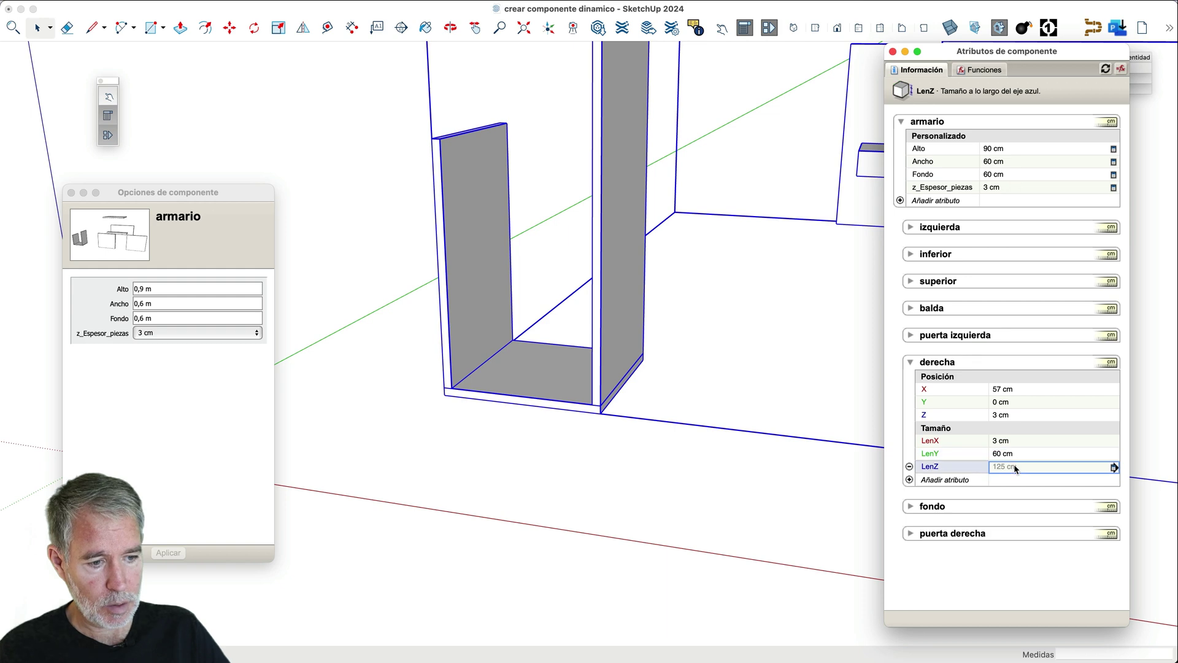
# - Set the LenZ of izquierda to the formula =armario!Alto-armario!z_Espesor_piezas-armario!z_Espesor_piezas
pyautogui.click(911, 228)
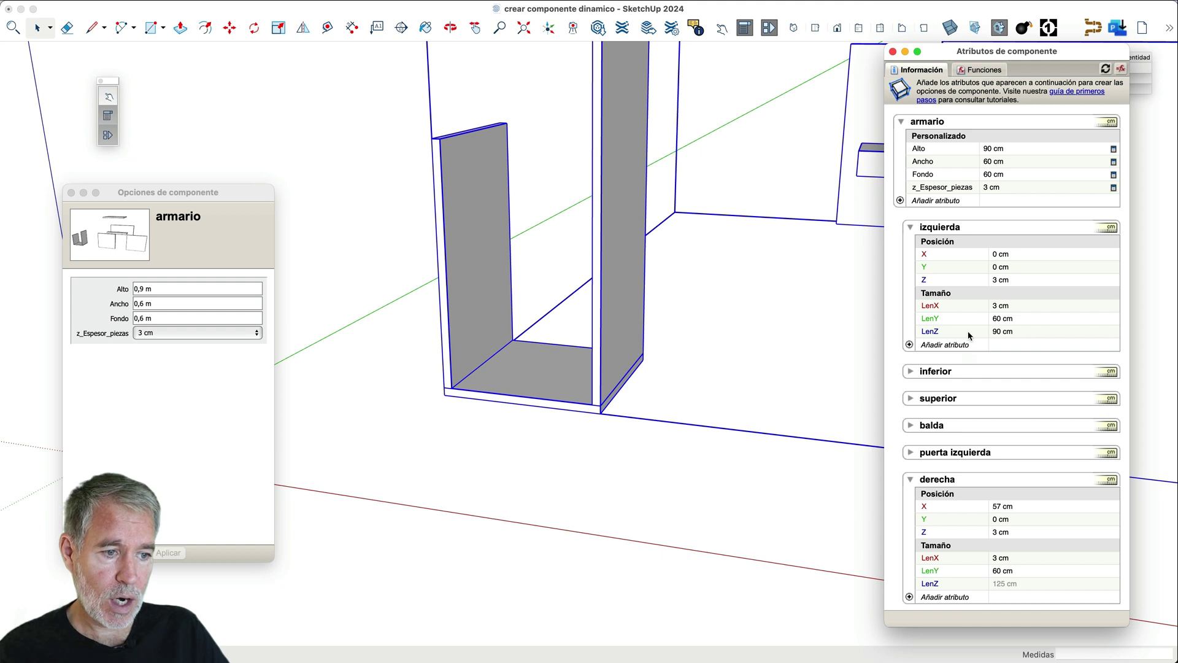
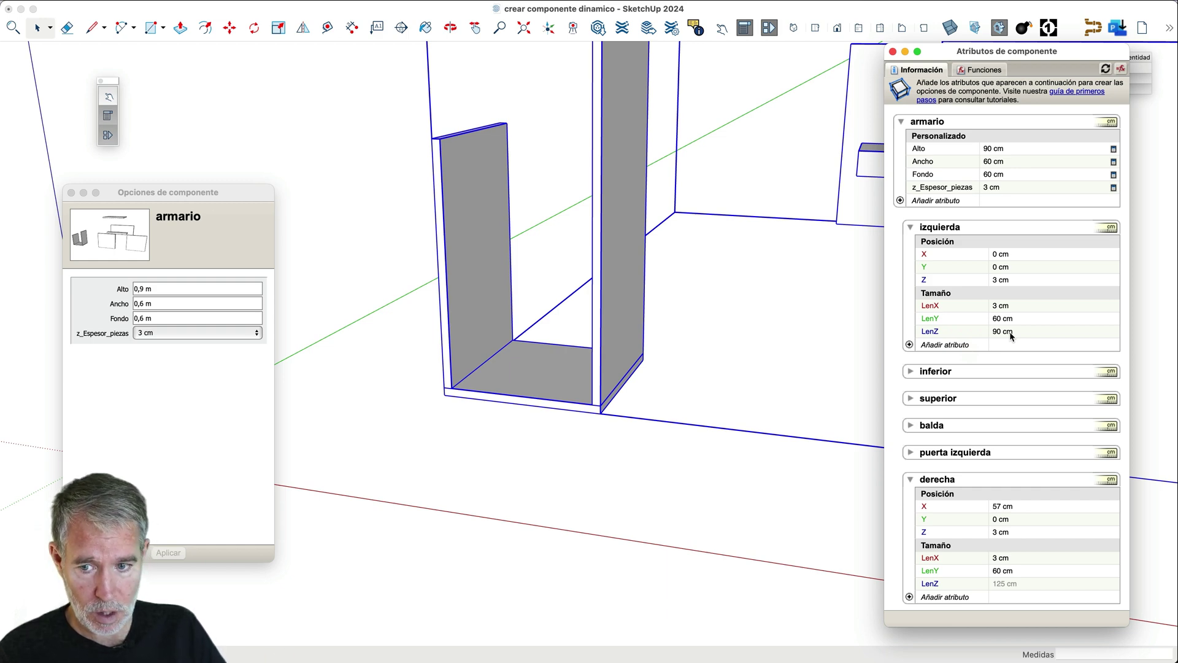
pyautogui.scroll(-1, 1000, 382)
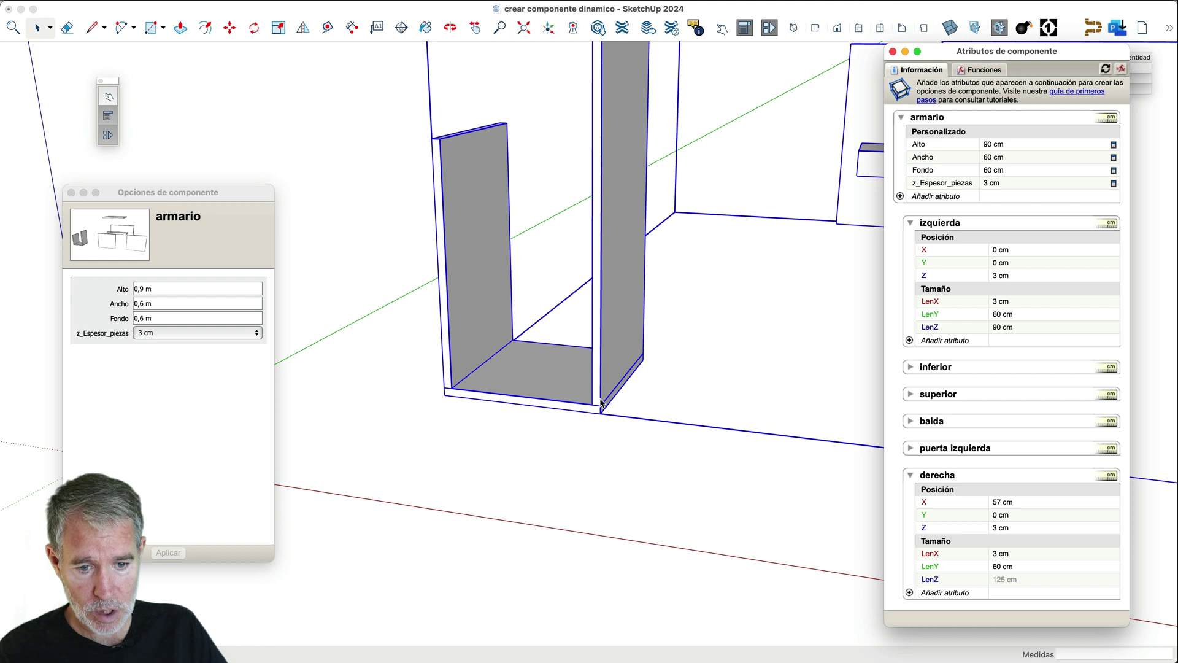
pyautogui.click(1022, 327)
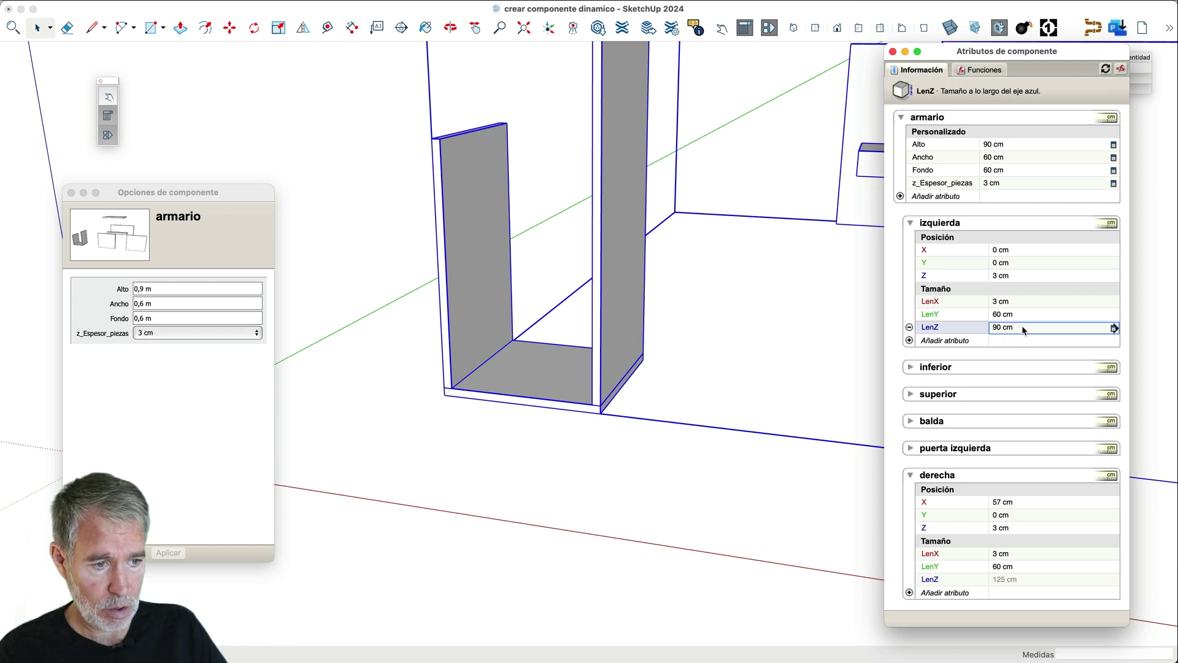
pyautogui.click(1022, 326)
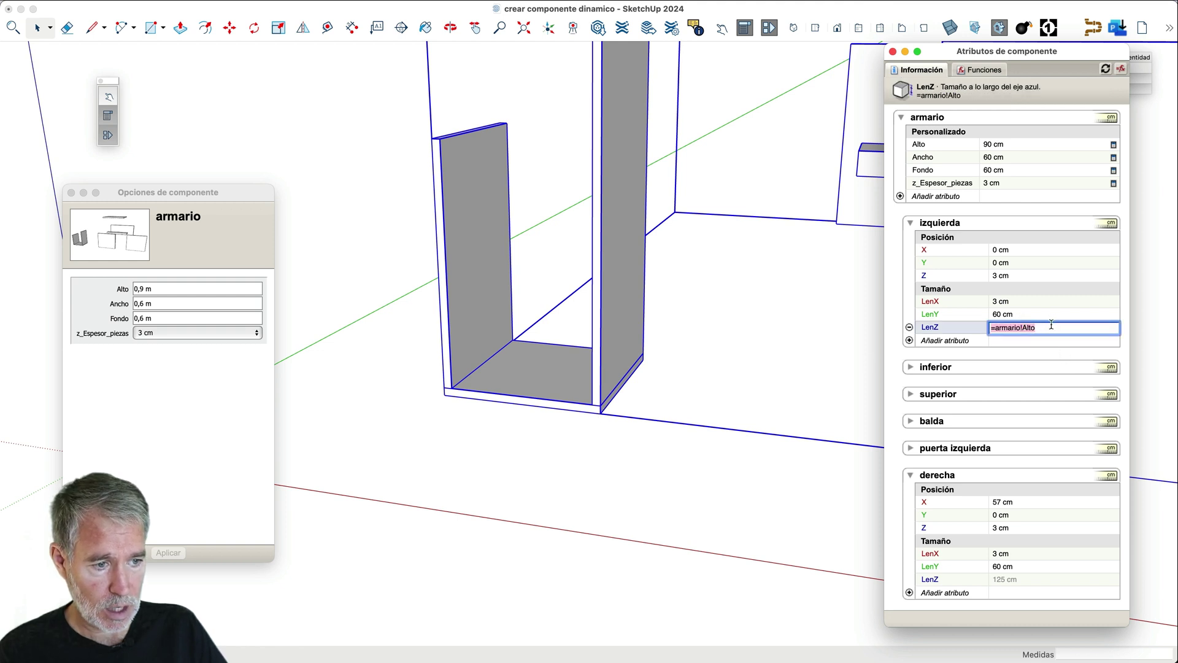
pyautogui.click(1052, 325)
pyautogui.write('-')
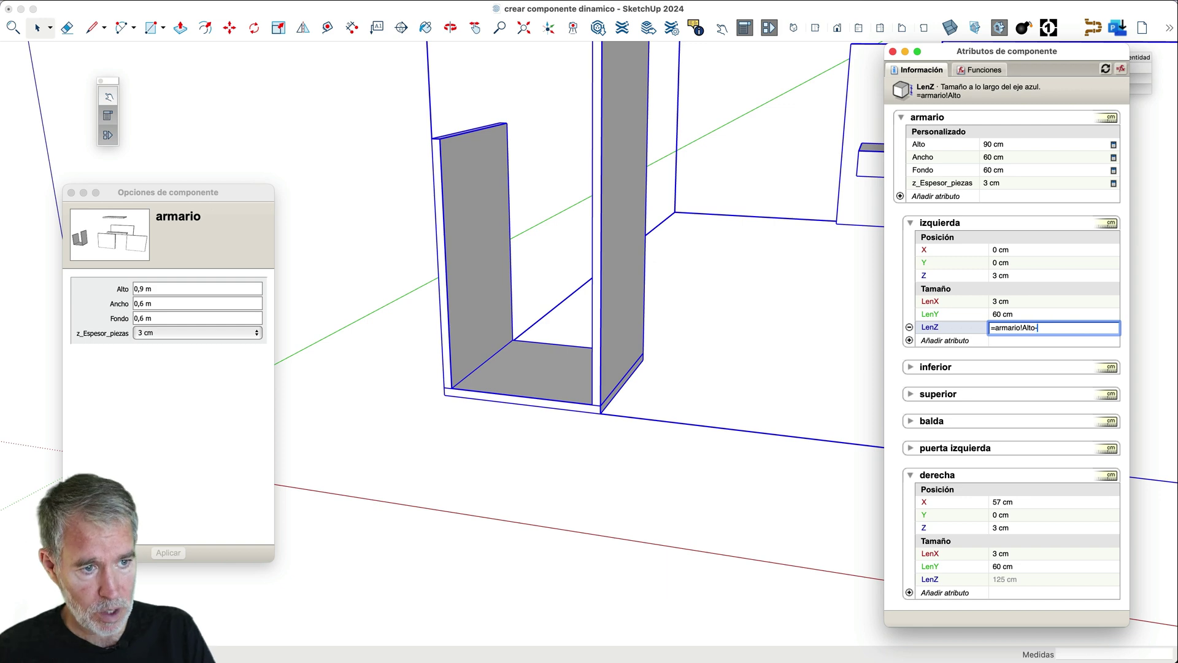
pyautogui.click(1029, 180)
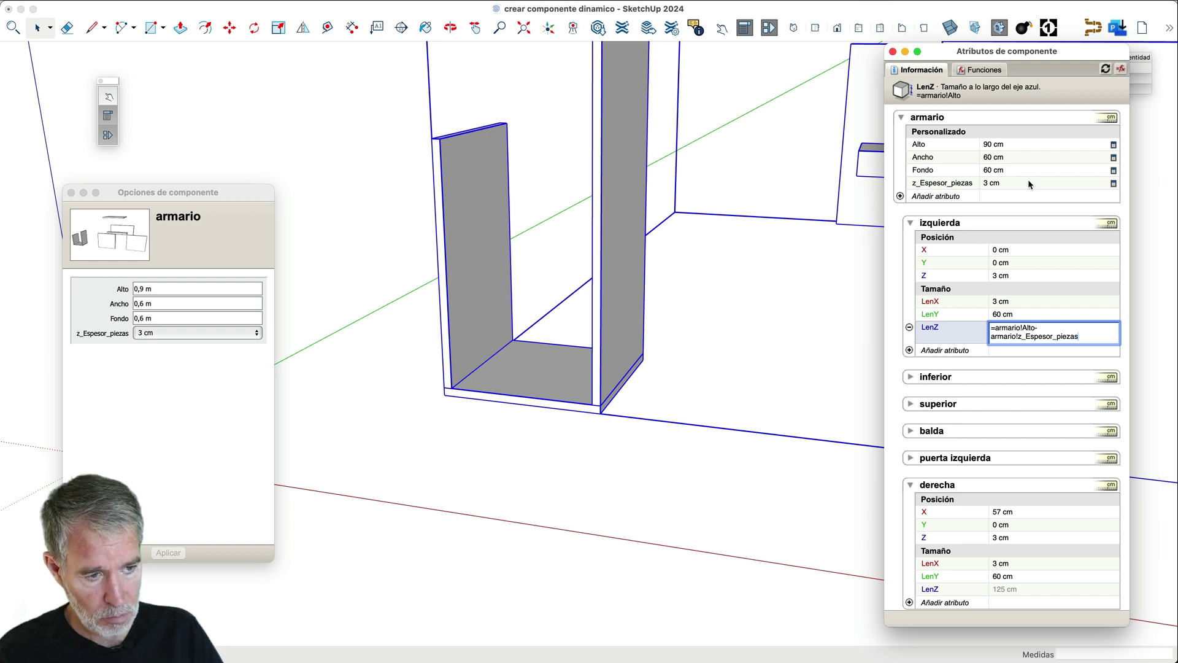
pyautogui.write('-')
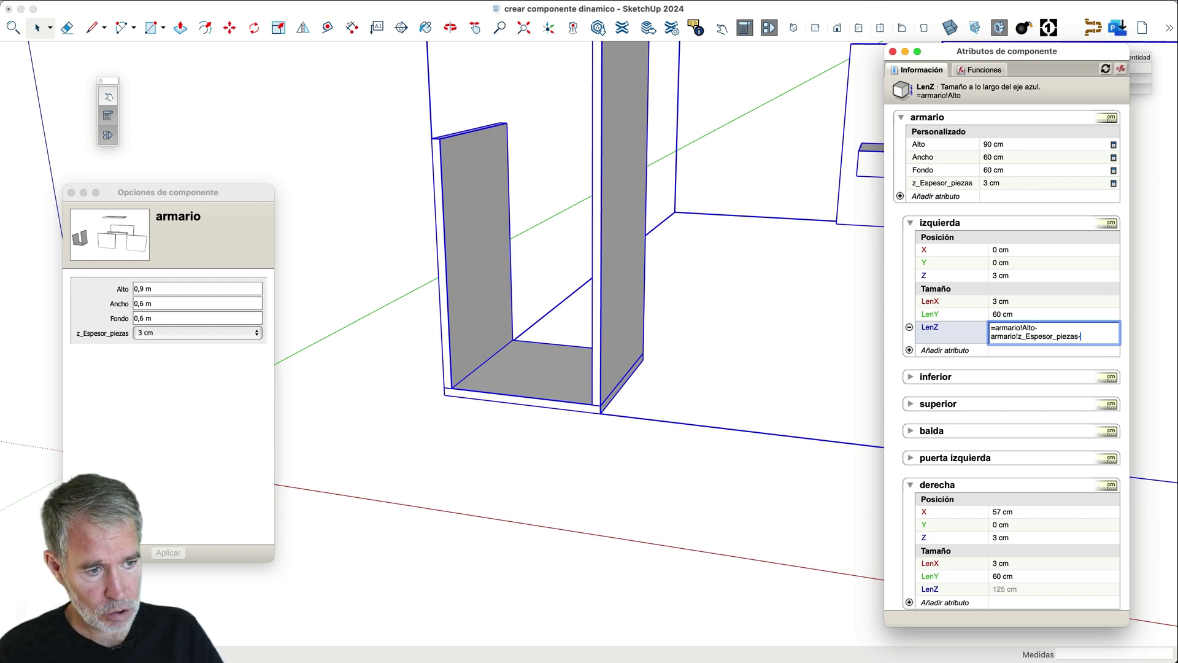
pyautogui.click(1018, 182)
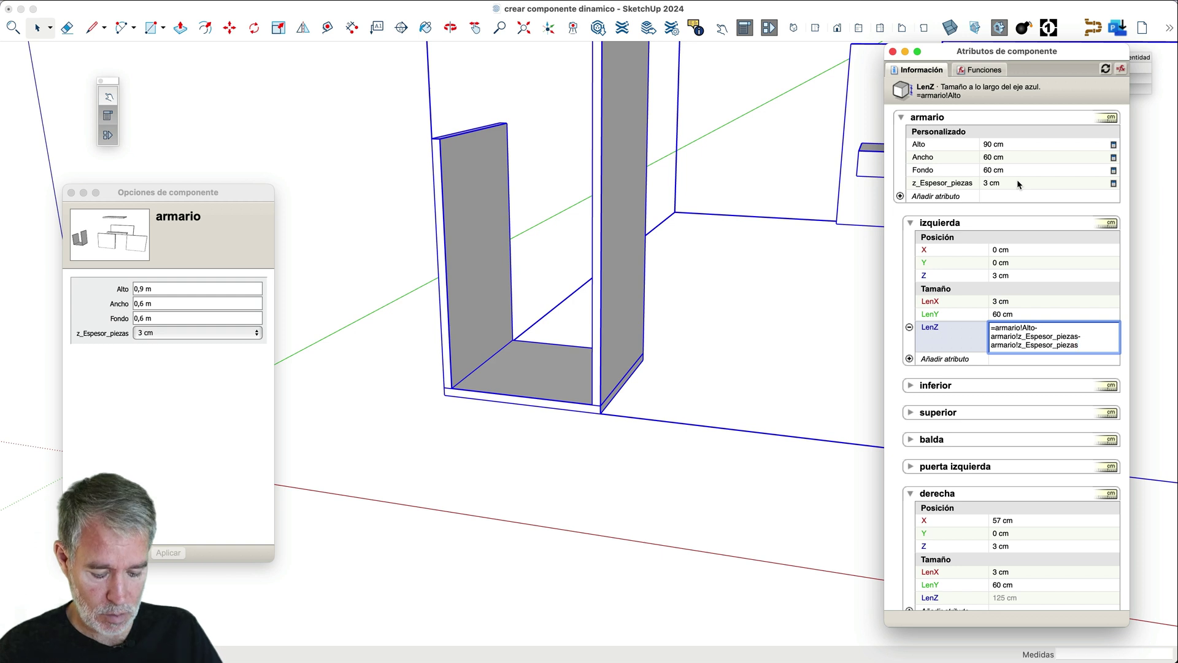
pyautogui.press('Return')
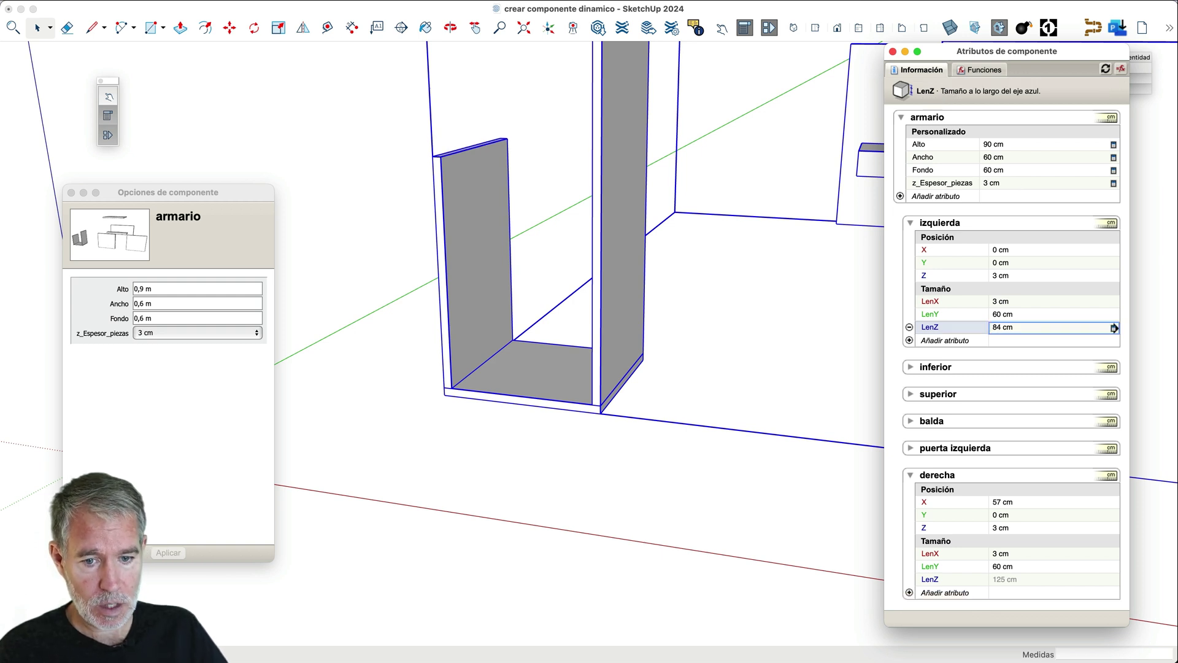
# - Copy the complete LenZ formula of izquierda and collapse that piece's attribute list
pyautogui.click(1009, 330)
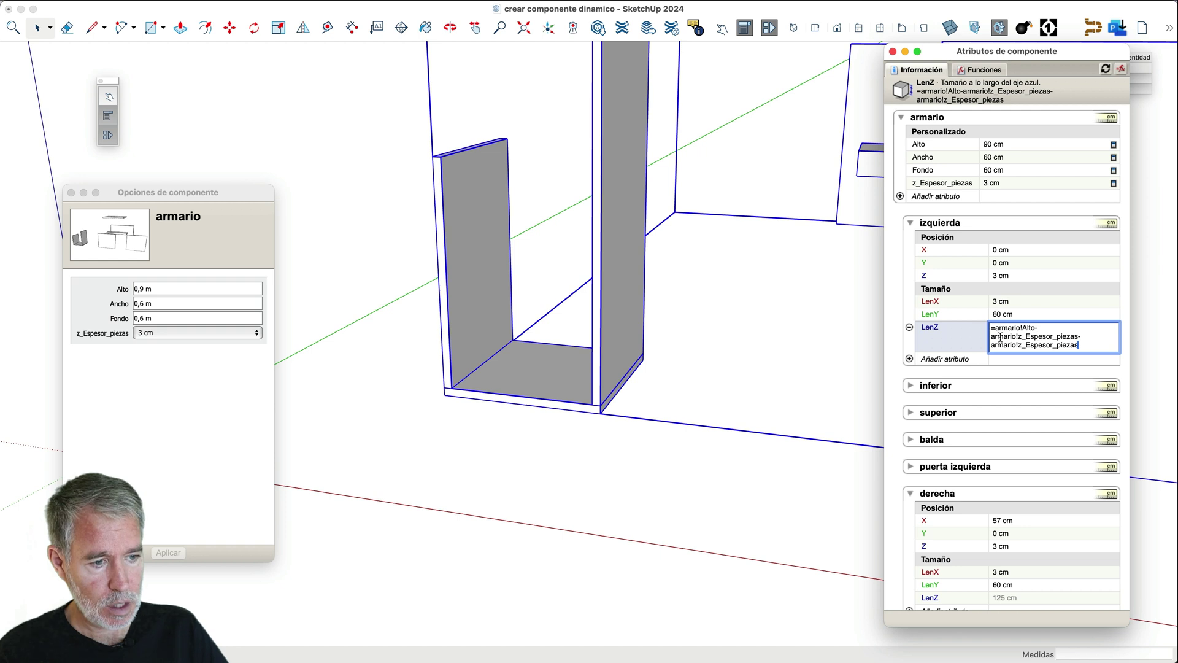
pyautogui.moveTo(1092, 344); pyautogui.dragTo(988, 328)
pyautogui.press('super+c')
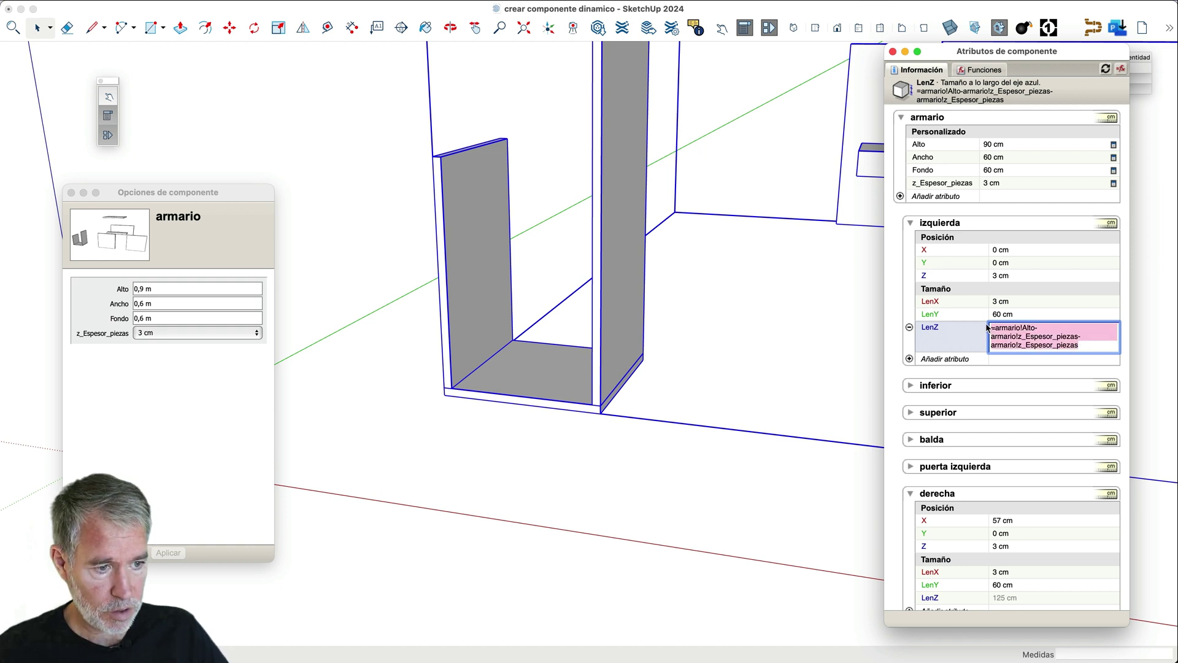
pyautogui.click(912, 226)
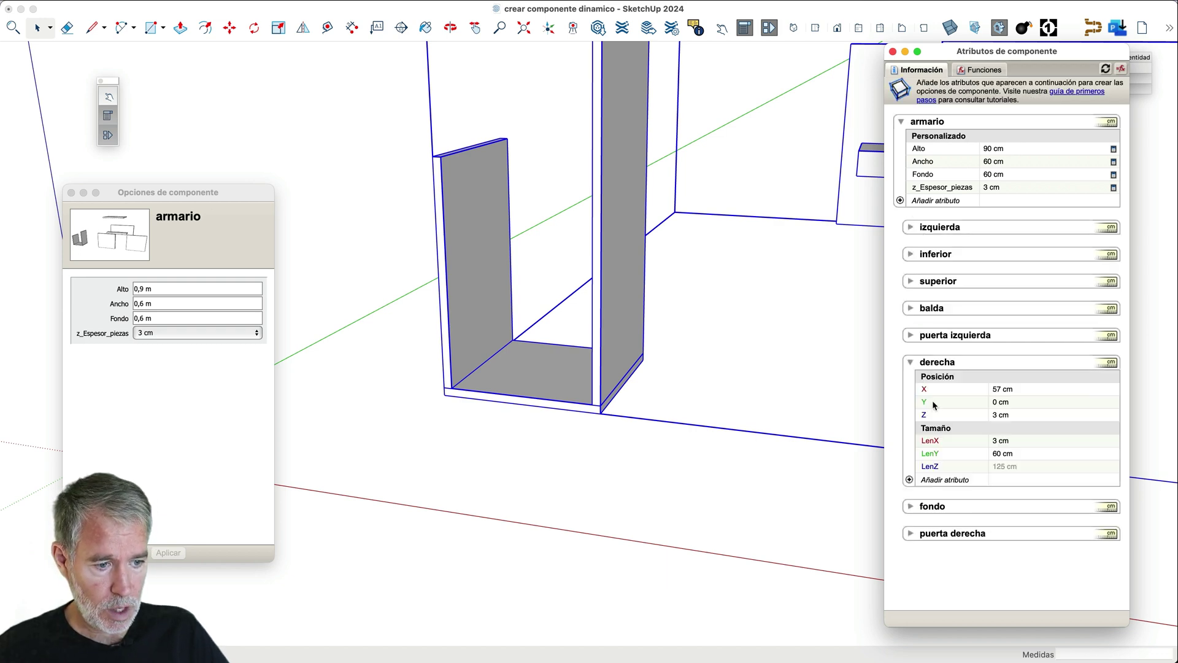
# - Paste the copied formula as the LenZ of derecha, so it reads only =armario!Alto-armario!z_Espesor_piezas-armario!z_Espesor_piezas
pyautogui.click(1013, 467)
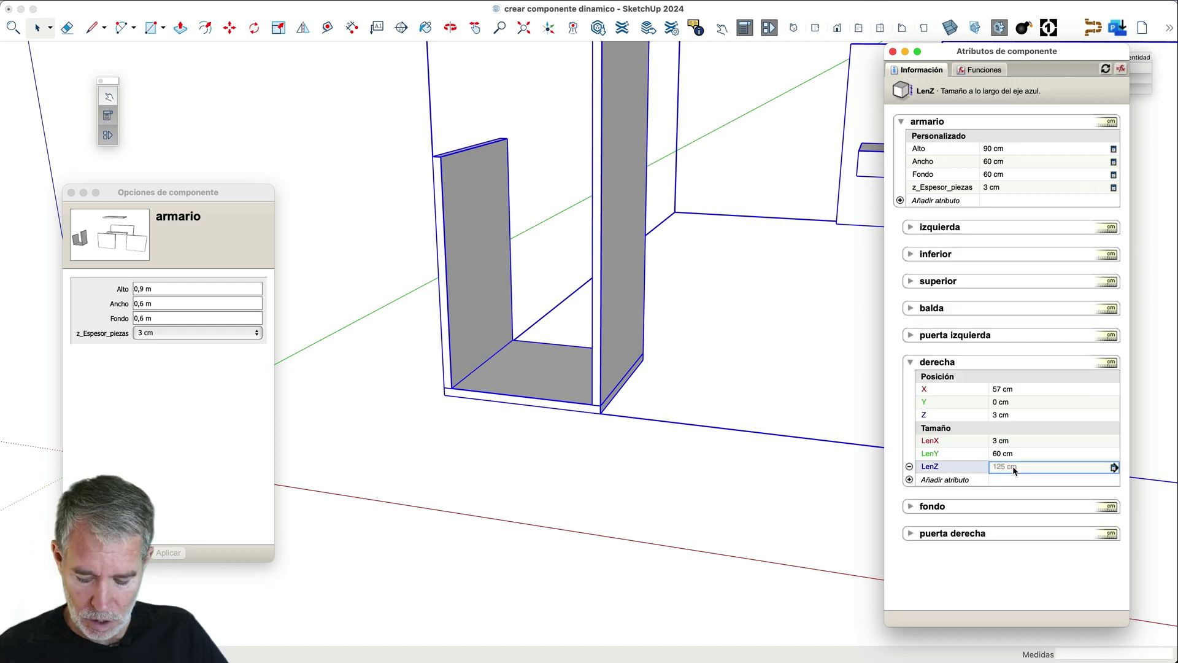
pyautogui.press('super+v')
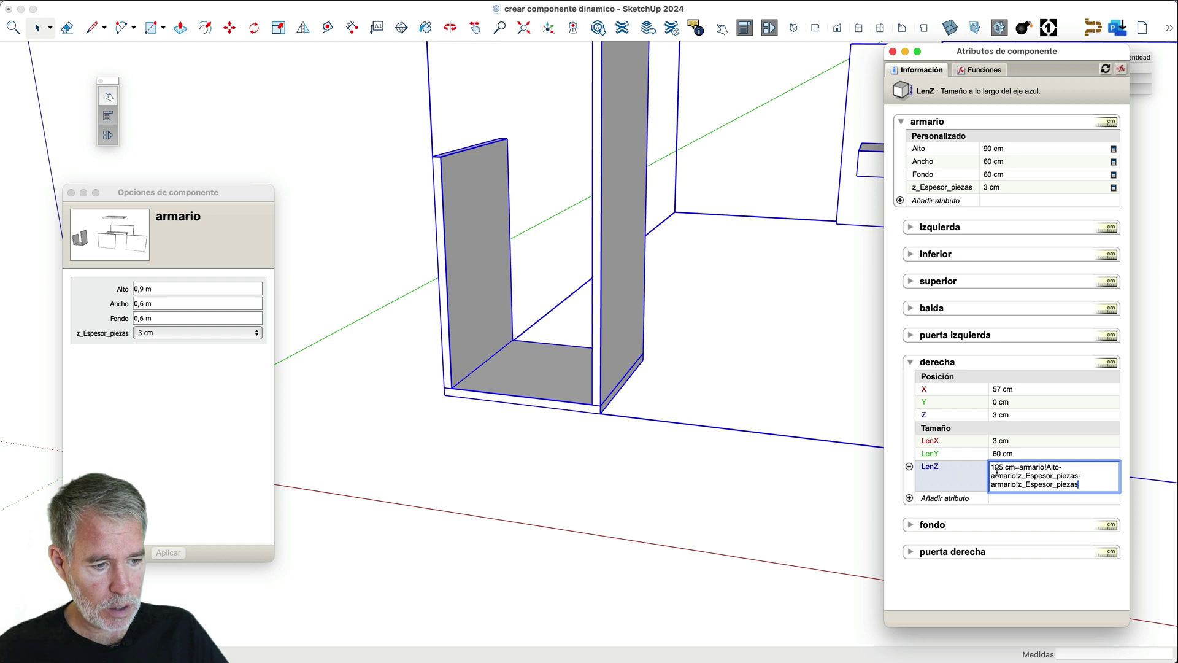
pyautogui.press('BackSpace')
pyautogui.press('BackSpace')
pyautogui.press('BackSpace')
pyautogui.press('BackSpace')
pyautogui.press('BackSpace')
pyautogui.press('BackSpace')
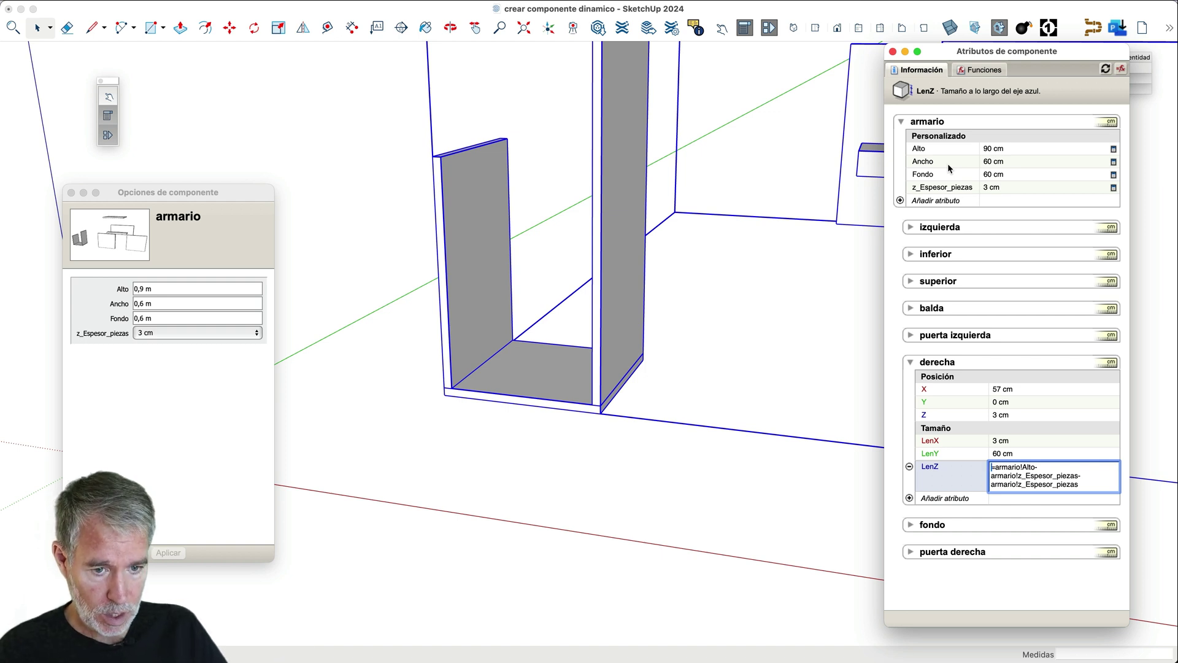
pyautogui.press('Return')
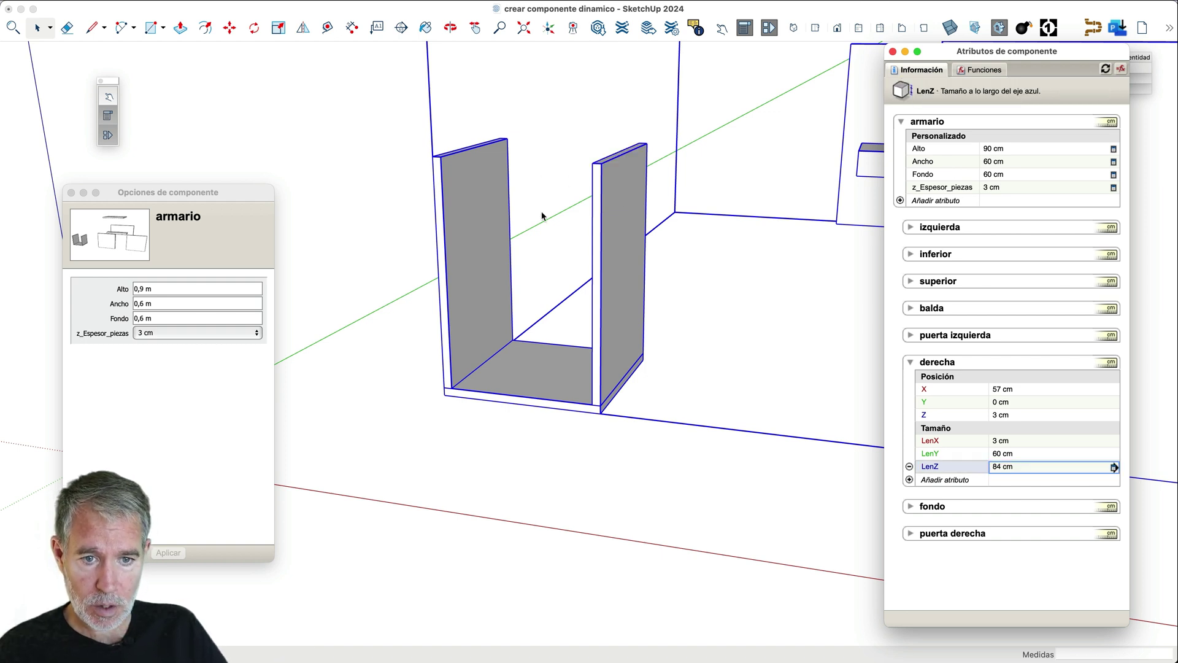
pyautogui.press('Return')
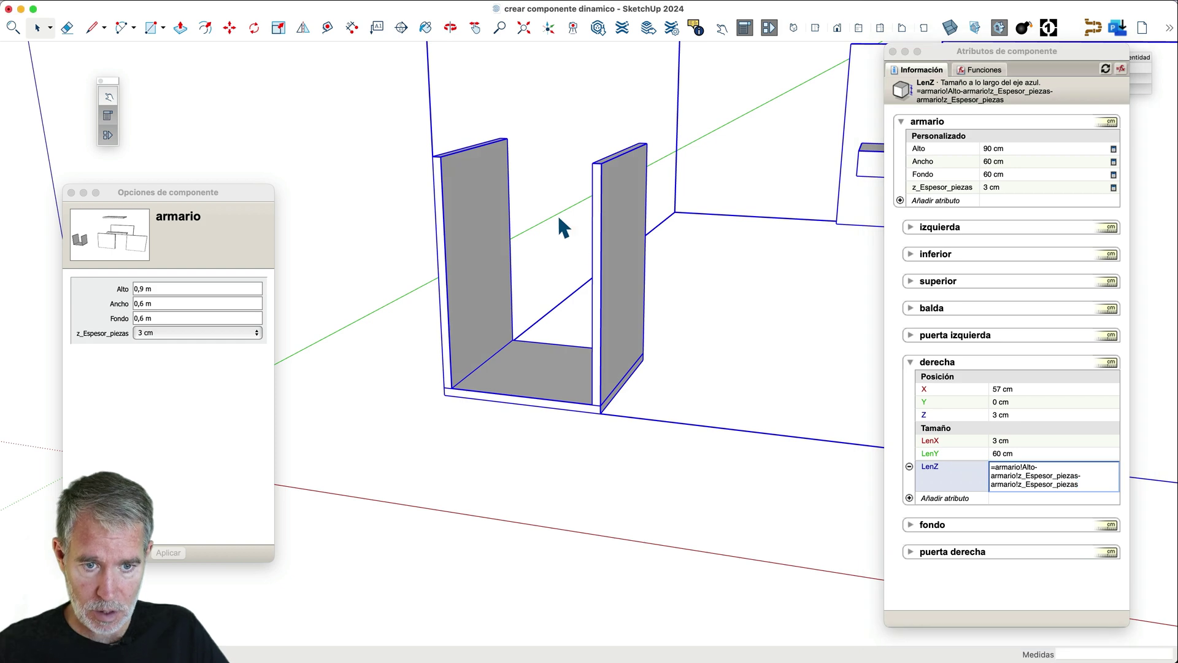
# - Collapse derecha and add the position attributes X, Y, Z and the size attributes LenX, LenY, LenZ to fondo
pyautogui.moveTo(557, 214); pyautogui.dragTo(632, 276, button='middle')
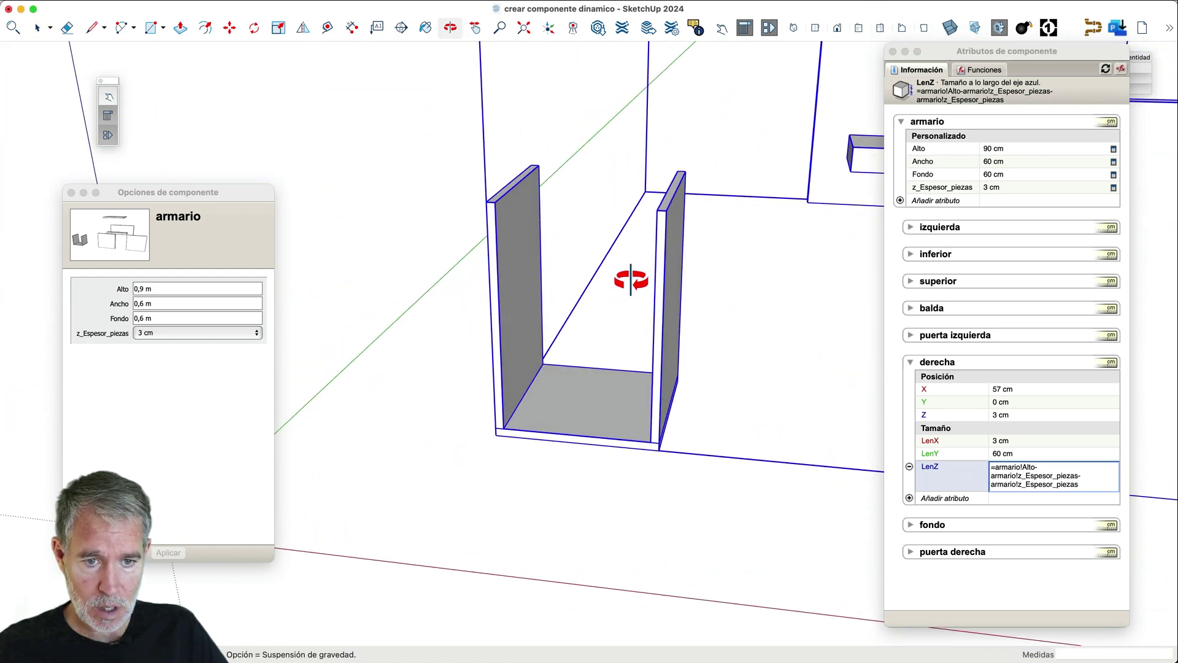
pyautogui.scroll(-3, 615, 292)
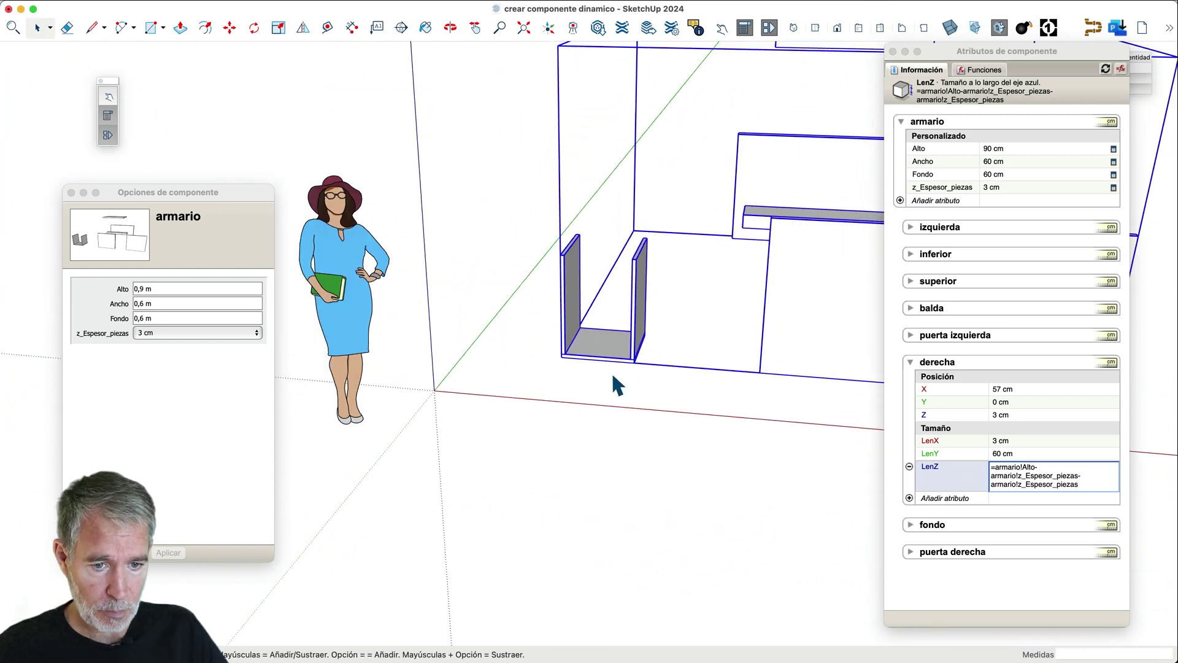
pyautogui.scroll(3, 649, 210)
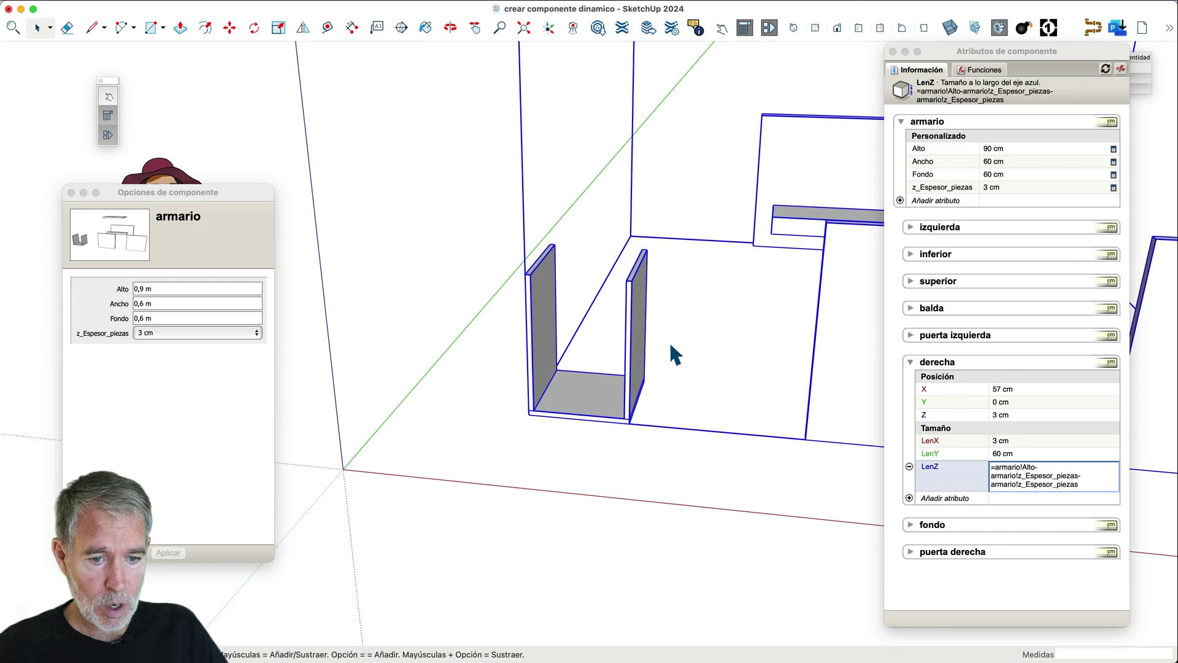
pyautogui.scroll(2, 681, 347)
pyautogui.scroll(2, 687, 348)
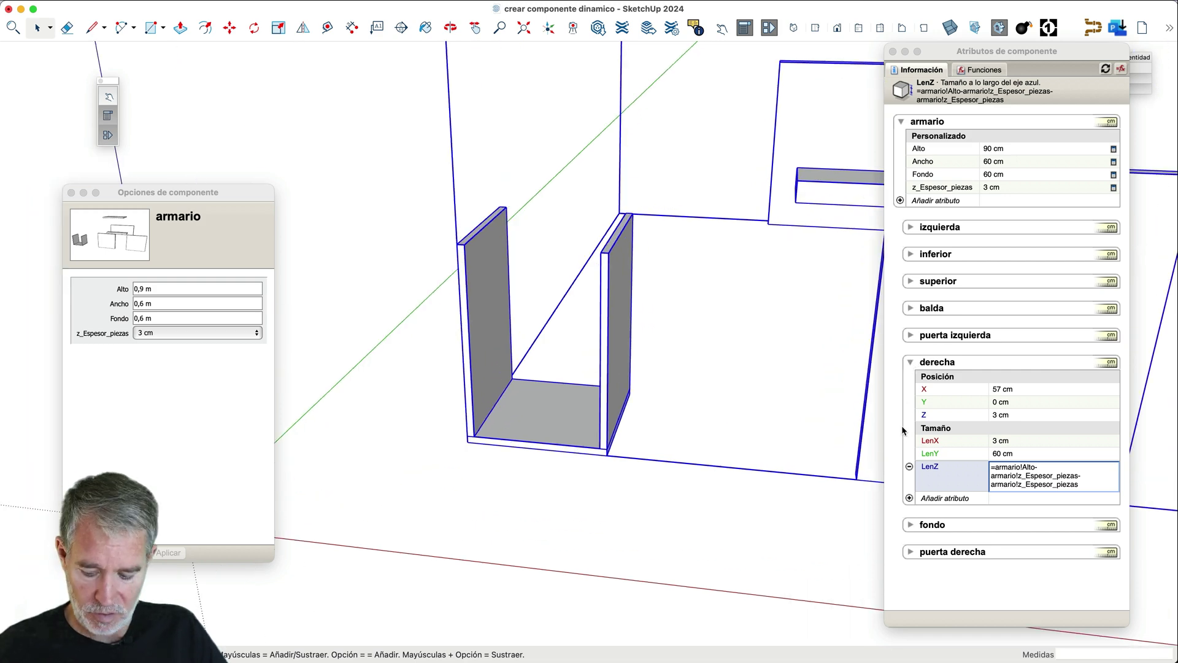
pyautogui.click(911, 363)
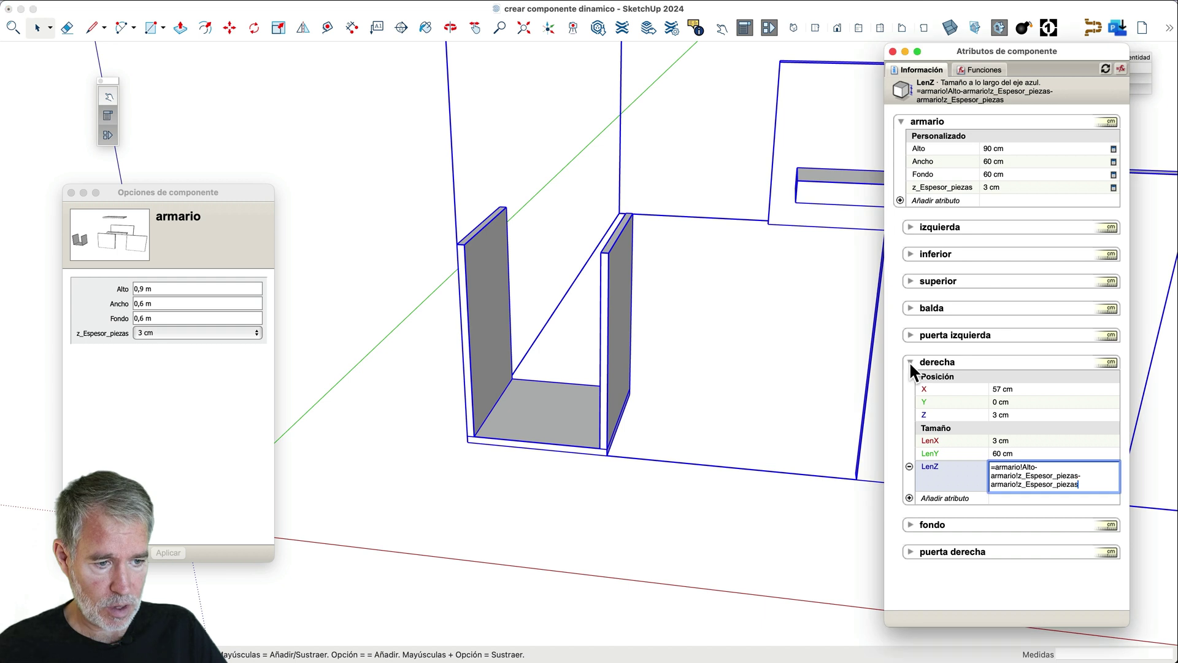
pyautogui.click(912, 363)
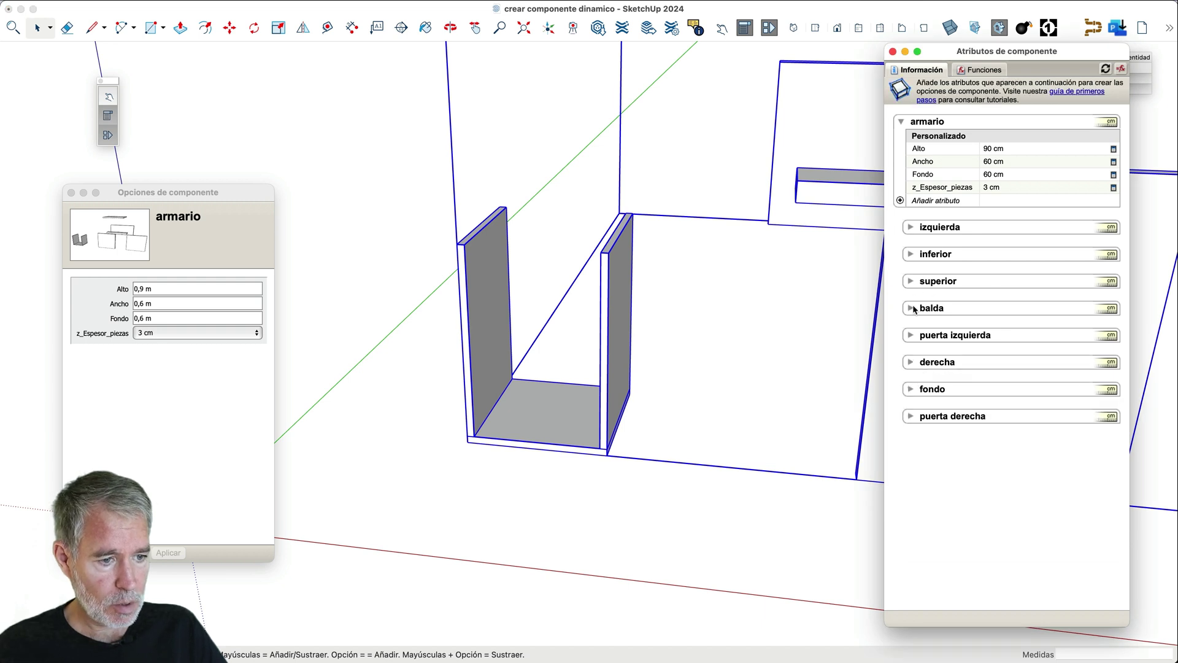
pyautogui.click(911, 390)
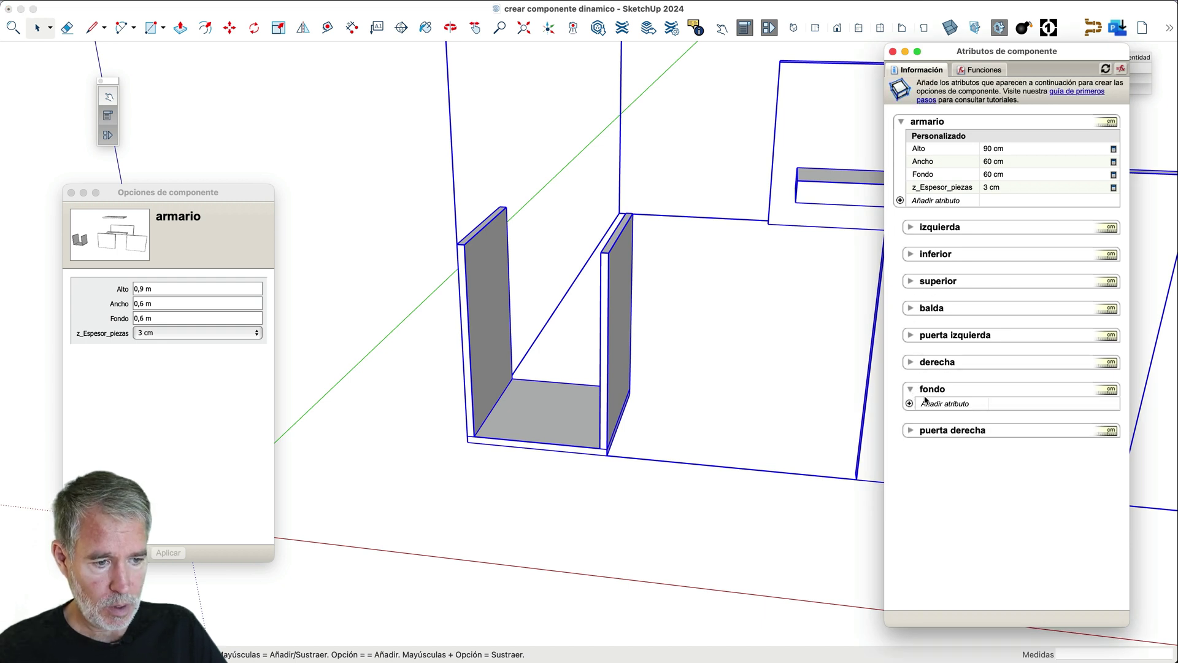
pyautogui.click(912, 405)
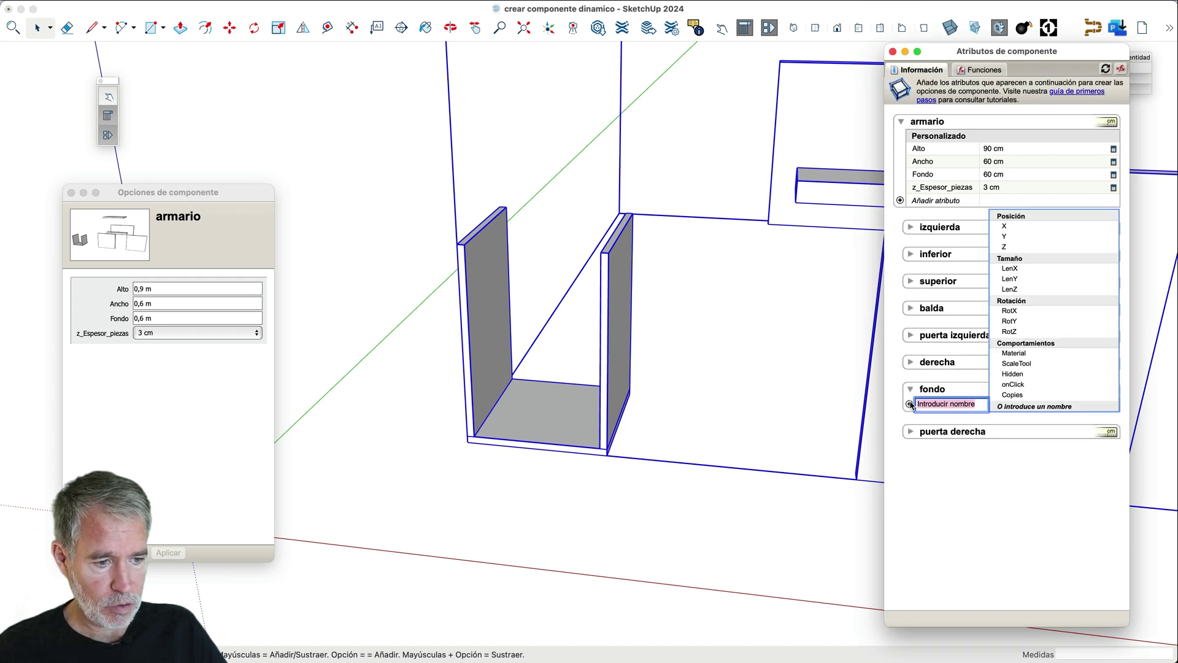
pyautogui.click(1027, 220)
pyautogui.click(911, 456)
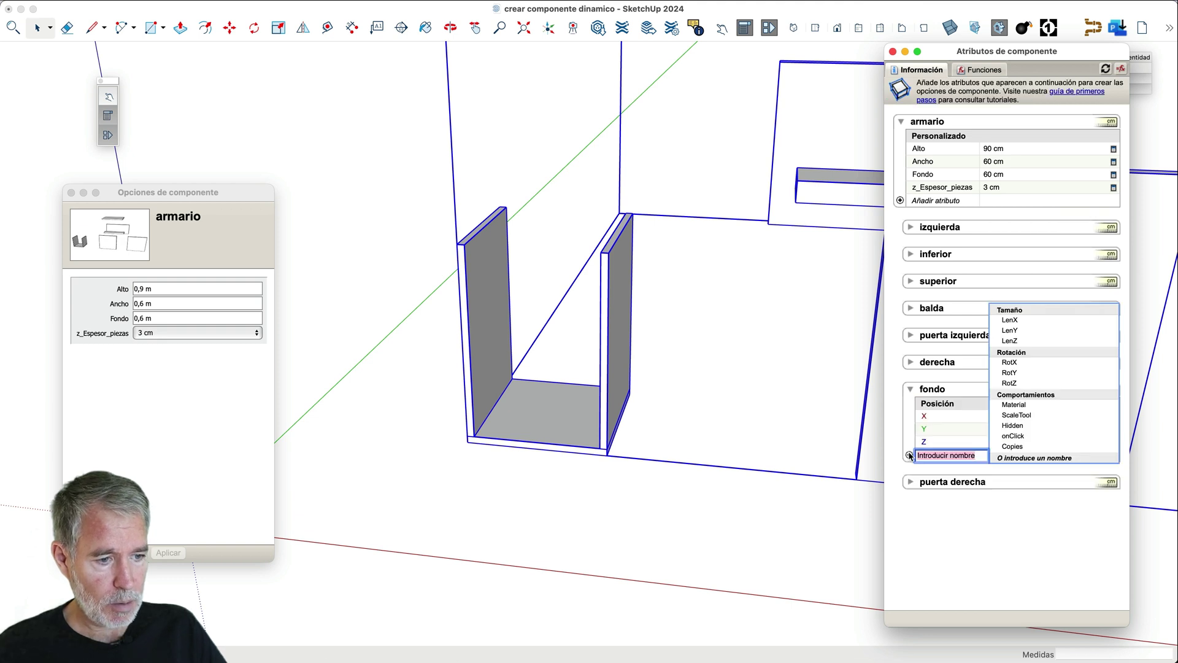
pyautogui.click(1015, 311)
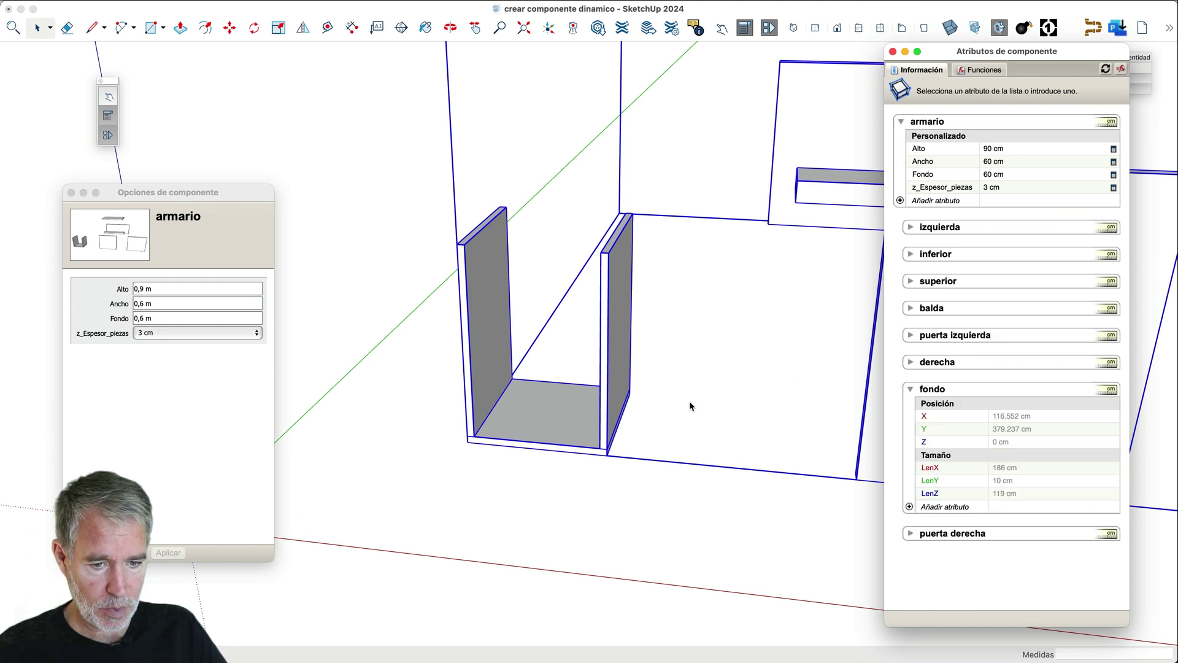
# - Set the X position of fondo to a formula referencing the armario's z_Espesor_piezas
pyautogui.scroll(-2, 500, 437)
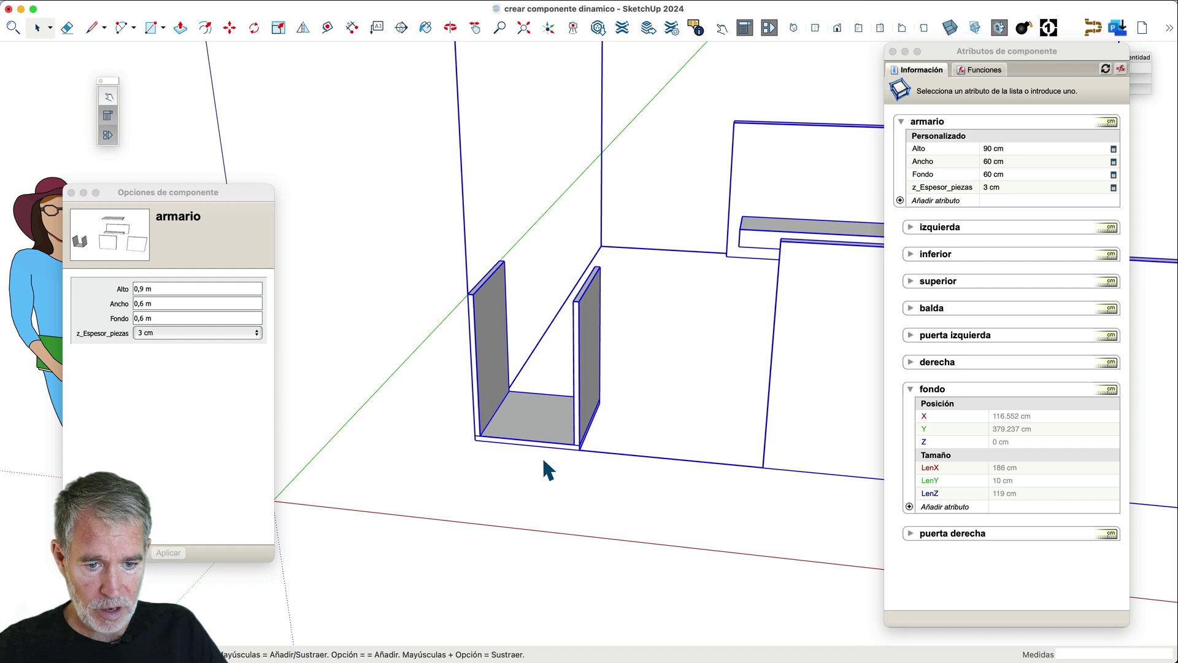
pyautogui.moveTo(543, 455); pyautogui.dragTo(459, 468, button='middle')
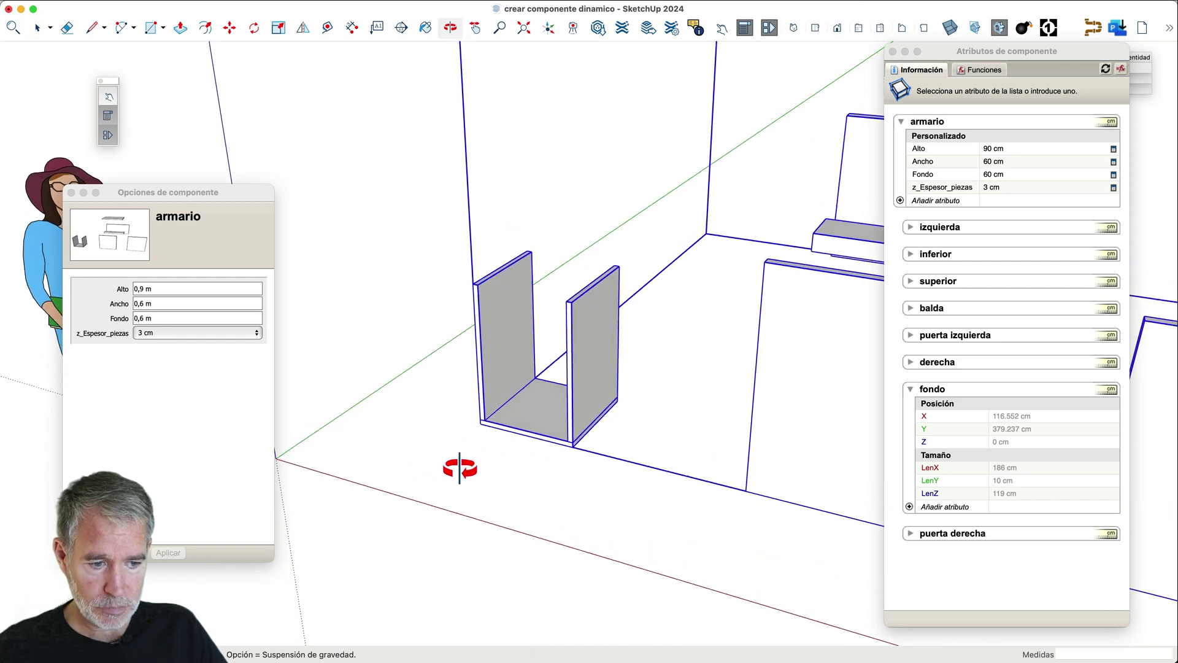
pyautogui.click(1018, 414)
pyautogui.click(1017, 416)
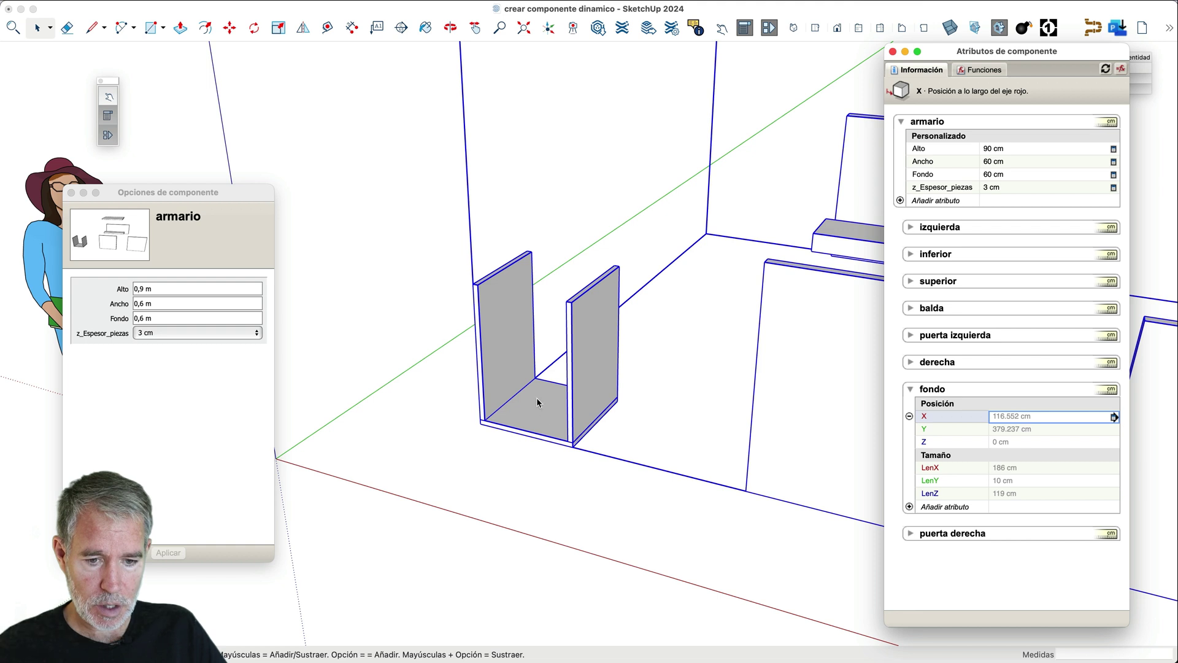
pyautogui.scroll(2, 526, 380)
pyautogui.scroll(1, 526, 381)
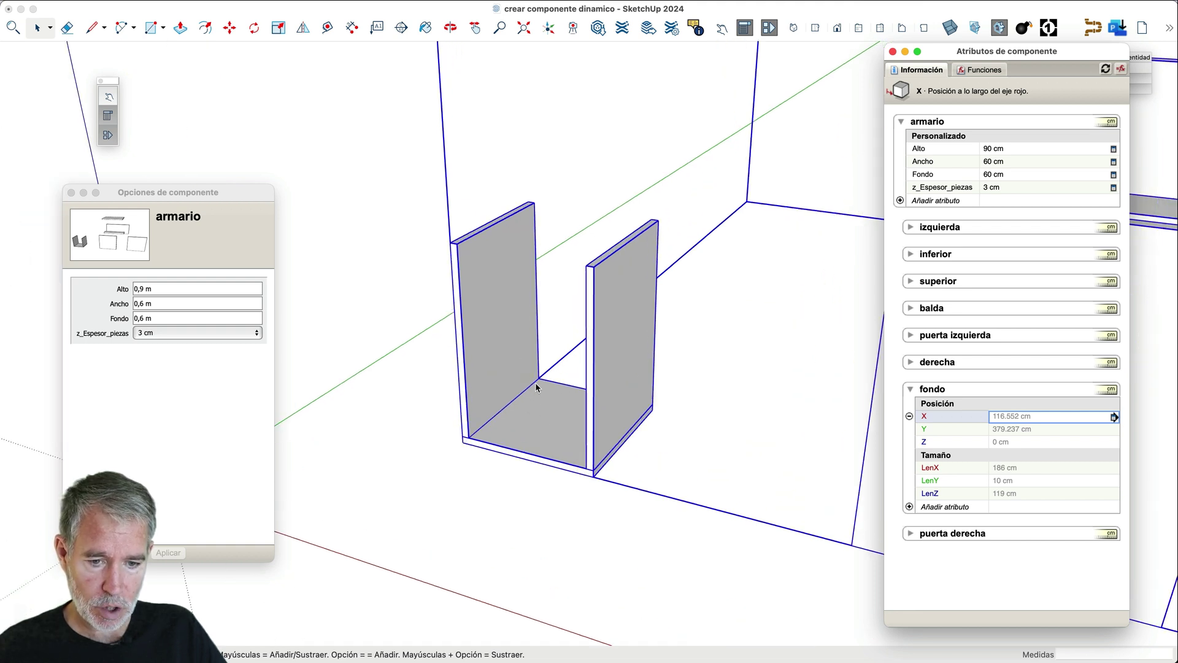
pyautogui.scroll(2, 537, 387)
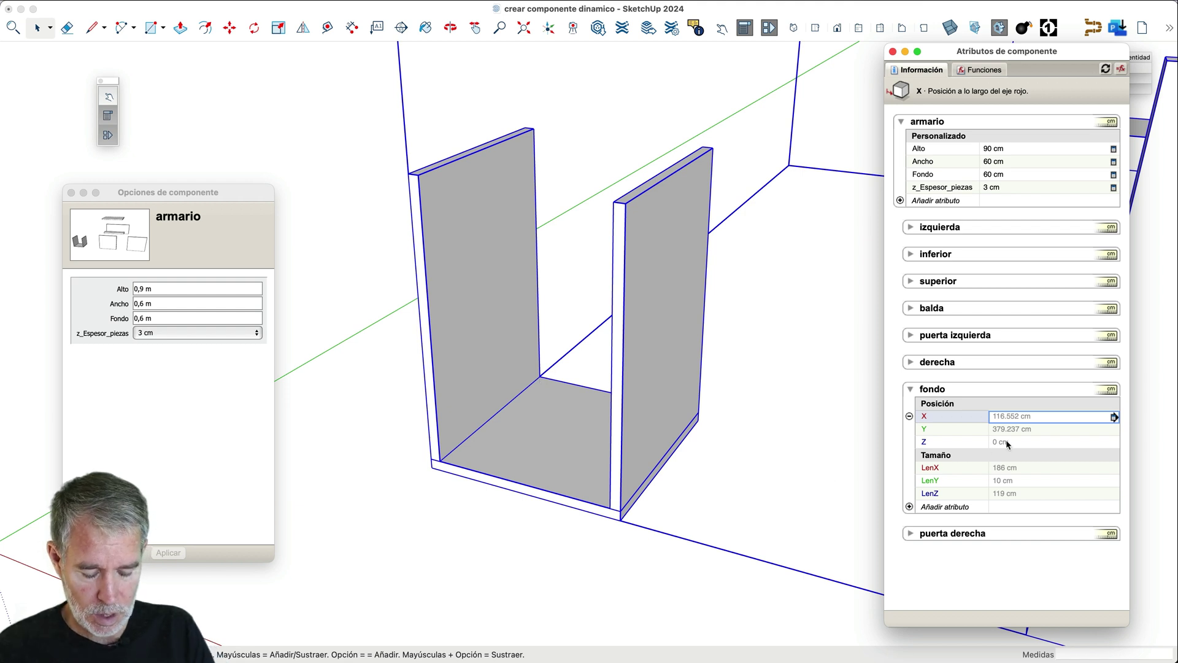
pyautogui.write('=')
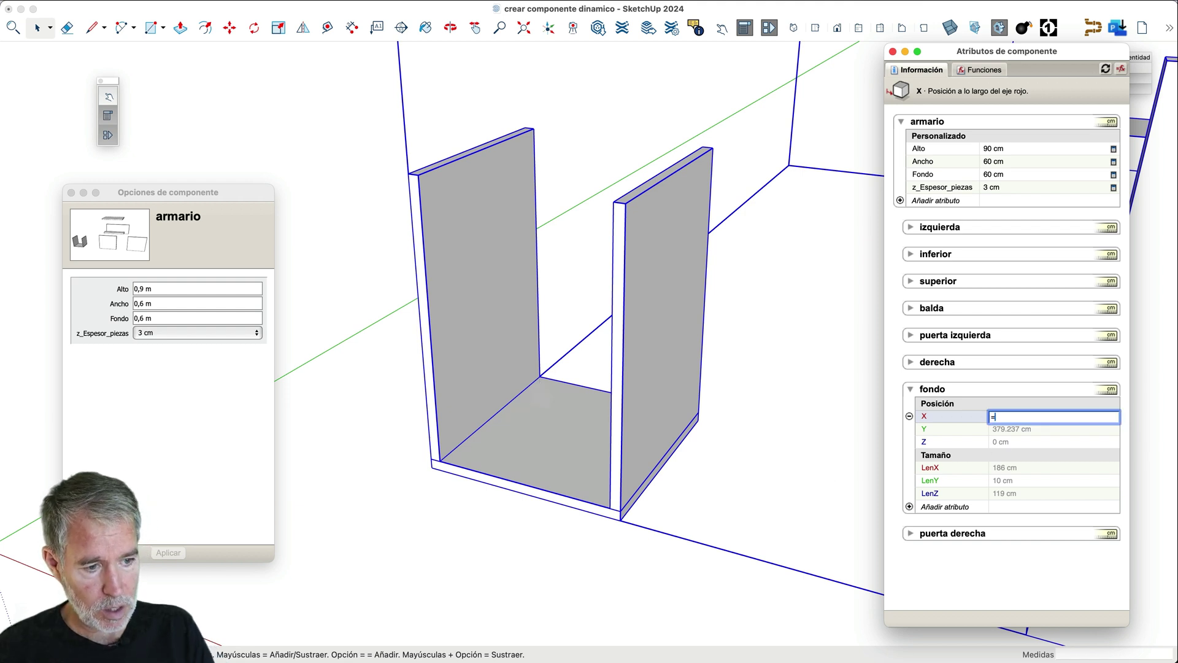
pyautogui.click(1007, 187)
pyautogui.press('Return')
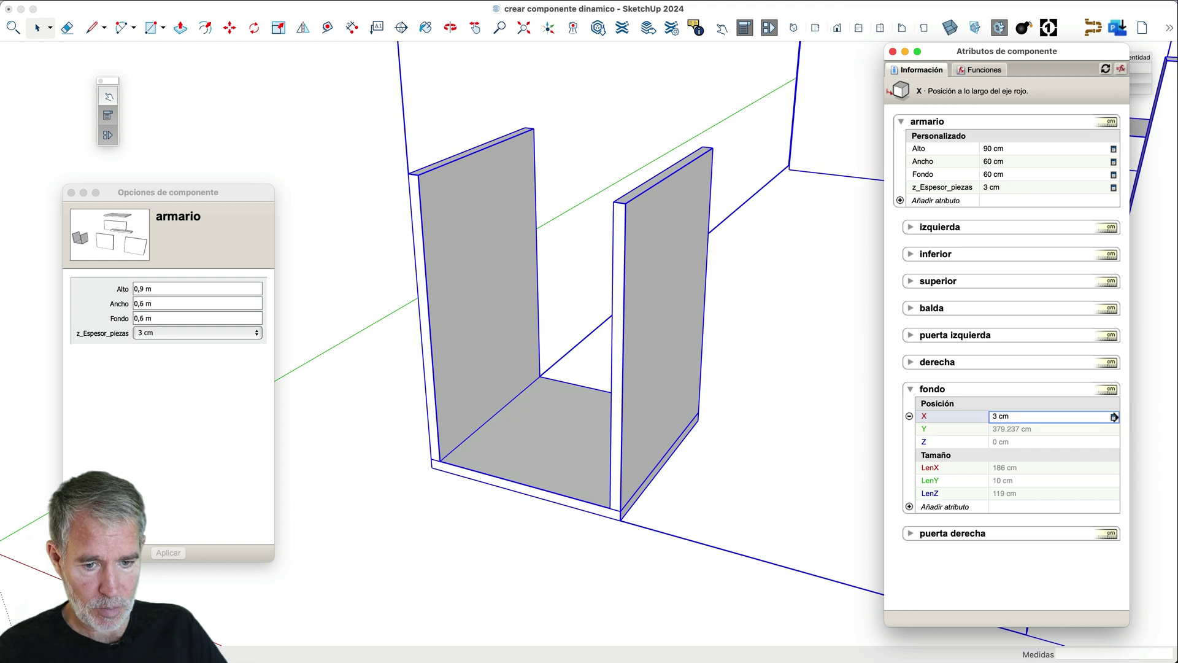
# - Set the Y position of fondo to the formula =armario!Fondo
pyautogui.scroll(-3, 701, 286)
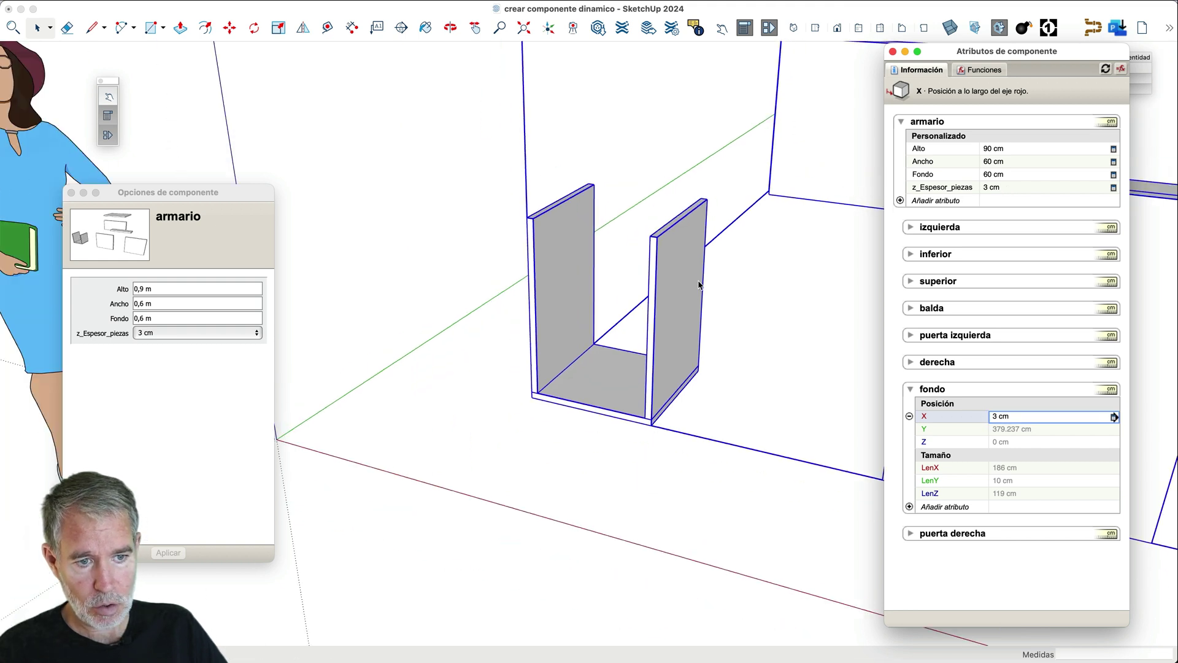
pyautogui.click(1004, 430)
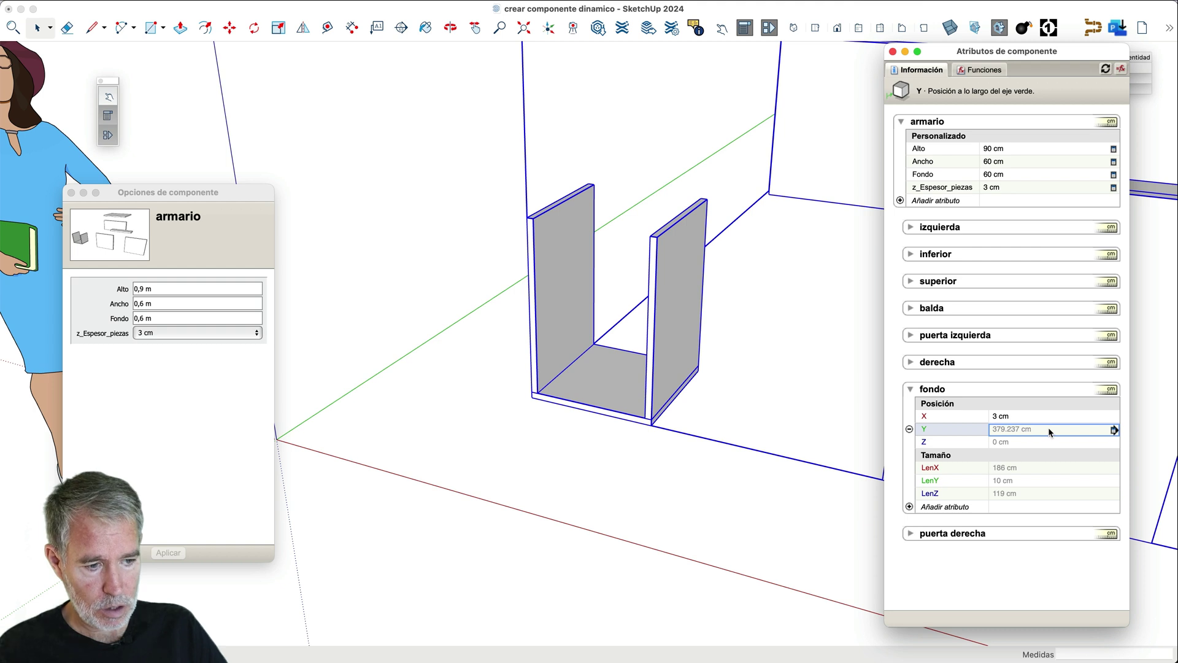
pyautogui.click(1049, 429)
pyautogui.press('BackSpace')
pyautogui.press('BackSpace')
pyautogui.press('BackSpace')
pyautogui.press('BackSpace')
pyautogui.press('BackSpace')
pyautogui.press('BackSpace')
pyautogui.press('BackSpace')
pyautogui.press('BackSpace')
pyautogui.press('BackSpace')
pyautogui.press('BackSpace')
pyautogui.press('BackSpace')
pyautogui.press('BackSpace')
pyautogui.press('BackSpace')
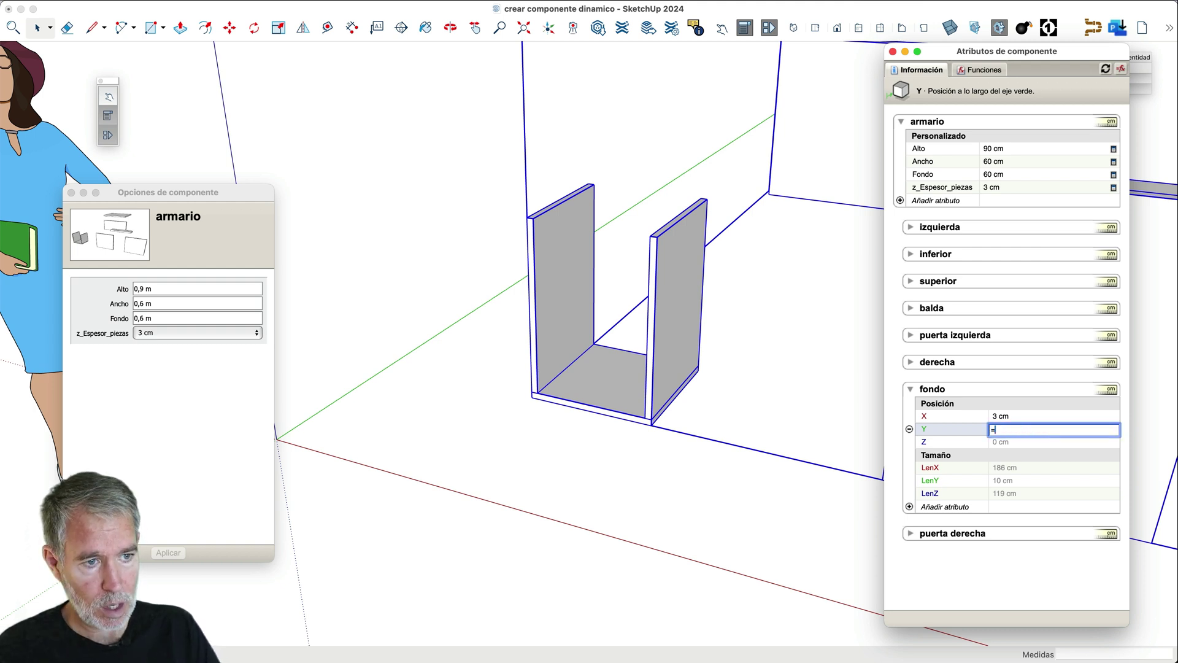
pyautogui.write('=')
pyautogui.click(1010, 177)
pyautogui.press('Return')
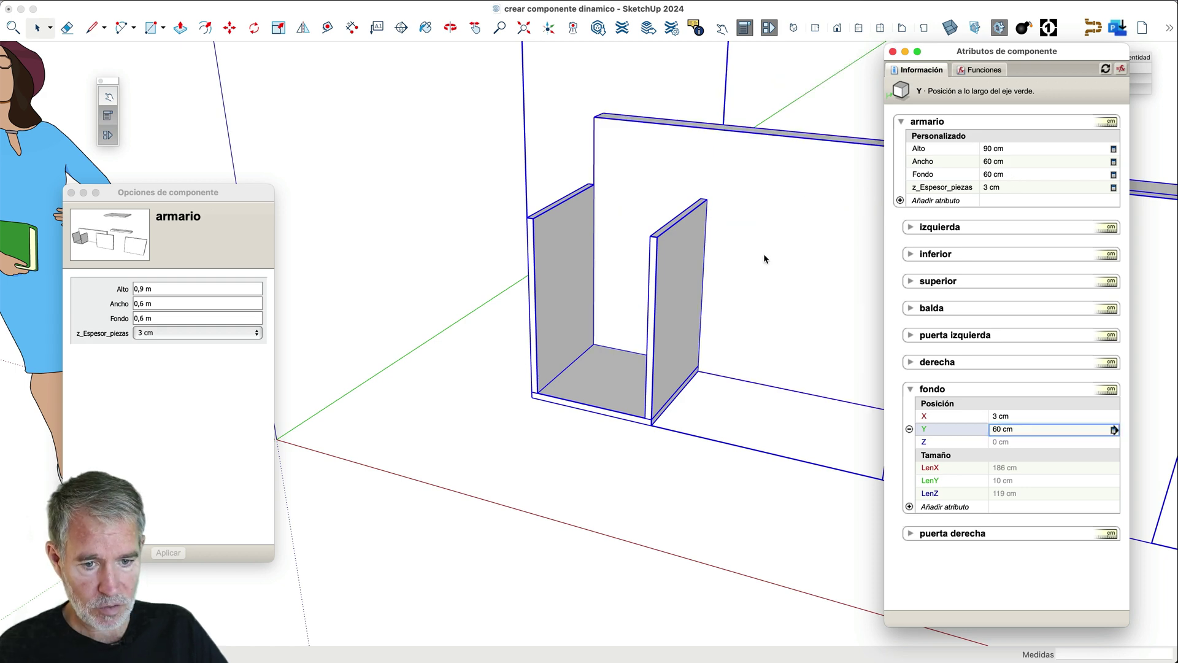
# - Examine from behind and from the front how the fondo panel sits against the rear edges of the base and side panels
pyautogui.scroll(-3, 554, 384)
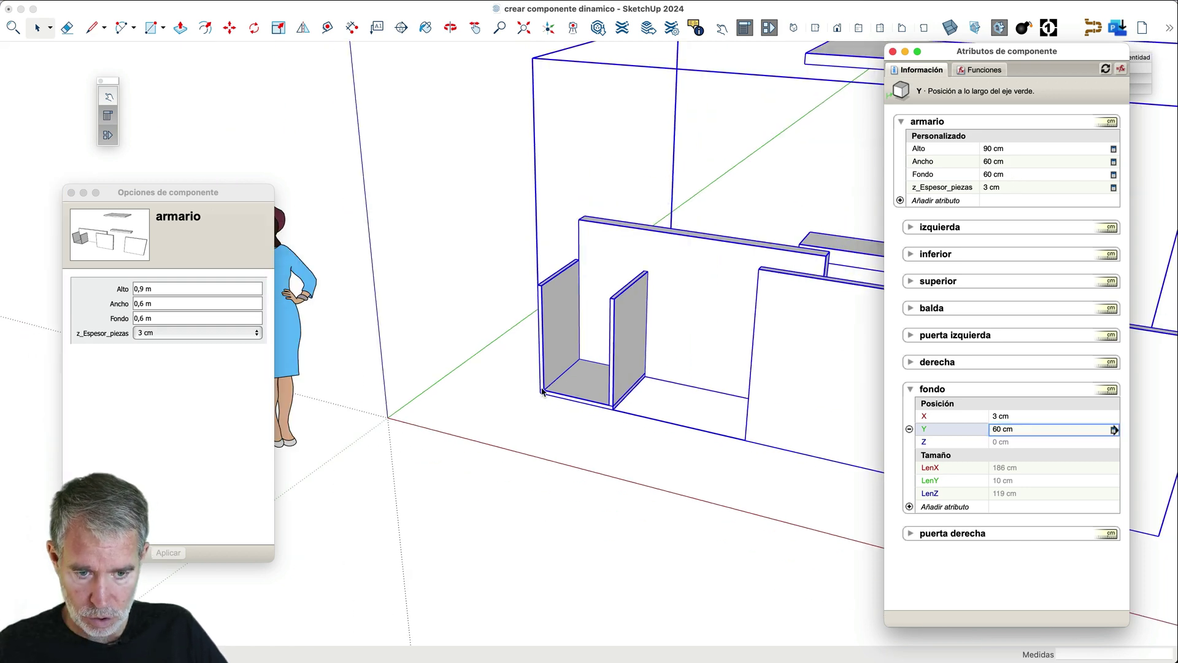
pyautogui.moveTo(613, 403); pyautogui.dragTo(862, 464, button='middle')
pyautogui.scroll(5, 384, 424)
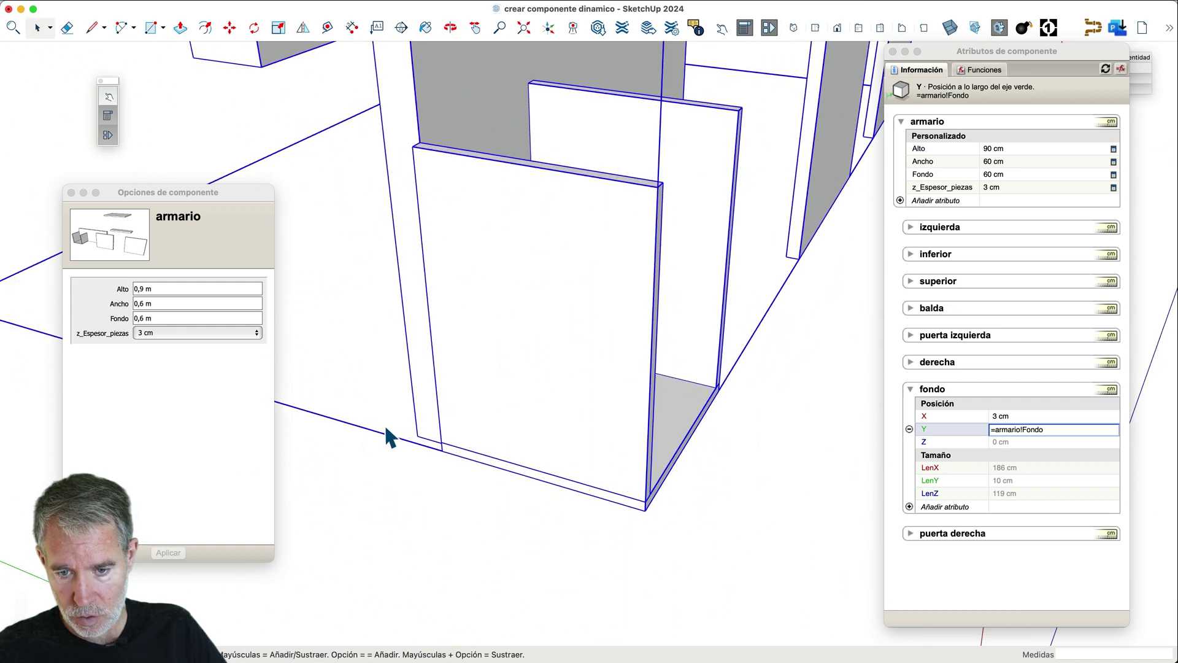
pyautogui.scroll(3, 460, 440)
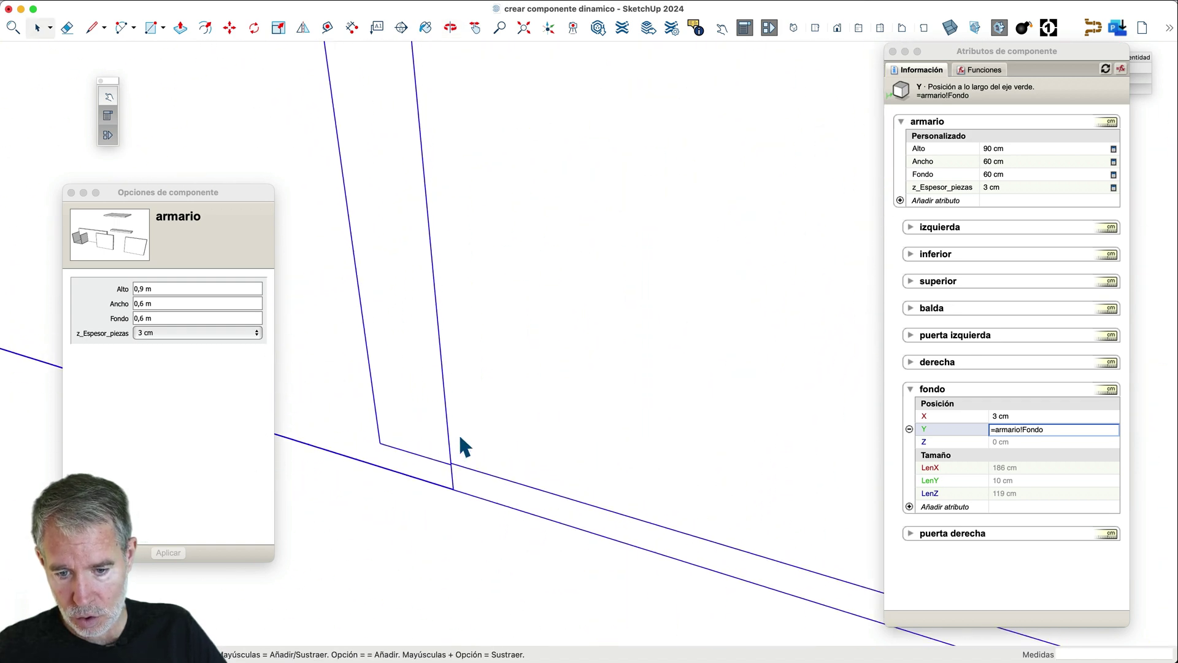
pyautogui.scroll(3, 455, 460)
pyautogui.scroll(-5, 455, 467)
pyautogui.press('Return')
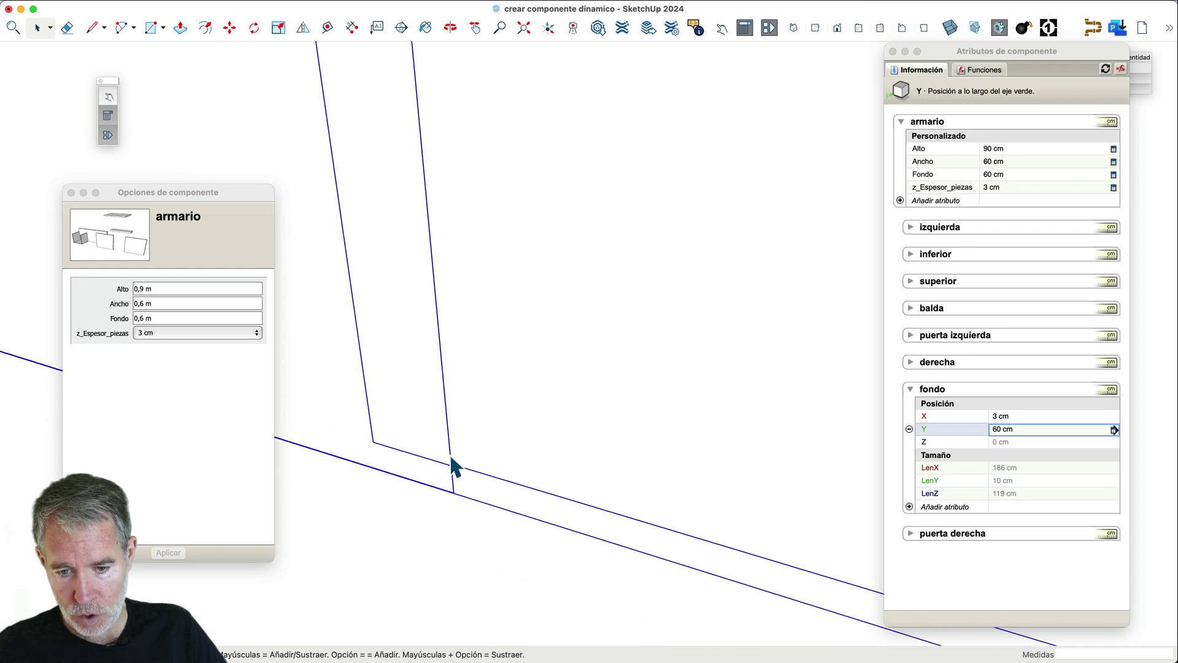
pyautogui.scroll(-5, 456, 468)
pyautogui.moveTo(515, 447)
pyautogui.mouseDown(button='middle')
pyautogui.moveTo(371, 434)
pyautogui.moveTo(384, 399)
pyautogui.moveTo(518, 452)
pyautogui.mouseUp(button='middle')
pyautogui.scroll(-10, 519, 448)
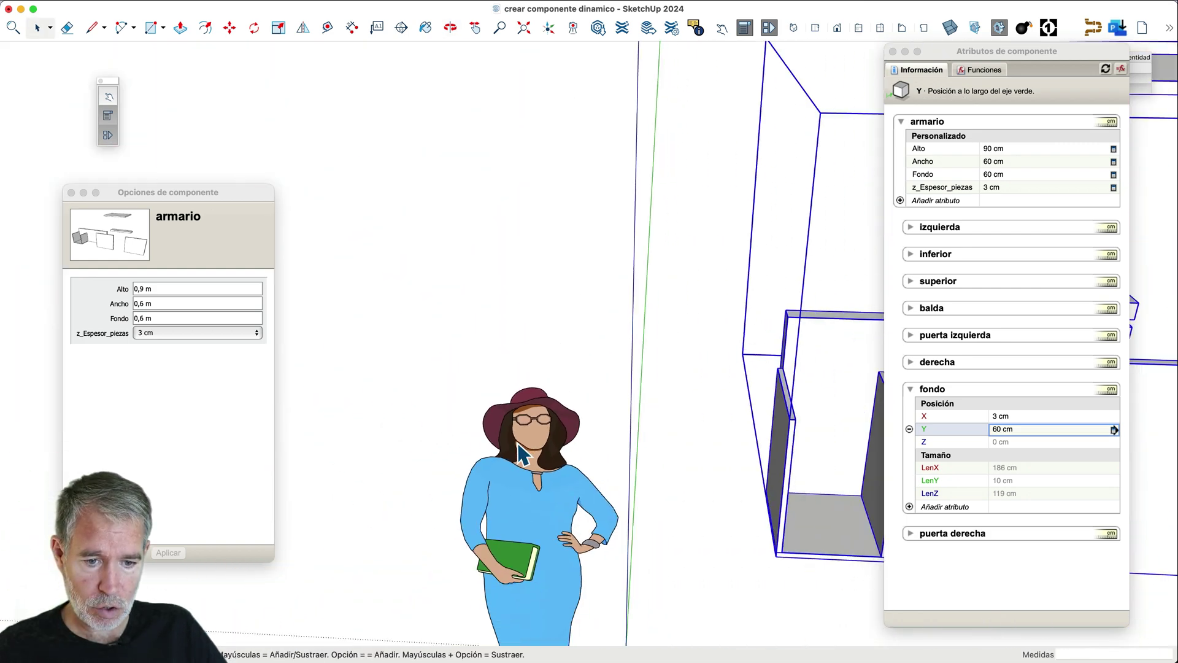
pyautogui.moveTo(702, 475); pyautogui.dragTo(507, 391, button='middle')
pyautogui.scroll(-4, 599, 375)
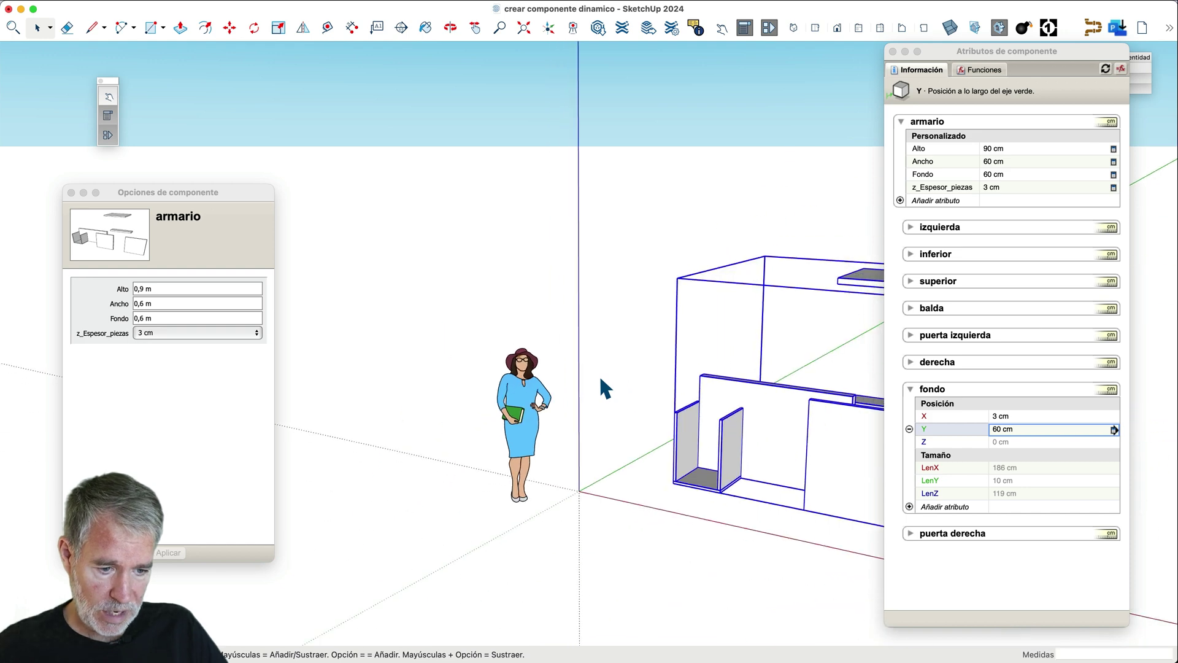
pyautogui.scroll(6, 742, 494)
pyautogui.moveTo(744, 495); pyautogui.dragTo(652, 502, button='middle')
pyautogui.scroll(5, 758, 433)
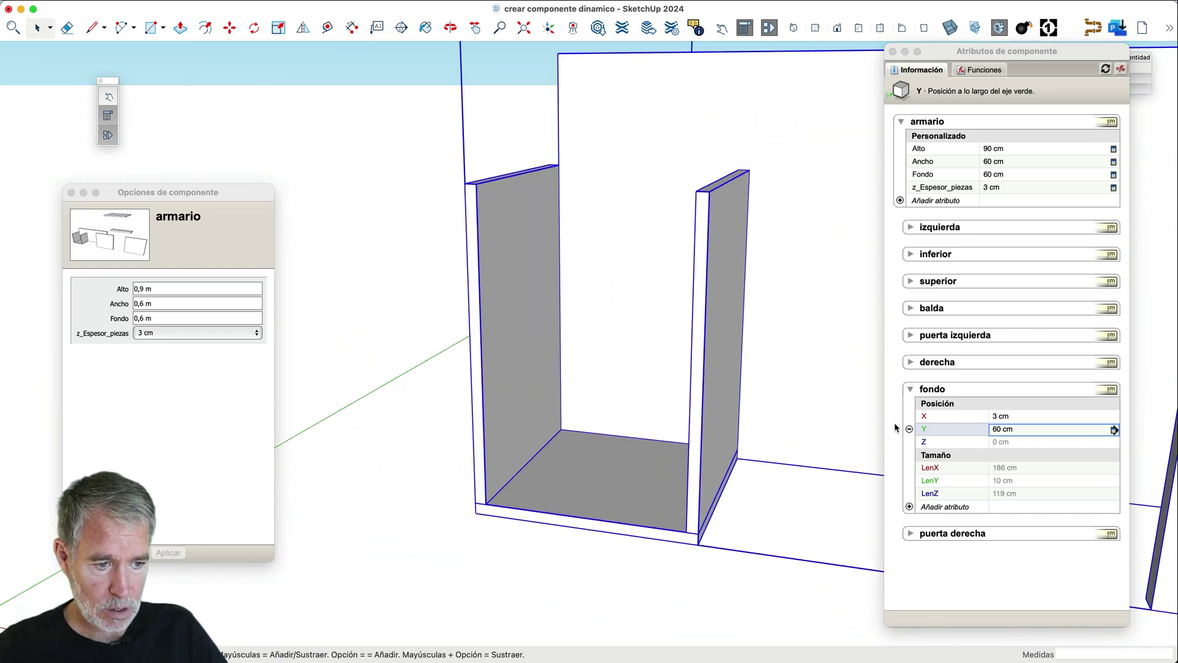
# - Extend the Y formula of fondo to =armario!Fondo-armario!z_Espesor_piezas
pyautogui.click(1022, 431)
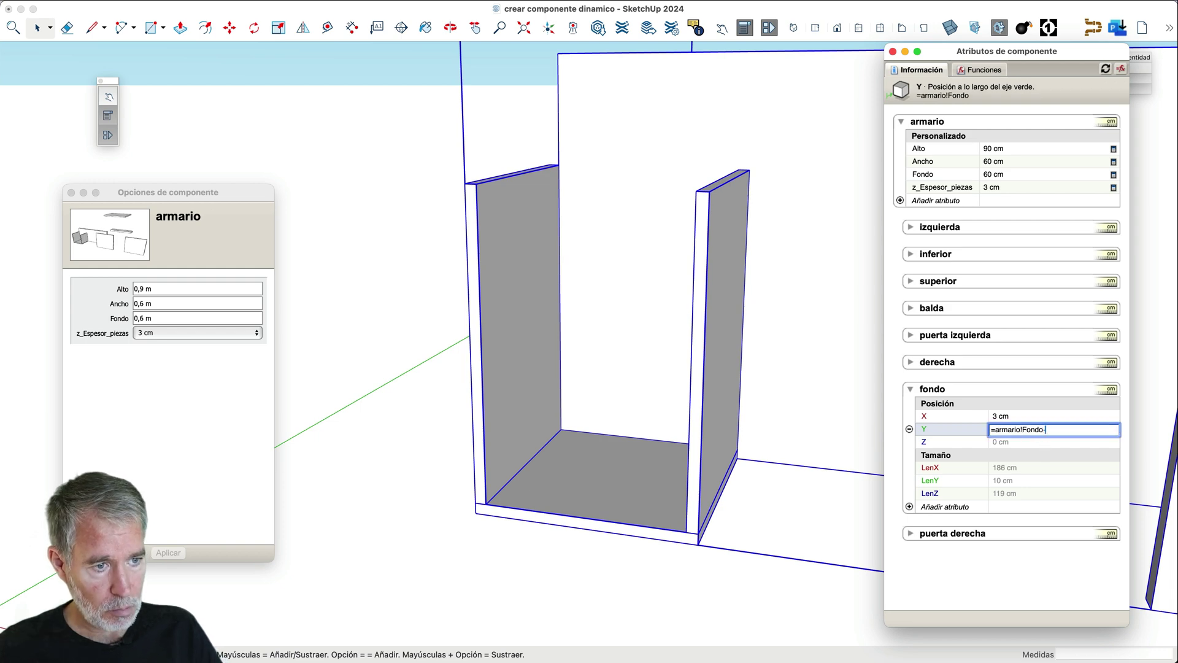
pyautogui.click(1013, 188)
pyautogui.press('Return')
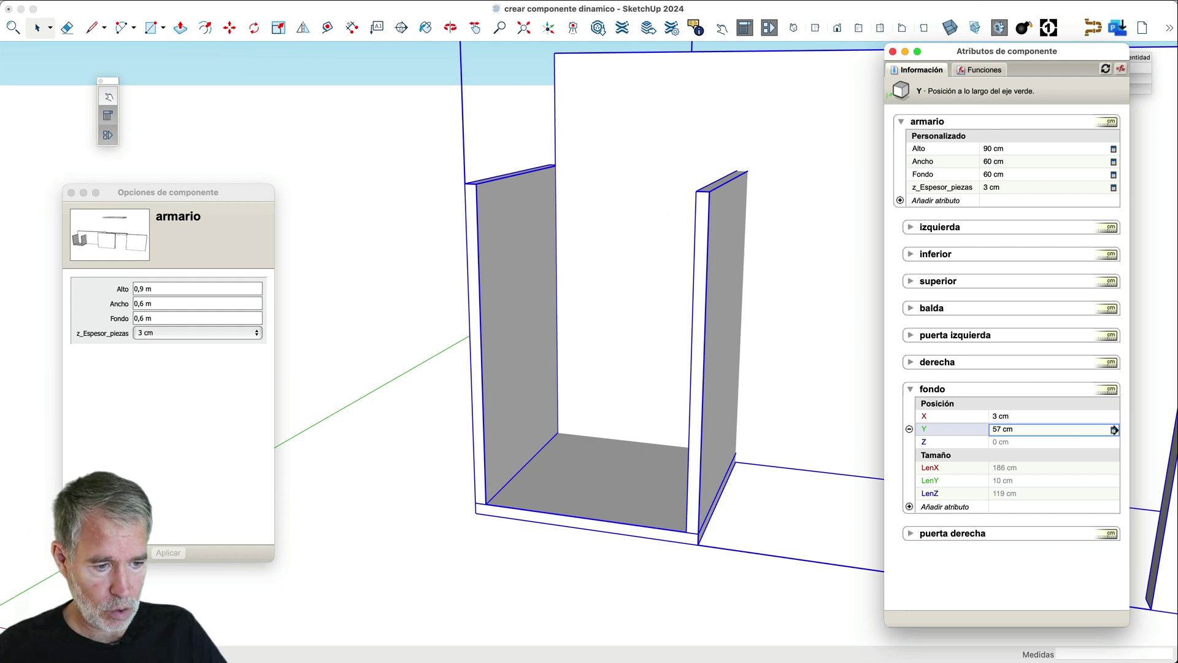
# - Set the Z position of fondo to the formula =armario!z_Espesor_piezas
pyautogui.click(1009, 441)
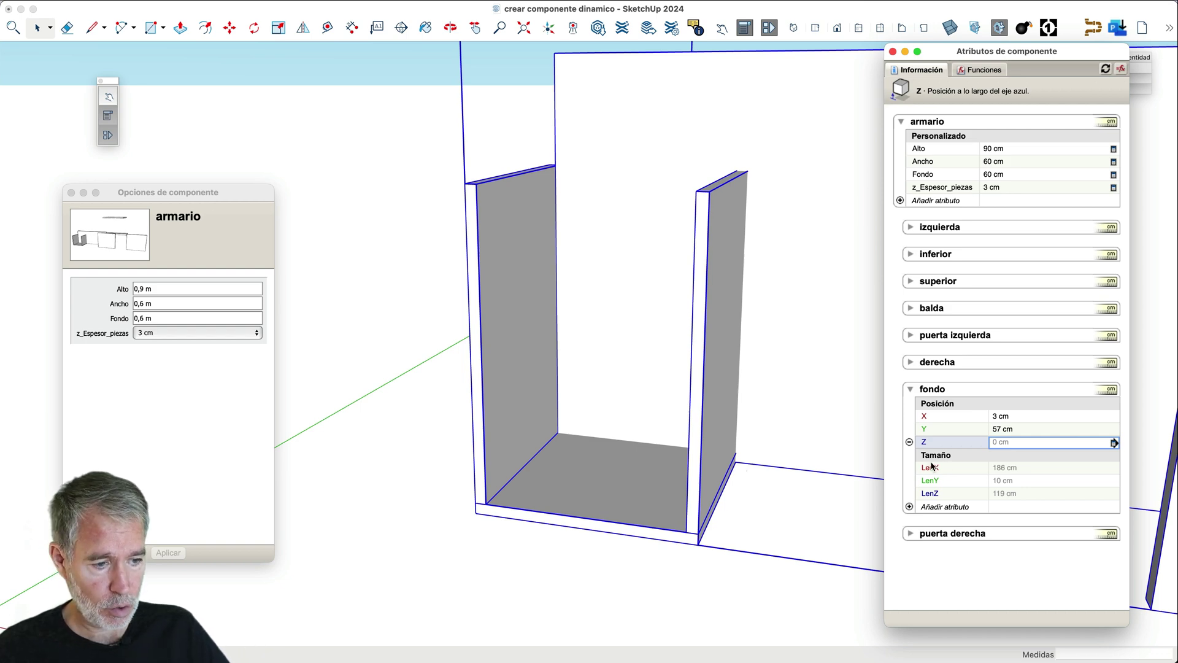
pyautogui.click(1014, 442)
pyautogui.press('BackSpace')
pyautogui.press('BackSpace')
pyautogui.press('BackSpace')
pyautogui.press('BackSpace')
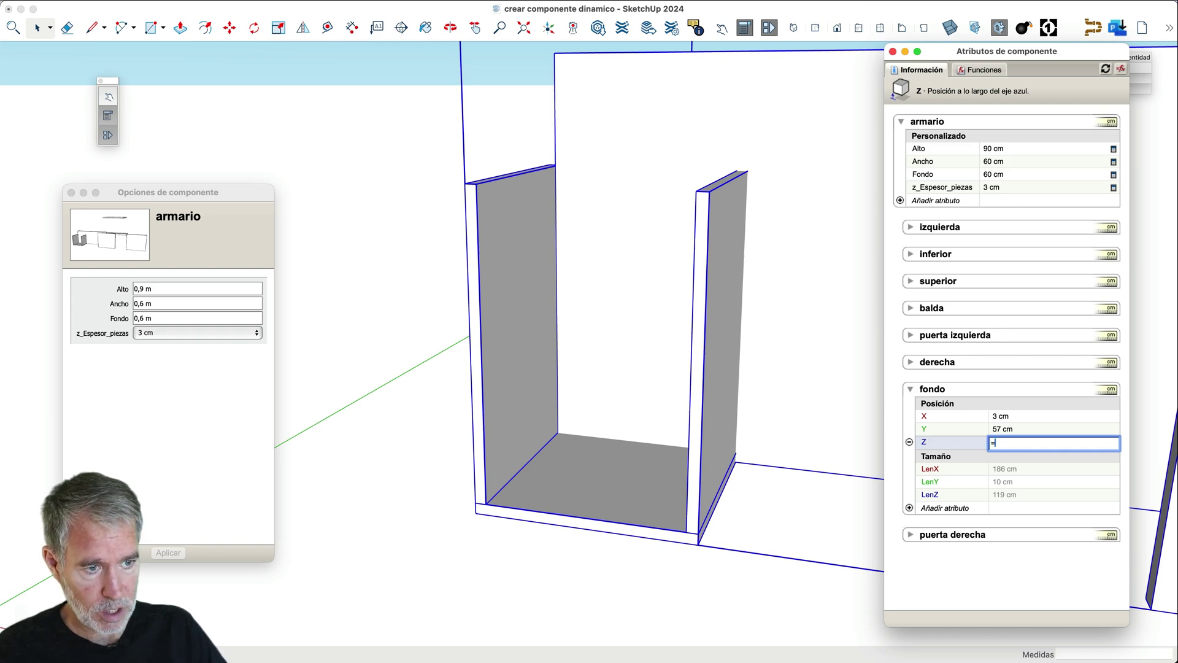
pyautogui.write('=')
pyautogui.click(997, 188)
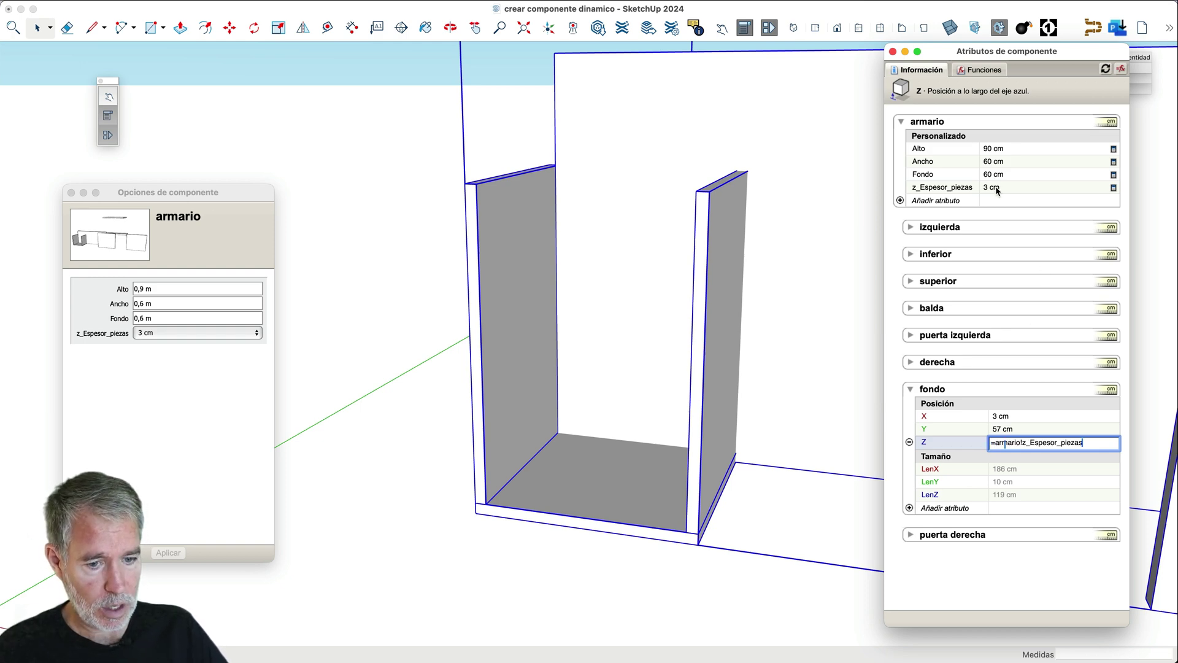
pyautogui.press('Return')
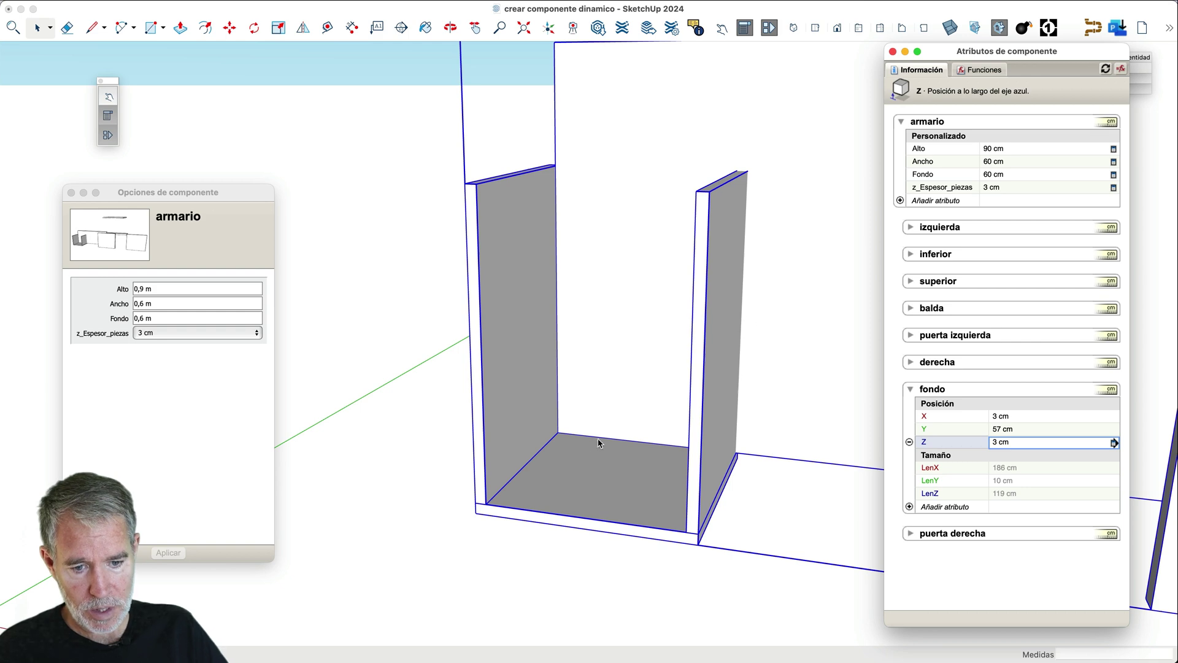
# - Set the LenX of fondo to the formula =armario!Ancho-(armario!z_Espesor_piezas*2) and check its fit between the side panels
pyautogui.scroll(-5, 519, 460)
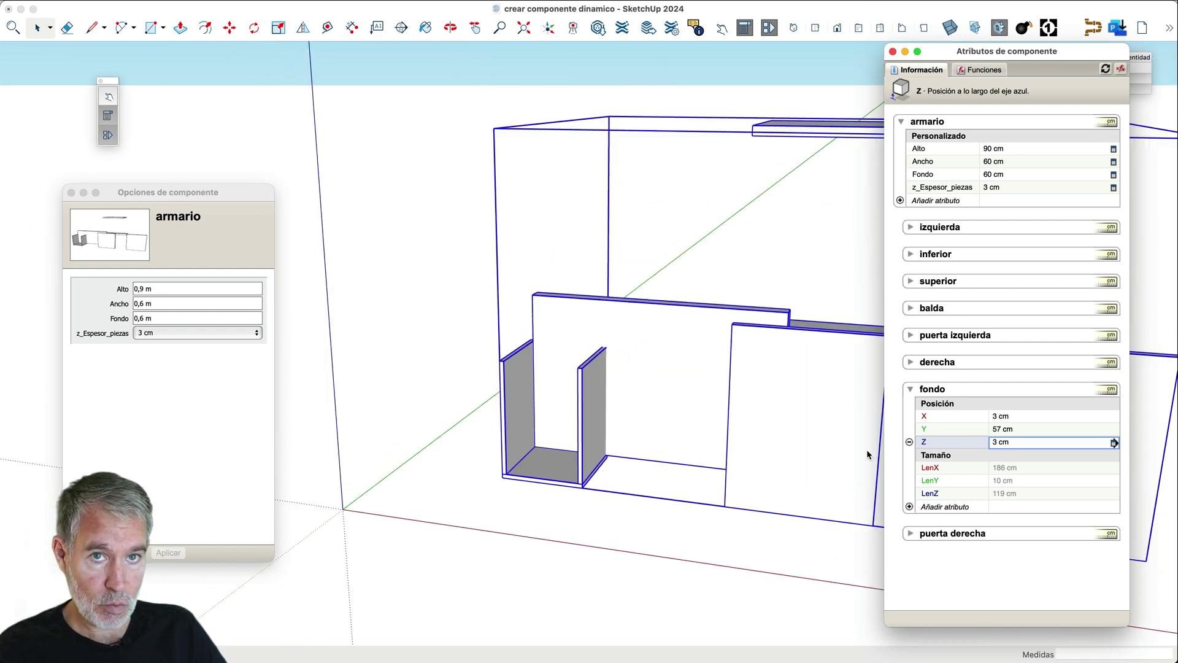
pyautogui.click(1022, 469)
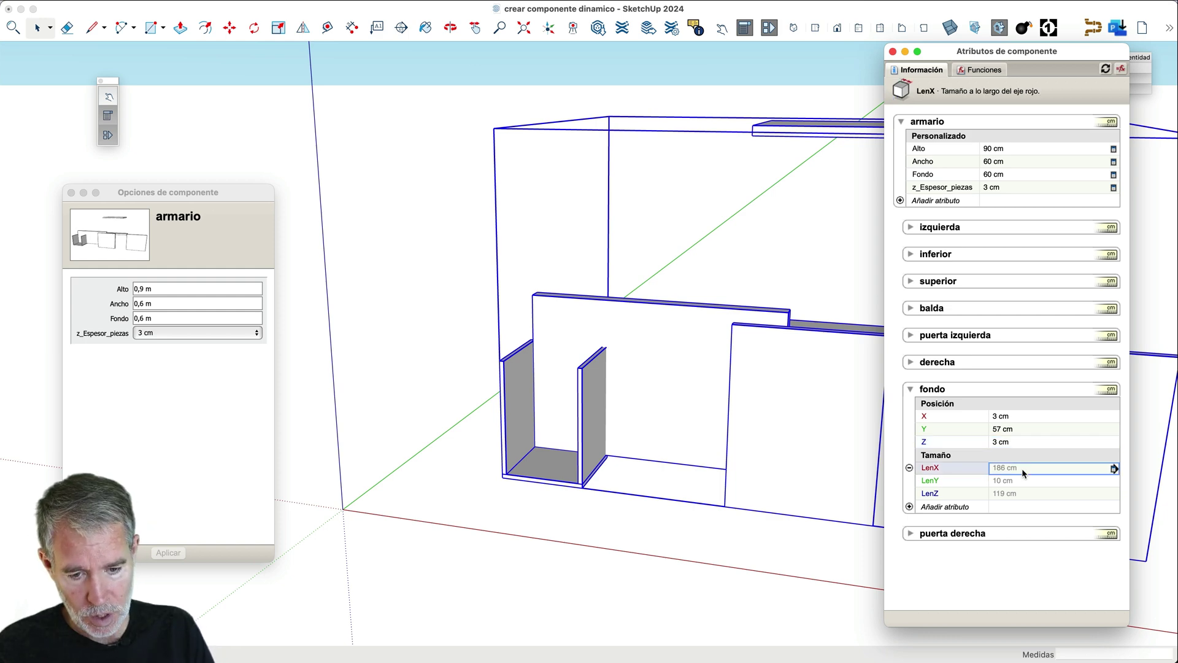
pyautogui.write('=')
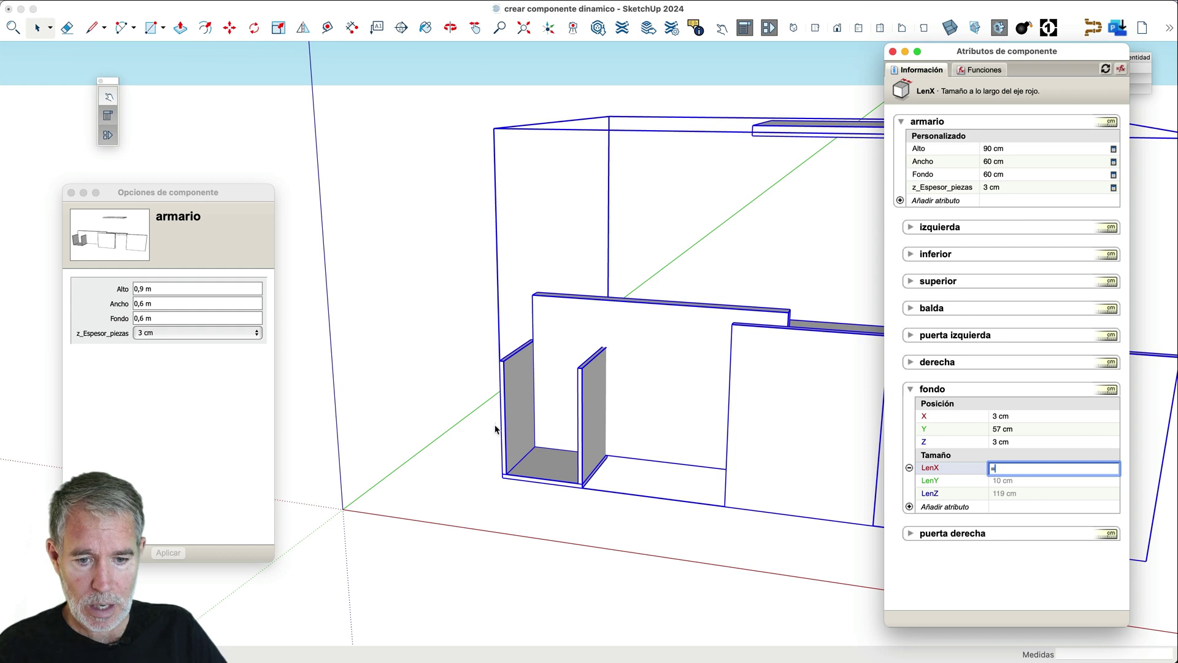
pyautogui.click(1004, 161)
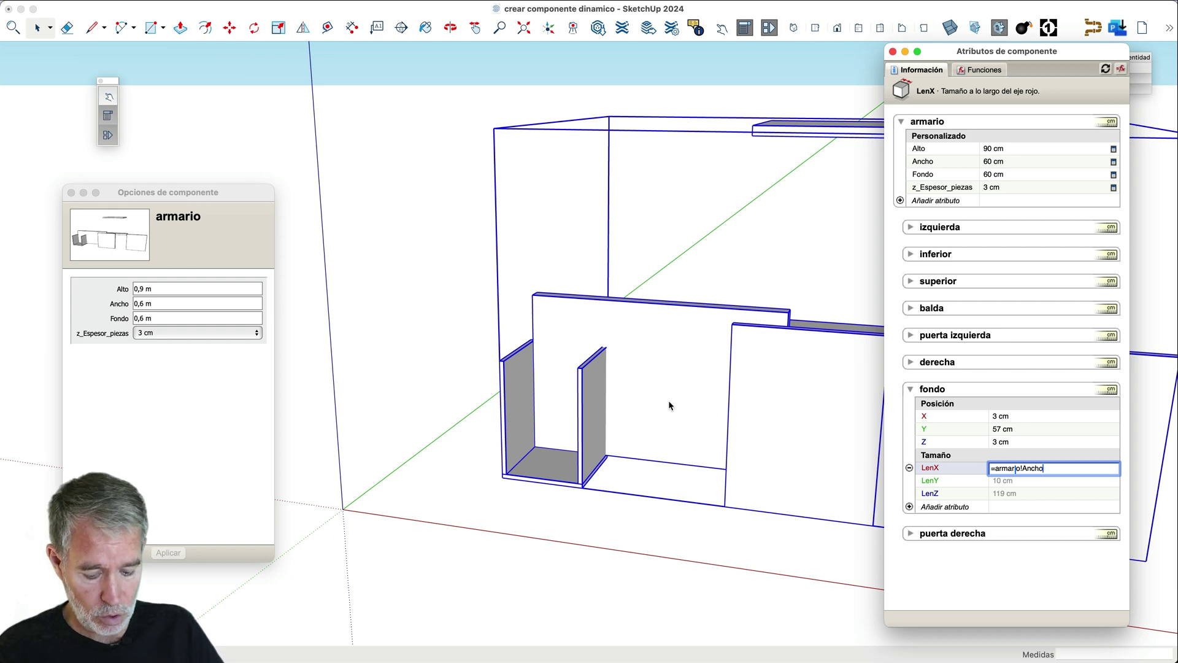
pyautogui.write('-')
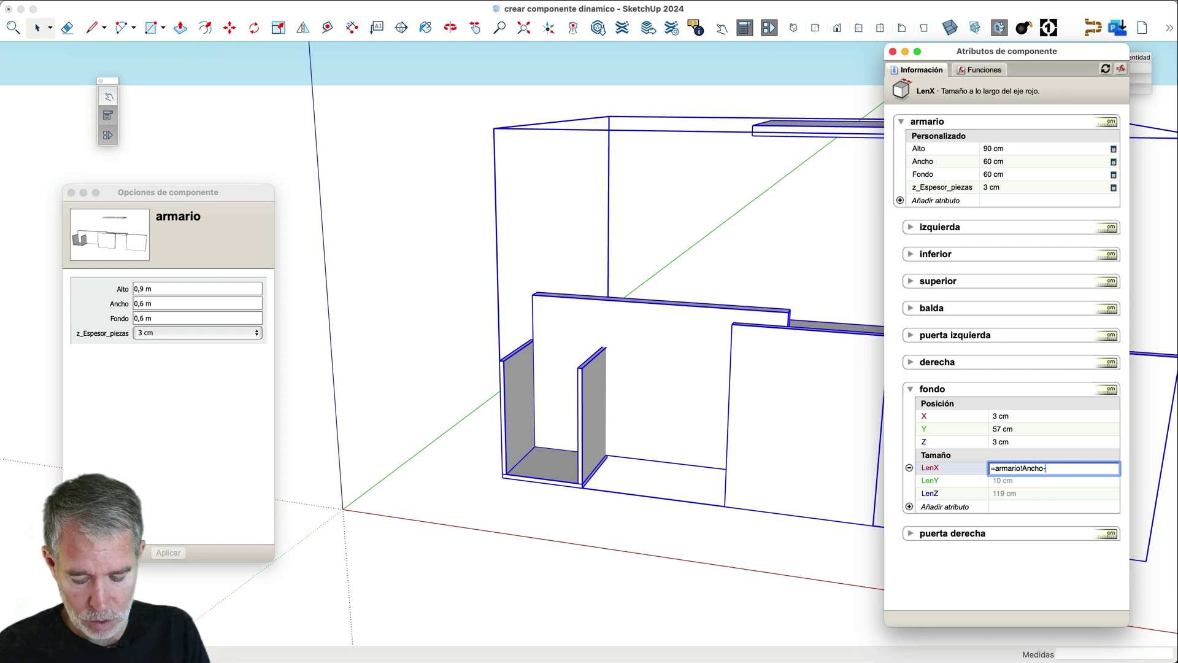
pyautogui.write('(')
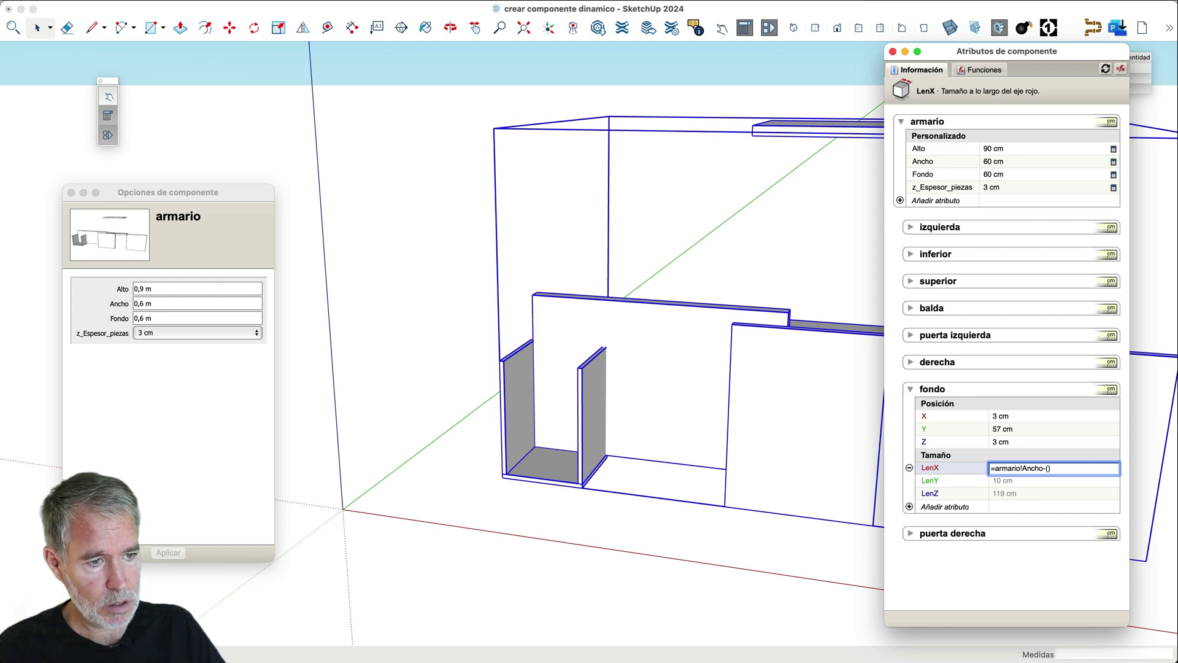
pyautogui.click(1010, 185)
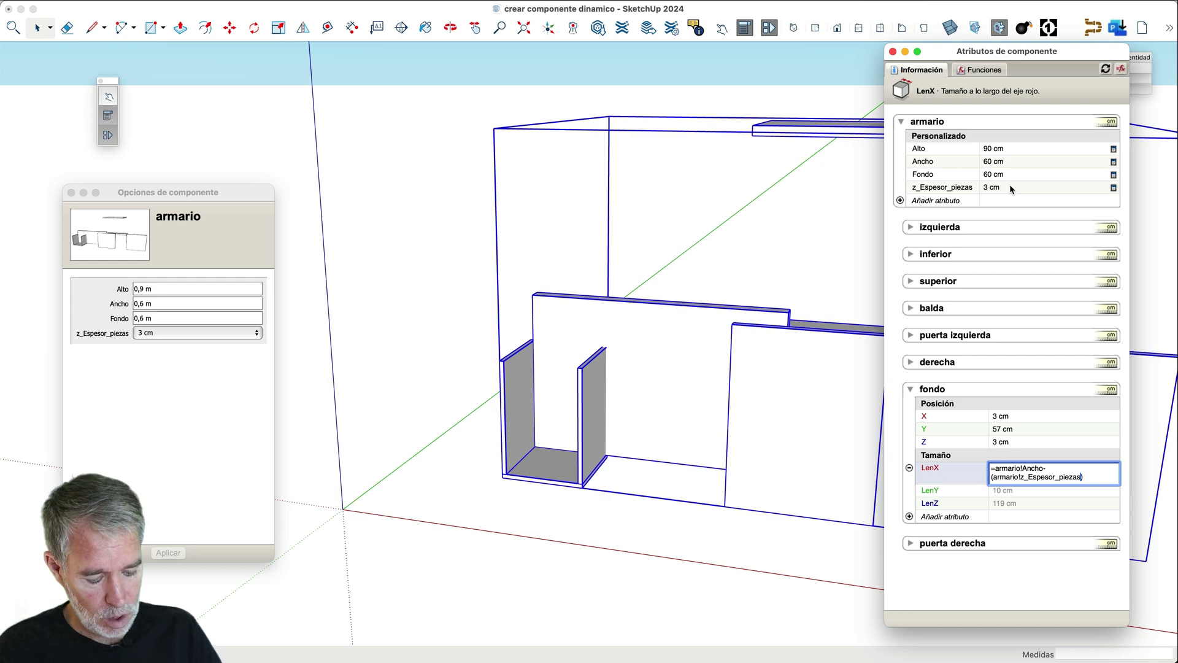
pyautogui.write('*')
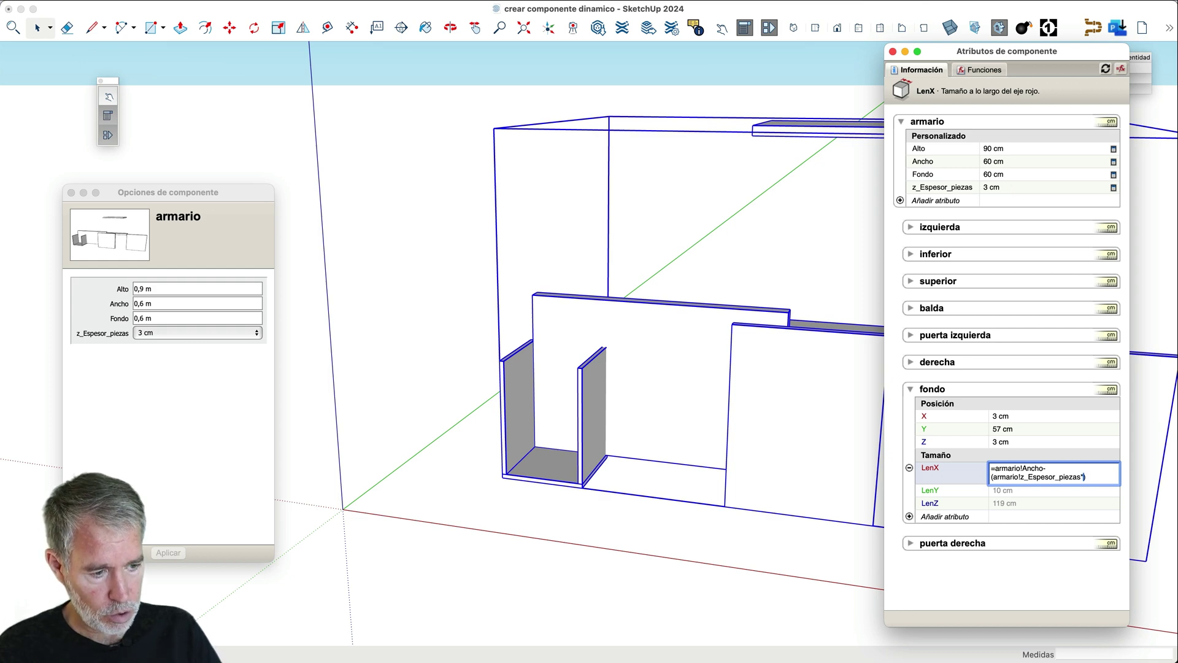
pyautogui.write('2')
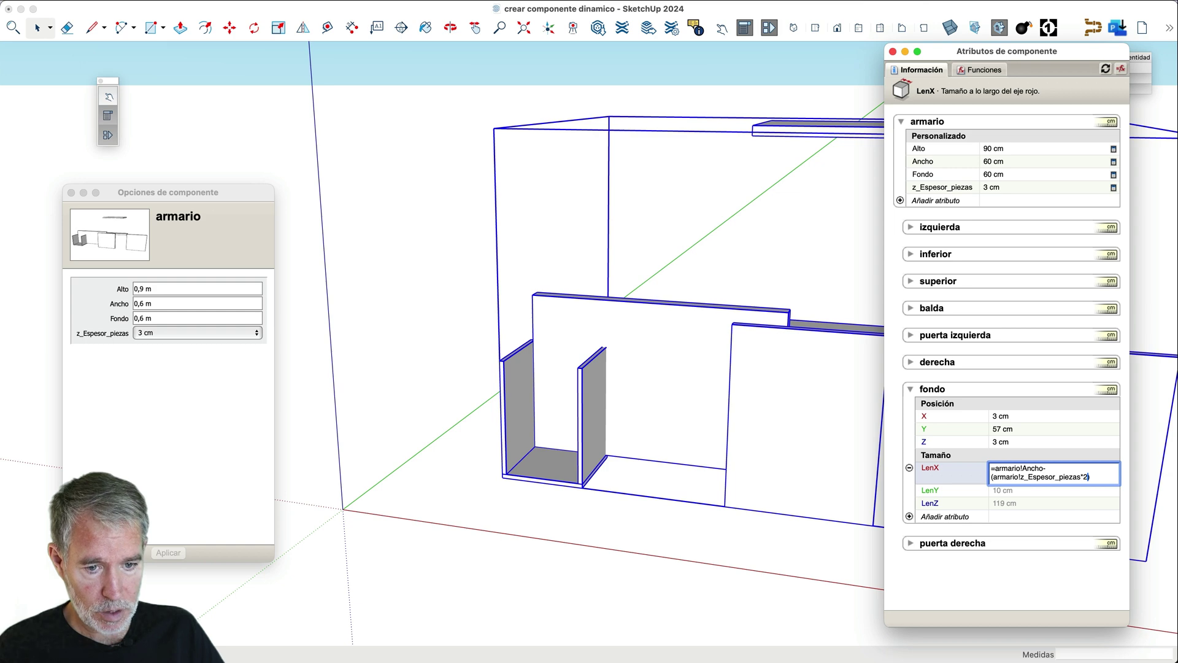
pyautogui.press('Return')
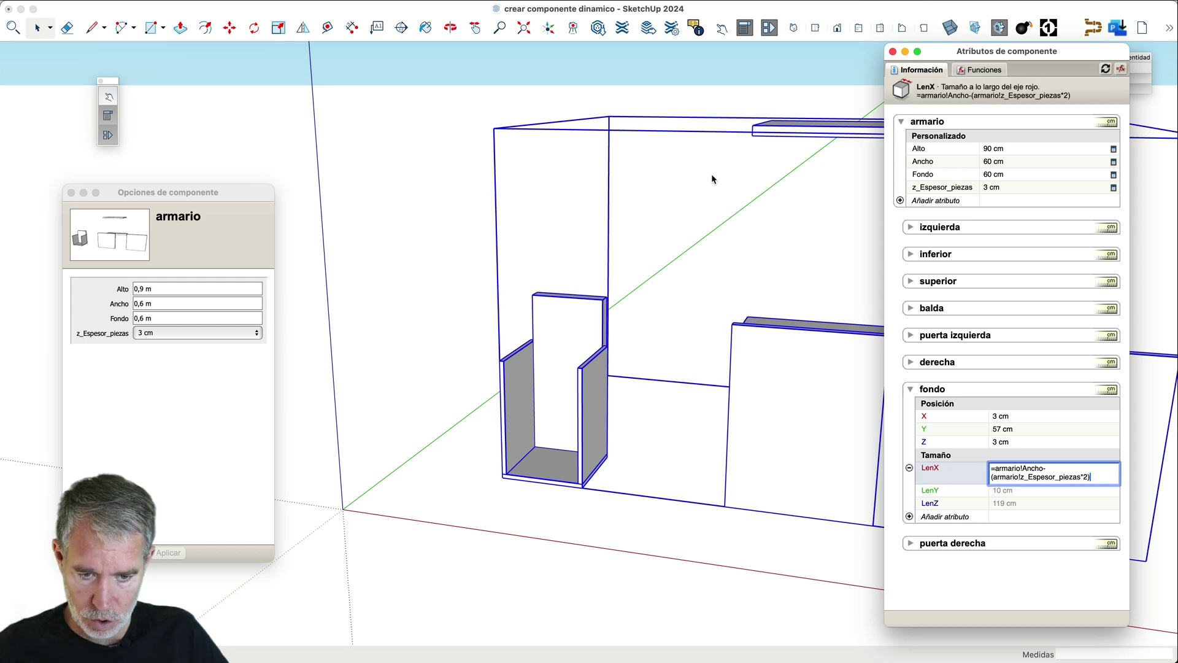
pyautogui.moveTo(584, 347); pyautogui.dragTo(568, 507, button='middle')
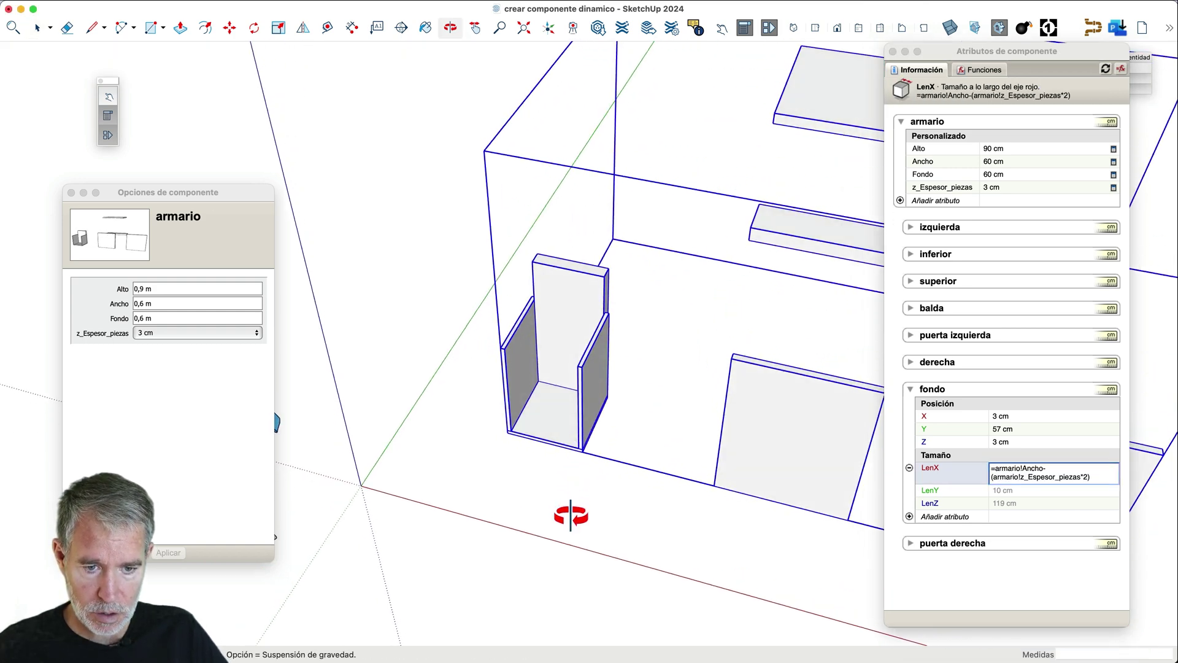
pyautogui.scroll(3, 613, 294)
pyautogui.scroll(3, 614, 294)
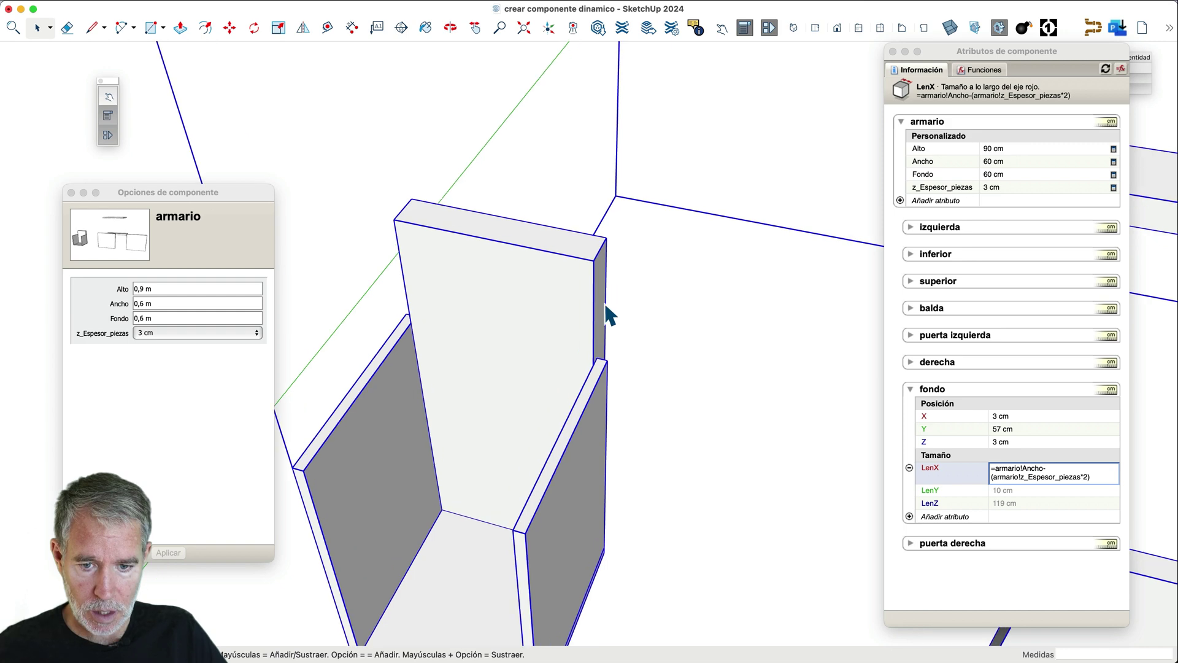
pyautogui.moveTo(608, 316); pyautogui.dragTo(632, 340, button='middle')
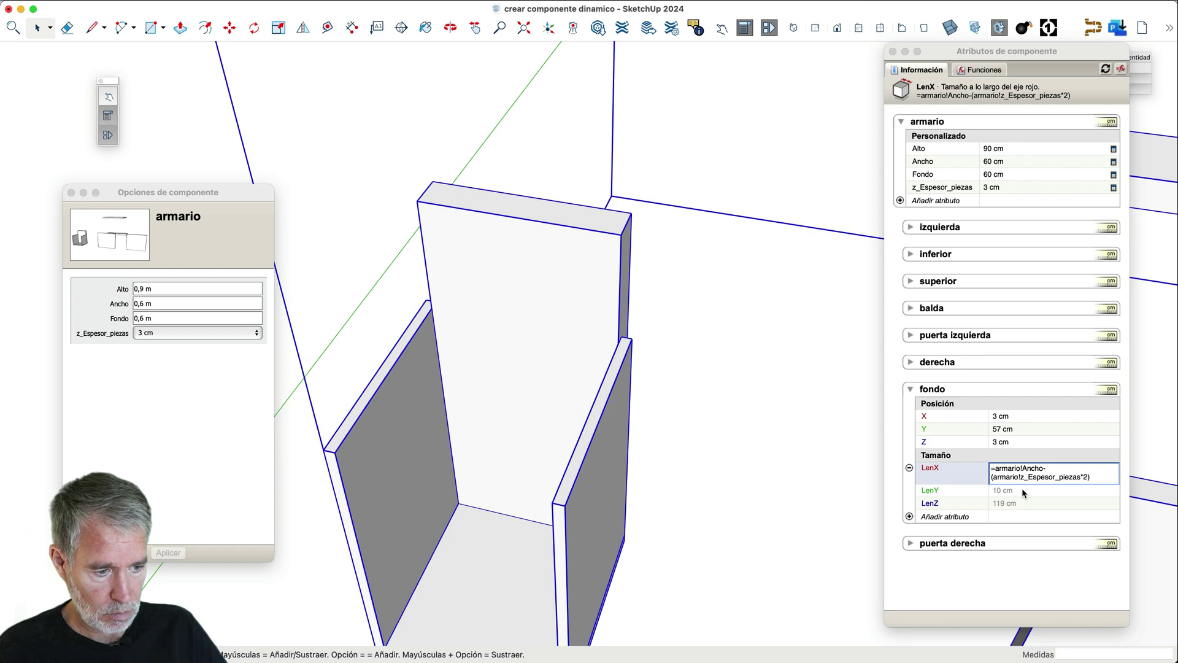
pyautogui.press('Return')
# - Set the LenY of fondo to the formula =armario!z_Espesor_piezas
pyautogui.click(1009, 478)
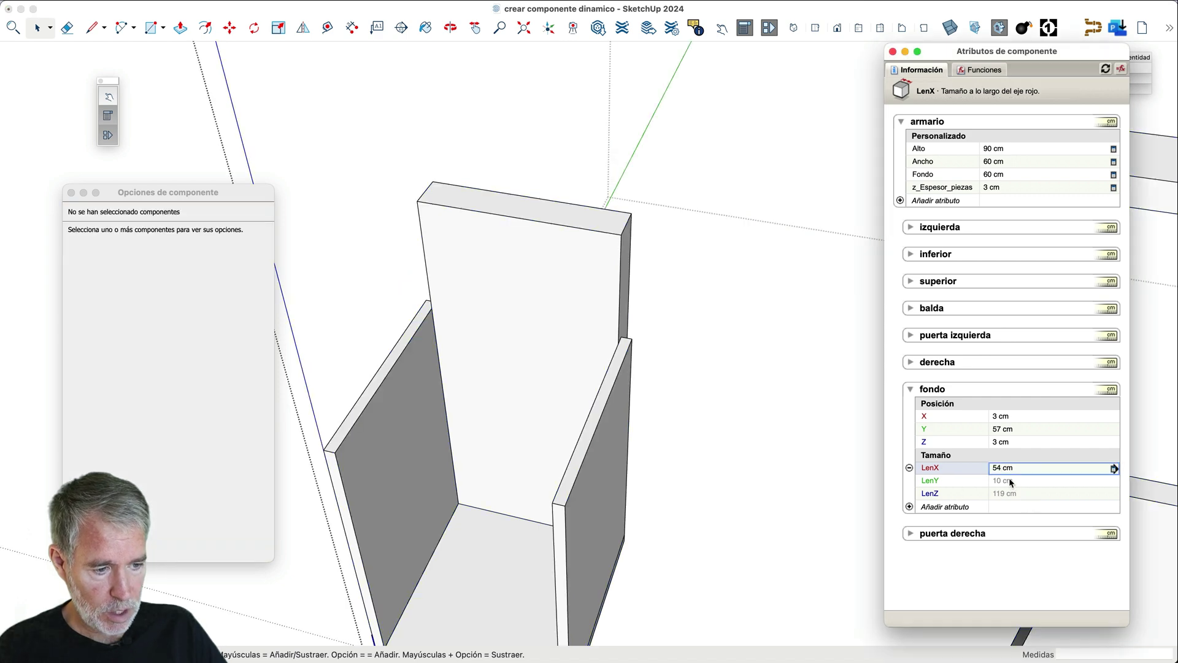
pyautogui.click(1007, 480)
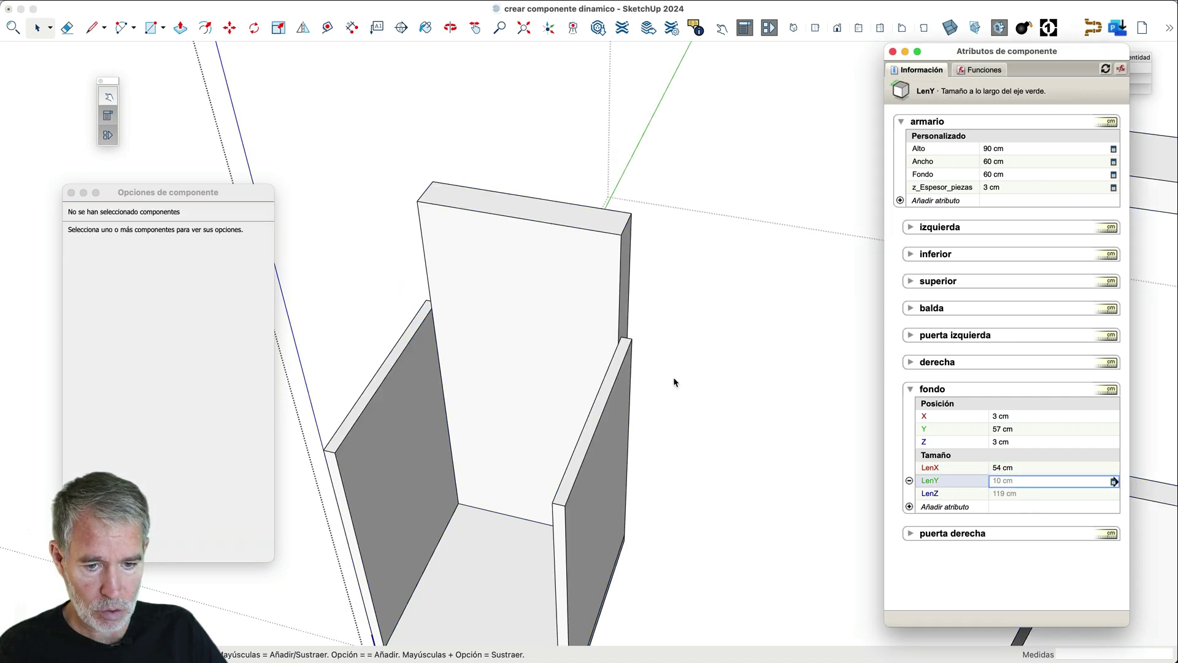
pyautogui.scroll(-5, 672, 376)
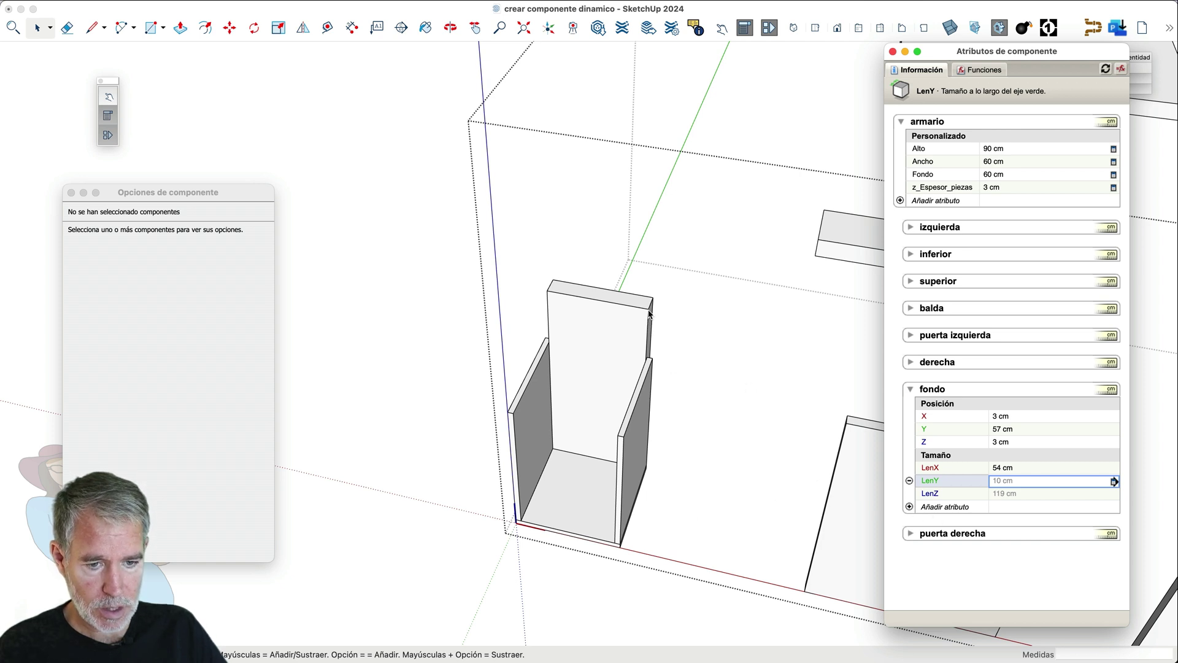
pyautogui.click(1030, 480)
pyautogui.write('=')
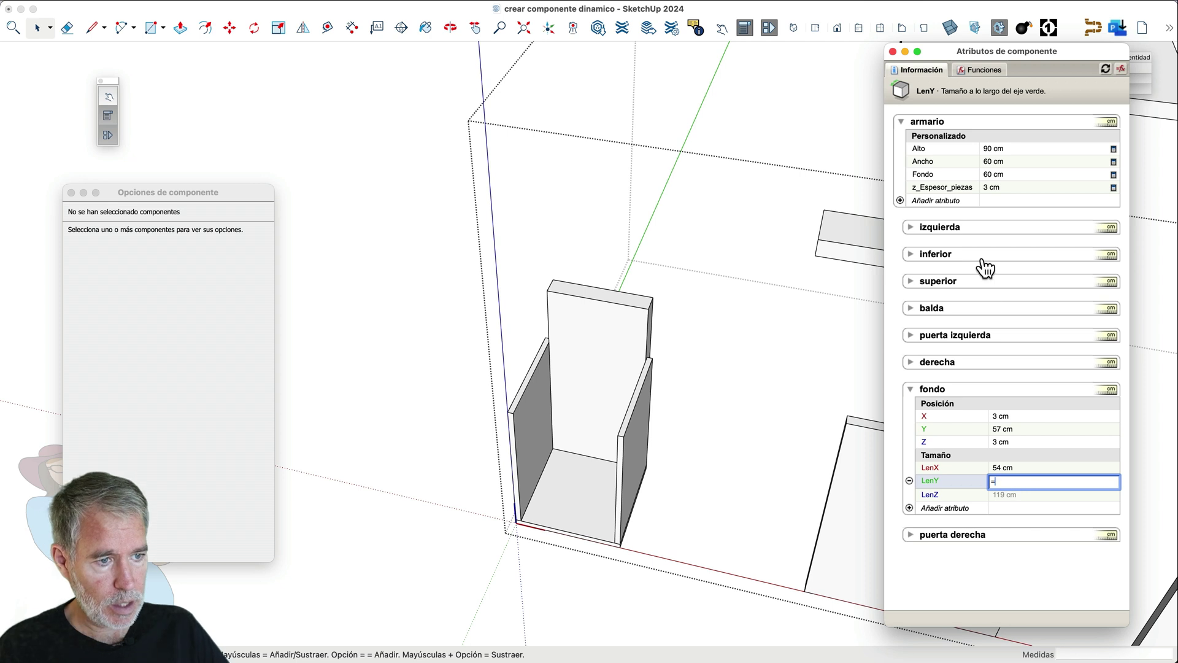
pyautogui.click(1004, 188)
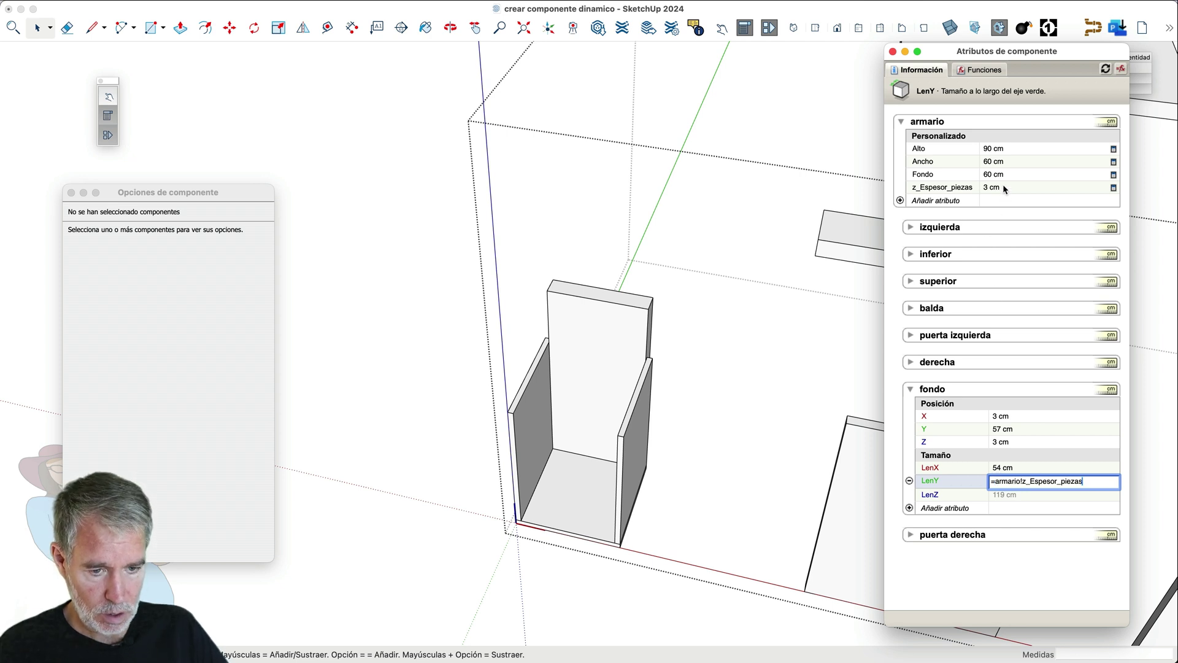
pyautogui.press('Return')
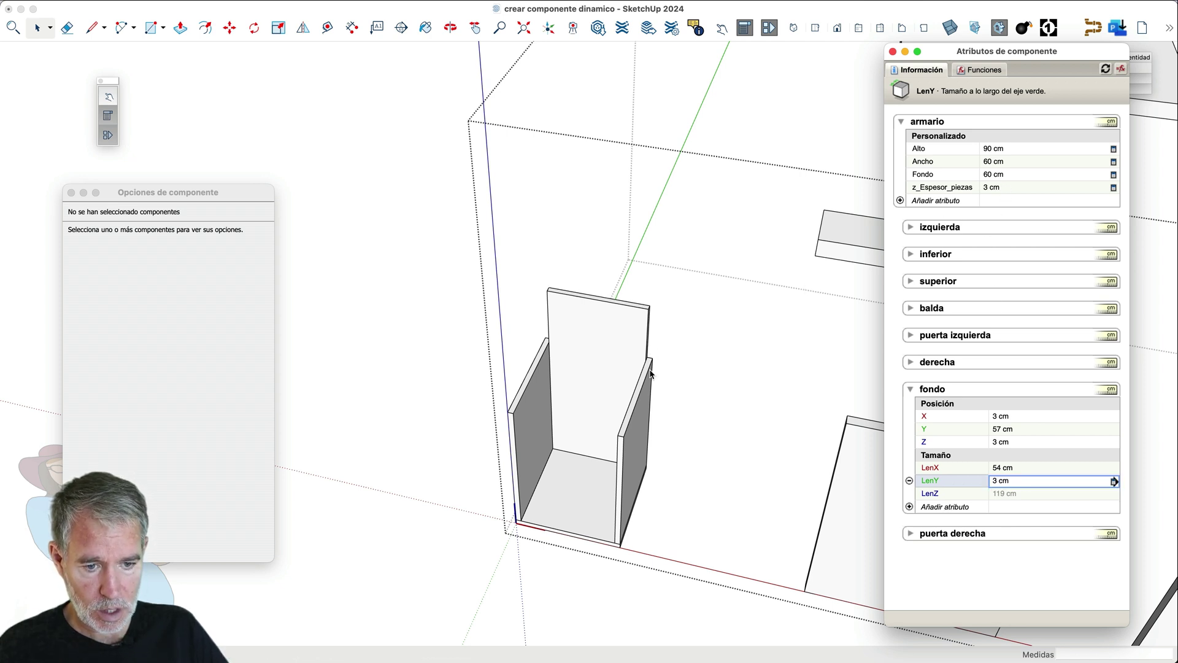
# - Examine the thickness of the fondo panel and how it sits between the two side panels
pyautogui.scroll(6, 650, 370)
pyautogui.click(583, 372)
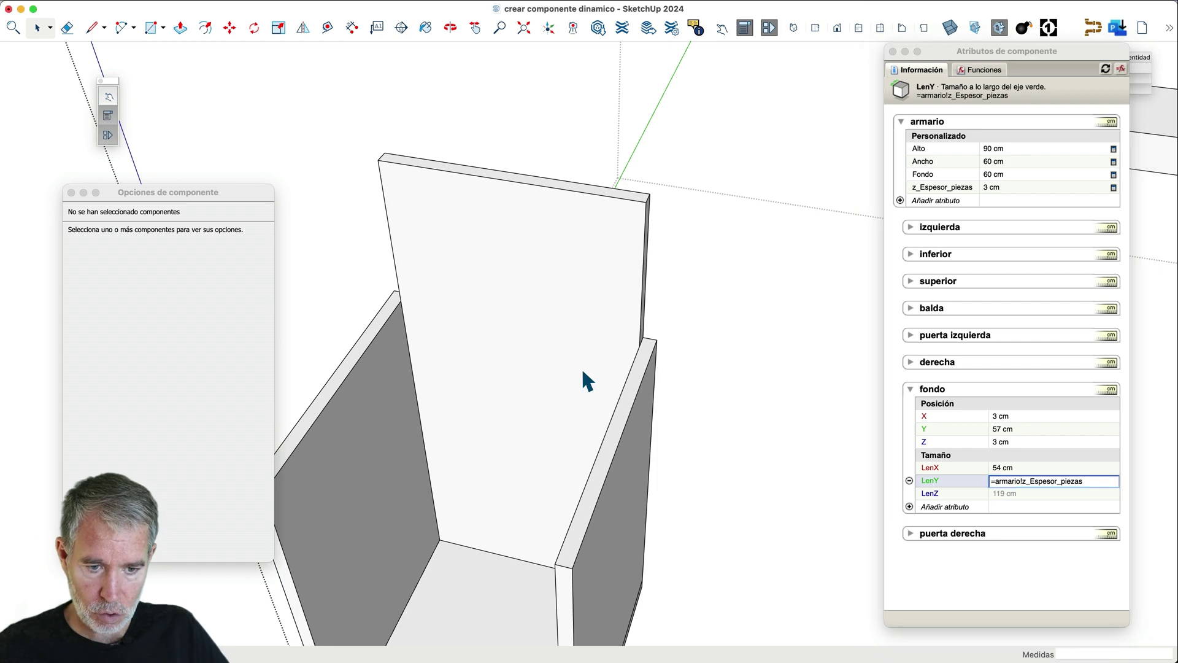
pyautogui.moveTo(695, 342); pyautogui.dragTo(707, 308, button='middle')
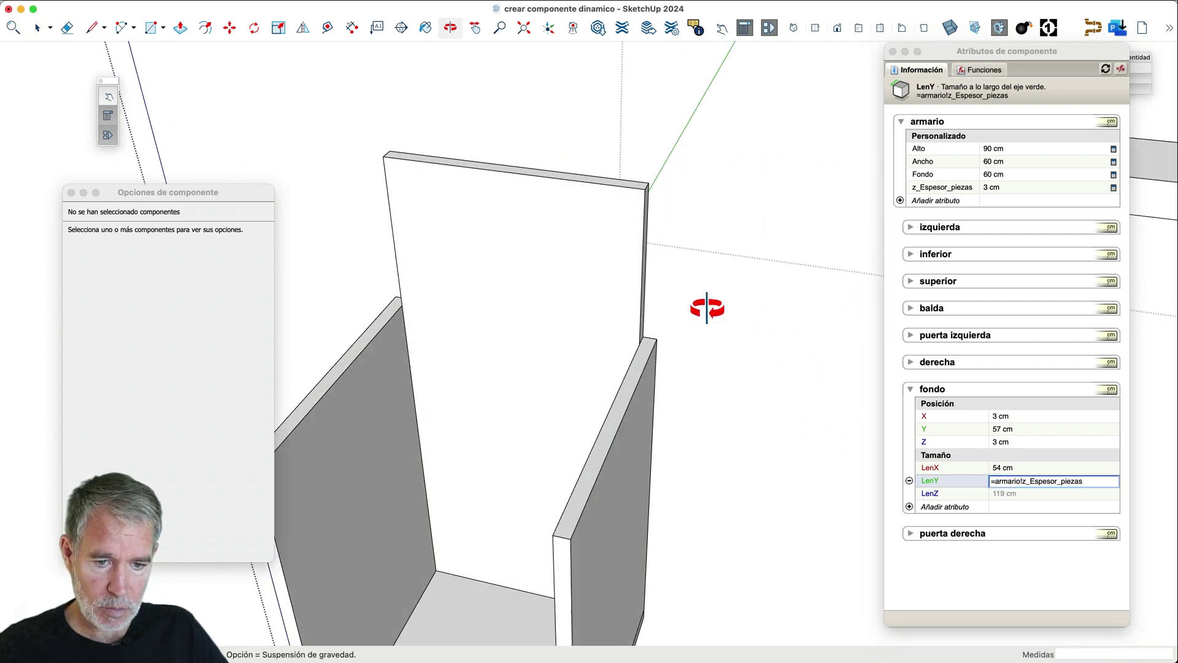
pyautogui.press('space')
pyautogui.scroll(-5, 690, 292)
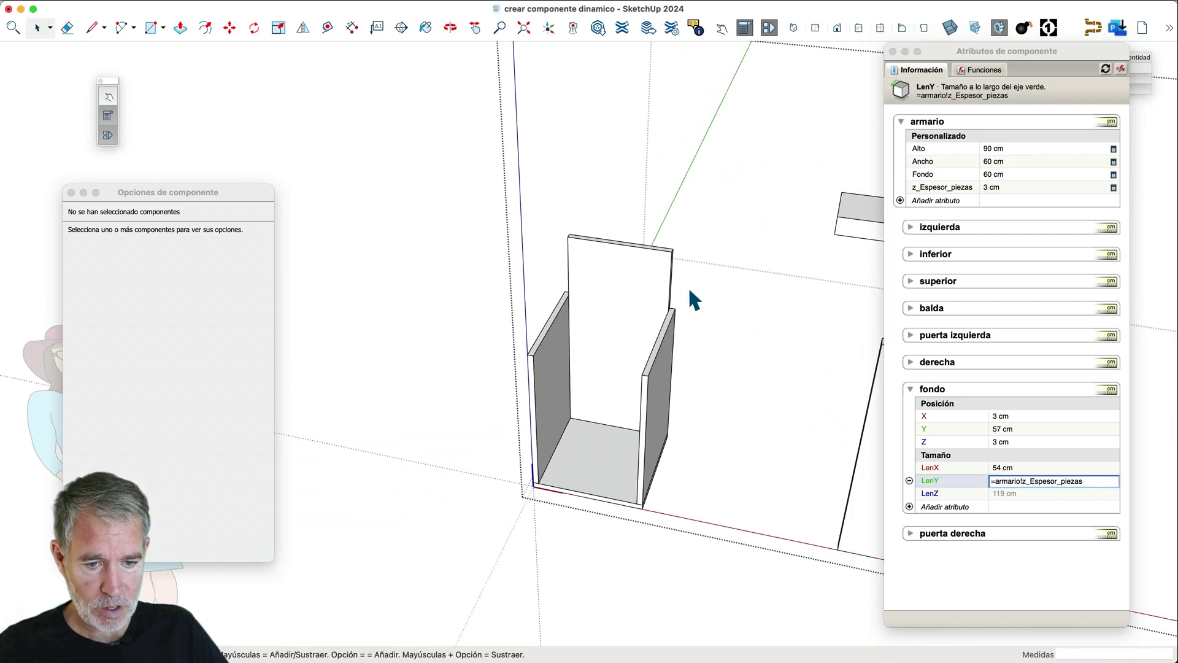
pyautogui.scroll(2, 737, 390)
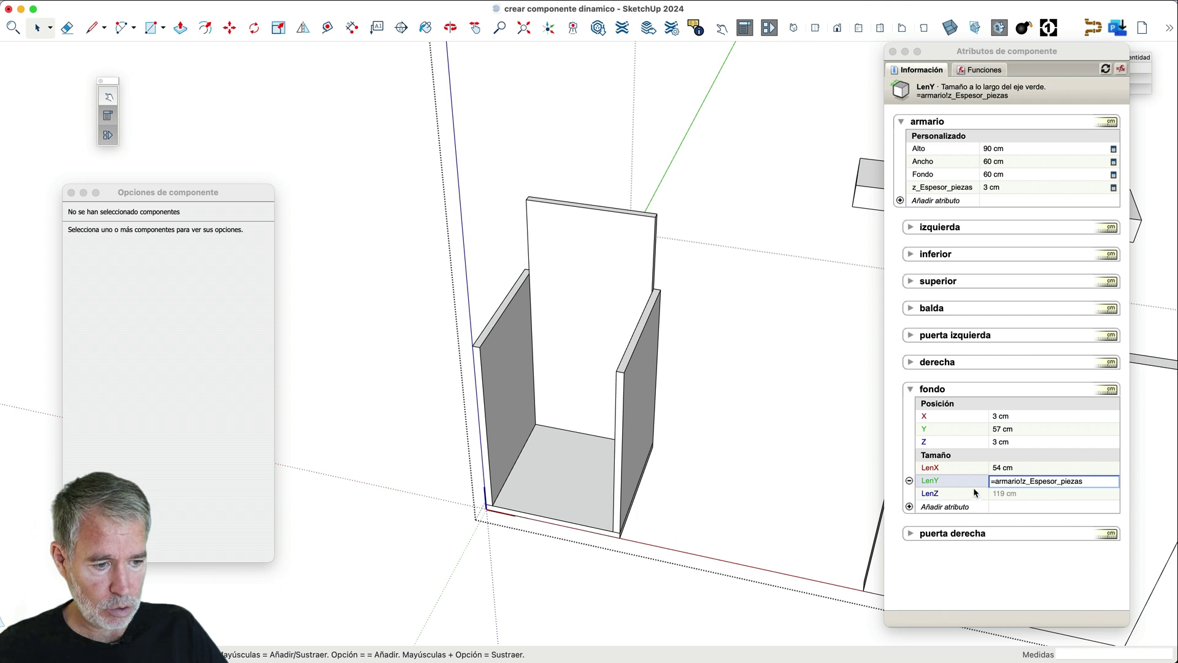
pyautogui.click(1019, 496)
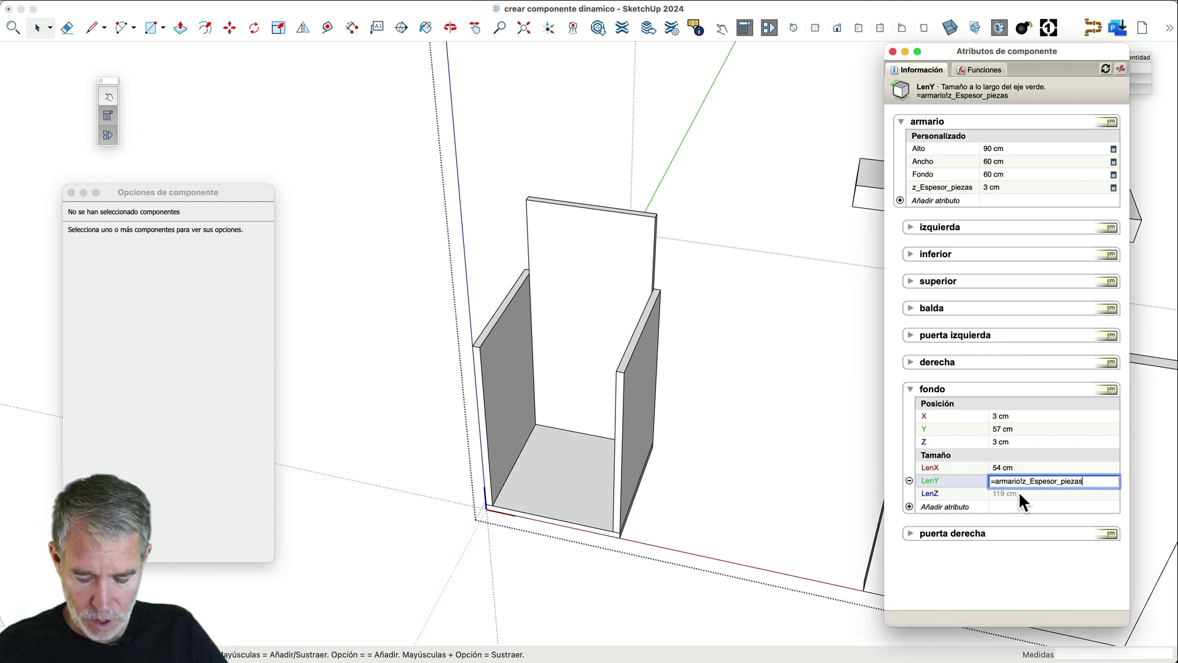
pyautogui.press('Return')
# - Set the LenZ of fondo to the formula =armario!Alto-(armario!z_Espesor_piezas*2)
pyautogui.click(1018, 494)
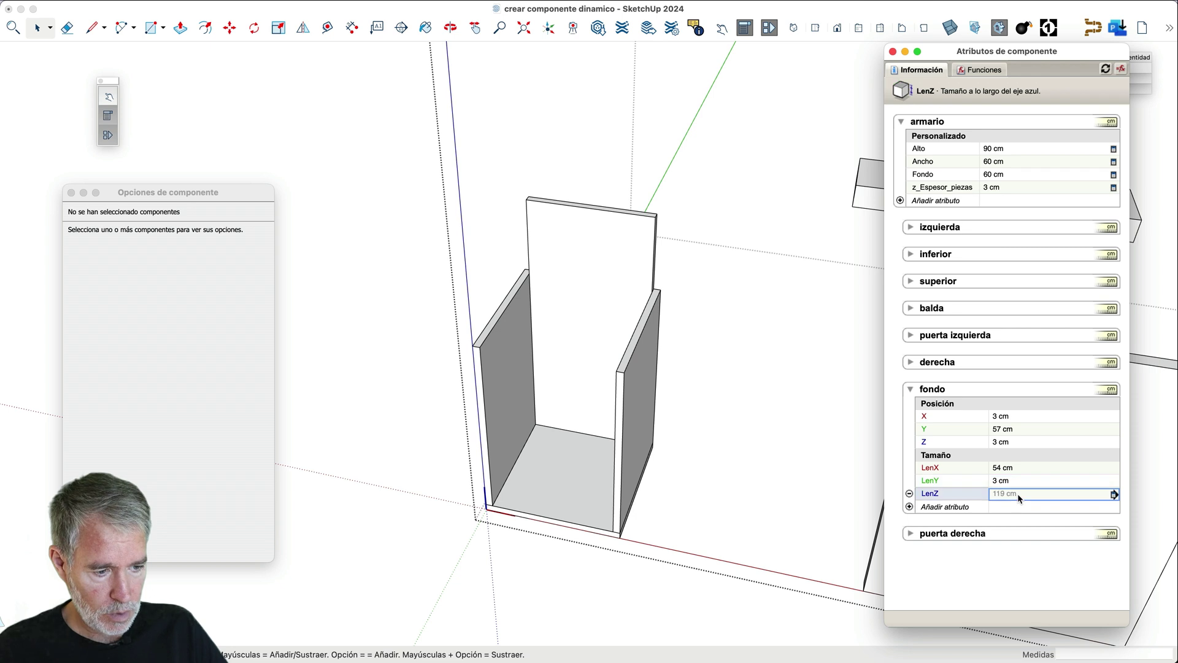
pyautogui.write('=')
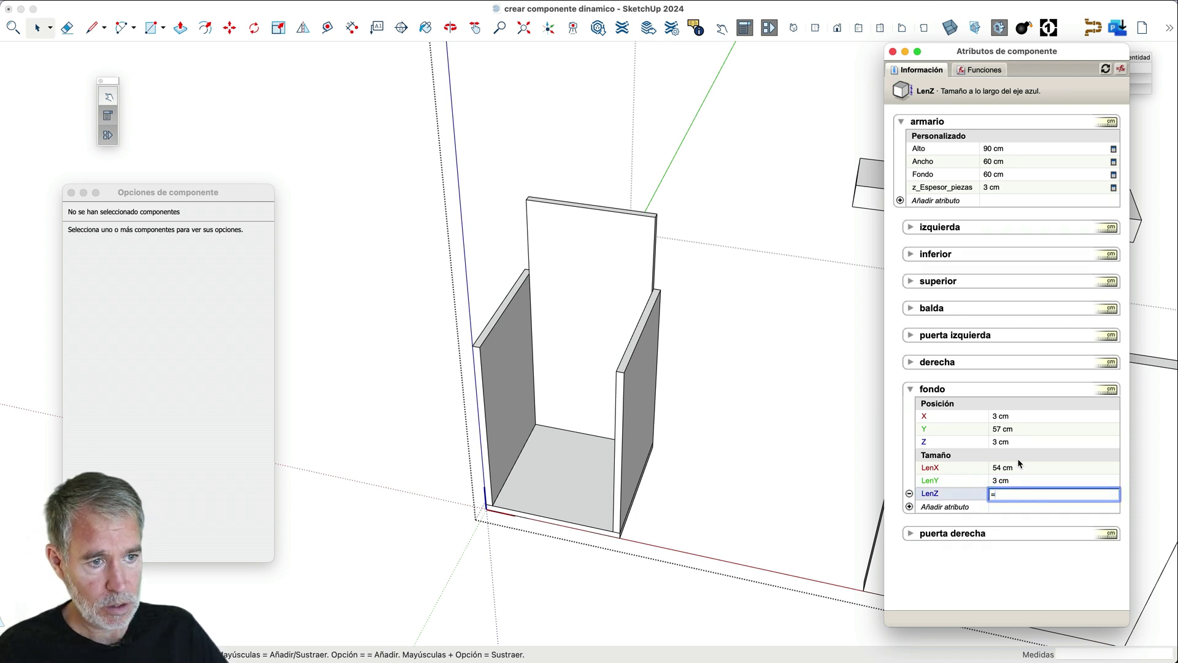
pyautogui.click(1002, 149)
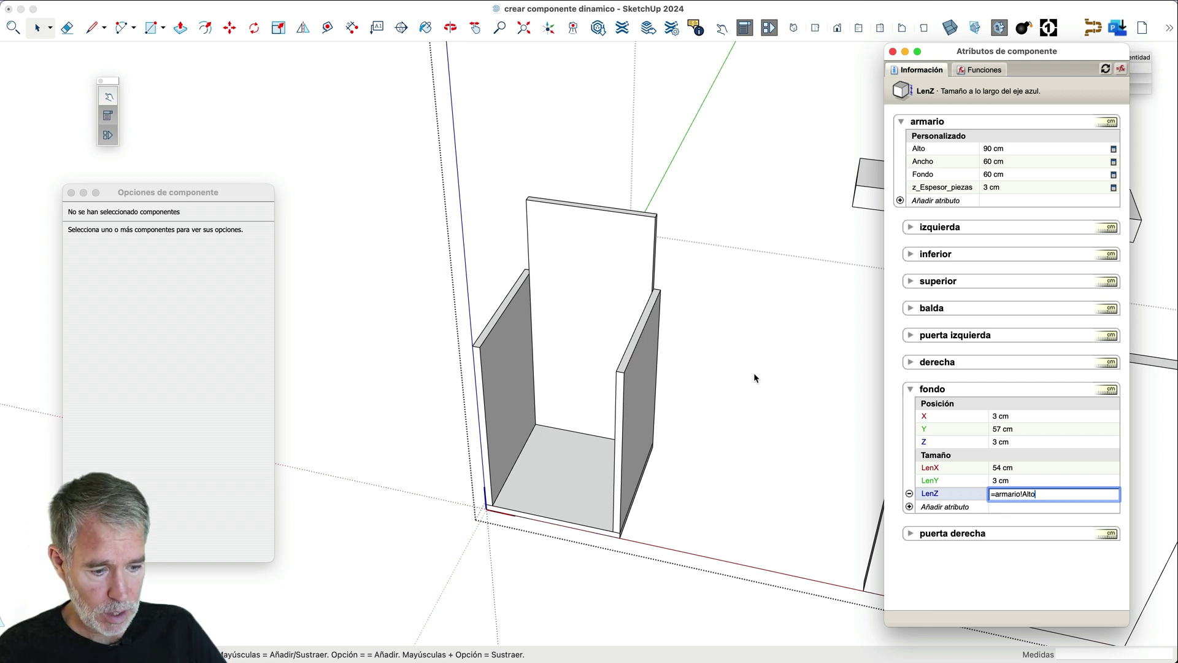
pyautogui.write('-()')
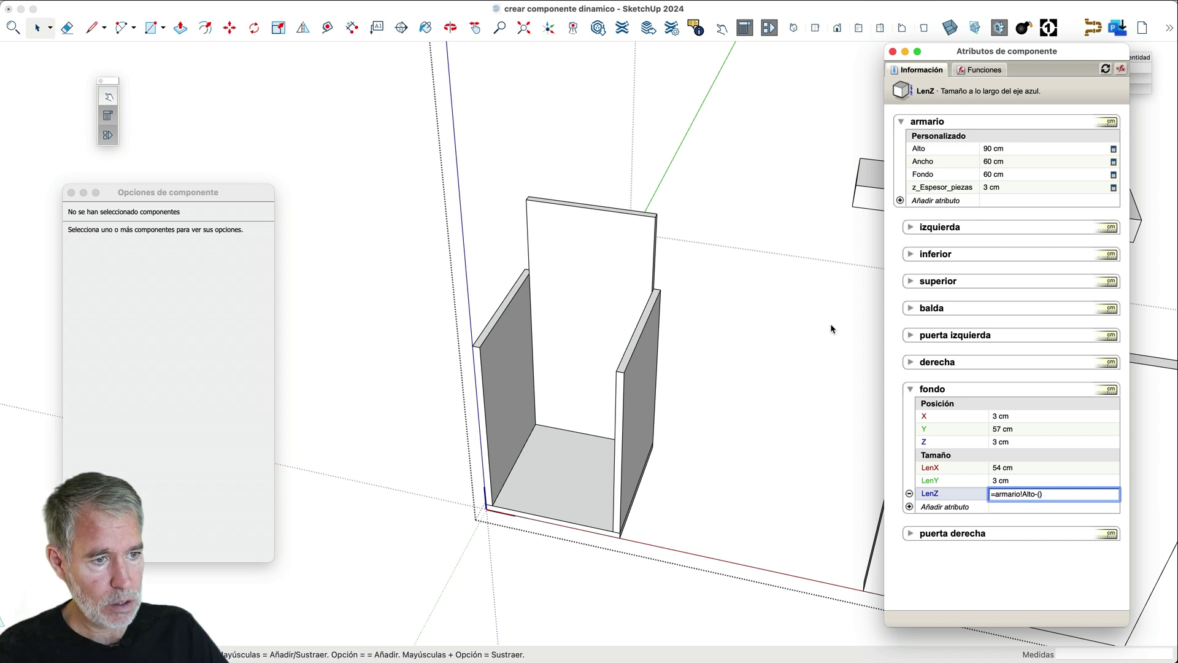
pyautogui.click(999, 189)
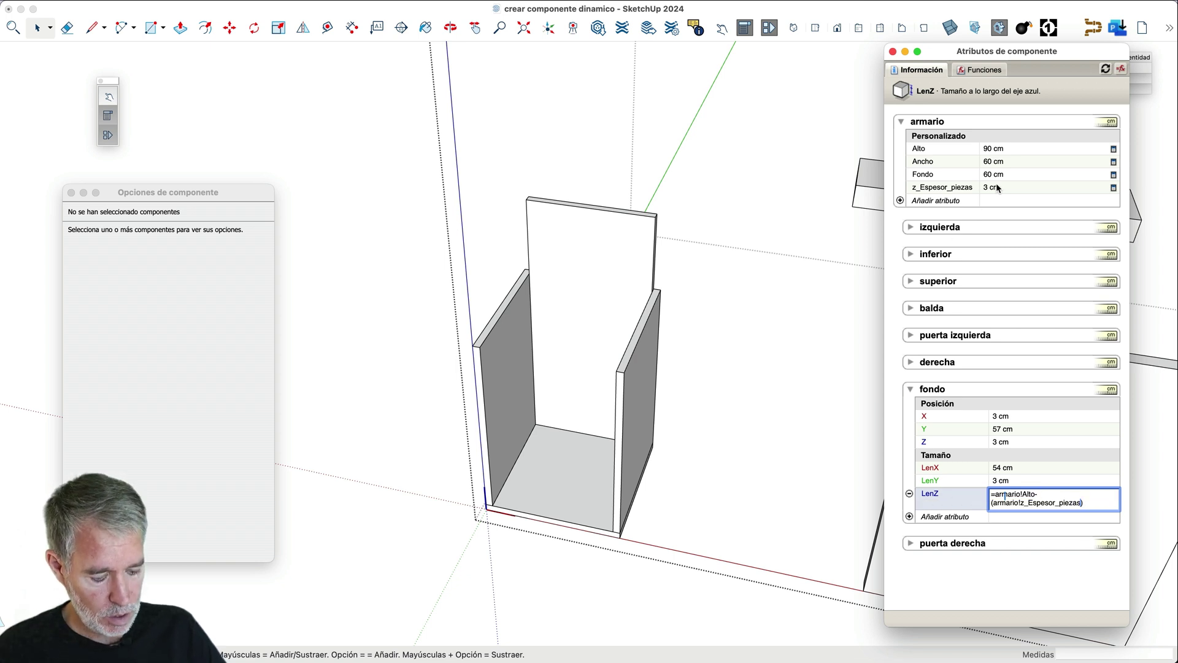
pyautogui.write('*2')
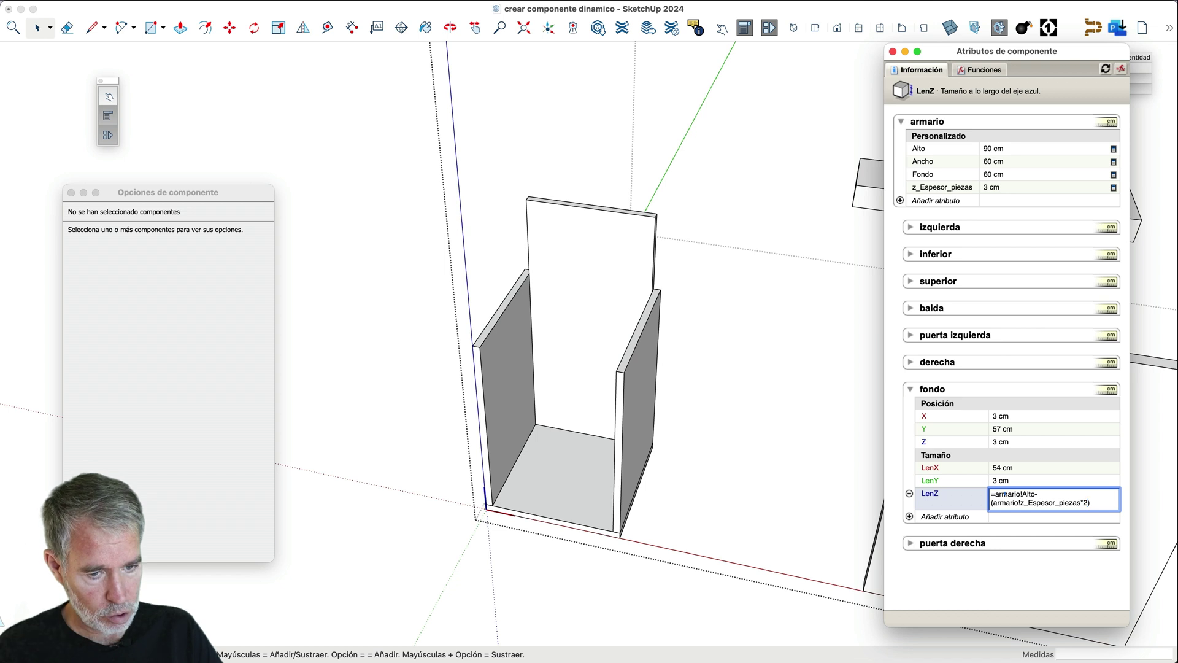
pyautogui.press('Return')
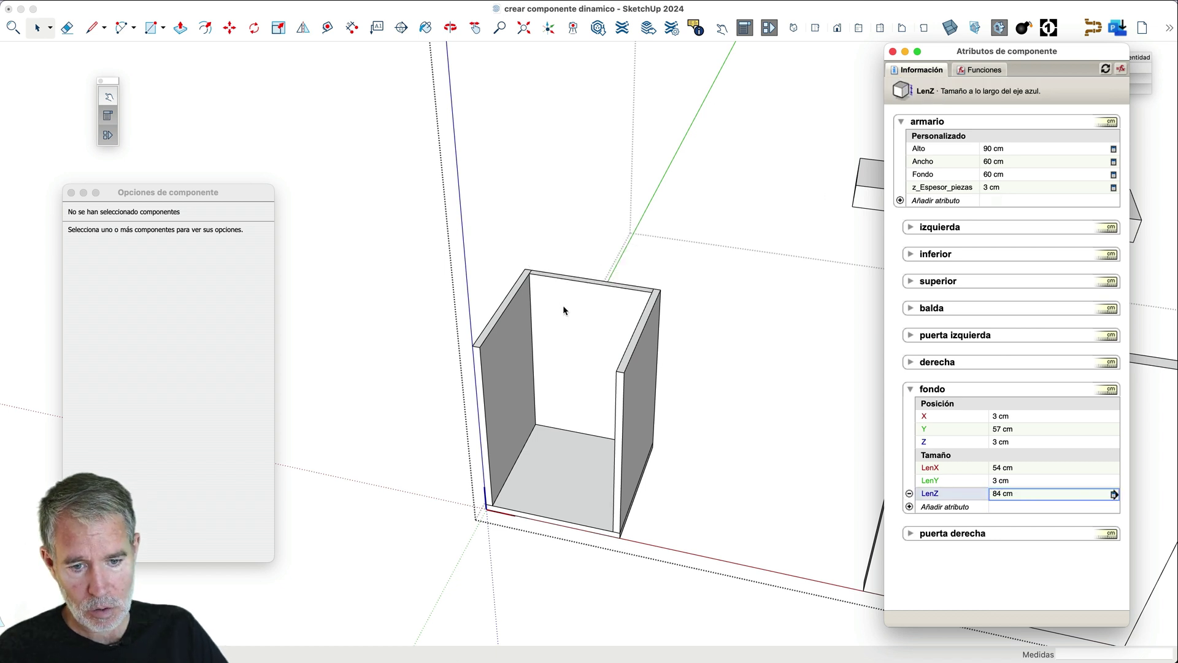
# - Collapse fondo and add the position attributes X, Y, Z and size attributes LenX, LenY, LenZ to superior
pyautogui.scroll(-5, 485, 325)
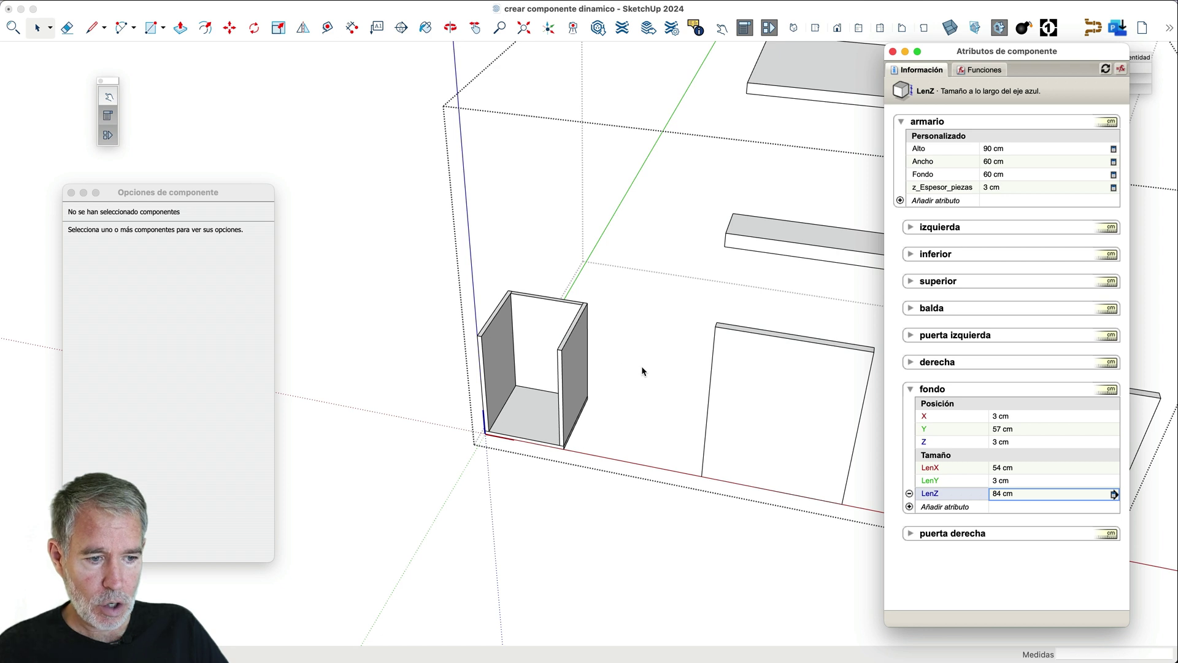
pyautogui.click(911, 390)
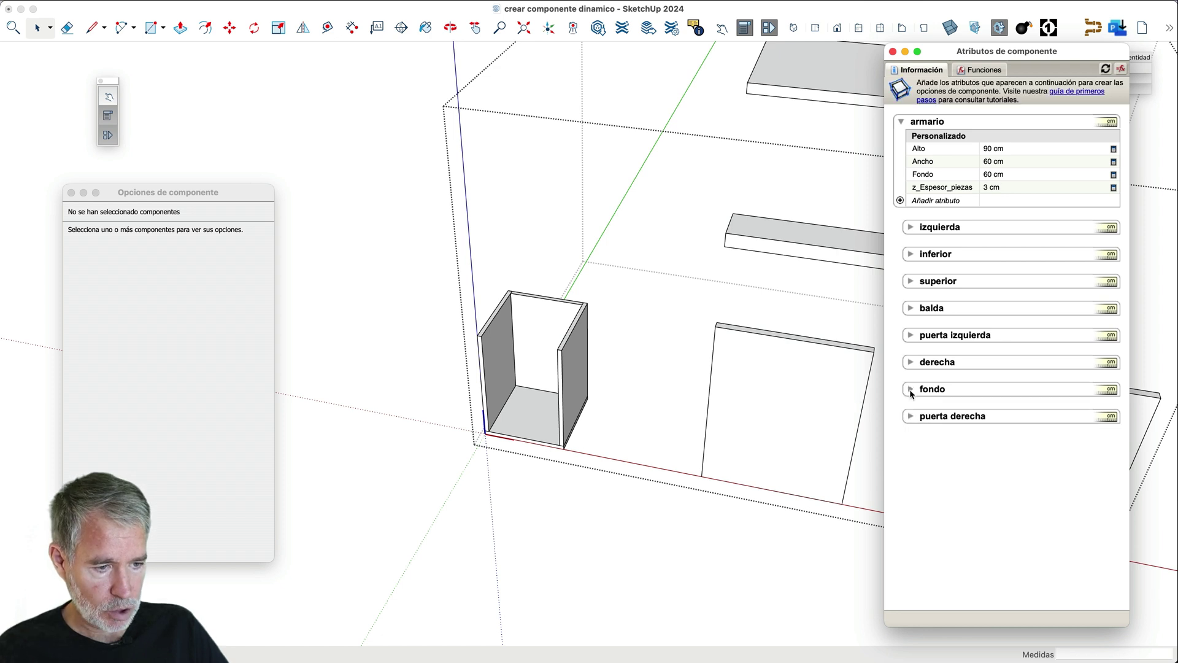
pyautogui.click(911, 283)
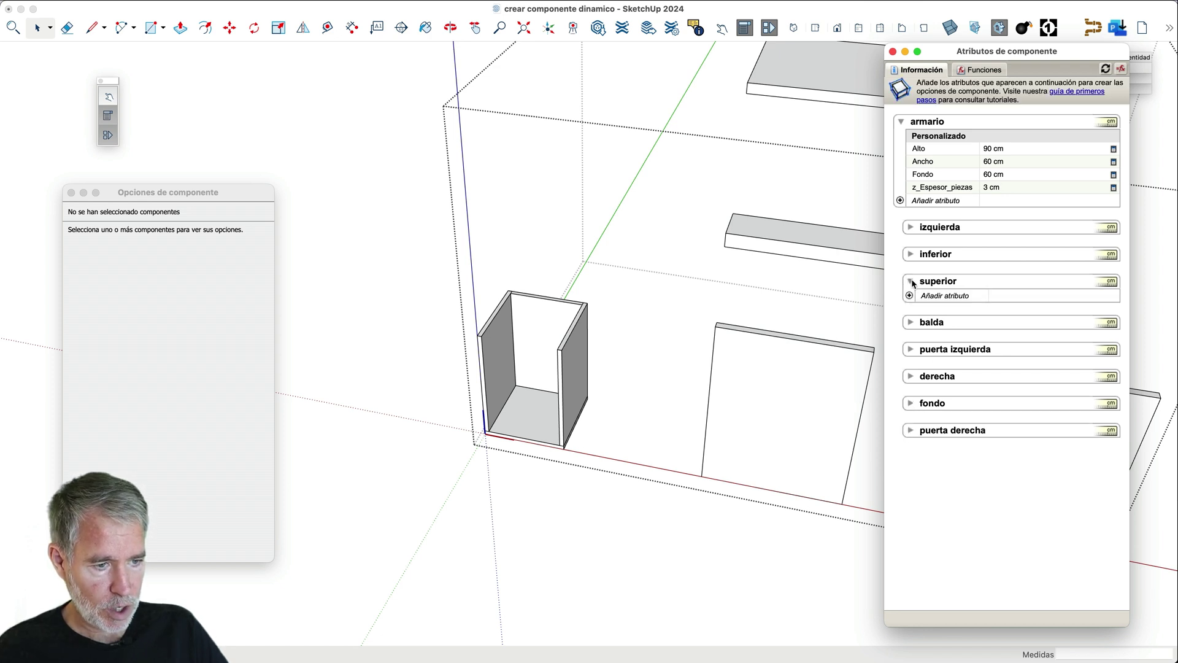
pyautogui.click(910, 297)
pyautogui.click(1013, 297)
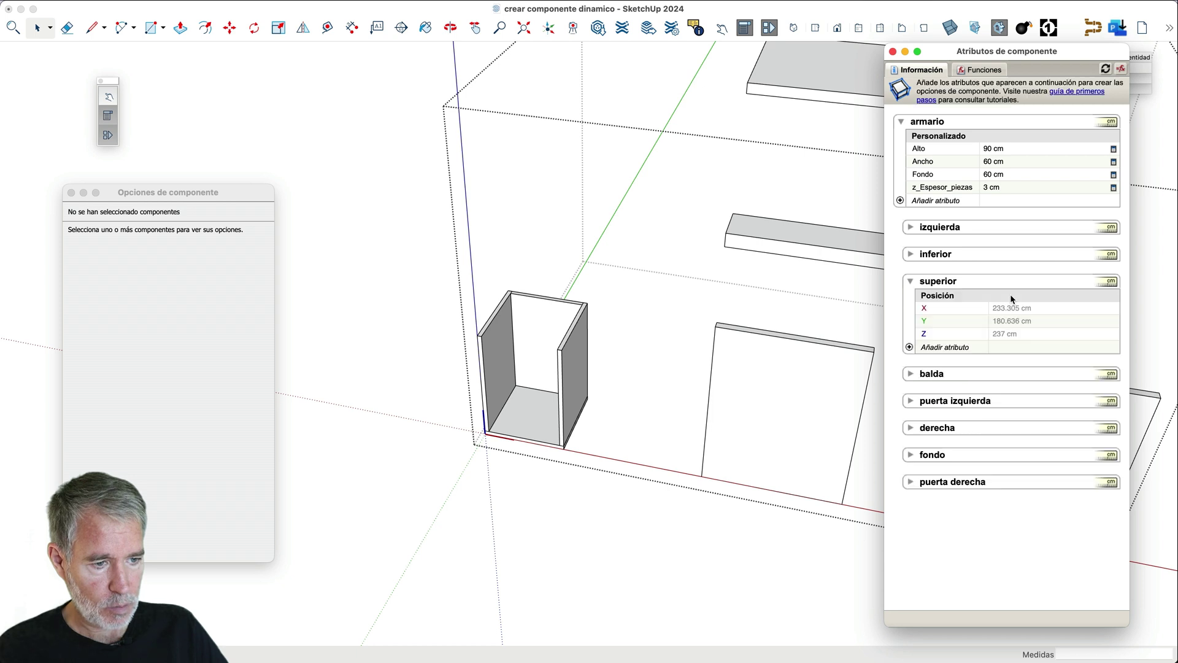
pyautogui.click(911, 348)
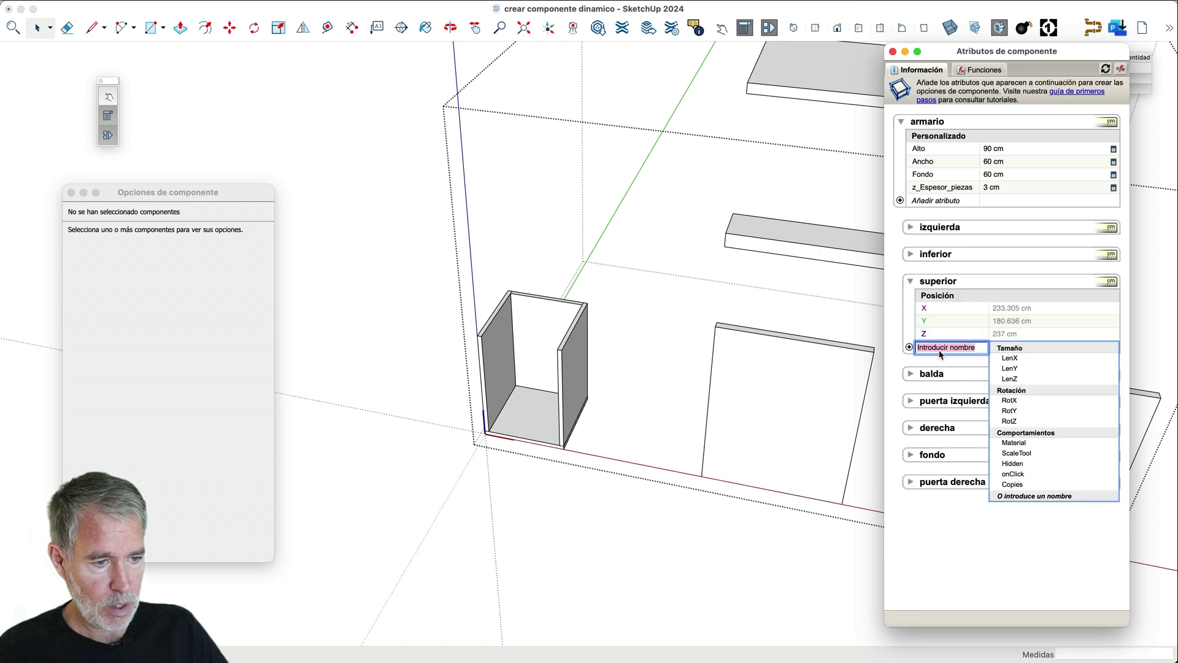
pyautogui.click(1022, 354)
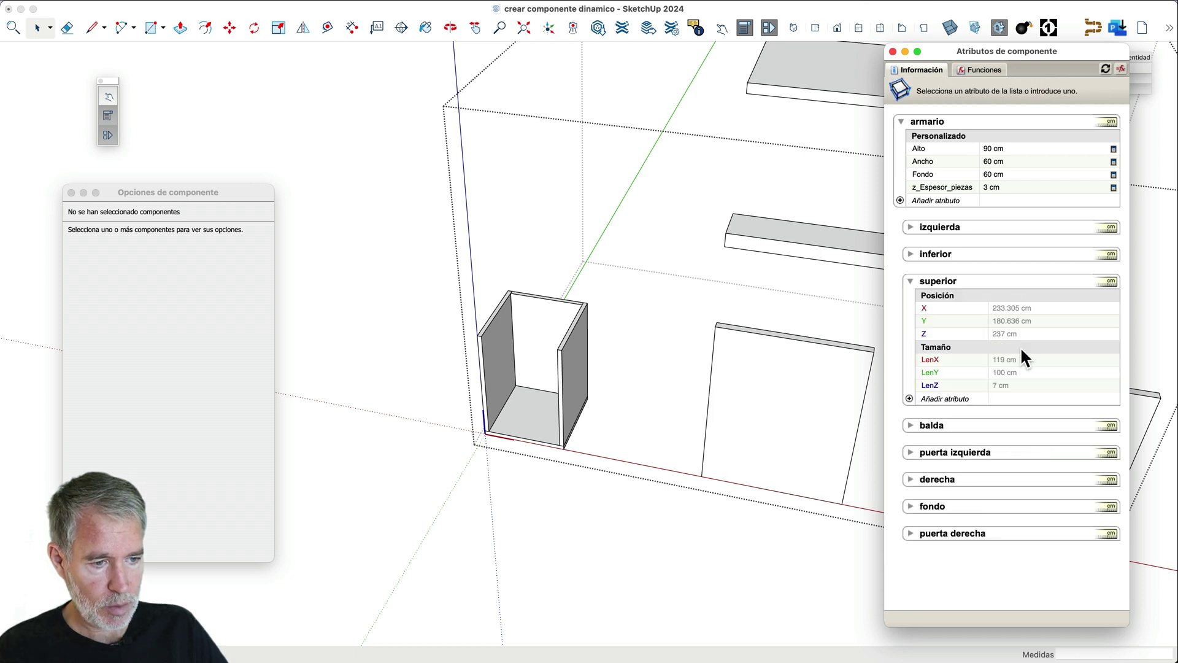
# - Set both the X and Y positions of superior to the formula =0
pyautogui.click(1011, 310)
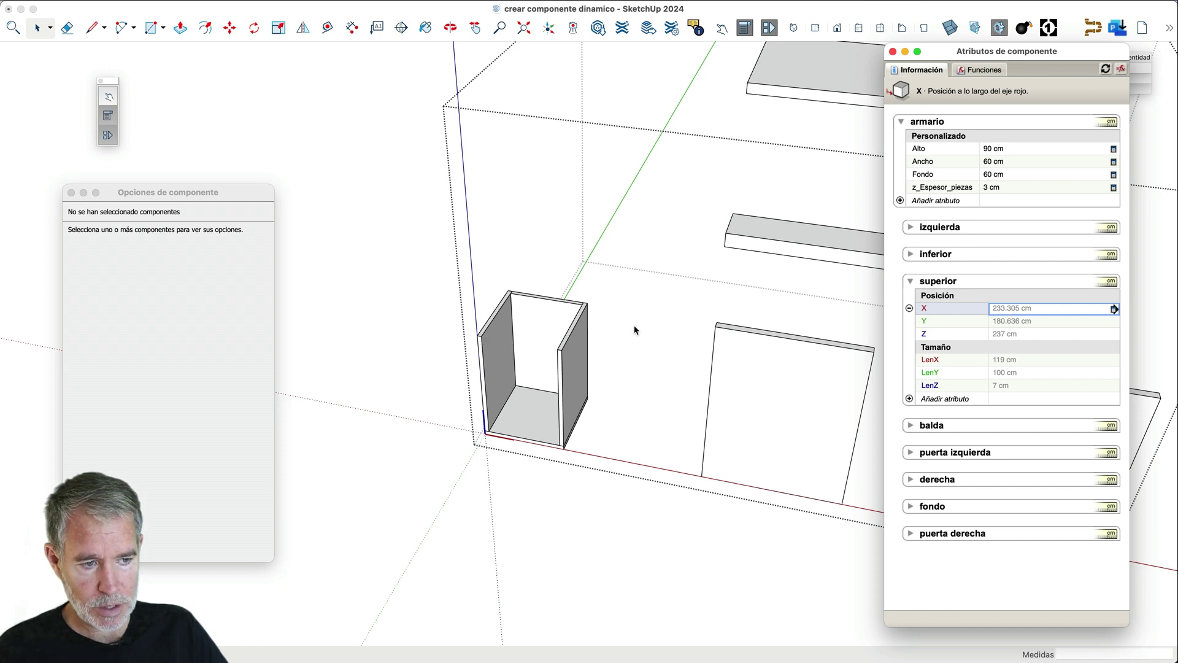
pyautogui.write('=')
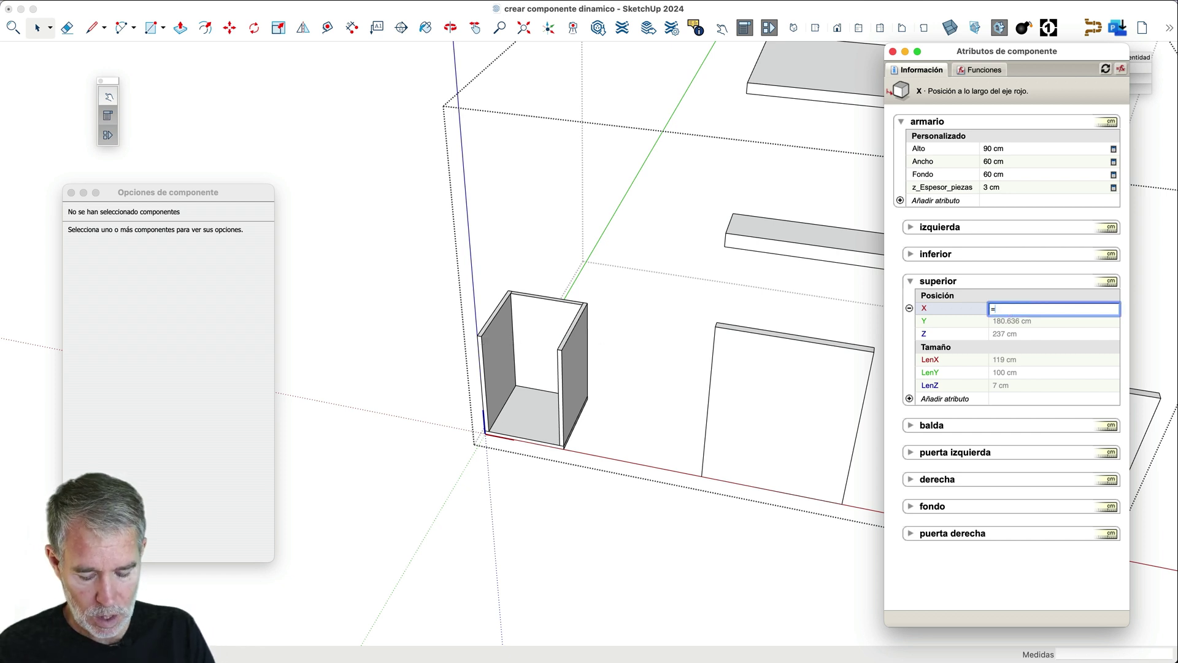
pyautogui.write('0')
pyautogui.press('Return')
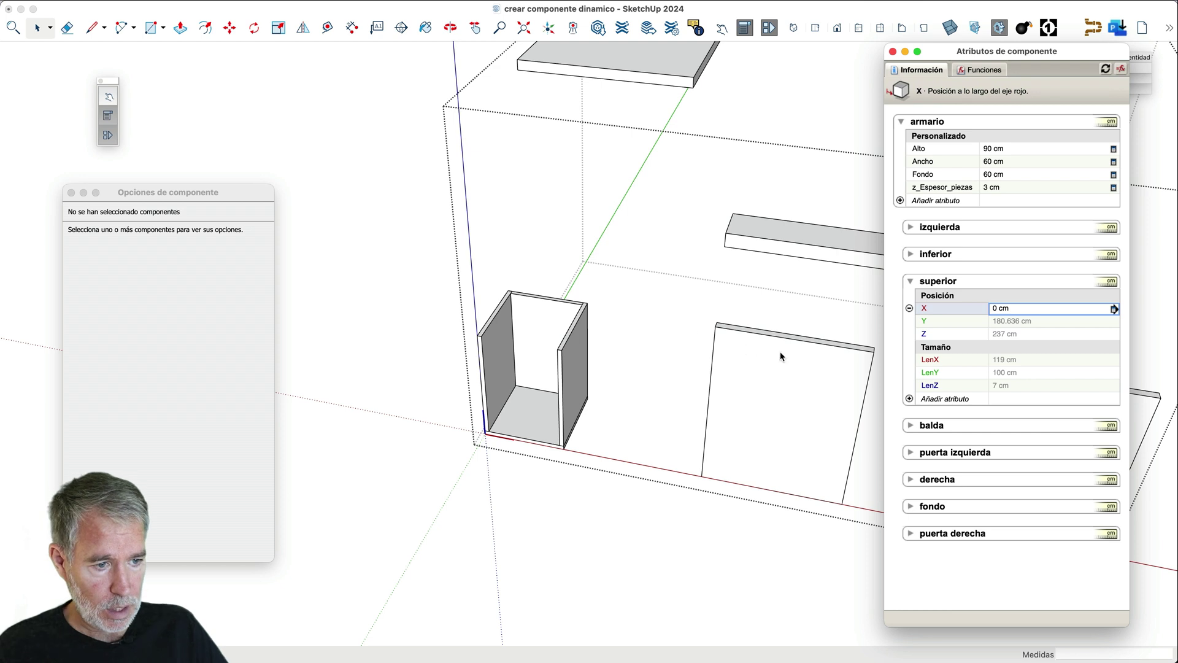
pyautogui.click(1006, 323)
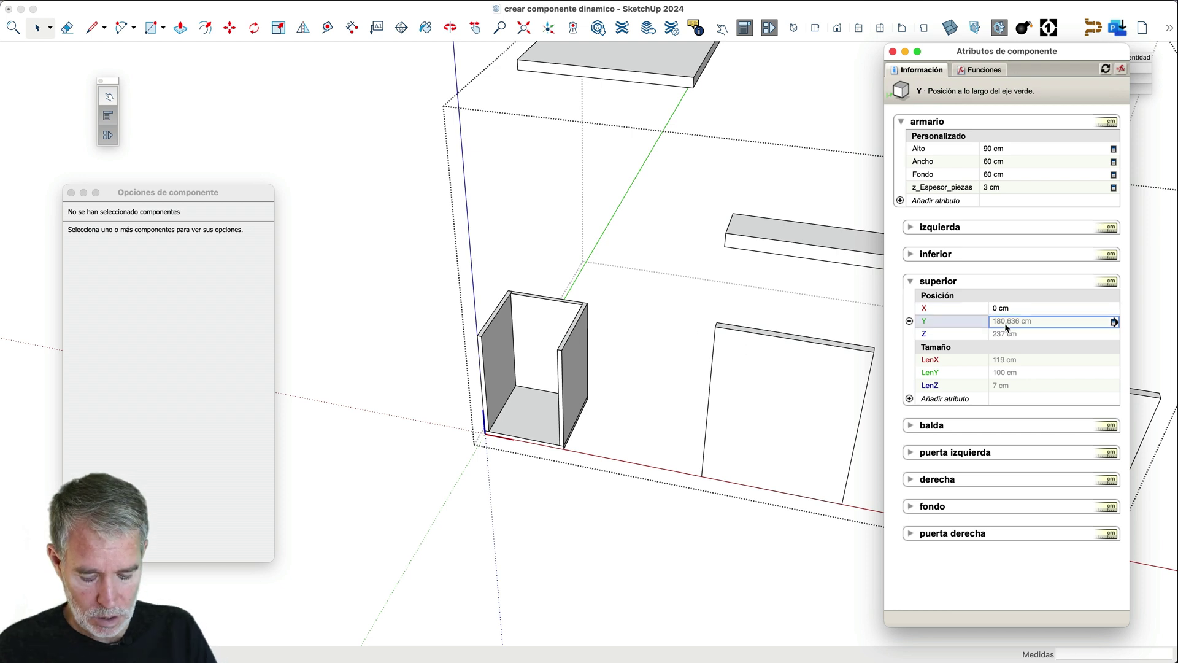
pyautogui.write('=0')
pyautogui.press('Return')
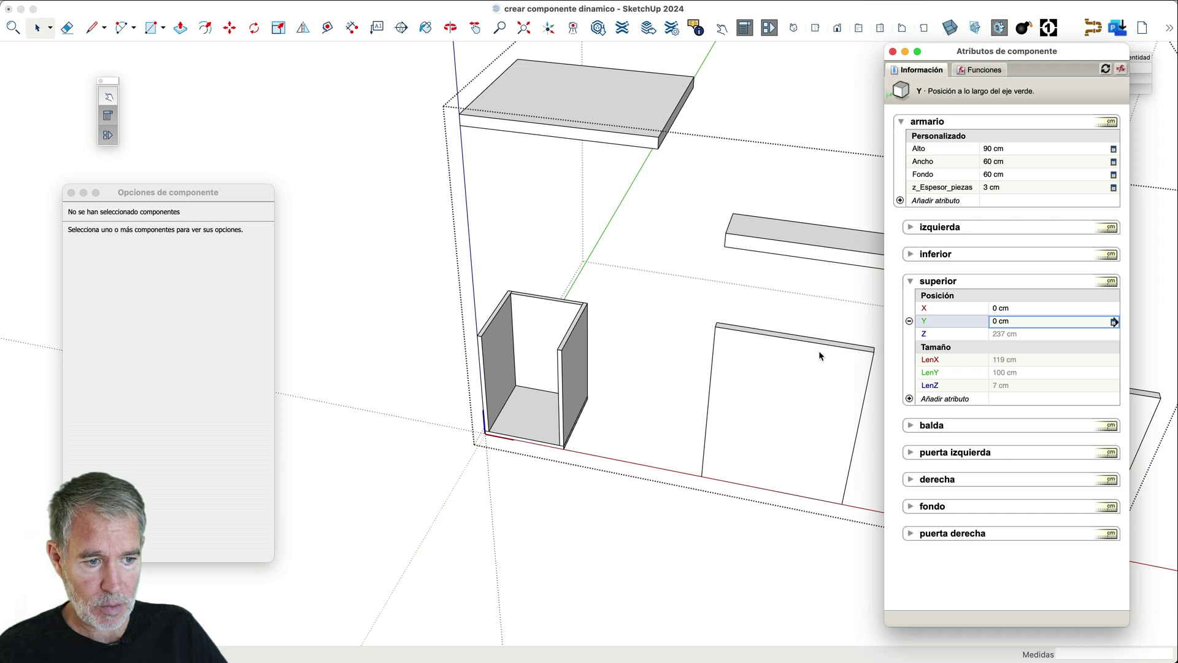
# - Set the Z position of superior to the formula =armario!Alto-armario!z_Espesor_piezas
pyautogui.click(1012, 334)
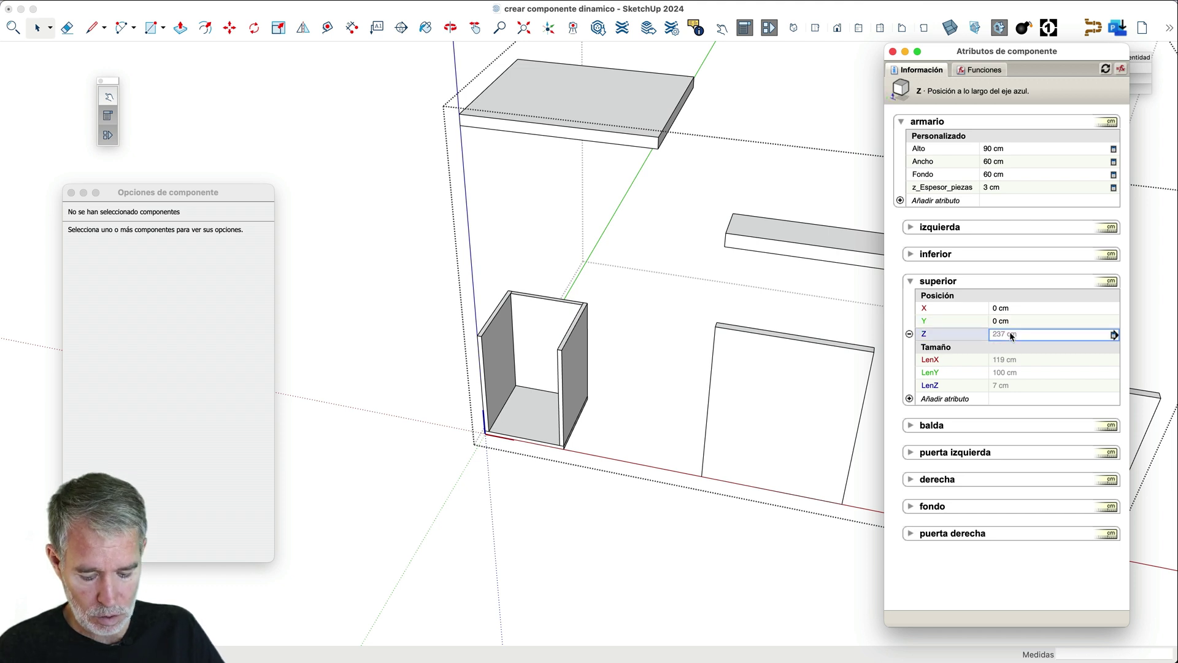
pyautogui.write('=')
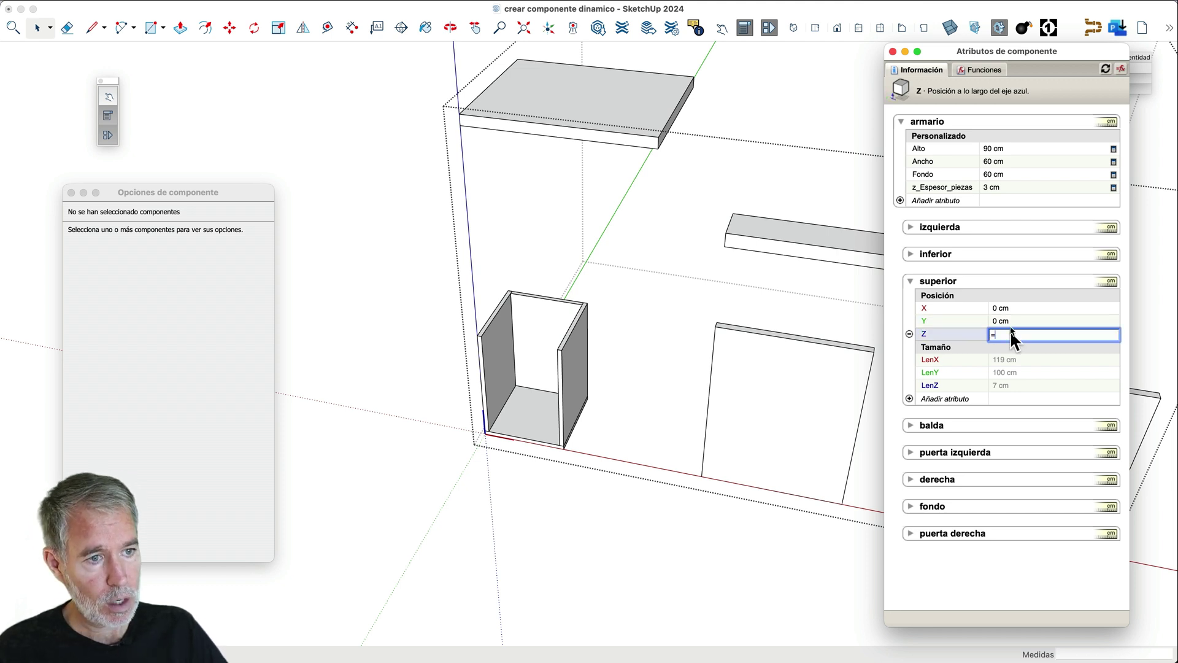
pyautogui.click(1011, 147)
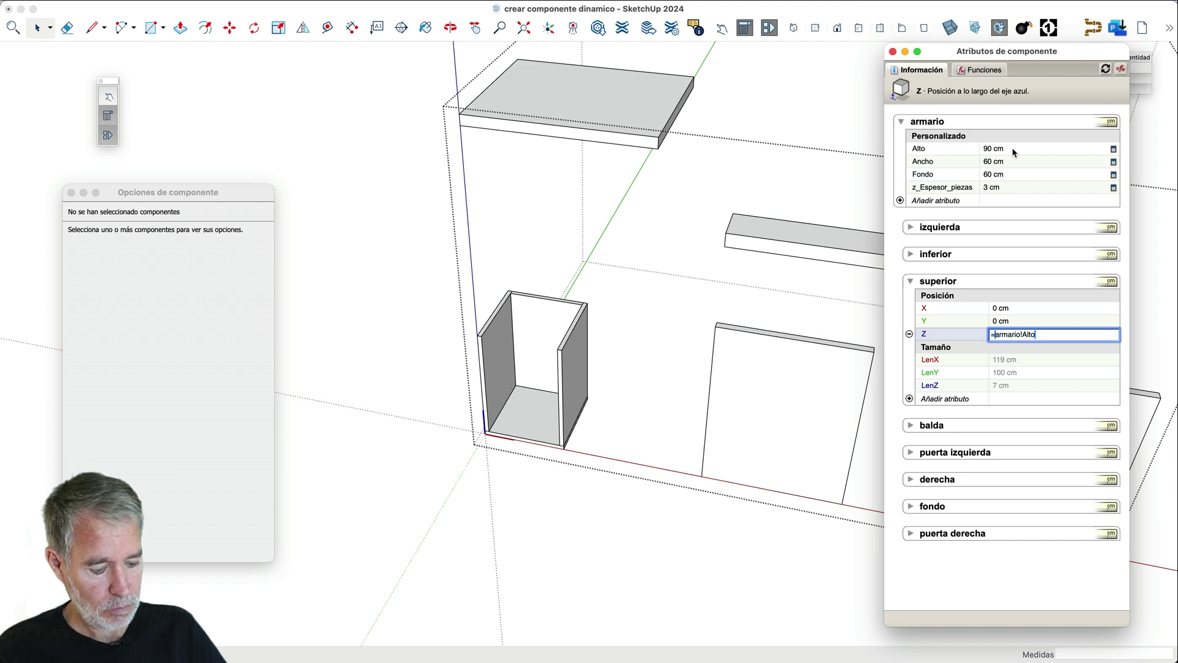
pyautogui.write('-')
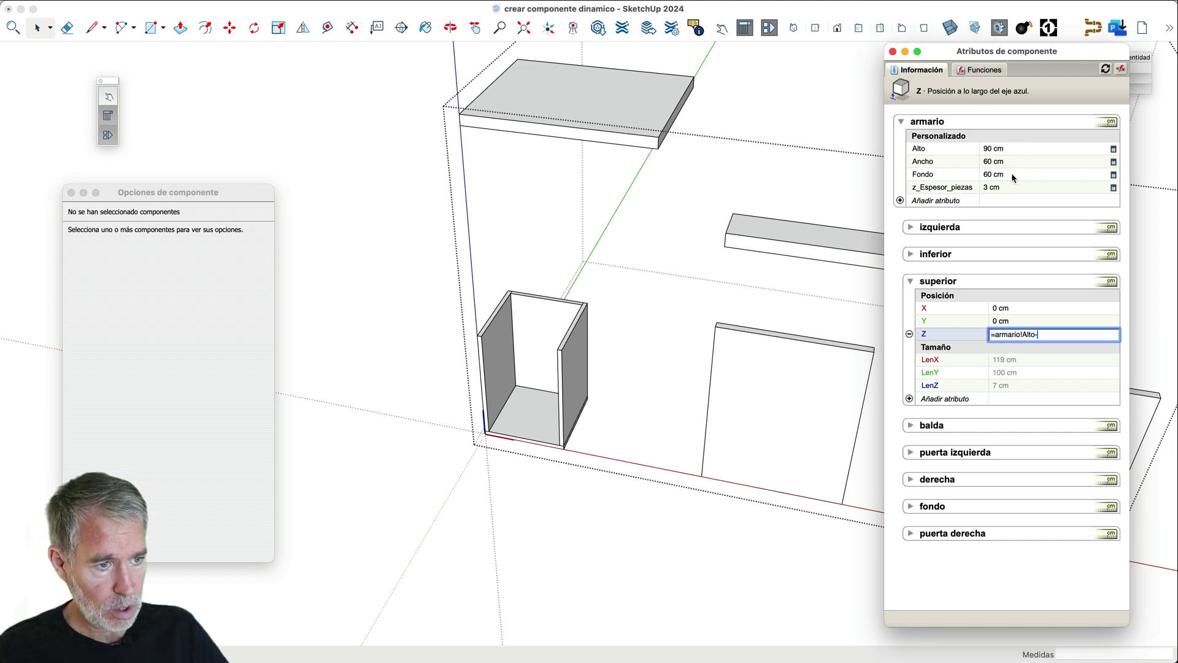
pyautogui.click(1004, 186)
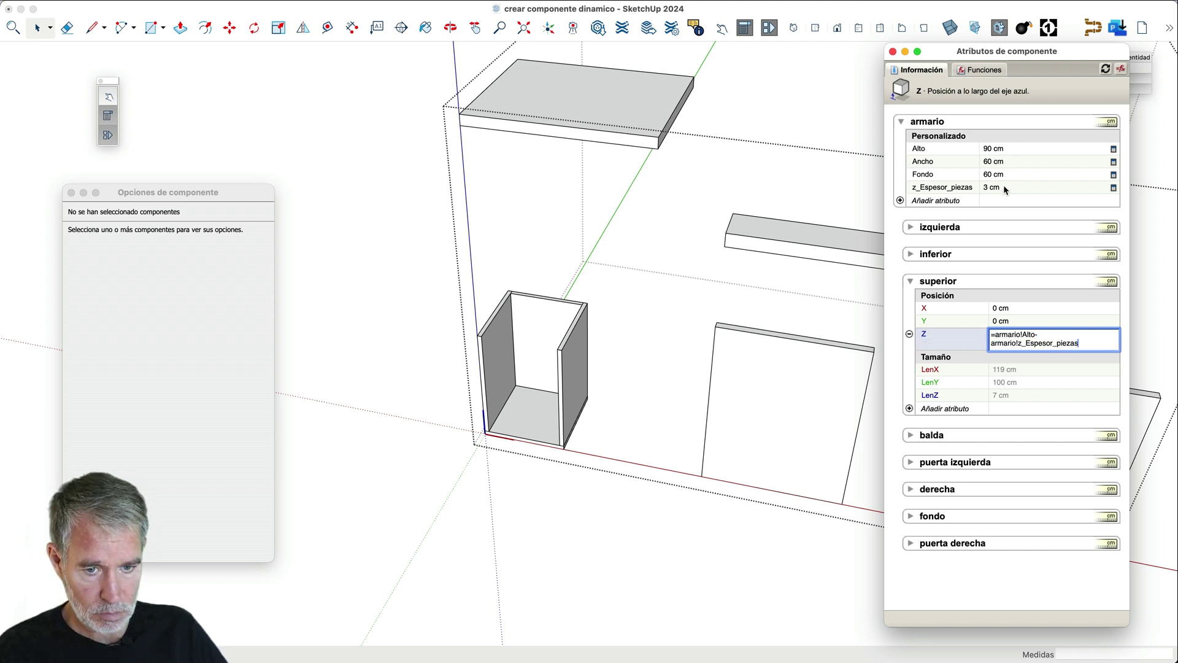
pyautogui.press('Return')
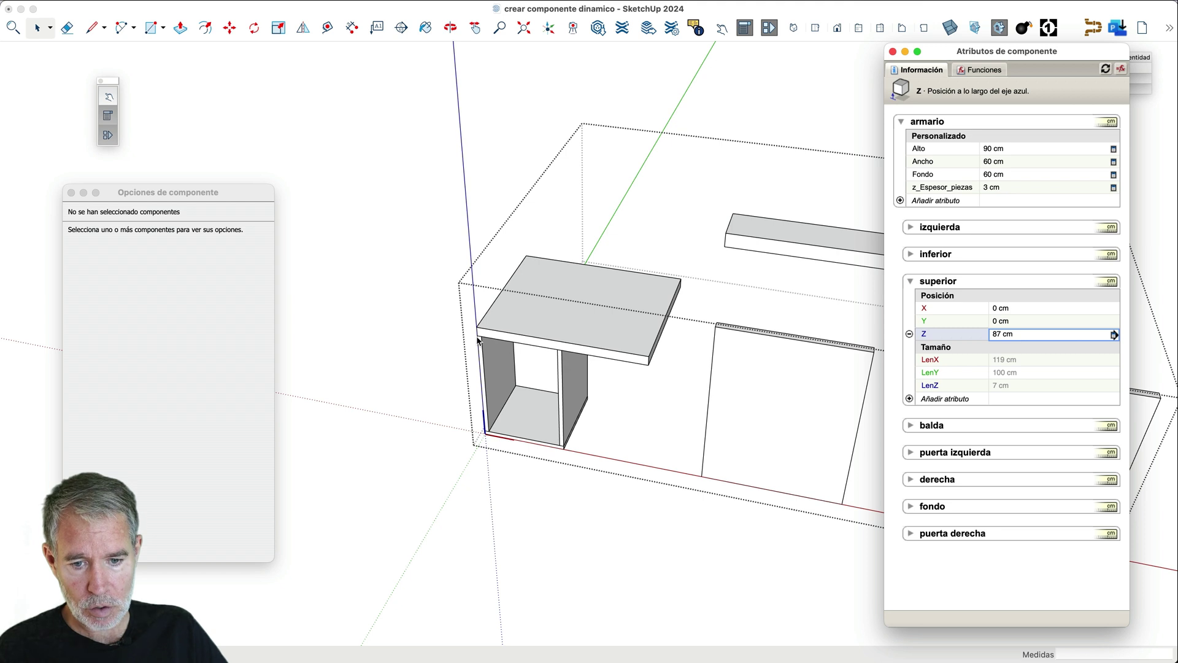
# - Set the LenX of superior to the formula =armario!Ancho
pyautogui.scroll(4, 479, 341)
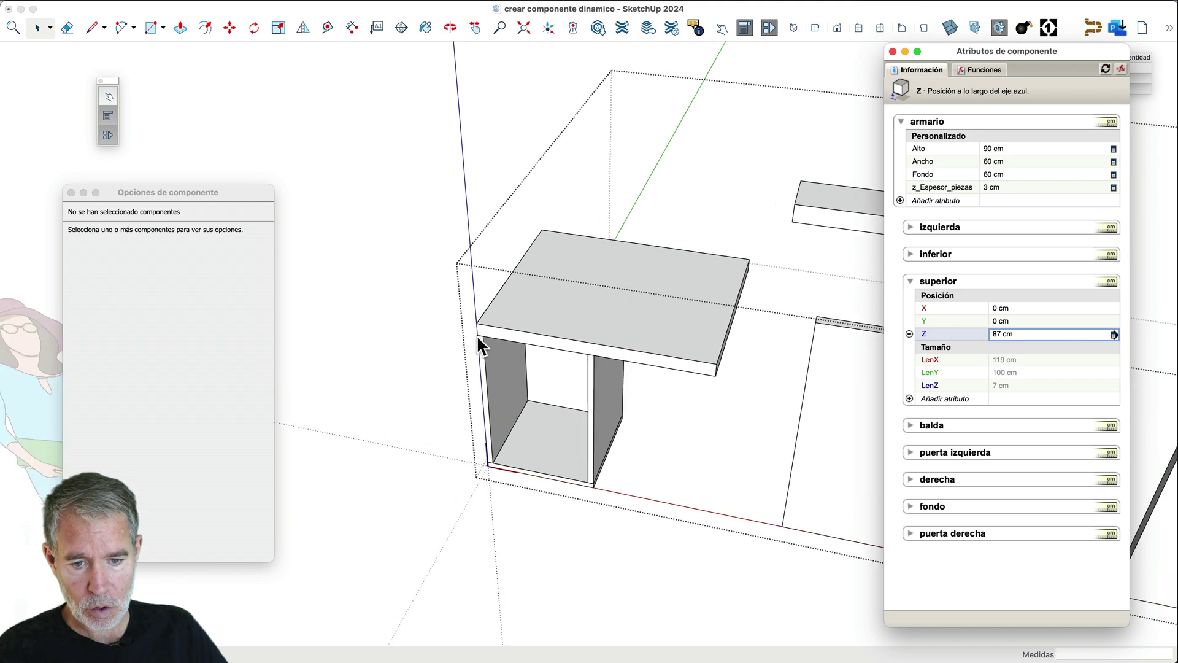
pyautogui.click(1009, 360)
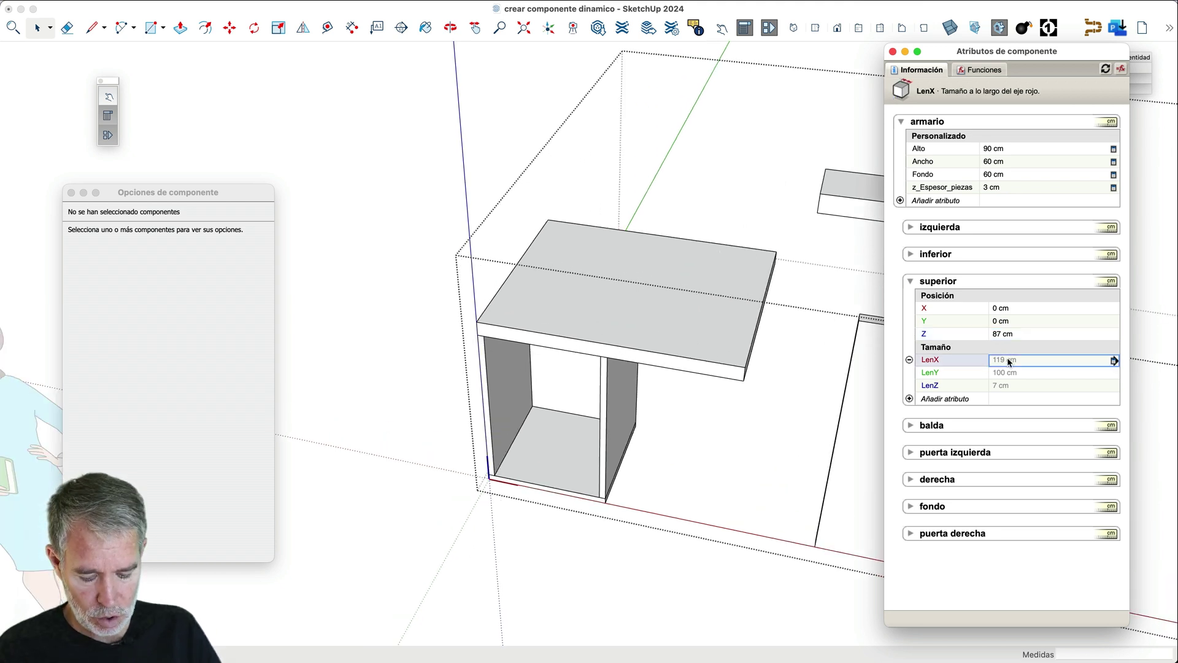
pyautogui.write('=')
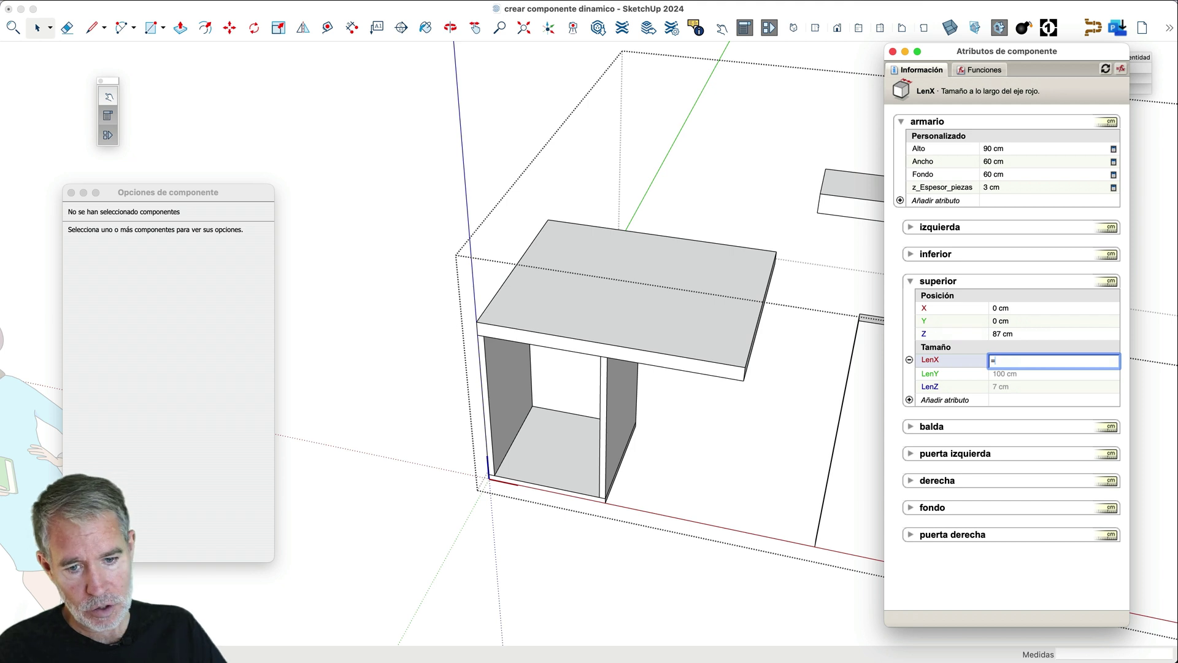
pyautogui.click(1005, 162)
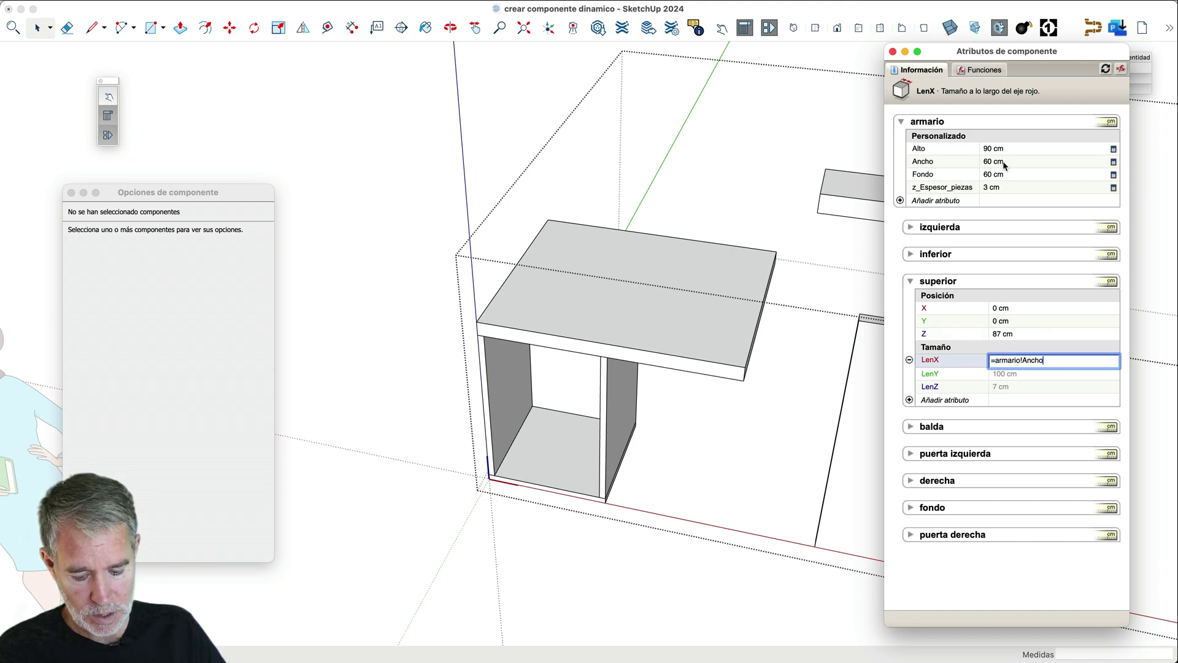
pyautogui.press('Return')
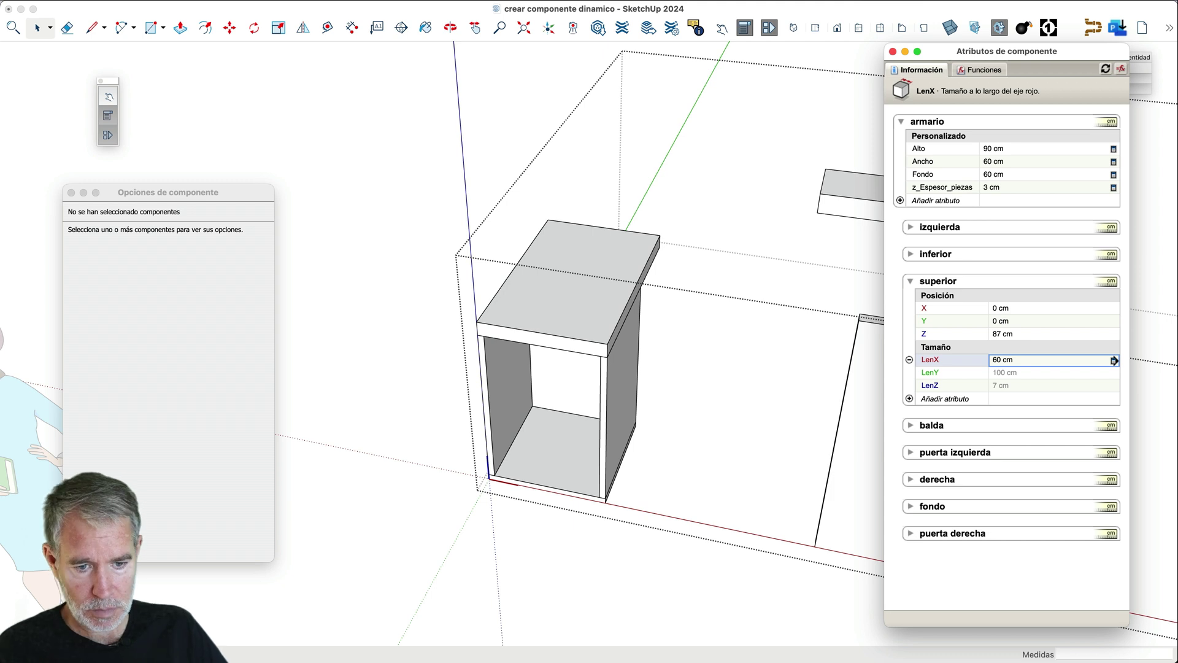
# - Set the LenY of superior to the formula =armario!Fondo
pyautogui.click(1011, 374)
pyautogui.write('=')
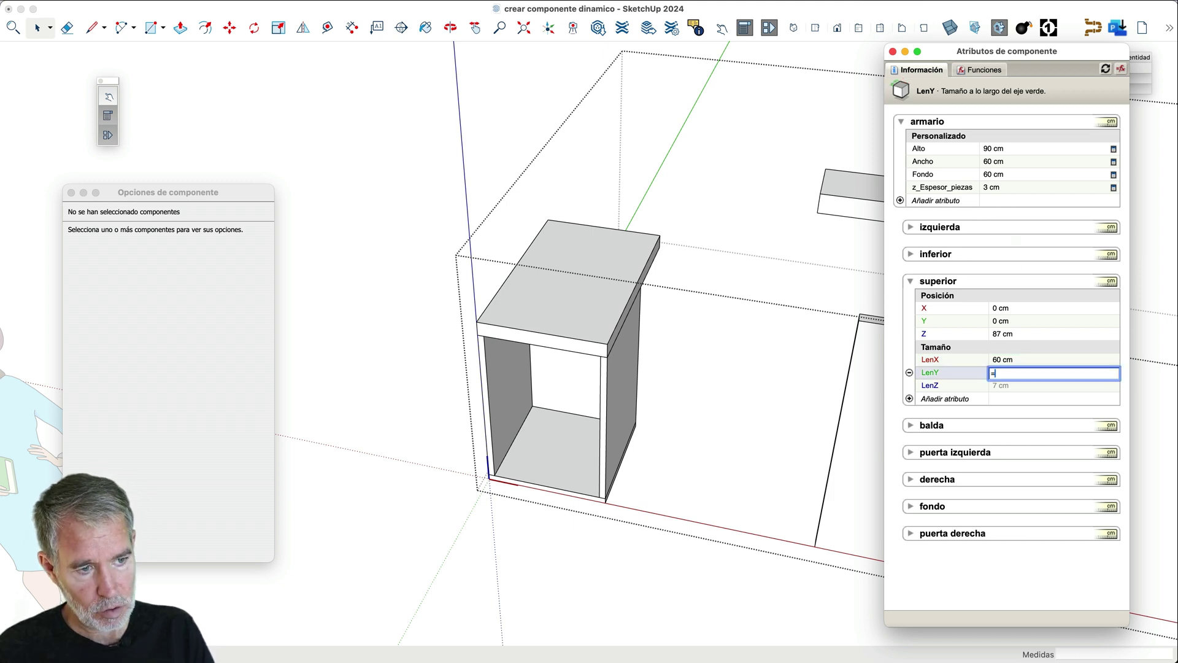
pyautogui.click(1006, 175)
pyautogui.press('Return')
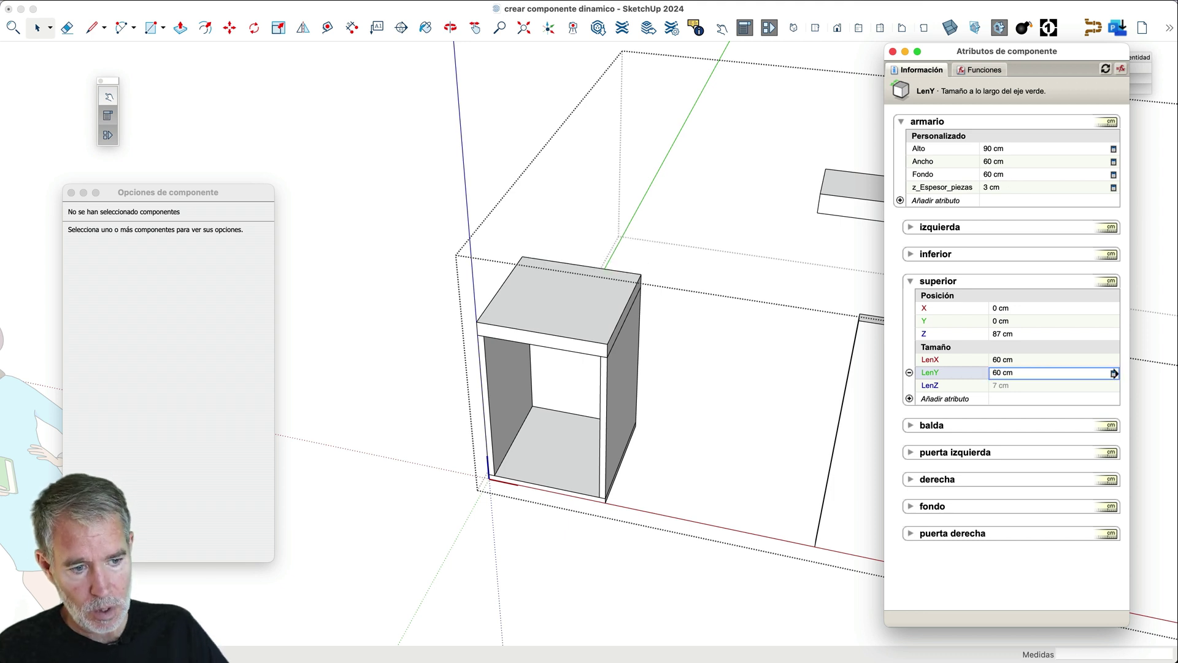
# - Set the LenZ of superior to the formula =armario!z_Espesor_piezas and leave component editing with armario selected
pyautogui.click(1015, 386)
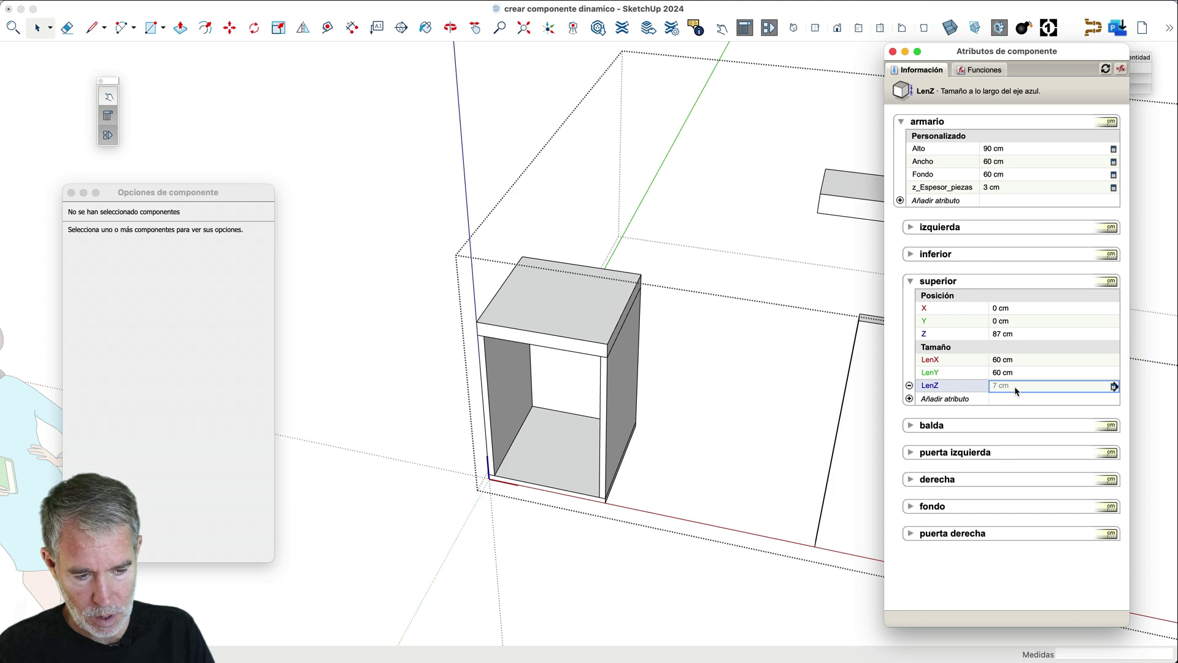
pyautogui.write('=')
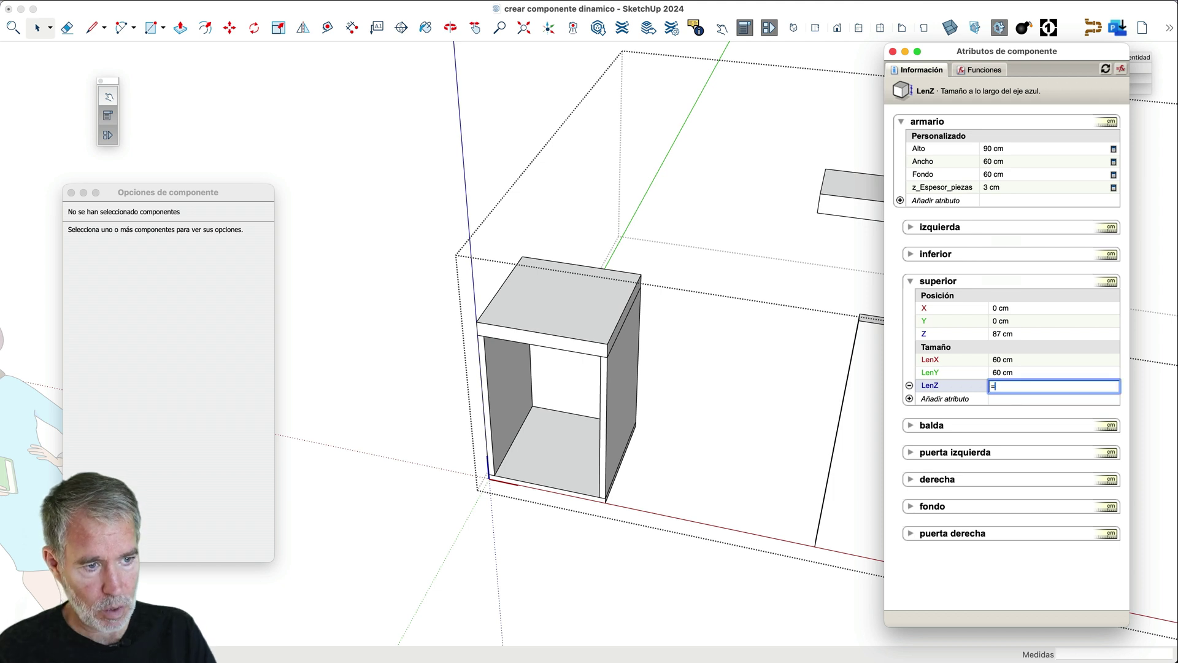
pyautogui.click(1012, 185)
pyautogui.press('Return')
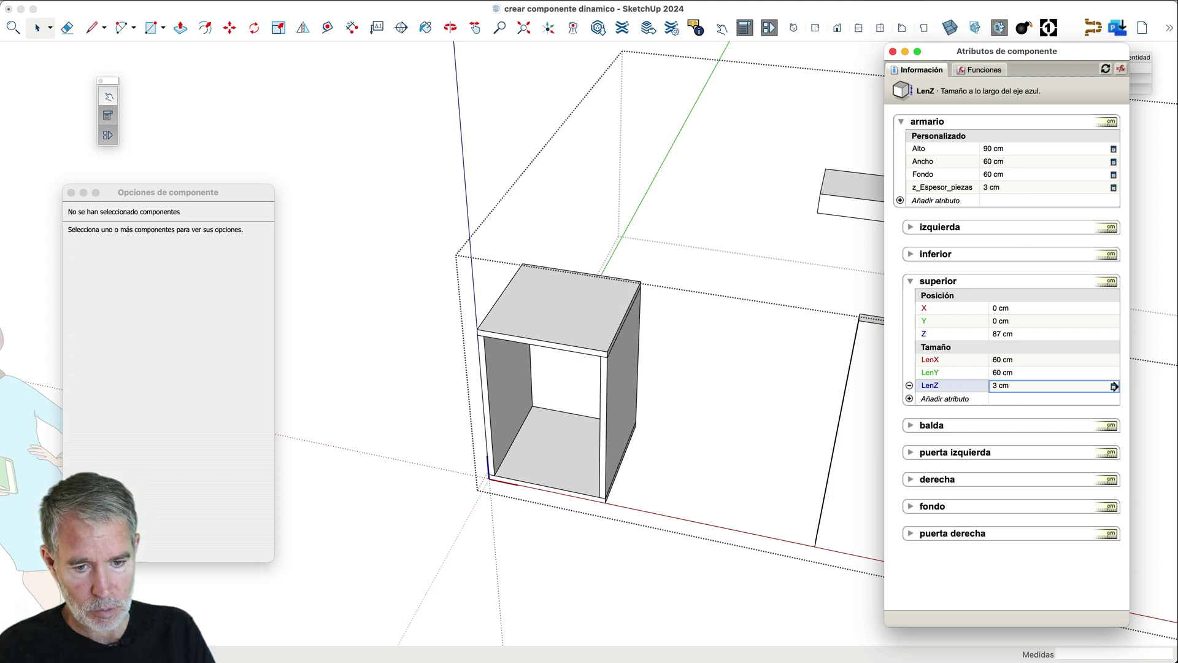
pyautogui.scroll(-5, 592, 319)
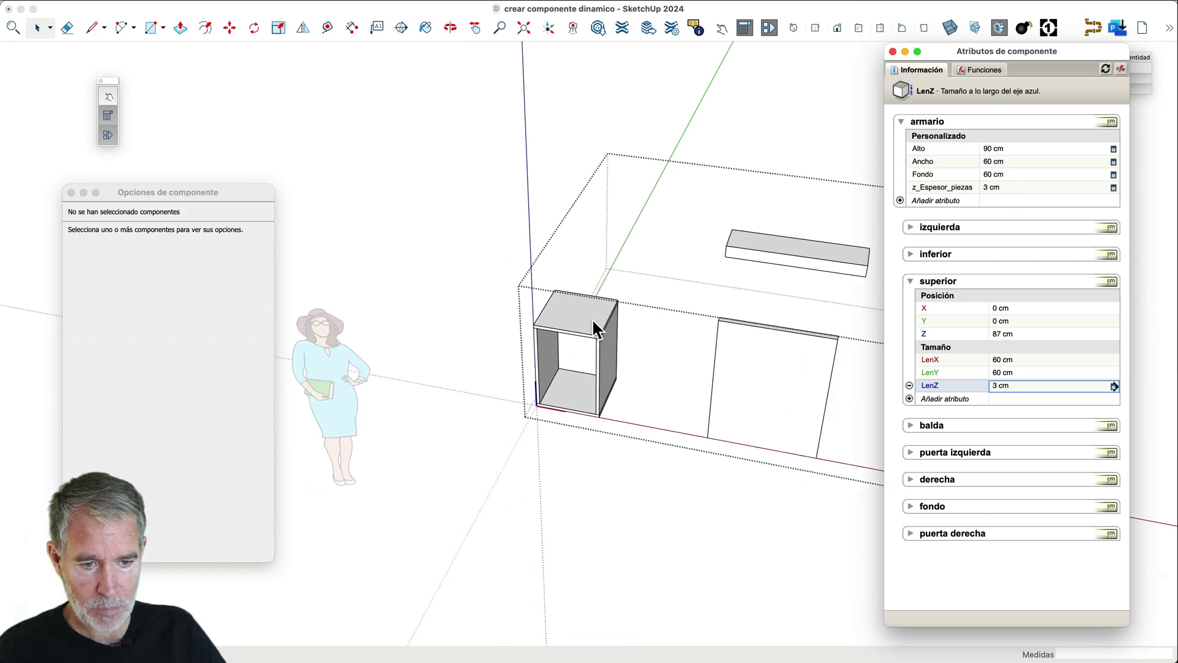
pyautogui.click(601, 345)
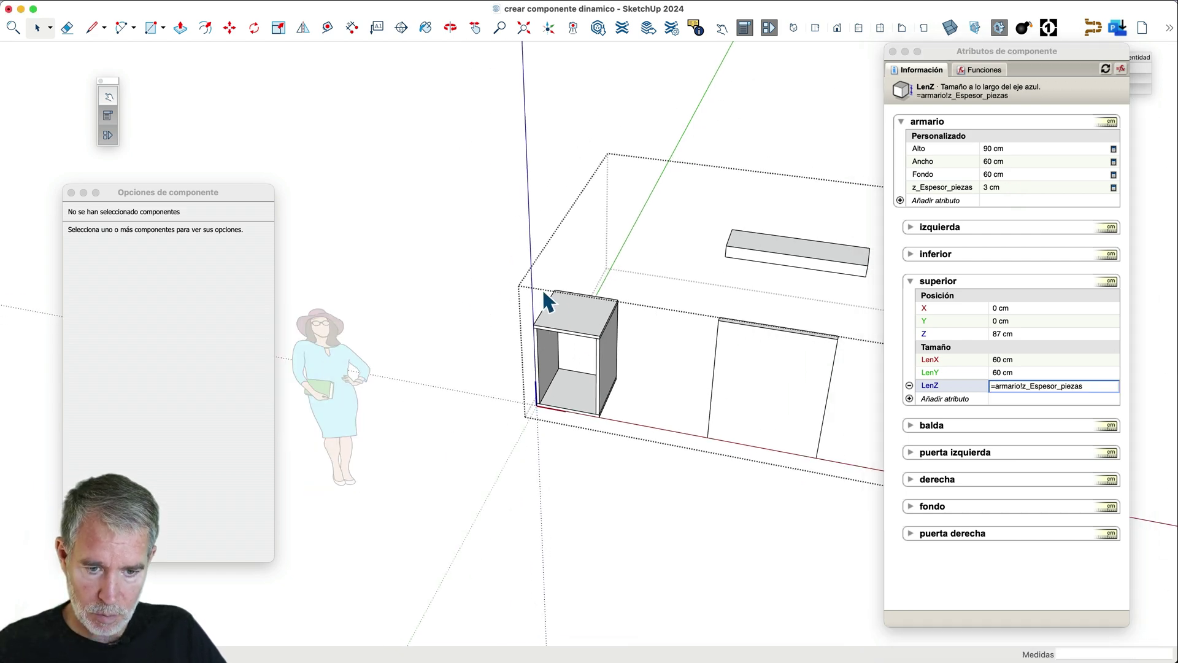
pyautogui.moveTo(543, 288); pyautogui.dragTo(481, 243, button='middle')
pyautogui.press('Escape')
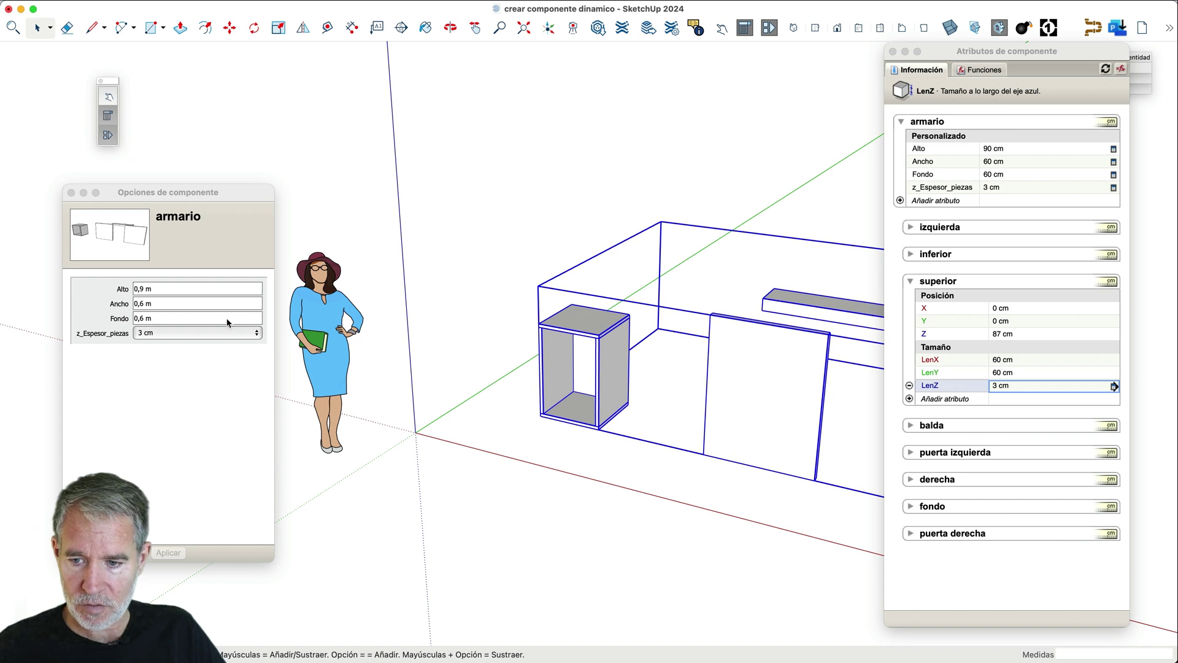
# - Test the armario component's options by applying a z_Espesor_piezas of 5 cm
pyautogui.click(158, 332)
pyautogui.click(157, 332)
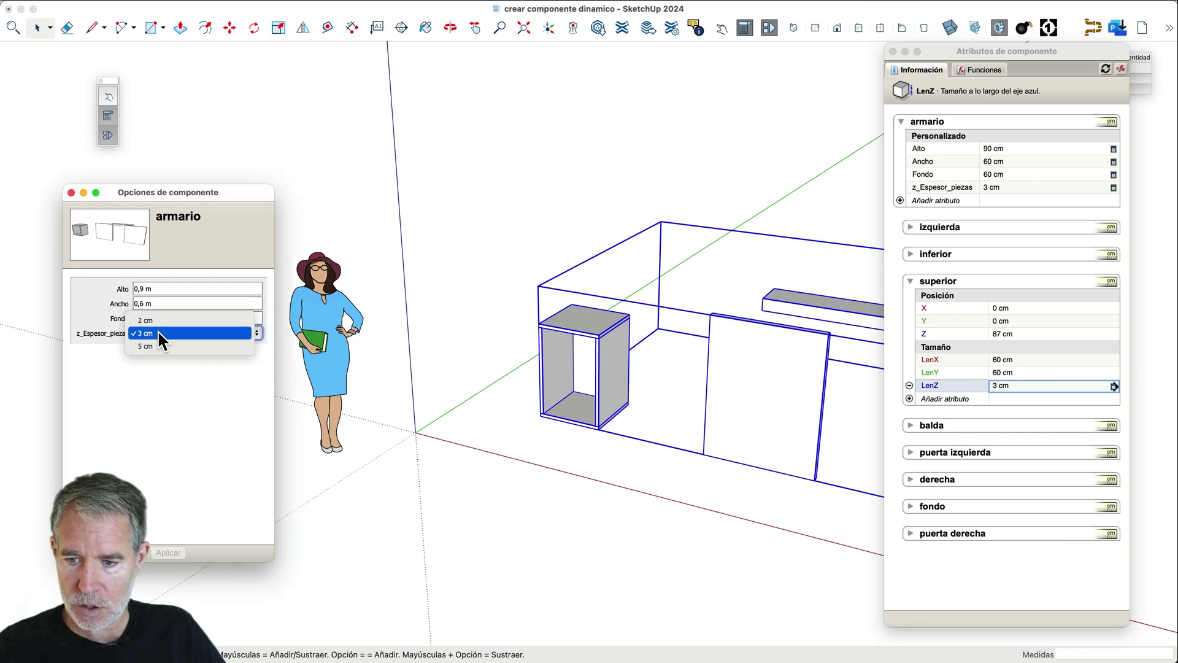
pyautogui.click(157, 344)
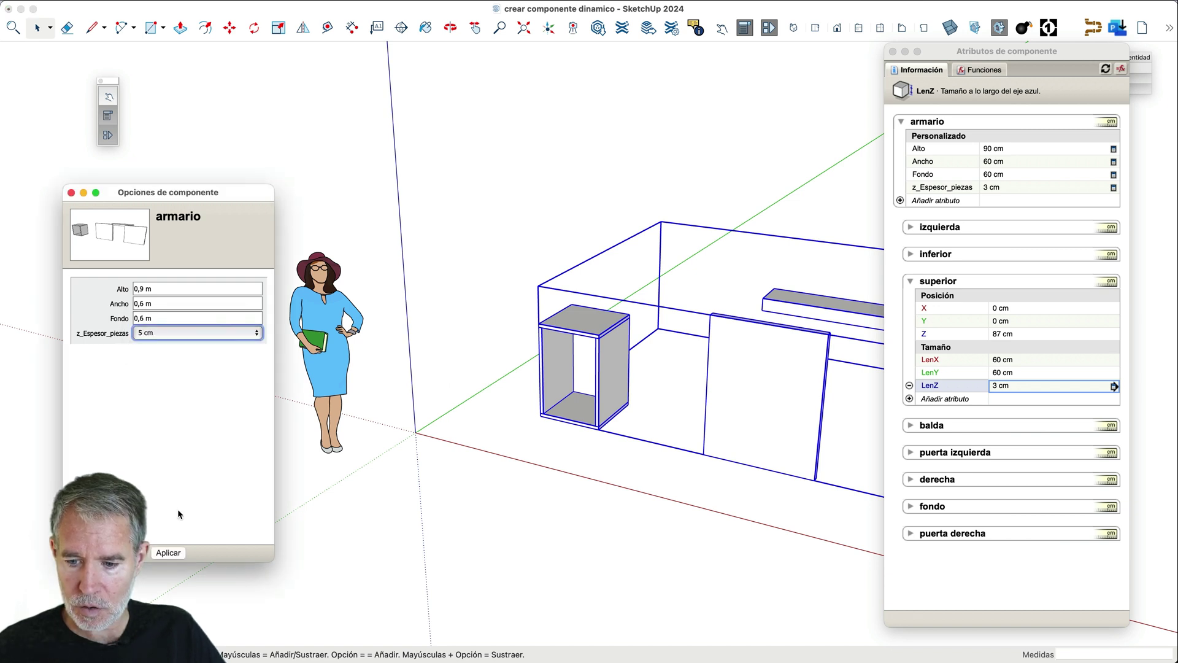
pyautogui.click(177, 551)
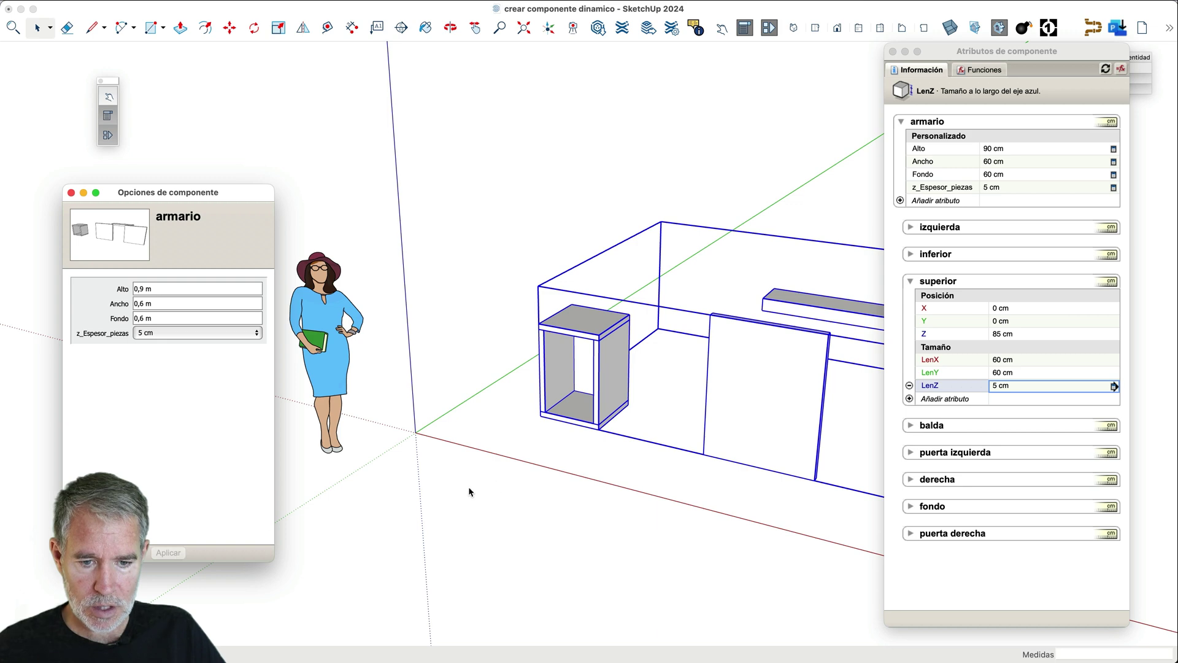
# - Test the cabinet's height by setting Alto to 1,9 m in the armario component options
pyautogui.scroll(5, 611, 410)
pyautogui.scroll(2, 611, 410)
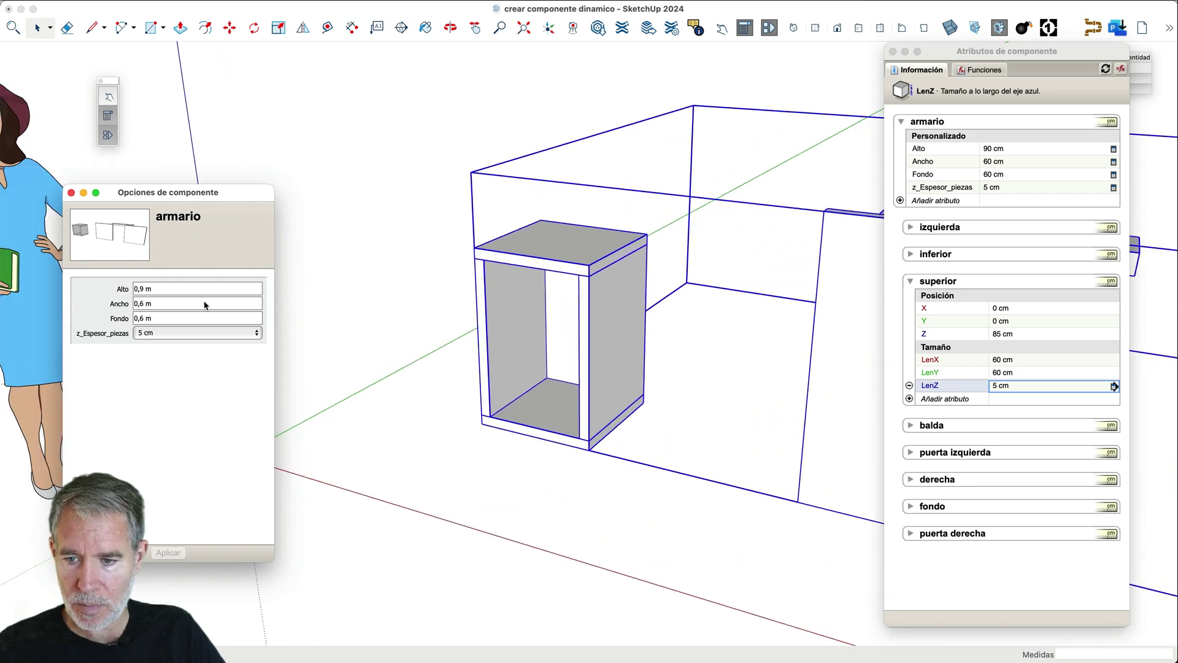
pyautogui.click(136, 294)
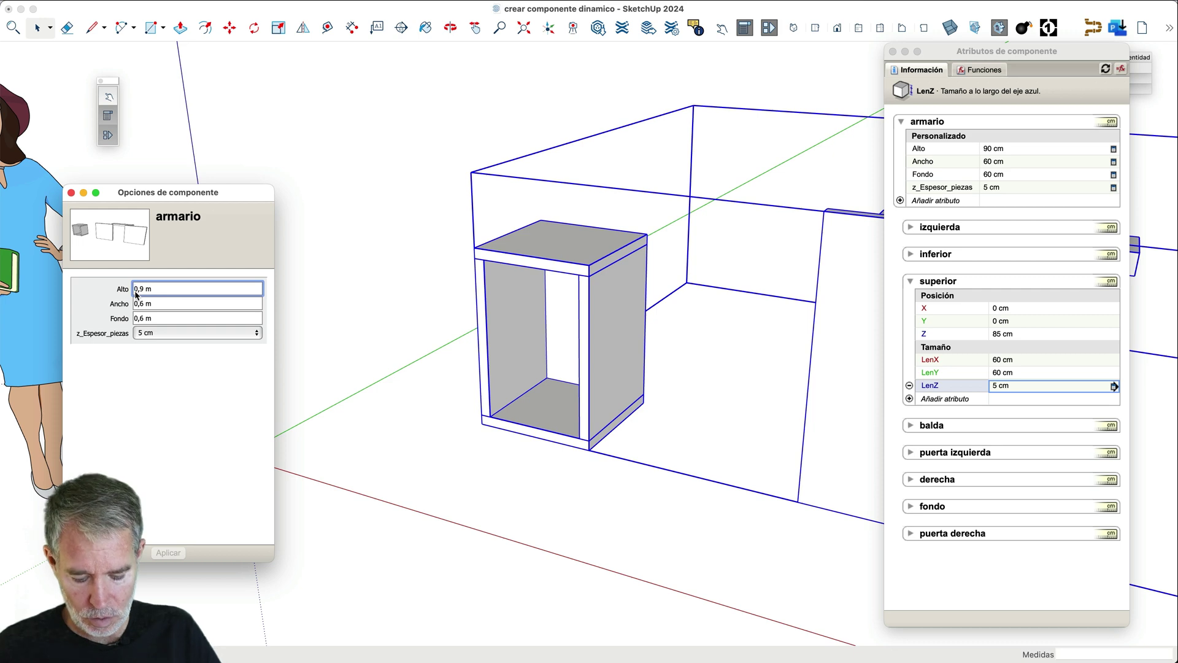
pyautogui.press('Delete')
pyautogui.write('1')
pyautogui.press('Return')
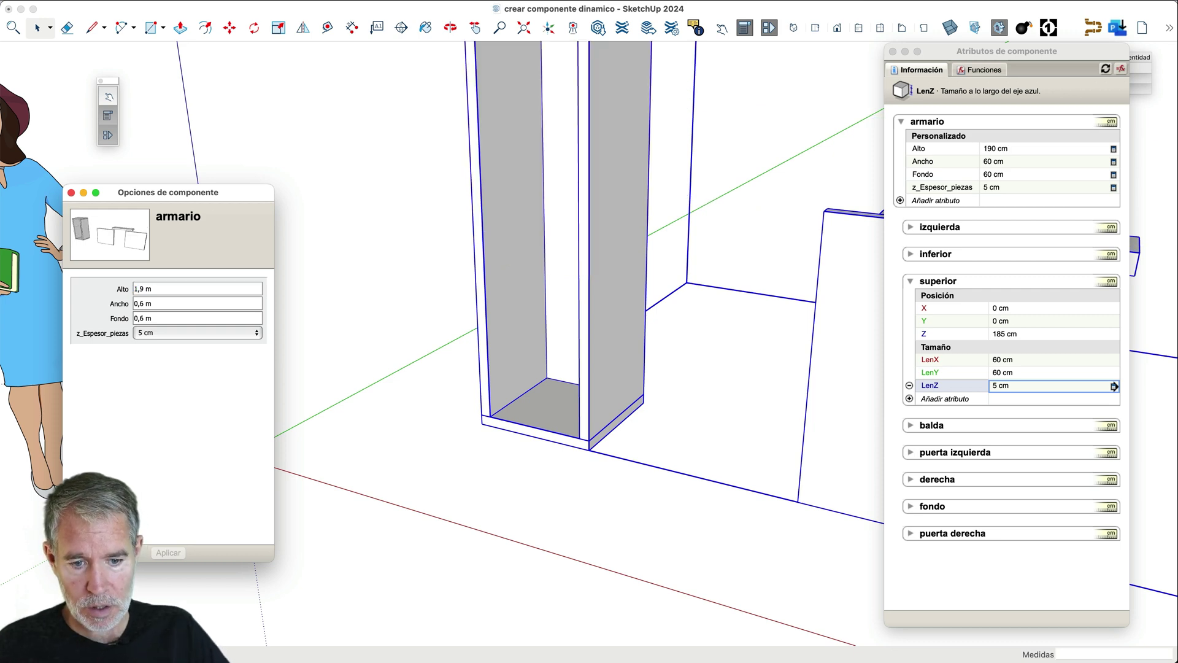
pyautogui.scroll(-5, 520, 524)
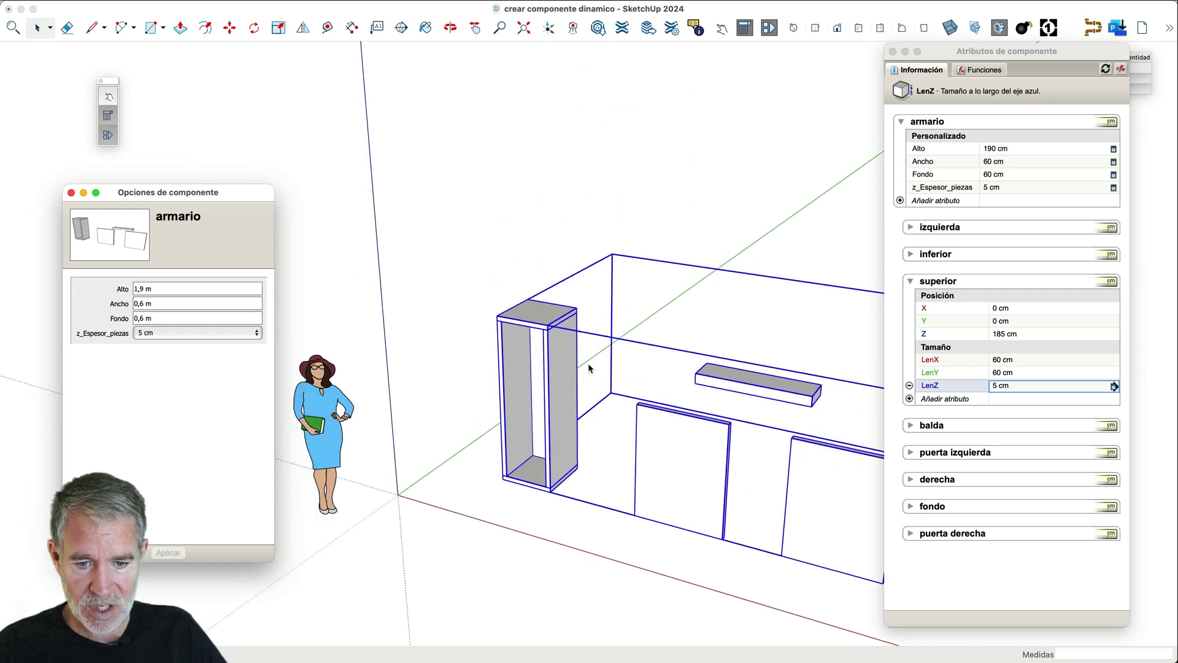
pyautogui.scroll(3, 588, 363)
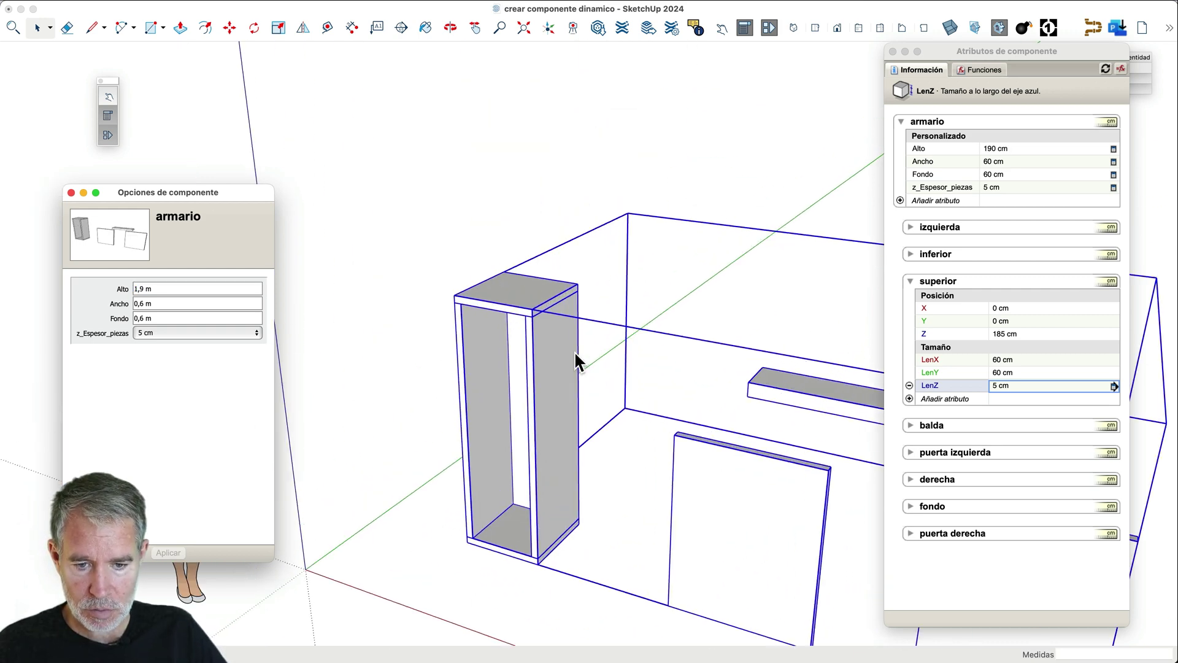
# - Apply a z_Espesor_piezas of 2 cm to the armario component
pyautogui.click(183, 332)
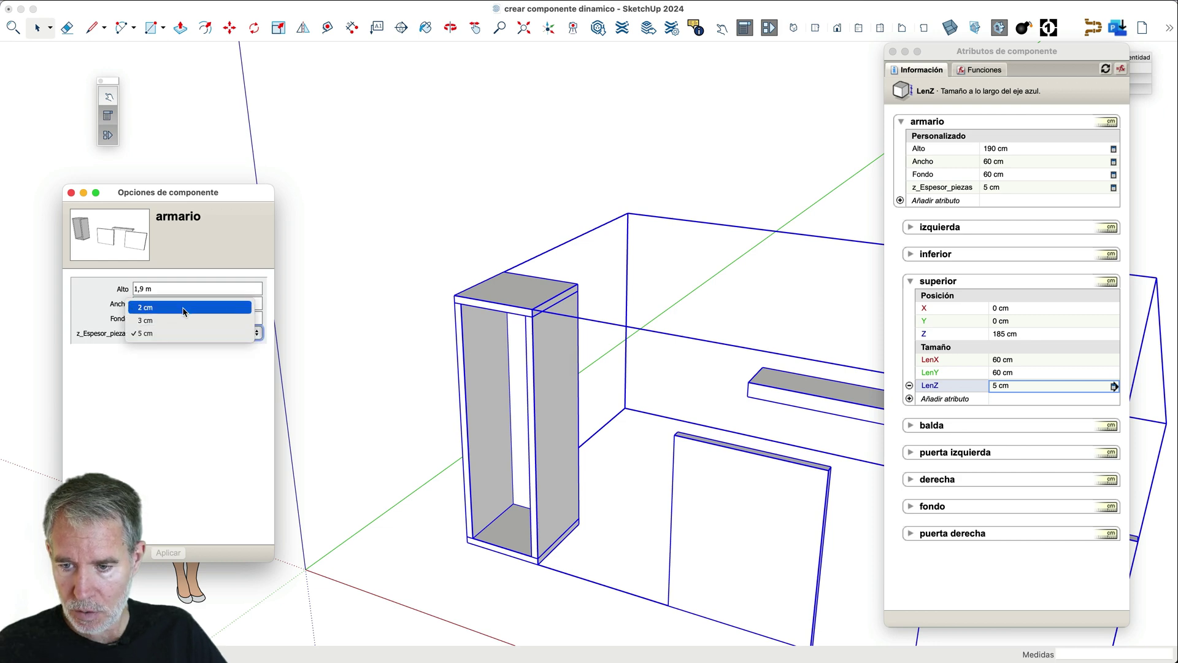
pyautogui.click(184, 308)
pyautogui.click(170, 553)
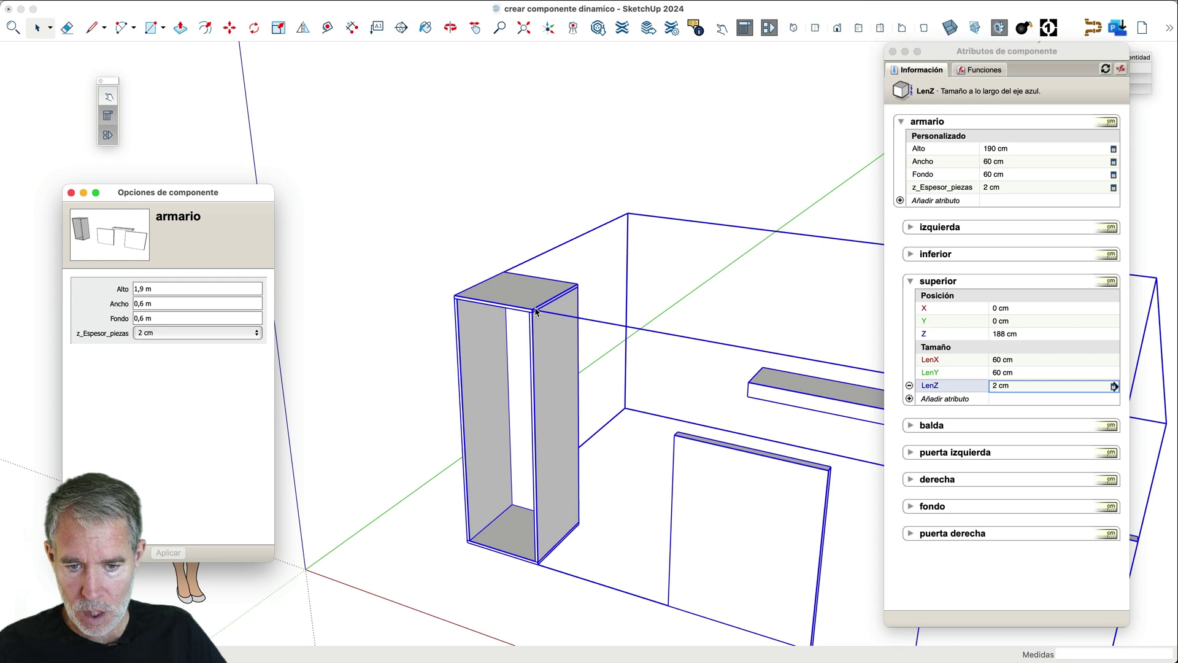
# - Return the armario component's Alto to 0,9 m
pyautogui.click(136, 289)
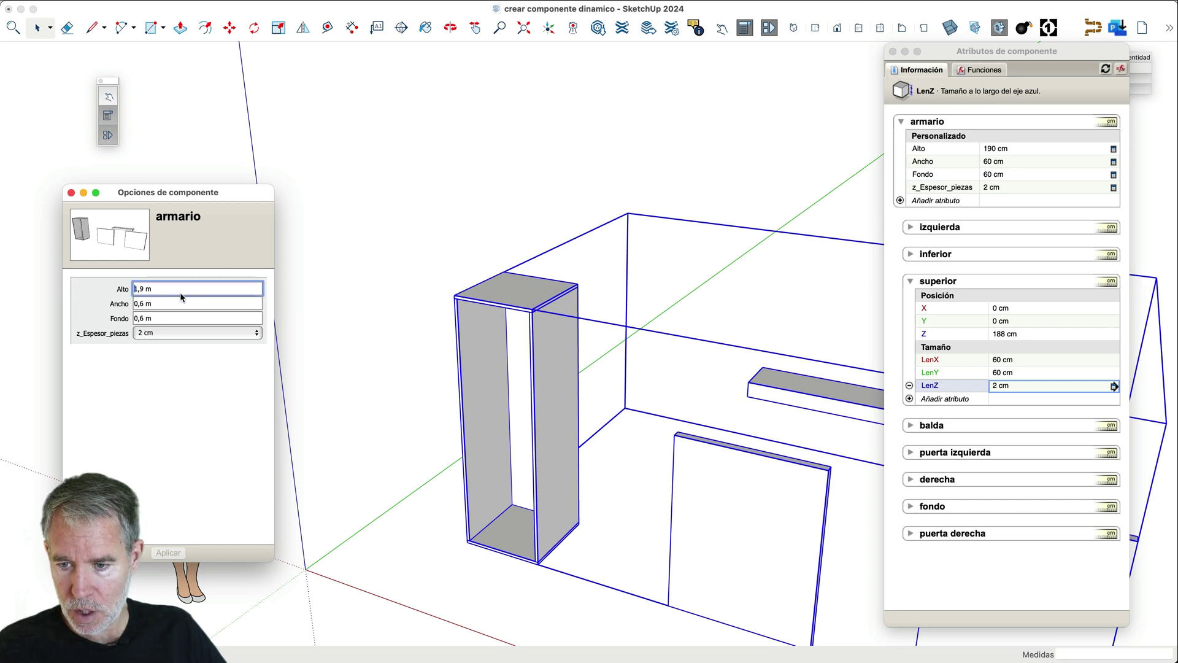
pyautogui.press('BackSpace')
pyautogui.write('0')
pyautogui.press('Return')
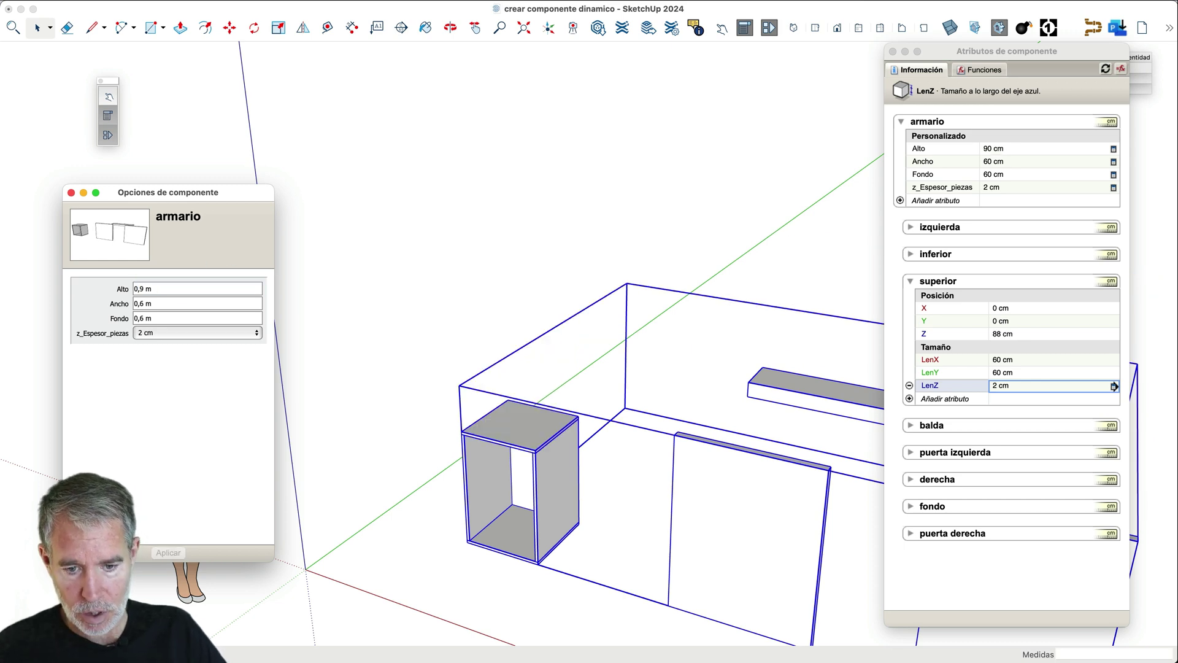
pyautogui.click(571, 261)
pyautogui.scroll(-3, 526, 279)
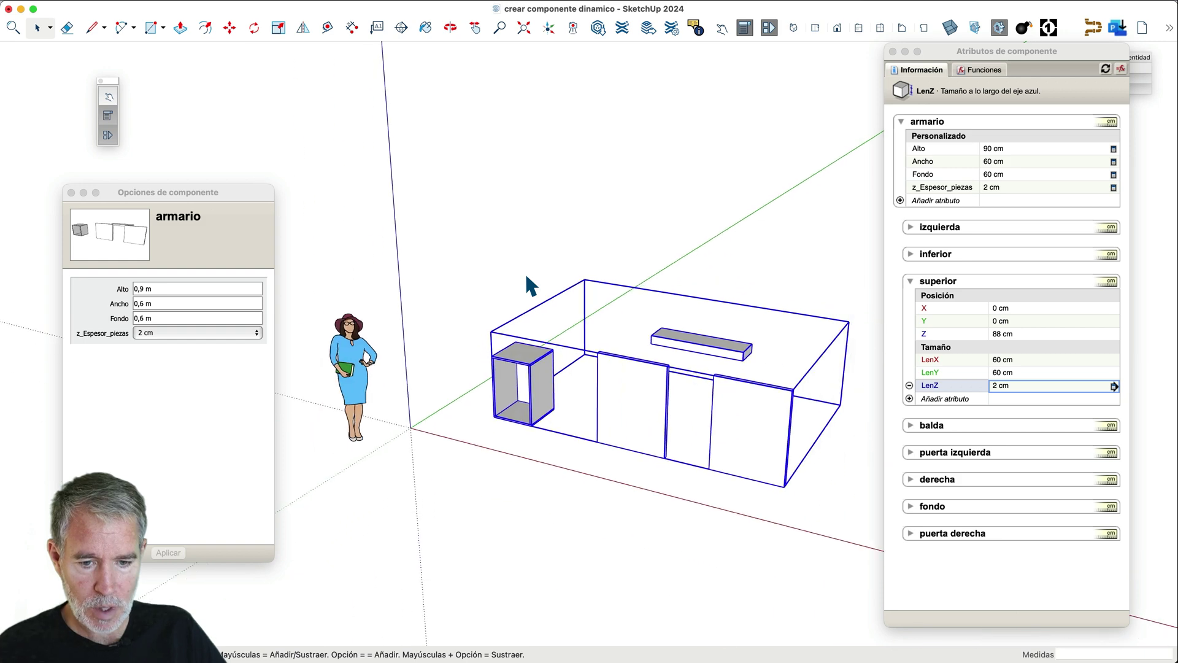
pyautogui.moveTo(580, 399); pyautogui.dragTo(562, 378, button='middle')
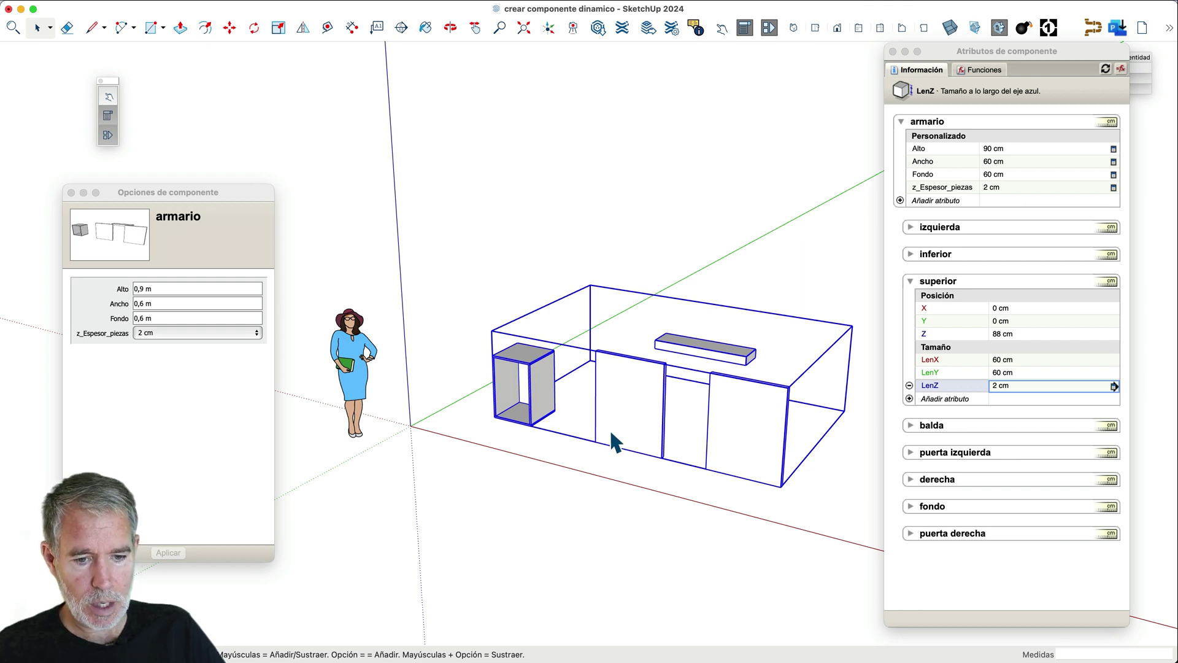
# - Expand puerta izquierda and add the position attributes X, Y, Z and size attributes LenX, LenY, LenZ
pyautogui.click(911, 457)
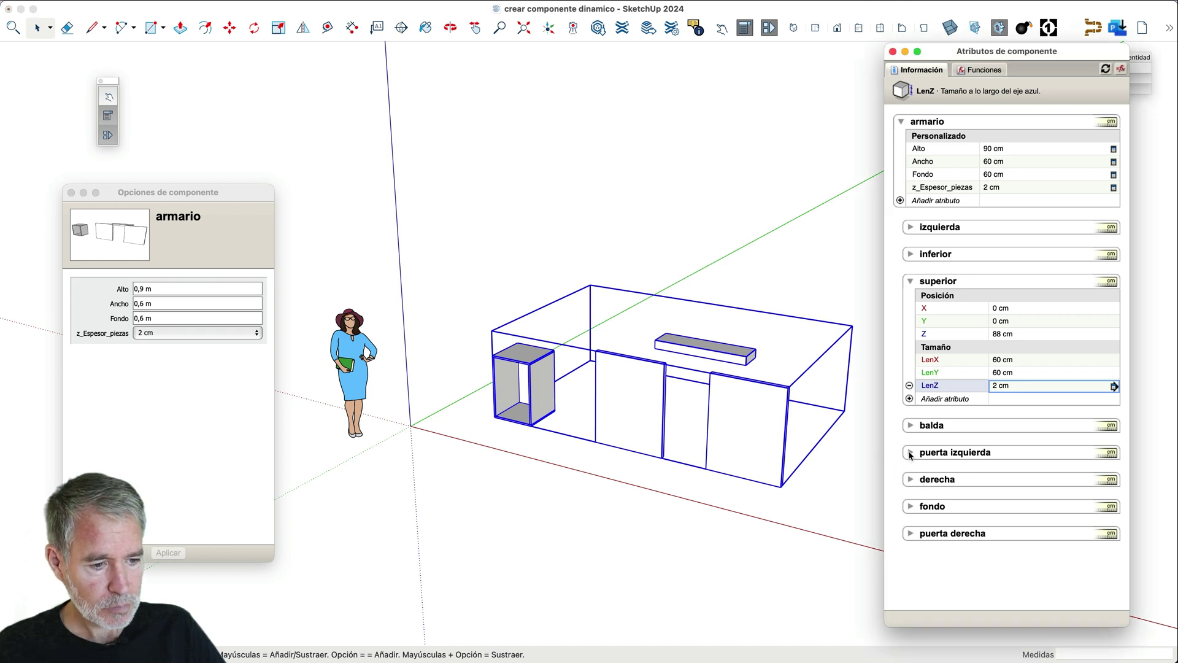
pyautogui.click(911, 453)
pyautogui.click(911, 467)
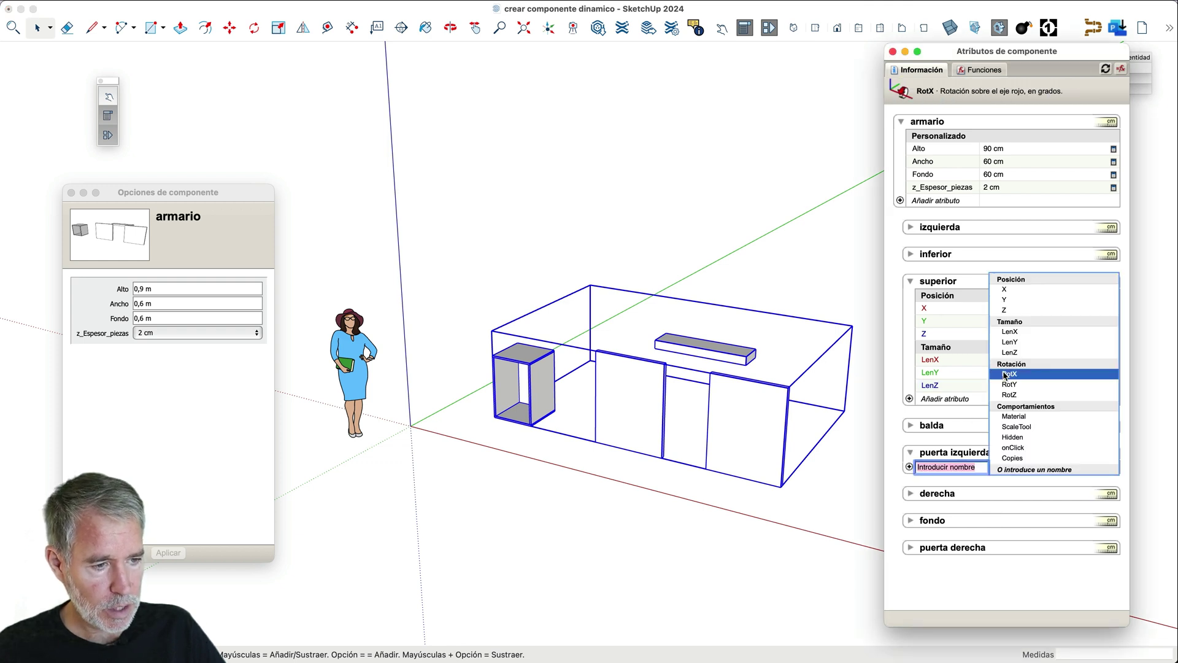
pyautogui.click(1012, 280)
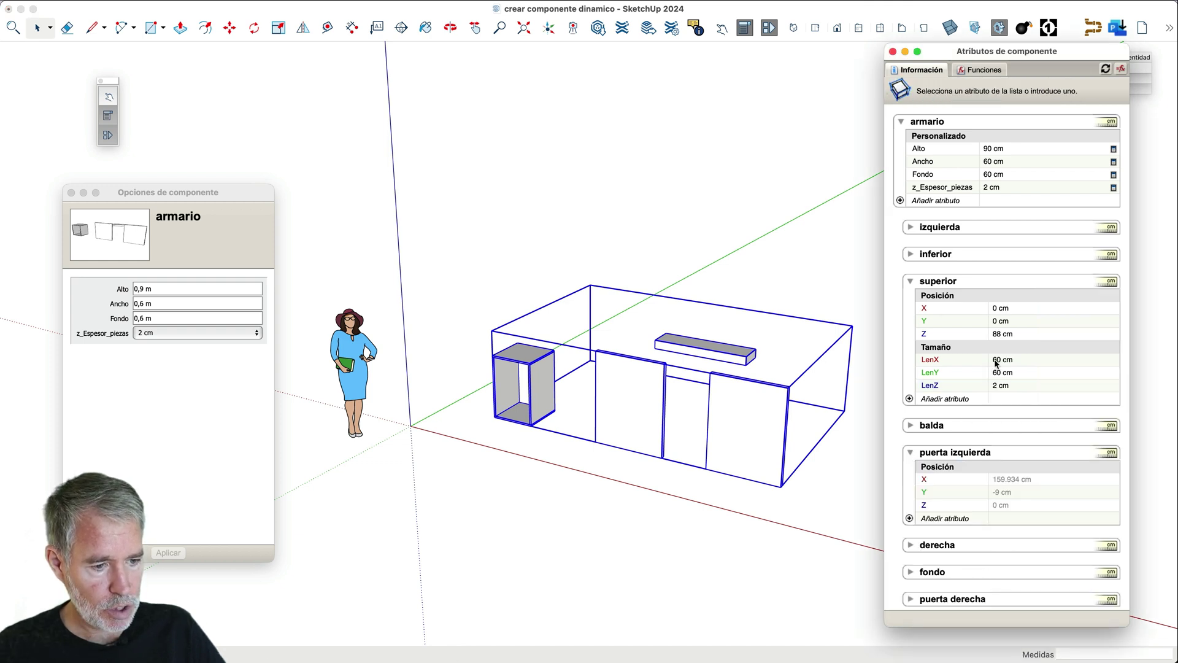
pyautogui.click(909, 519)
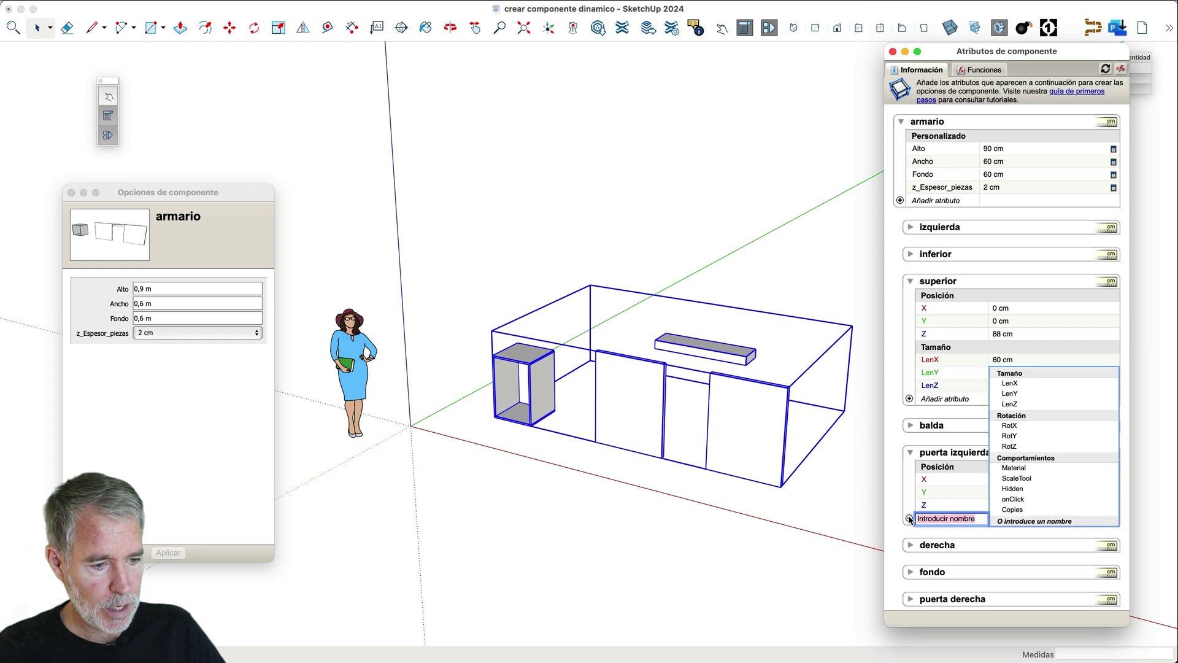
pyautogui.click(1019, 373)
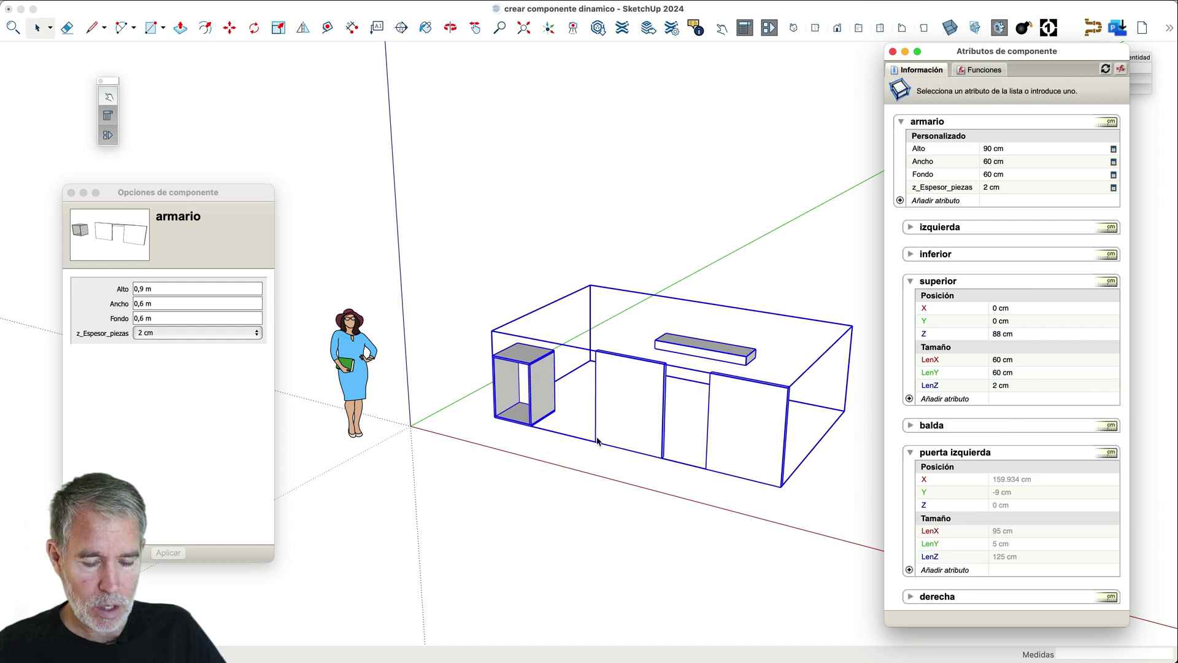
pyautogui.scroll(4, 599, 444)
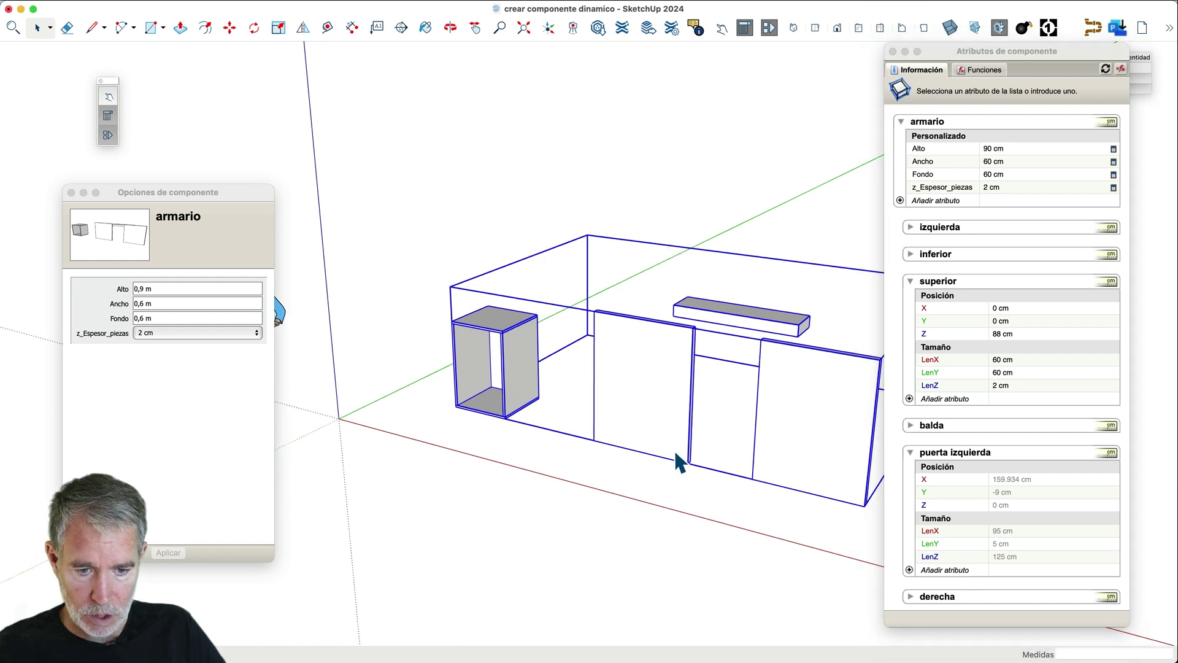
pyautogui.moveTo(633, 425); pyautogui.dragTo(637, 461, button='middle')
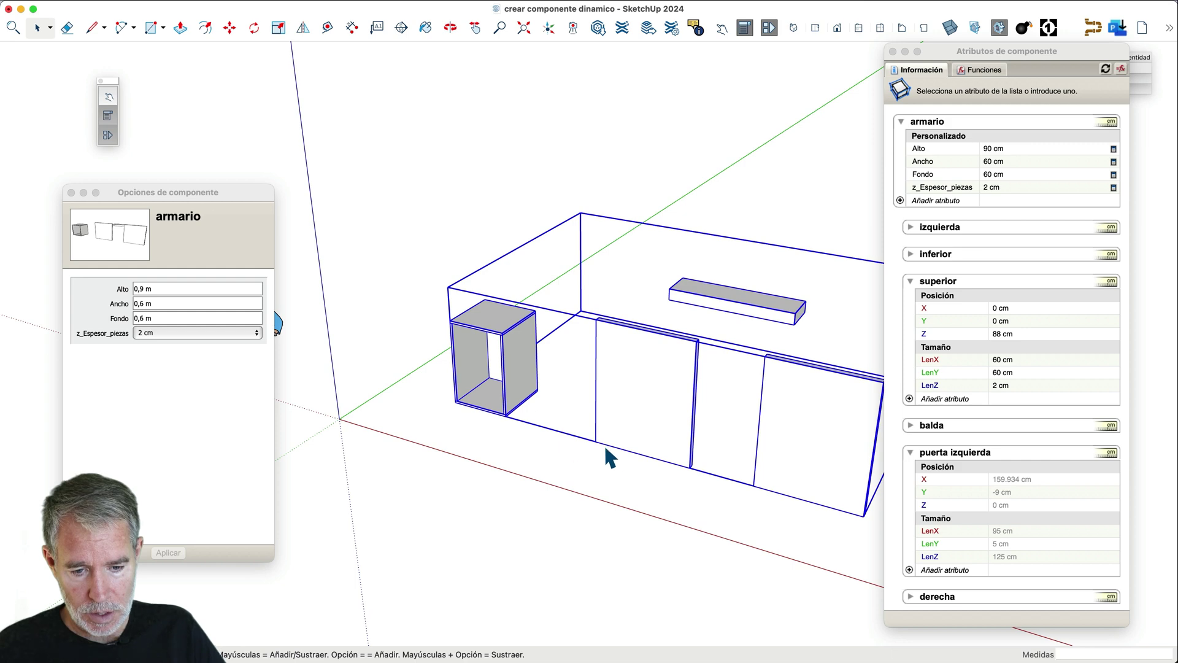
pyautogui.scroll(5, 614, 443)
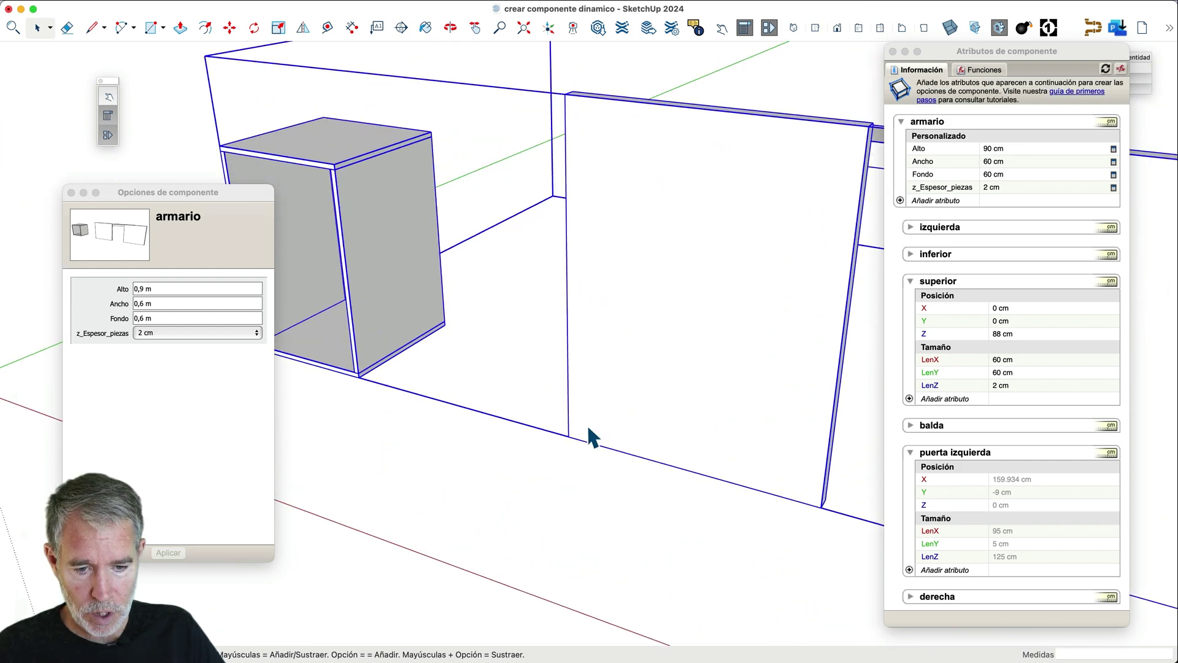
# - Open puerta izquierda inside the armario to examine where its axes origin lies, and return to the whole armario
pyautogui.doubleClick(588, 429)
pyautogui.click(589, 429)
pyautogui.doubleClick(589, 429)
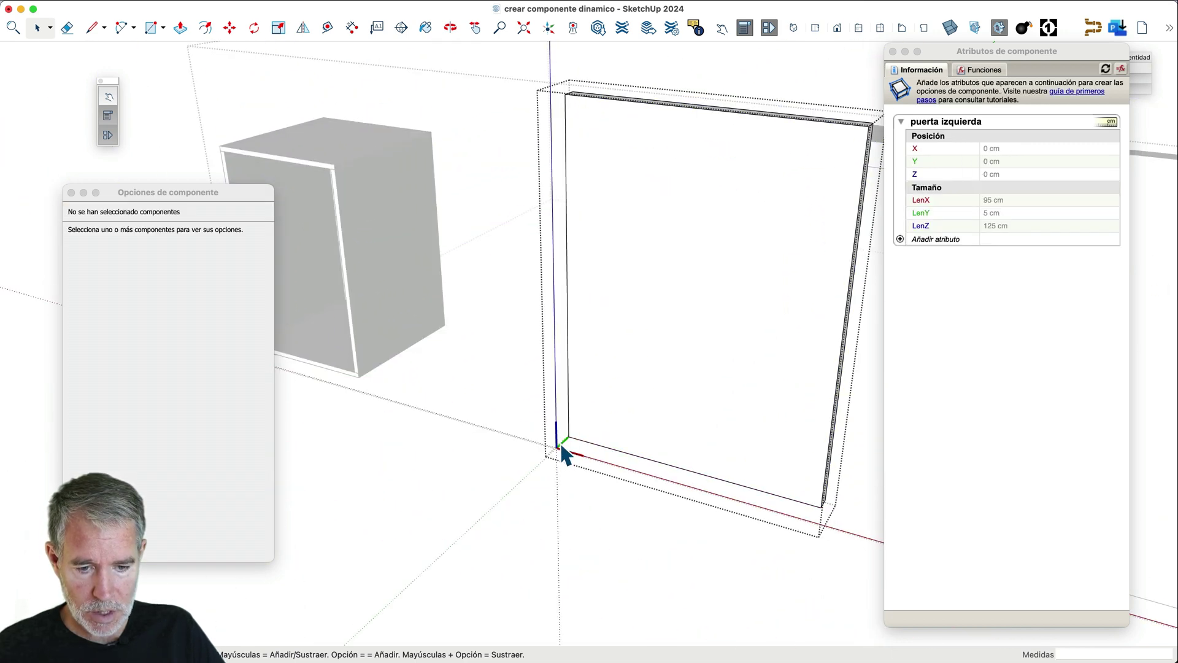
pyautogui.scroll(4, 562, 447)
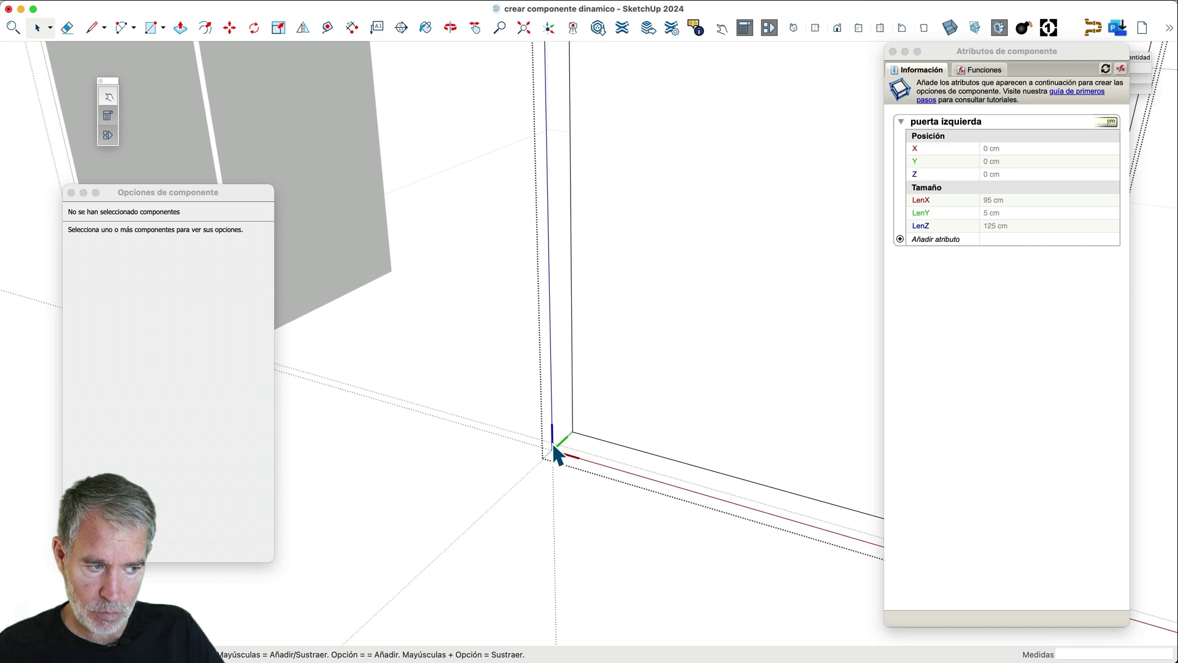
pyautogui.press('Escape')
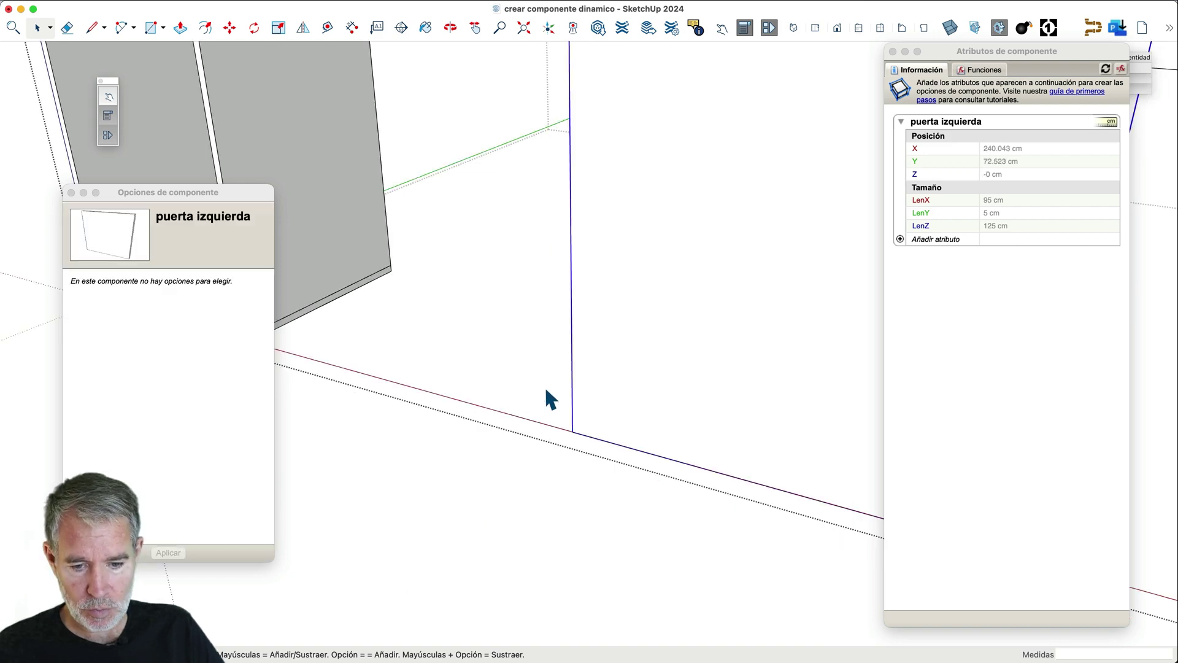
pyautogui.scroll(-5, 549, 399)
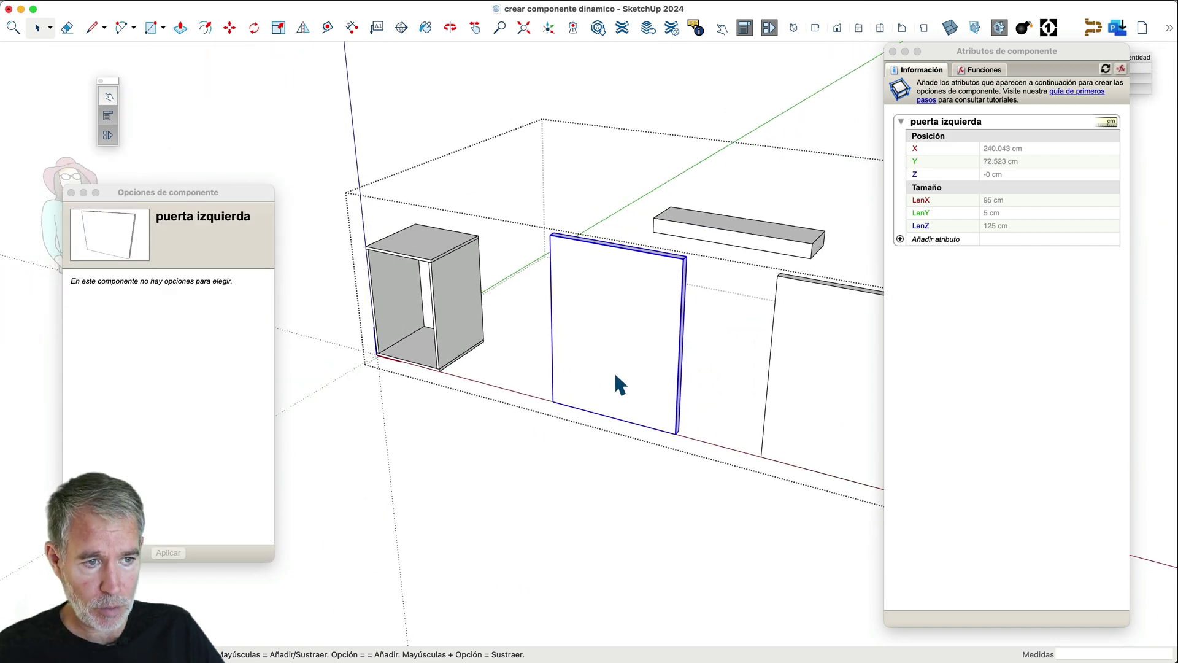
pyautogui.press('Escape')
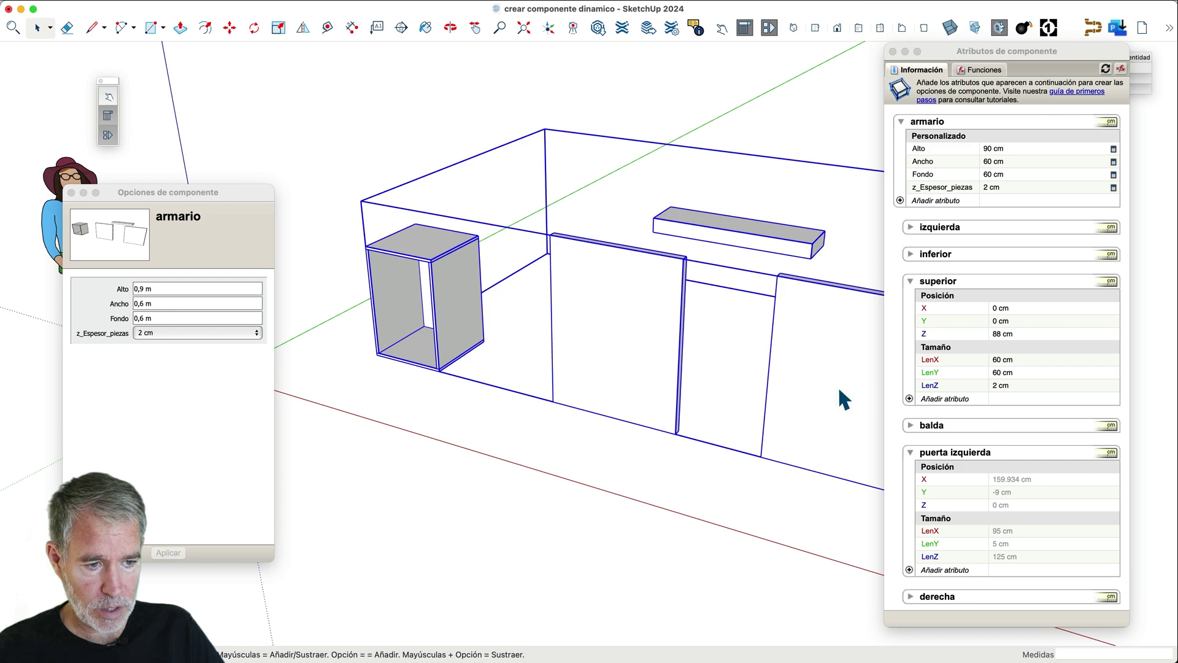
# - Collapse the attributes of superior and set the X position of puerta izquierda to =0
pyautogui.scroll(-3, 911, 385)
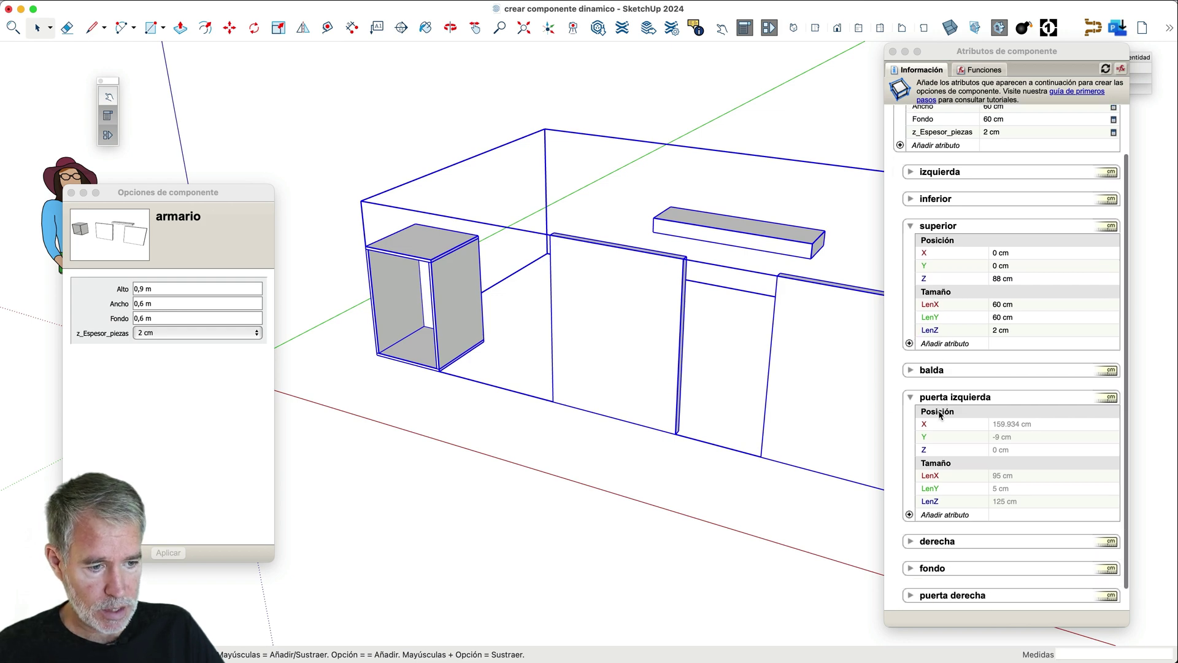
pyautogui.scroll(-1, 941, 415)
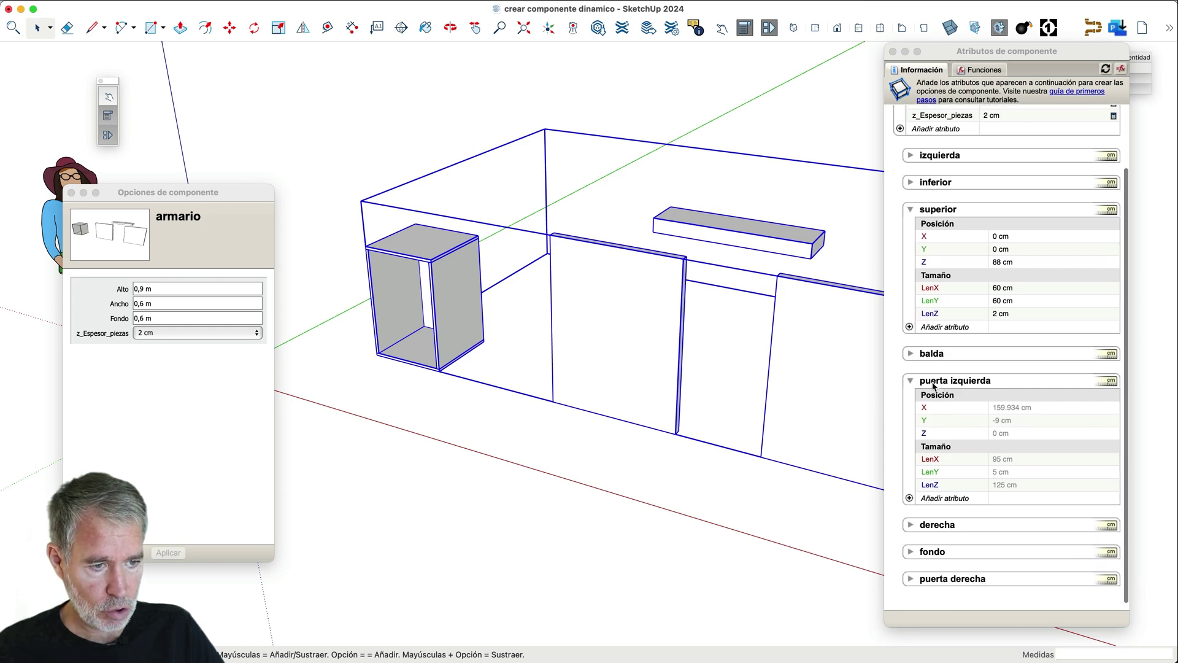
pyautogui.click(913, 212)
pyautogui.click(911, 210)
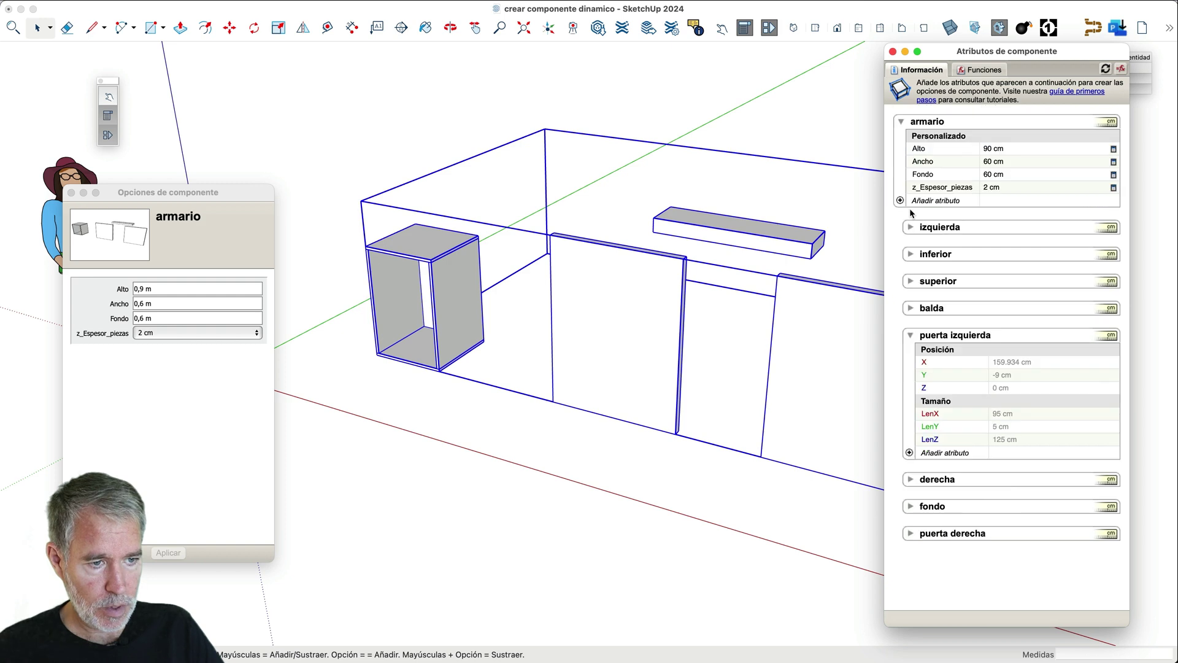
pyautogui.click(1007, 363)
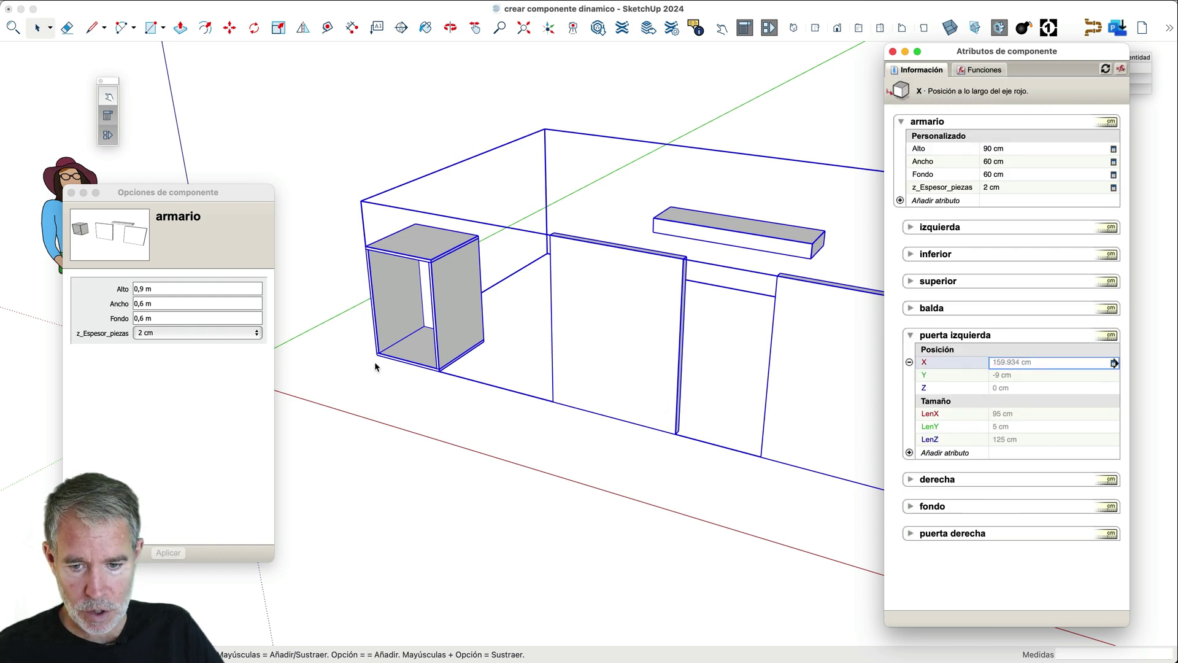
pyautogui.scroll(2, 376, 365)
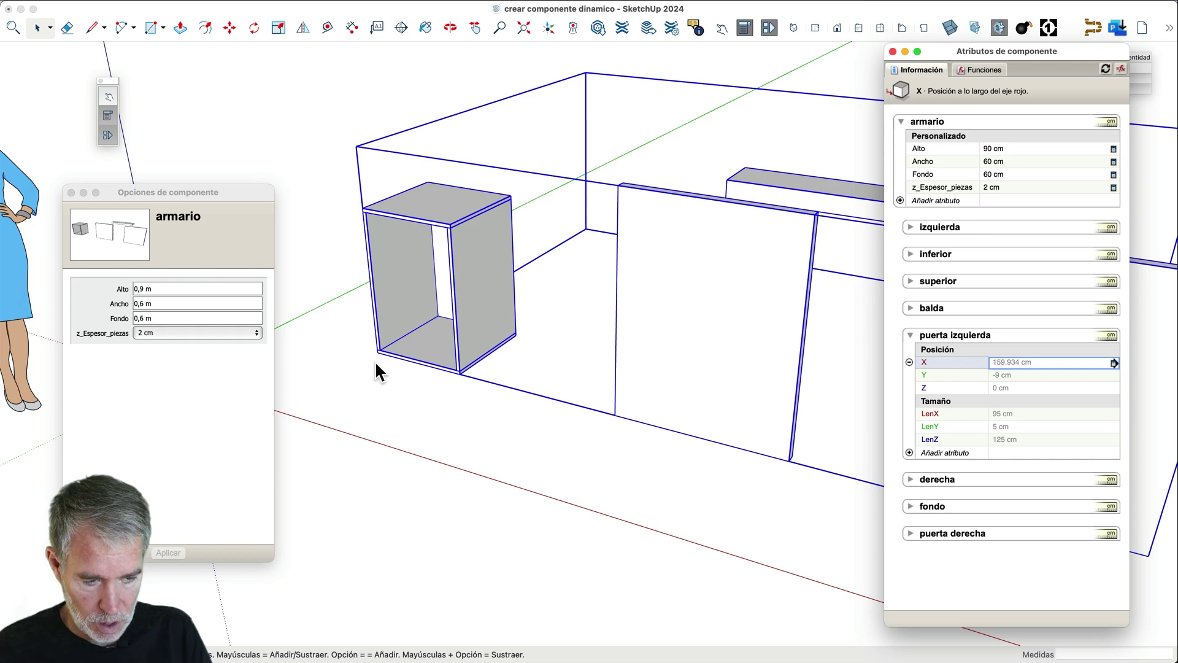
pyautogui.write('=0')
pyautogui.press('Return')
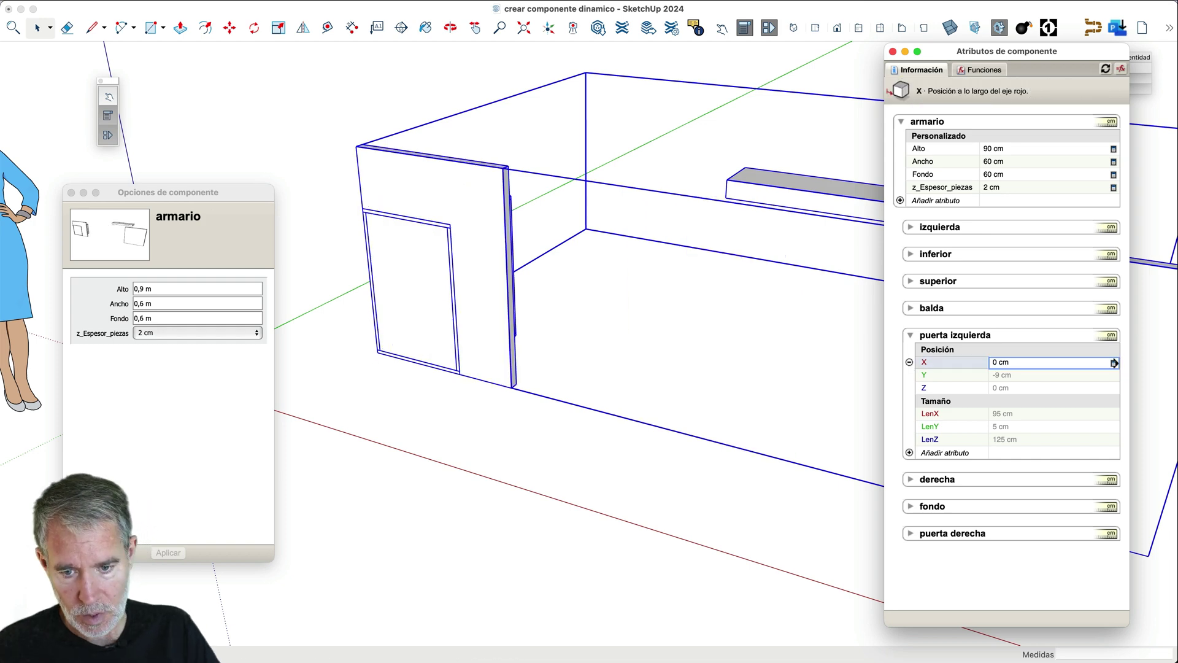
# - Set the Y position of puerta izquierda to the formula =armario!z_Espesor_piezas*-1
pyautogui.scroll(5, 379, 354)
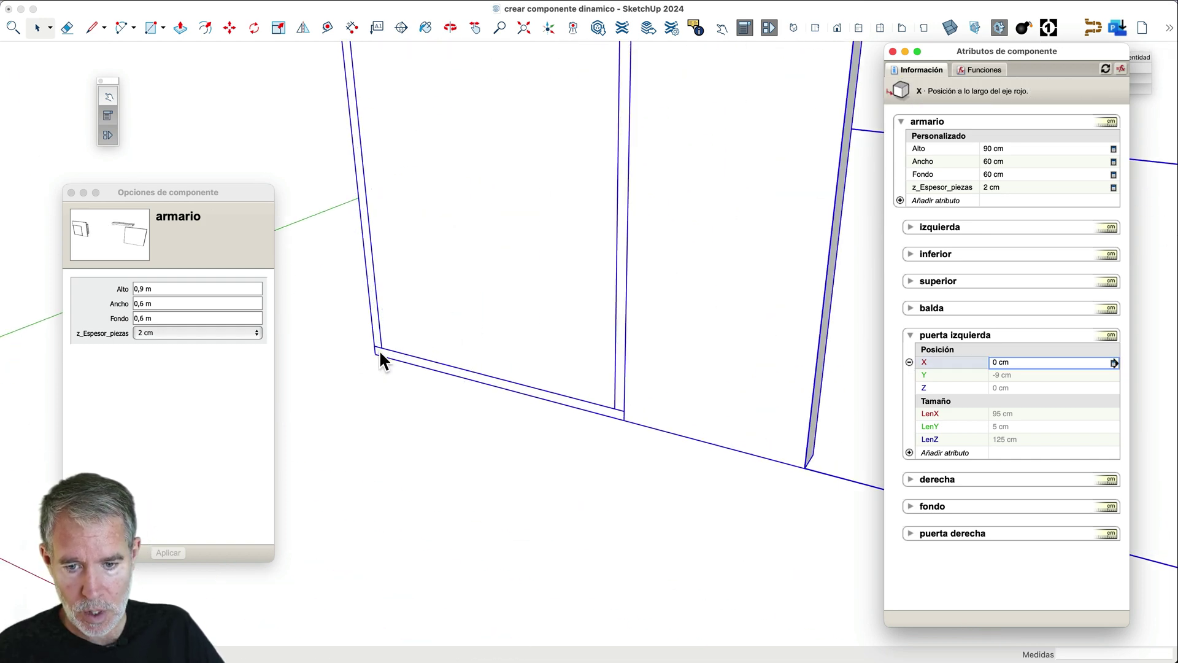
pyautogui.click(1023, 374)
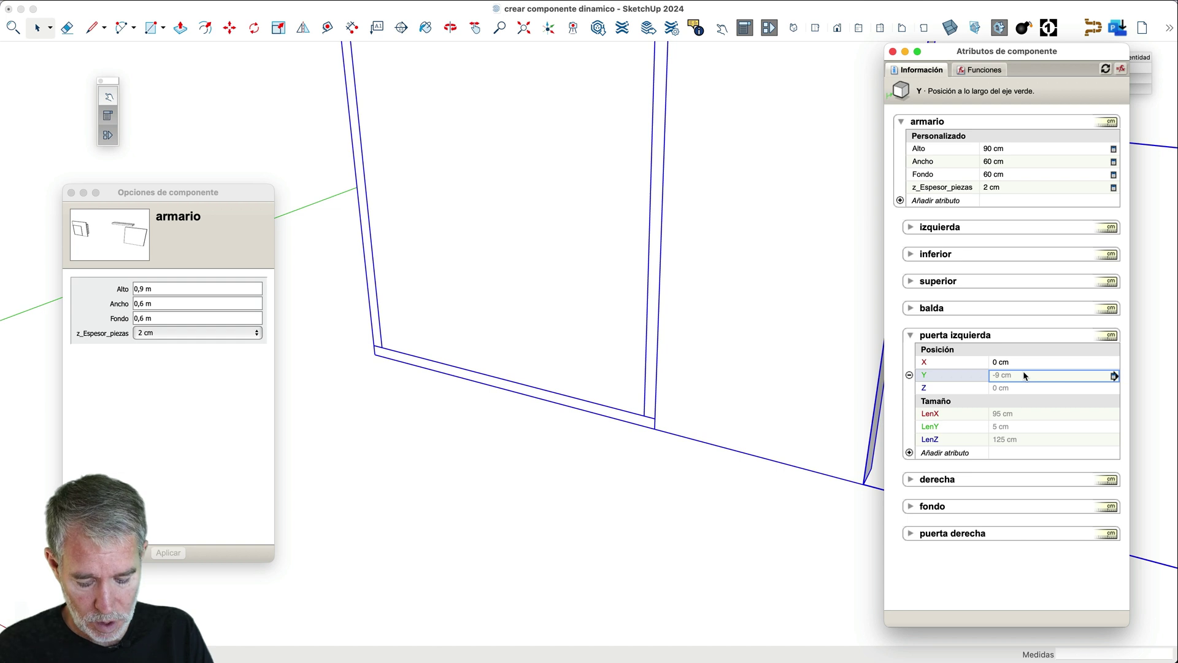
pyautogui.write('=')
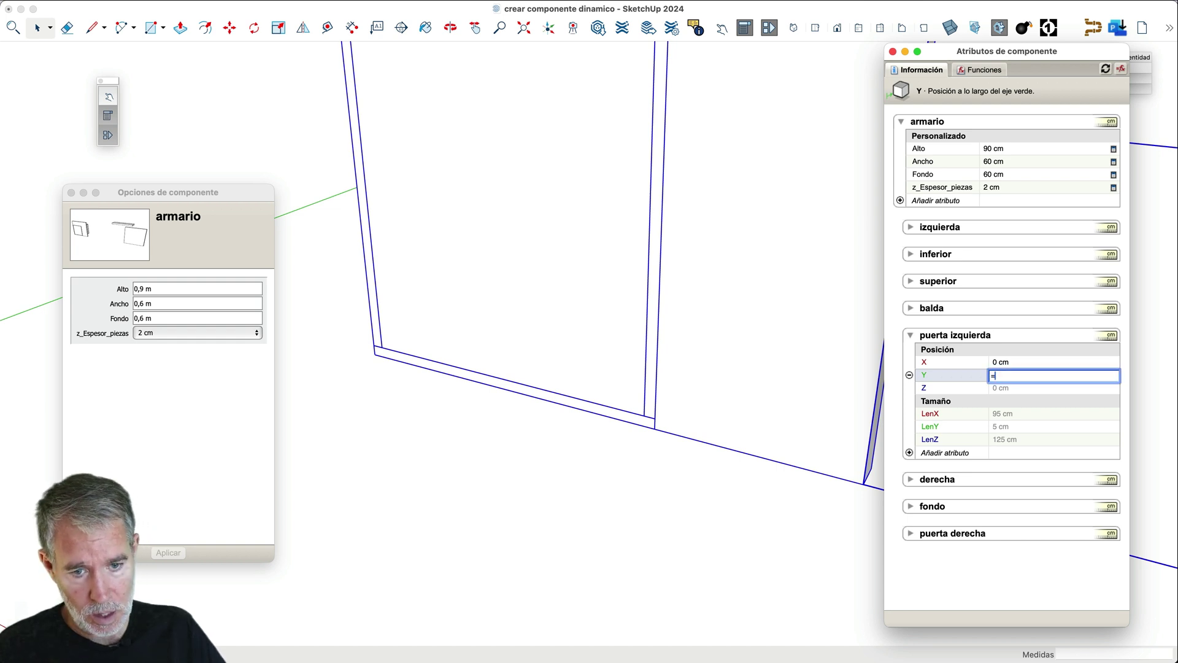
pyautogui.click(1017, 186)
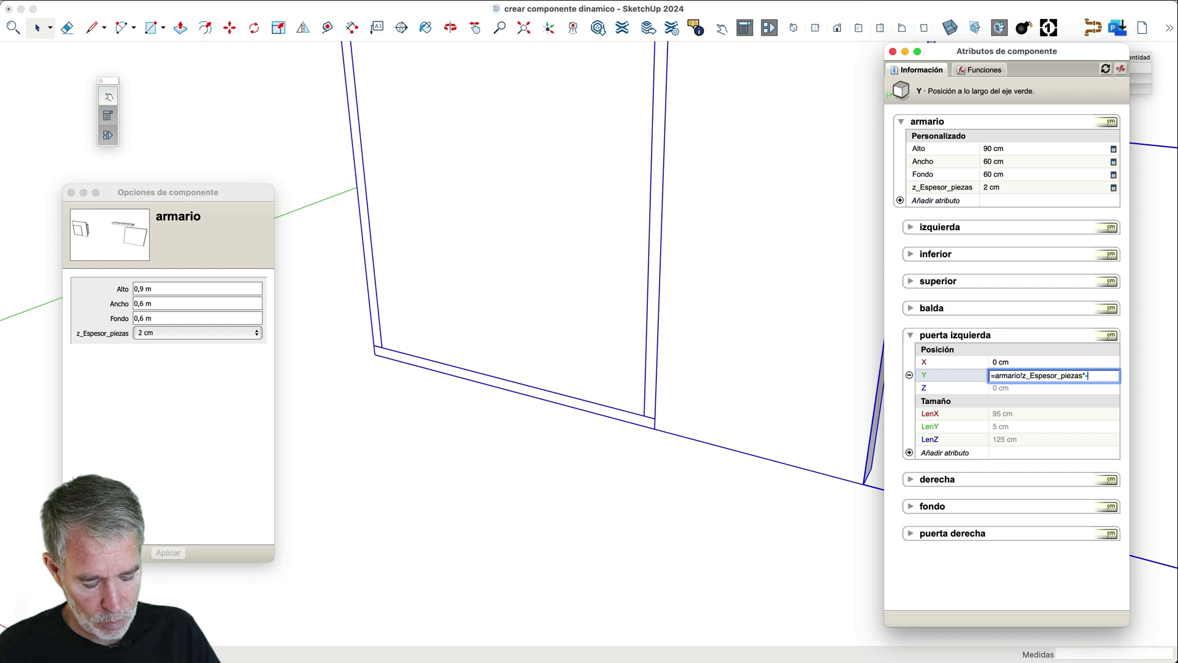
pyautogui.press('Return')
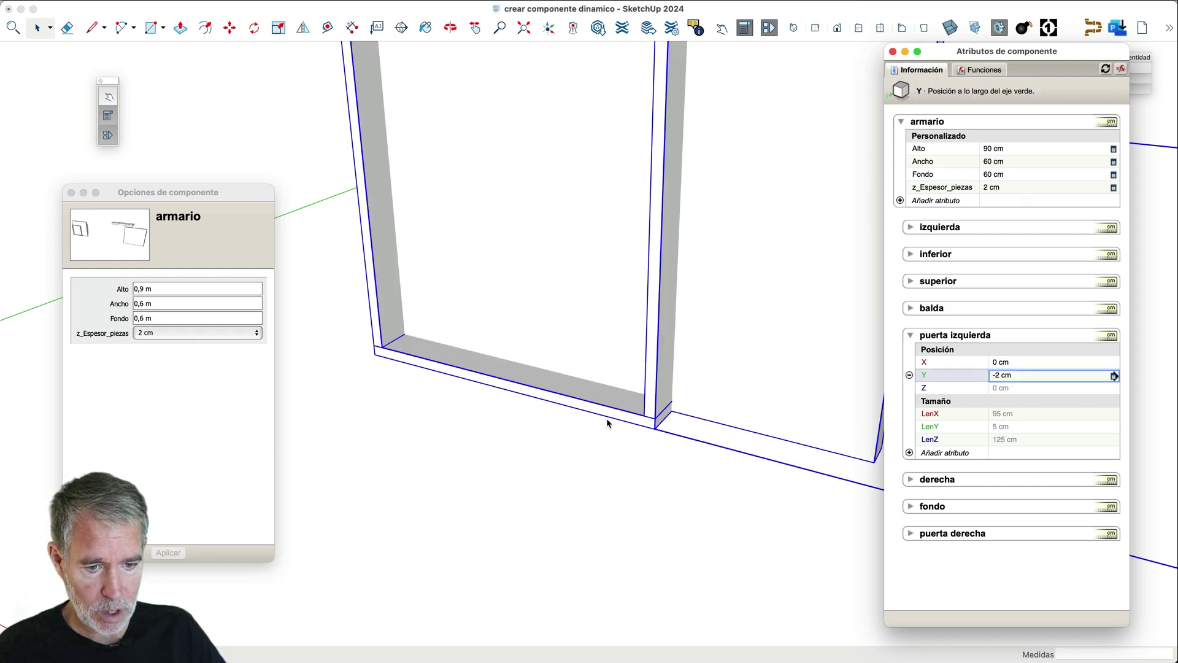
pyautogui.scroll(-3, 606, 418)
pyautogui.scroll(-5, 607, 448)
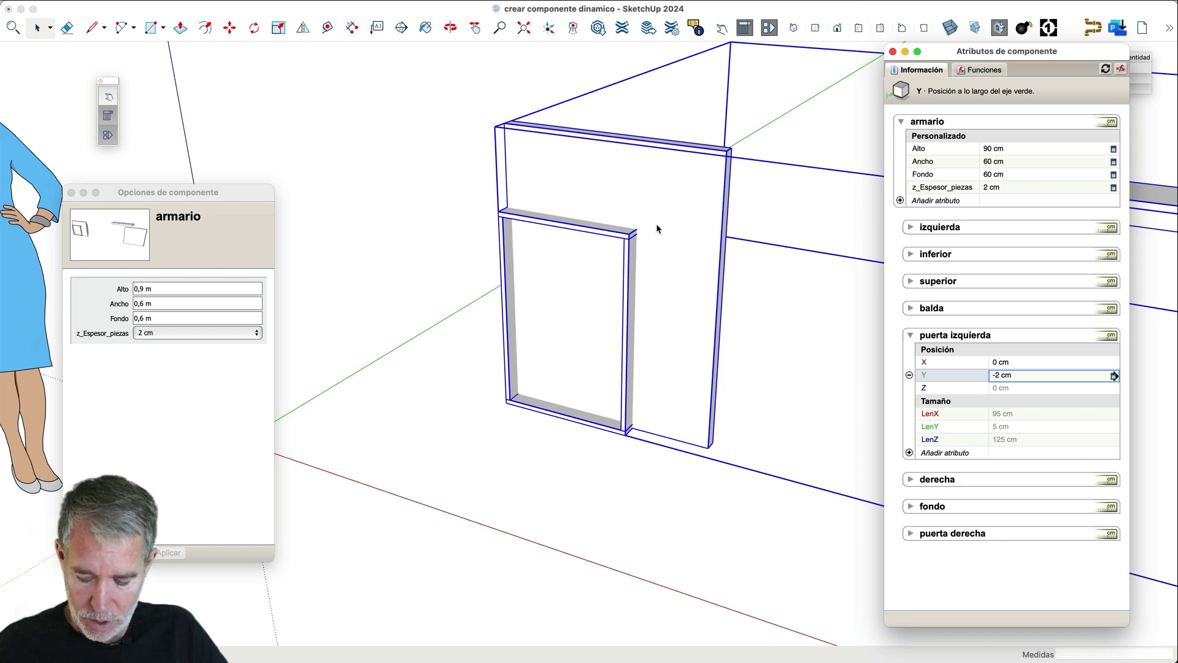
pyautogui.write('=armario!z_Espesor_piezas*-1')
# - Enter the armario to examine how puerta izquierda sits against the cabinet's front, and reselect the whole armario
pyautogui.moveTo(609, 256); pyautogui.dragTo(673, 366, button='middle')
pyautogui.doubleClick(684, 370)
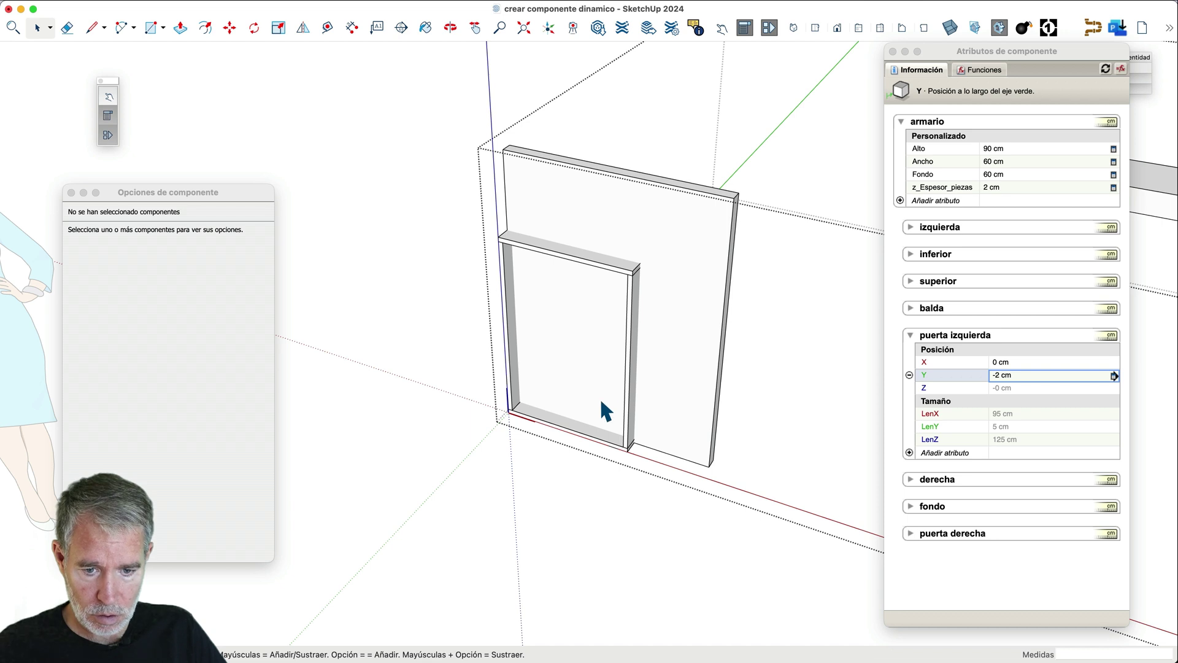
pyautogui.scroll(5, 513, 414)
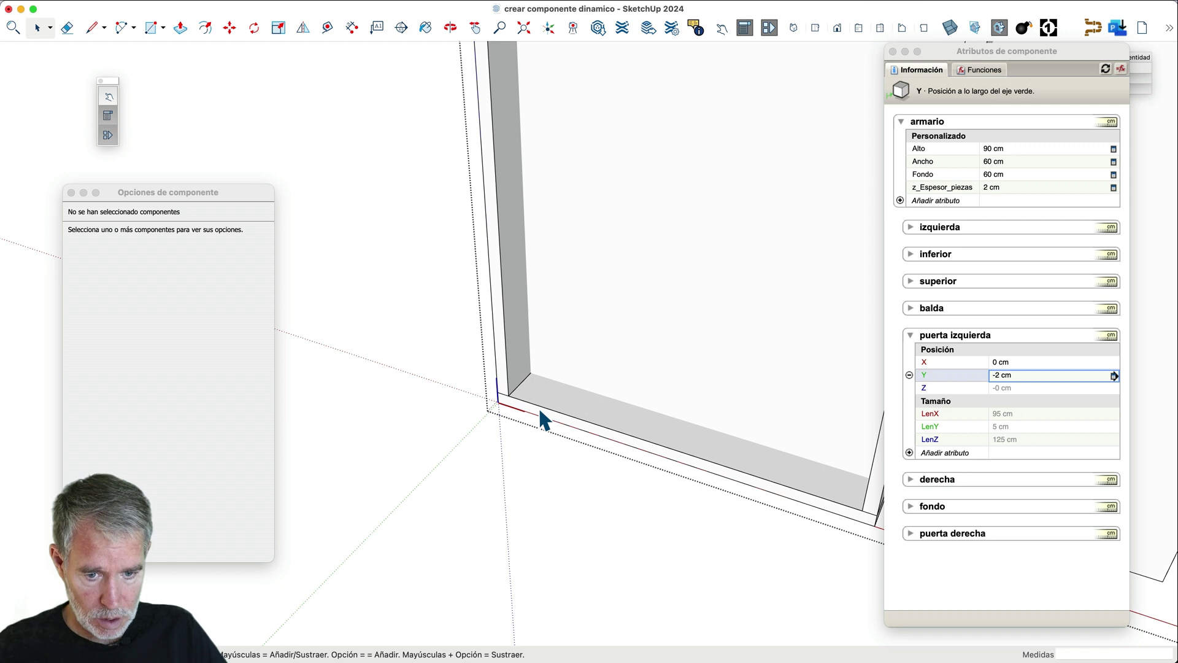
pyautogui.scroll(-6, 479, 437)
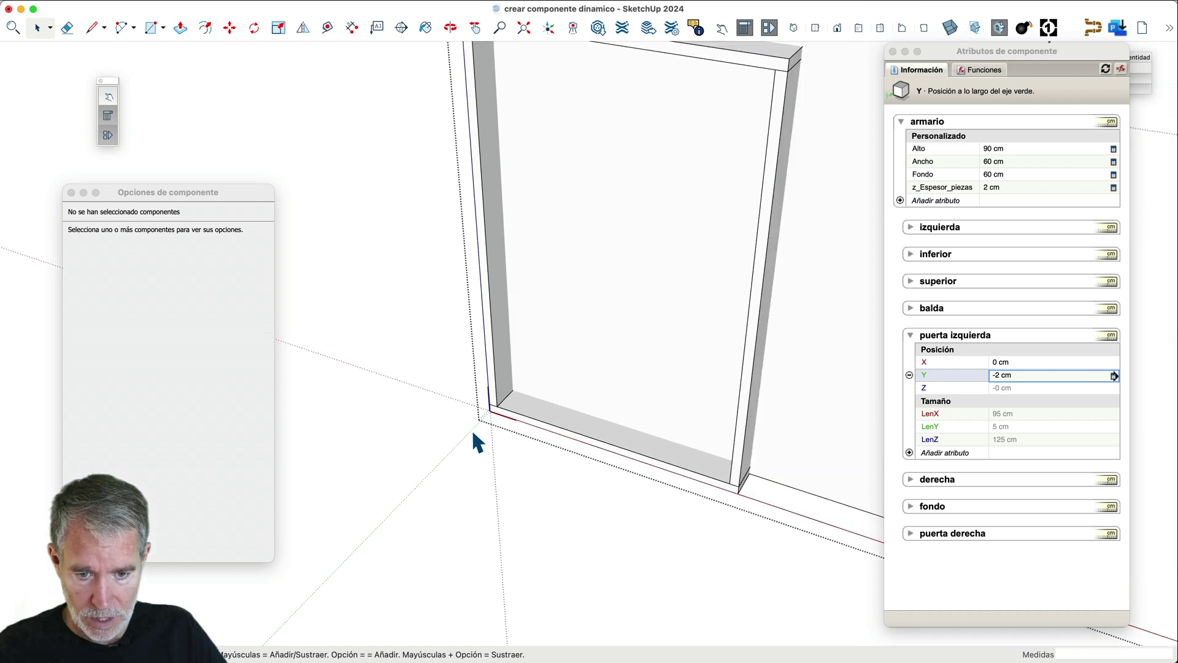
pyautogui.click(670, 409)
pyautogui.press('Escape')
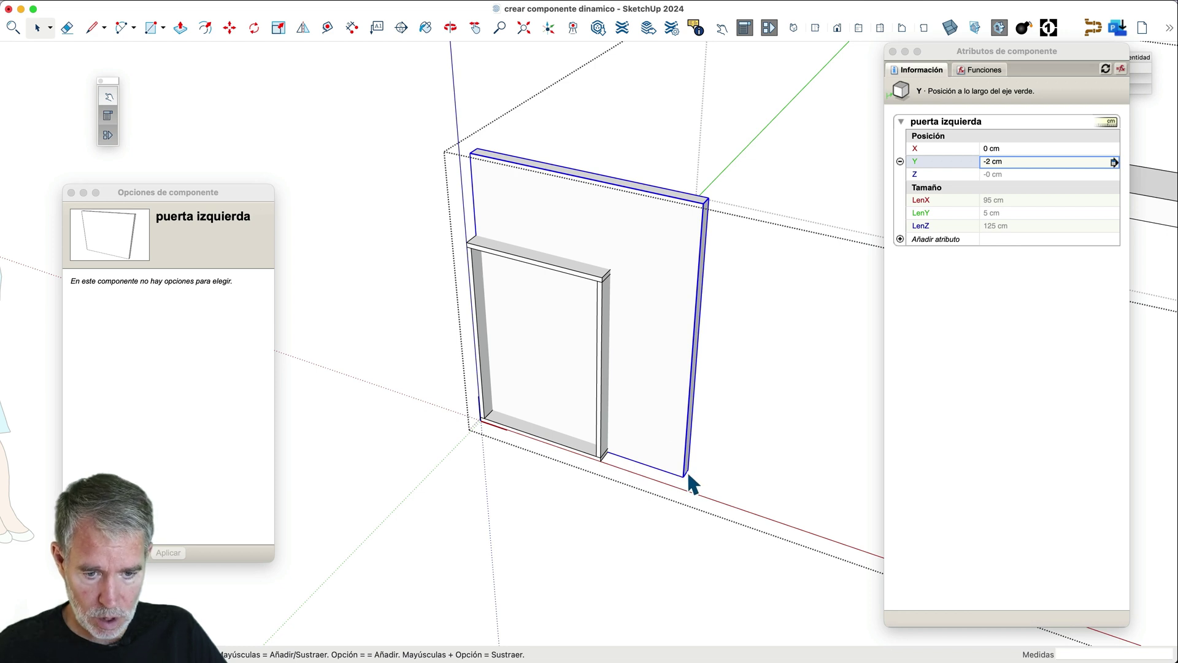
pyautogui.click(703, 475)
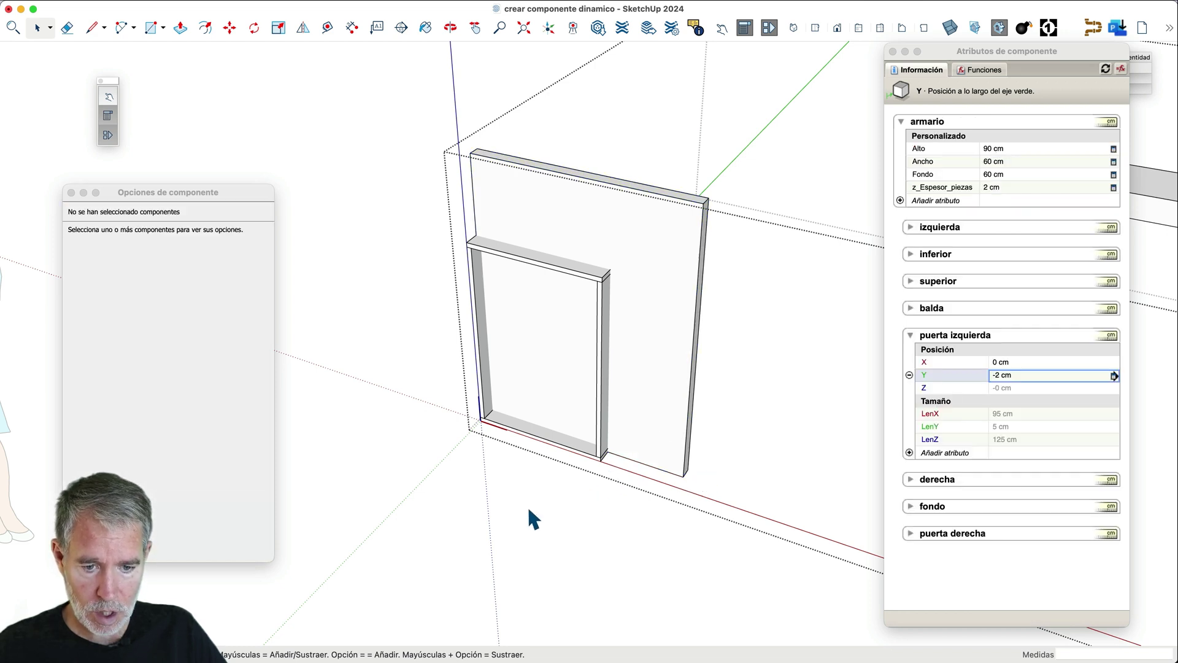
pyautogui.click(638, 397)
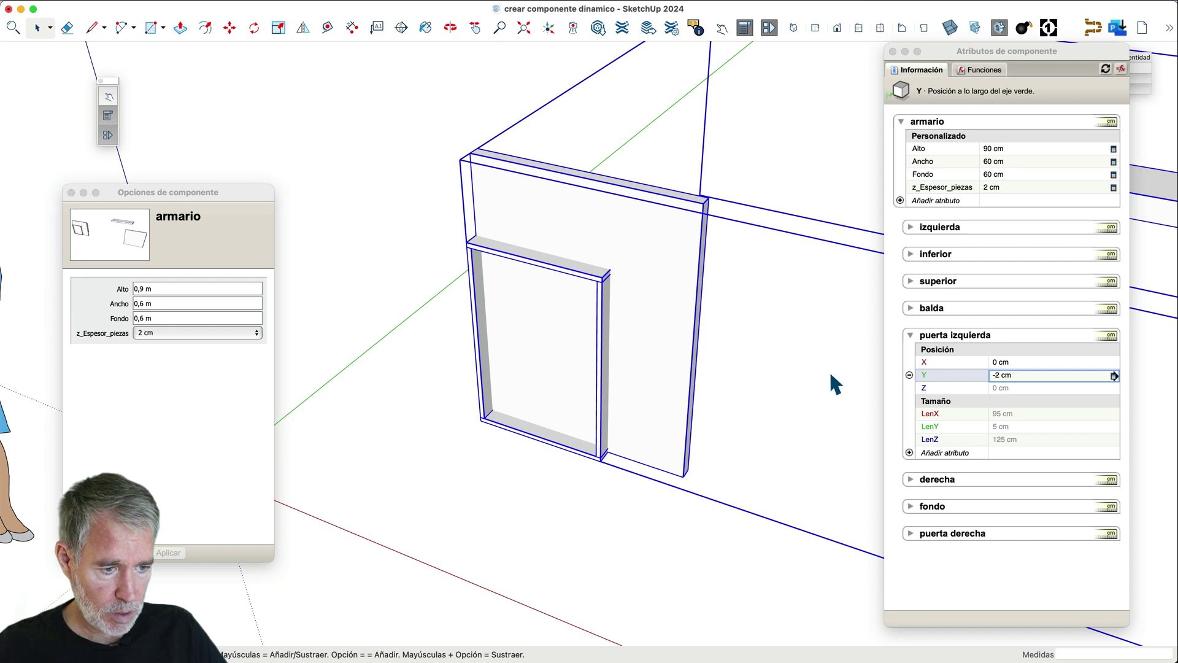
# - Set the Z position of puerta izquierda to =0
pyautogui.click(1008, 388)
pyautogui.click(1004, 389)
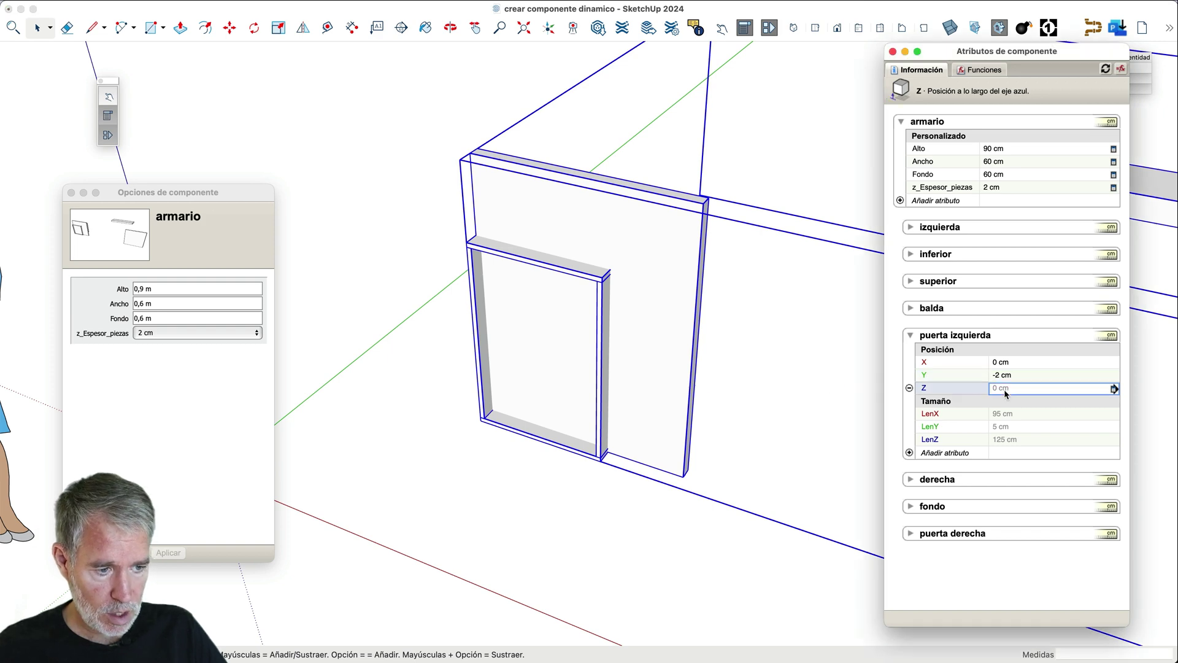
pyautogui.scroll(-3, 679, 400)
pyautogui.click(683, 409)
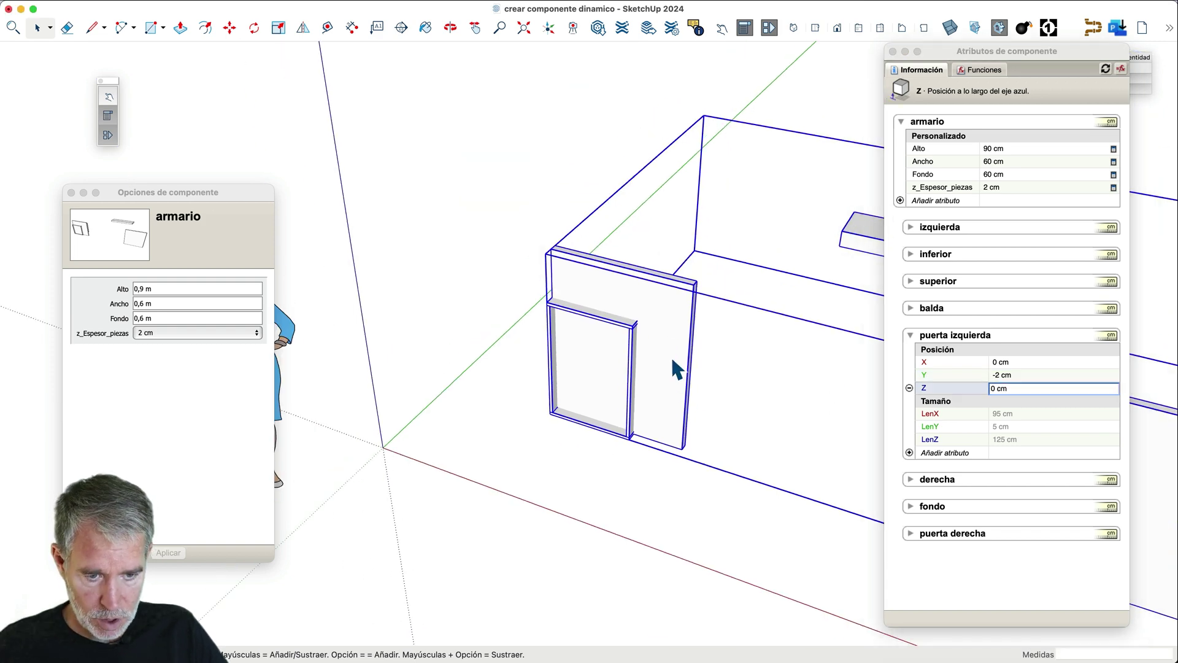
pyautogui.moveTo(715, 415)
pyautogui.mouseDown(button='middle')
pyautogui.moveTo(710, 342)
pyautogui.moveTo(683, 355)
pyautogui.mouseUp(button='middle')
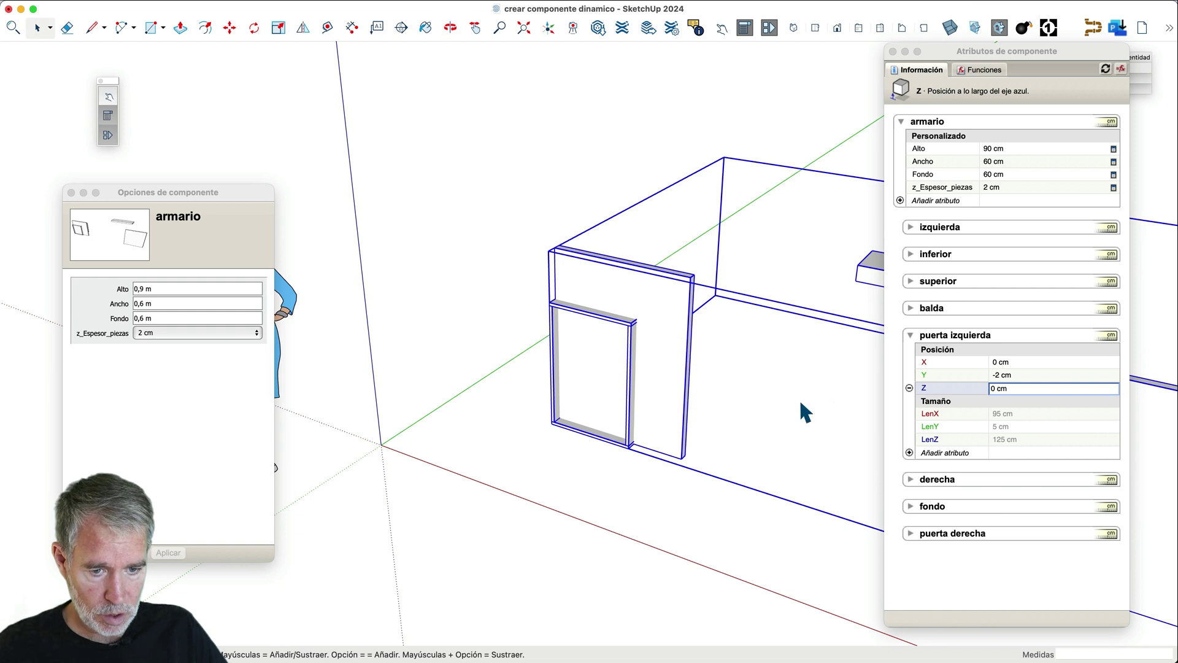
pyautogui.click(1026, 388)
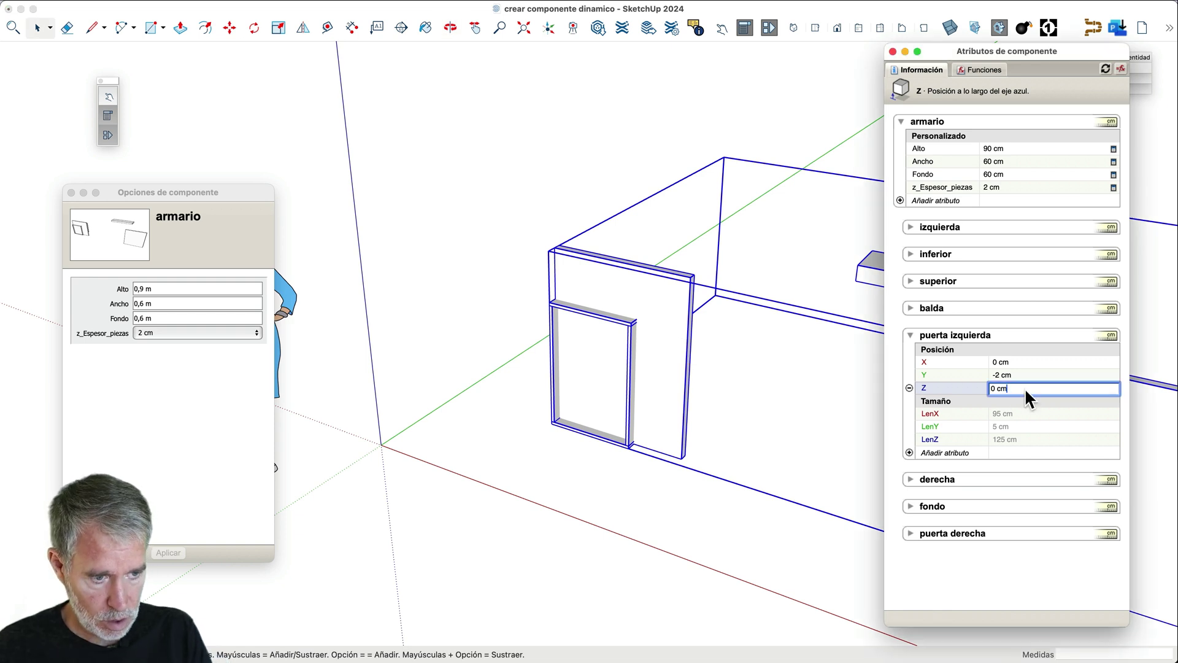
pyautogui.press('BackSpace')
pyautogui.press('BackSpace')
pyautogui.press('BackSpace')
pyautogui.press('BackSpace')
pyautogui.write('=0')
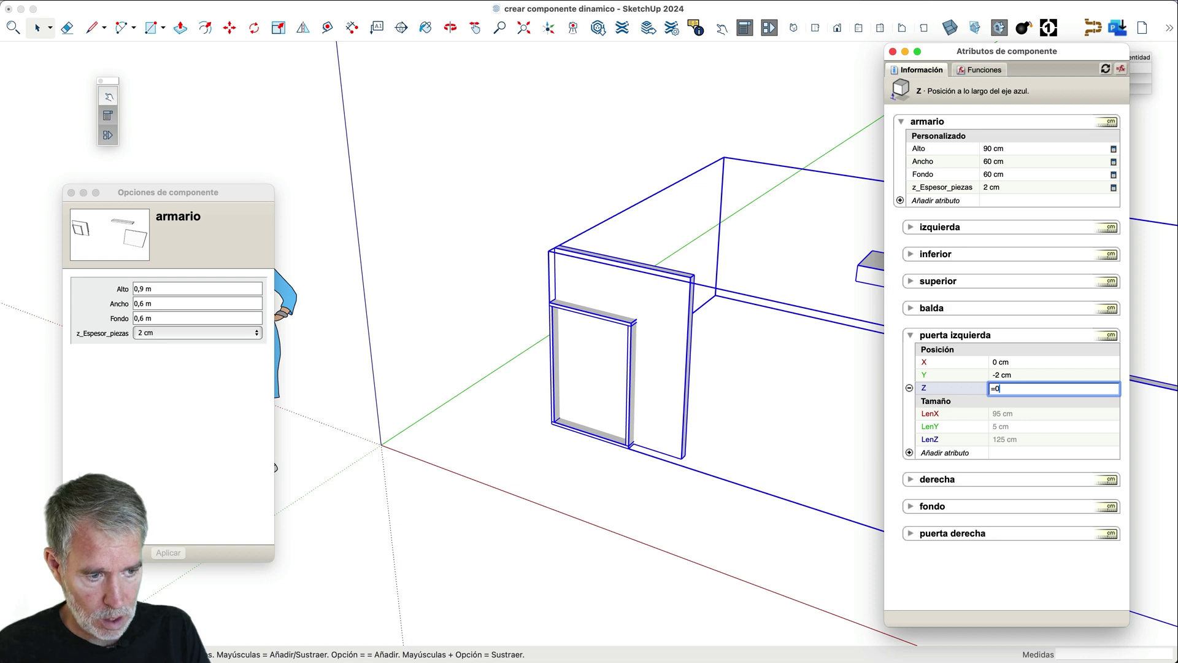
pyautogui.press('Return')
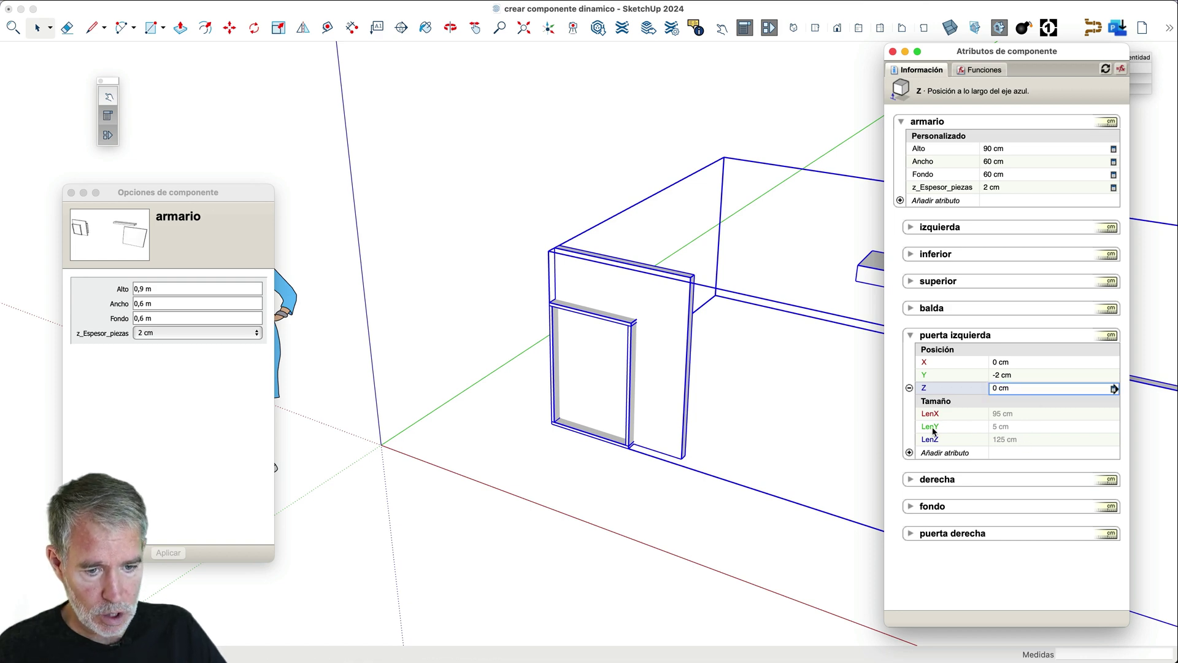
# - Set the LenY thickness of puerta izquierda to the formula =armario!z_Espesor_piezas
pyautogui.click(671, 460)
pyautogui.scroll(3, 652, 455)
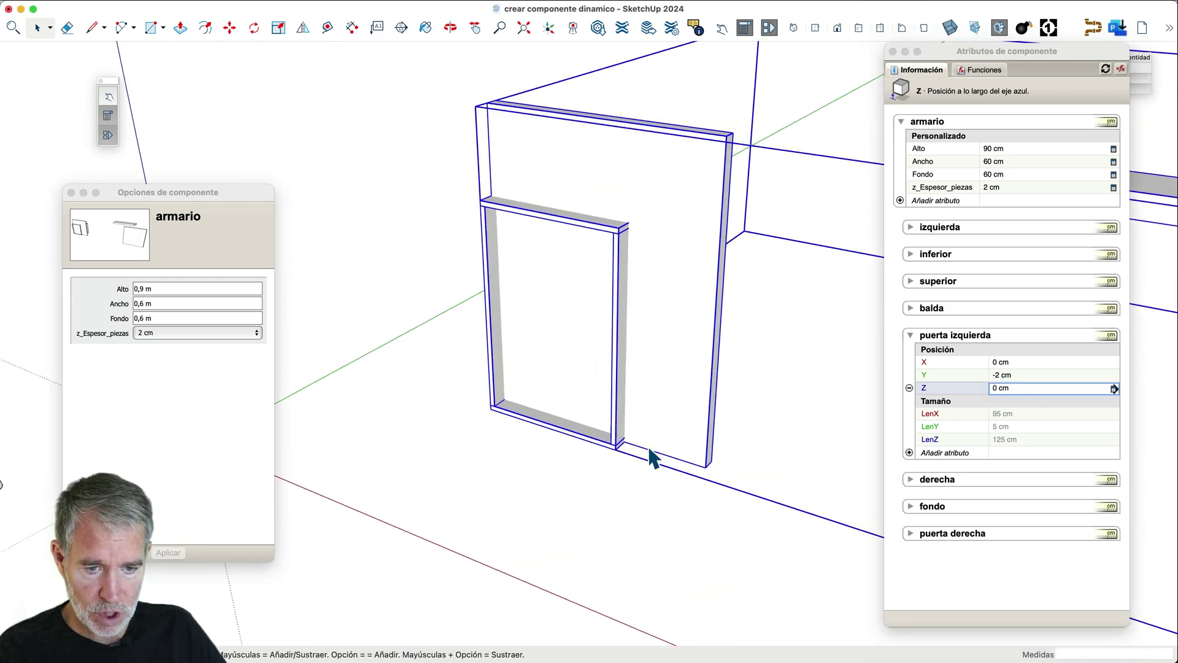
pyautogui.scroll(1, 652, 457)
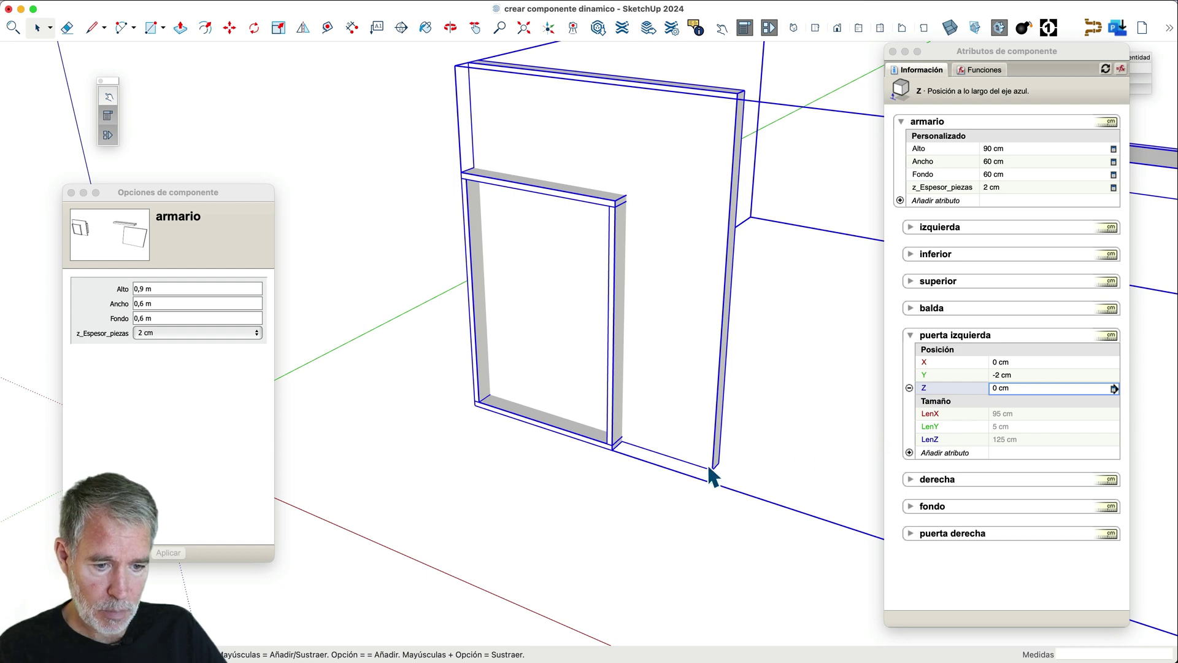
pyautogui.click(1020, 426)
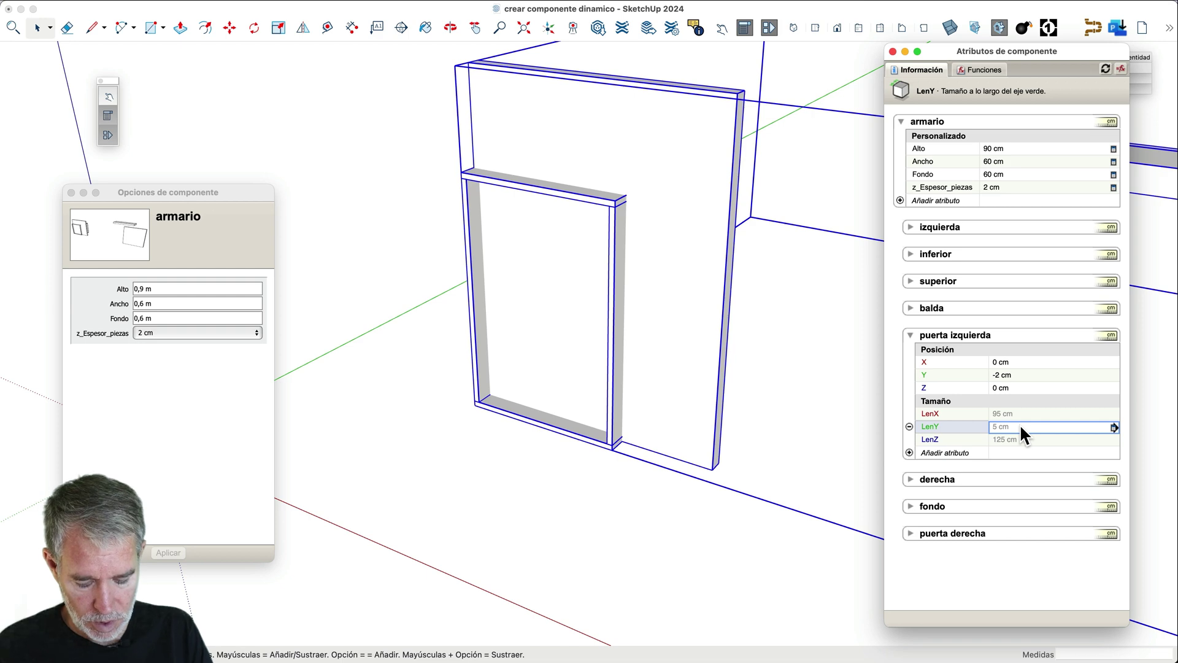
pyautogui.write('=')
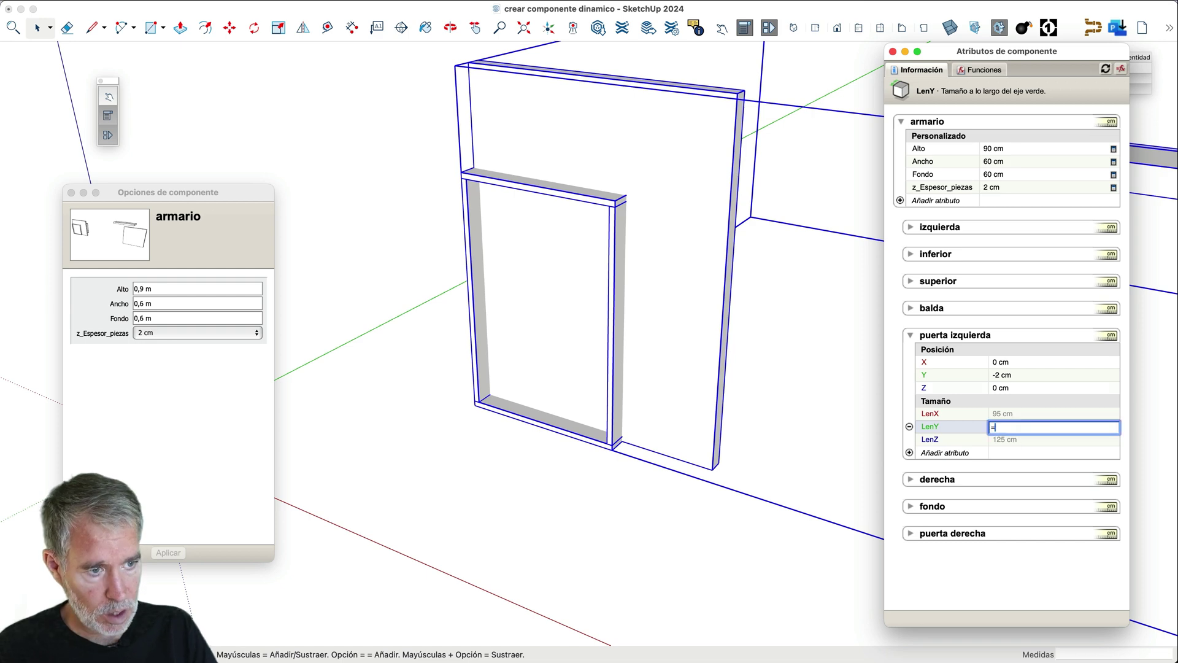
pyautogui.click(1022, 187)
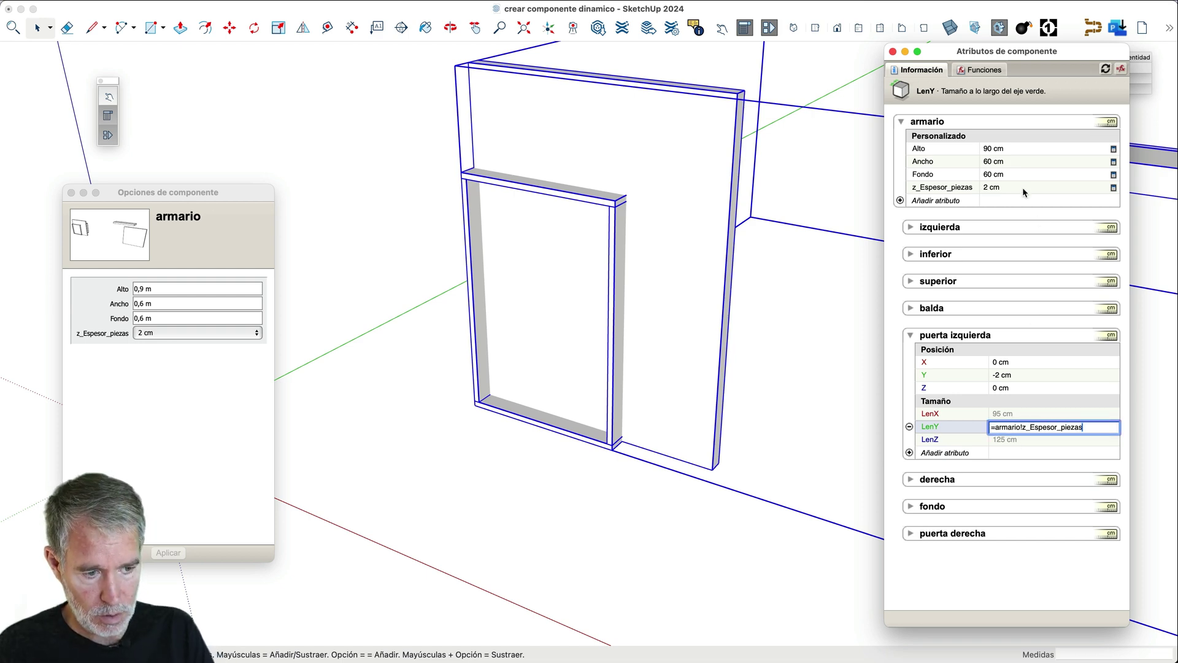
pyautogui.press('Return')
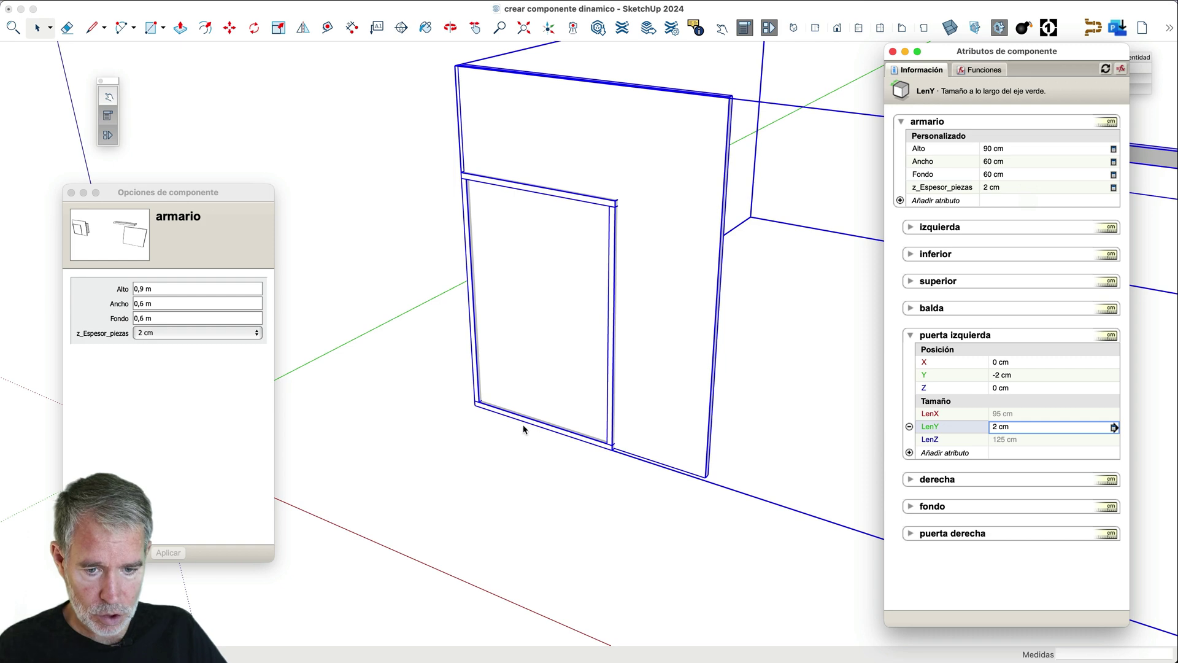
# - Set the Y position of puerta izquierda to the formula =armario!z_Espesor_piezas
pyautogui.scroll(5, 507, 410)
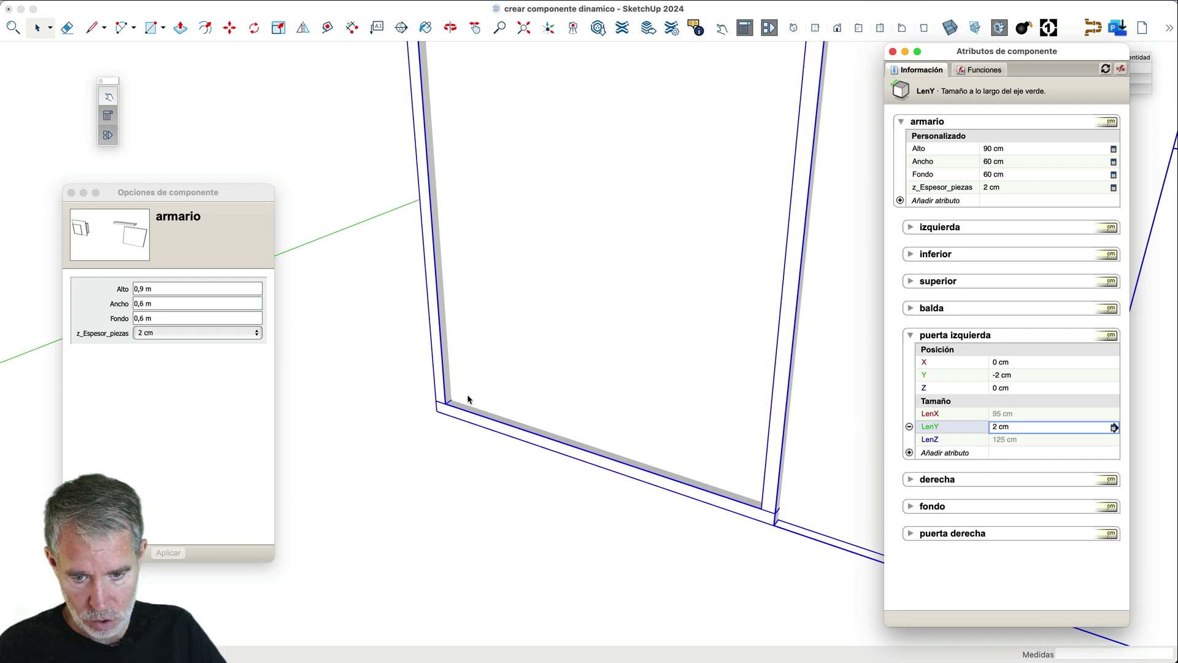
pyautogui.click(998, 376)
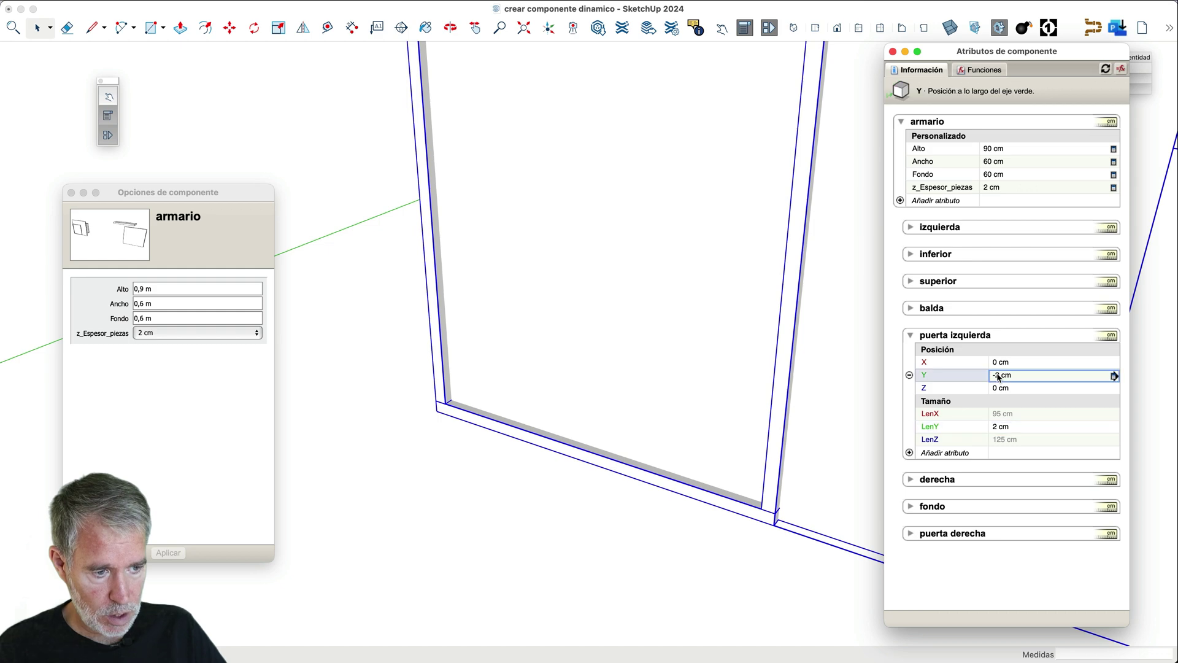
pyautogui.click(1036, 379)
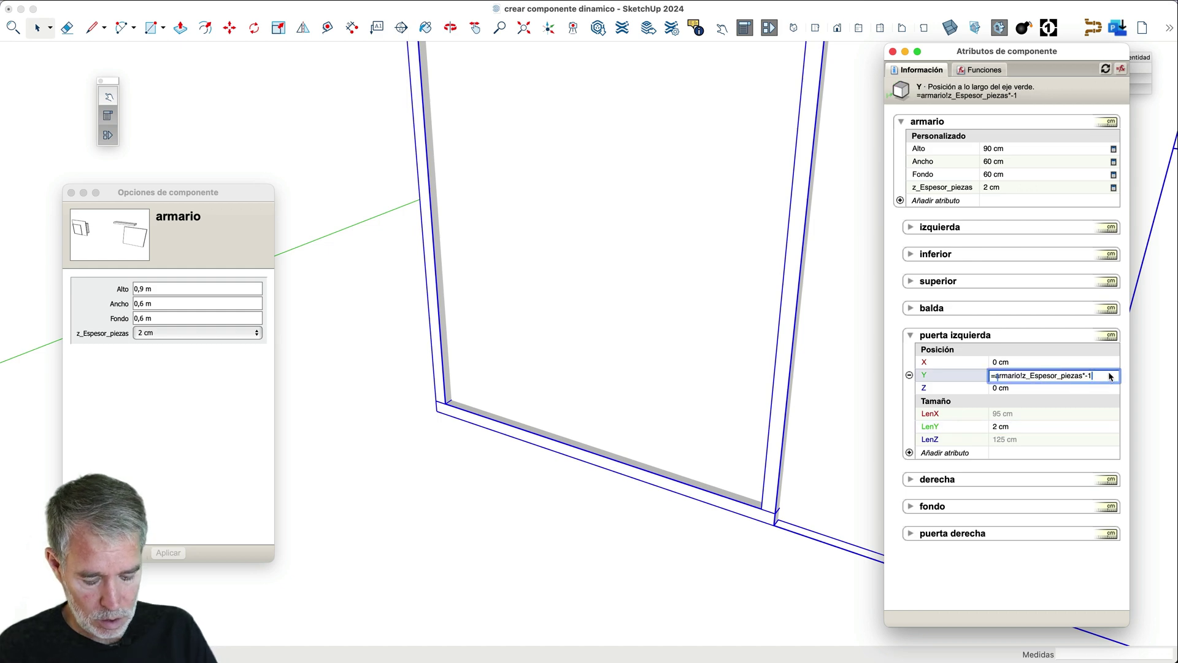
pyautogui.press('BackSpace')
pyautogui.press('BackSpace')
pyautogui.press('BackSpace')
pyautogui.press('Return')
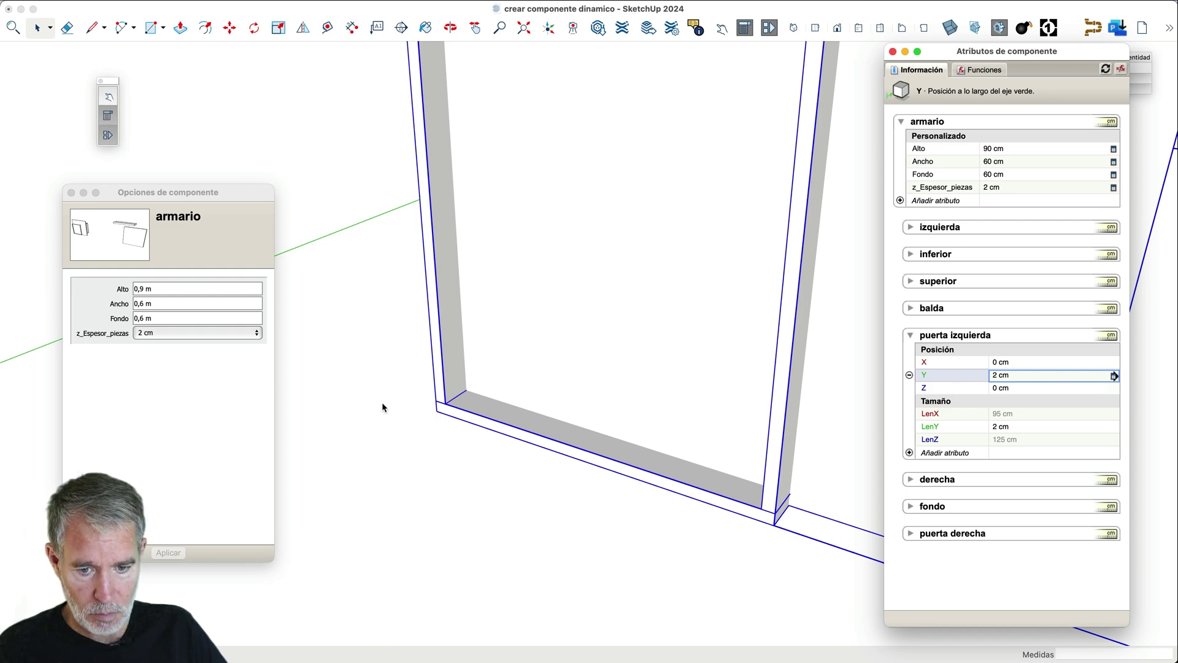
# - Open the armario for editing and select puerta izquierda inside it
pyautogui.scroll(-5, 382, 405)
pyautogui.doubleClick(566, 414)
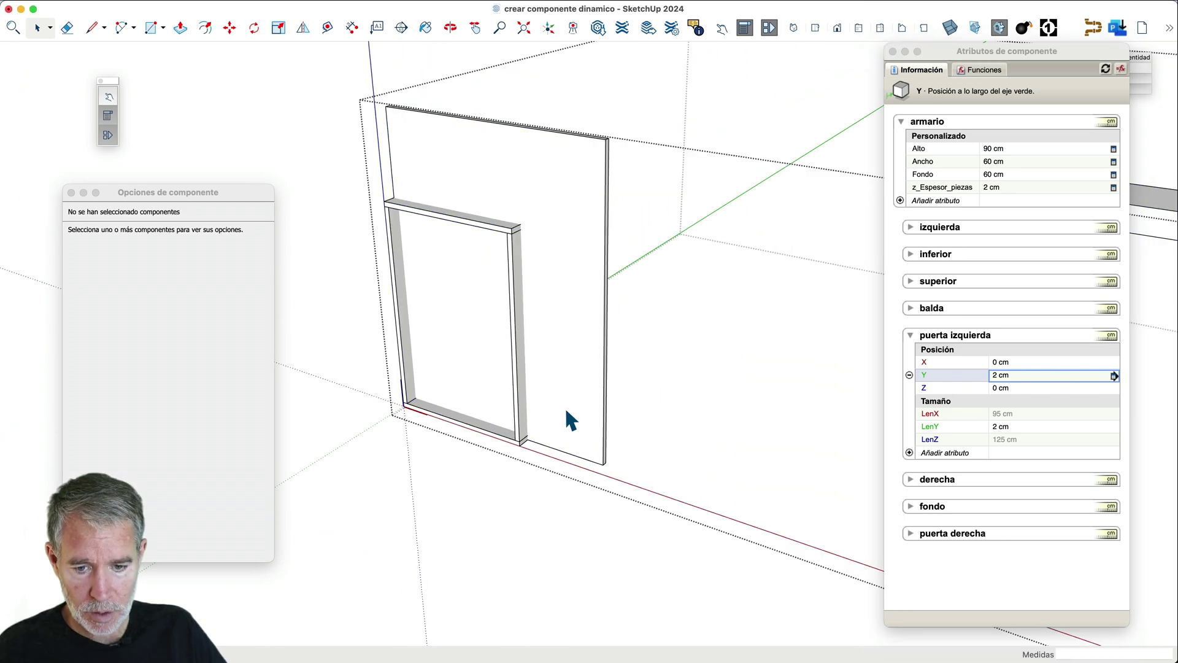
pyautogui.click(568, 417)
pyautogui.doubleClick(567, 411)
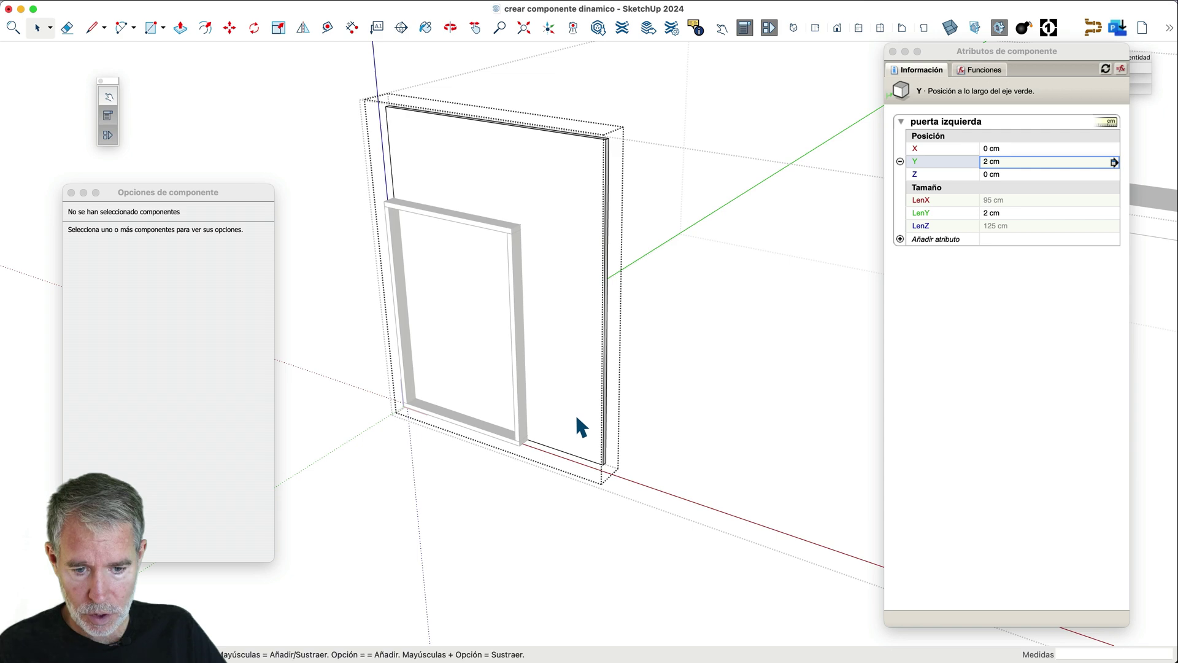
pyautogui.click(576, 413)
pyautogui.press('Escape')
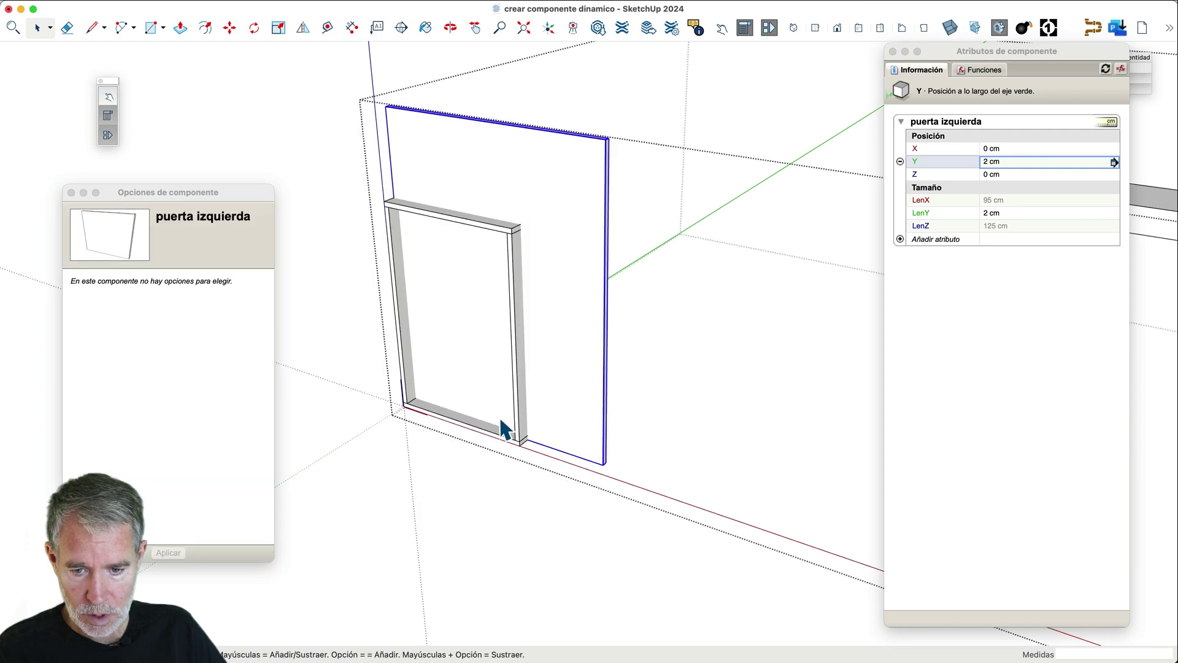
# - Enter puerta izquierda and move all its geometry so its lower front corner meets the cabinet's lower front corner
pyautogui.scroll(3, 382, 401)
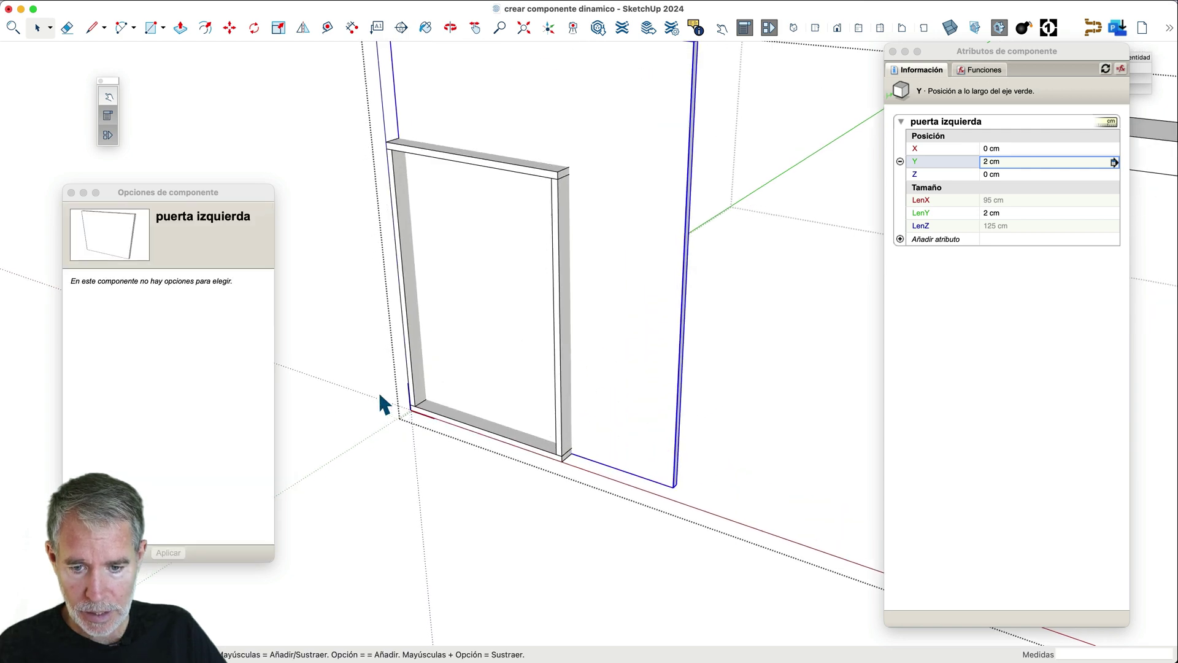
pyautogui.click(641, 428)
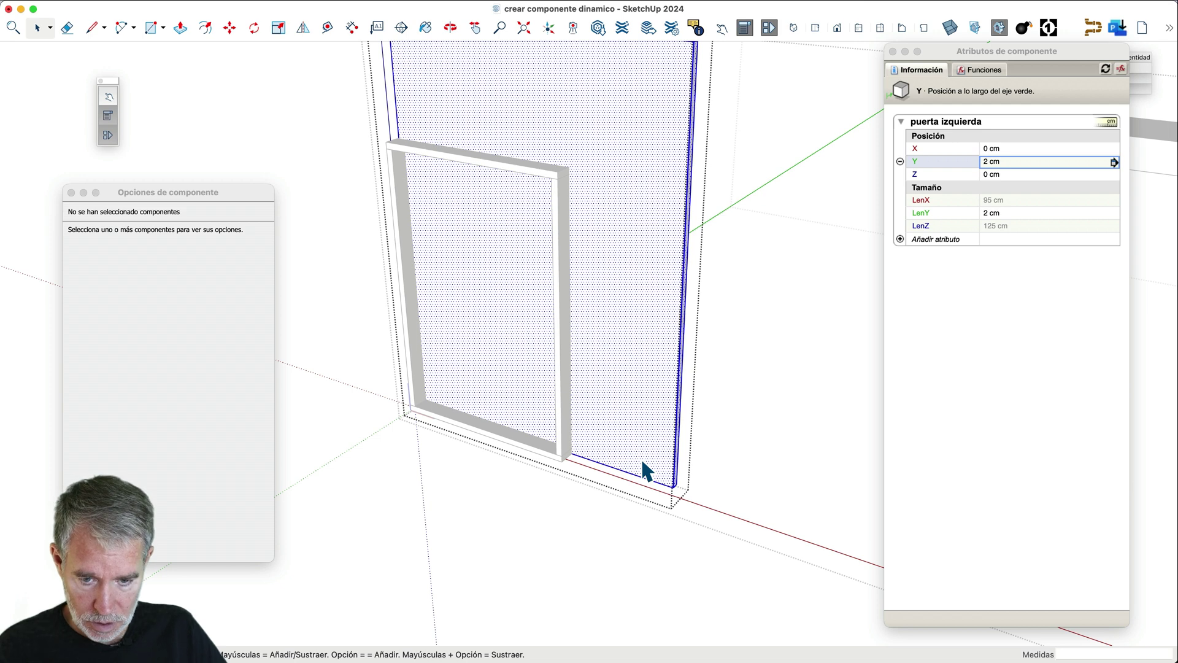
pyautogui.press('m')
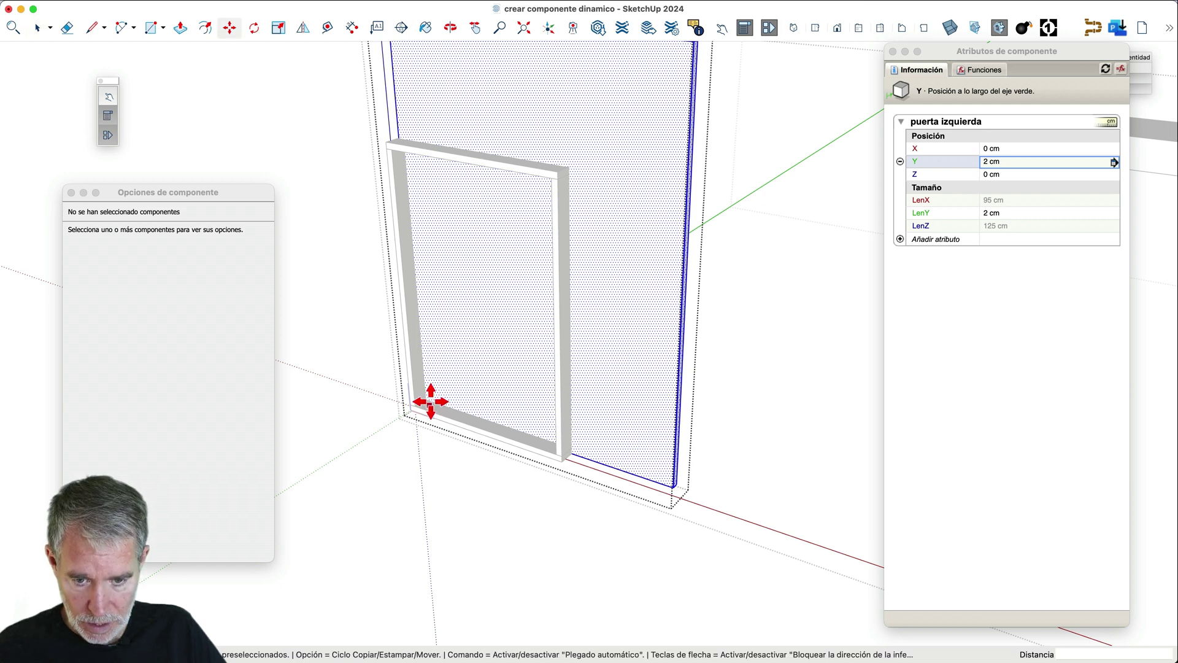
pyautogui.scroll(-5, 564, 452)
pyautogui.moveTo(563, 452); pyautogui.dragTo(865, 442, button='middle')
pyautogui.moveTo(551, 495); pyautogui.dragTo(530, 527, button='middle')
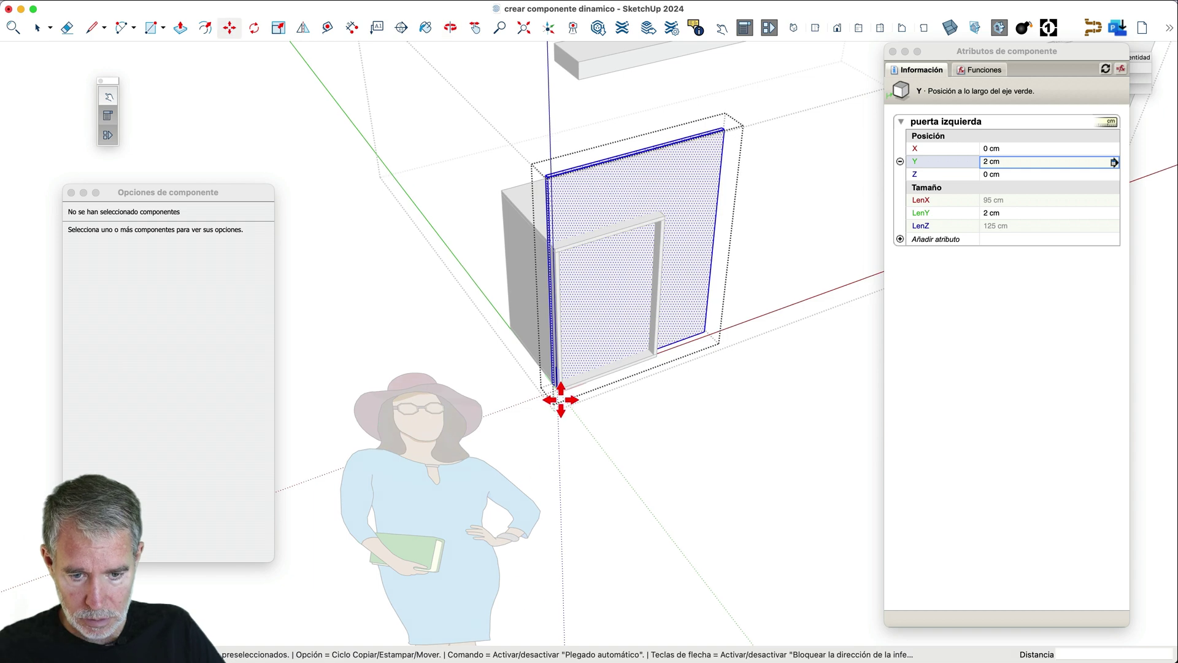
pyautogui.scroll(6, 560, 400)
pyautogui.scroll(3, 561, 356)
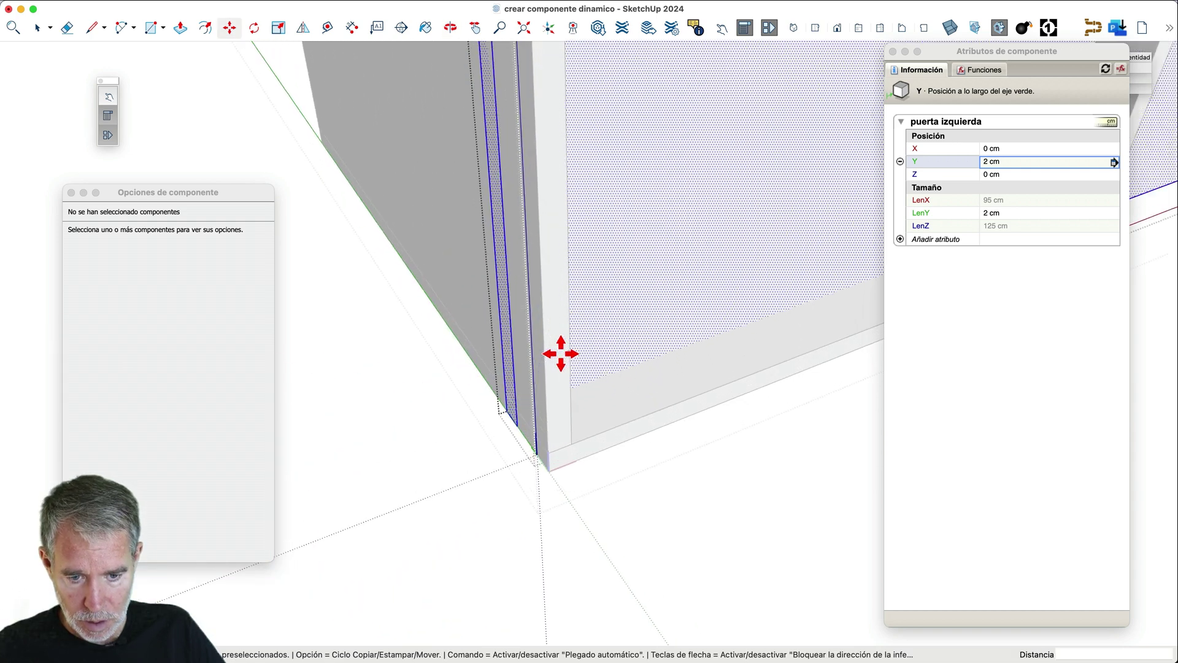
pyautogui.click(518, 426)
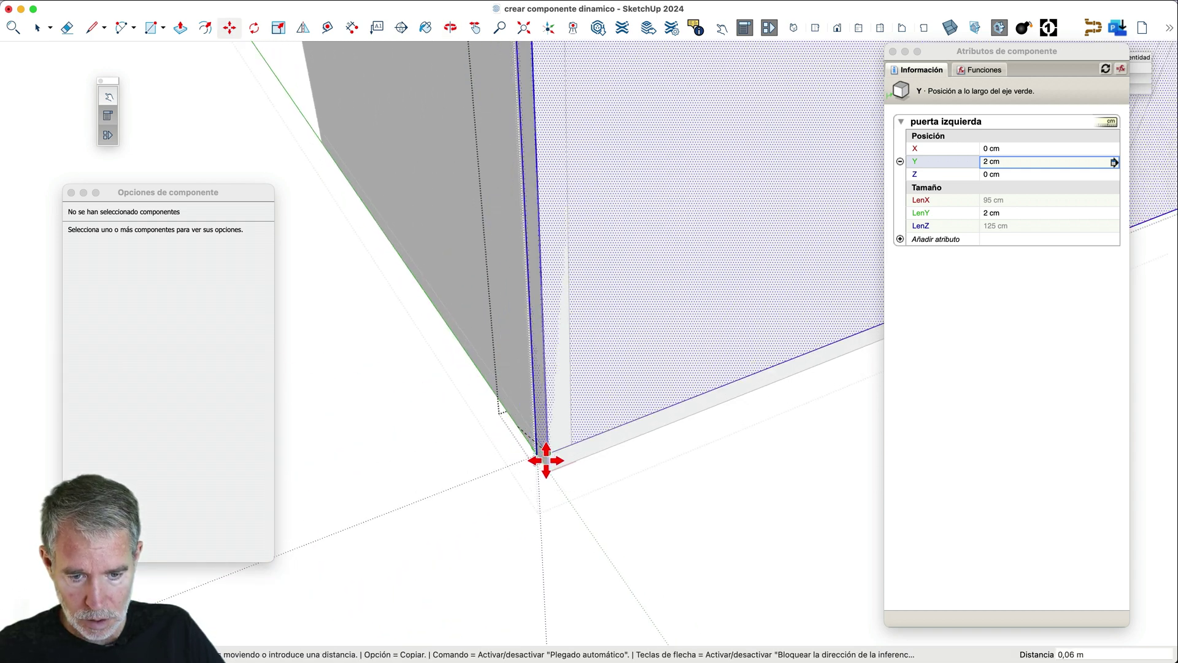
pyautogui.press('space')
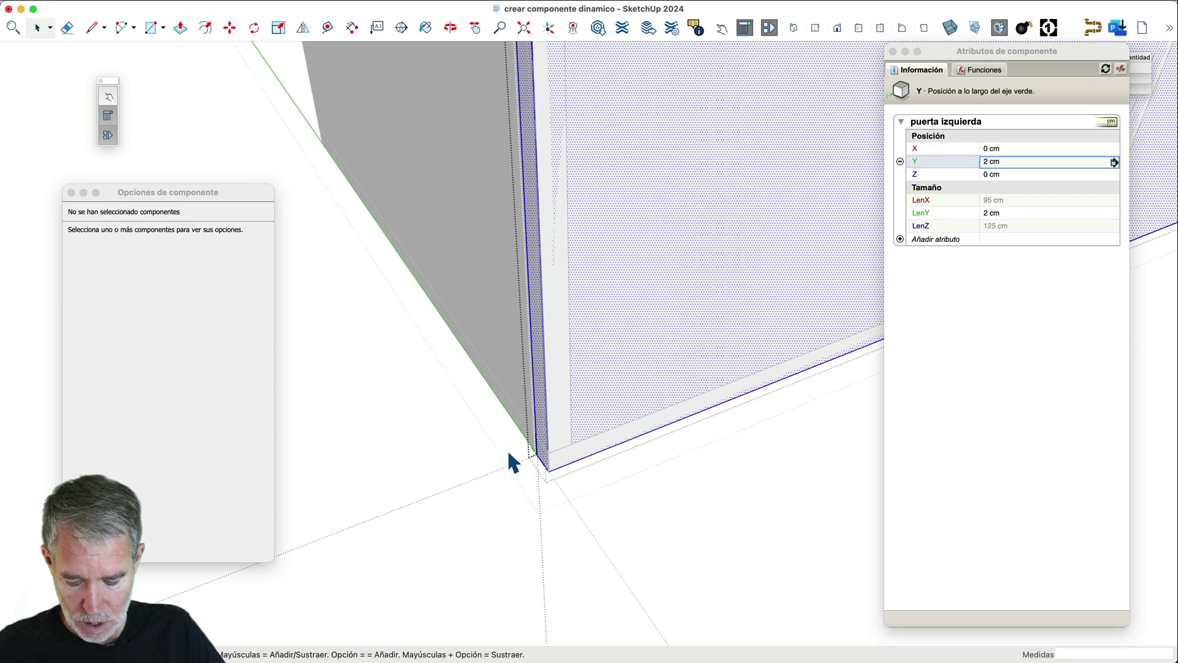
# - Finish editing puerta izquierda and the armario, leaving the whole armario selected and seen from the front
pyautogui.scroll(-6, 513, 457)
pyautogui.press('o')
pyautogui.moveTo(613, 481); pyautogui.dragTo(326, 395)
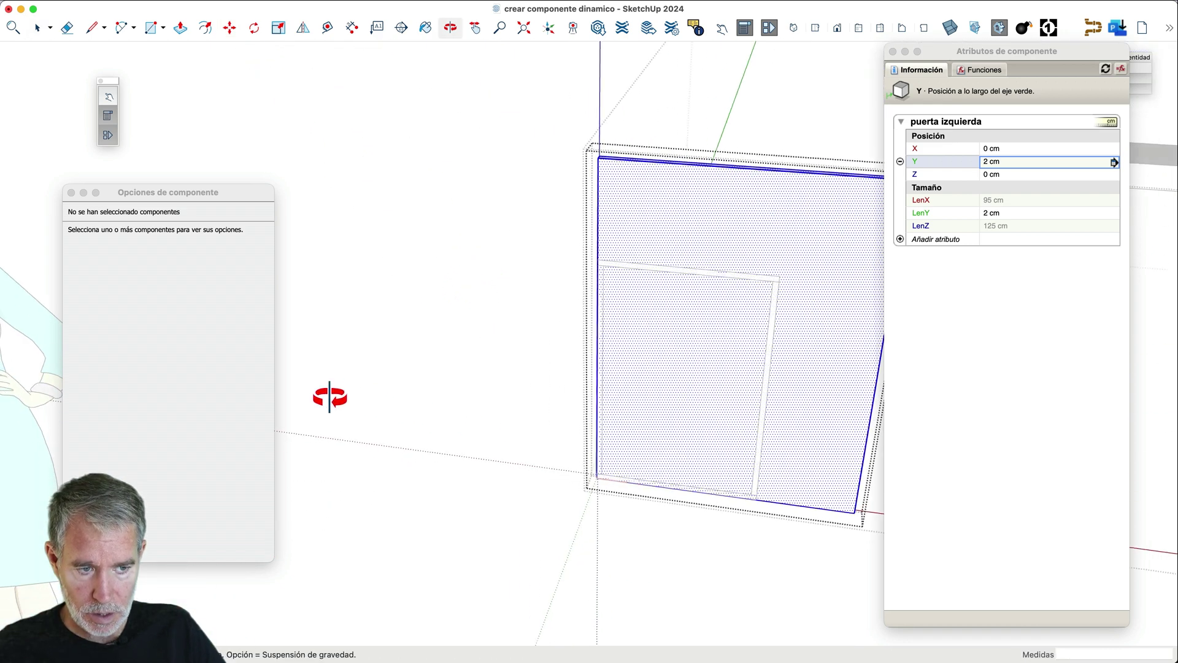
pyautogui.moveTo(513, 379); pyautogui.dragTo(325, 365)
pyautogui.press('space')
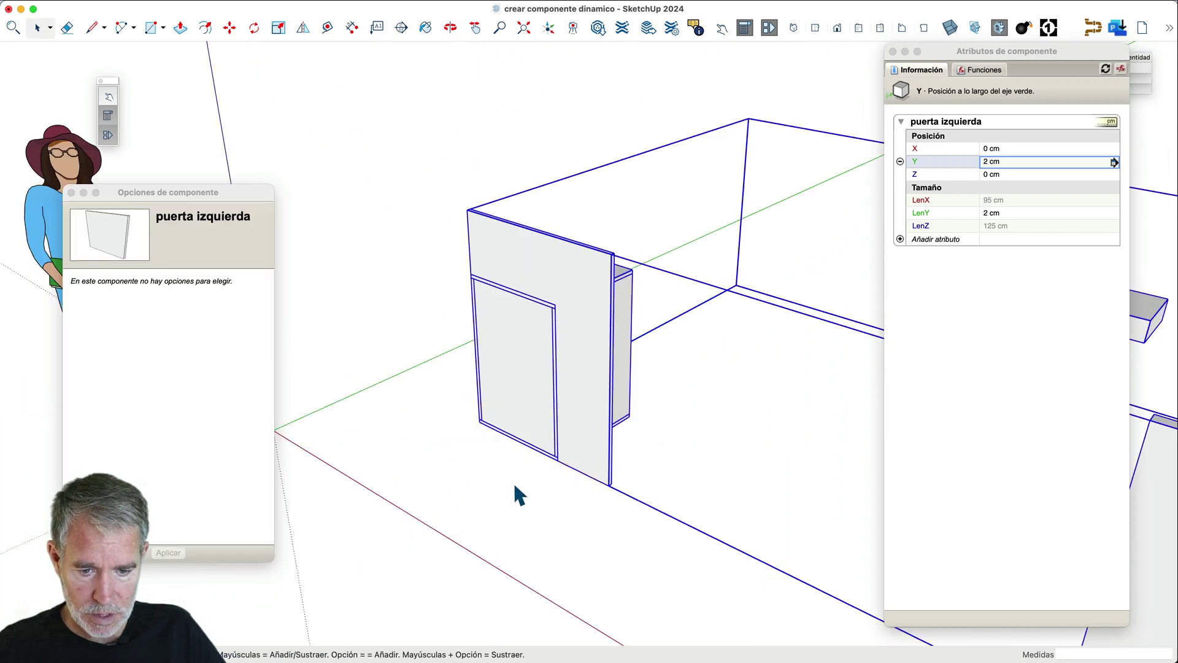
pyautogui.press('Escape')
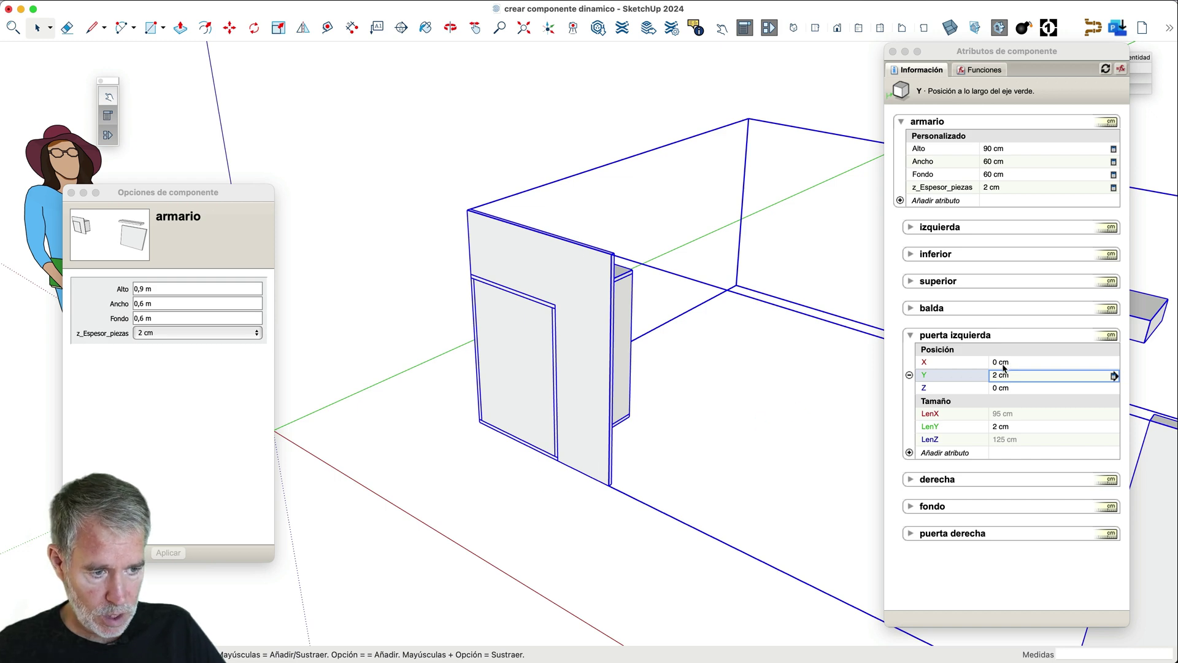
pyautogui.scroll(5, 583, 485)
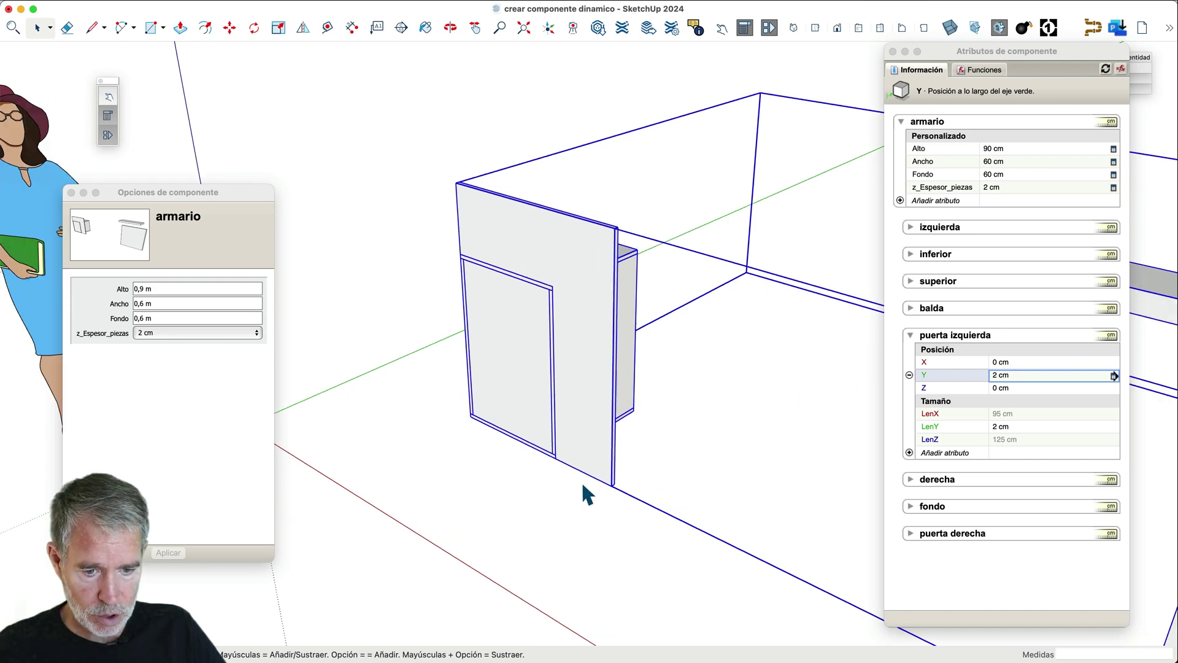
# - Set the Y position of puerta izquierda to =armario!z_Espesor_piezas*-1 and examine how the door meets the cabinet's front
pyautogui.click(1018, 381)
pyautogui.write('=armario!z_Espesor_piezas*-')
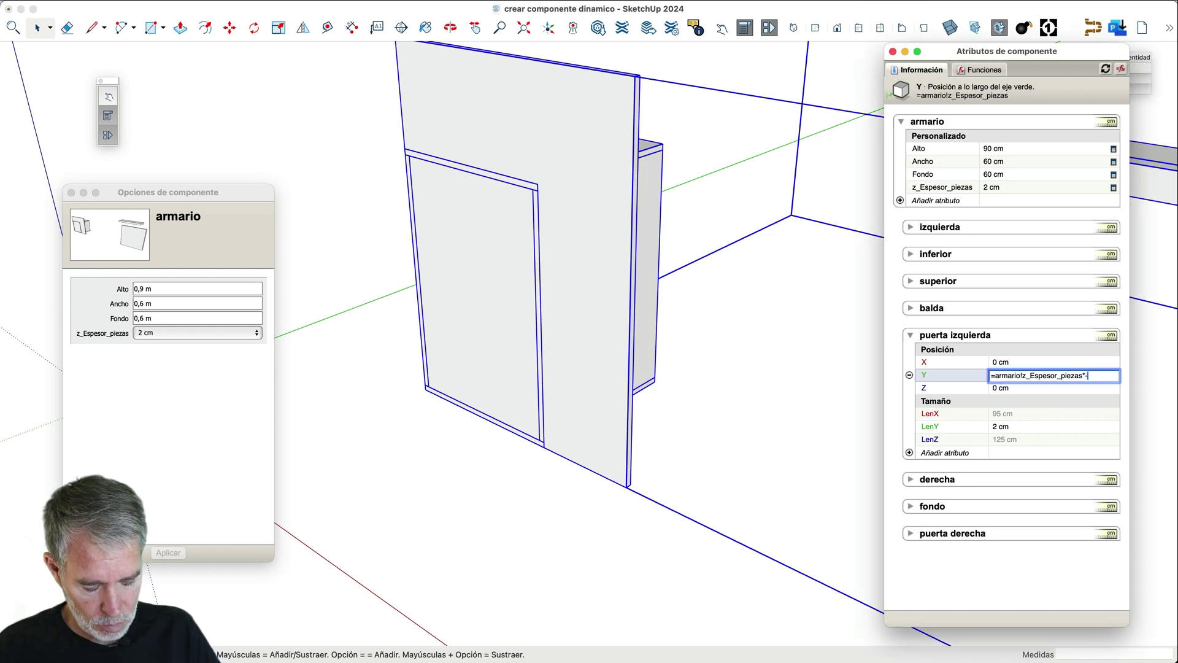
pyautogui.press('Return')
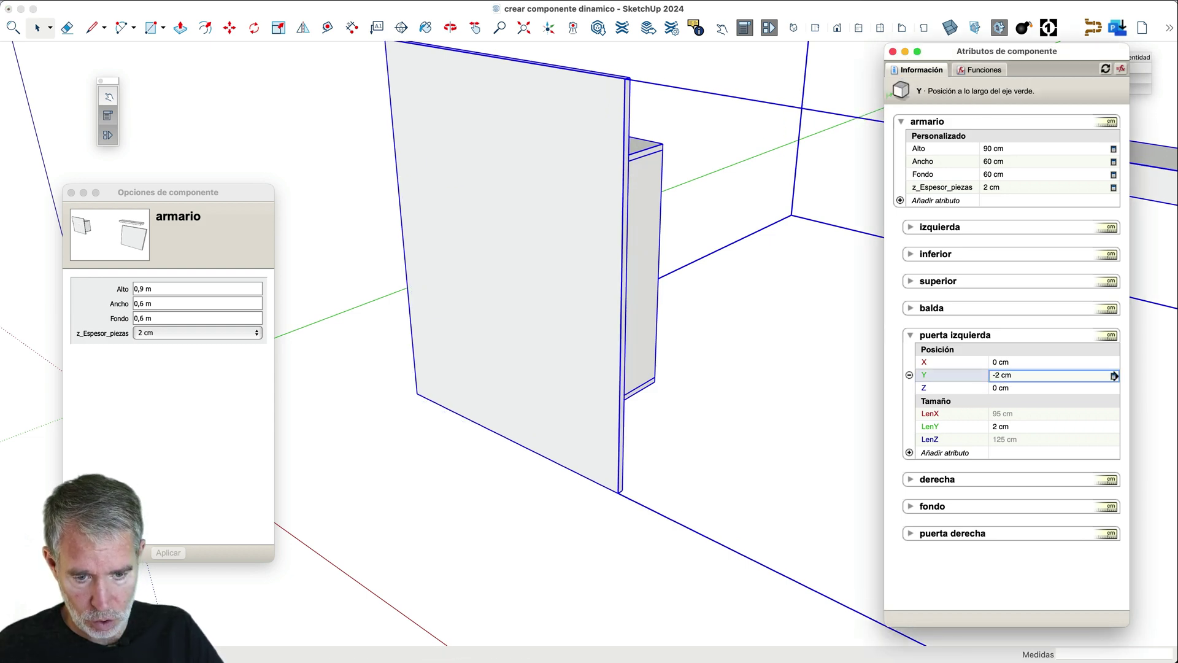
pyautogui.scroll(-5, 669, 451)
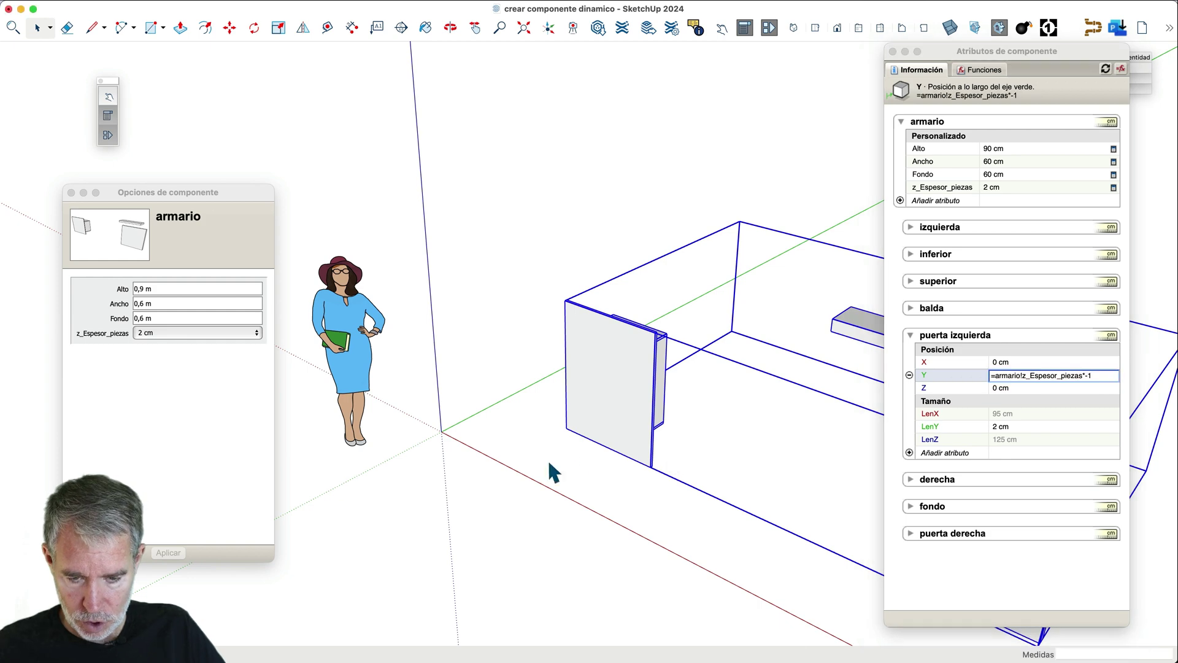
pyautogui.moveTo(628, 450); pyautogui.dragTo(871, 497, button='middle')
pyautogui.scroll(6, 583, 414)
pyautogui.scroll(5, 599, 542)
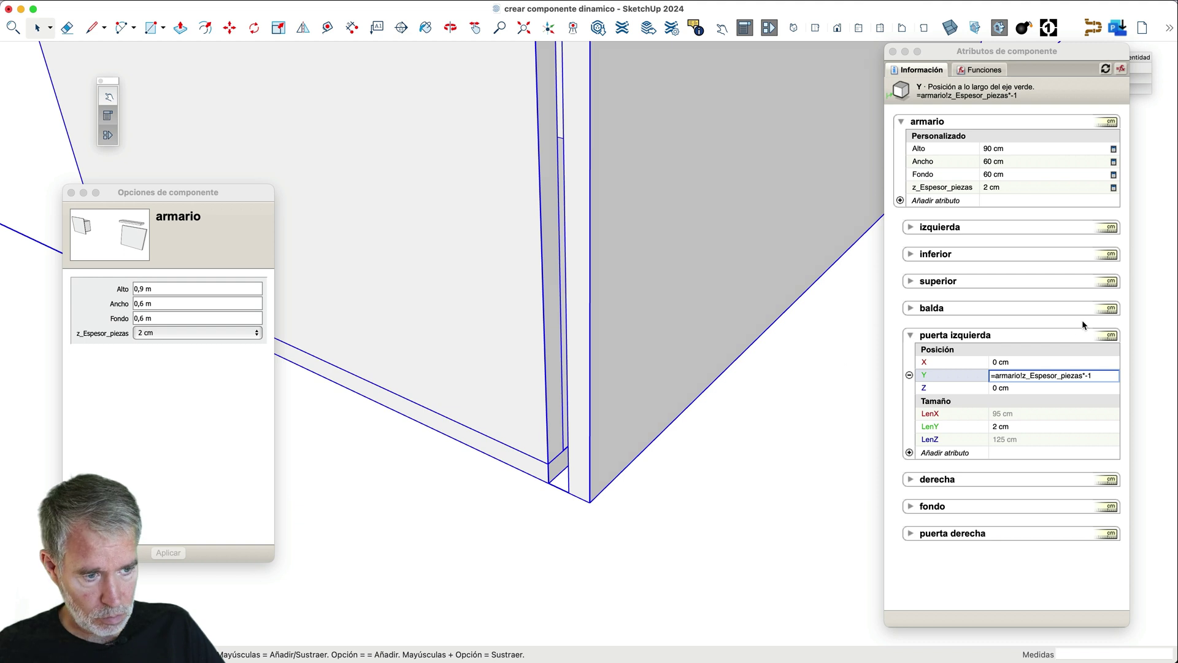
# - Remove the *-1 factor from the Y position formula of puerta izquierda, leaving =armario!z_Espesor_piezas
pyautogui.click(1099, 375)
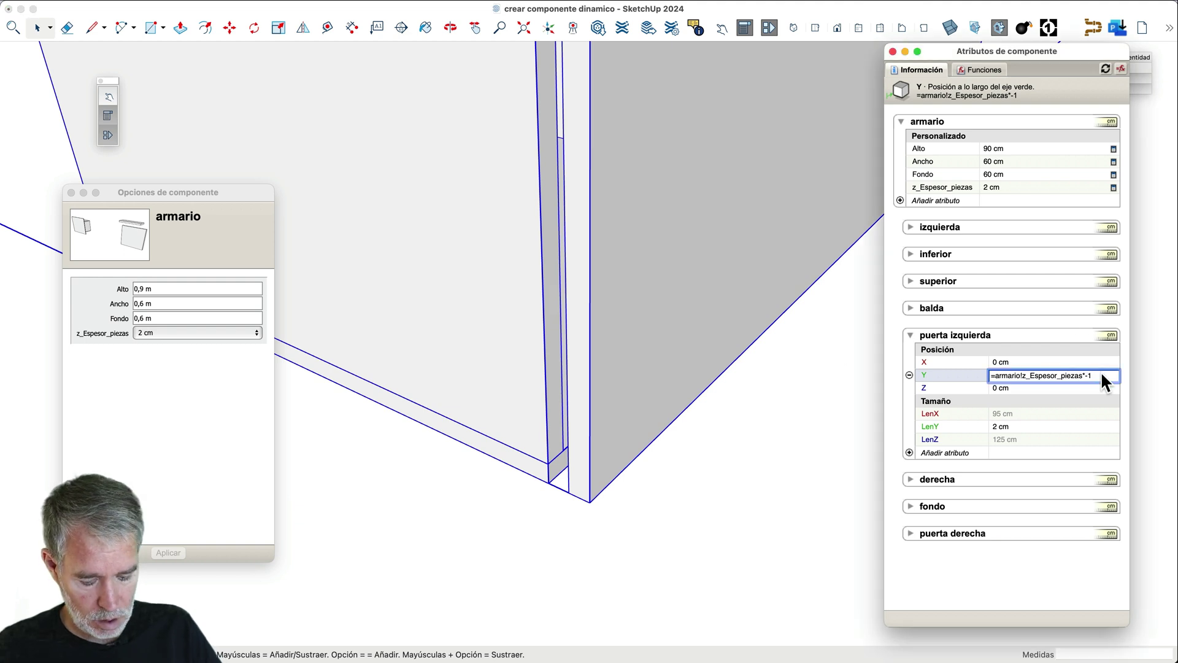
pyautogui.press('BackSpace')
pyautogui.press('BackSpace')
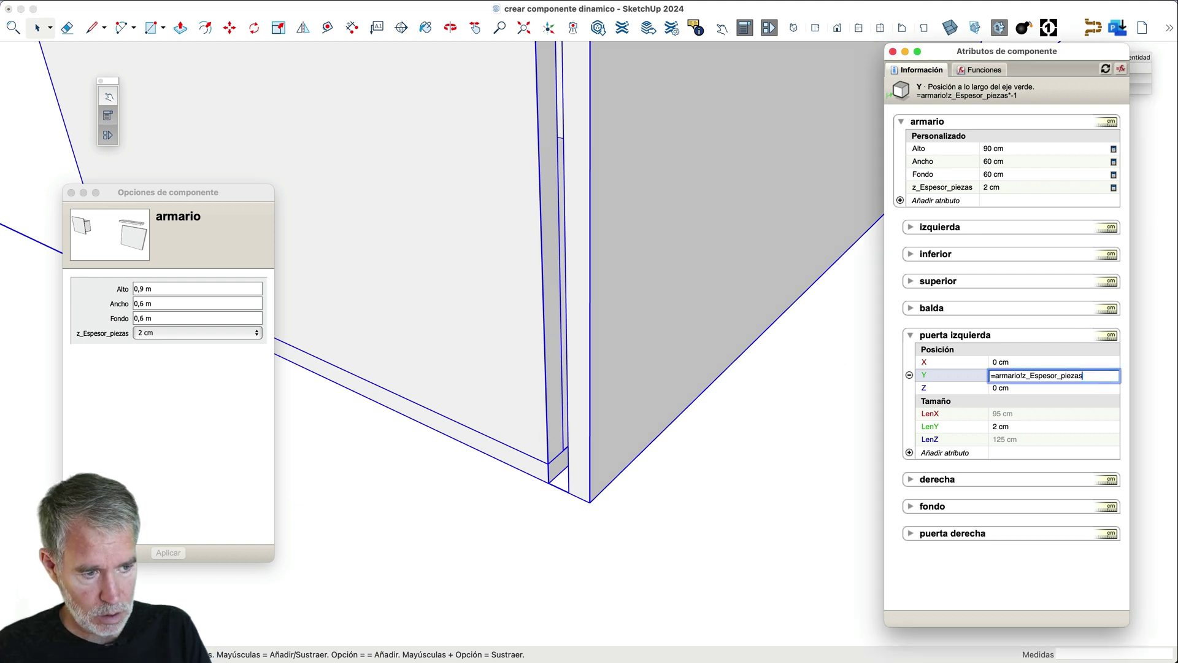
pyautogui.press('Return')
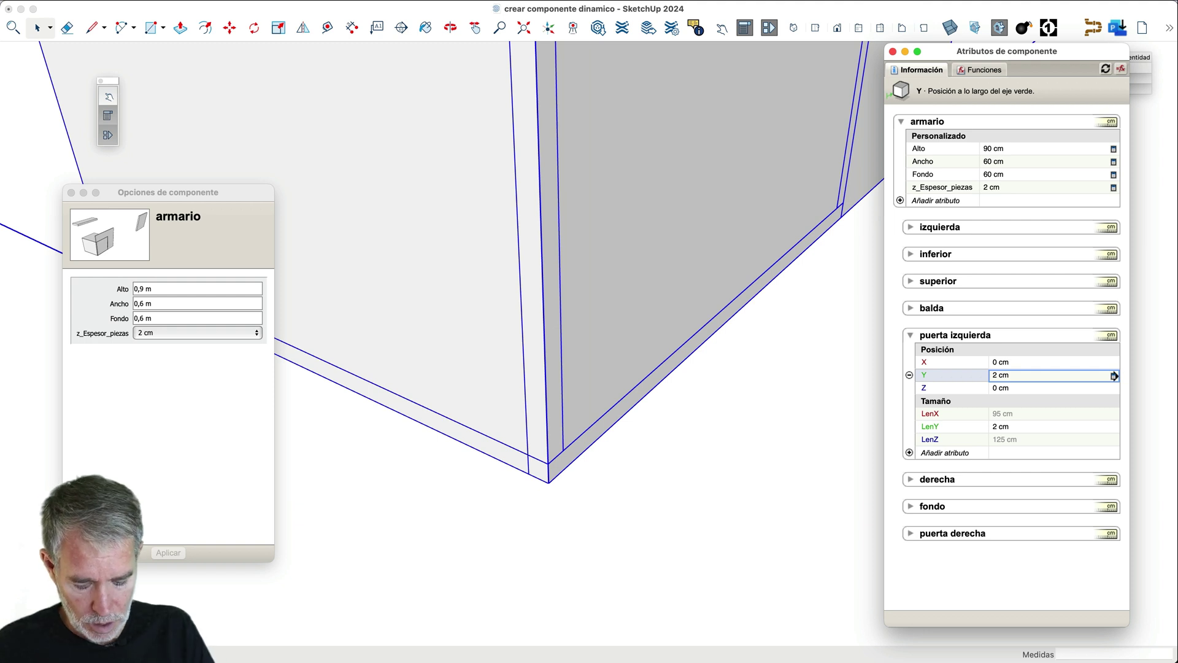
# - Set the Y position of puerta izquierda to =0
pyautogui.click(1114, 376)
pyautogui.write('=')
pyautogui.press('BackSpace')
pyautogui.write('0')
pyautogui.press('Return')
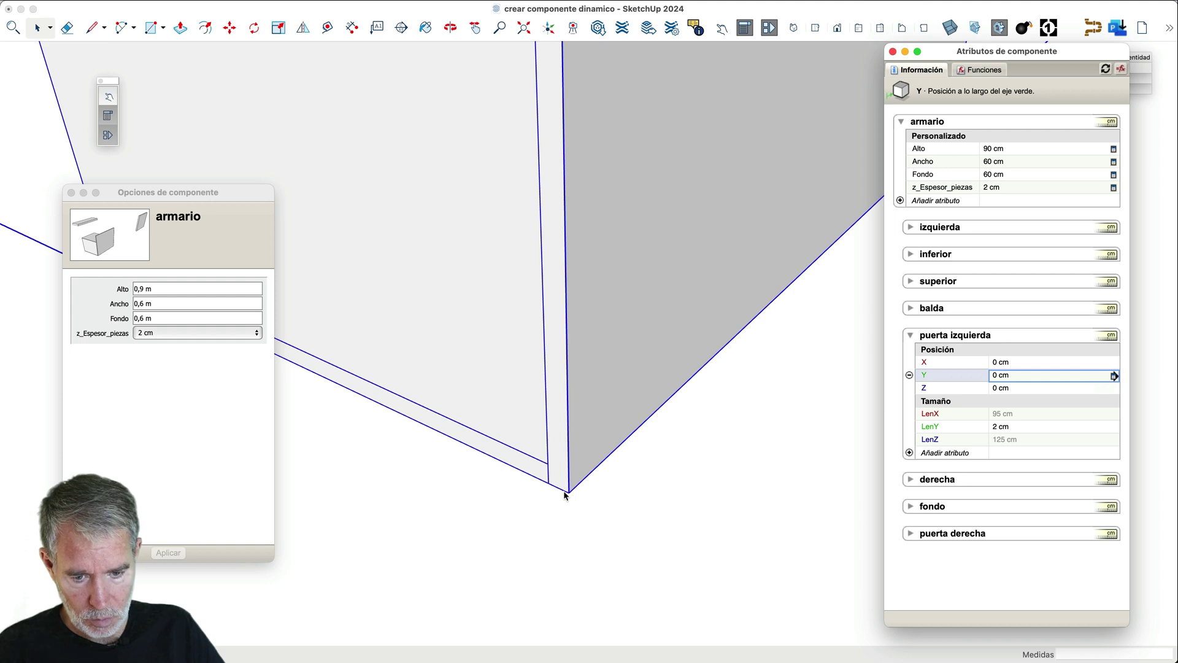
# - Examine from several angles how puerta izquierda fits against the cabinet's front corner
pyautogui.scroll(2, 565, 492)
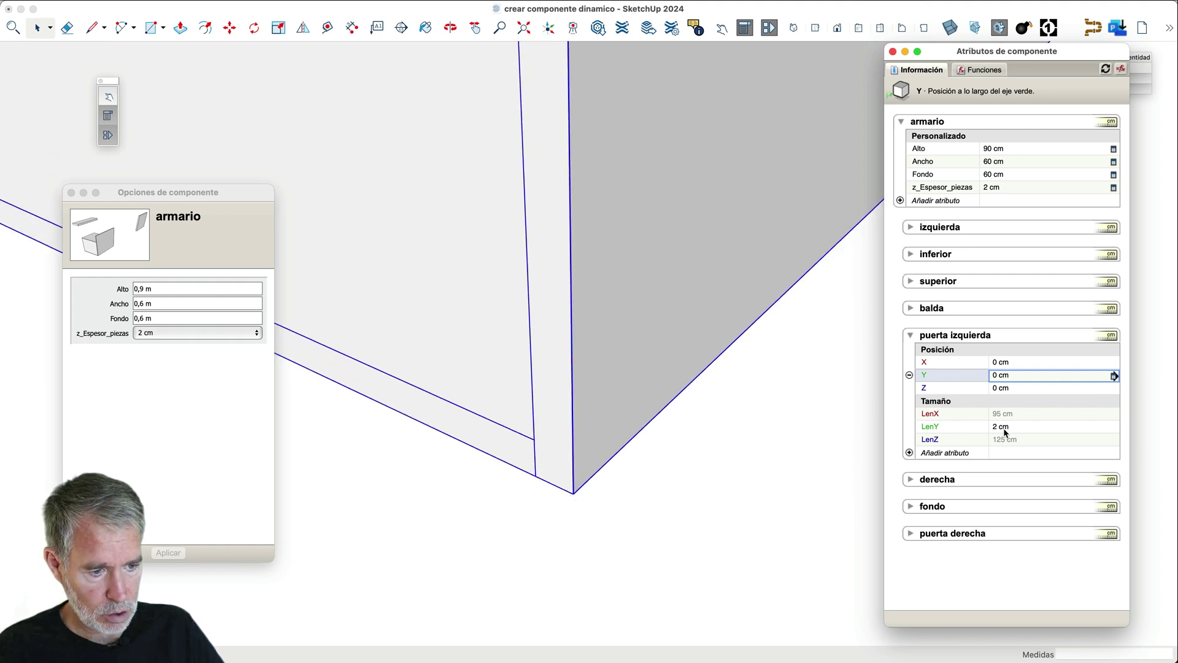
pyautogui.scroll(-2, 707, 460)
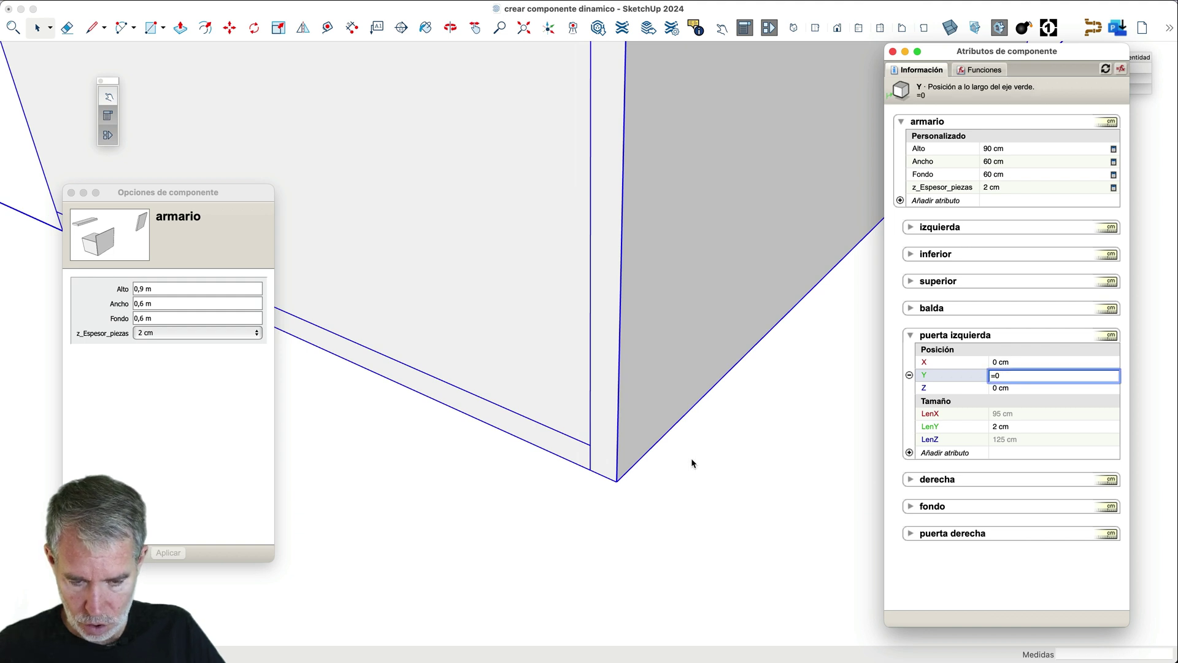
pyautogui.moveTo(559, 451)
pyautogui.mouseDown(button='middle')
pyautogui.moveTo(588, 447)
pyautogui.moveTo(473, 453)
pyautogui.moveTo(429, 437)
pyautogui.moveTo(282, 466)
pyautogui.moveTo(554, 433)
pyautogui.moveTo(463, 447)
pyautogui.moveTo(634, 460)
pyautogui.moveTo(553, 466)
pyautogui.mouseUp(button='middle')
pyautogui.scroll(-4, 526, 474)
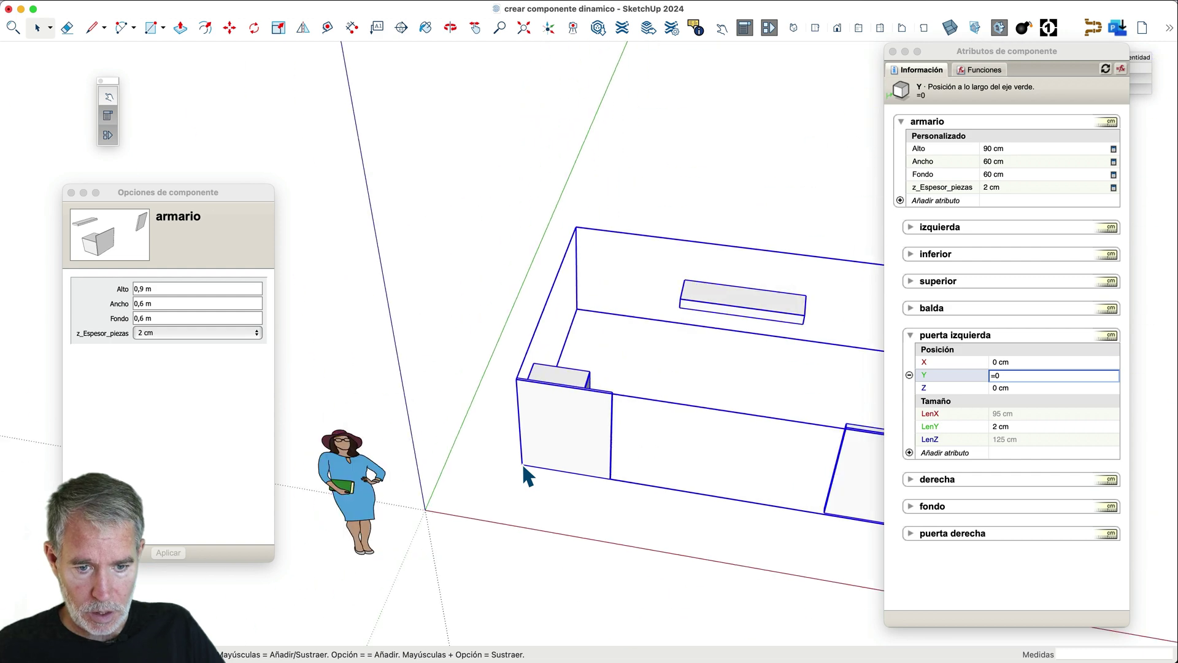
pyautogui.moveTo(606, 434); pyautogui.dragTo(515, 499, button='middle')
pyautogui.scroll(5, 561, 402)
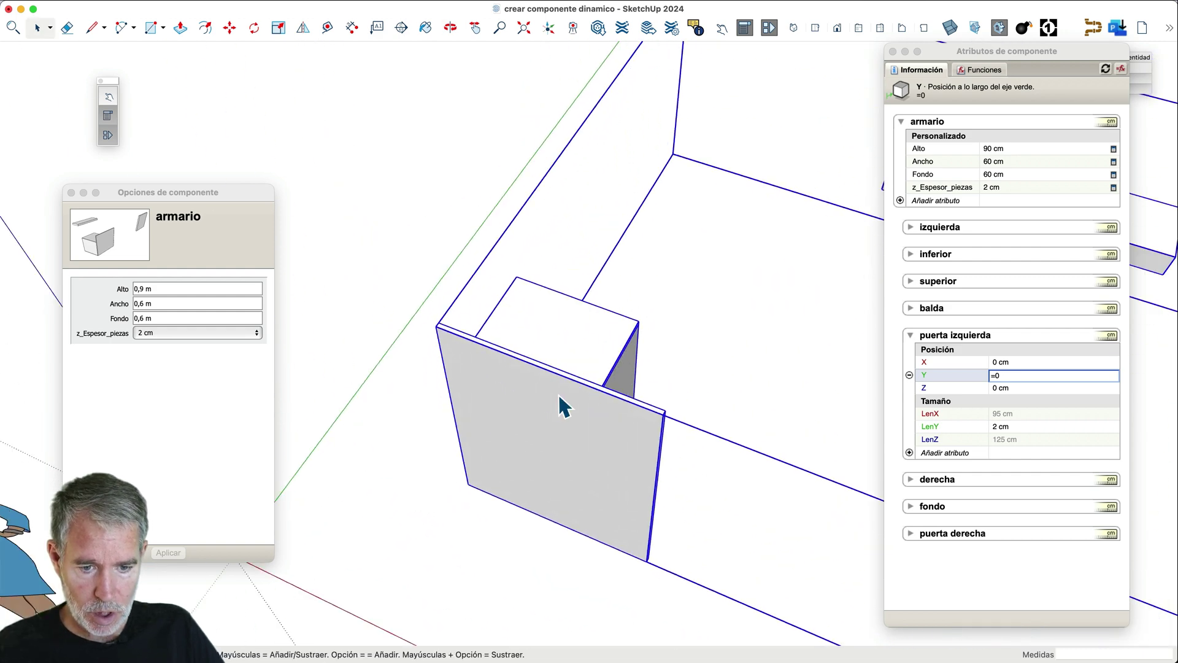
pyautogui.moveTo(563, 406); pyautogui.dragTo(598, 301, button='middle')
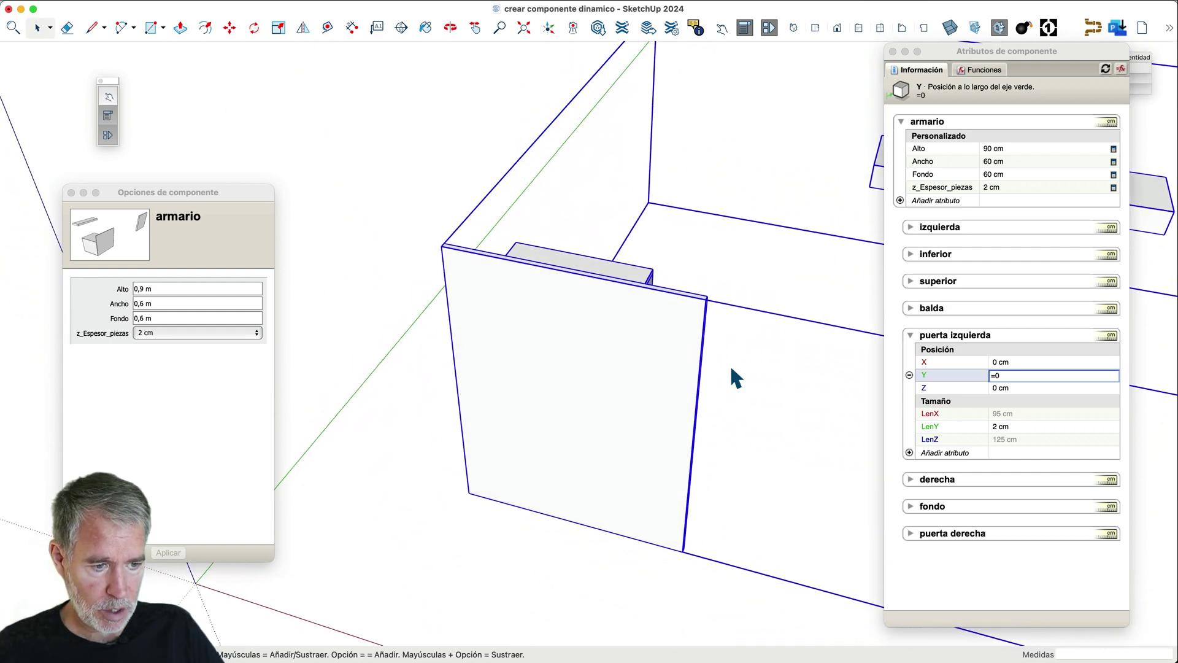
pyautogui.click(1016, 415)
pyautogui.click(1017, 415)
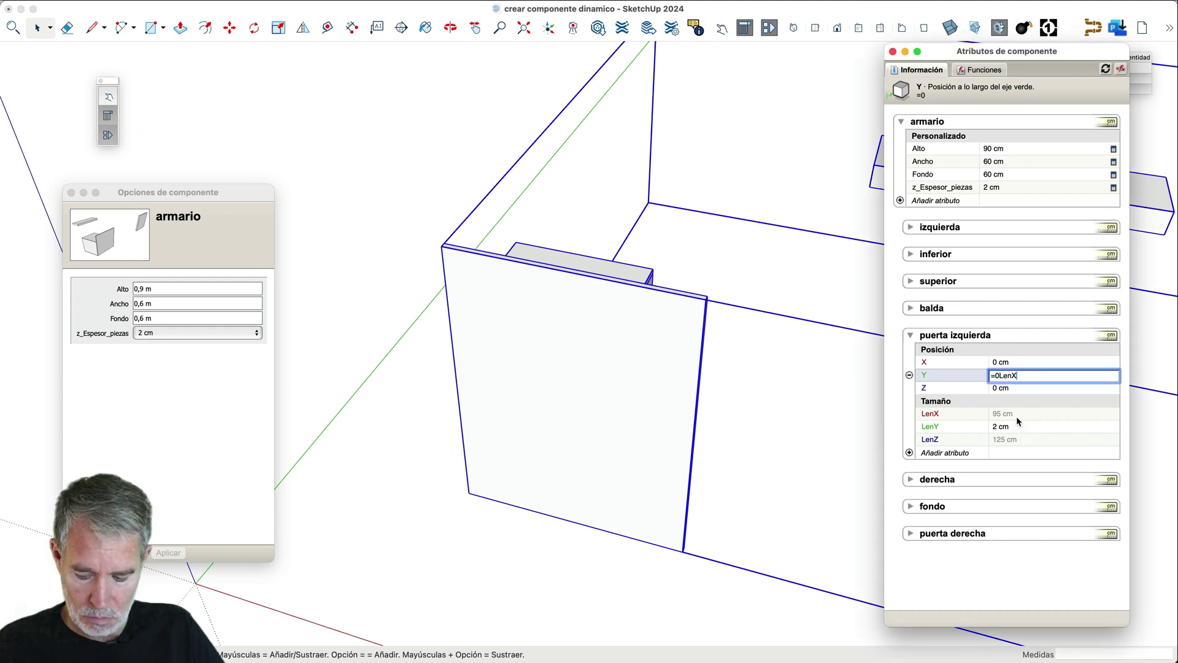
pyautogui.press('Return')
# - Set the LenX size of puerta izquierda to =armario!Ancho/2
pyautogui.click(1013, 414)
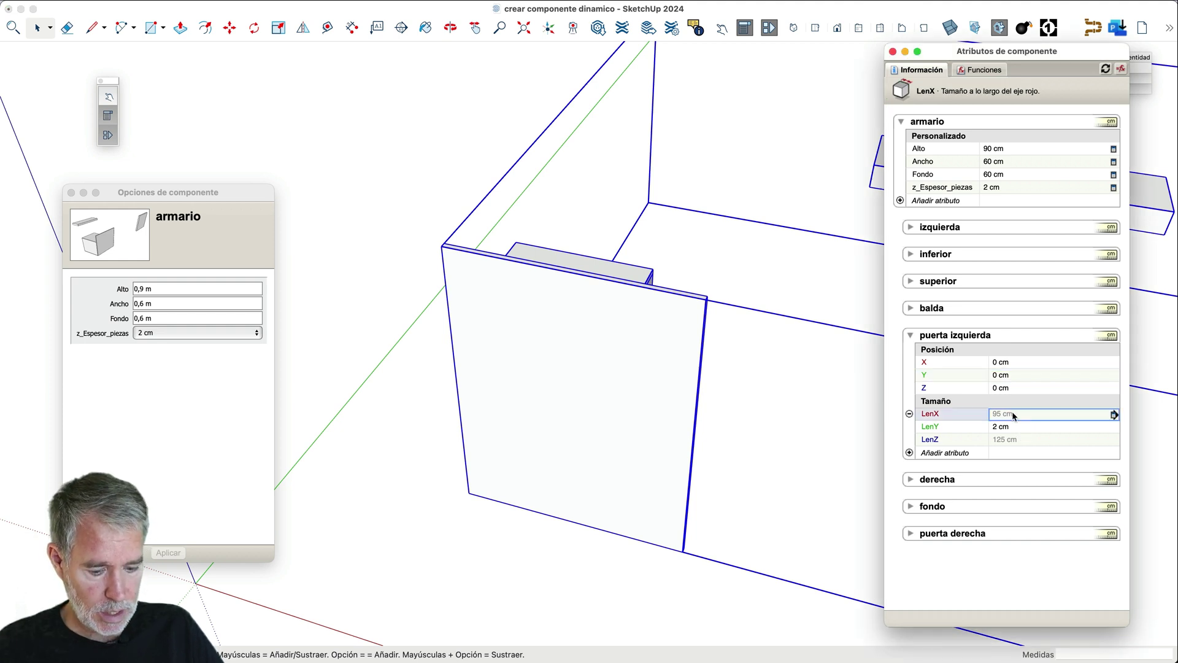
pyautogui.write('=')
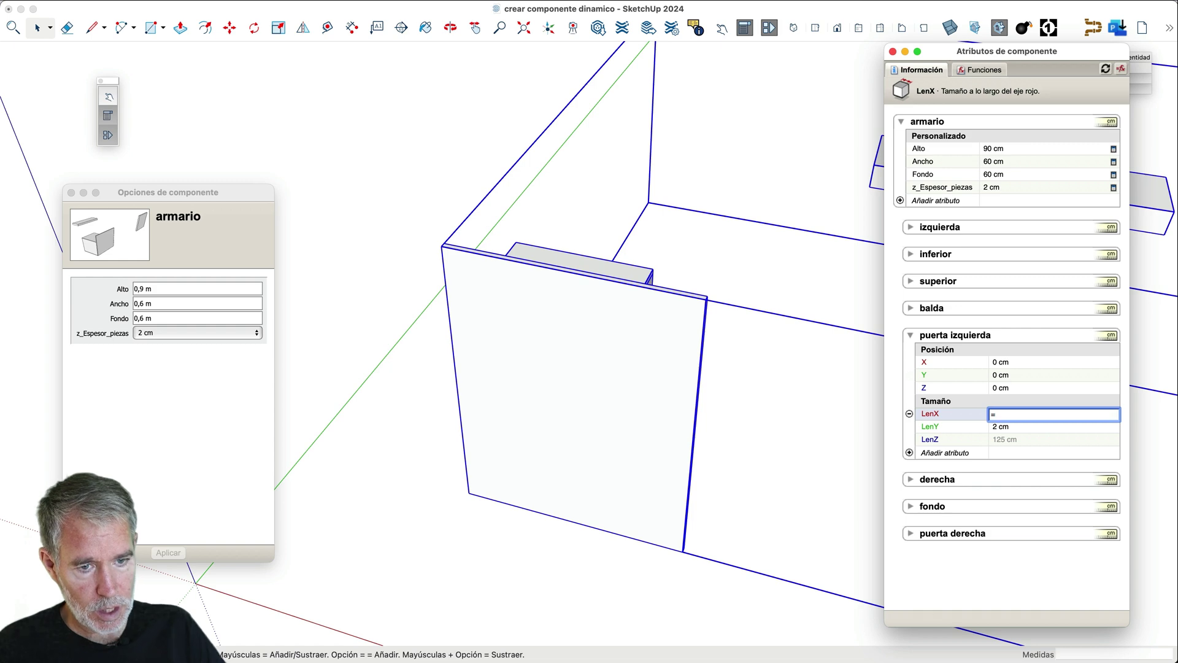
pyautogui.click(1020, 164)
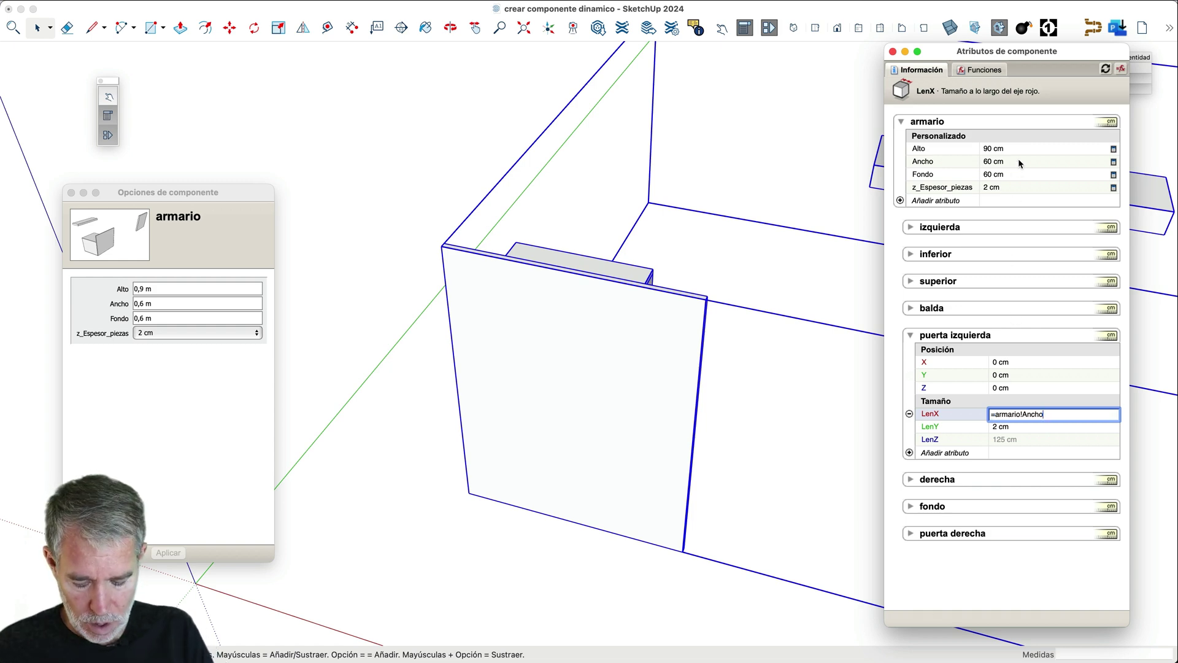
pyautogui.write('/2')
pyautogui.press('Return')
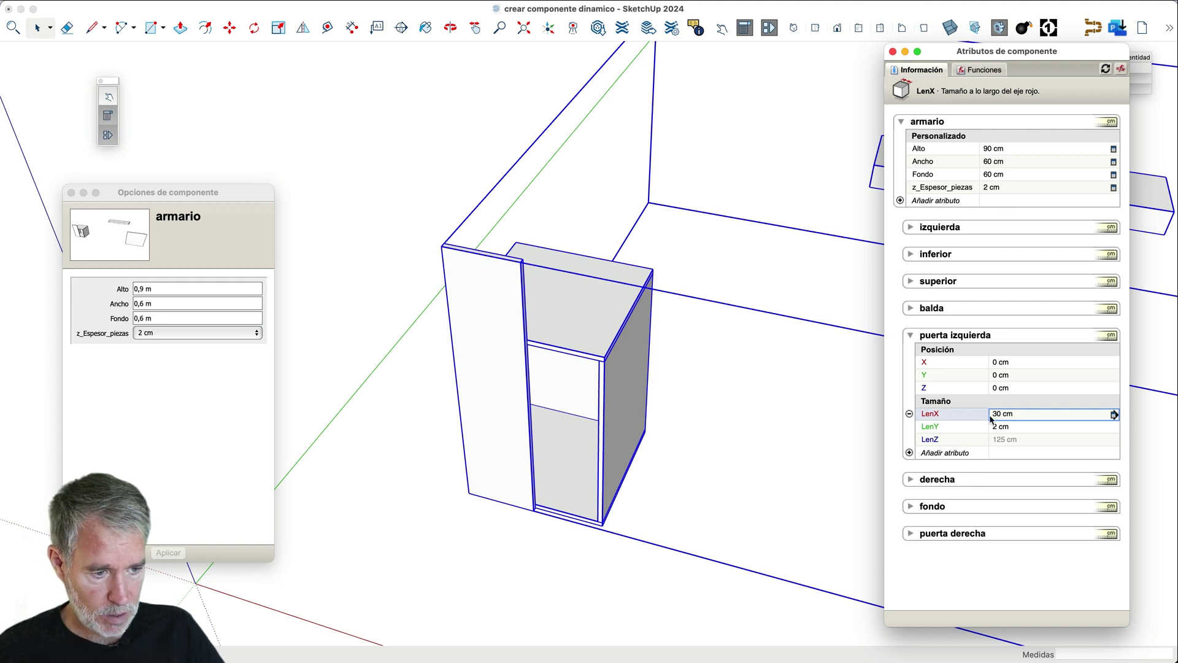
# - Set the LenZ size of puerta izquierda to =armario!Alto
pyautogui.click(1005, 439)
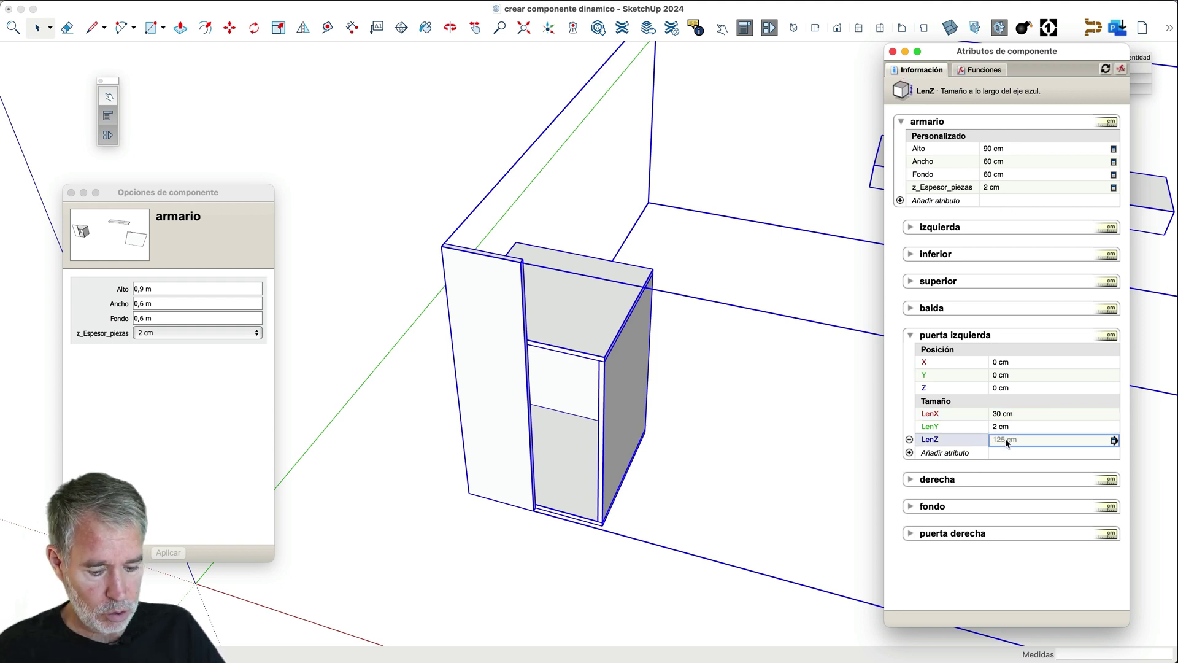
pyautogui.write('=')
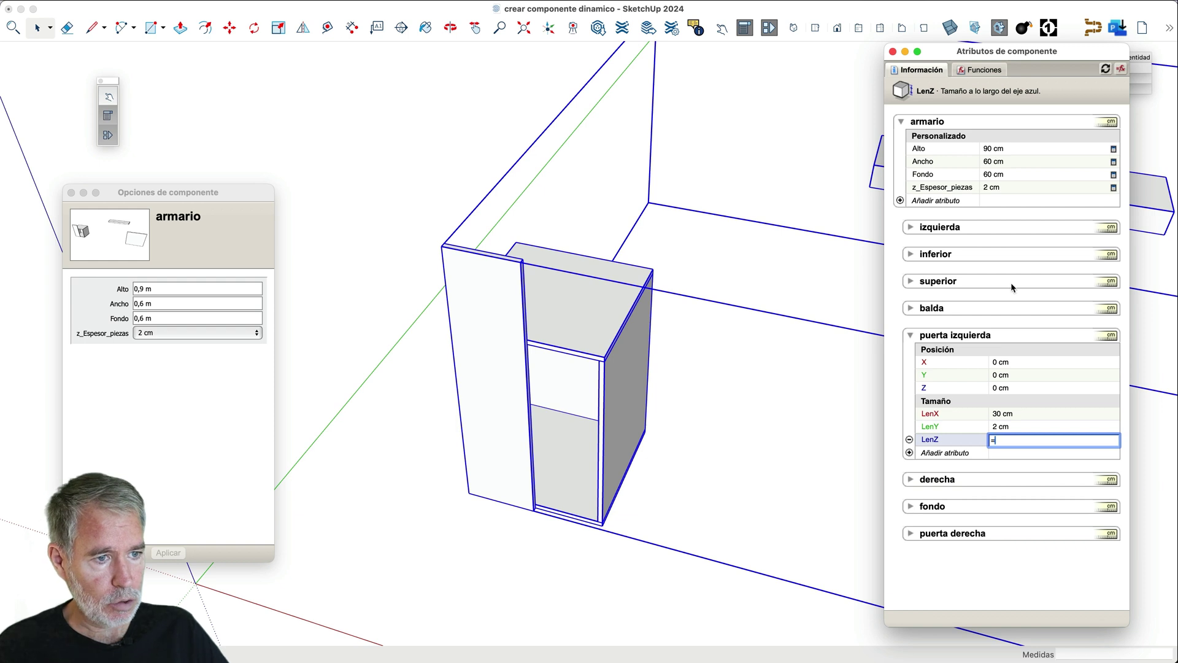
pyautogui.click(1016, 149)
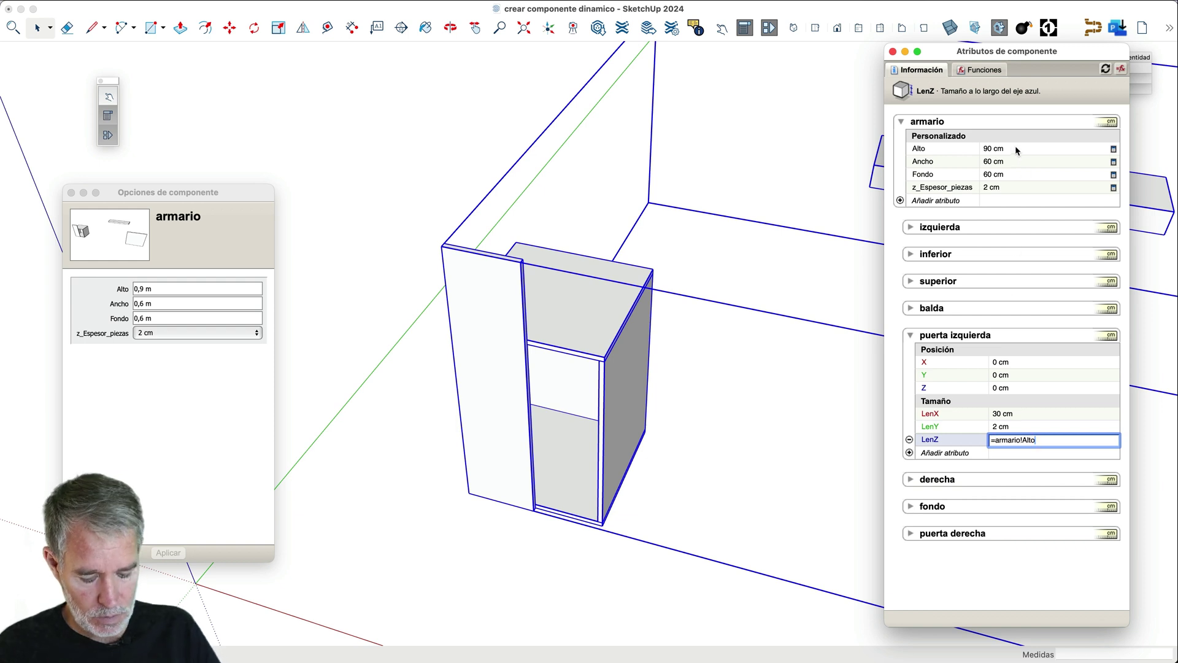
pyautogui.press('Return')
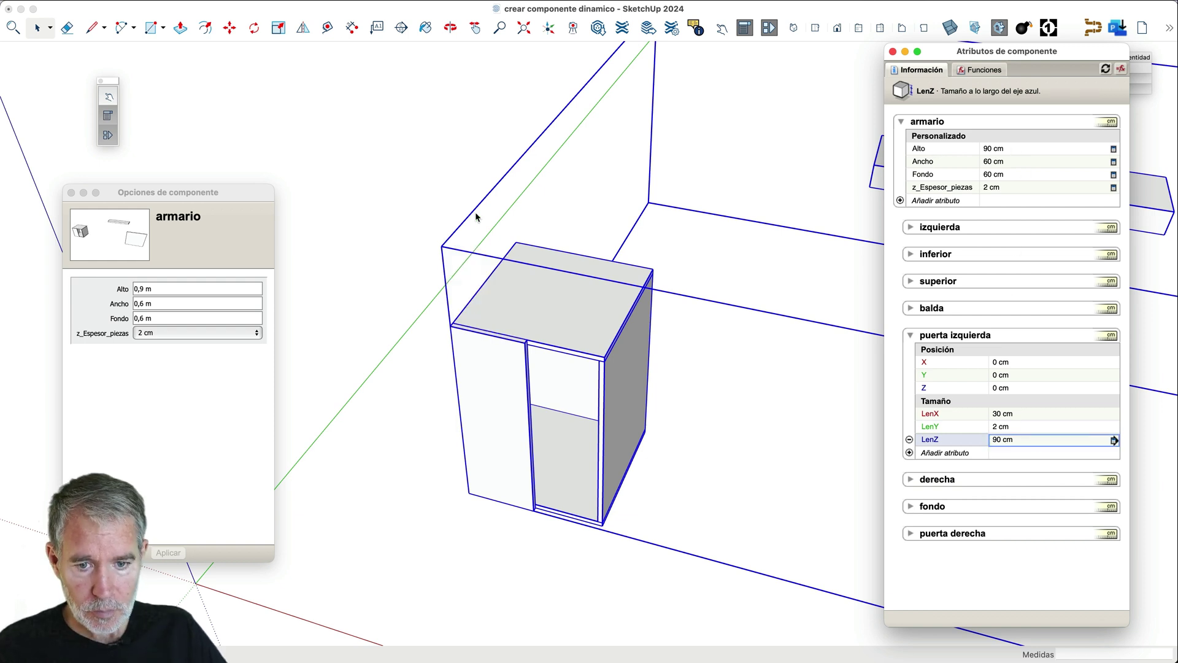
# - Dimension the cabinet's overall depth along its upper side edge, door included, and its height along the door's outer front edge
pyautogui.click(351, 28)
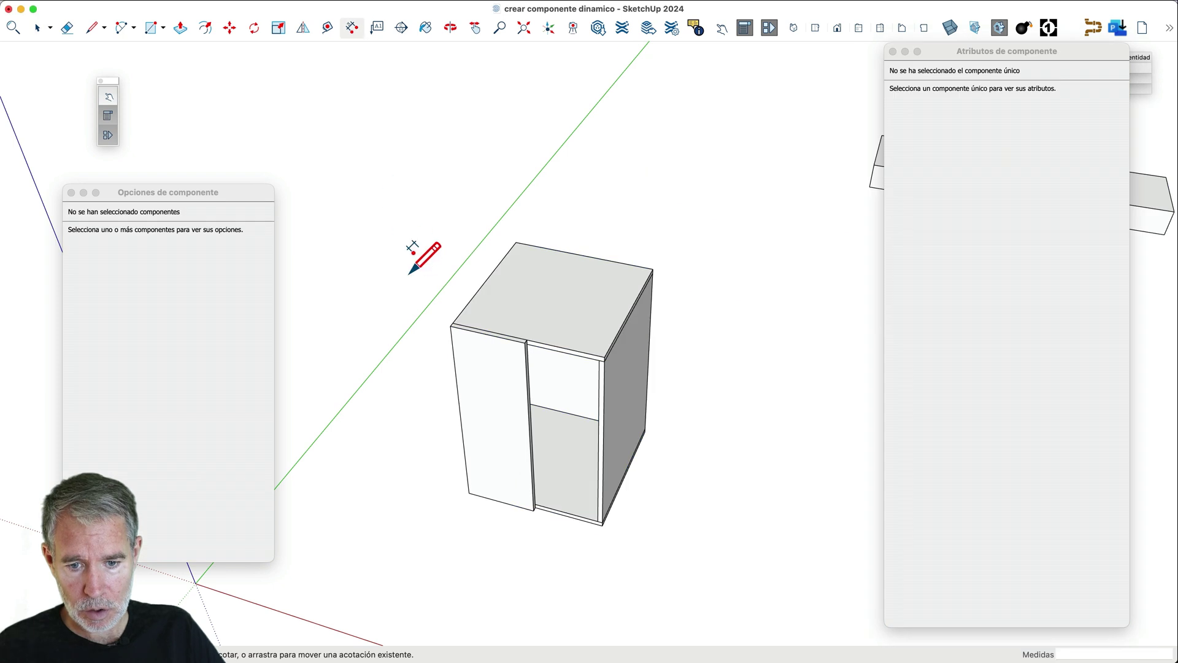
pyautogui.click(451, 326)
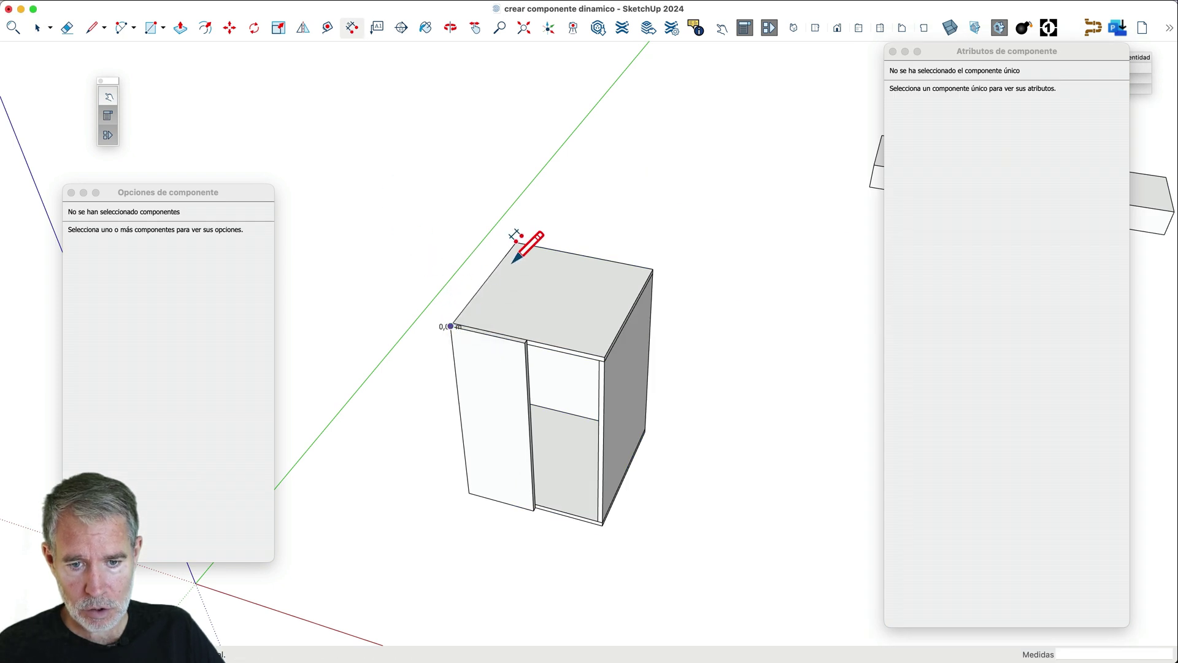
pyautogui.click(516, 243)
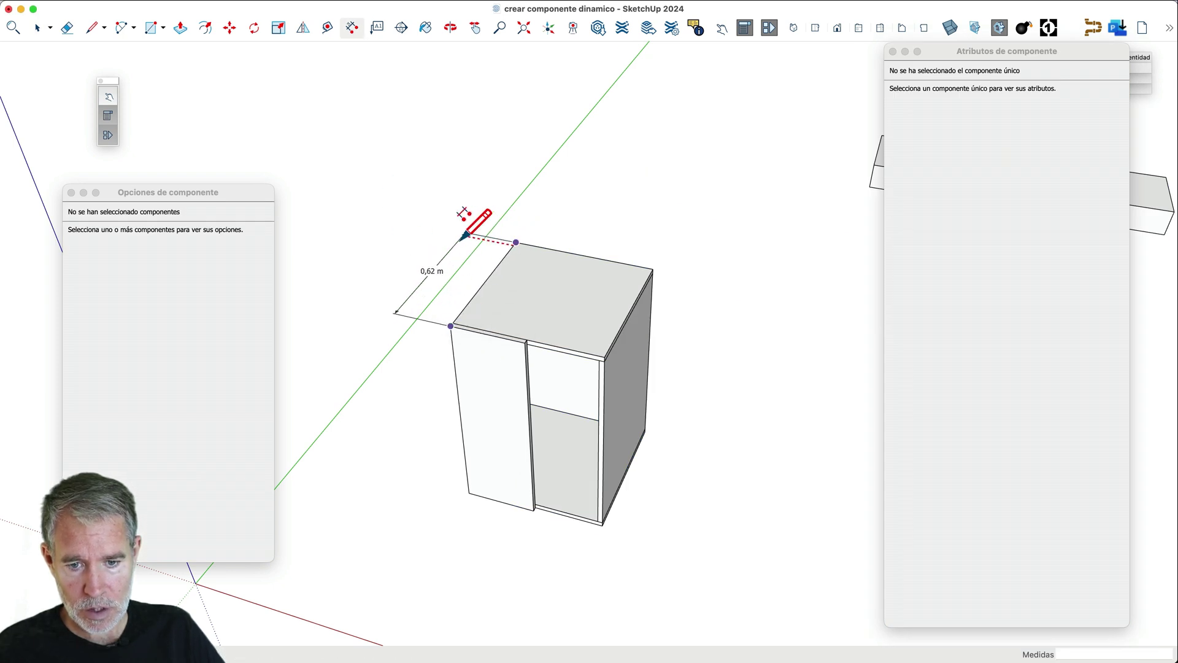
pyautogui.click(472, 228)
pyautogui.click(451, 326)
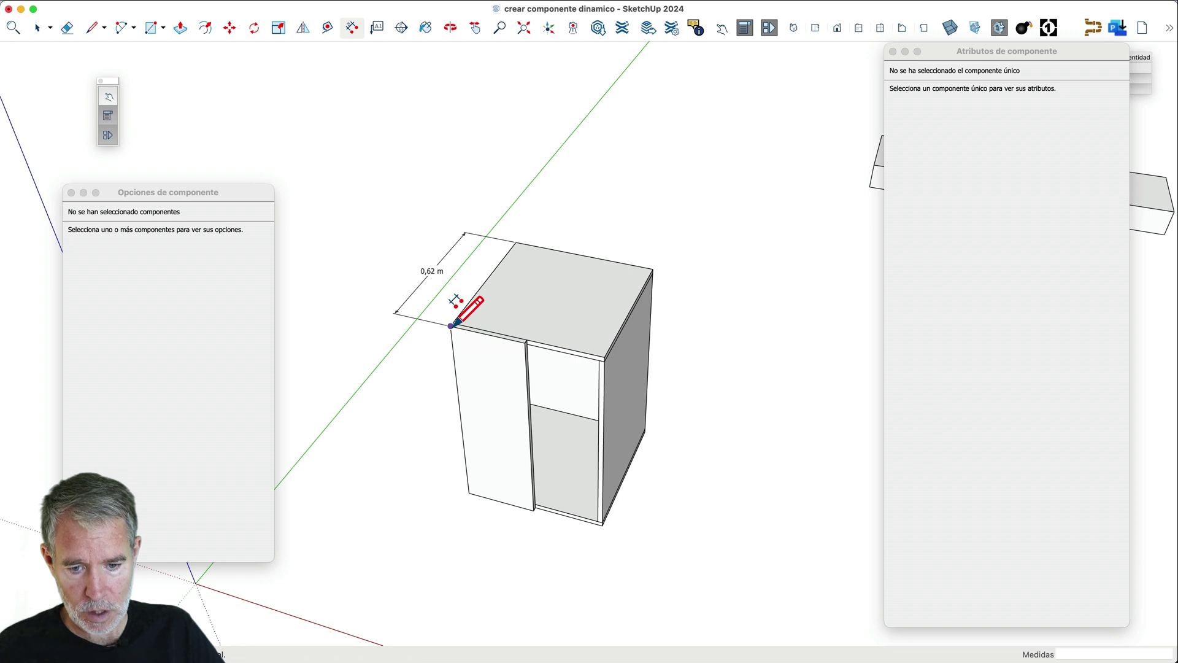
pyautogui.click(469, 493)
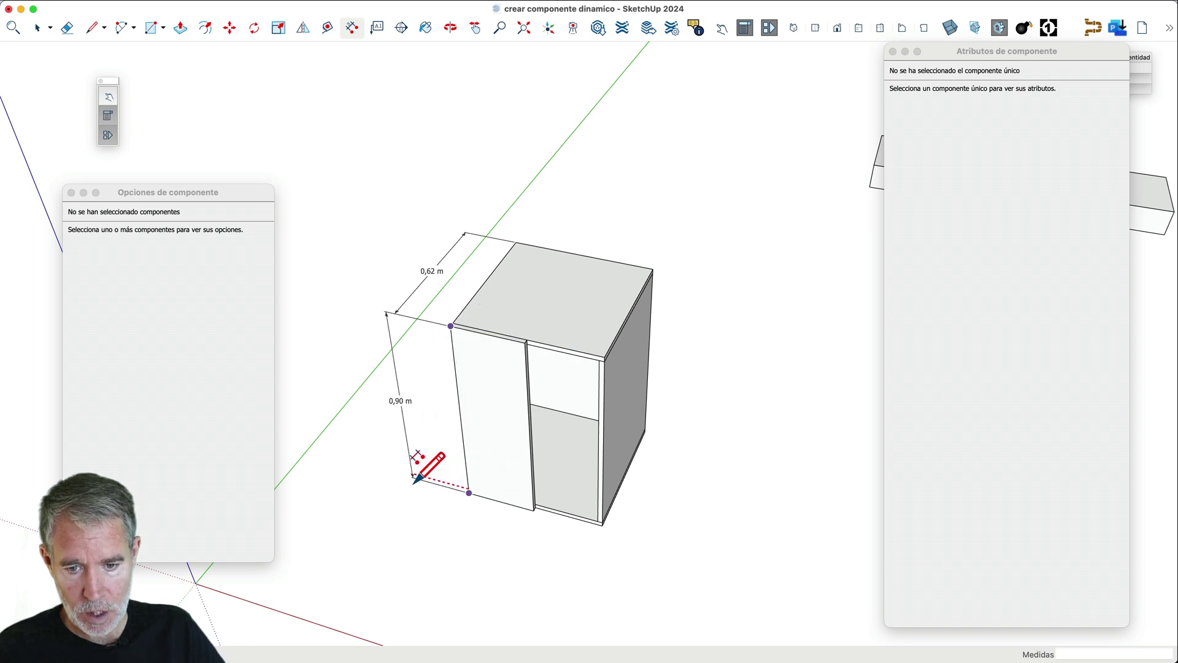
pyautogui.click(420, 482)
pyautogui.press('space')
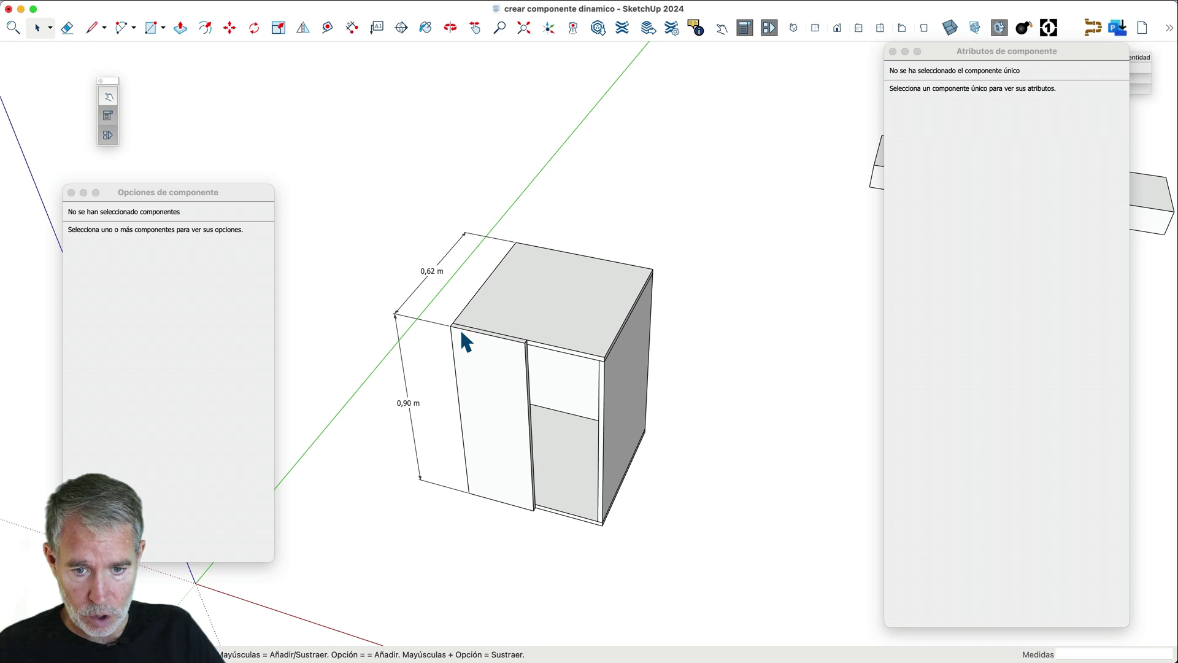
# - Select the armario component and set the LenY size of inferior to =armario!Fondo-armario!z_Espesor_piezas
pyautogui.scroll(5, 461, 326)
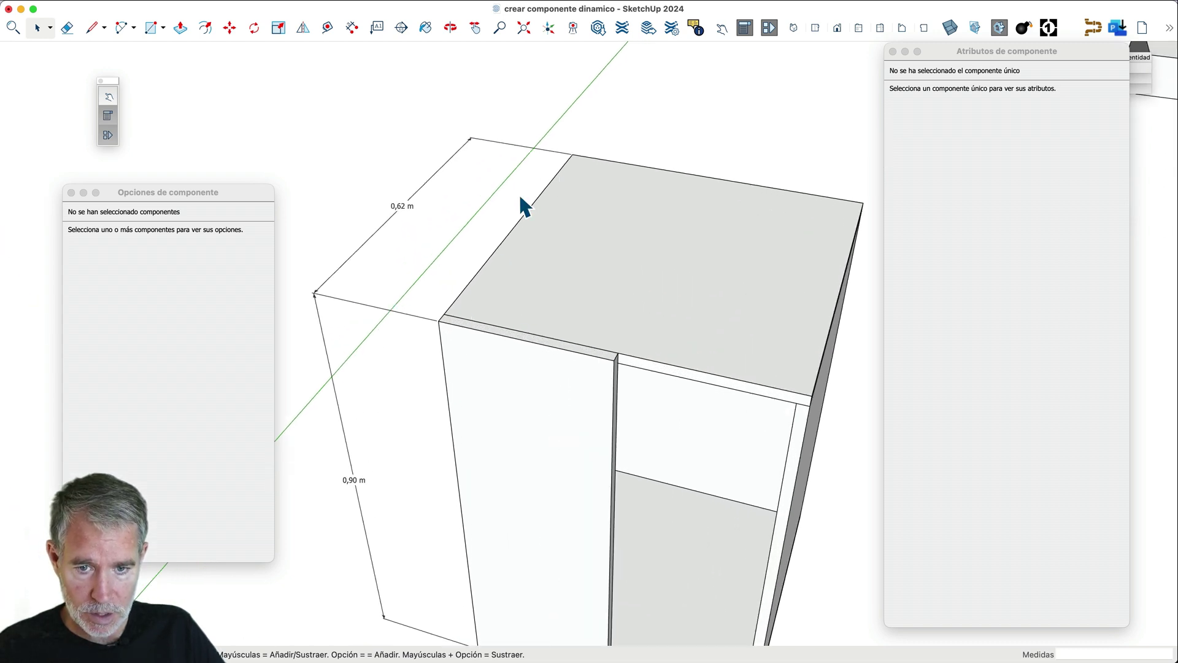
pyautogui.scroll(-2, 522, 207)
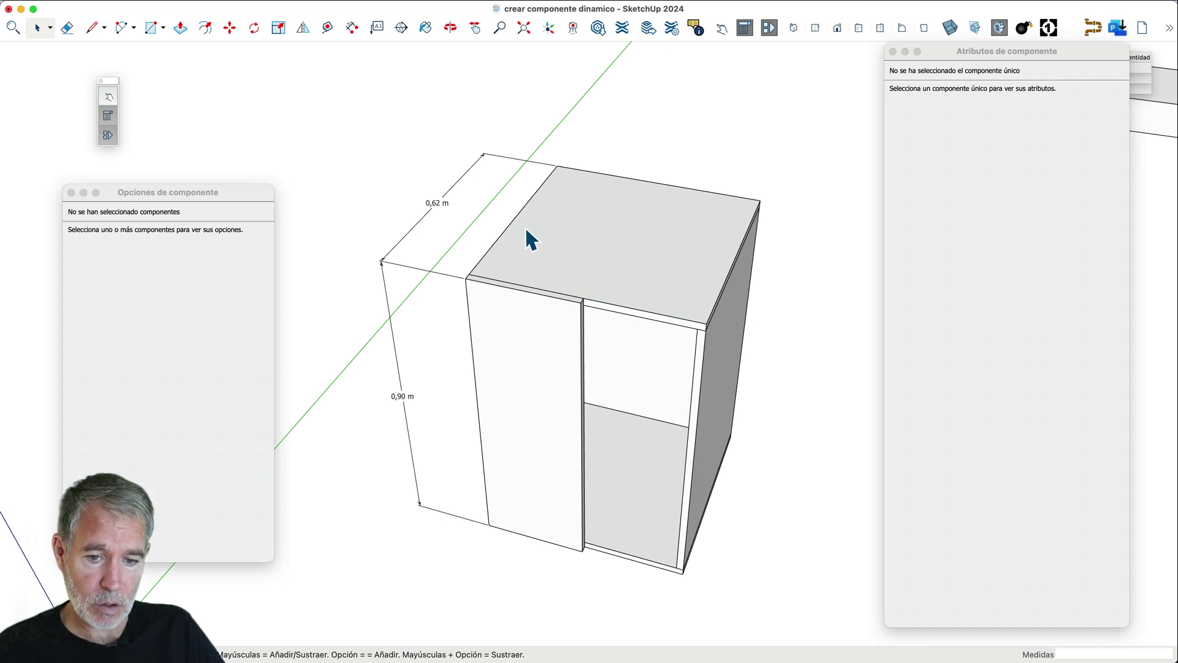
pyautogui.scroll(-2, 471, 304)
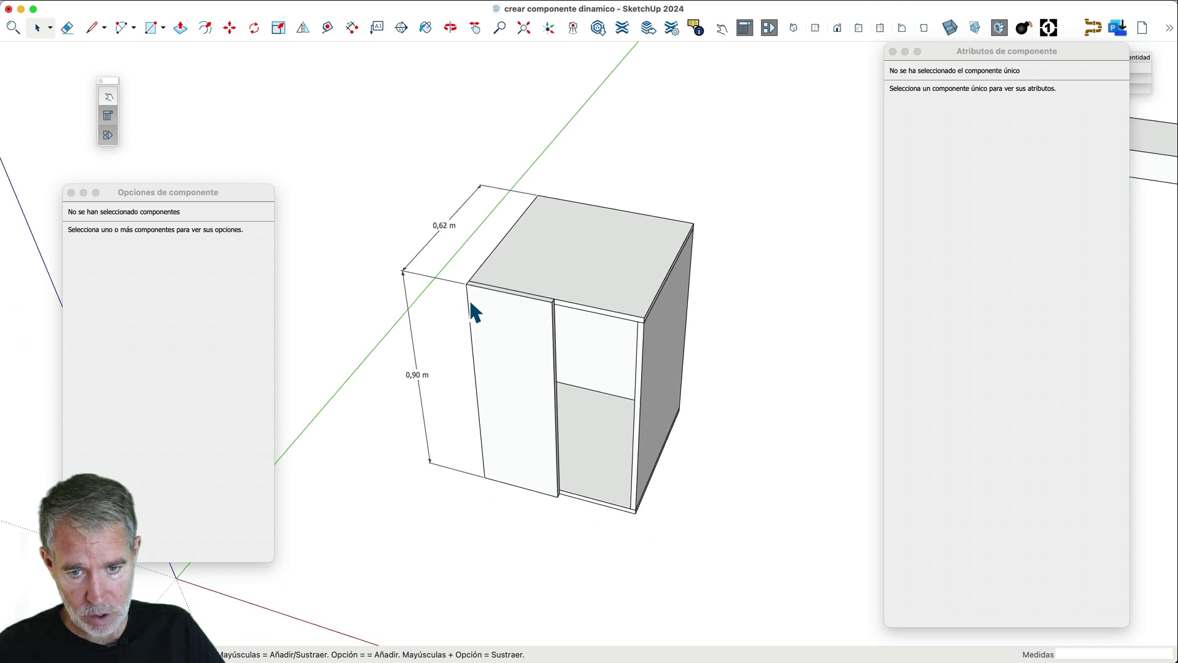
pyautogui.click(663, 289)
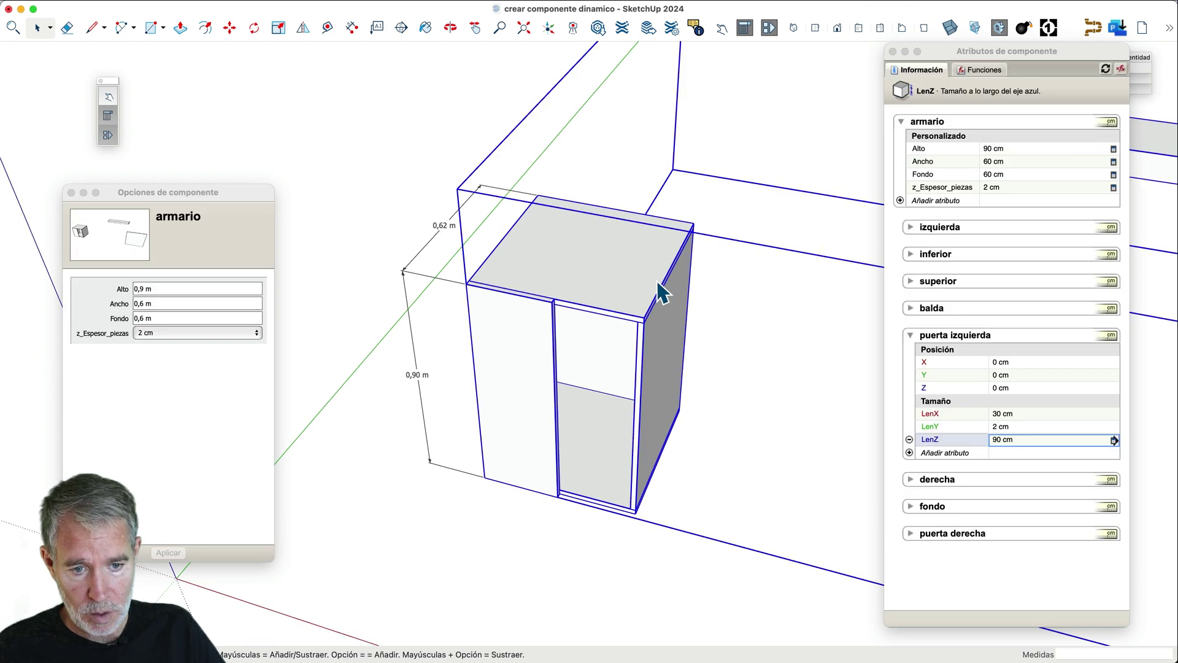
pyautogui.click(913, 255)
pyautogui.click(911, 254)
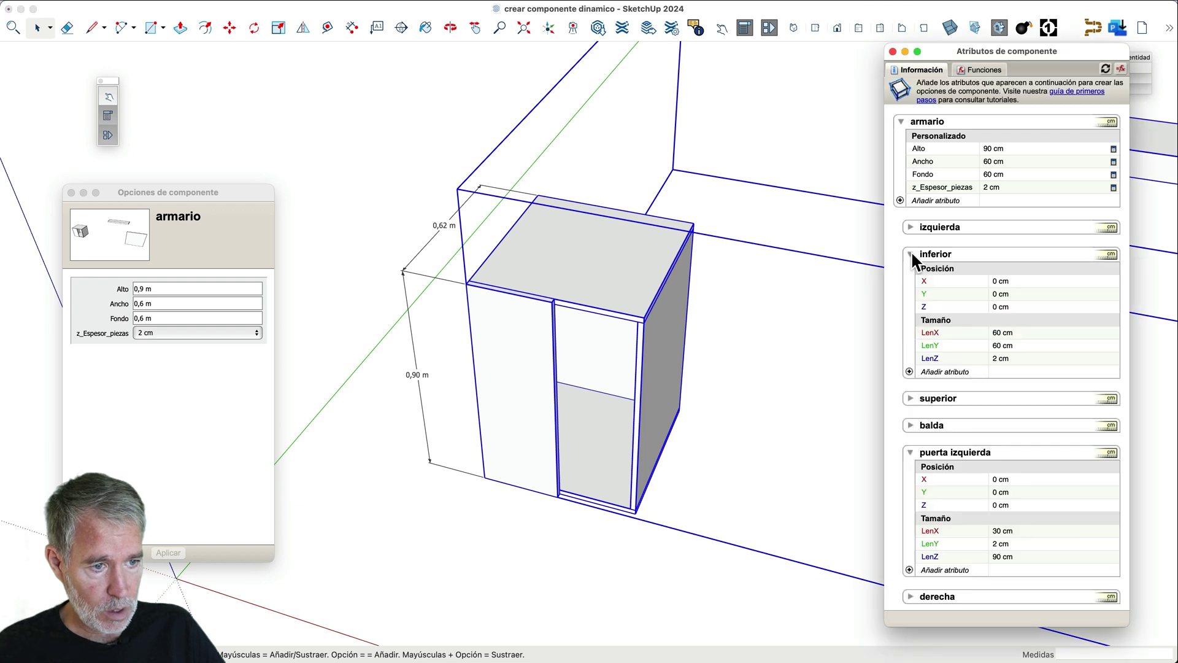
pyautogui.click(1017, 345)
pyautogui.write('=armario!Fondo')
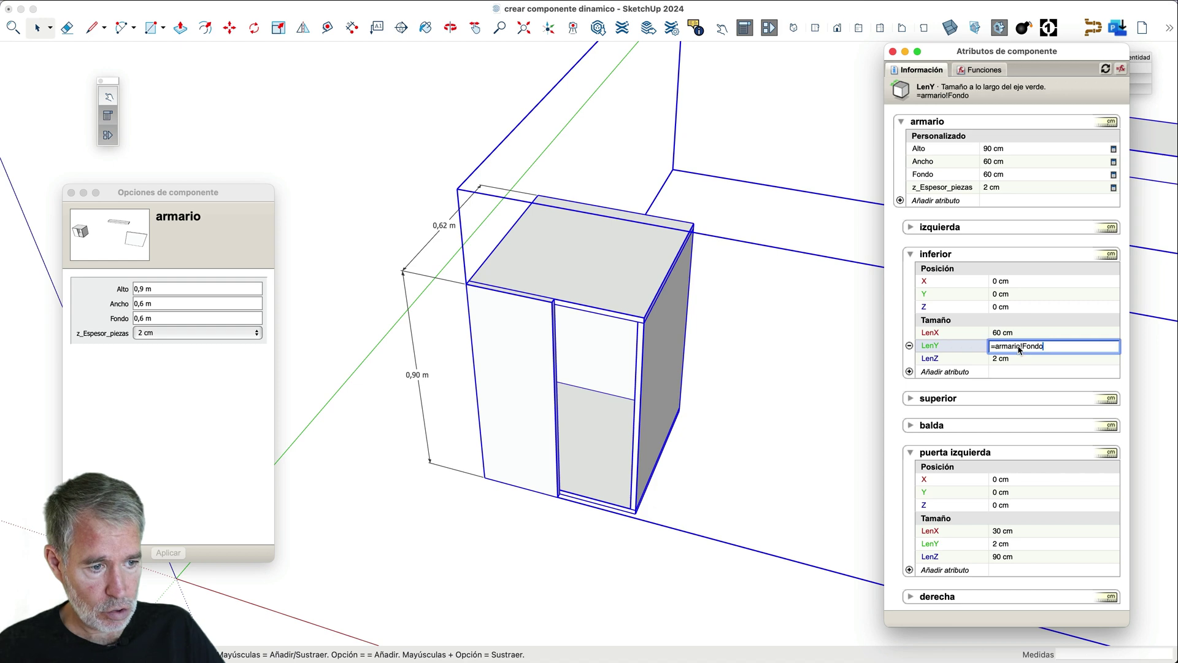
pyautogui.write('-')
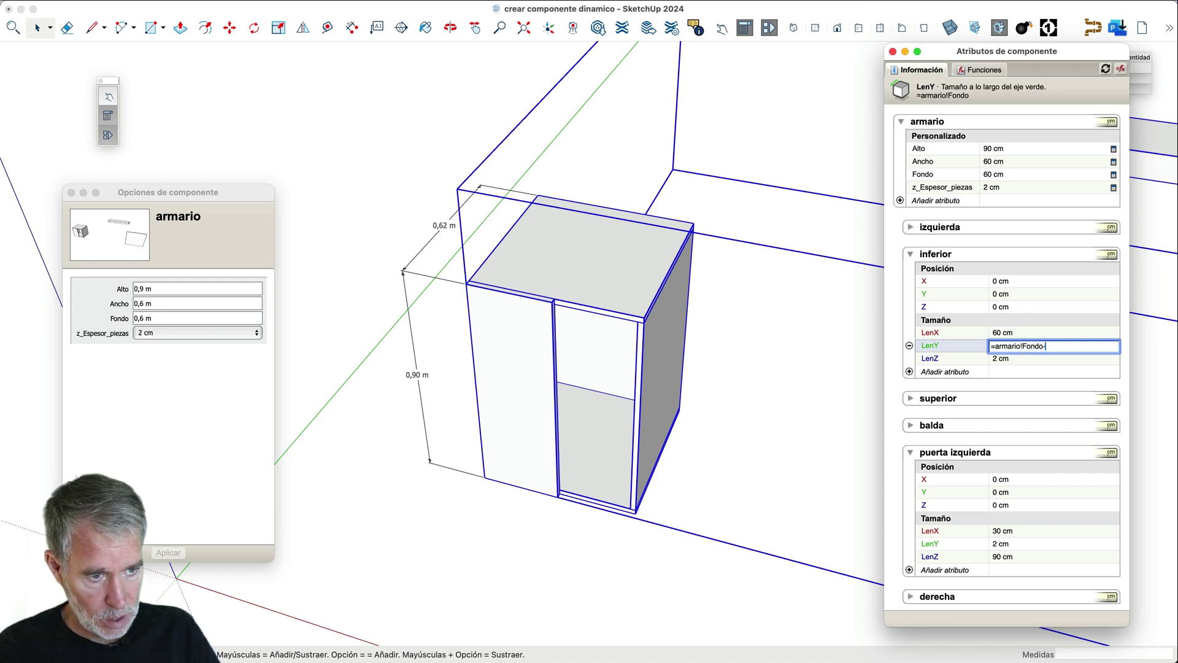
pyautogui.click(1010, 186)
pyautogui.press('Return')
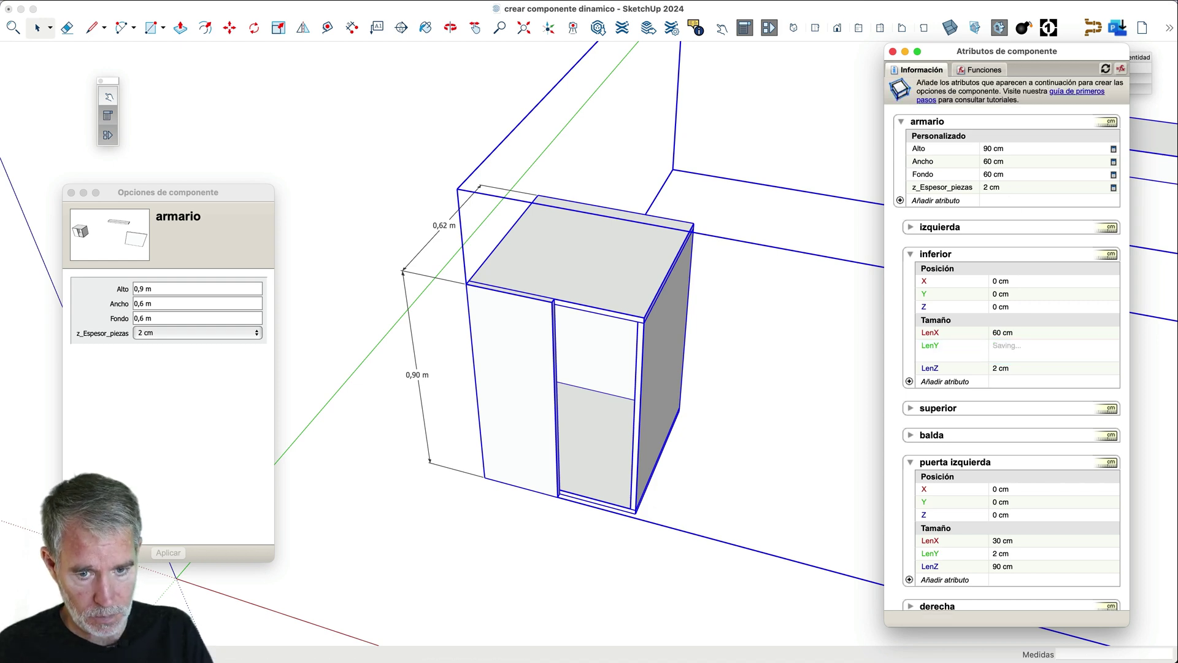
# - Set the LenY size of superior to =armario!Fondo-armario!z_Espesor_piezas
pyautogui.click(911, 254)
pyautogui.click(911, 281)
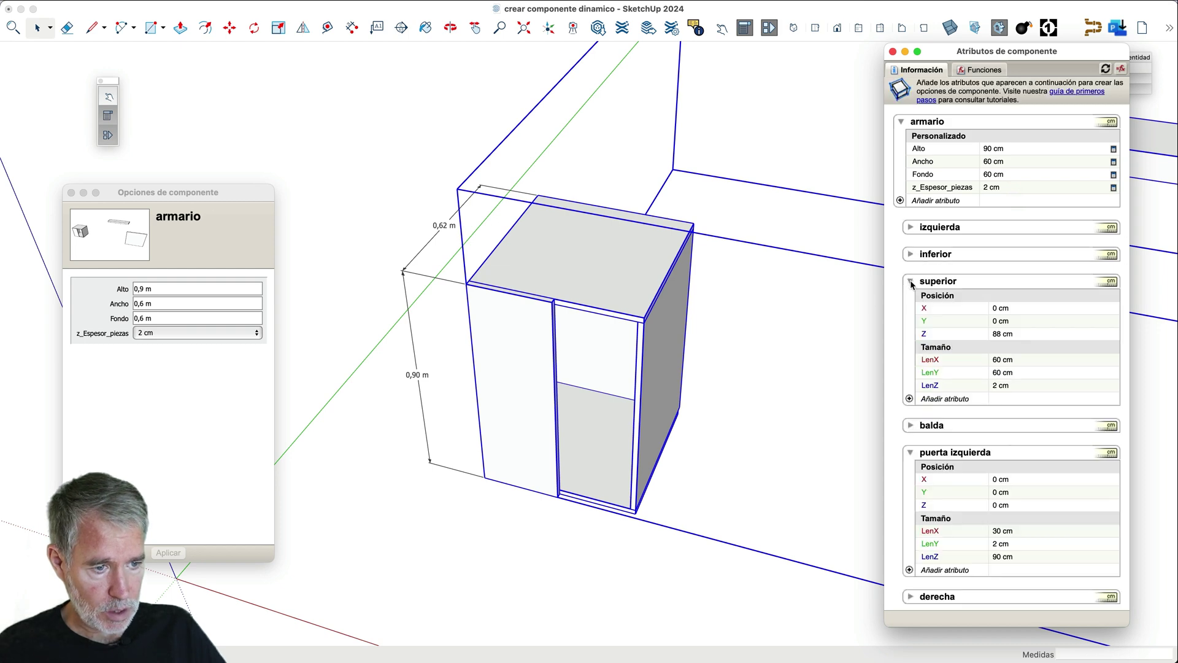
pyautogui.click(1033, 372)
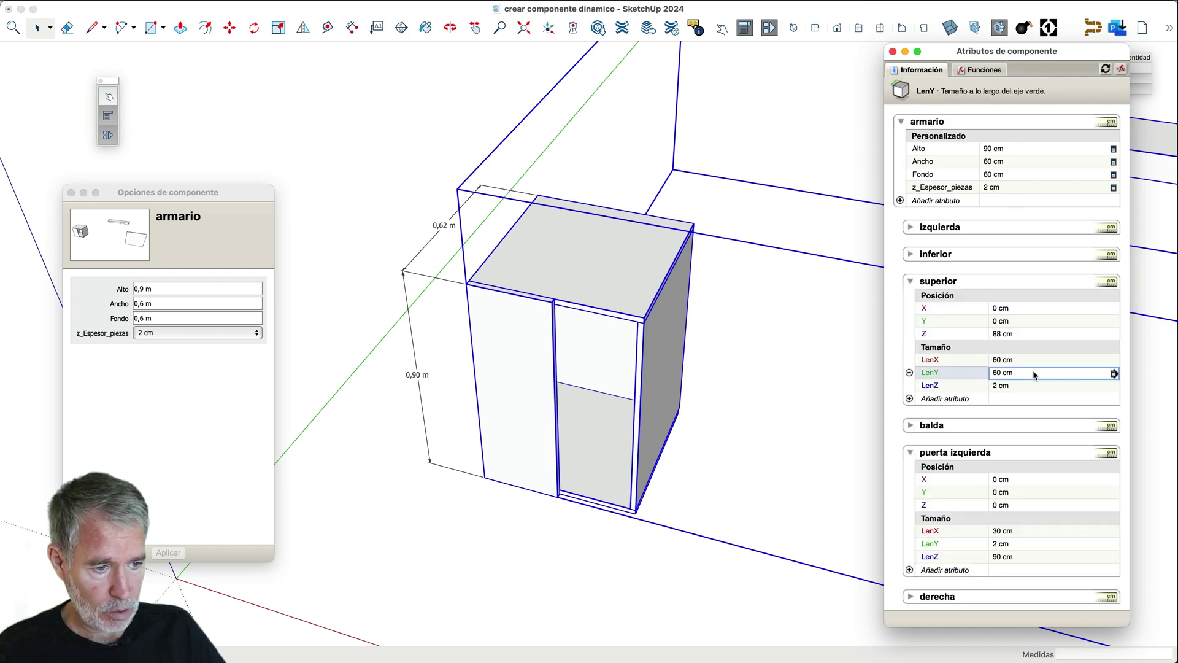
pyautogui.write('-')
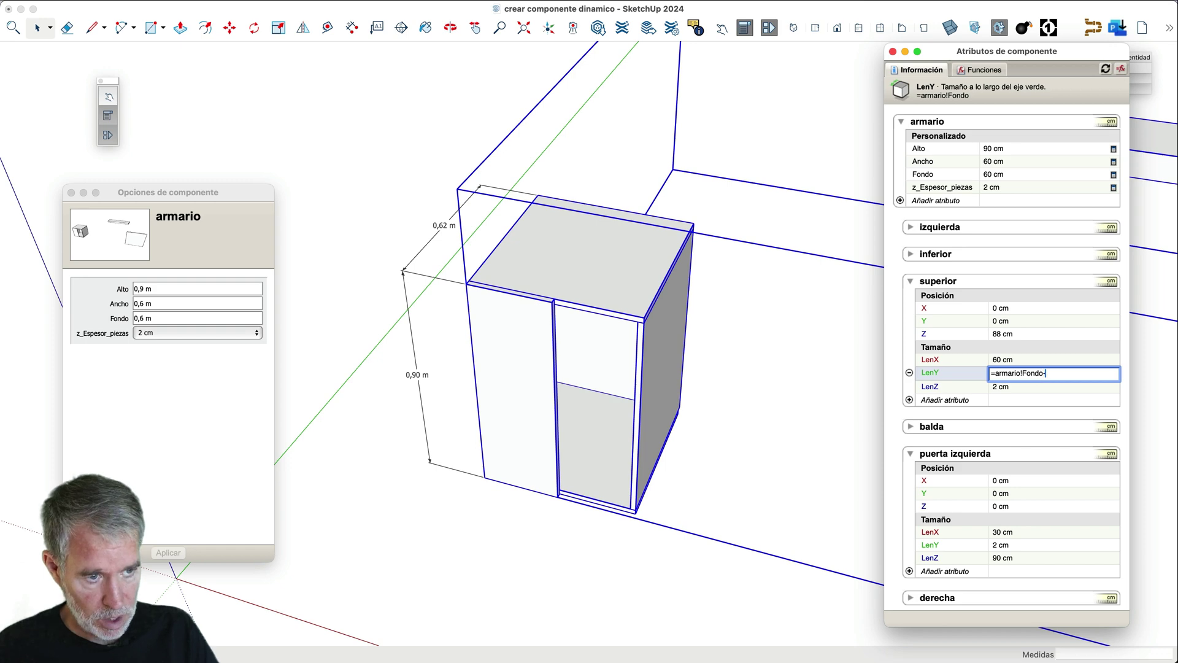
pyautogui.click(1022, 183)
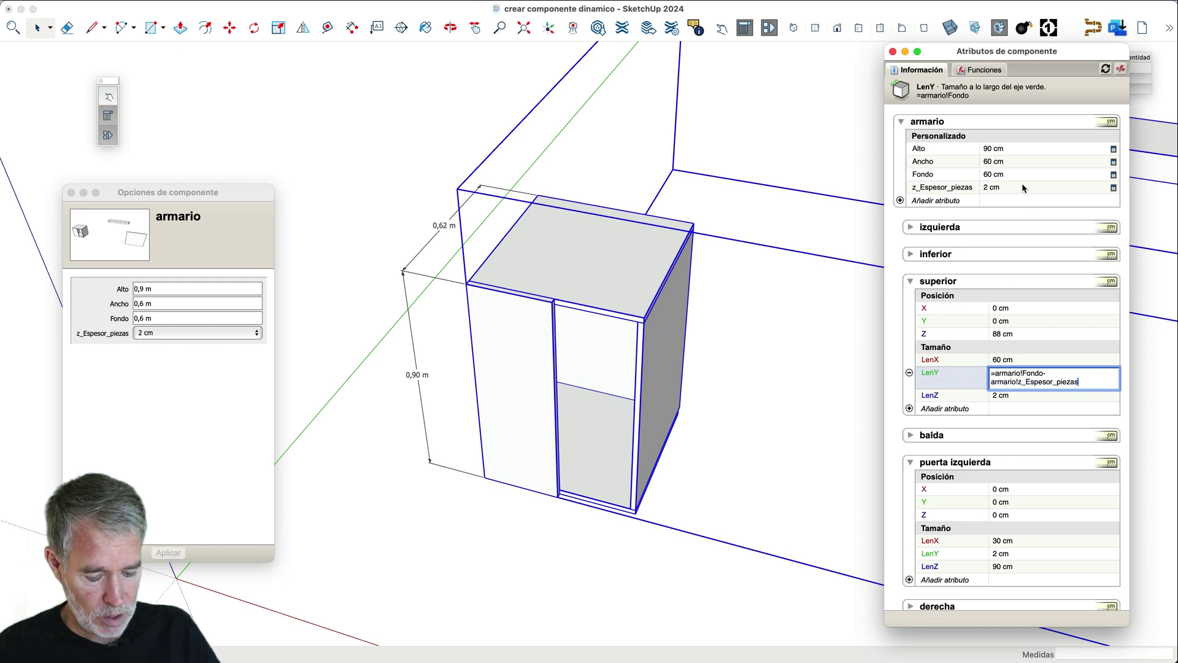
pyautogui.press('Return')
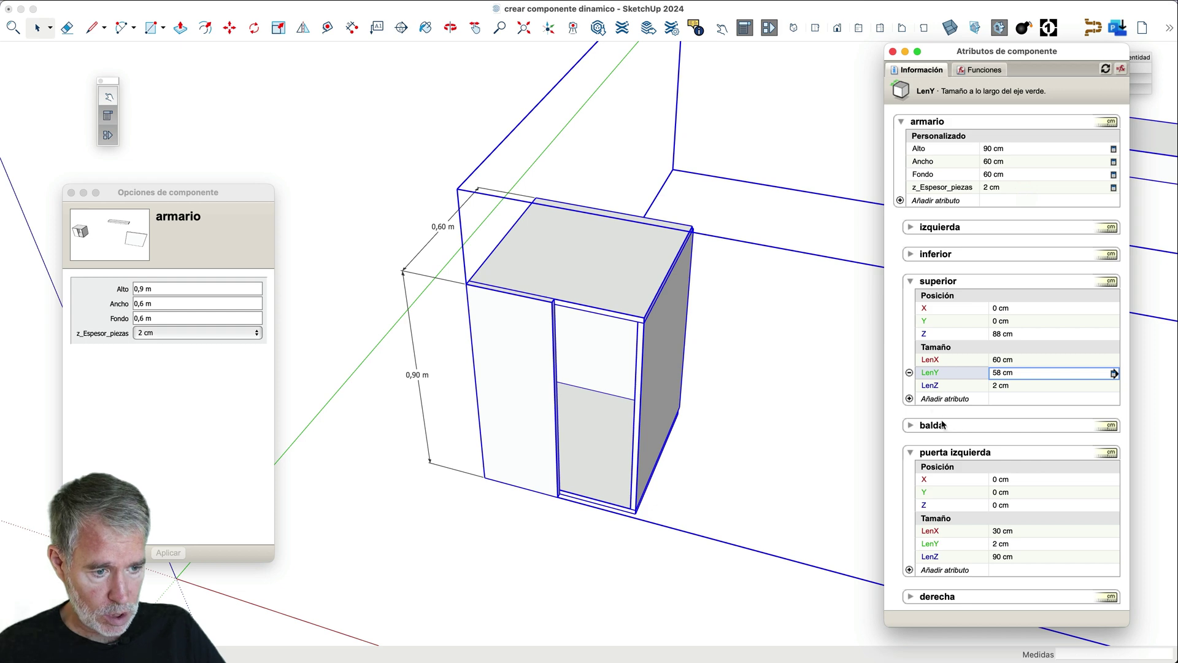
# - Set the LenY size of izquierda to =armario!Fondo-armario!z_Espesor_piezas
pyautogui.click(912, 226)
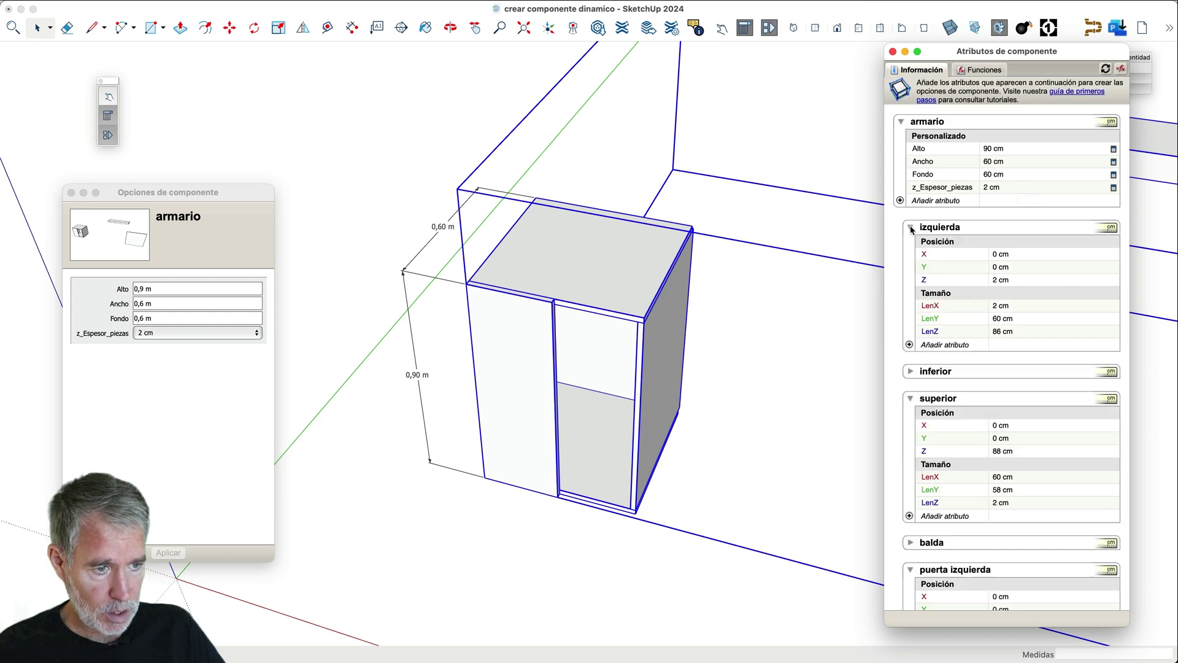
pyautogui.click(1034, 319)
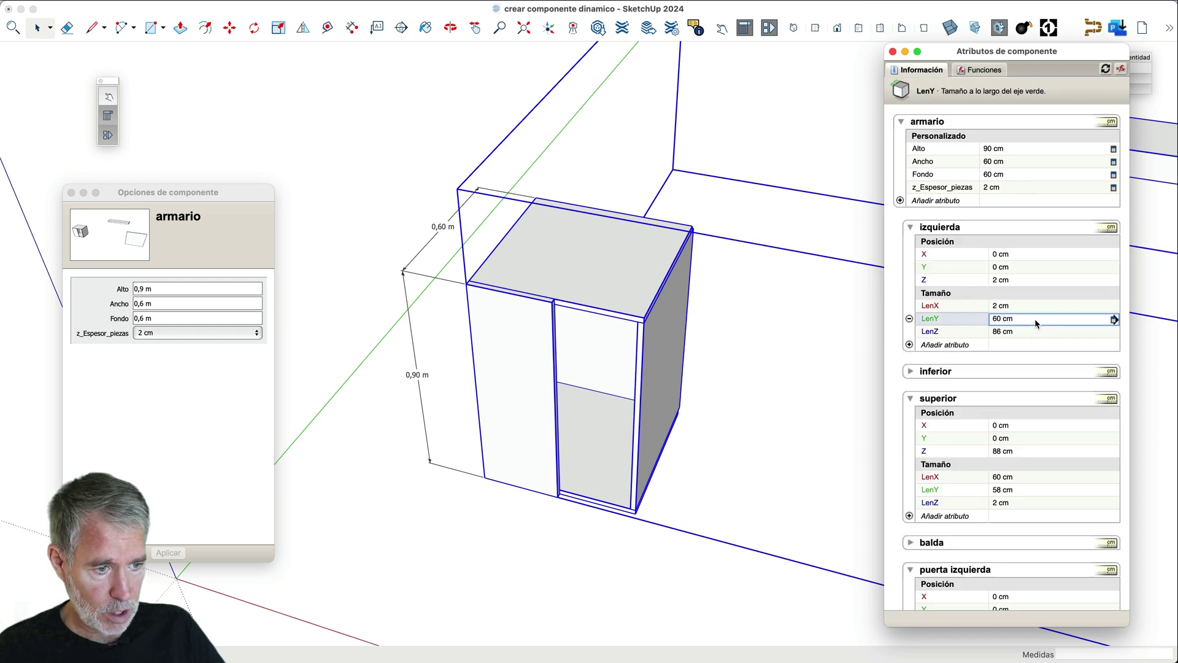
pyautogui.click(1035, 319)
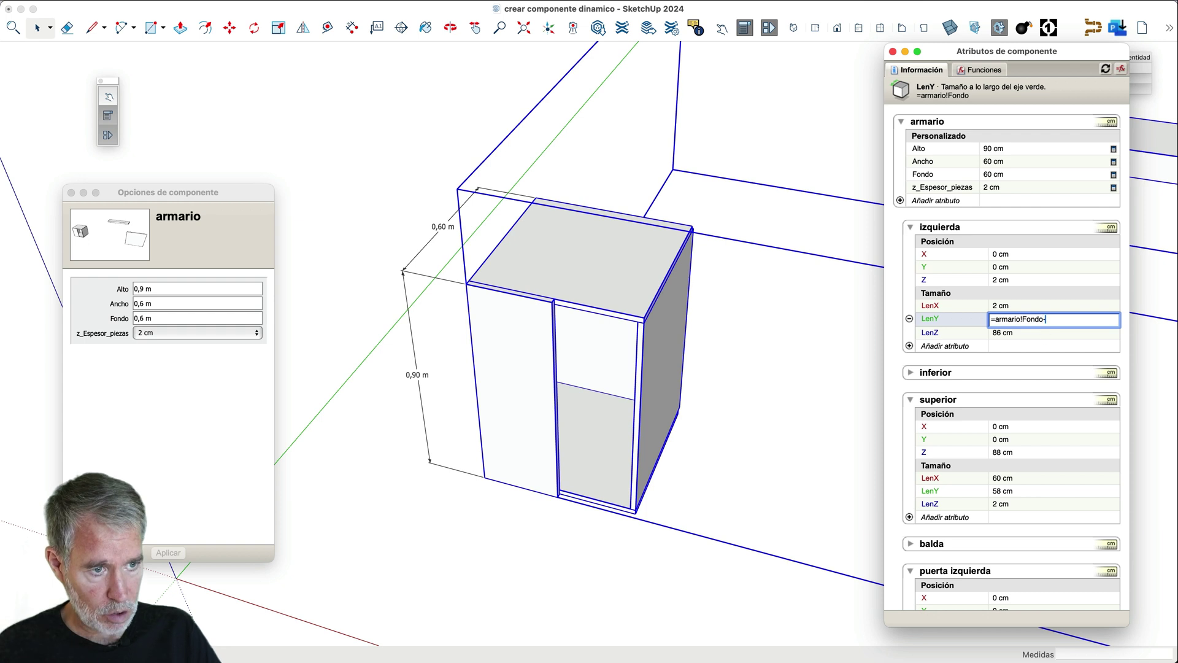
pyautogui.write('-')
pyautogui.click(1012, 188)
pyautogui.press('Return')
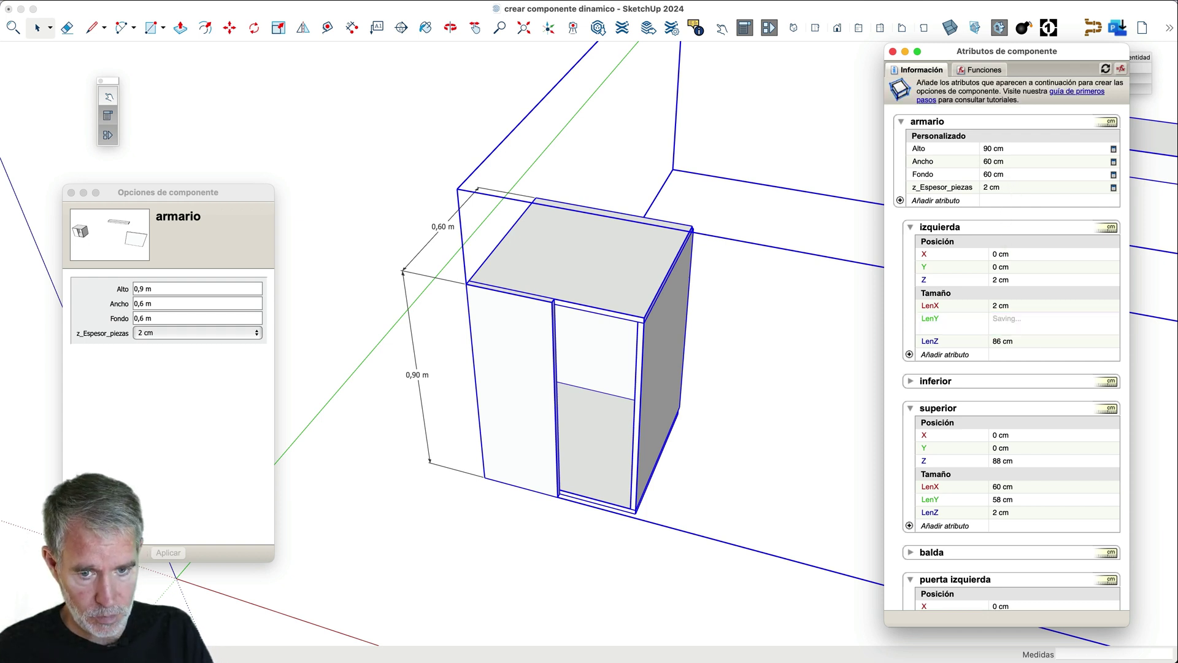
# - Set the LenY size of derecha to =armario!Fondo-superior!LenZ
pyautogui.scroll(-5, 949, 285)
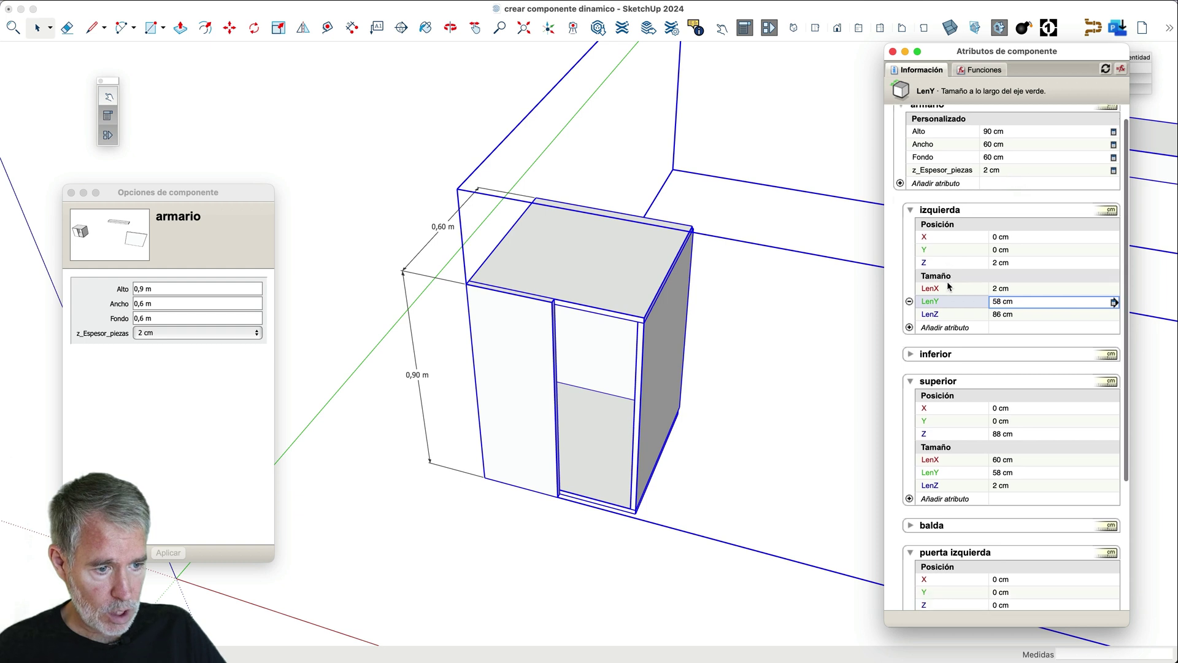
pyautogui.scroll(-3, 949, 285)
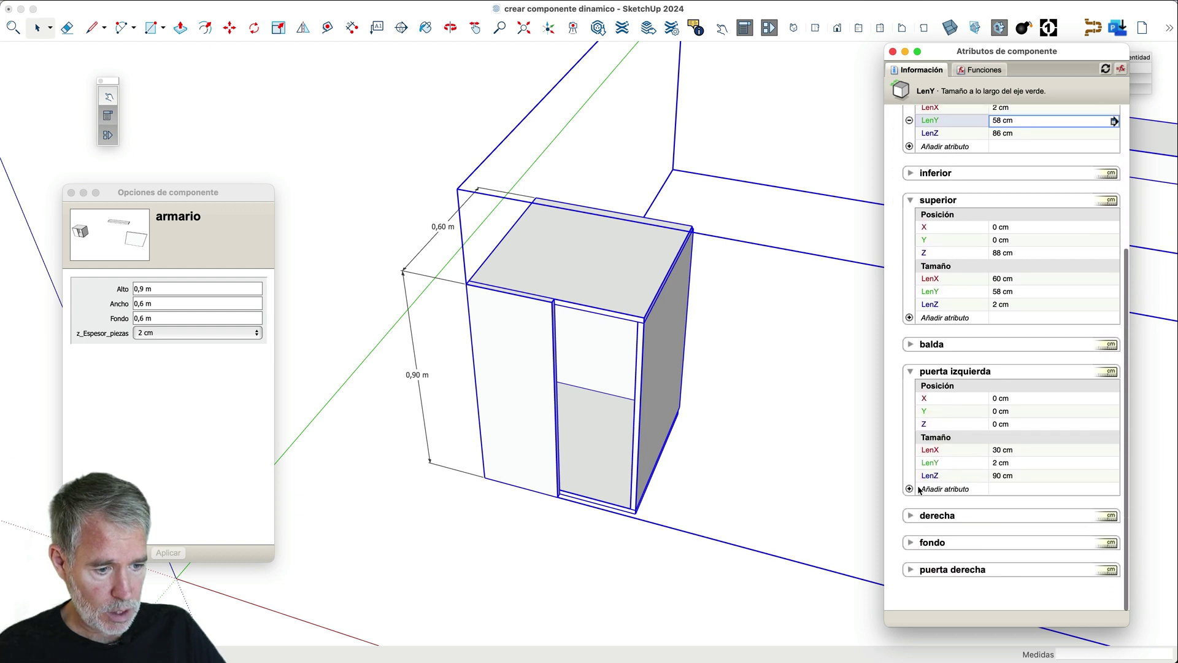
pyautogui.click(911, 516)
pyautogui.scroll(-4, 978, 523)
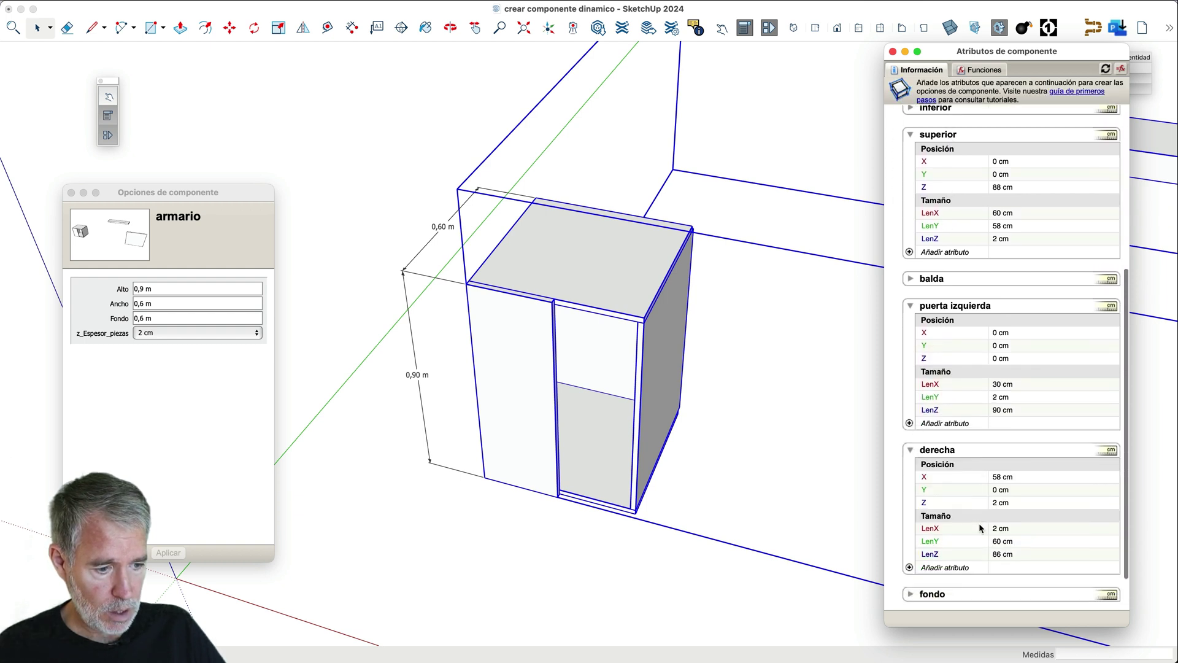
pyautogui.click(1039, 494)
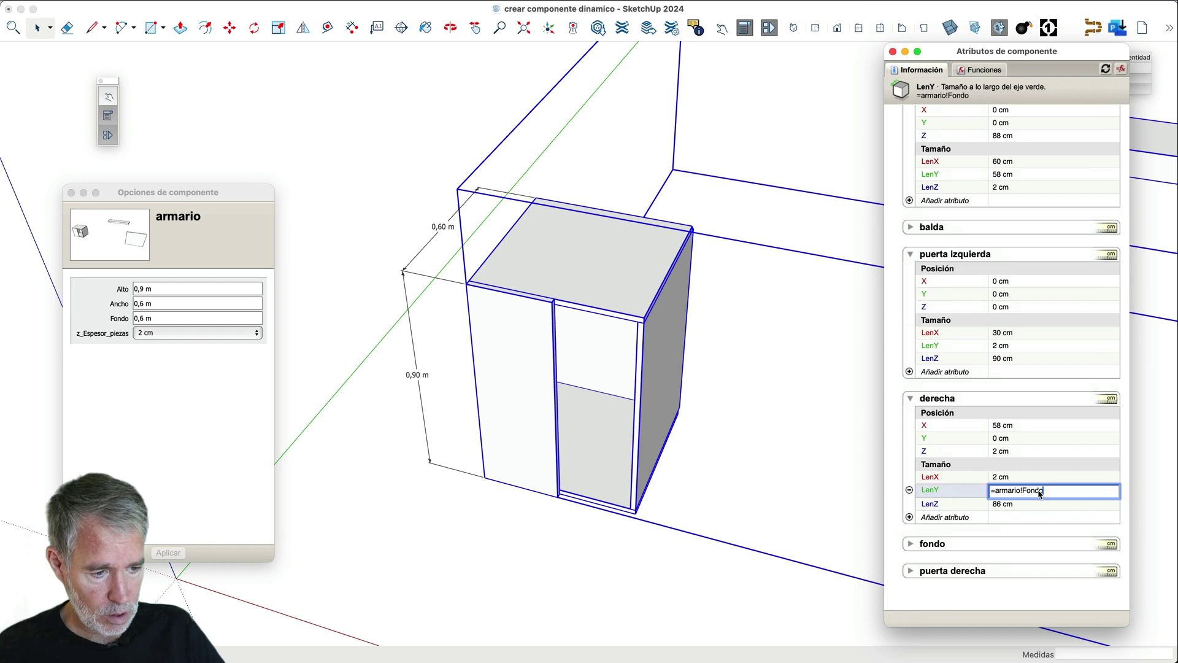
pyautogui.write('-')
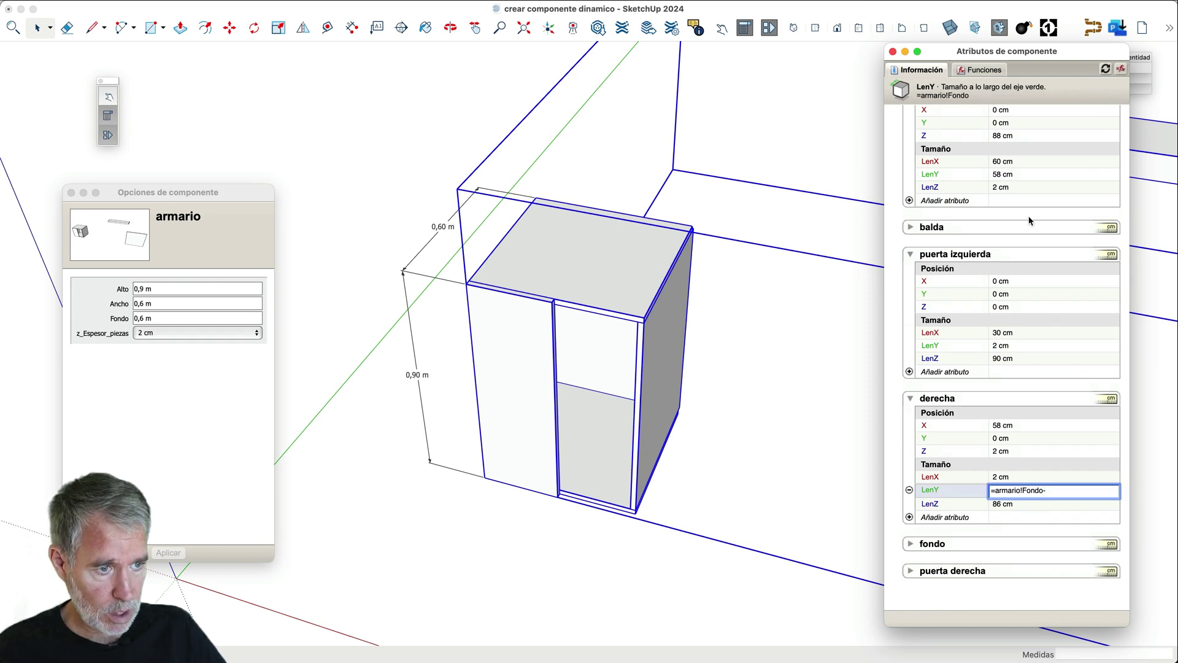
pyautogui.write('superior!LenZ')
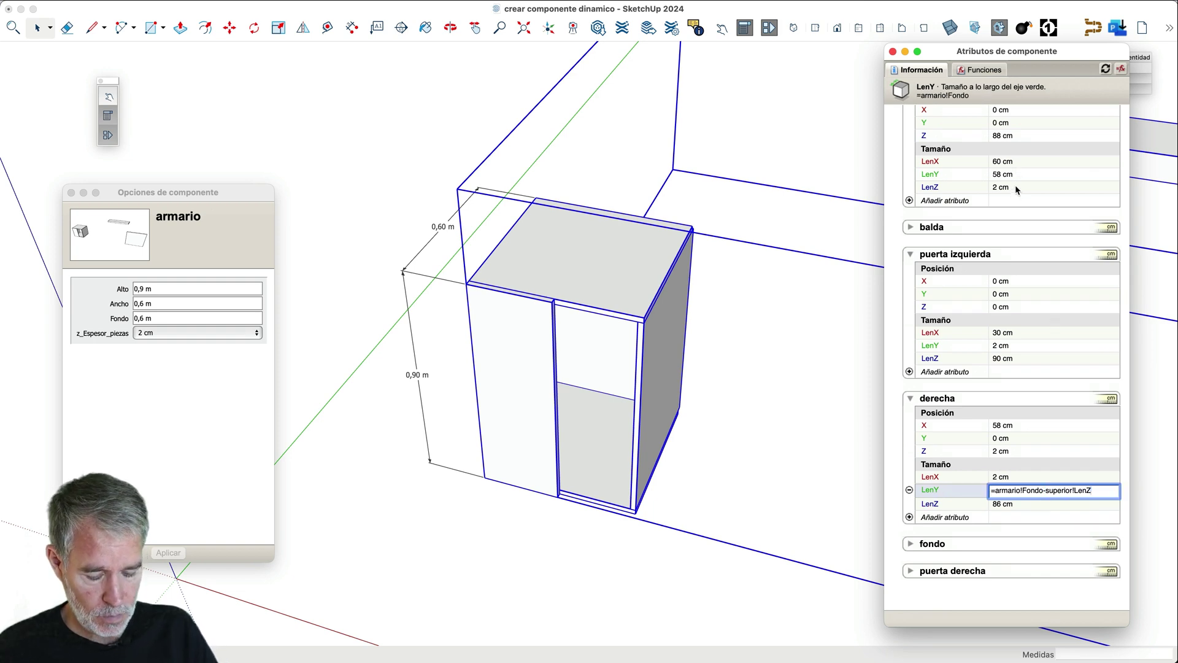
pyautogui.press('Return')
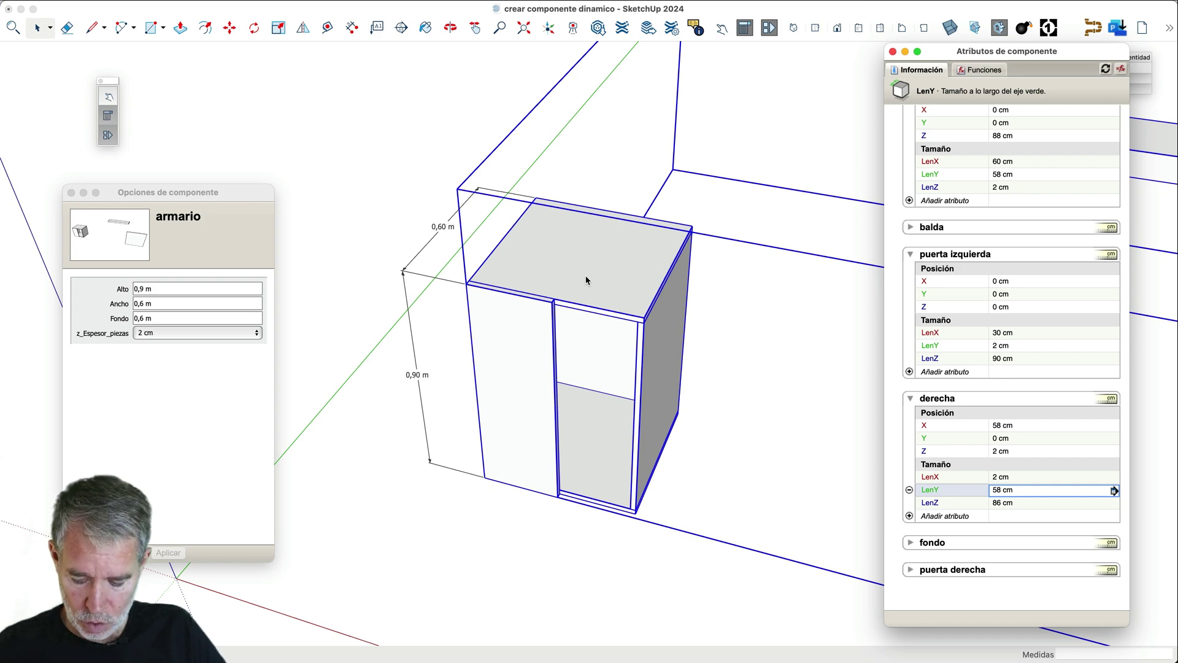
# - Set the Y position of fondo to =armario!Fondo-armario!z_Espesor_piezas-armario!z_Espesor_piezas
pyautogui.scroll(-5, 587, 276)
pyautogui.moveTo(650, 267); pyautogui.dragTo(513, 249, button='middle')
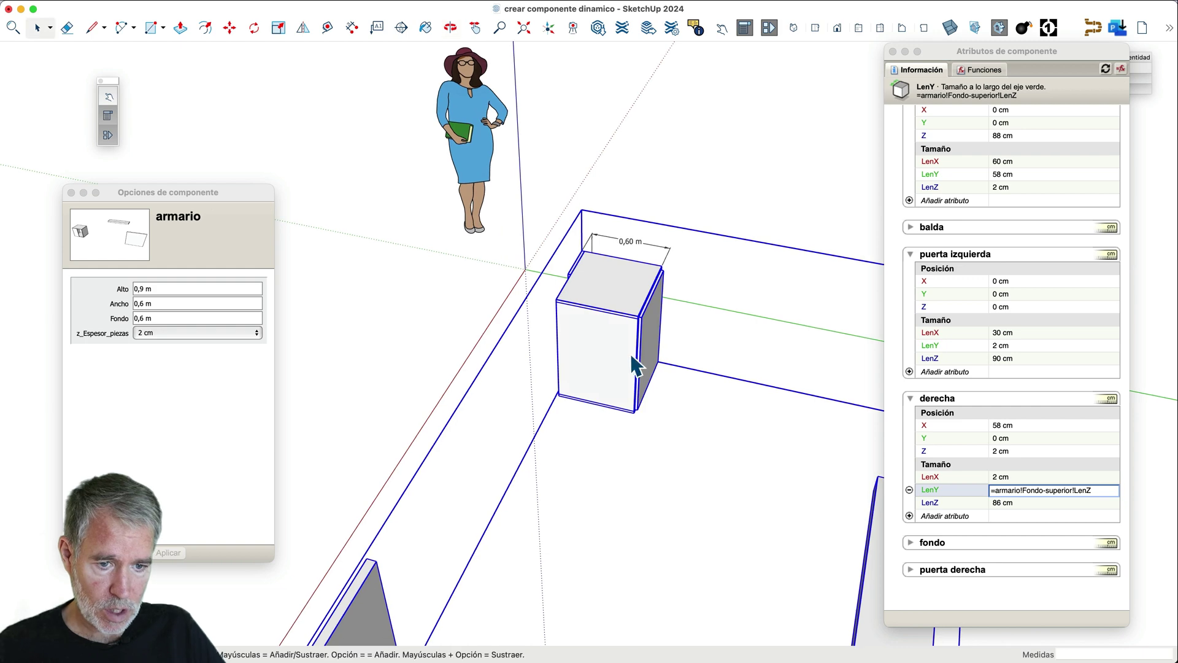
pyautogui.scroll(4, 641, 360)
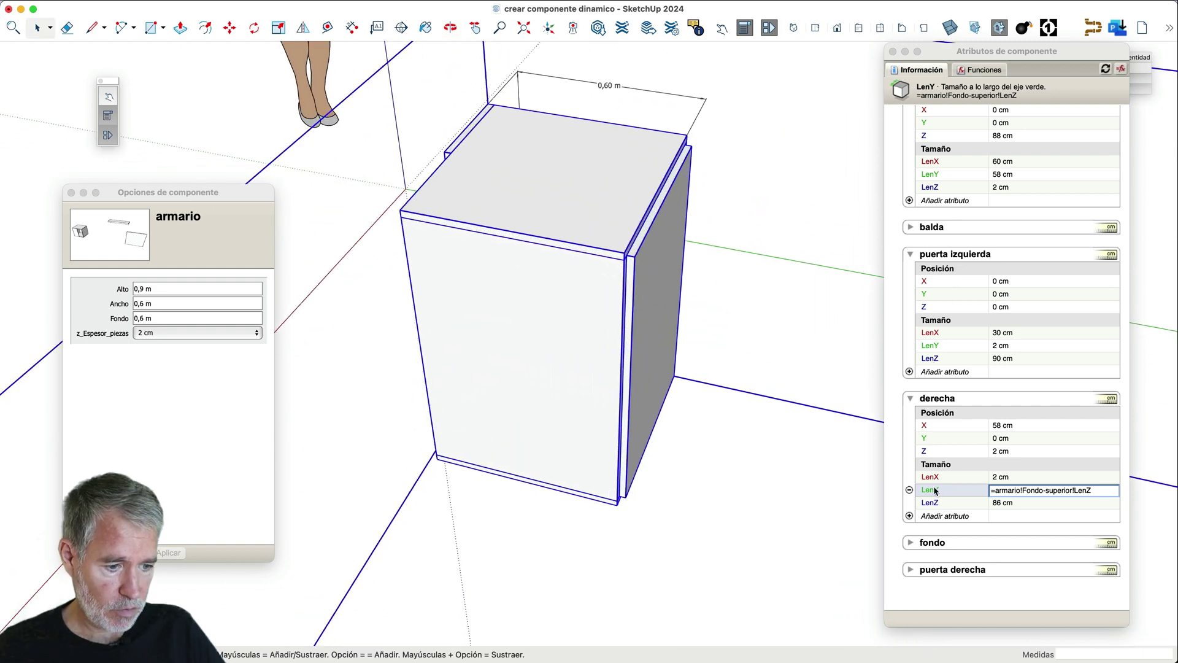
pyautogui.click(911, 545)
pyautogui.click(912, 548)
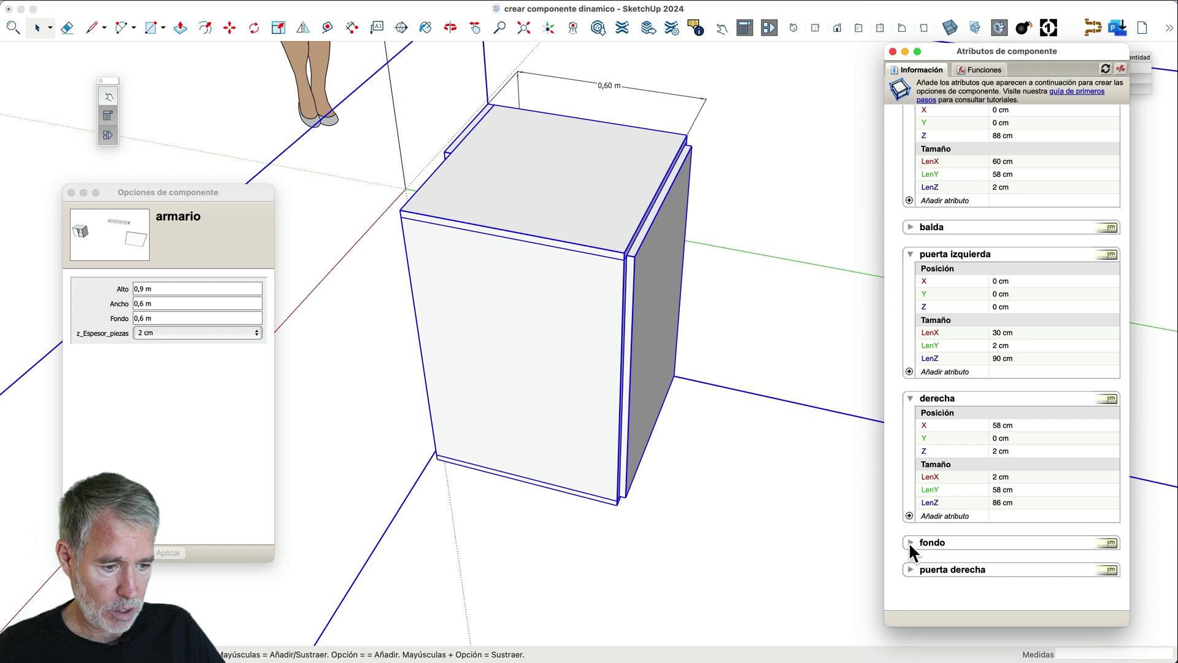
pyautogui.click(911, 545)
pyautogui.scroll(-4, 946, 559)
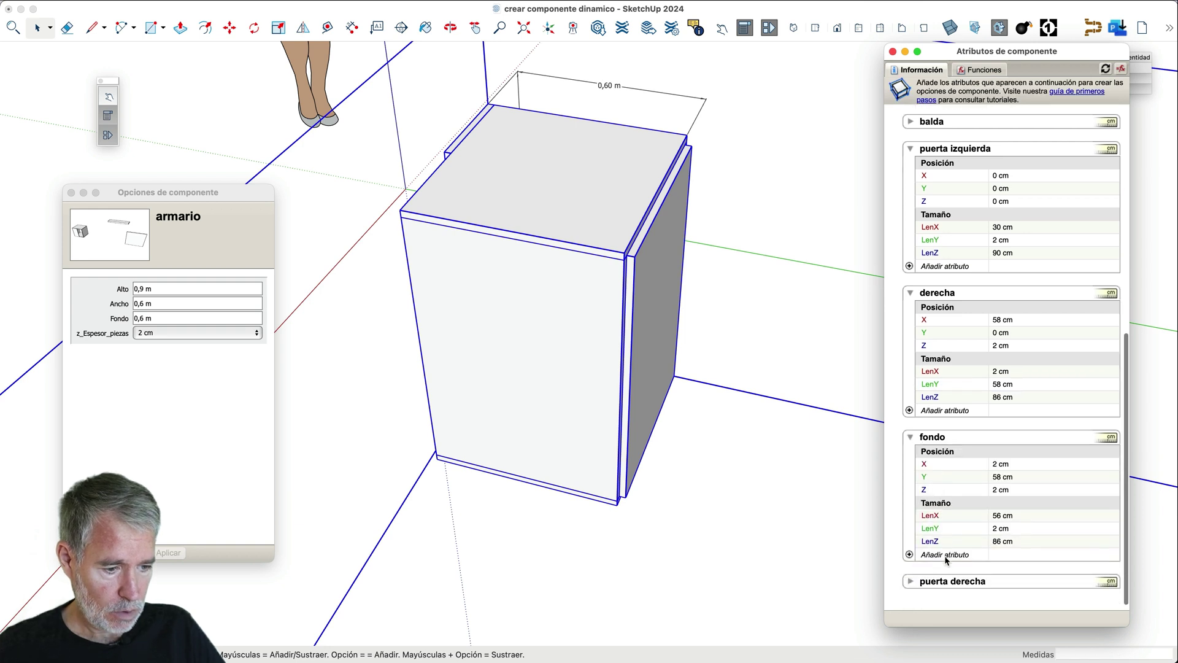
pyautogui.click(1015, 466)
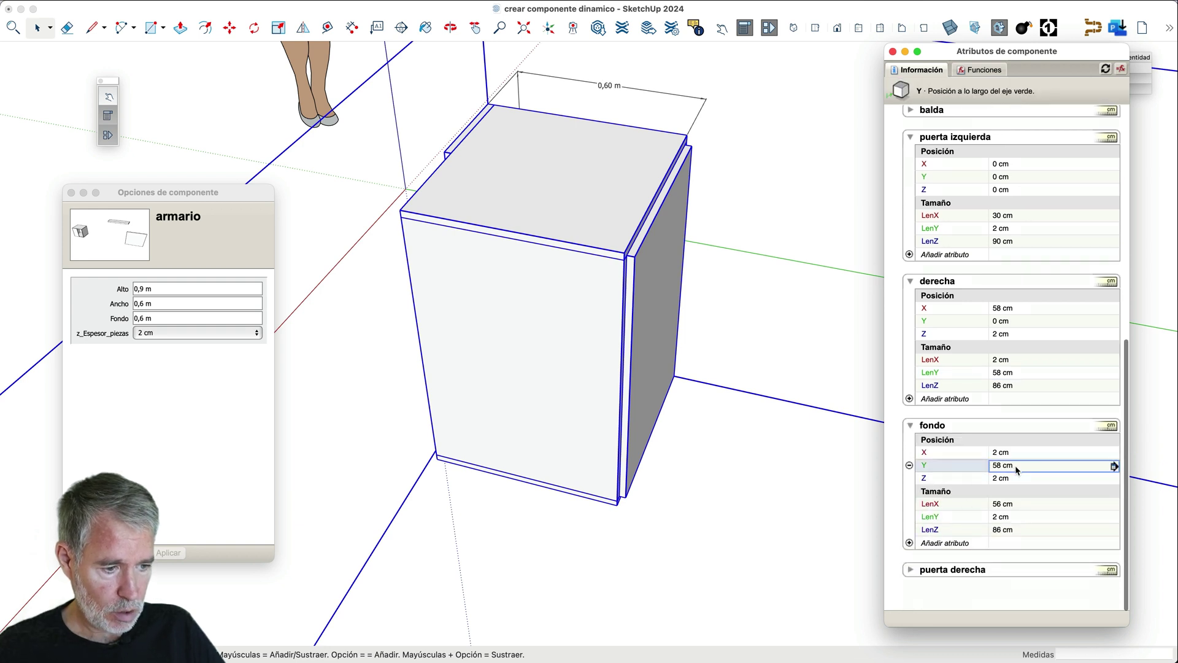
pyautogui.write('=armario!Fondo-armario!z_Espesor_piezas')
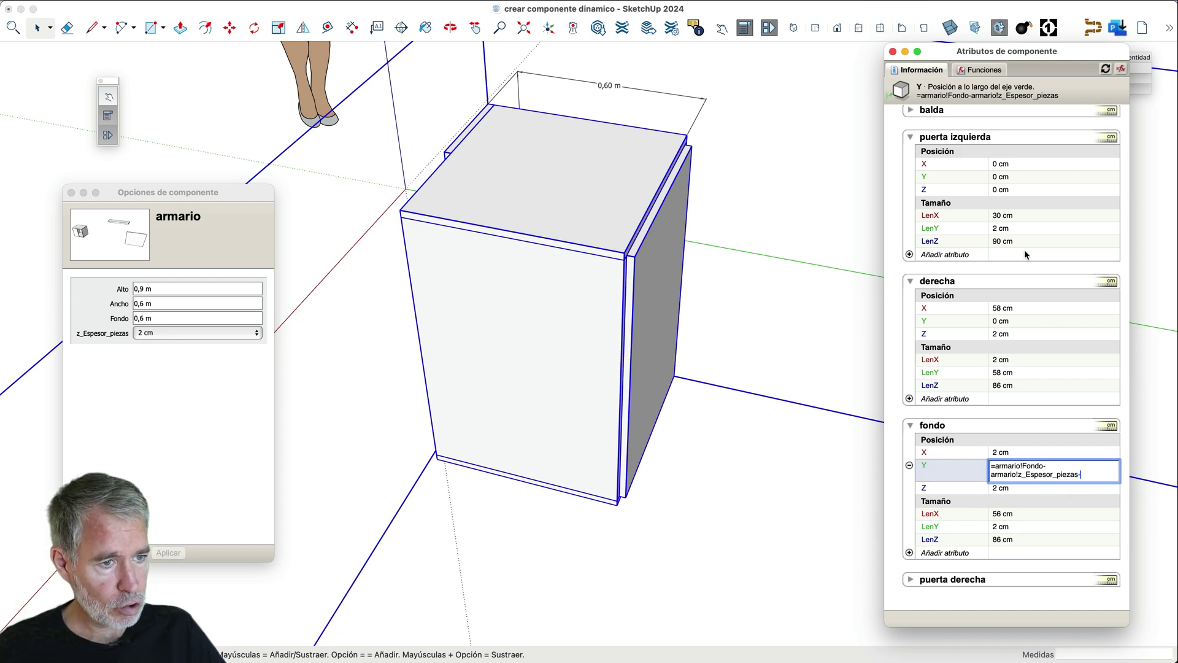
pyautogui.scroll(10, 1024, 248)
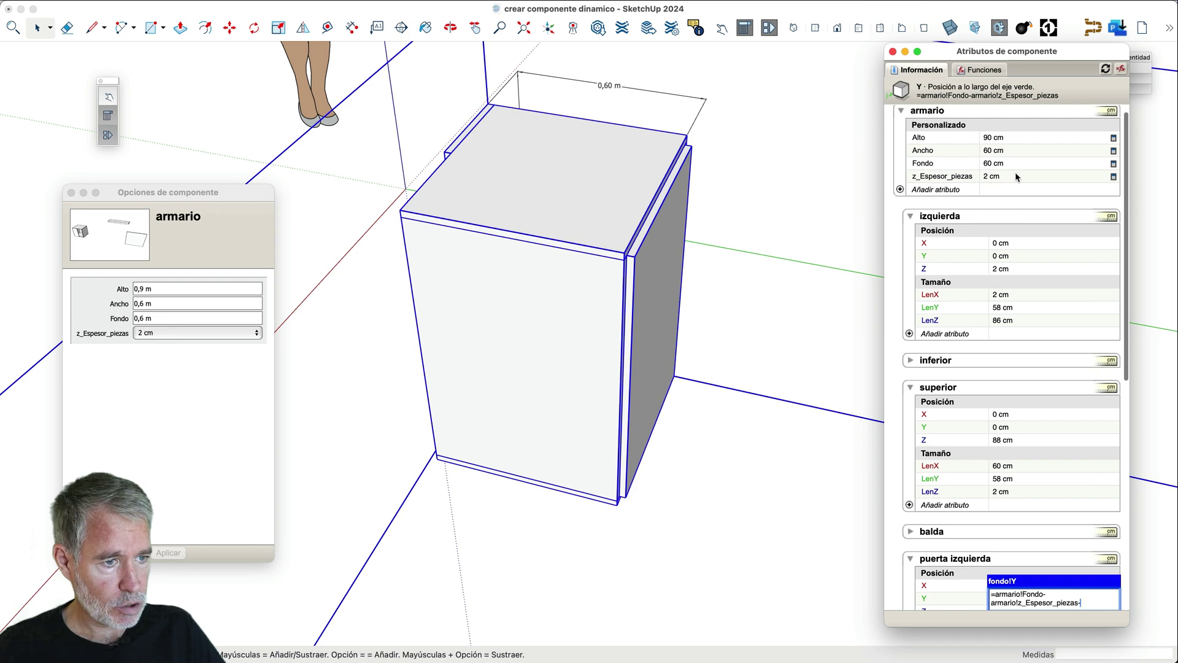
pyautogui.press('Return')
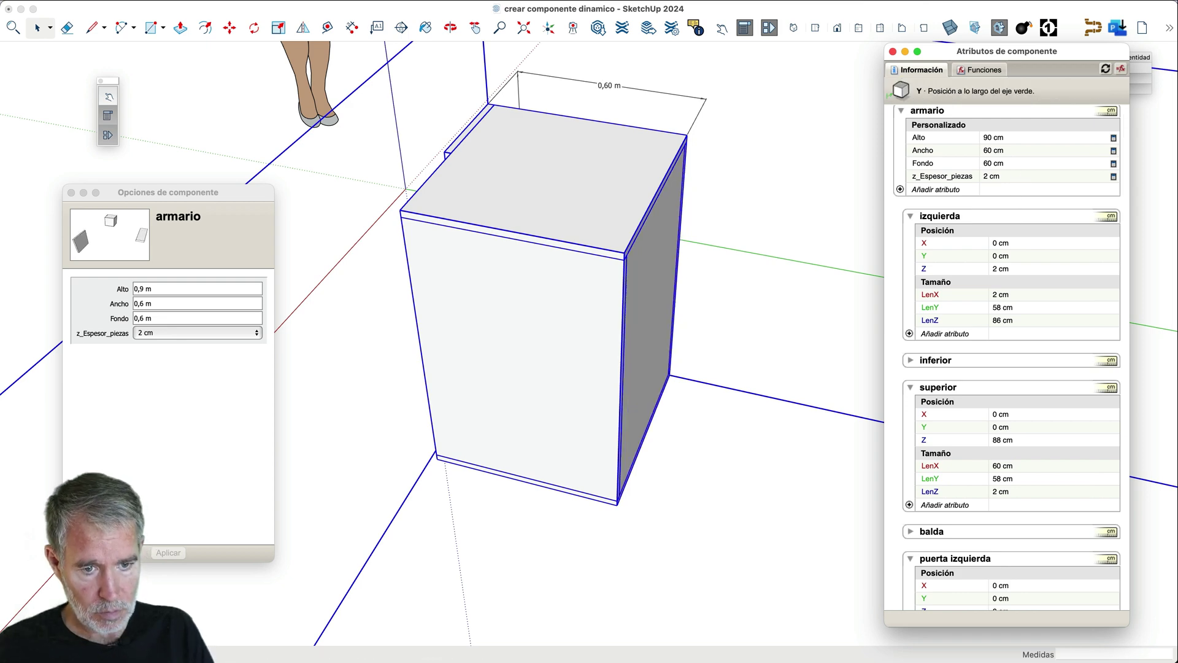
pyautogui.scroll(-5, 561, 318)
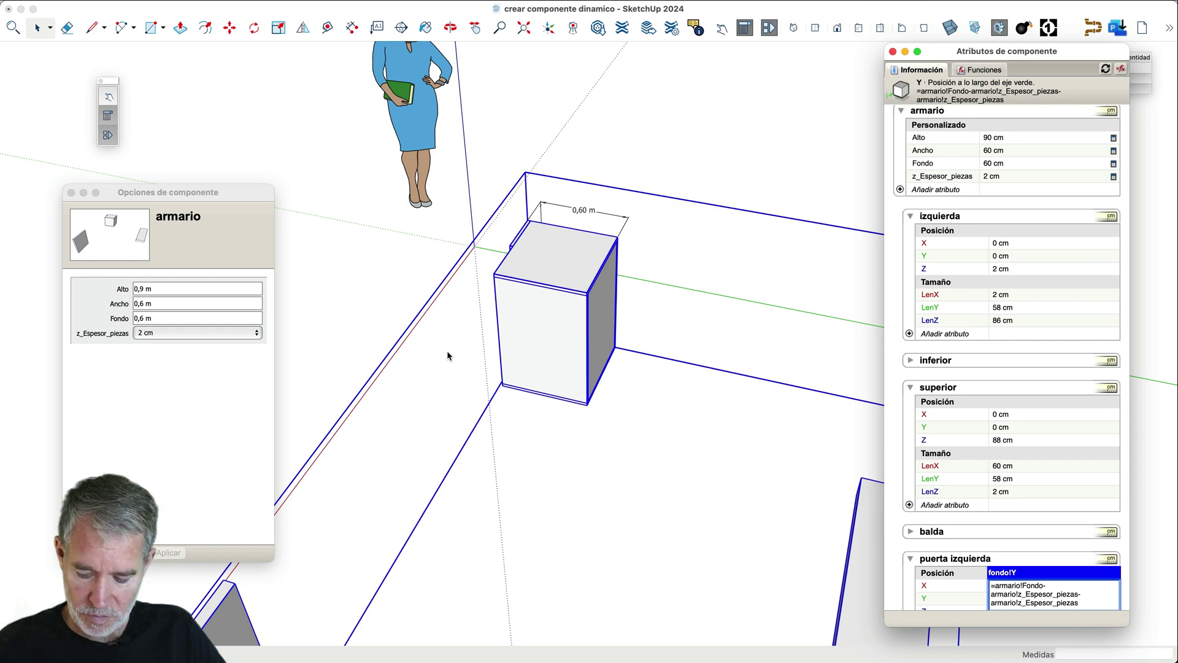
pyautogui.click(949, 542)
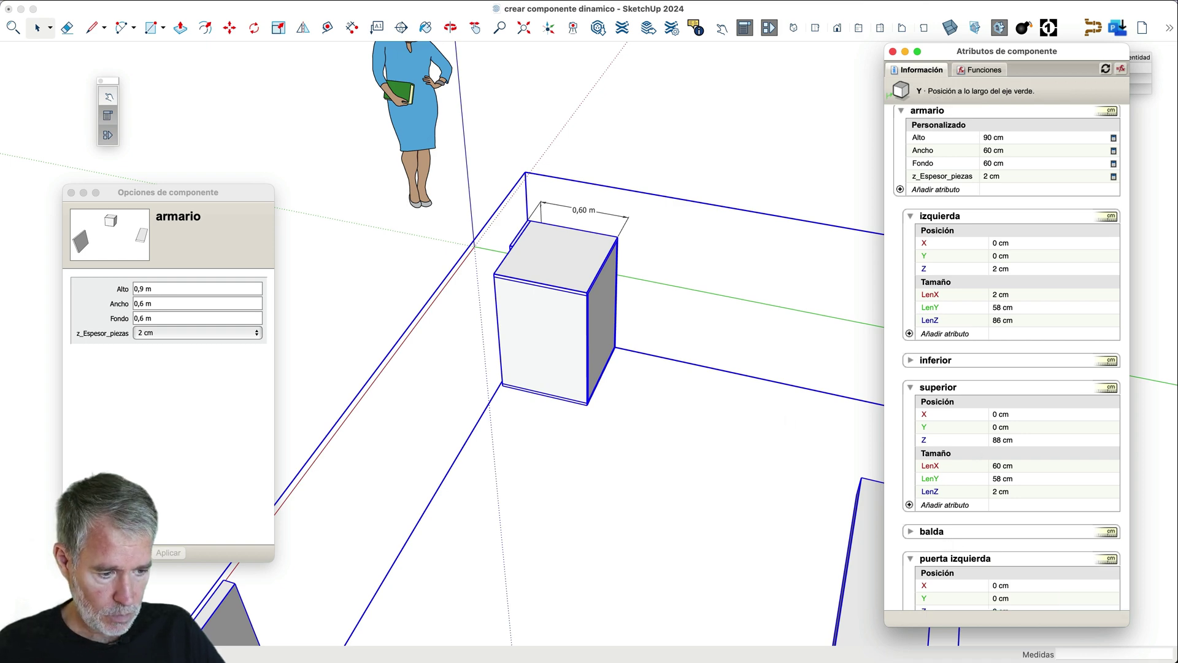
# - Reselect the armario component from its front side and collapse the attributes of izquierda, superior, puerta izquierda, derecha and fondo
pyautogui.scroll(-2, 591, 415)
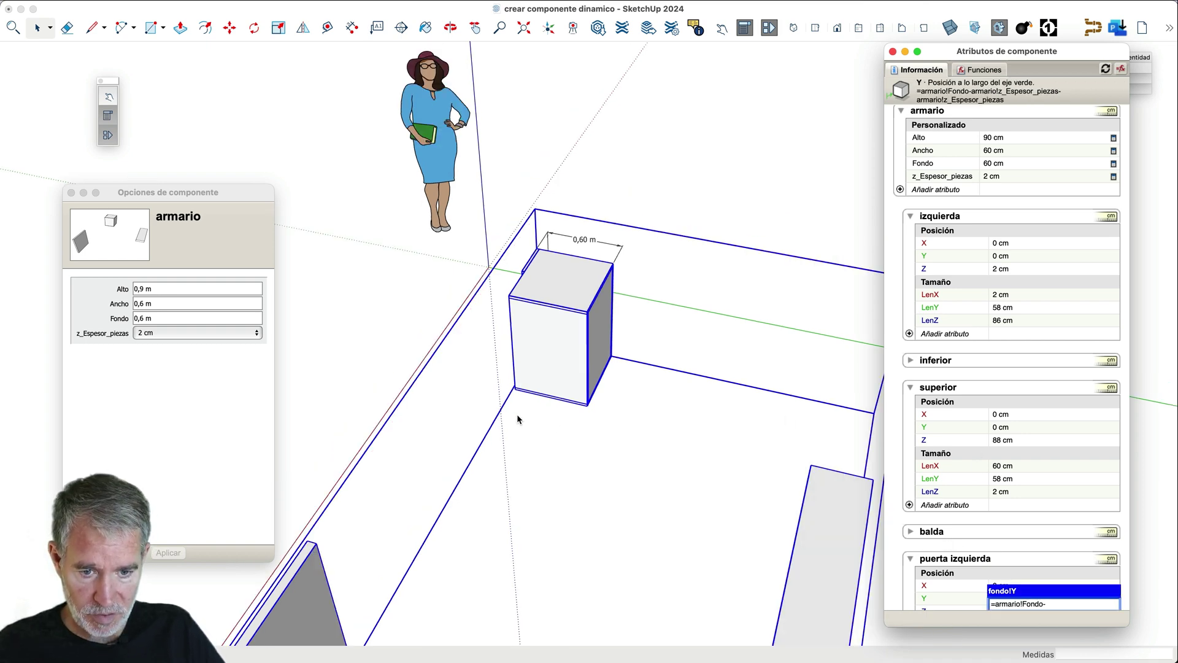
pyautogui.click(657, 425)
pyautogui.moveTo(657, 425); pyautogui.dragTo(921, 375, button='middle')
pyautogui.click(623, 451)
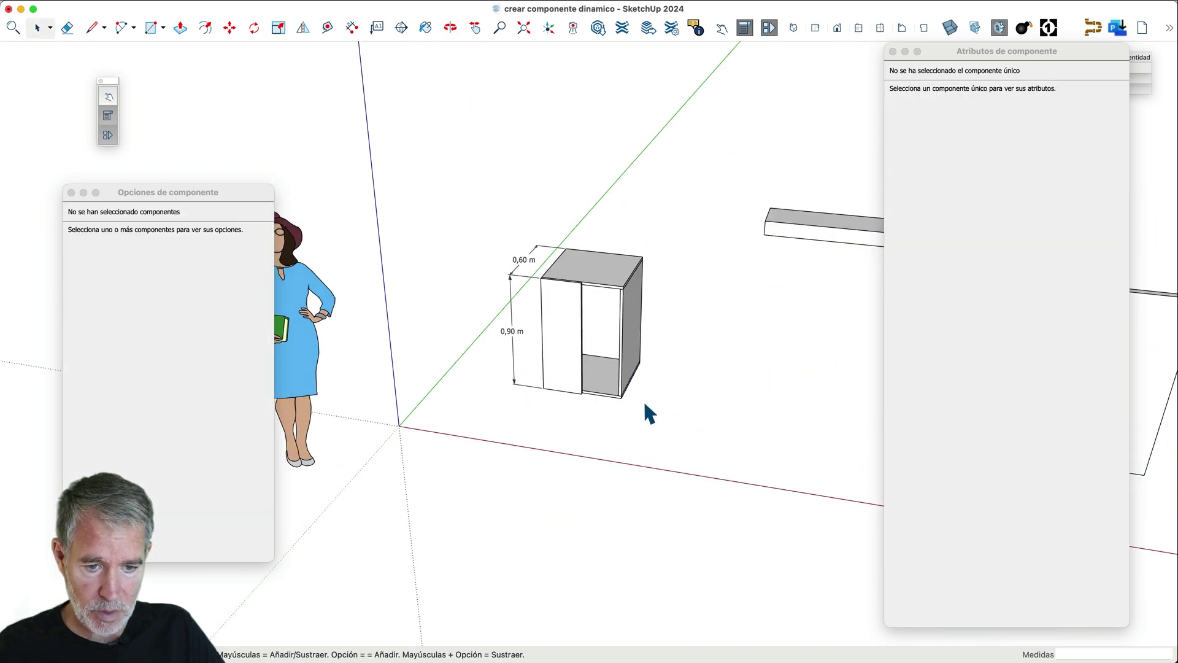
pyautogui.scroll(4, 650, 372)
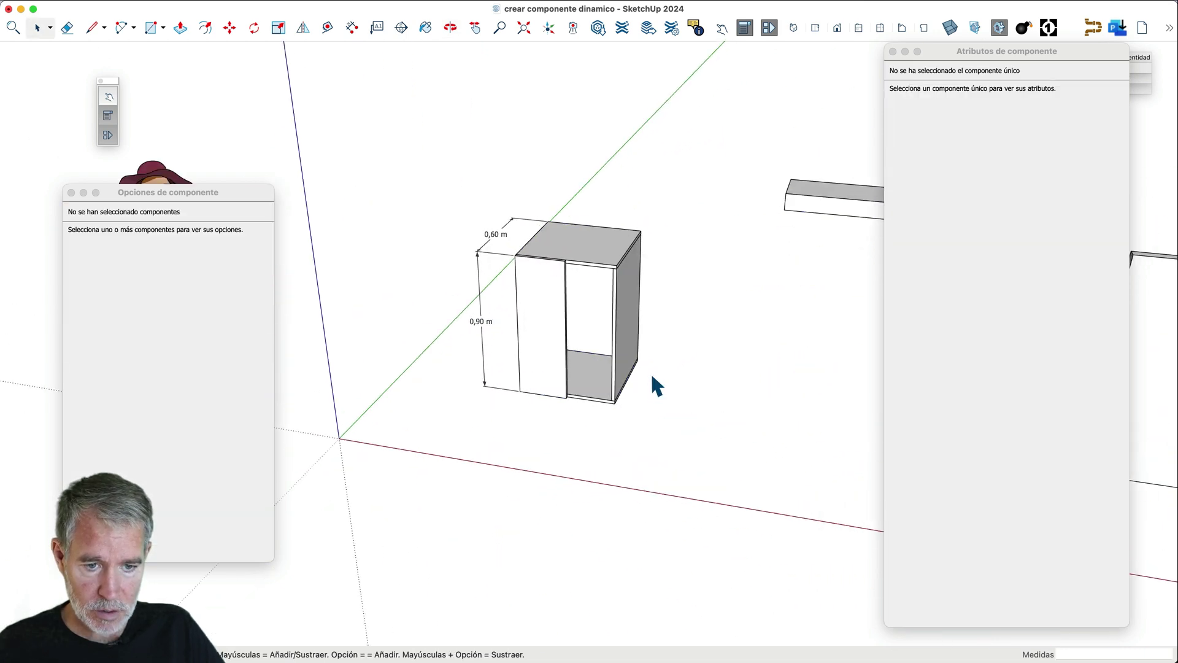
pyautogui.click(632, 244)
pyautogui.scroll(3, 645, 211)
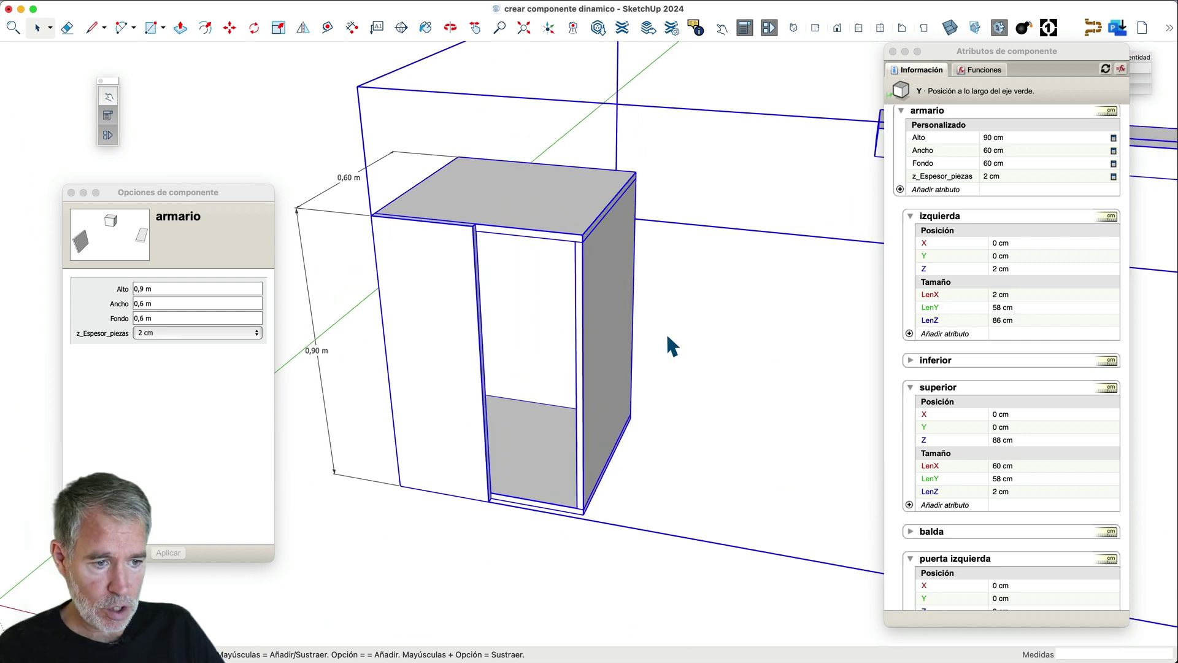
pyautogui.click(910, 218)
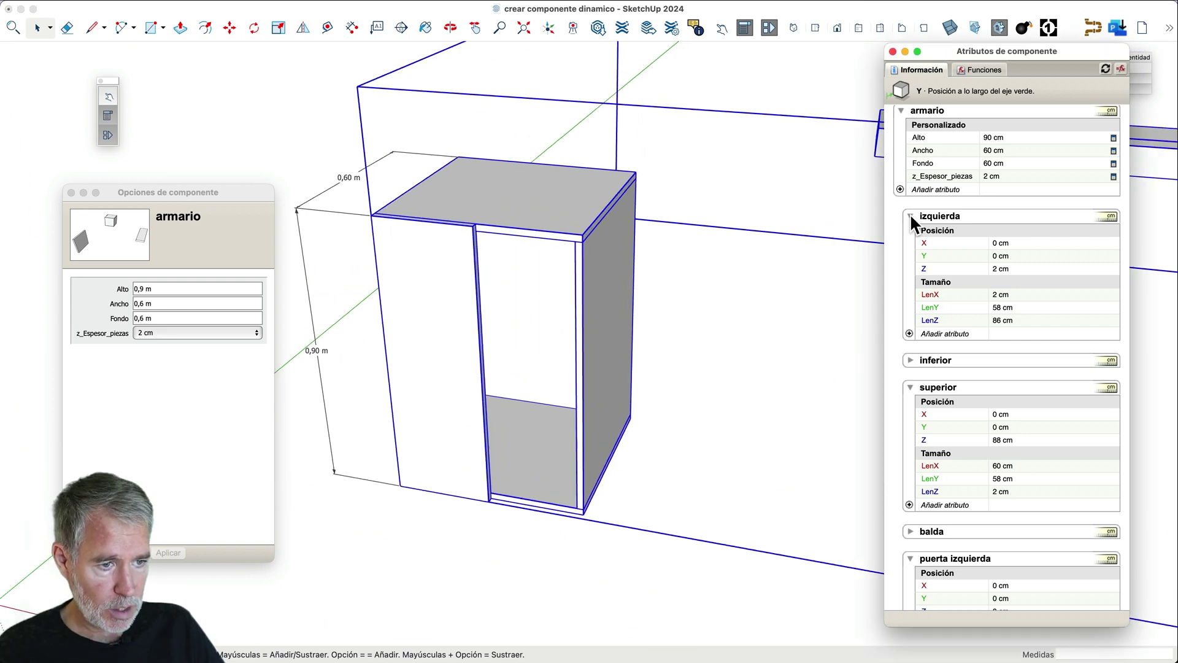
pyautogui.click(911, 218)
pyautogui.click(911, 270)
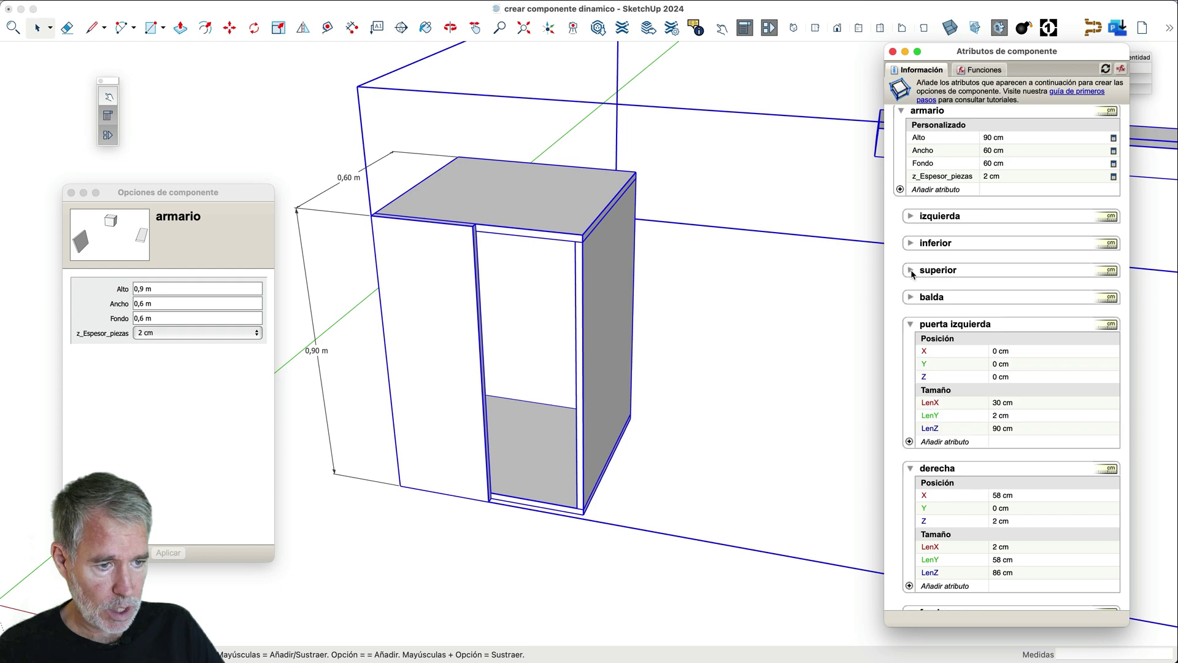
pyautogui.click(910, 325)
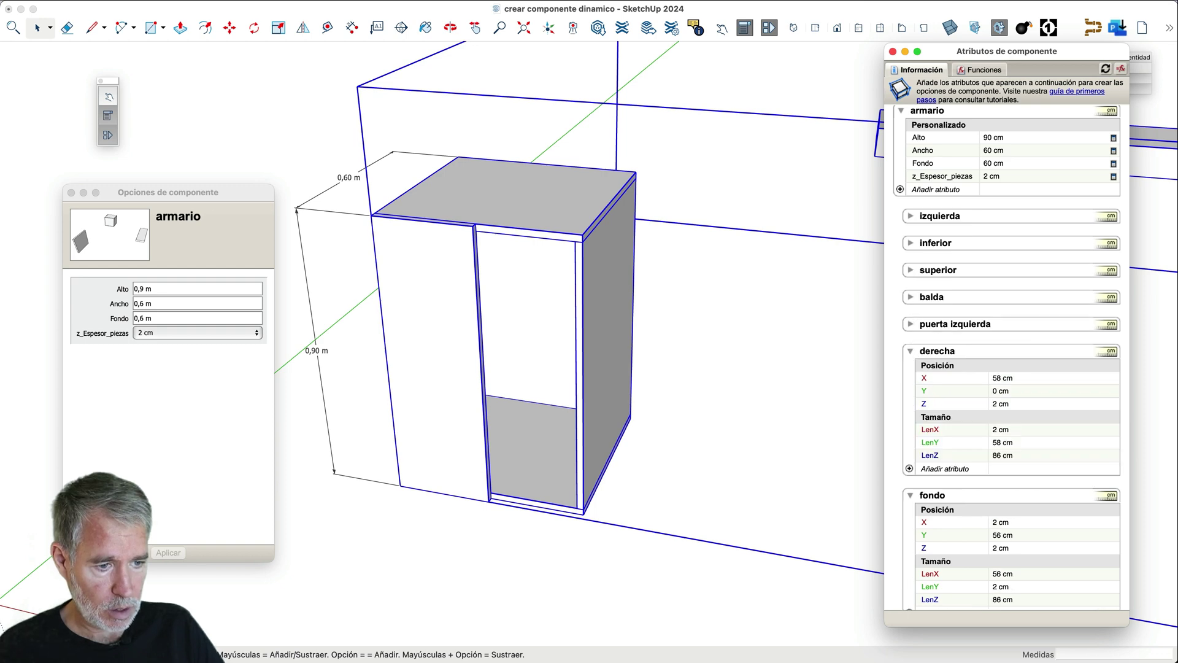
pyautogui.click(911, 352)
pyautogui.click(911, 379)
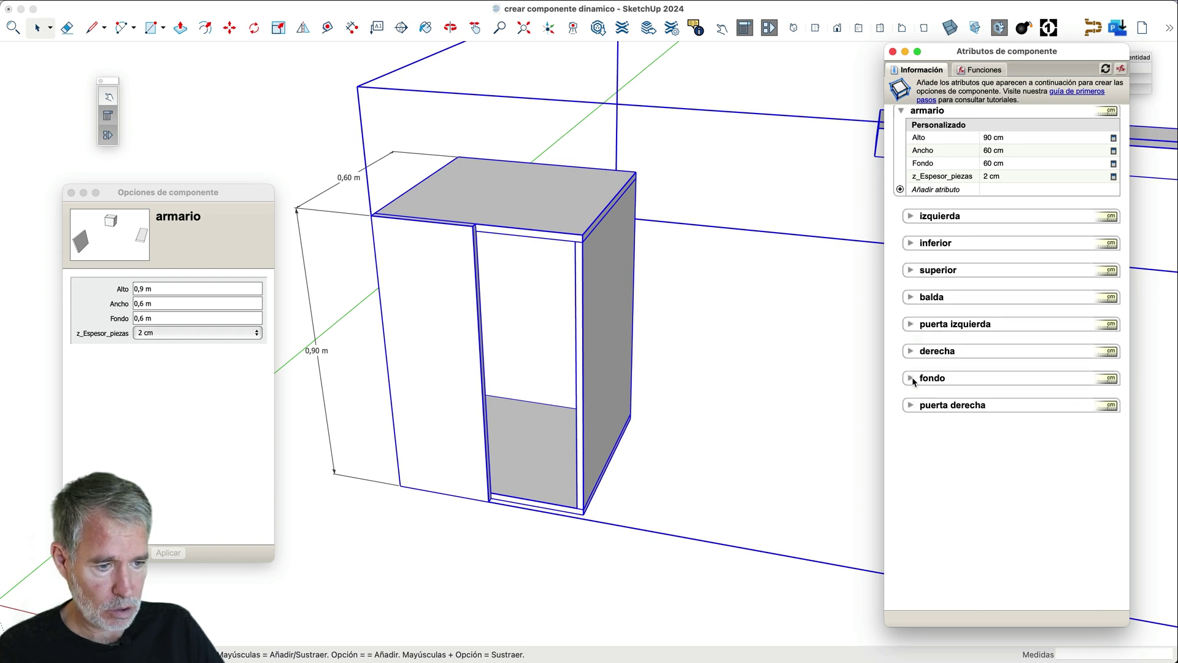
# - Add all the Posición attributes (X, Y, Z) and Tamaño attributes (LenX, LenY, LenZ) to puerta derecha
pyautogui.click(911, 406)
pyautogui.click(910, 421)
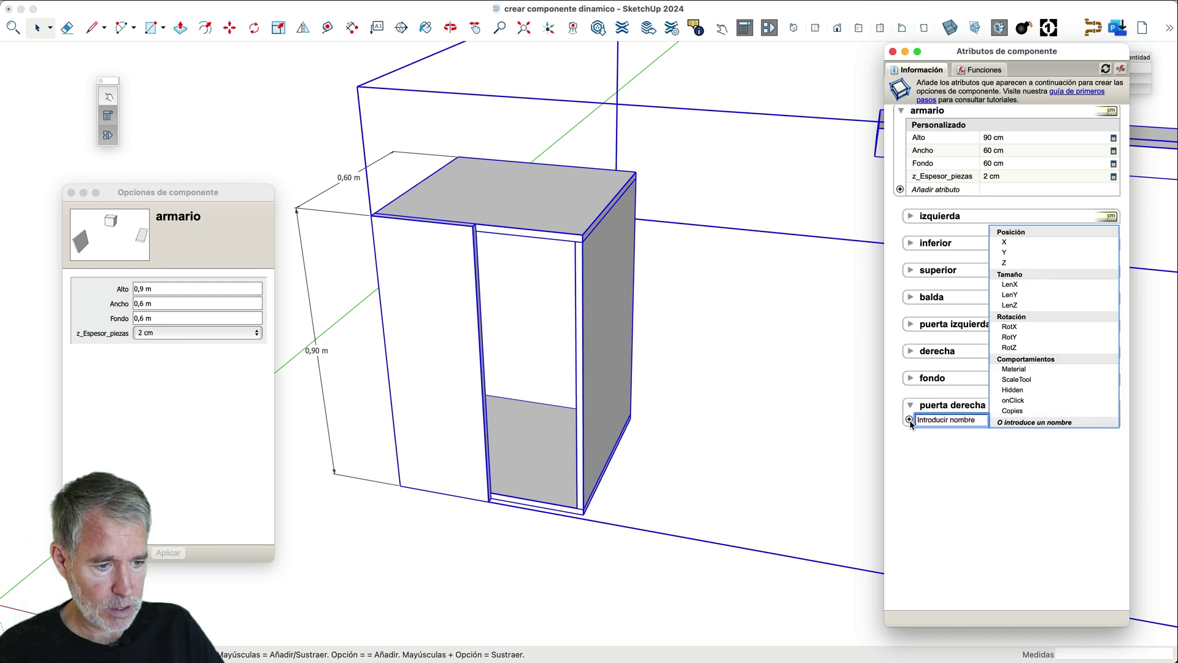
pyautogui.click(1015, 234)
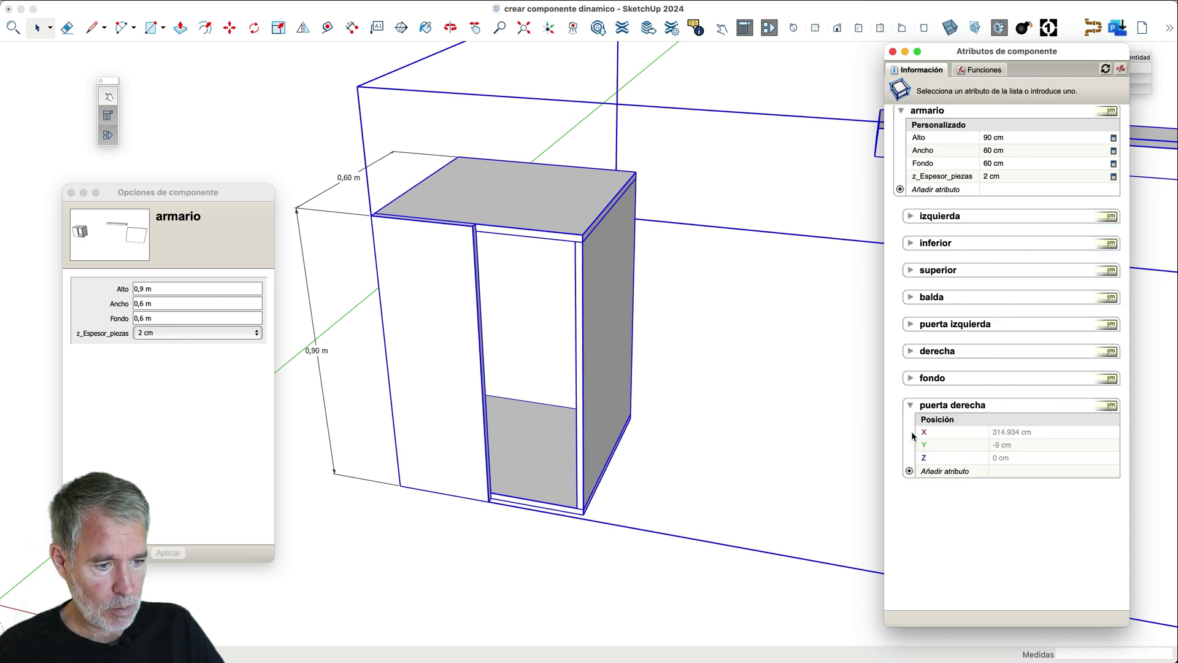
pyautogui.click(910, 472)
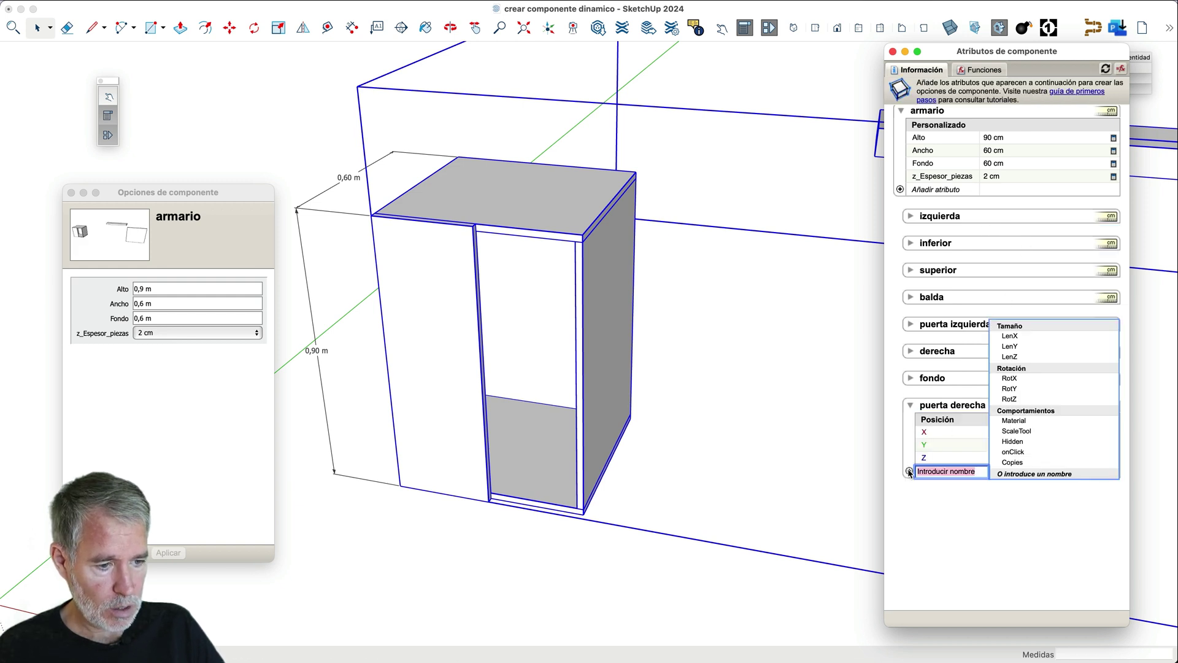
pyautogui.click(1007, 330)
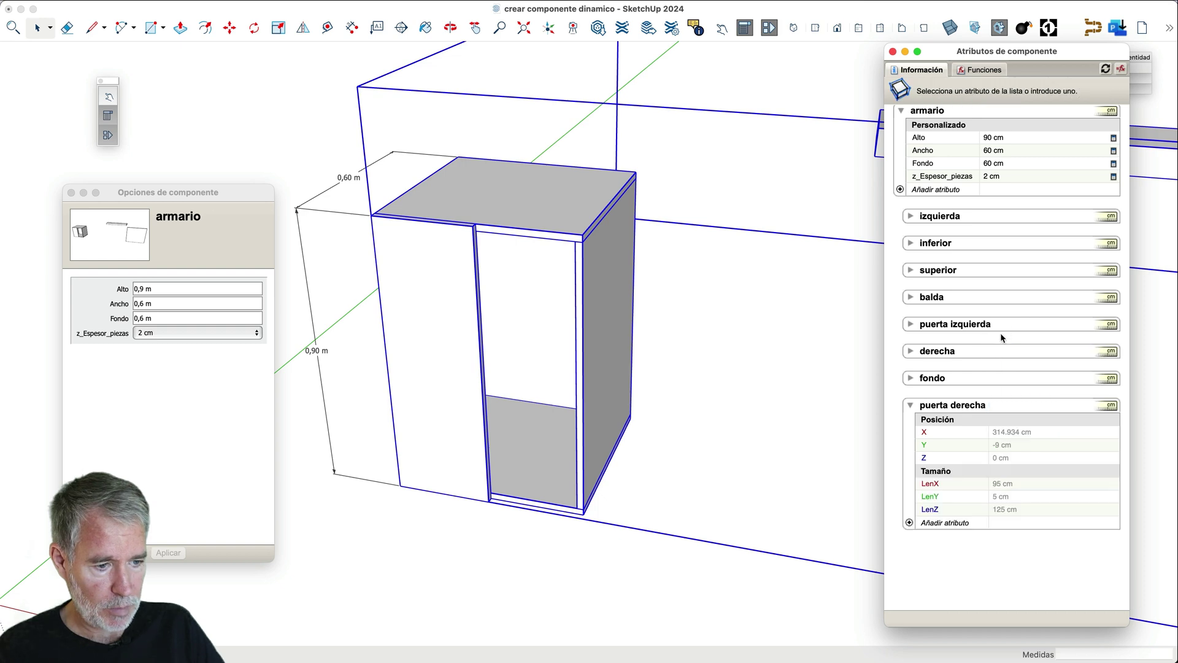
# - Set the X position of puerta derecha to a formula that references the Ancho attribute of armario
pyautogui.click(969, 430)
pyautogui.scroll(-1, 524, 410)
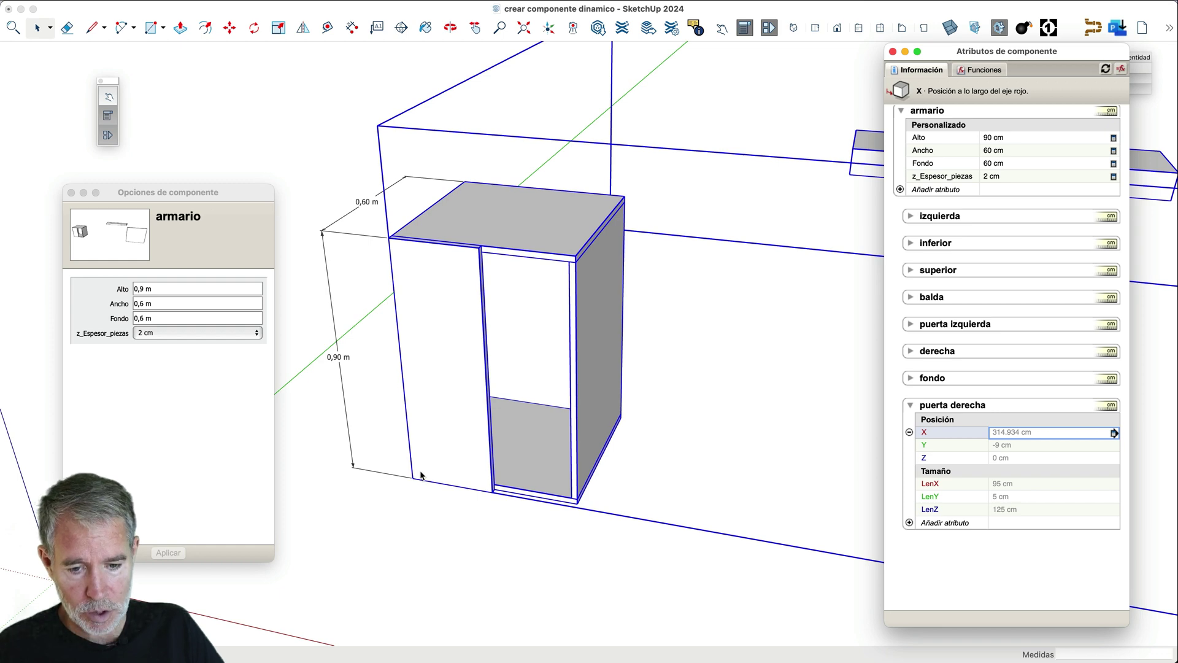
pyautogui.scroll(-3, 421, 477)
pyautogui.scroll(-5, 421, 472)
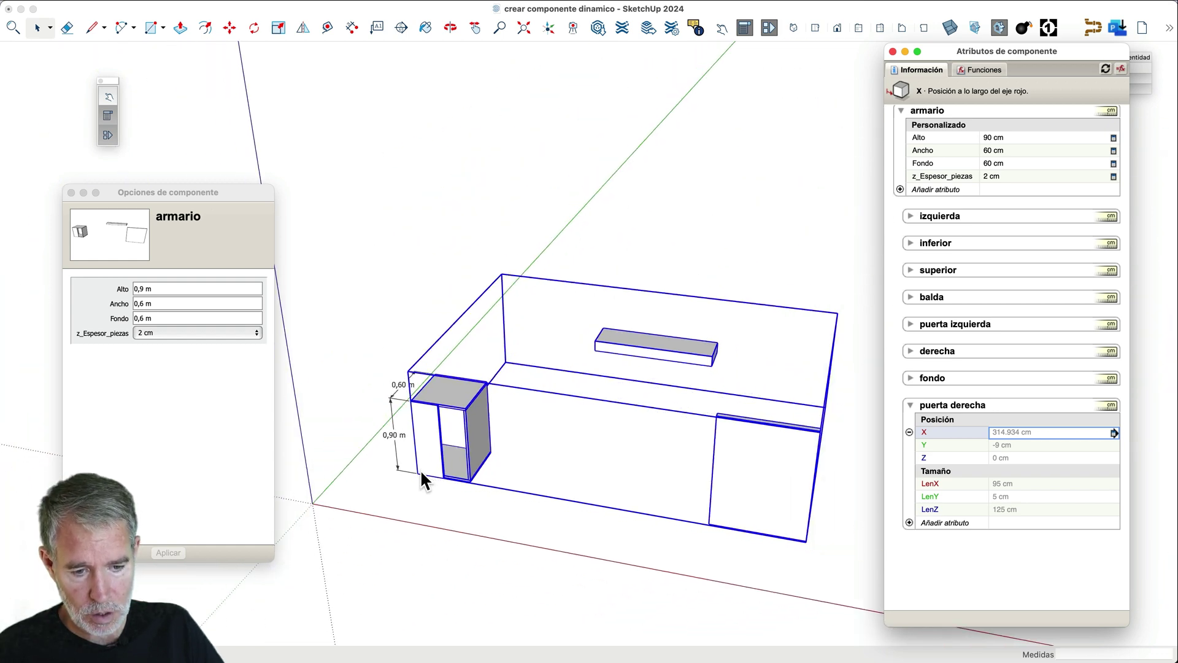
pyautogui.scroll(3, 805, 526)
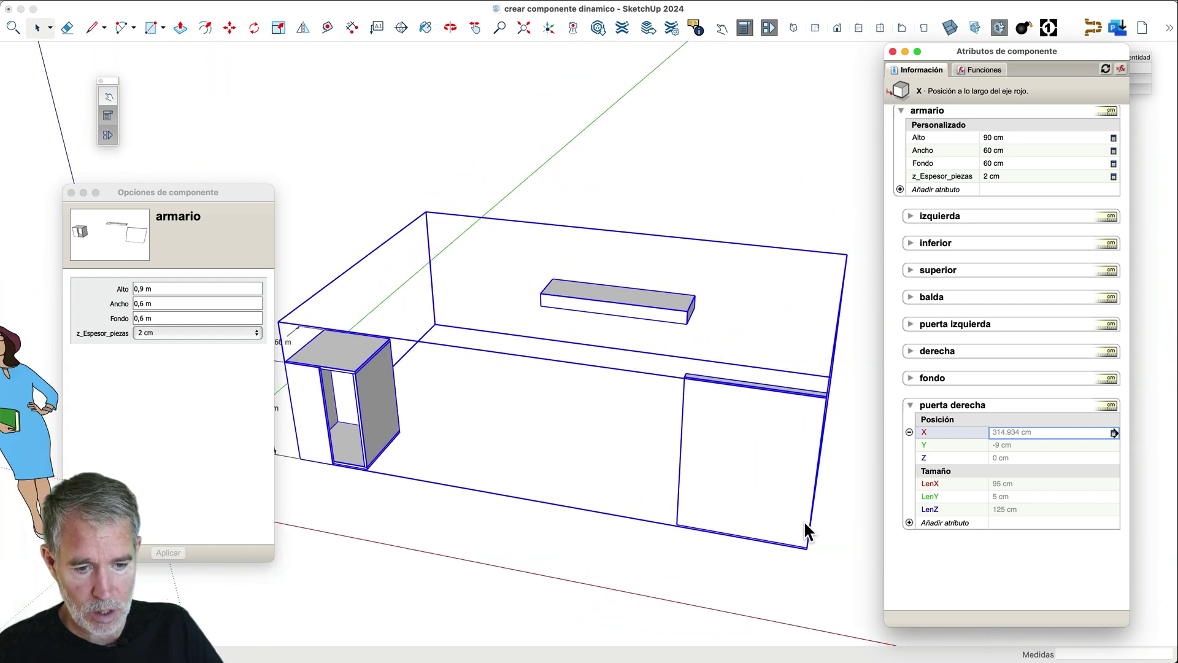
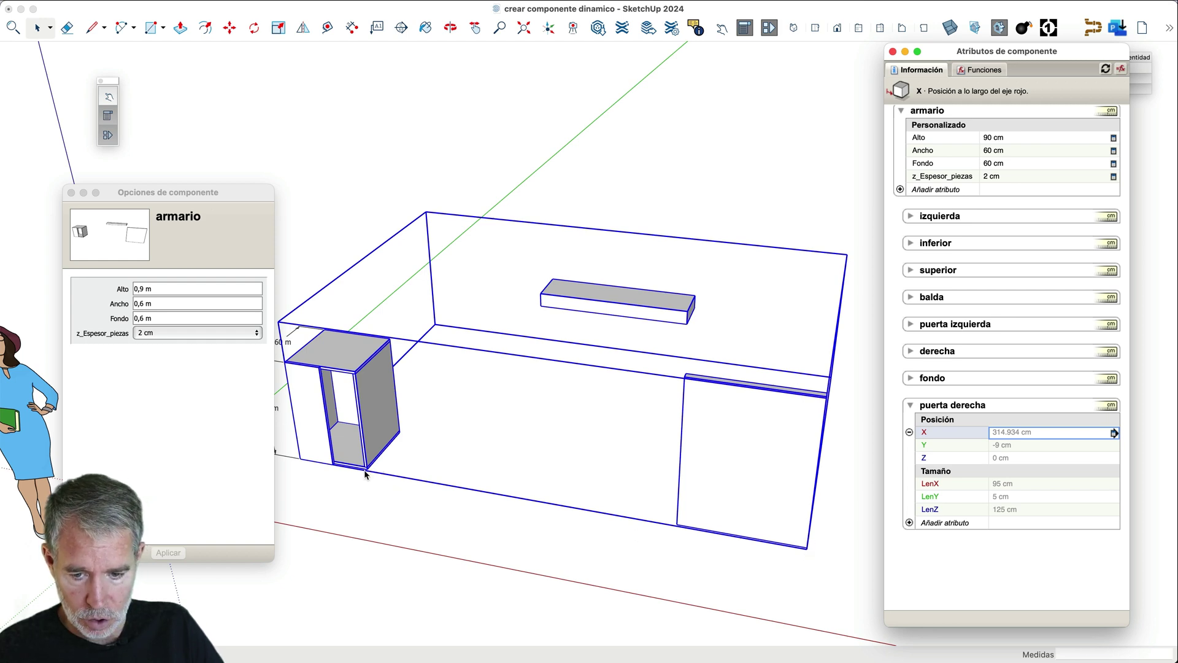
pyautogui.scroll(-3, 518, 479)
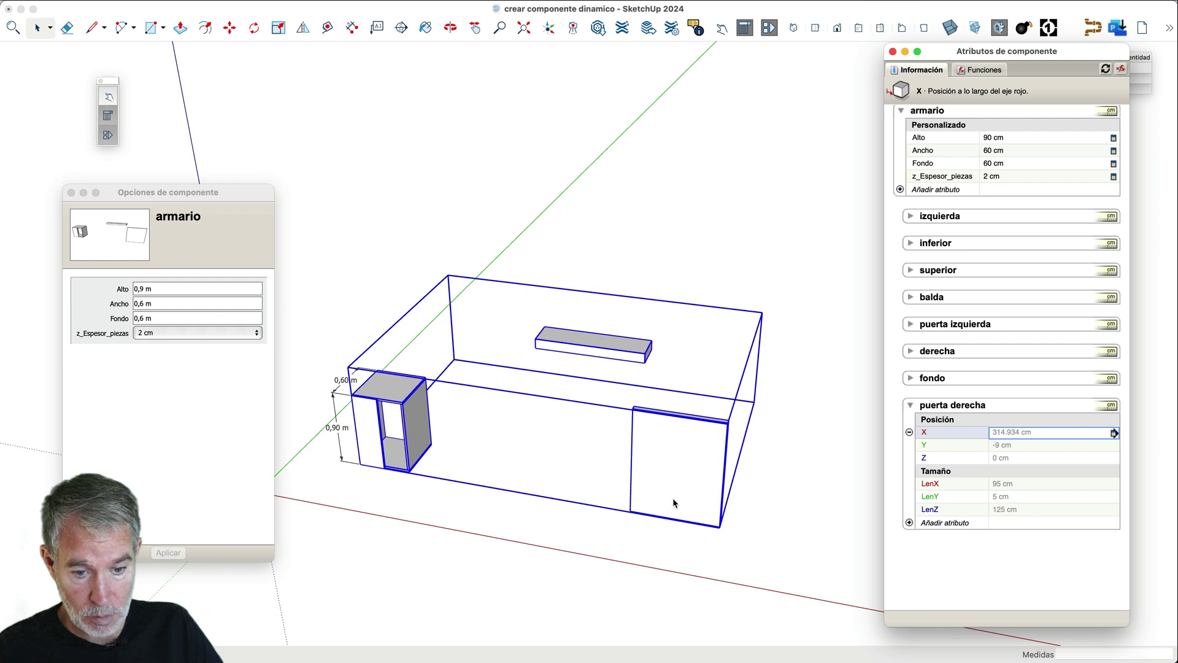
pyautogui.click(1024, 433)
pyautogui.write('=')
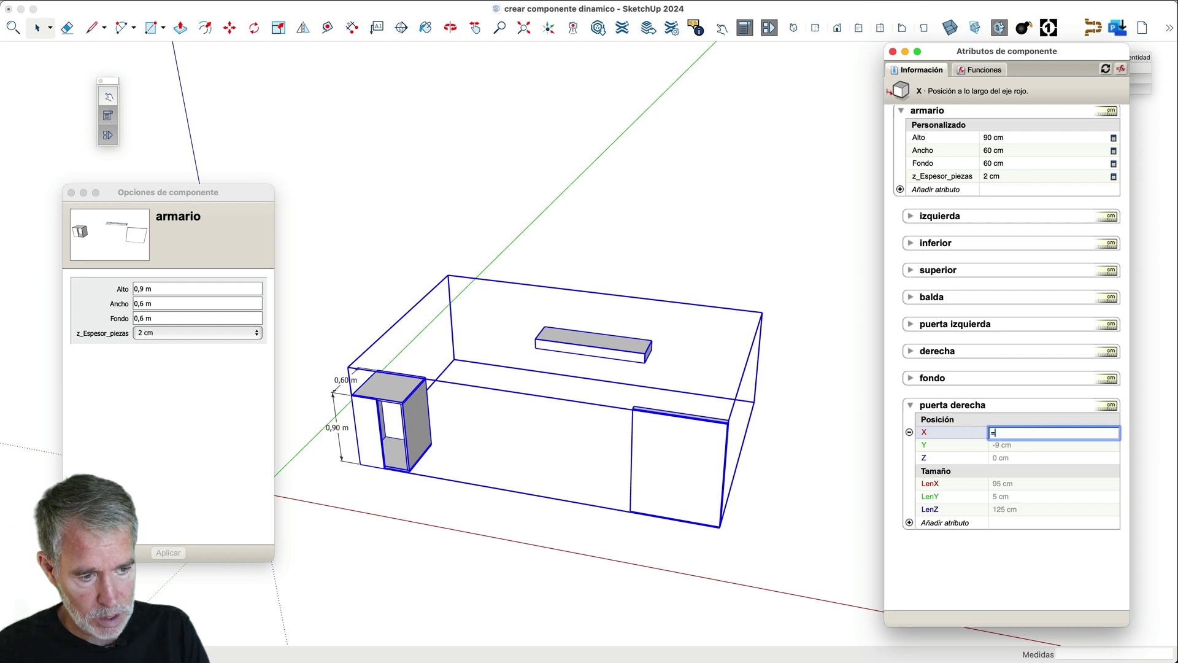
pyautogui.click(1000, 154)
pyautogui.press('Return')
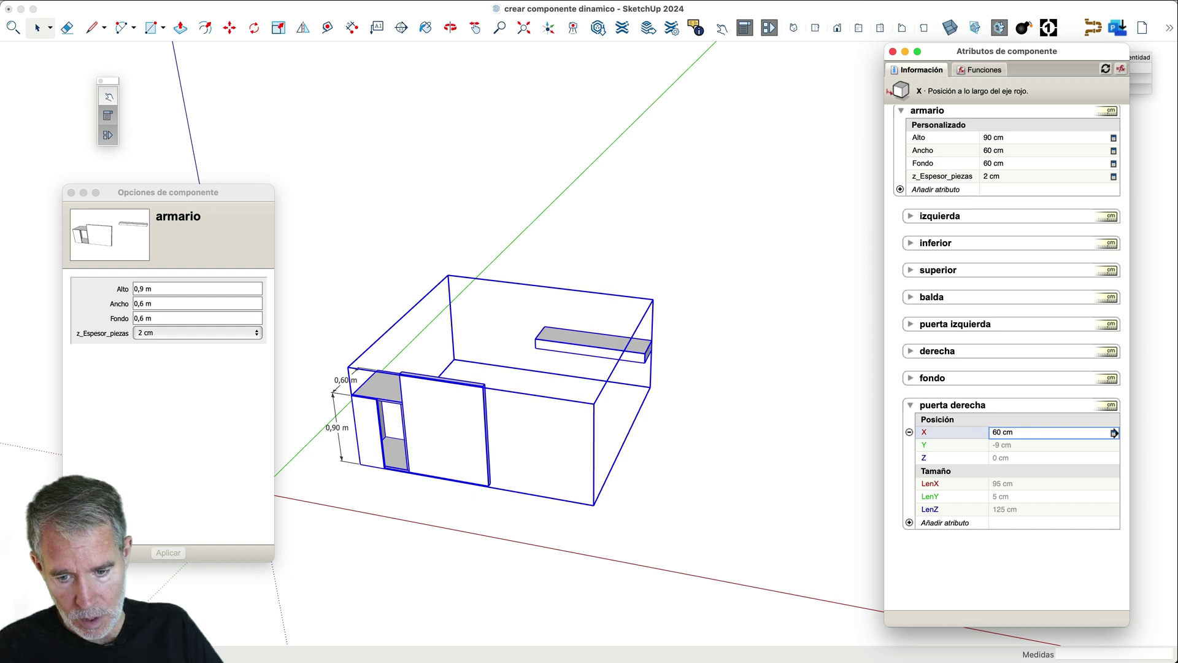
# - Expand the attributes of puerta izquierda and open the Y position of puerta derecha for editing
pyautogui.scroll(6, 371, 443)
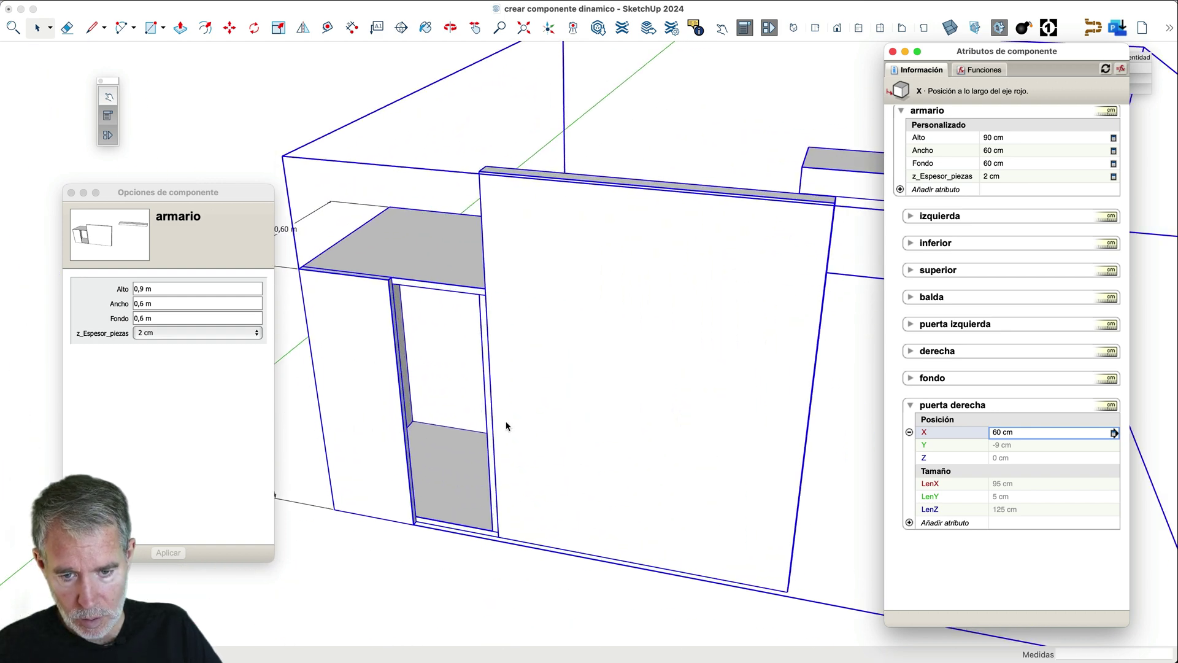
pyautogui.scroll(-3, 507, 426)
pyautogui.scroll(5, 492, 521)
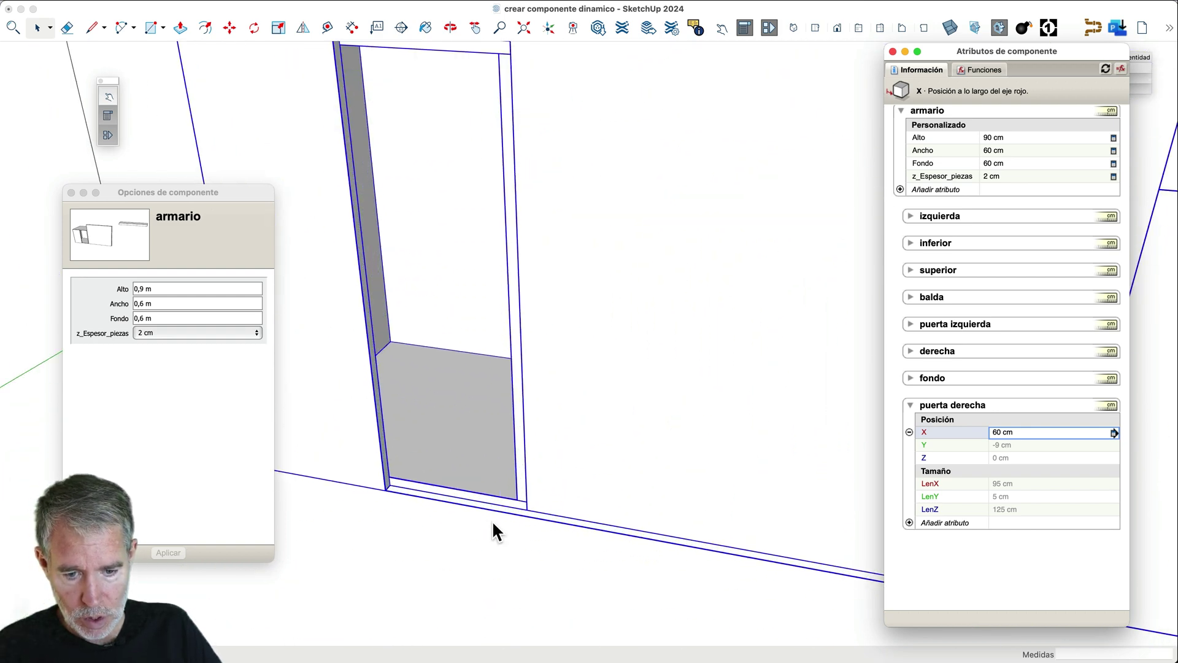
pyautogui.scroll(1, 492, 520)
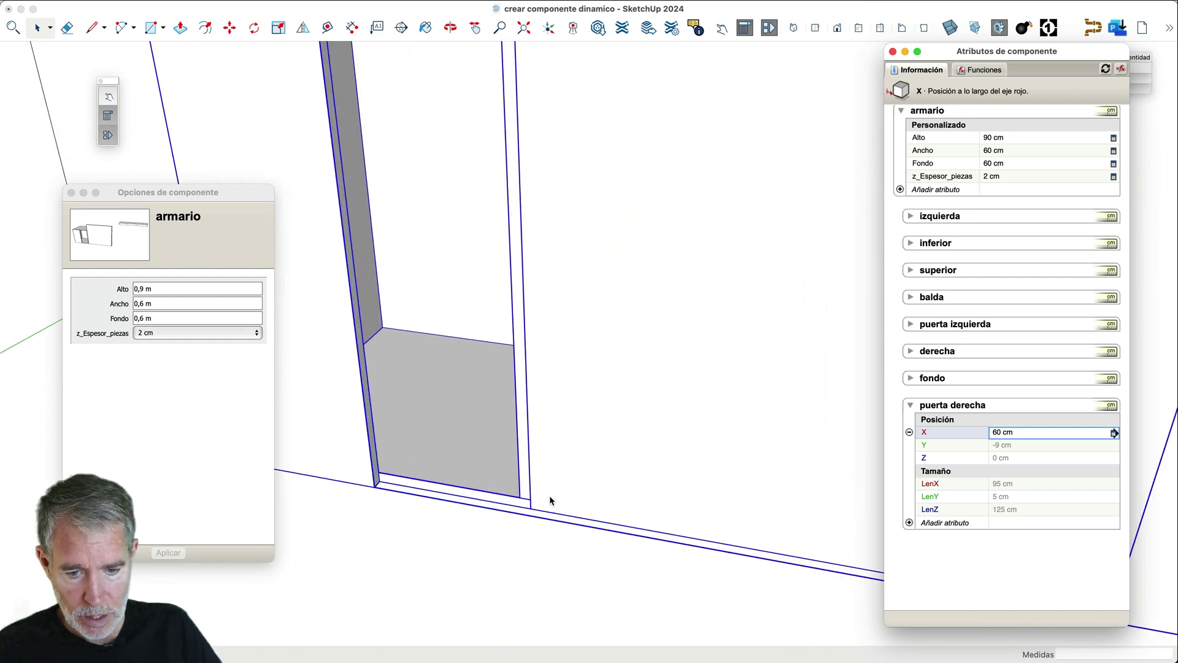
pyautogui.click(1014, 444)
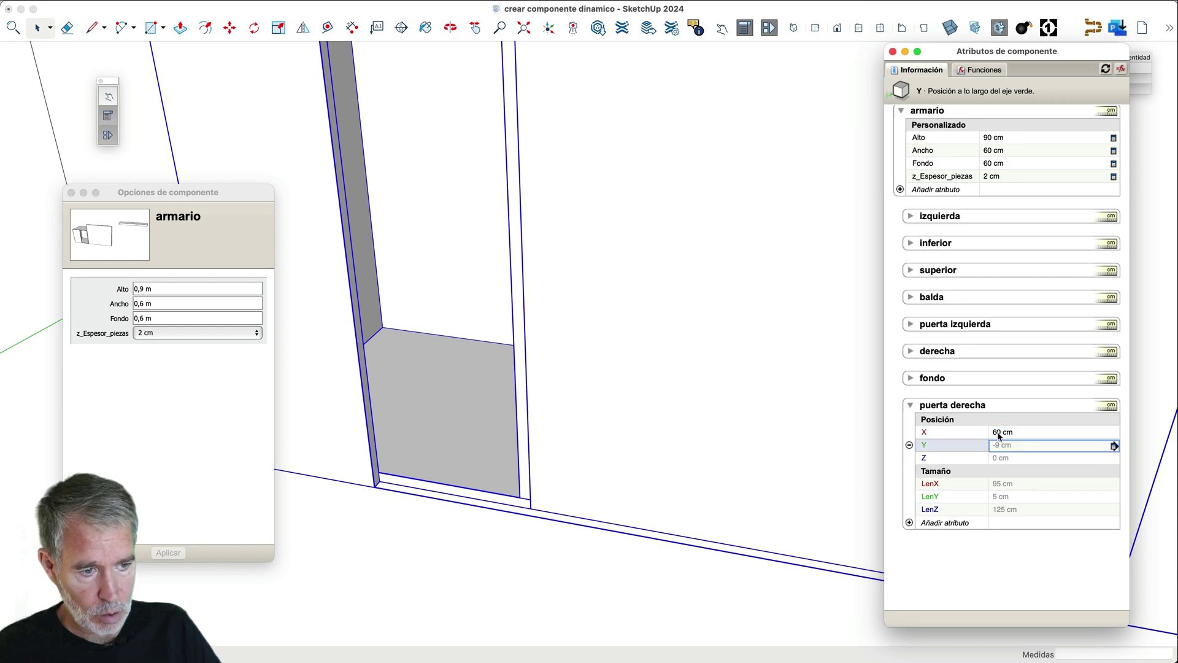
pyautogui.click(911, 324)
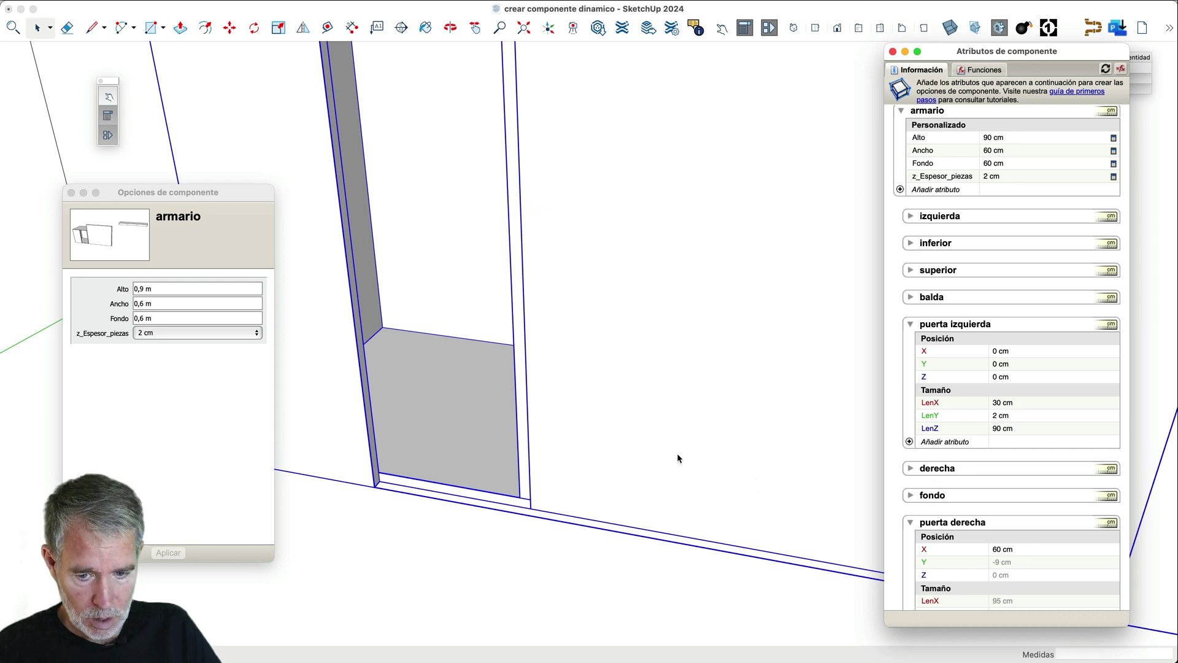
pyautogui.scroll(-3, 677, 454)
pyautogui.click(1011, 563)
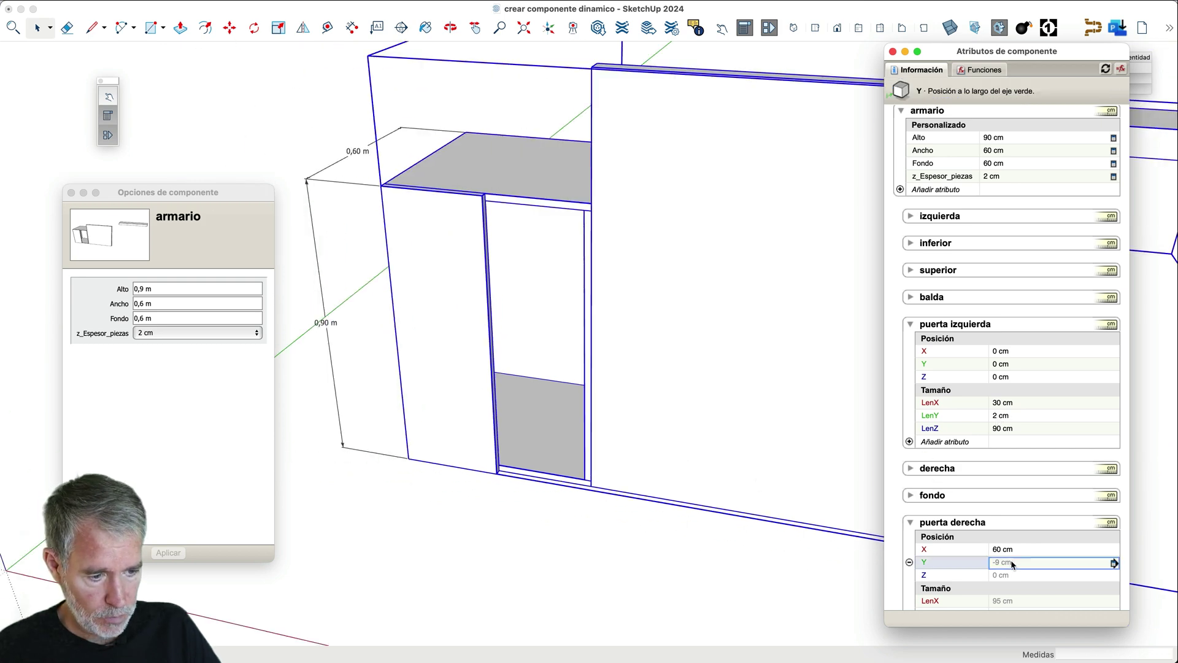
# - Link the Y position of puerta derecha to the cabinet attribute with the formula =armario!z_Espesor_piezas
pyautogui.write('=')
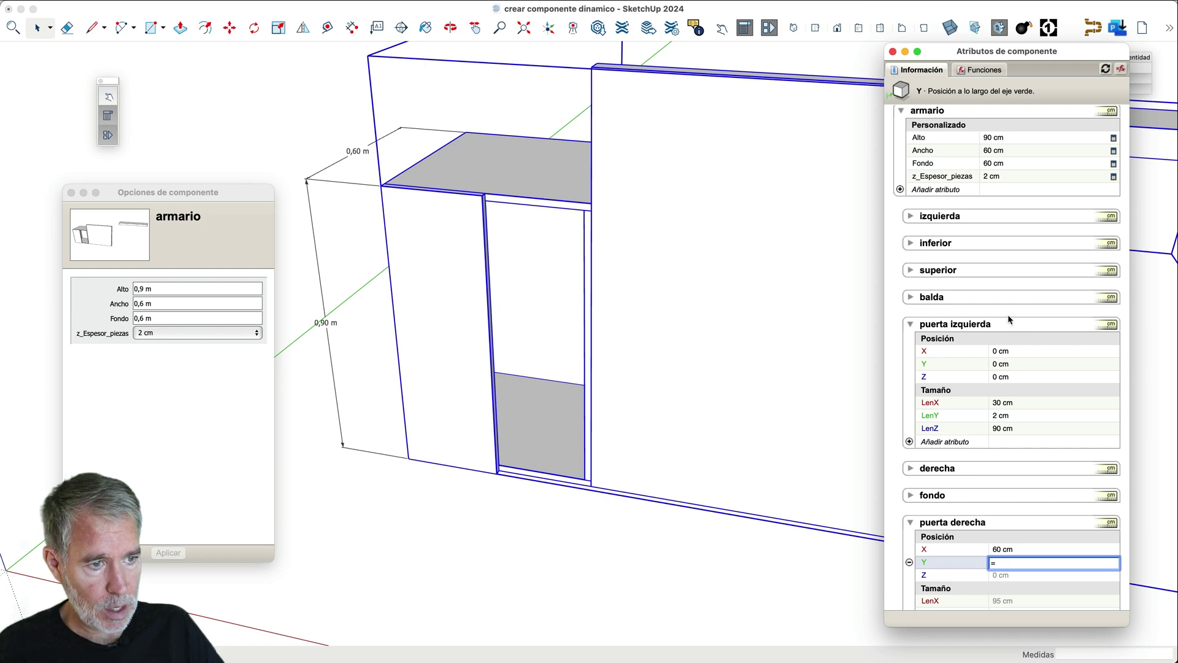
pyautogui.click(1006, 176)
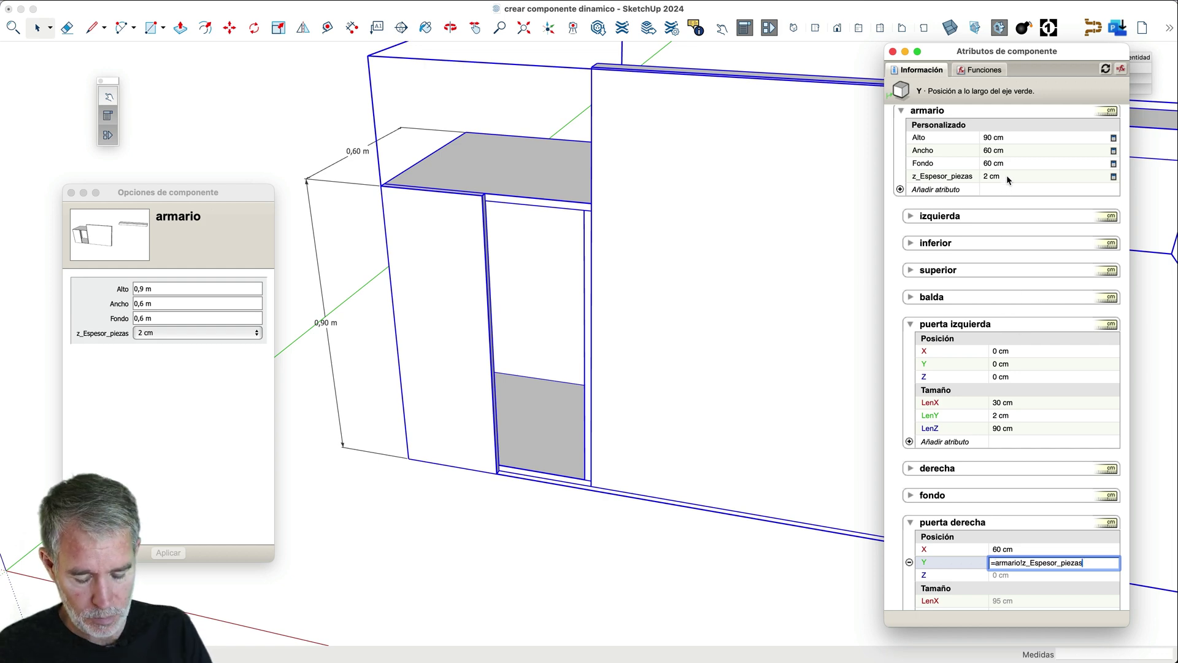
pyautogui.press('Return')
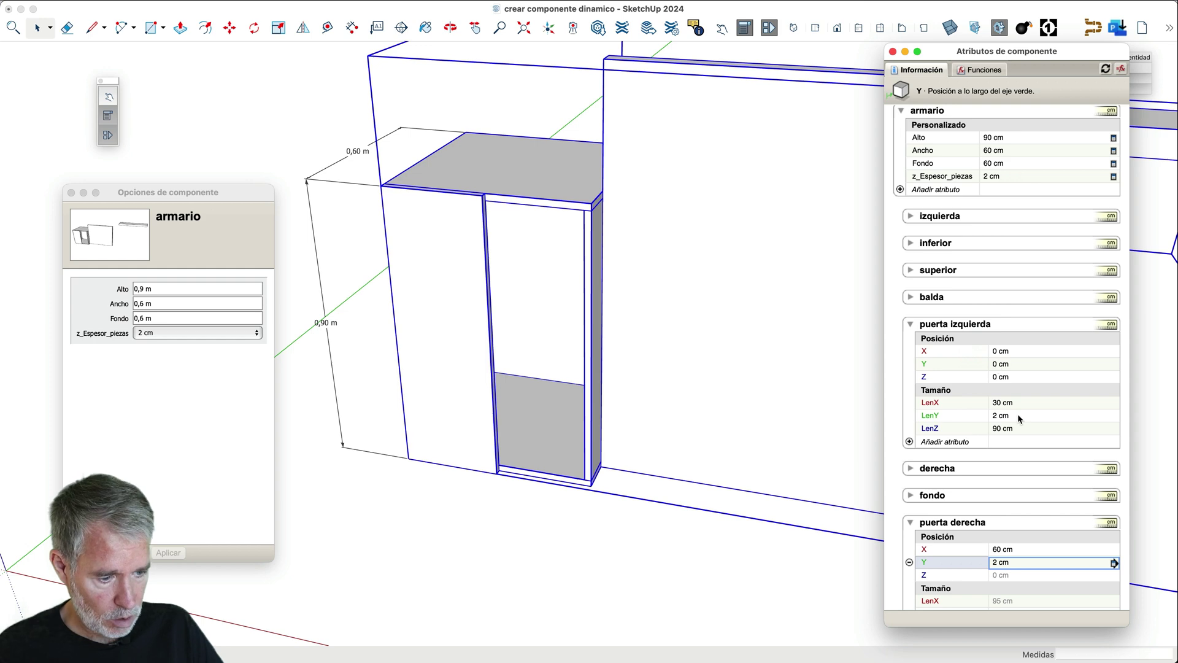
# - Set the Y and Z positions of puerta derecha to 0 cm
pyautogui.write('=')
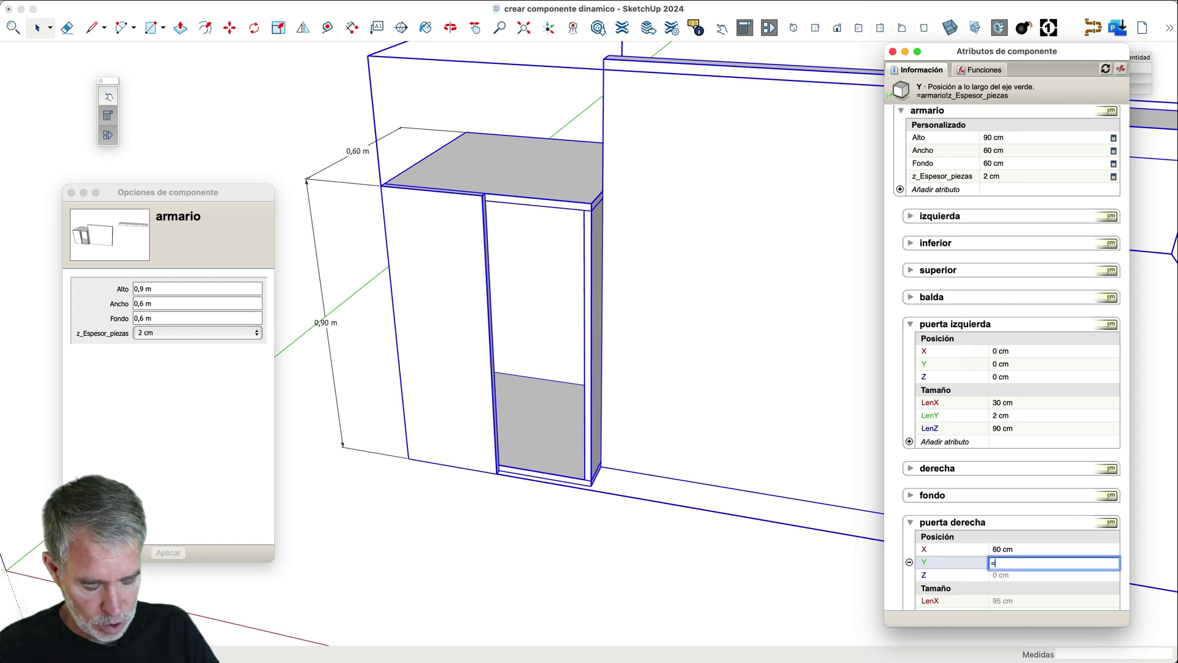
pyautogui.press('Escape')
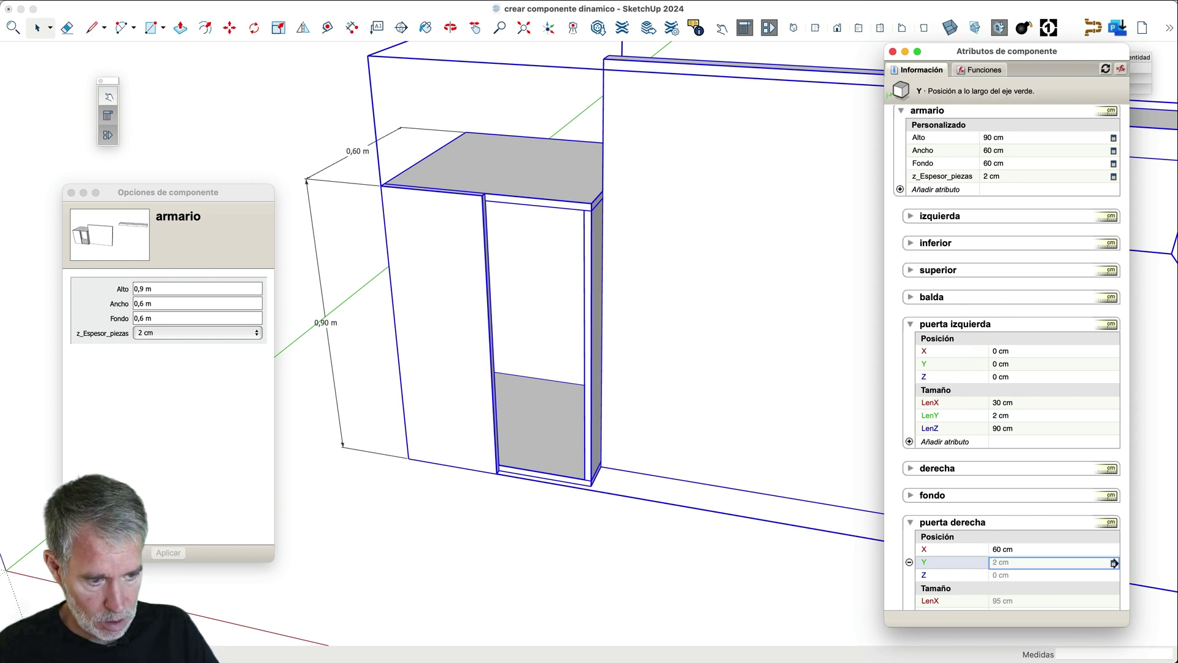
pyautogui.write('=')
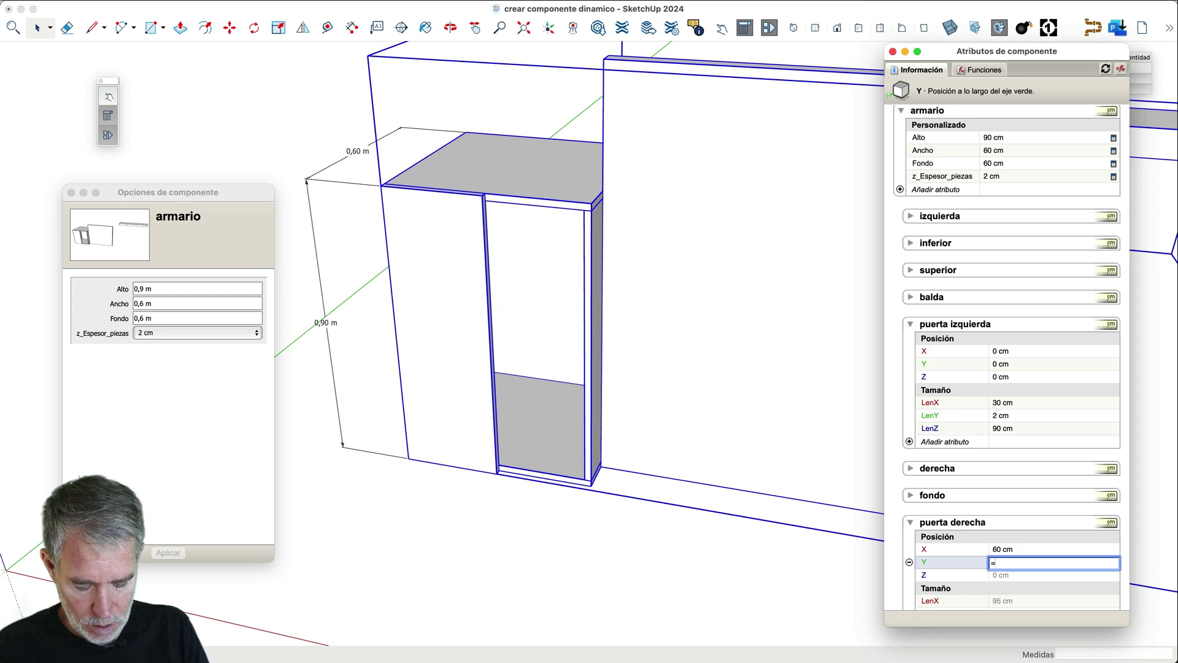
pyautogui.press('Return')
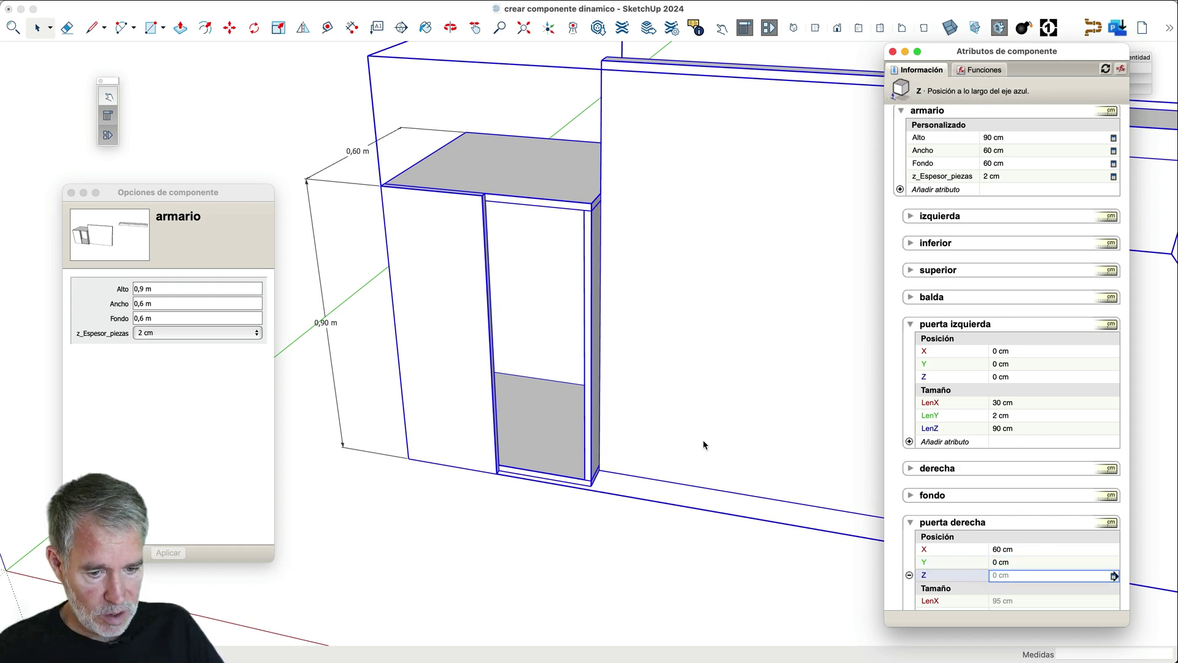
pyautogui.scroll(-3, 702, 440)
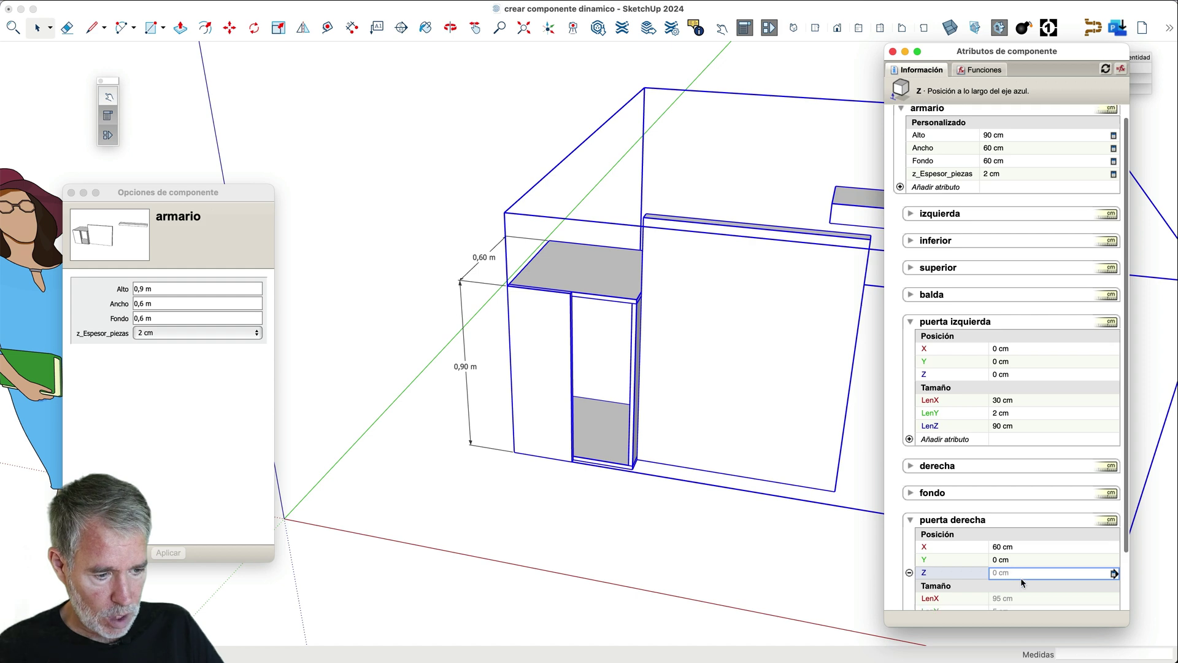
pyautogui.scroll(-1, 1019, 580)
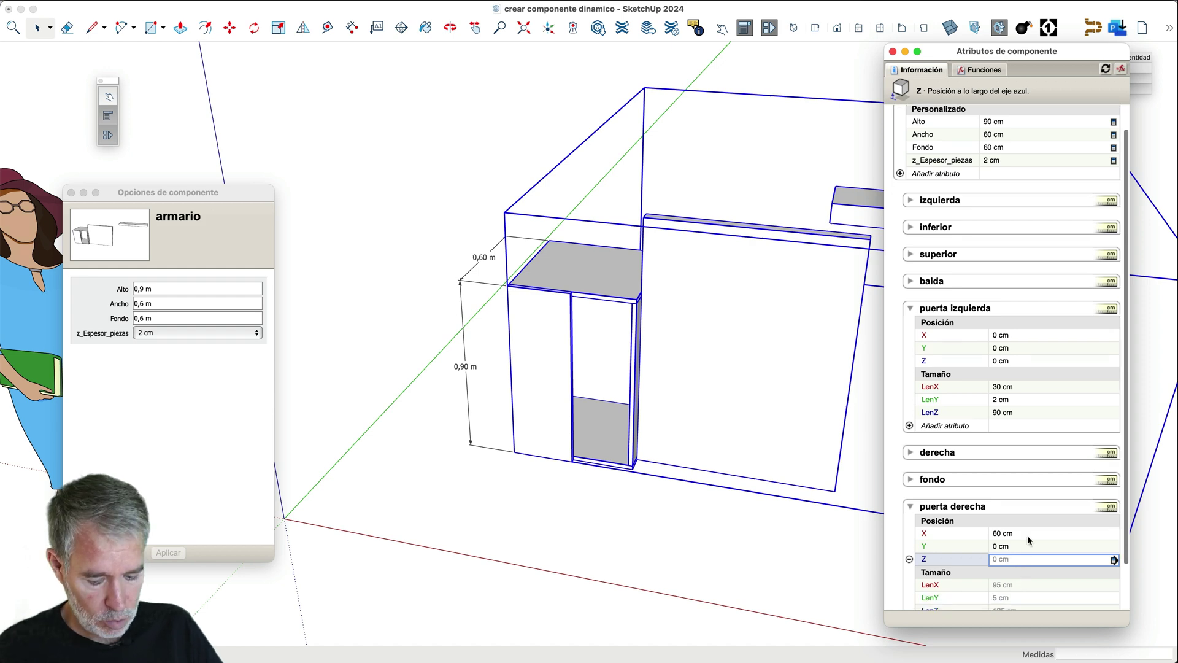
pyautogui.write('0')
pyautogui.press('Return')
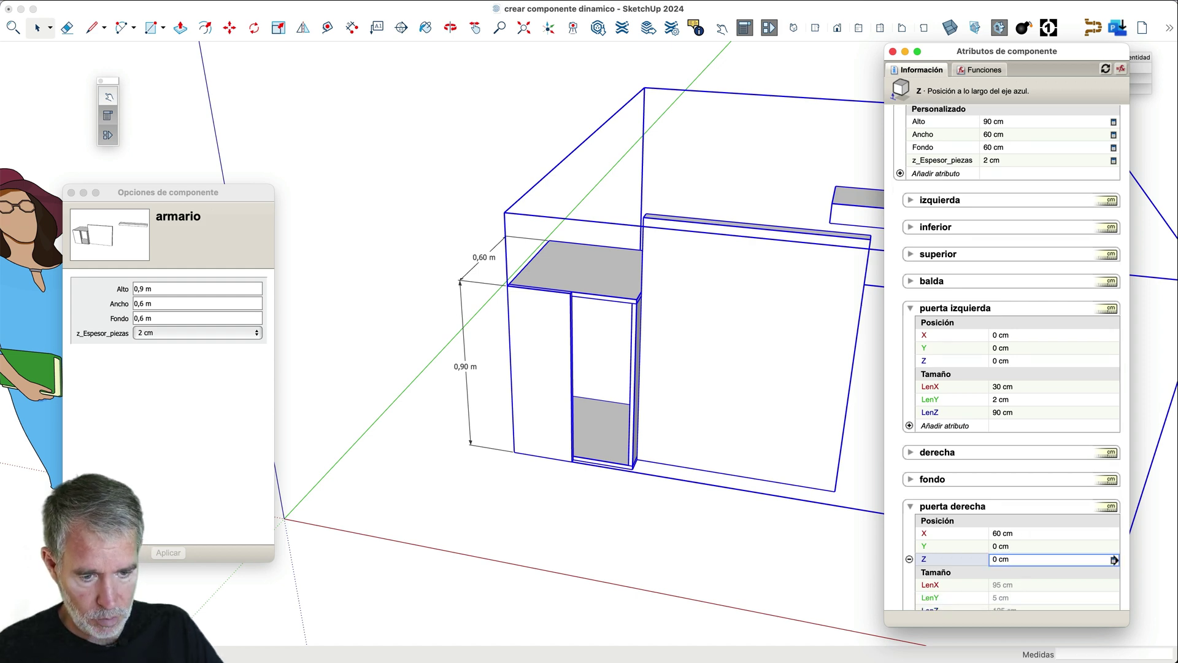
# - Move the geometry inside puerta derecha about 0.09 m so its rear lower corner sits on the component's axis origin, and leave the component
pyautogui.doubleClick(757, 399)
pyautogui.click(757, 399)
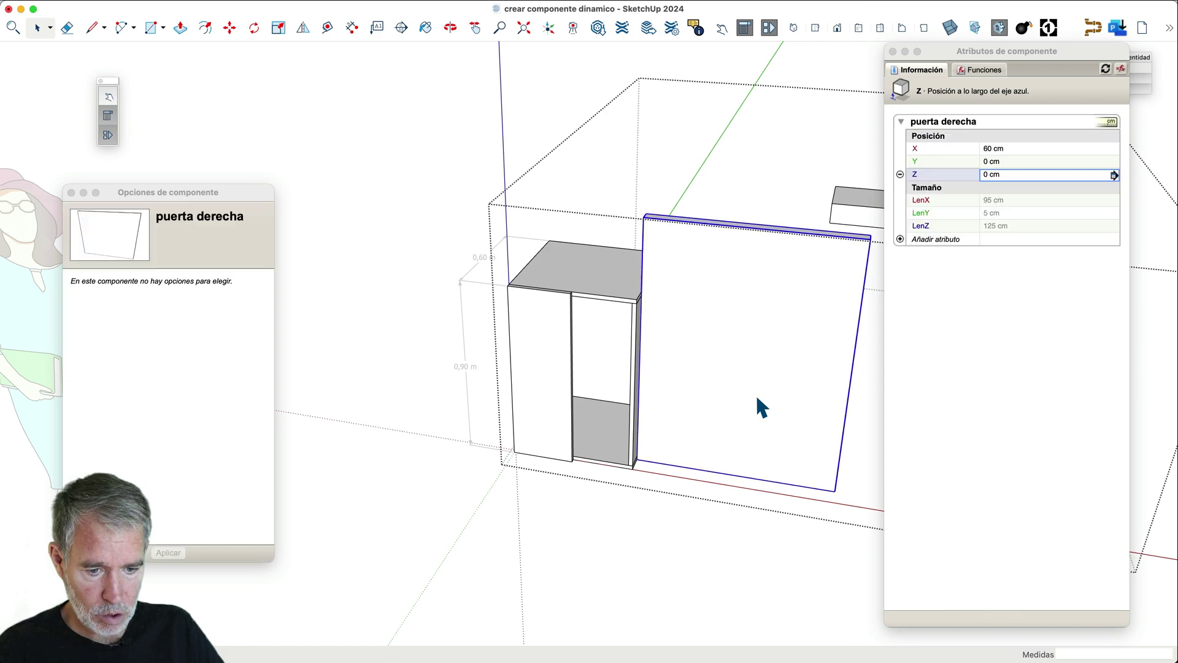
pyautogui.doubleClick(756, 392)
pyautogui.scroll(3, 694, 450)
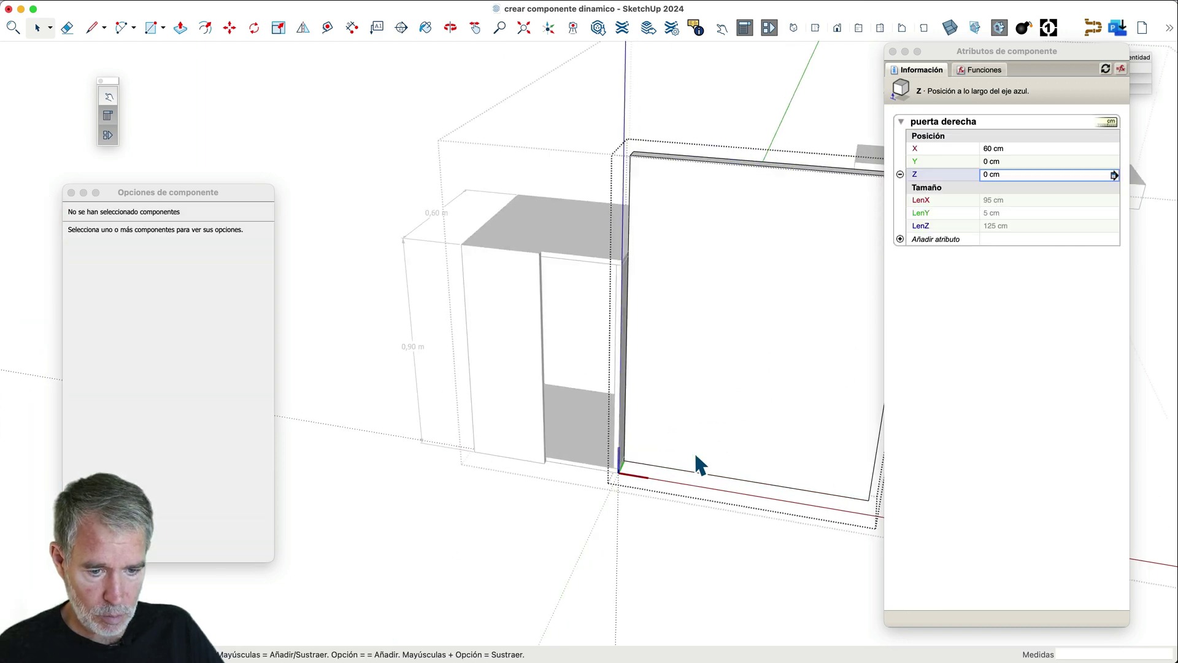
pyautogui.scroll(-5, 552, 453)
pyautogui.scroll(5, 631, 468)
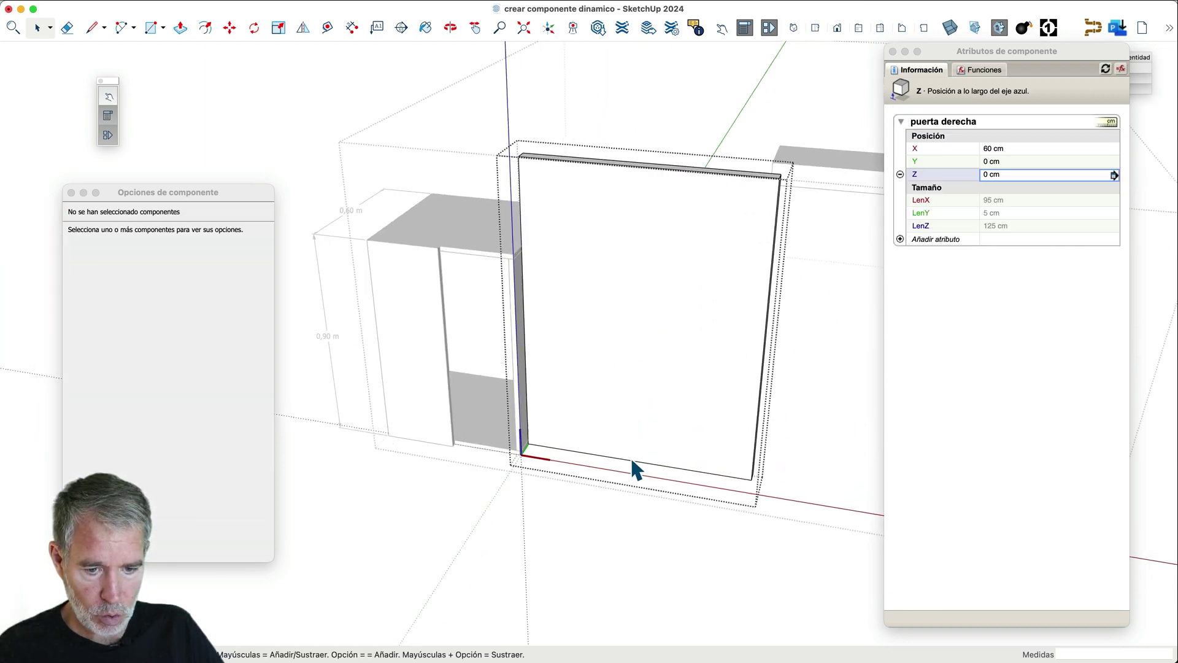
pyautogui.scroll(2, 634, 469)
pyautogui.click(636, 421)
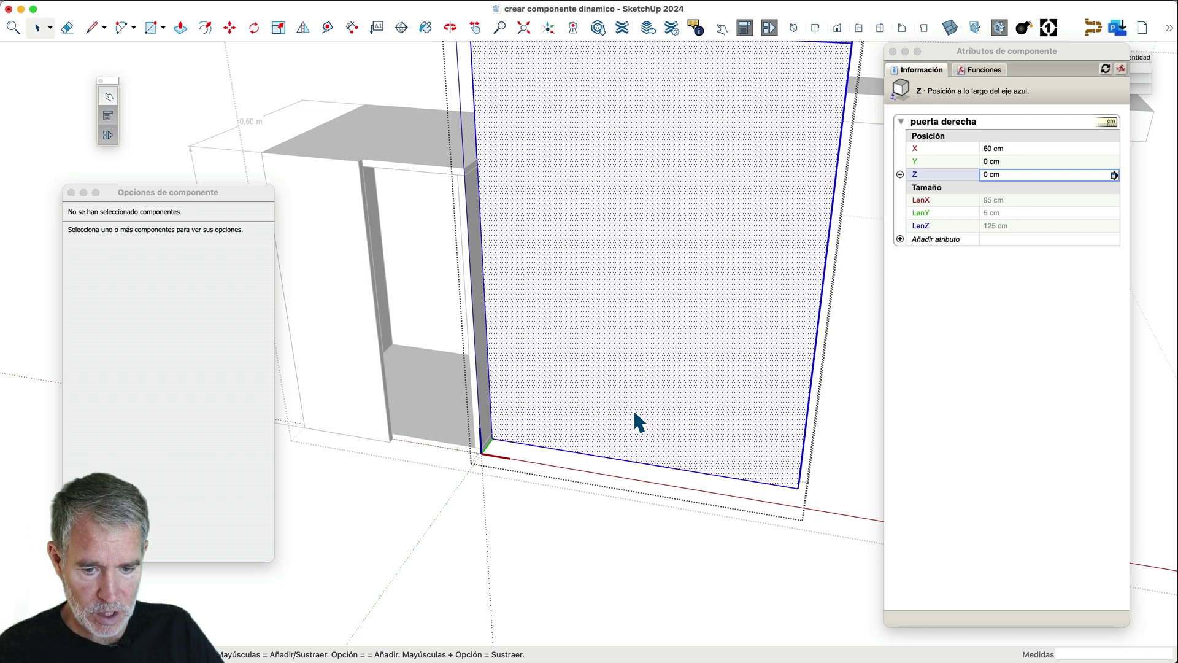
pyautogui.press('m')
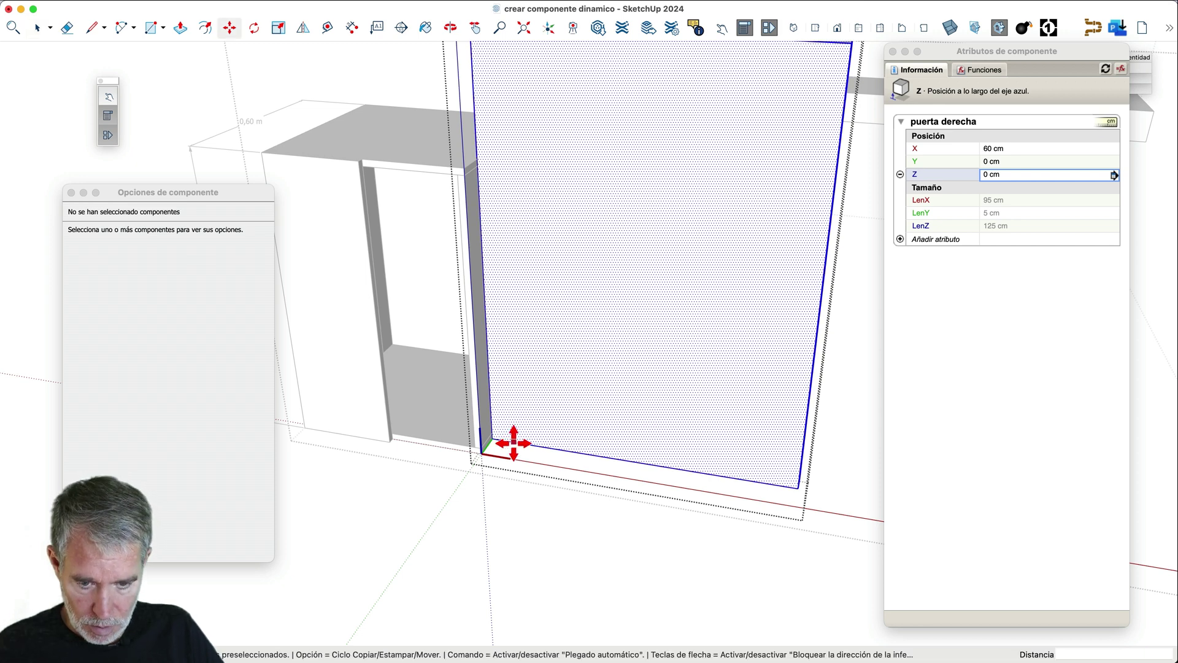
pyautogui.click(497, 440)
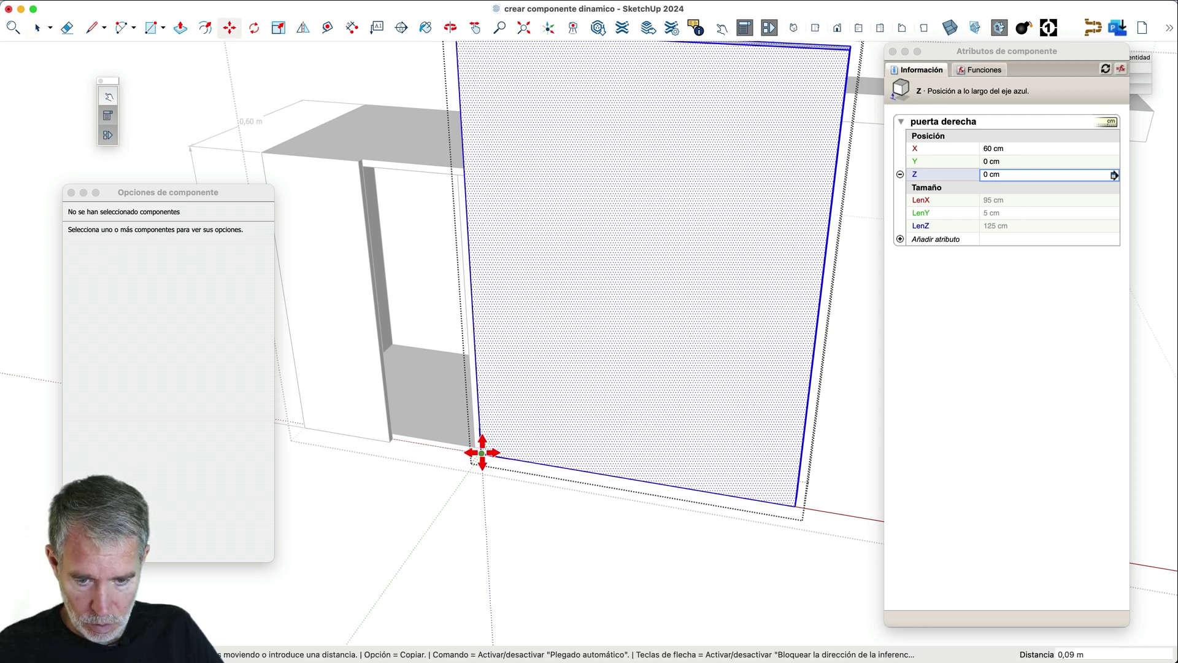
pyautogui.click(481, 453)
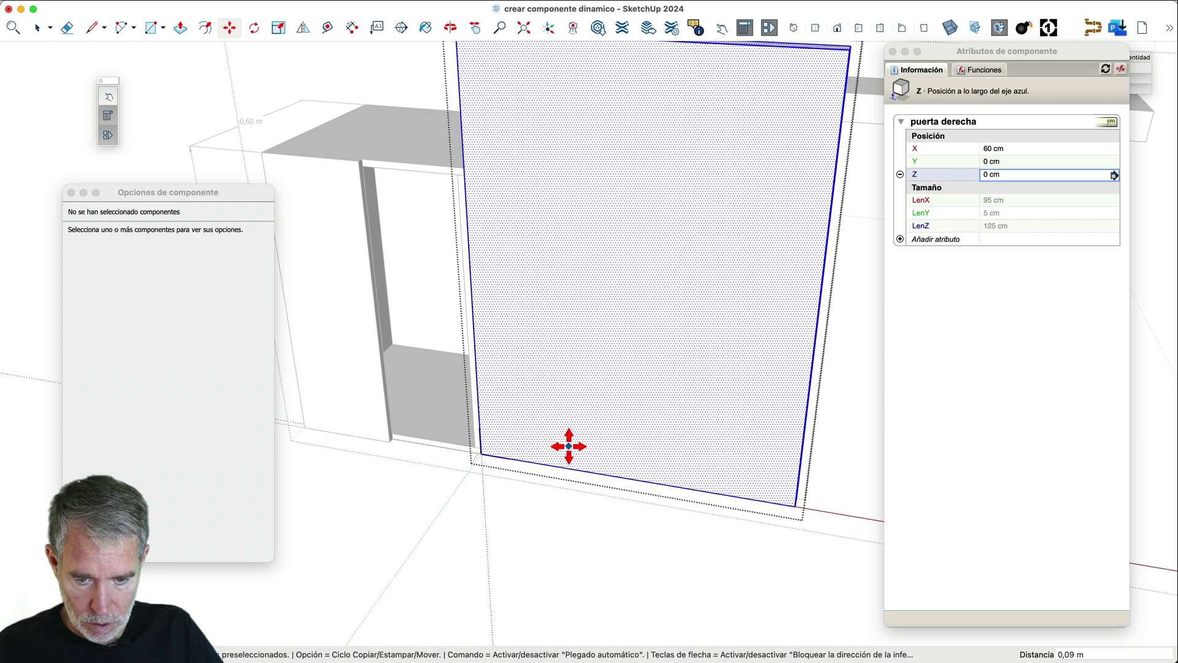
pyautogui.press('space')
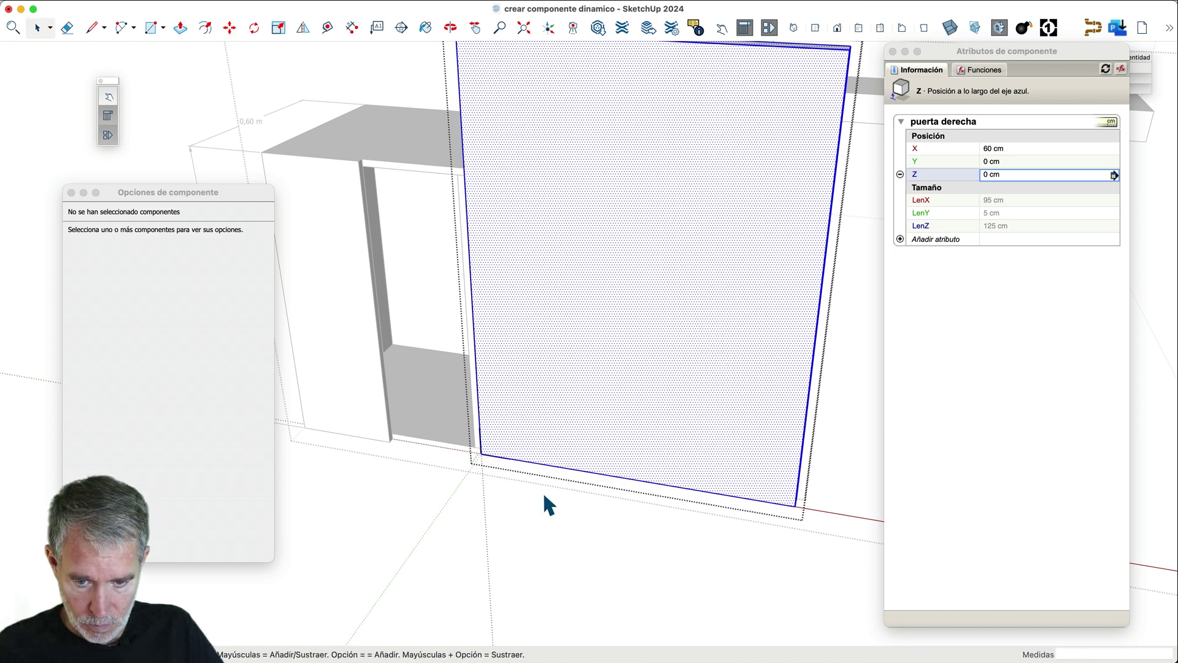
pyautogui.scroll(-1, 531, 514)
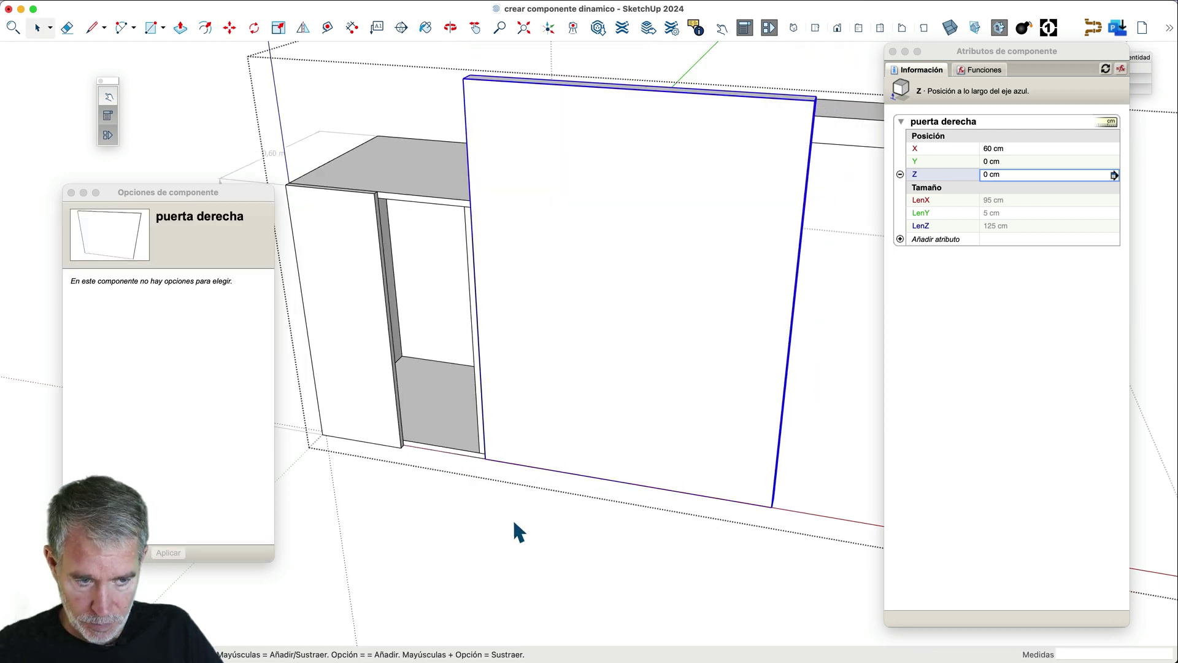
pyautogui.moveTo(513, 518); pyautogui.dragTo(537, 506, button='middle')
pyautogui.press('Escape')
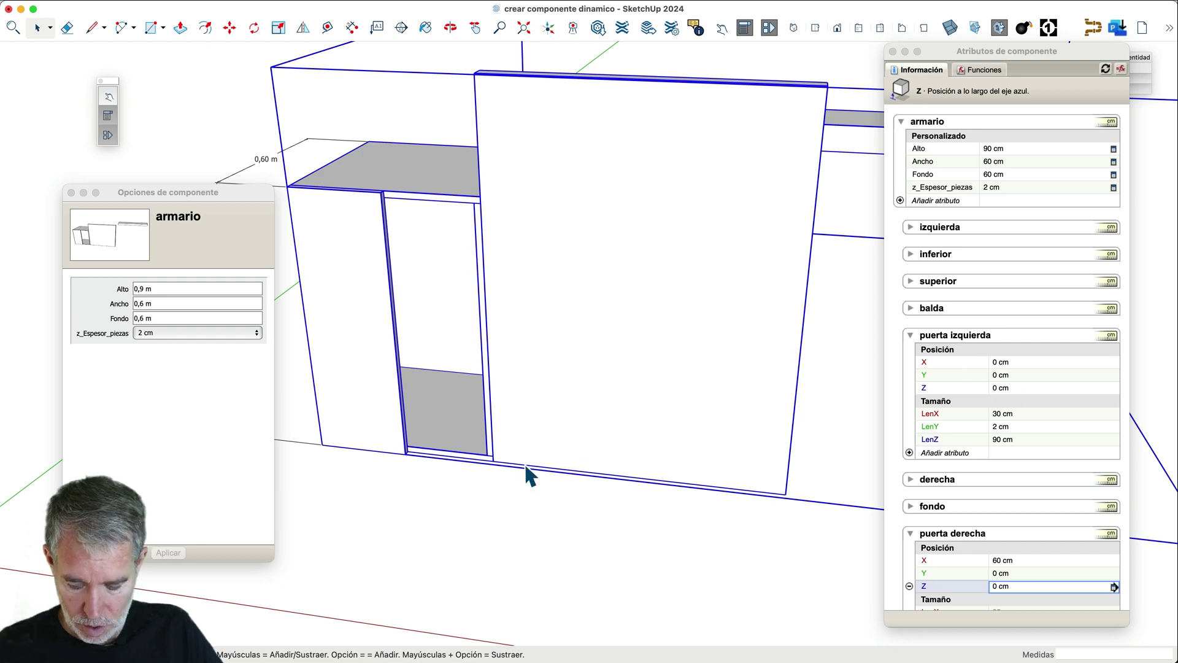
# - Examine whether the lower corner of puerta derecha's geometry coincides with its component origin and lines up with the cabinet side
pyautogui.moveTo(526, 463); pyautogui.dragTo(760, 416, button='middle')
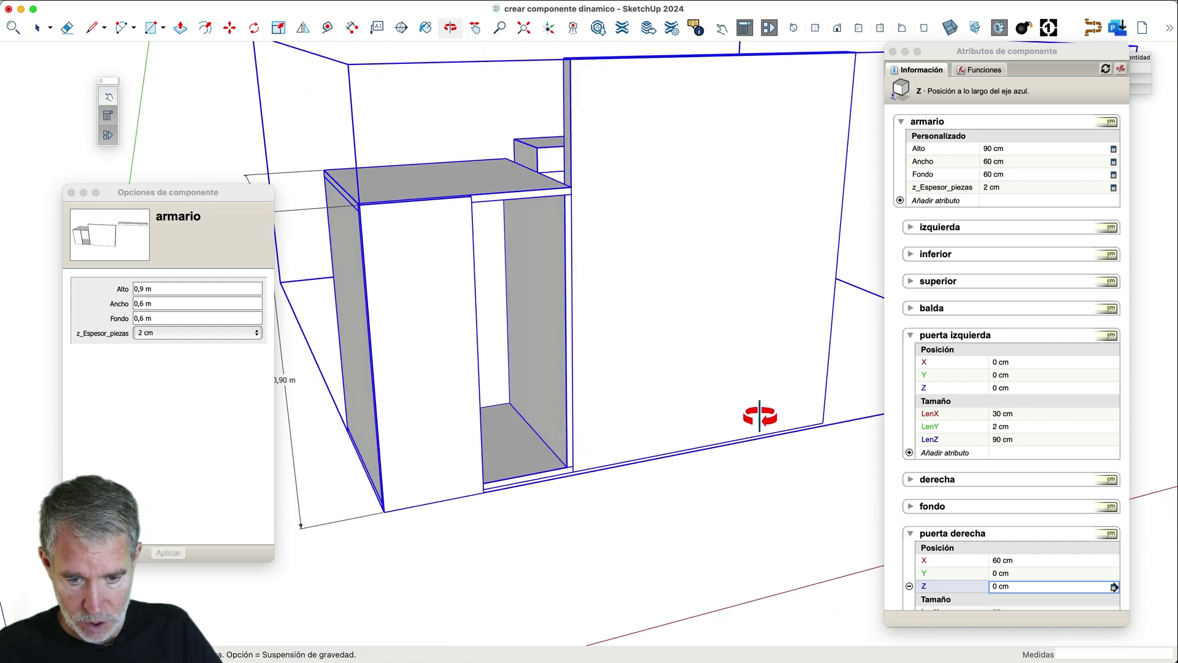
pyautogui.doubleClick(639, 424)
pyautogui.doubleClick(638, 423)
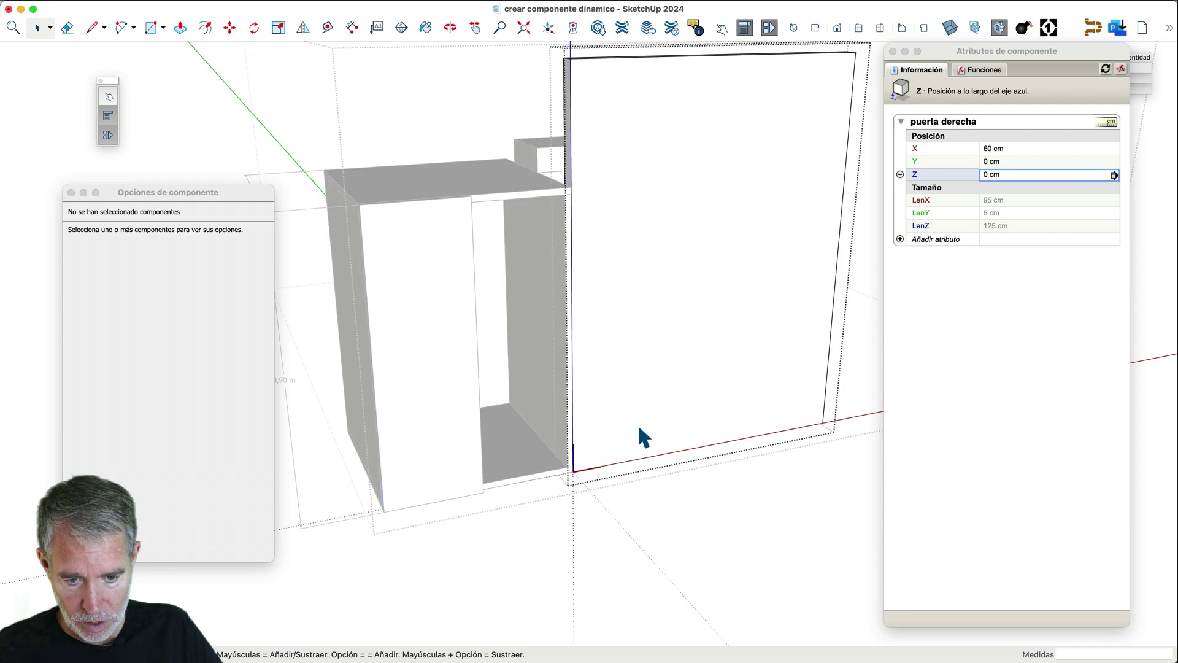
pyautogui.doubleClick(594, 449)
pyautogui.scroll(5, 598, 459)
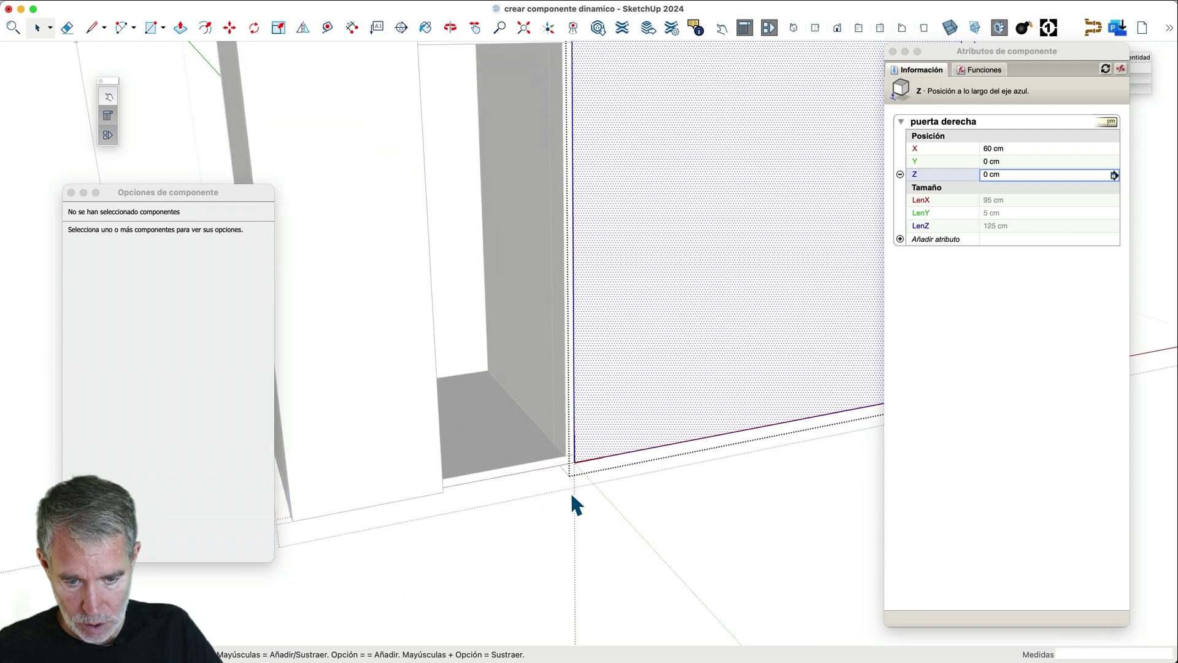
pyautogui.press('m')
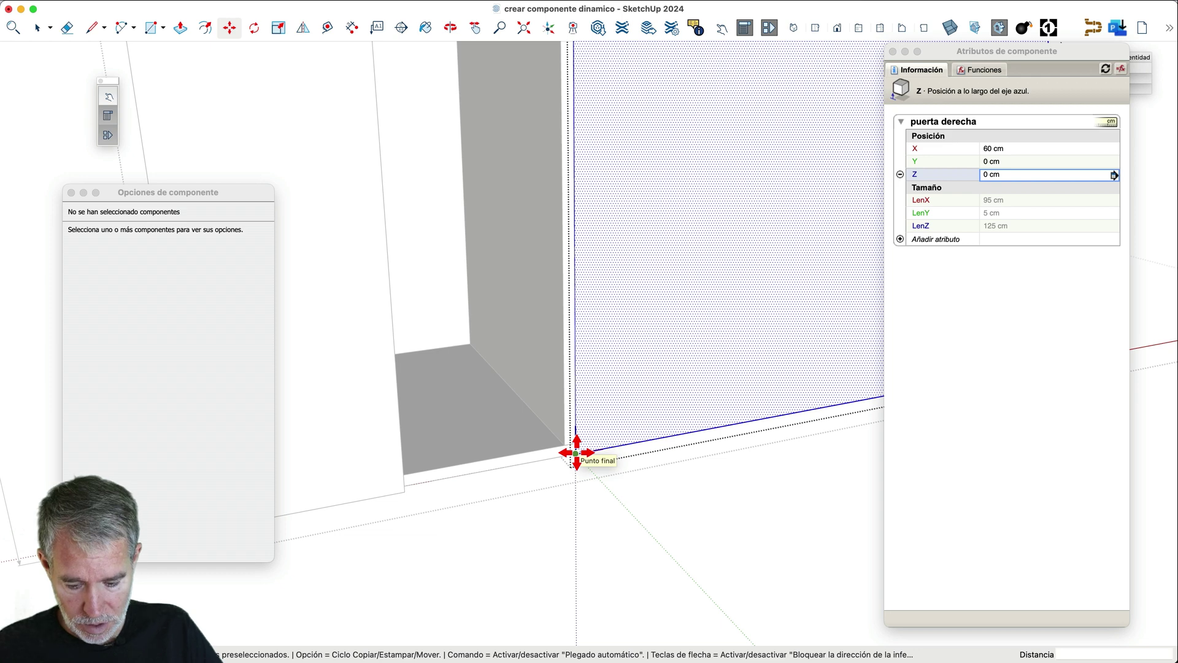
pyautogui.press('space')
pyautogui.press('Escape')
pyautogui.scroll(-8, 597, 480)
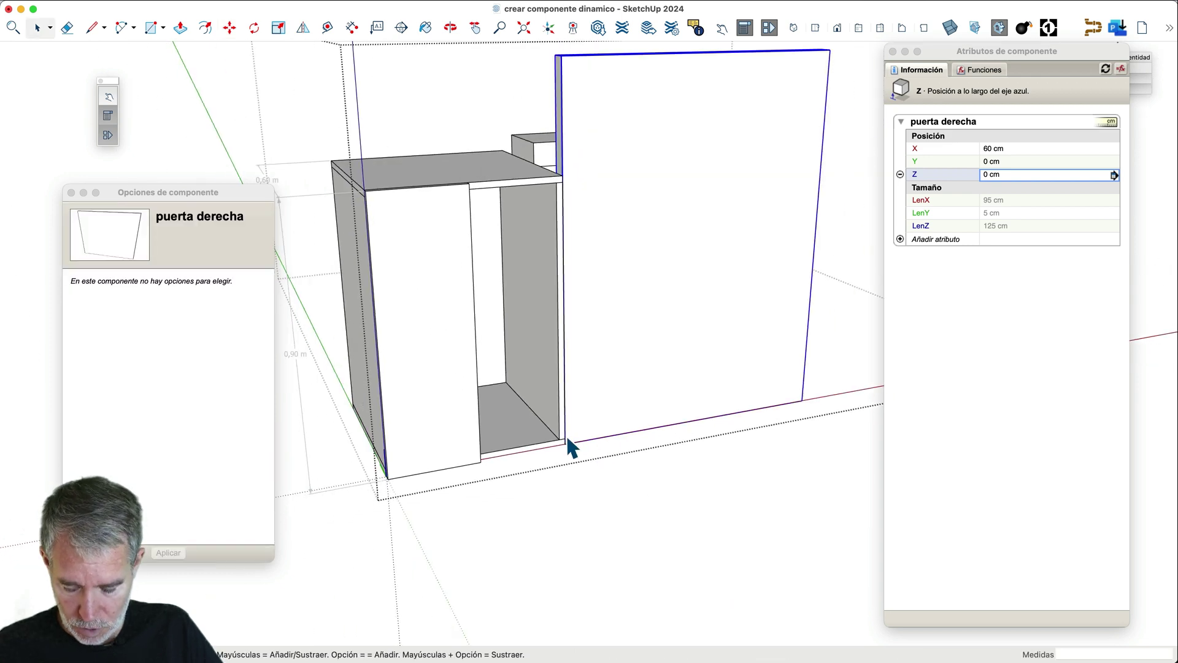
pyautogui.moveTo(568, 437); pyautogui.dragTo(414, 366, button='middle')
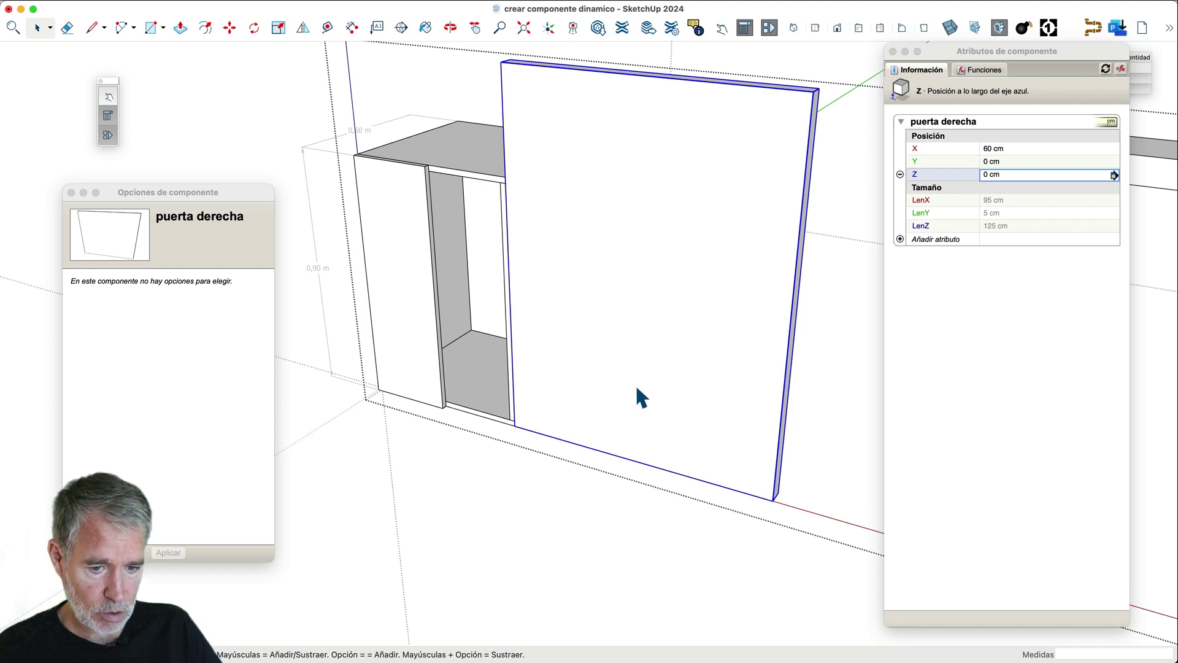
pyautogui.scroll(2, 518, 435)
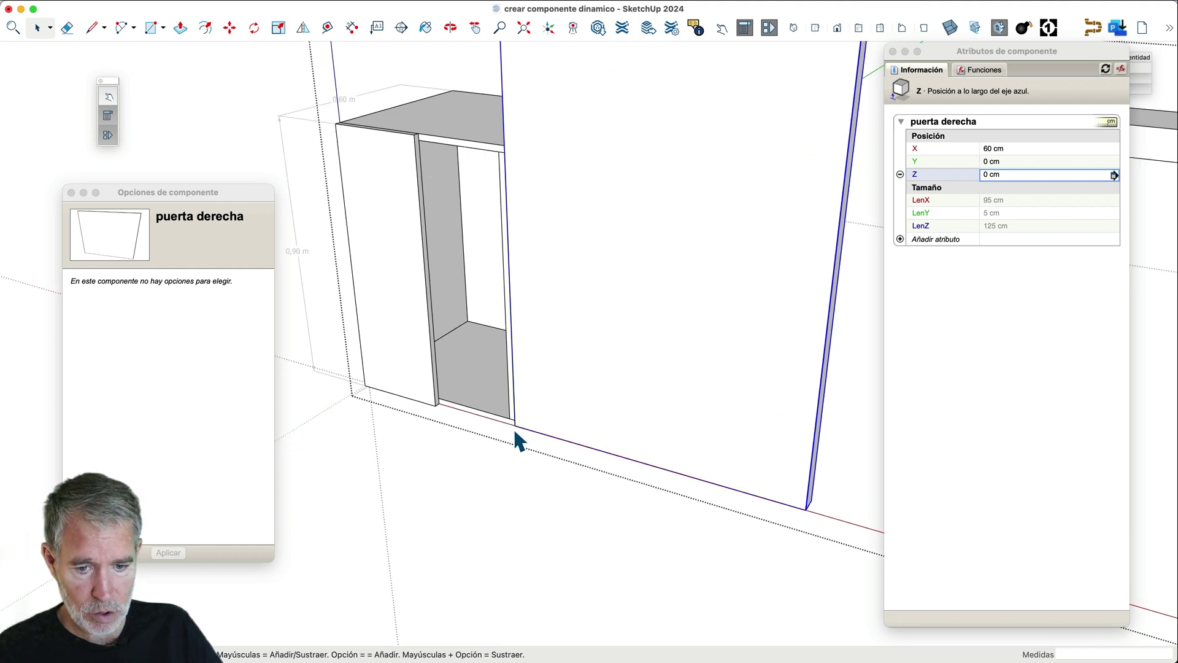
pyautogui.scroll(1, 516, 433)
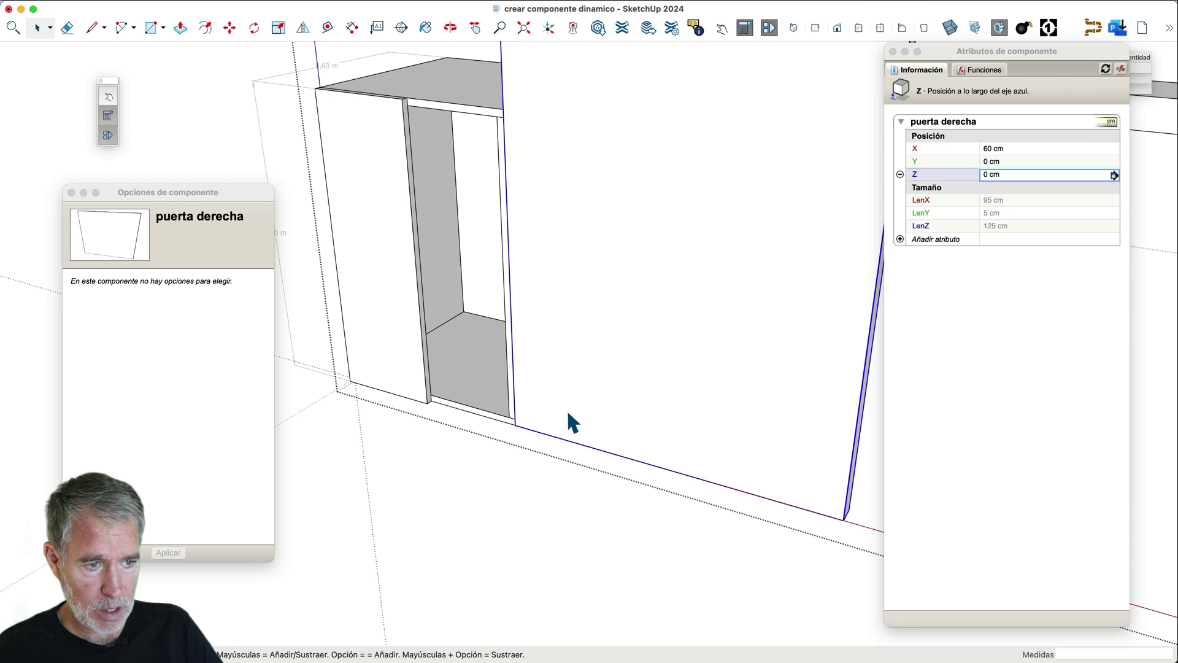
# - Leave the cabinet's editing context and select the whole armario component to list its attributes together with those of puerta derecha
pyautogui.click(1008, 202)
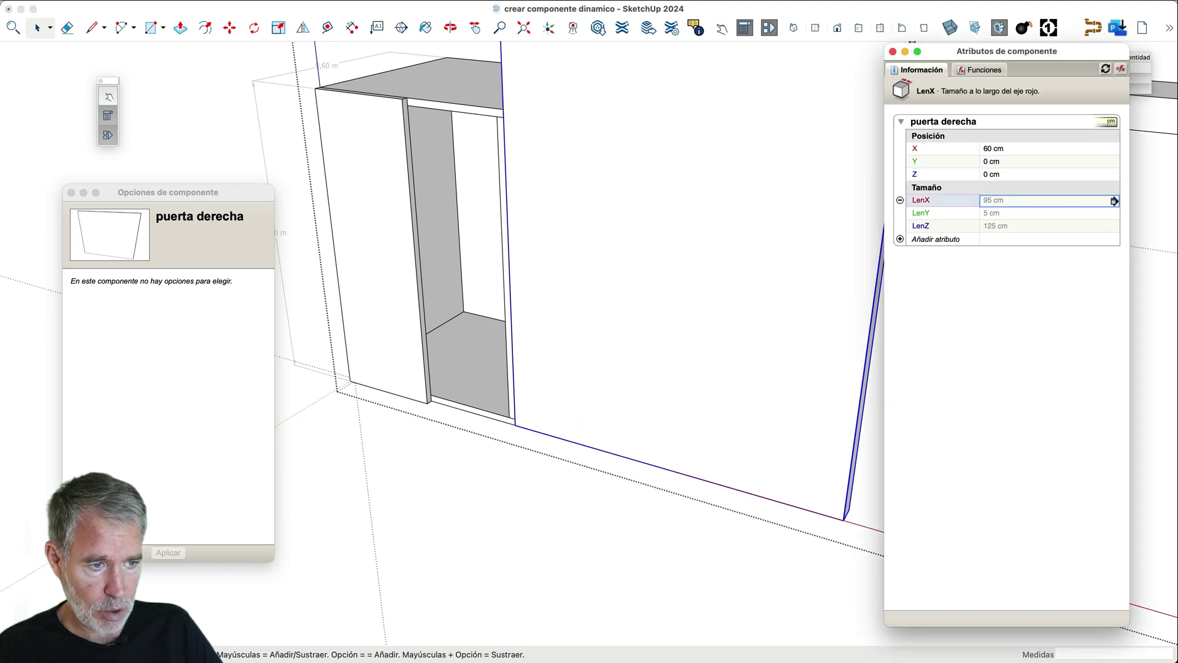
pyautogui.click(577, 530)
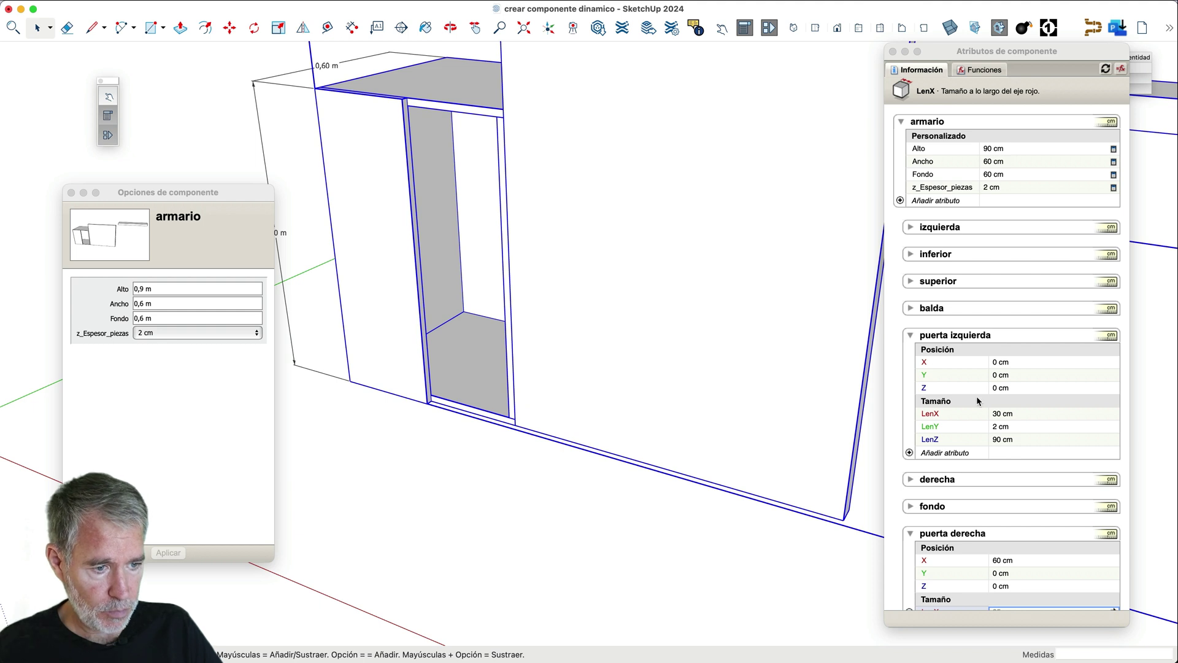
pyautogui.scroll(-3, 978, 401)
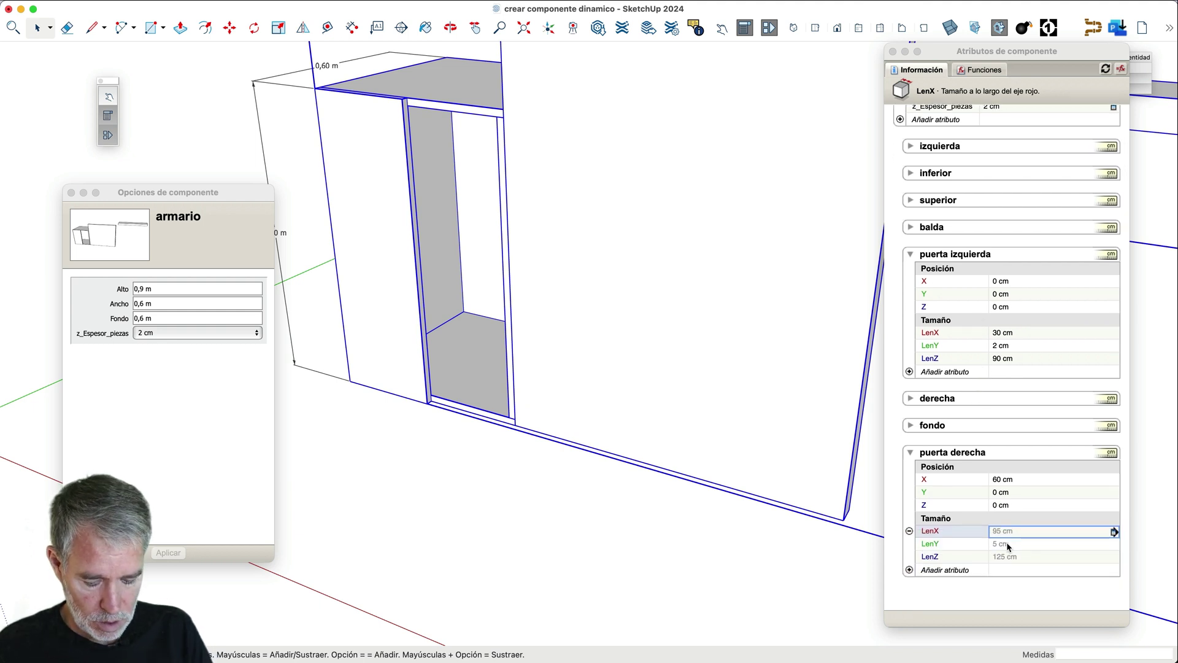
pyautogui.scroll(3, 1002, 473)
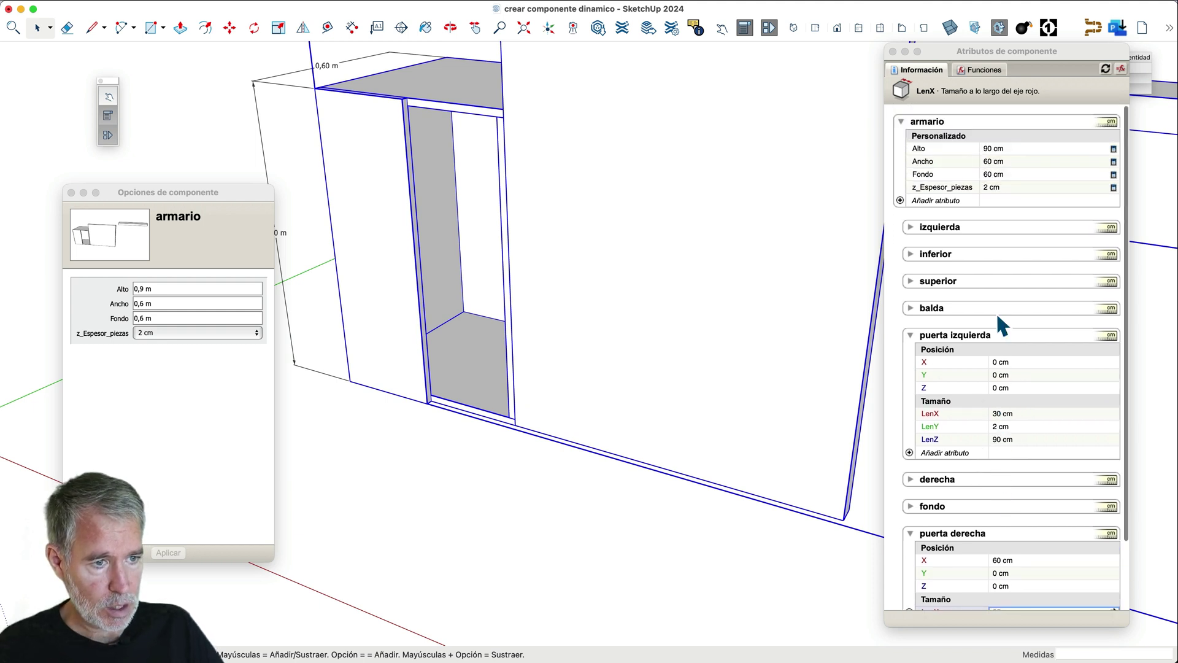
pyautogui.click(999, 157)
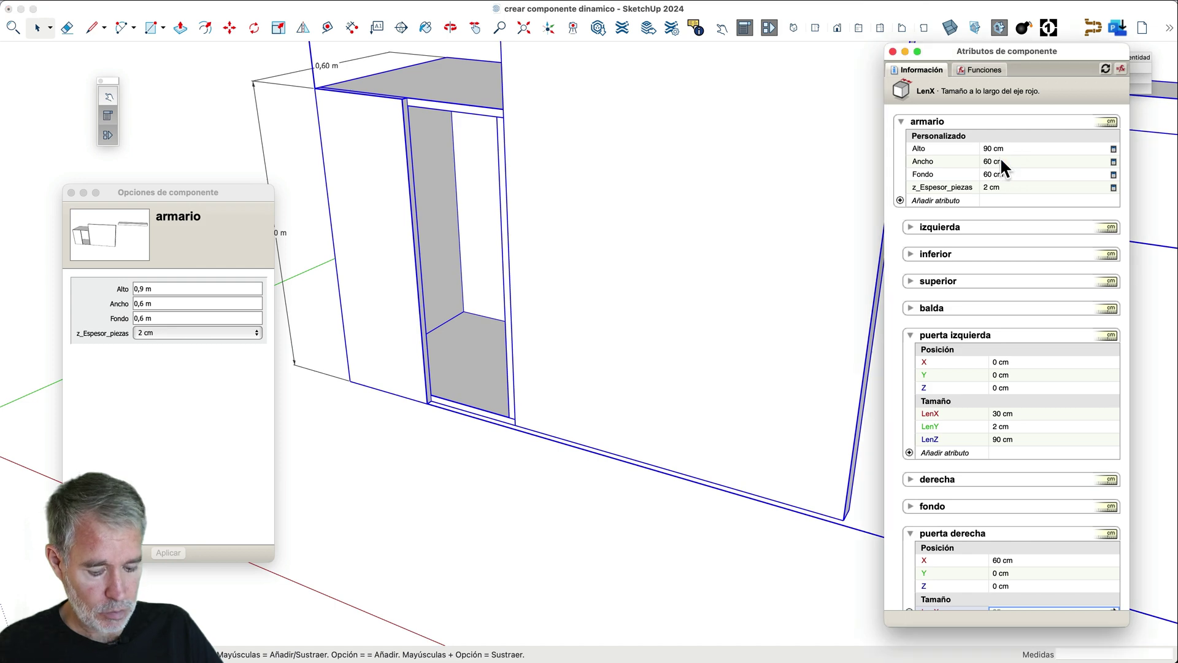
pyautogui.click(1014, 606)
pyautogui.write('/')
pyautogui.press('Return')
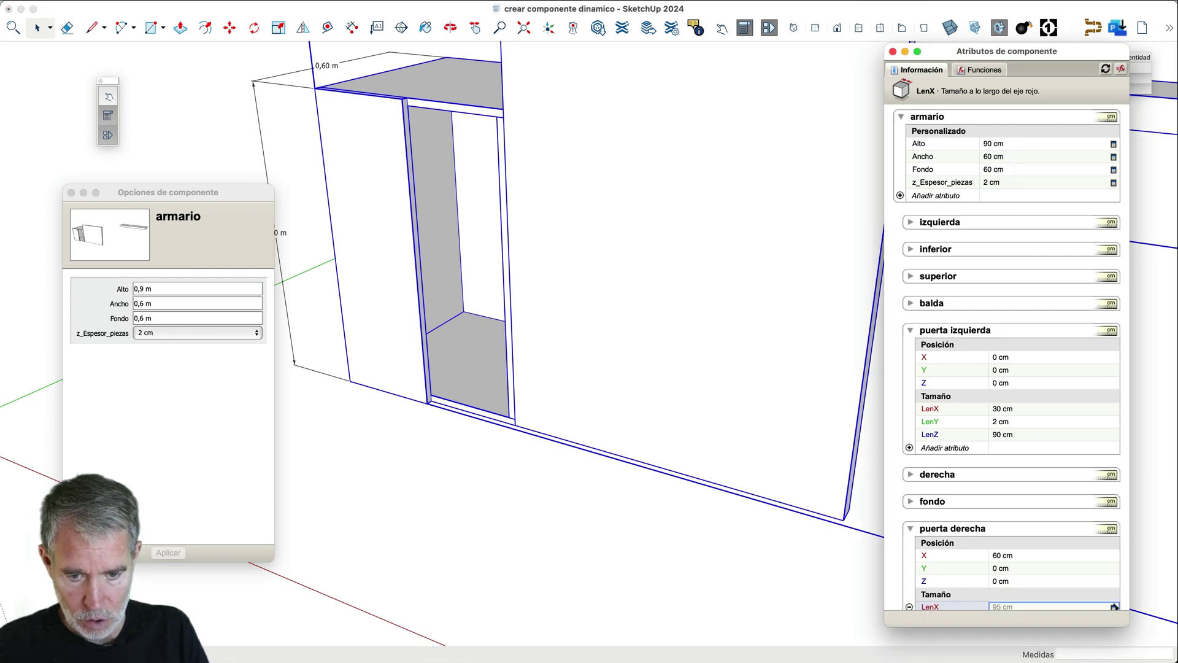
# - Link LenX of puerta derecha to half the cabinet width with the formula =armario!Ancho/2
pyautogui.scroll(-3, 981, 336)
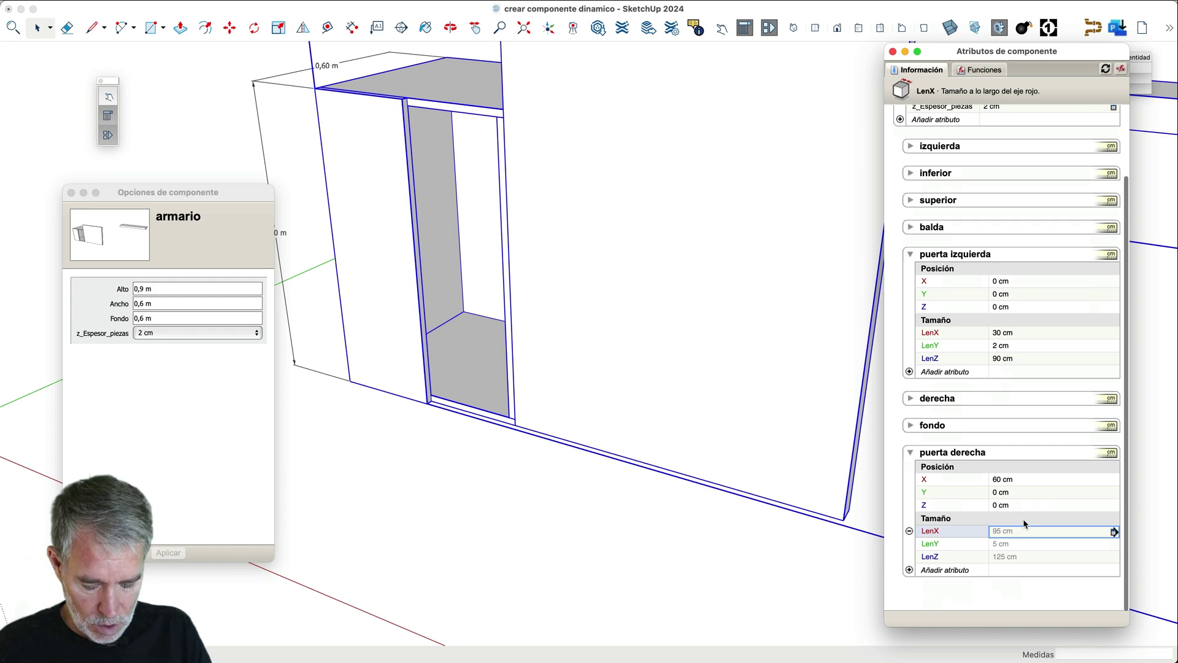
pyautogui.click(1025, 531)
pyautogui.write('=')
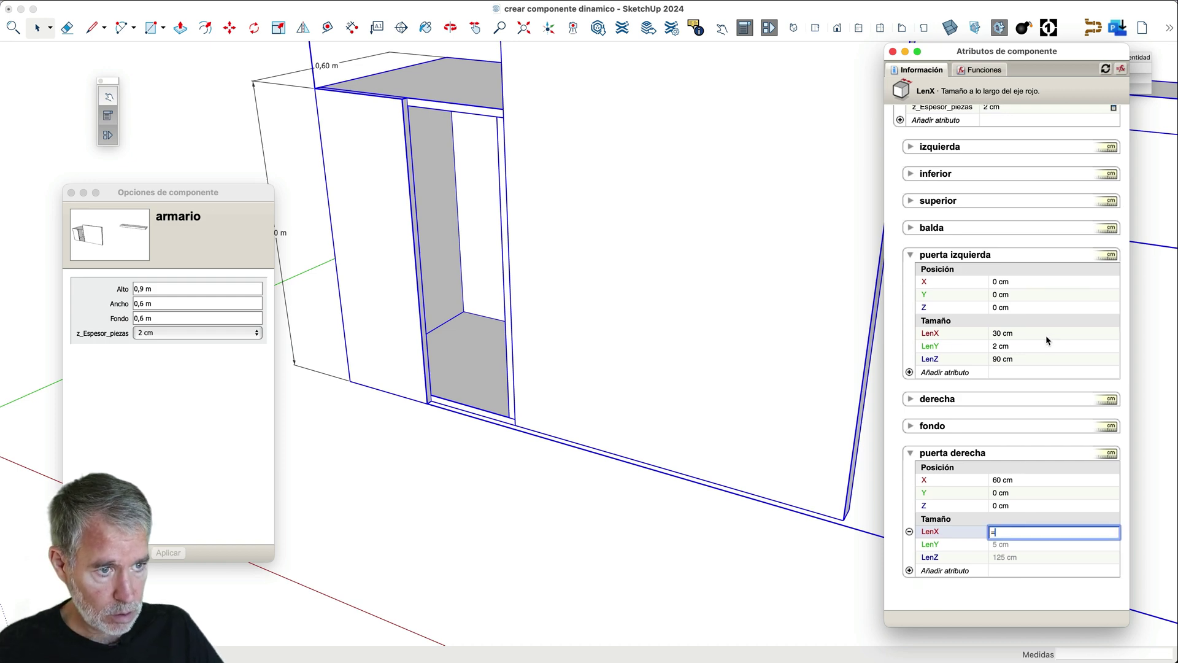
pyautogui.scroll(3, 1046, 335)
pyautogui.click(999, 166)
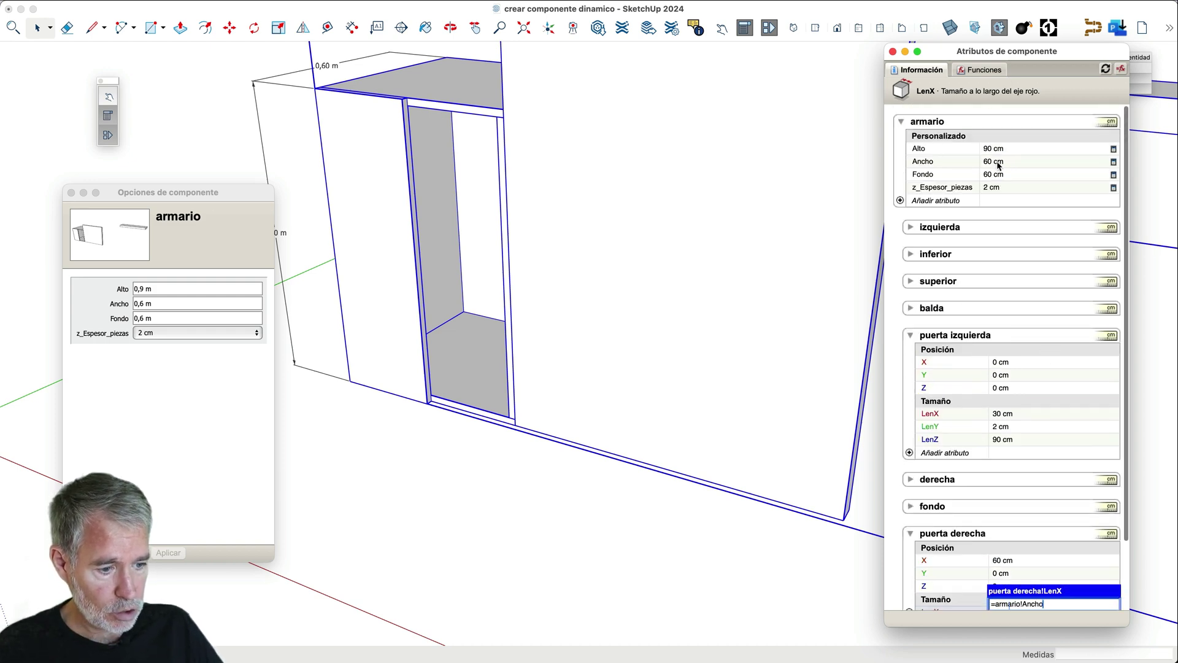
pyautogui.write('/')
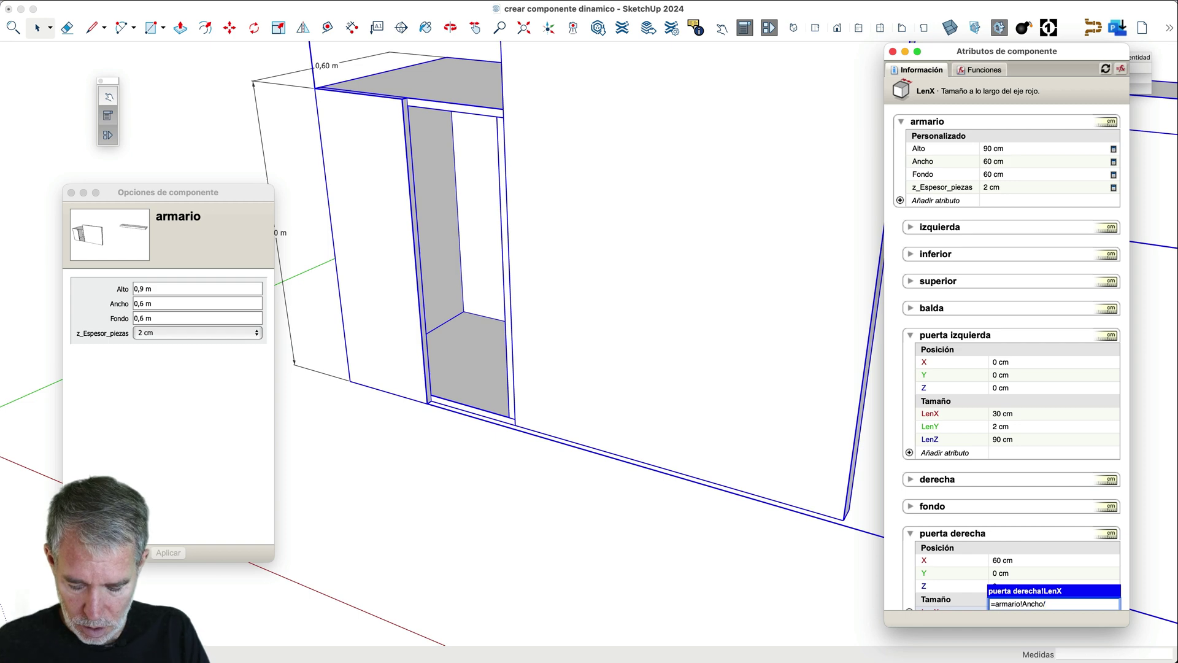
pyautogui.write('2')
pyautogui.press('Return')
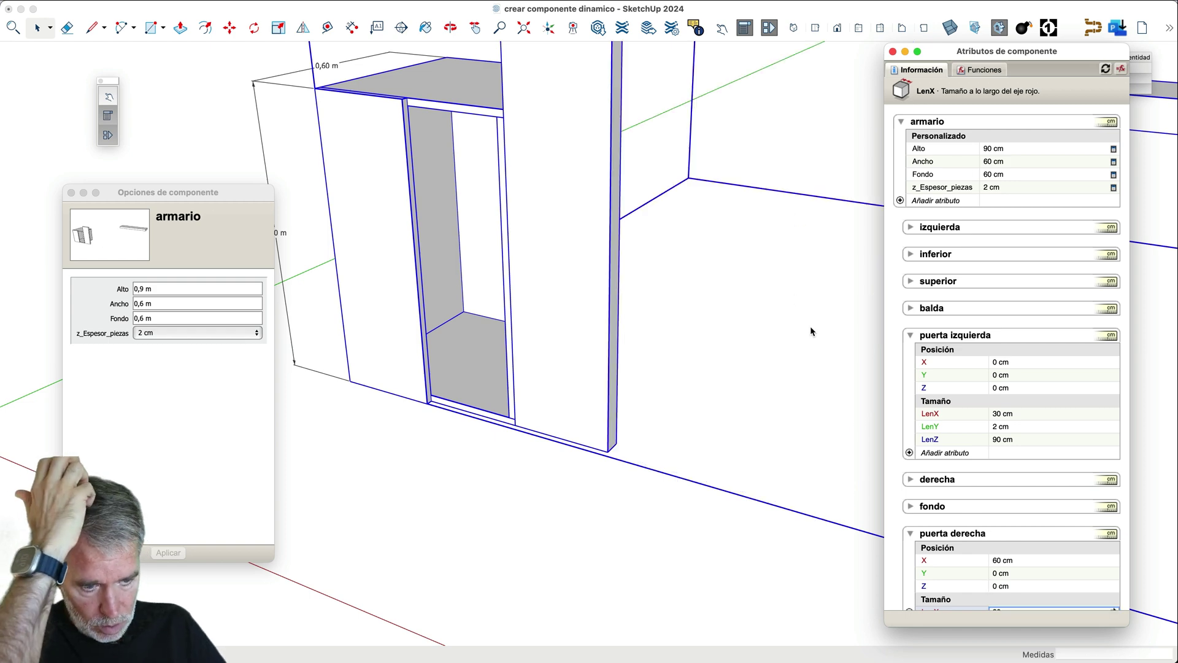
# - Link LenY of puerta derecha to the negative panel thickness with the formula =armario!z_Espesor_piezas*-1
pyautogui.scroll(-3, 1007, 433)
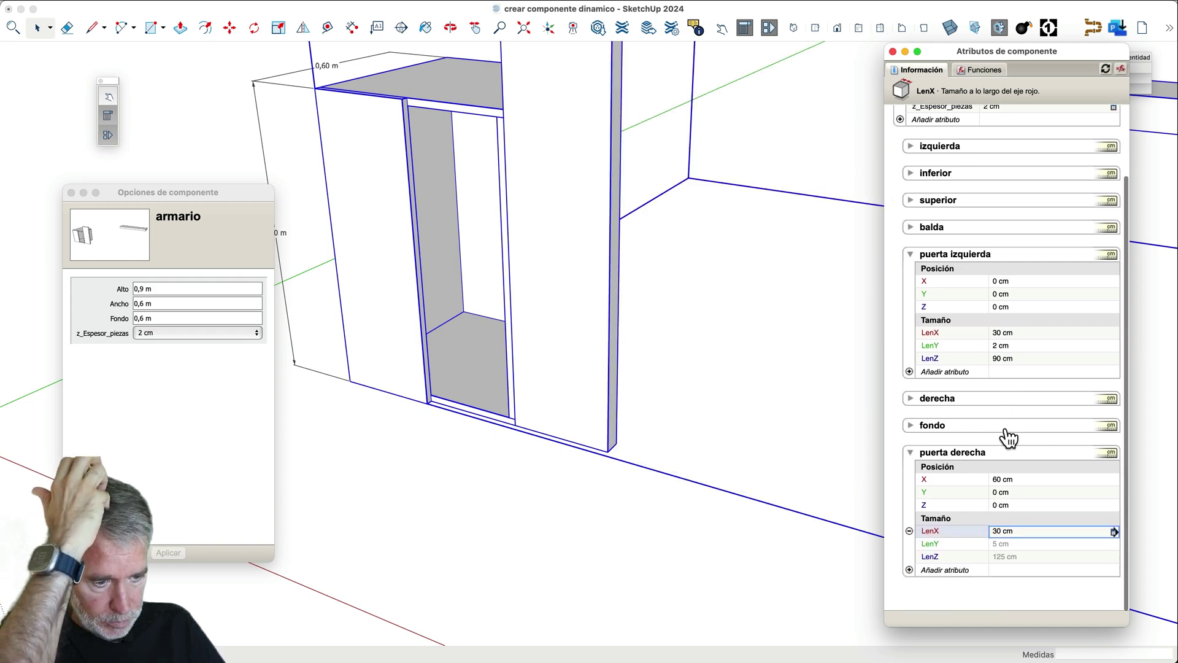
pyautogui.click(1011, 544)
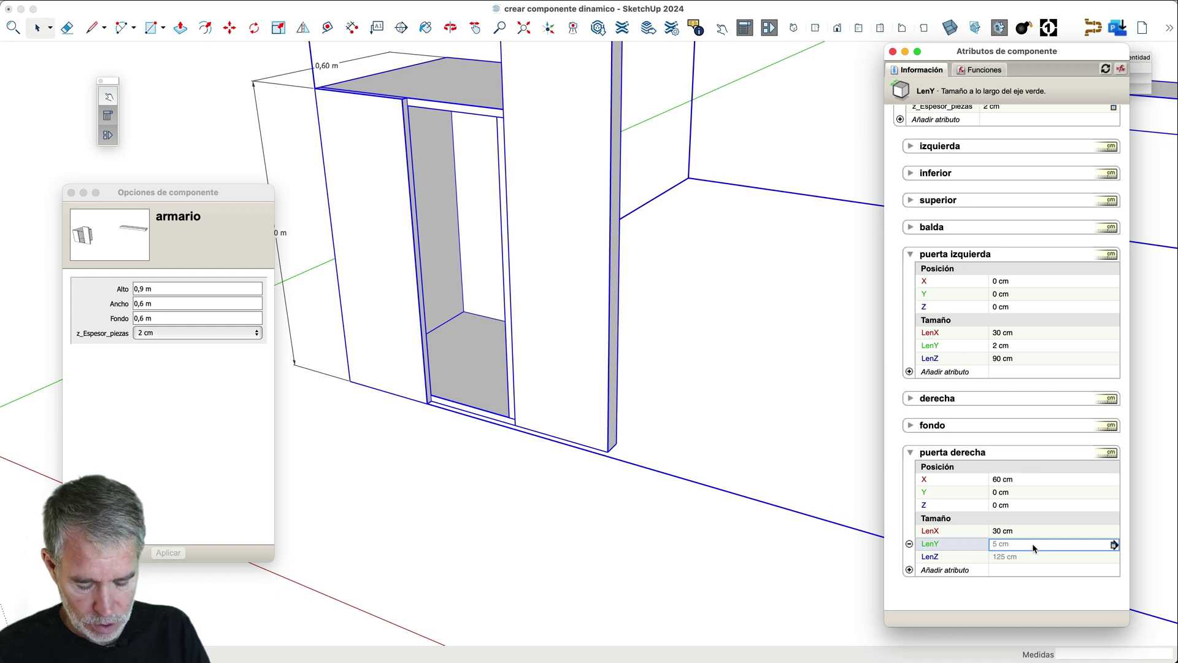
pyautogui.write('=')
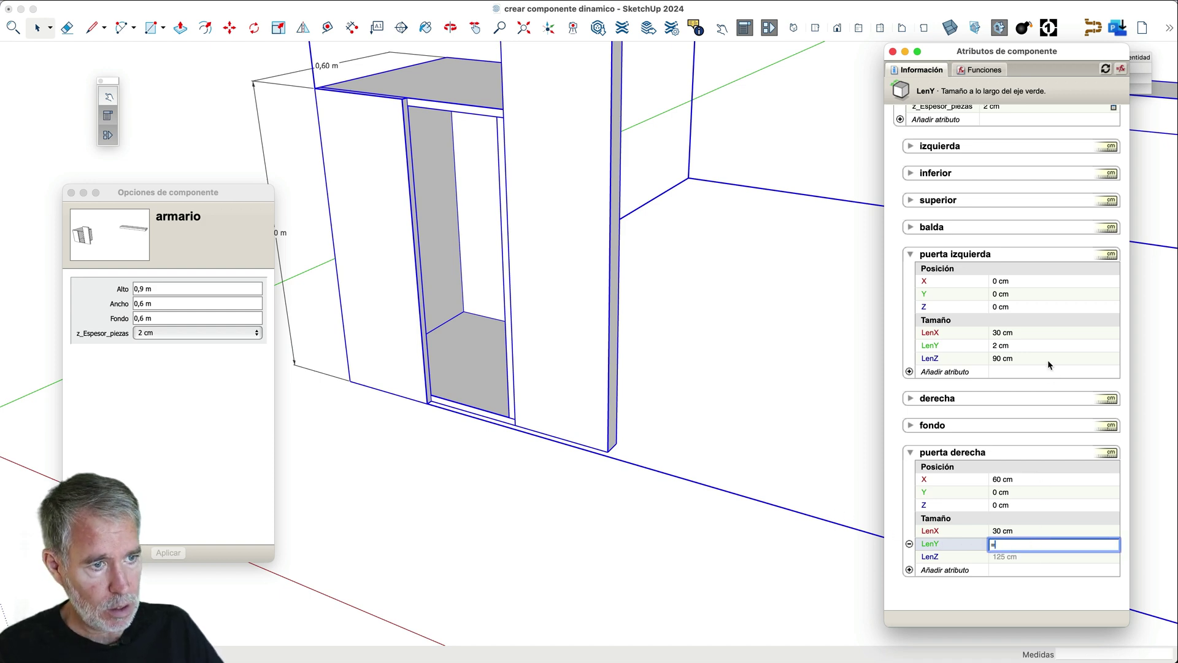
pyautogui.scroll(3, 1048, 360)
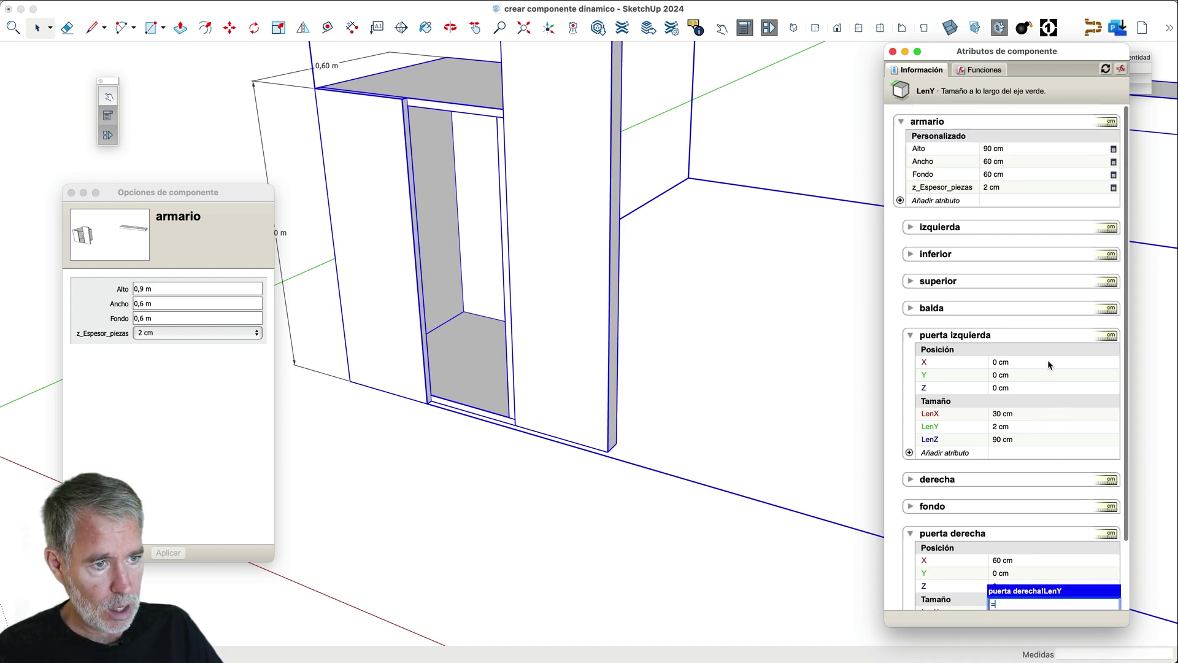
pyautogui.click(1013, 186)
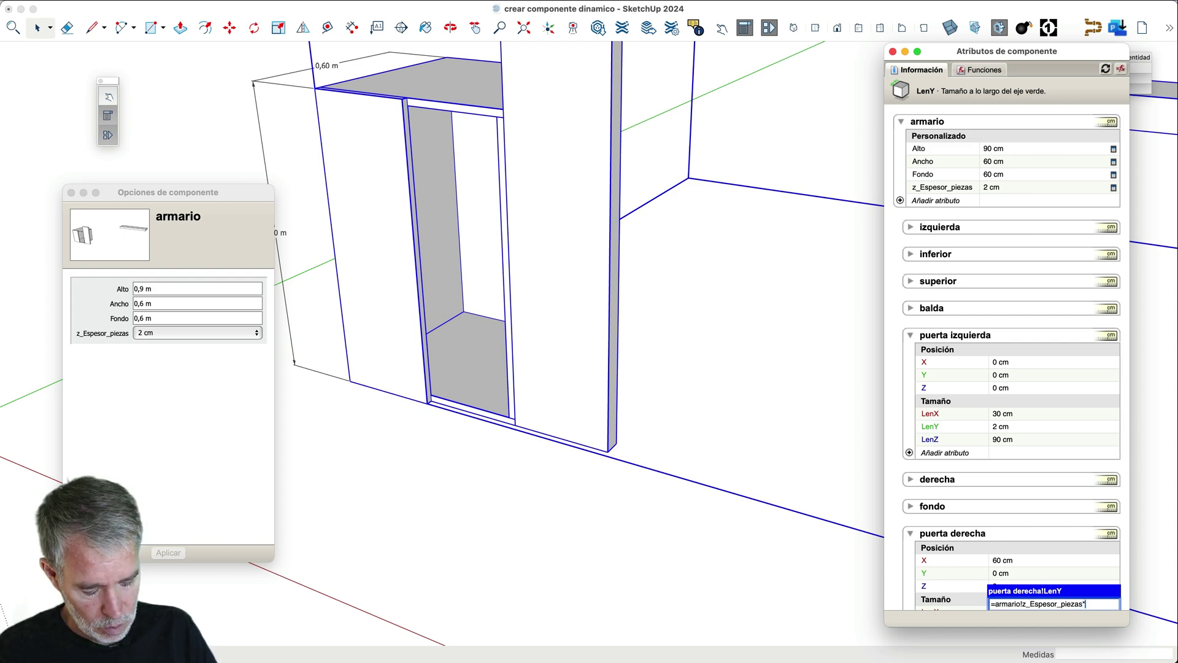
pyautogui.write('*-1')
pyautogui.press('Return')
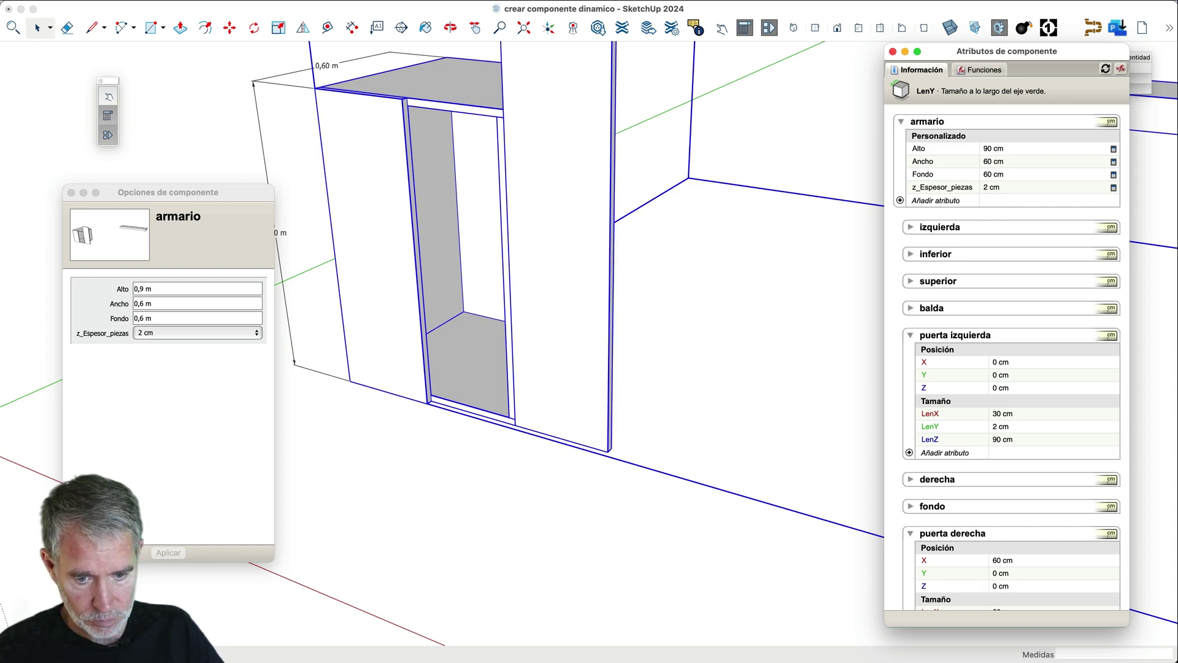
# - Inspect the door's thickness direction and remove the *-1 factor from LenY of puerta derecha, leaving =armario!z_Espesor_piezas
pyautogui.scroll(5, 616, 428)
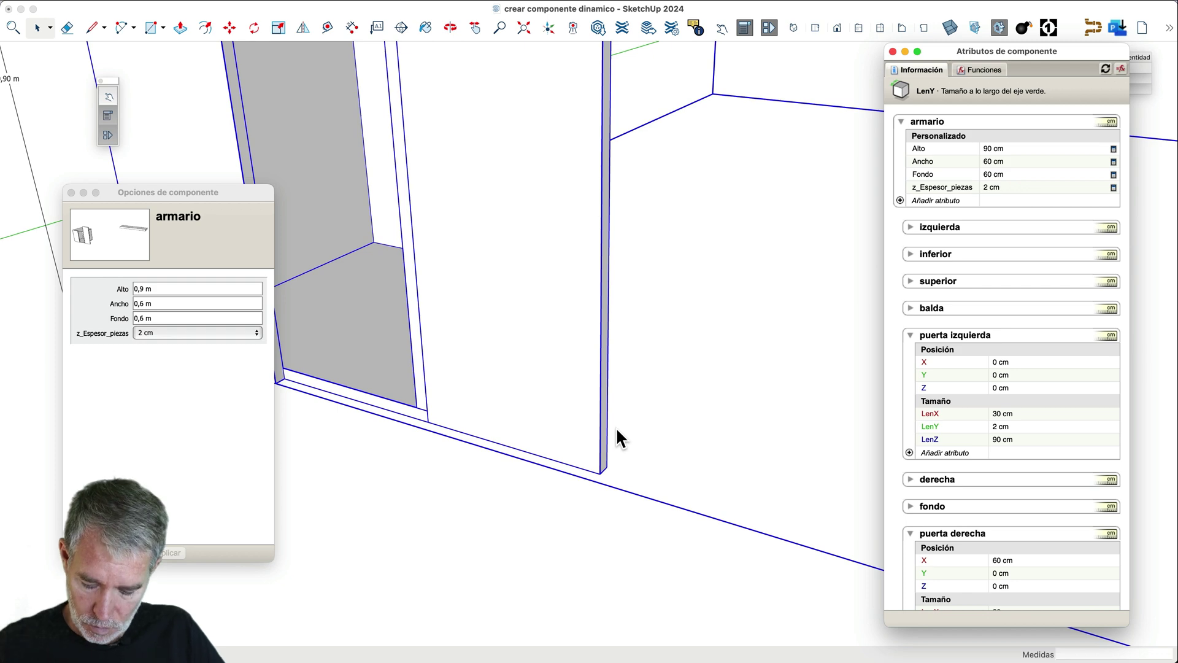
pyautogui.moveTo(607, 445); pyautogui.dragTo(547, 421, button='middle')
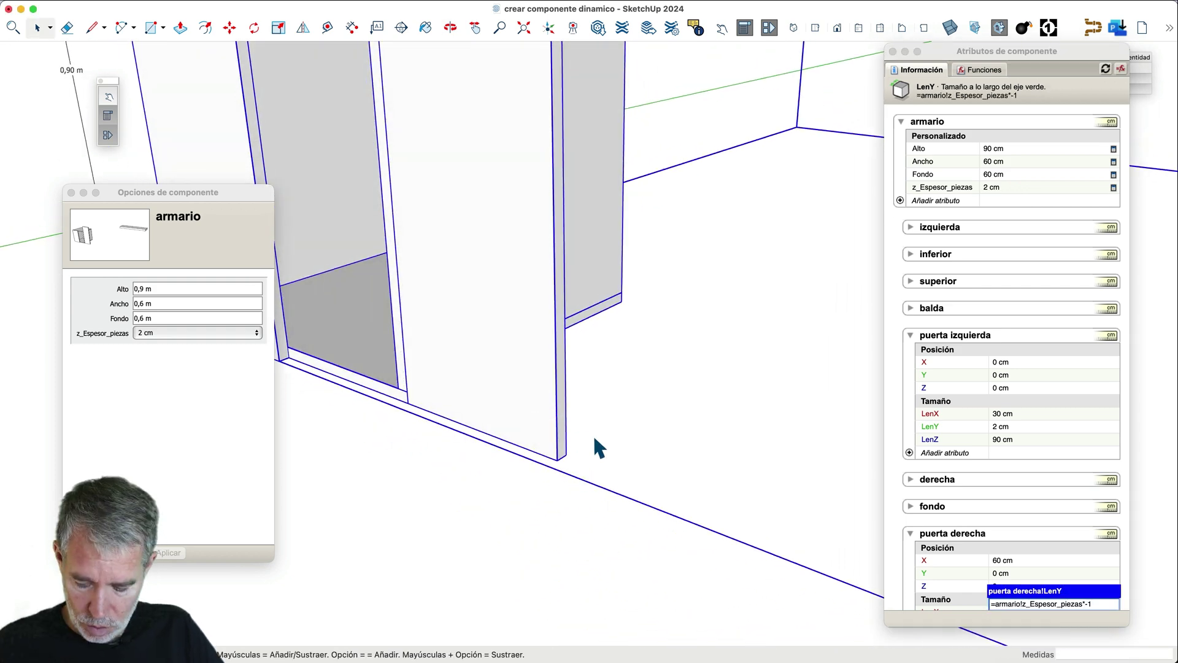
pyautogui.click(770, 499)
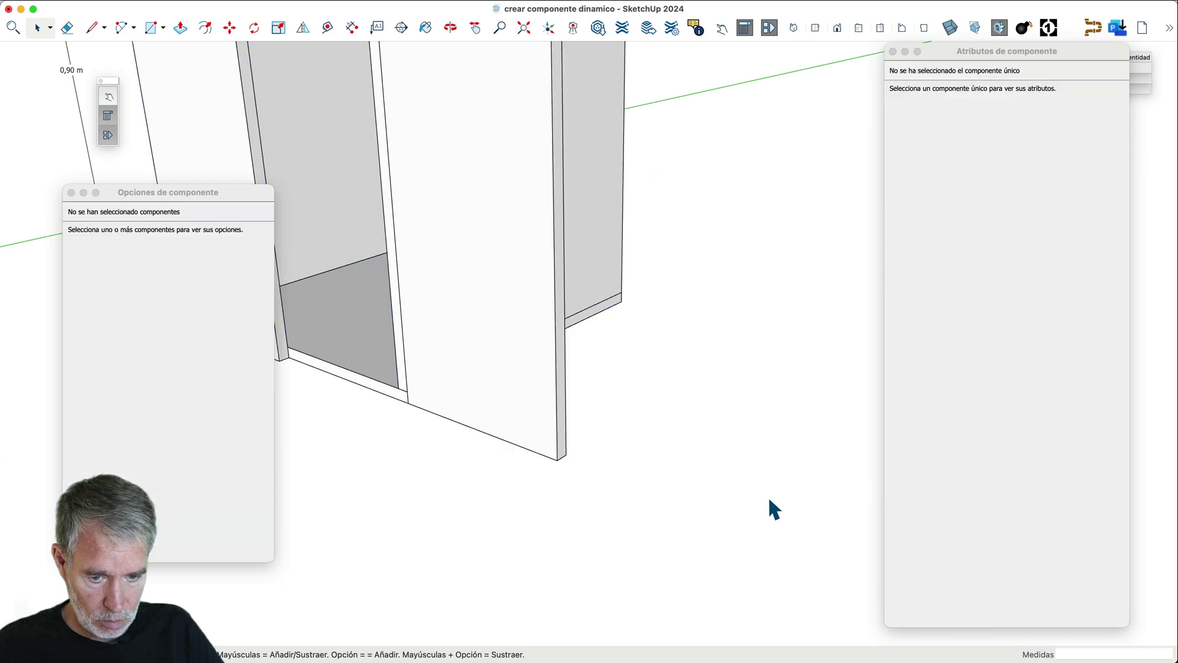
pyautogui.click(526, 407)
pyautogui.scroll(-2, 565, 453)
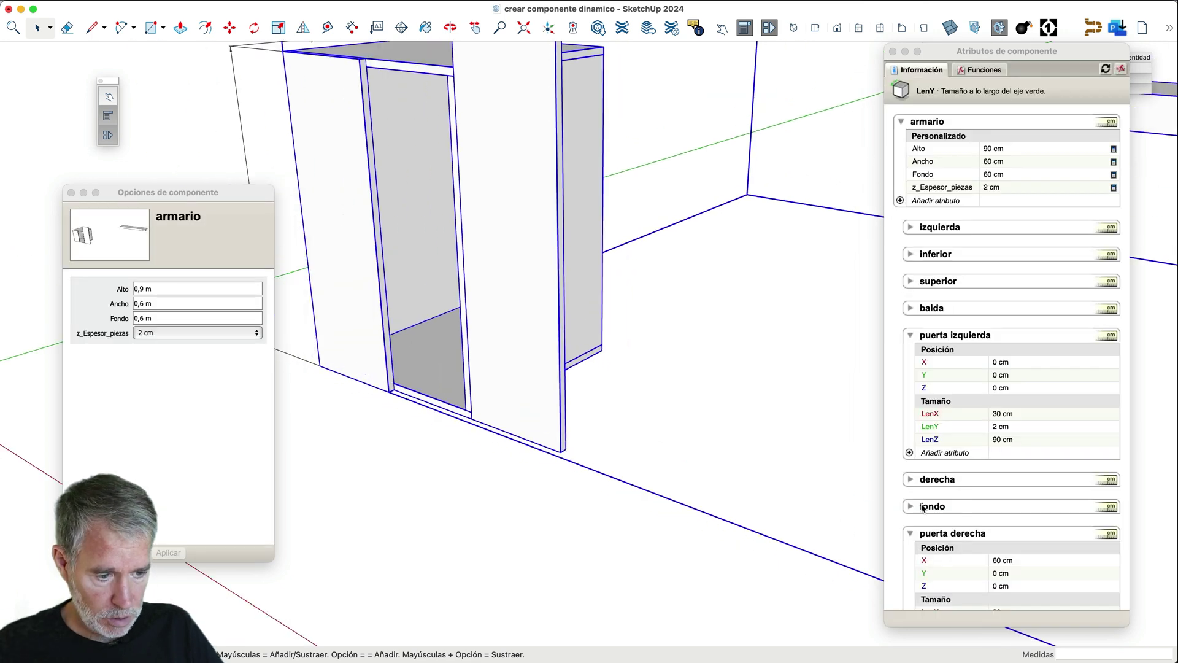
pyautogui.click(1022, 545)
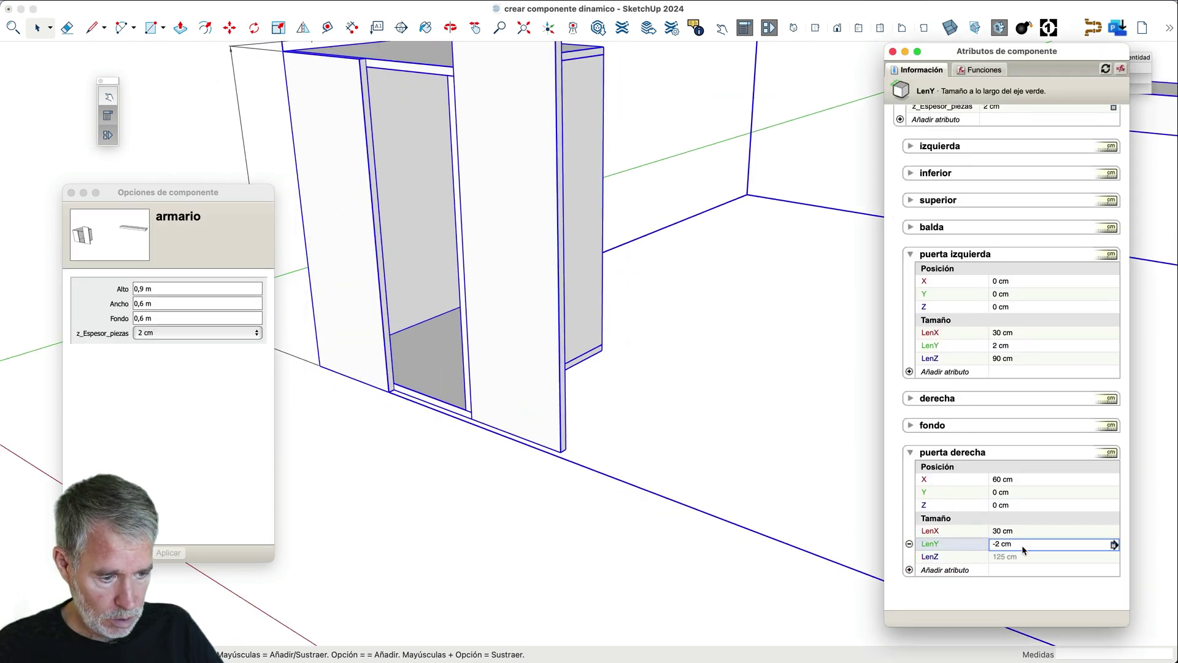
pyautogui.click(1103, 543)
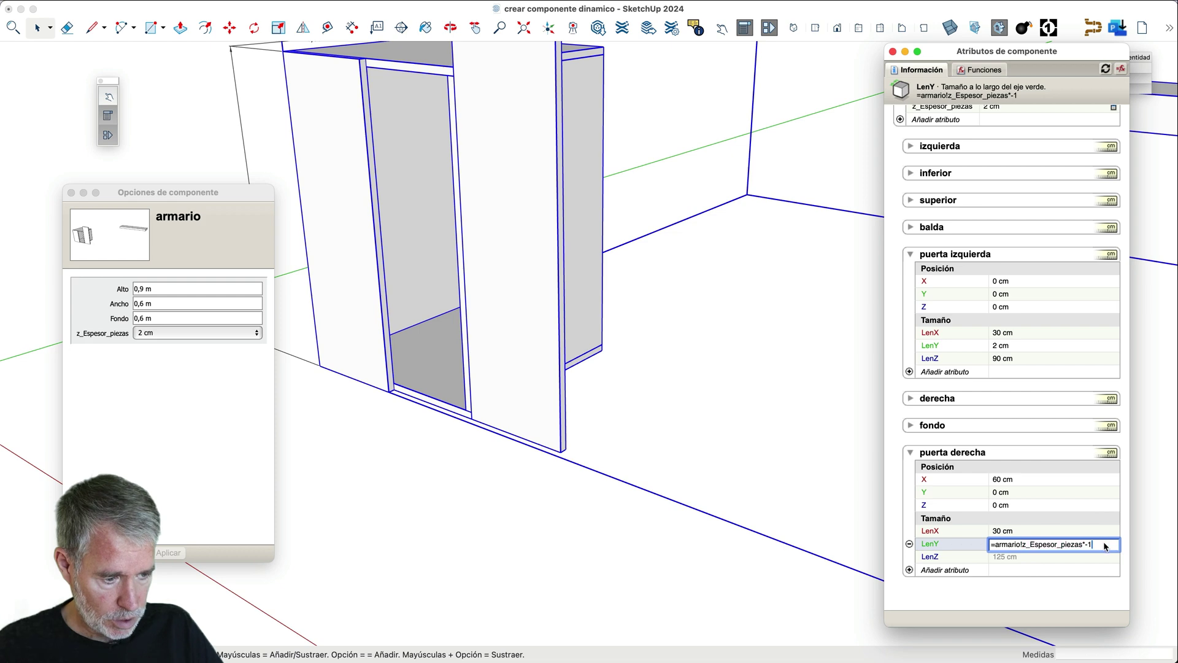
pyautogui.press('BackSpace')
pyautogui.press('BackSpace')
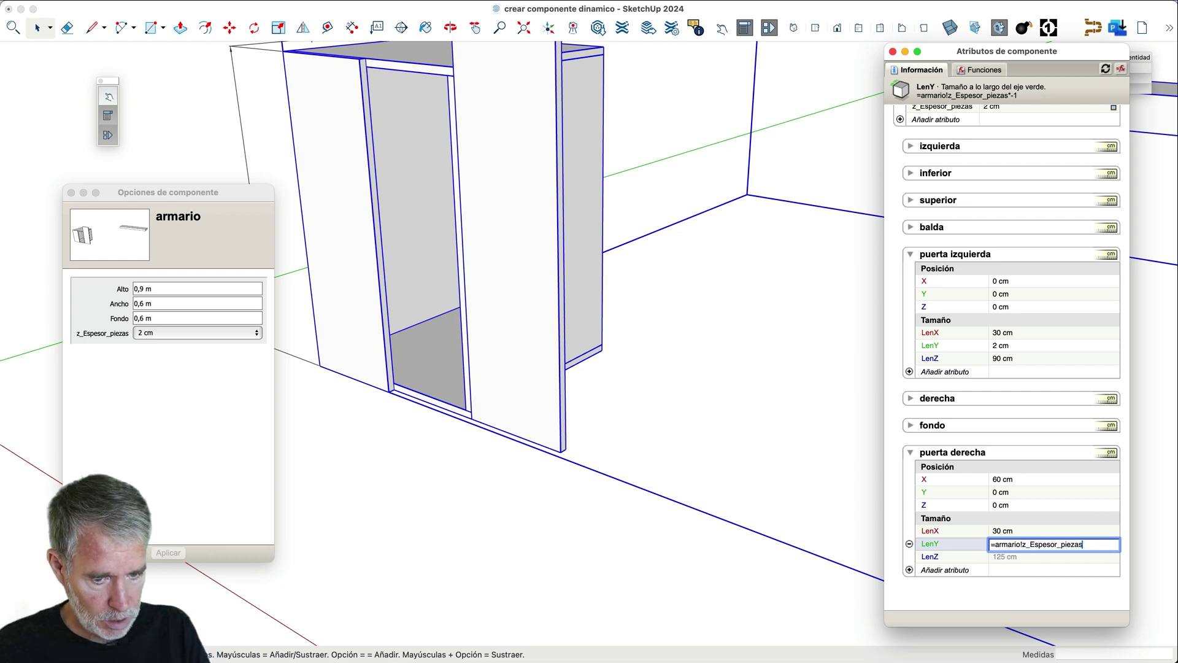
pyautogui.press('Return')
# - Link LenZ of puerta derecha to the cabinet's Alto attribute with a formula
pyautogui.click(1033, 557)
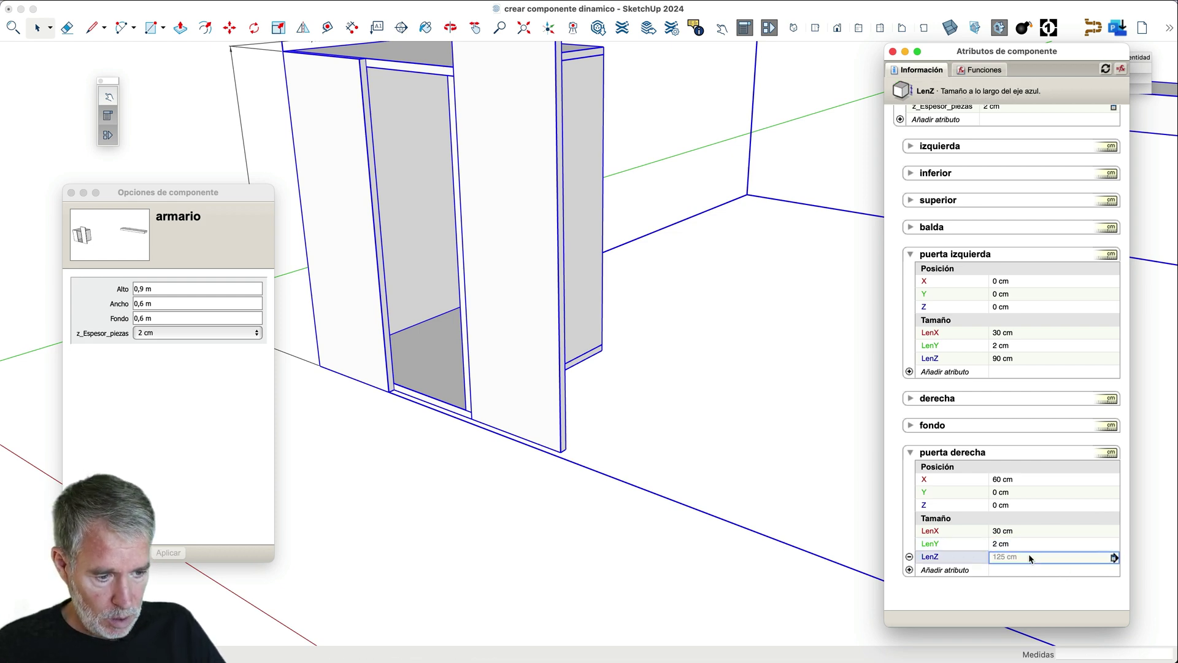
pyautogui.scroll(-3, 679, 502)
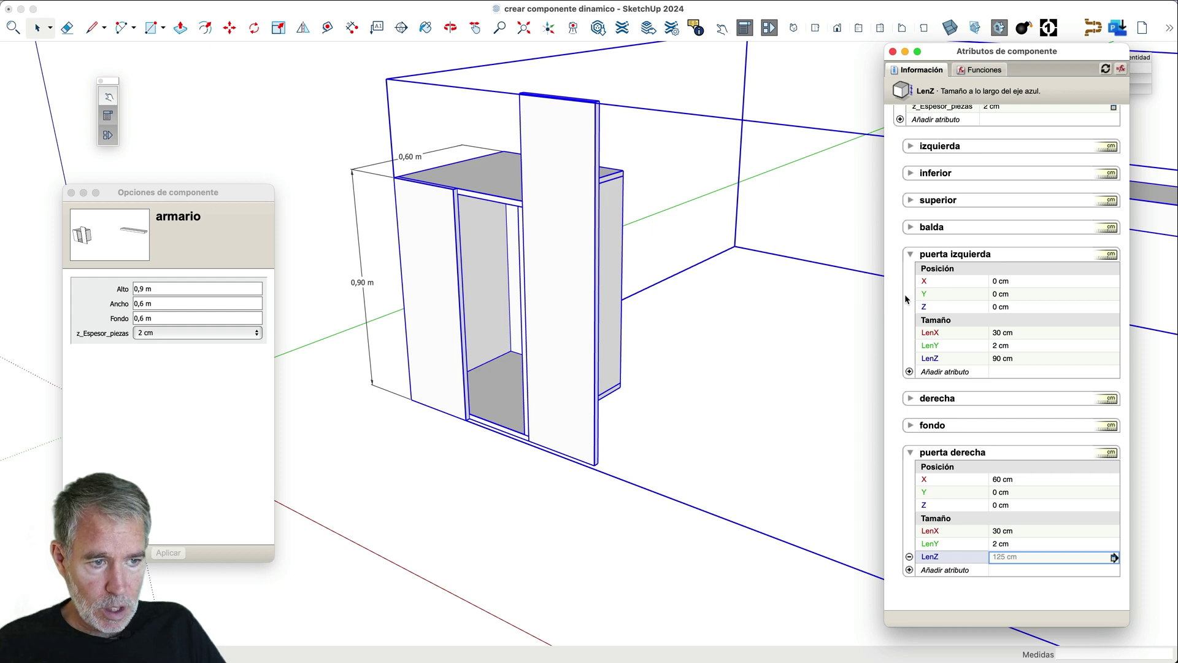
pyautogui.write('=')
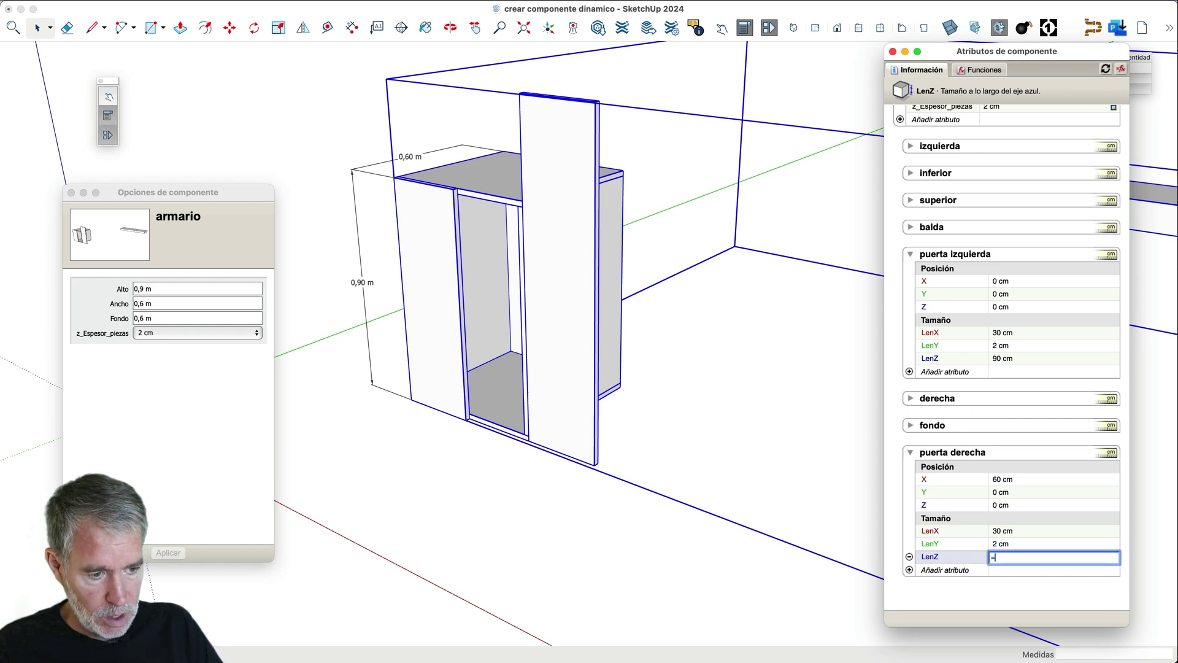
pyautogui.scroll(3, 979, 355)
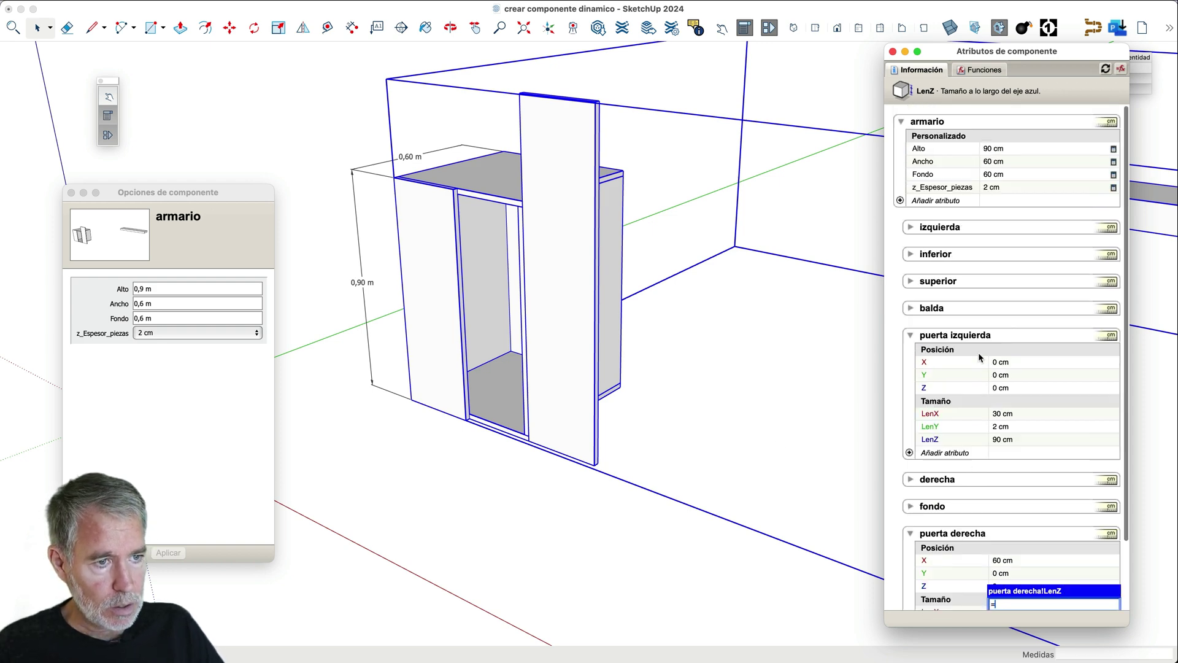
pyautogui.click(1005, 150)
pyautogui.press('Return')
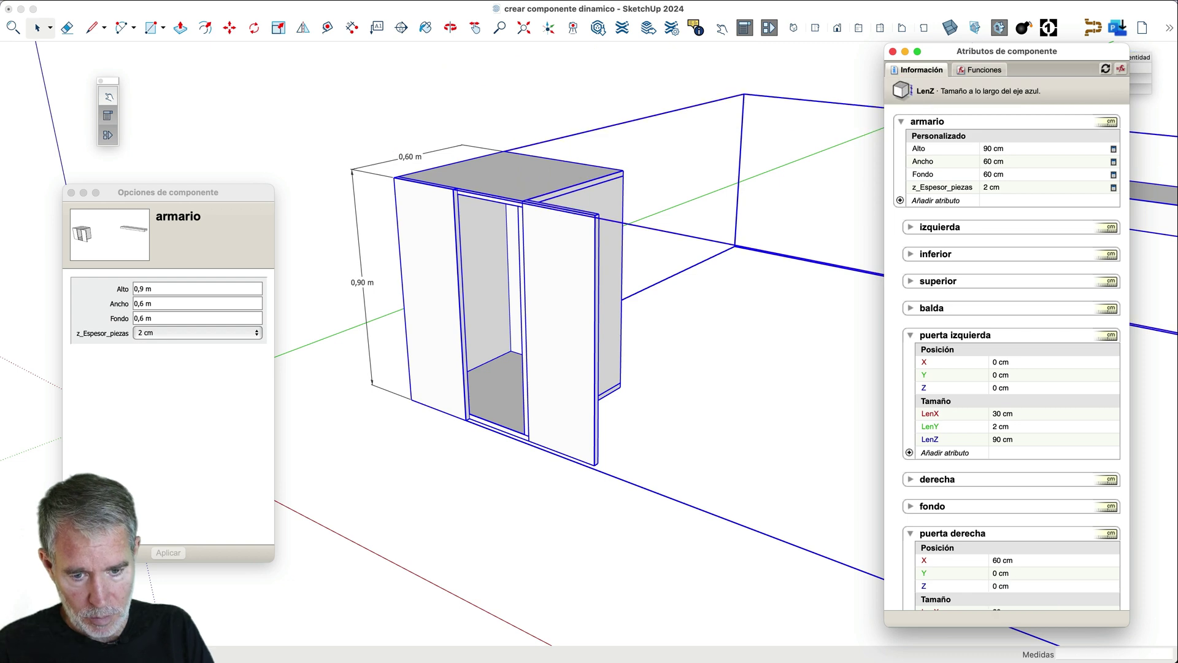
# - Open armario for editing and move the axes of puerta derecha to its outer rear bottom corner, accepting the axis change
pyautogui.scroll(3, 760, 362)
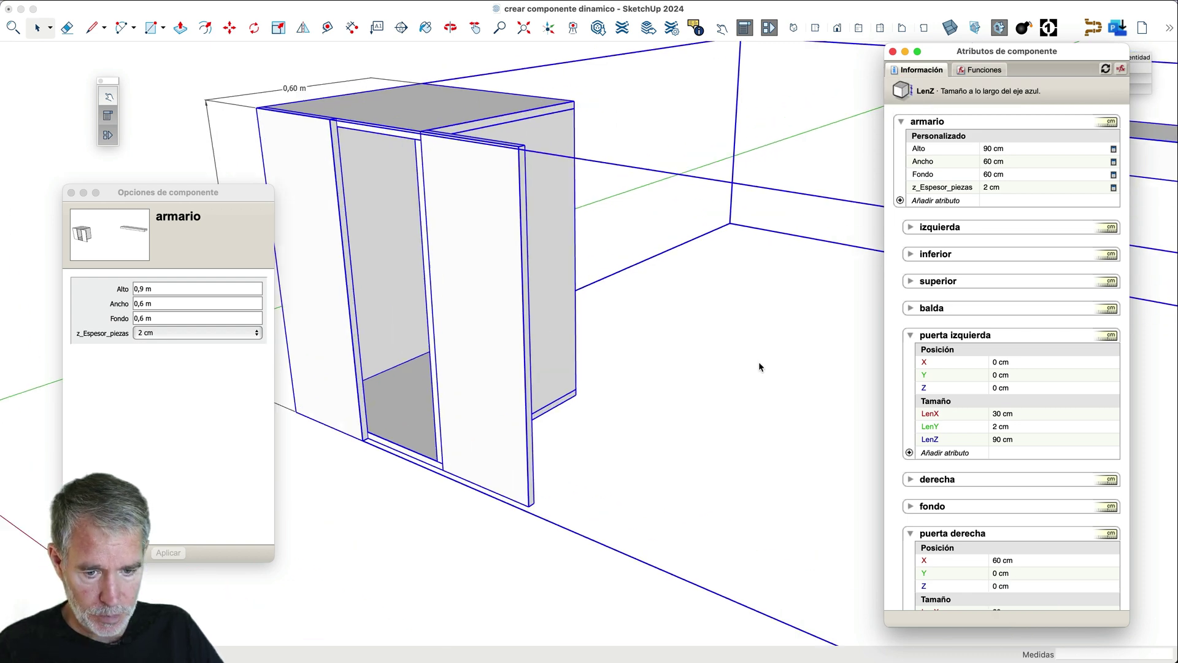
pyautogui.scroll(-2, 760, 365)
pyautogui.scroll(-3, 994, 607)
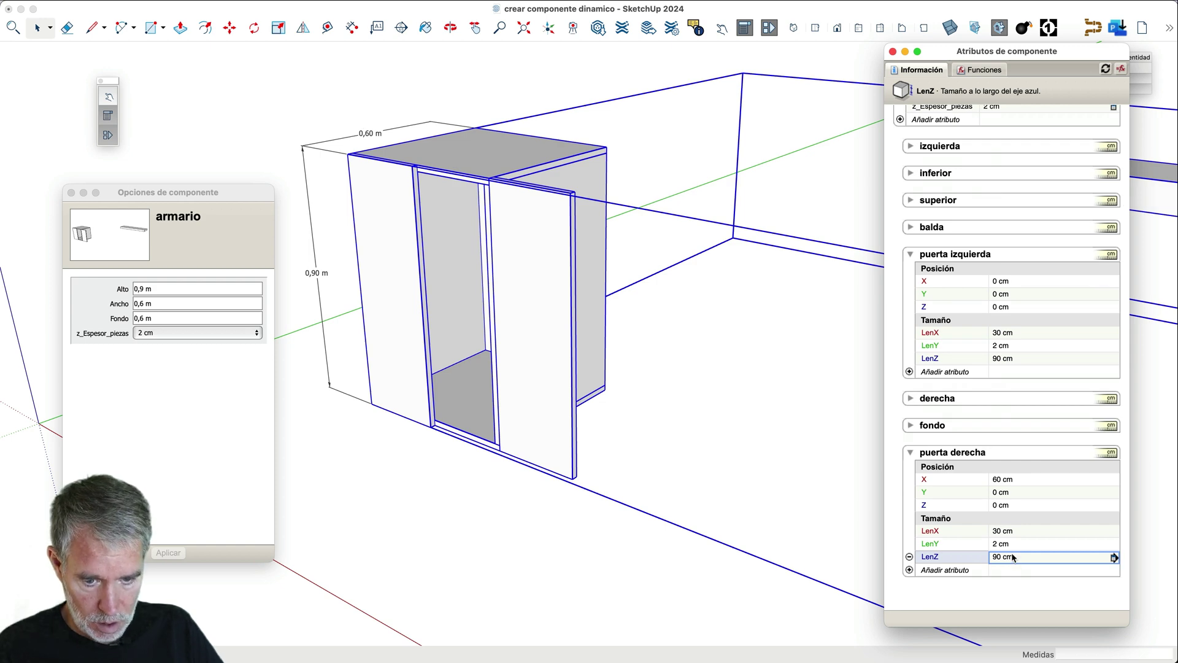
pyautogui.doubleClick(563, 437)
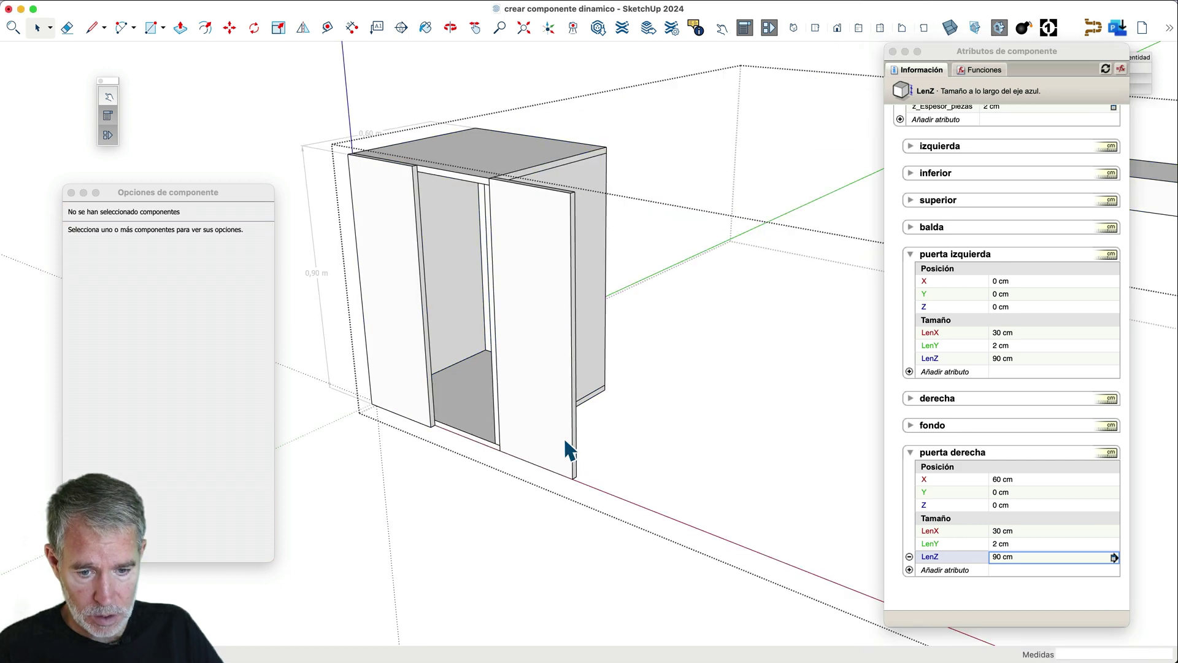
pyautogui.click(569, 451)
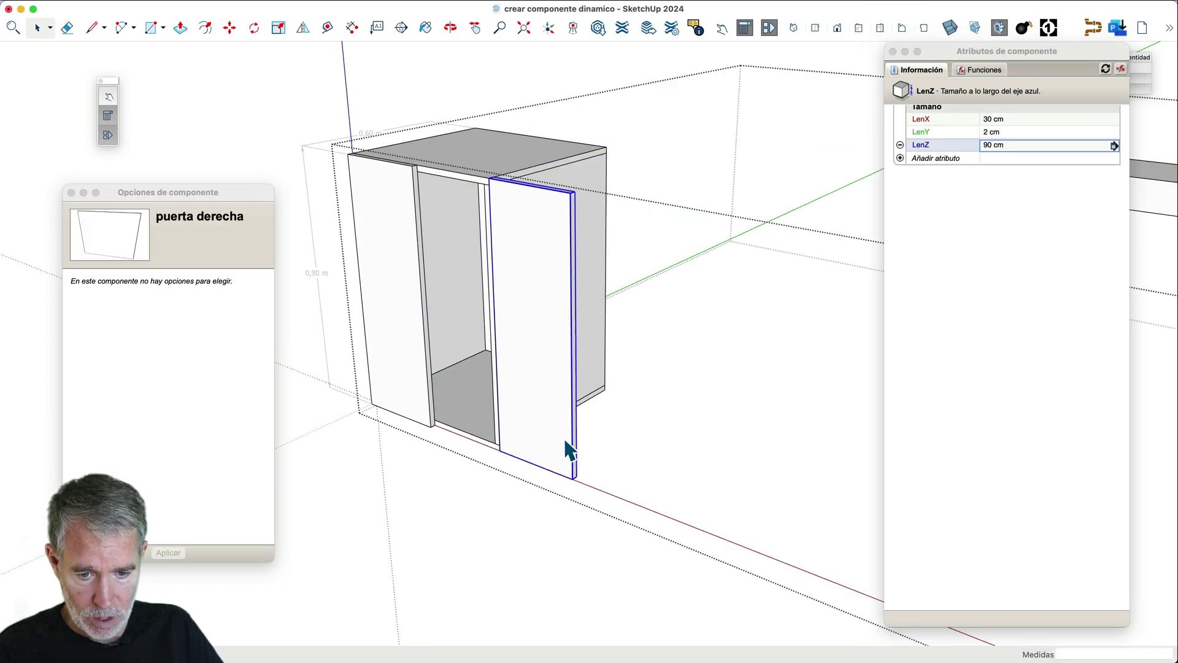
pyautogui.rightClick(567, 448)
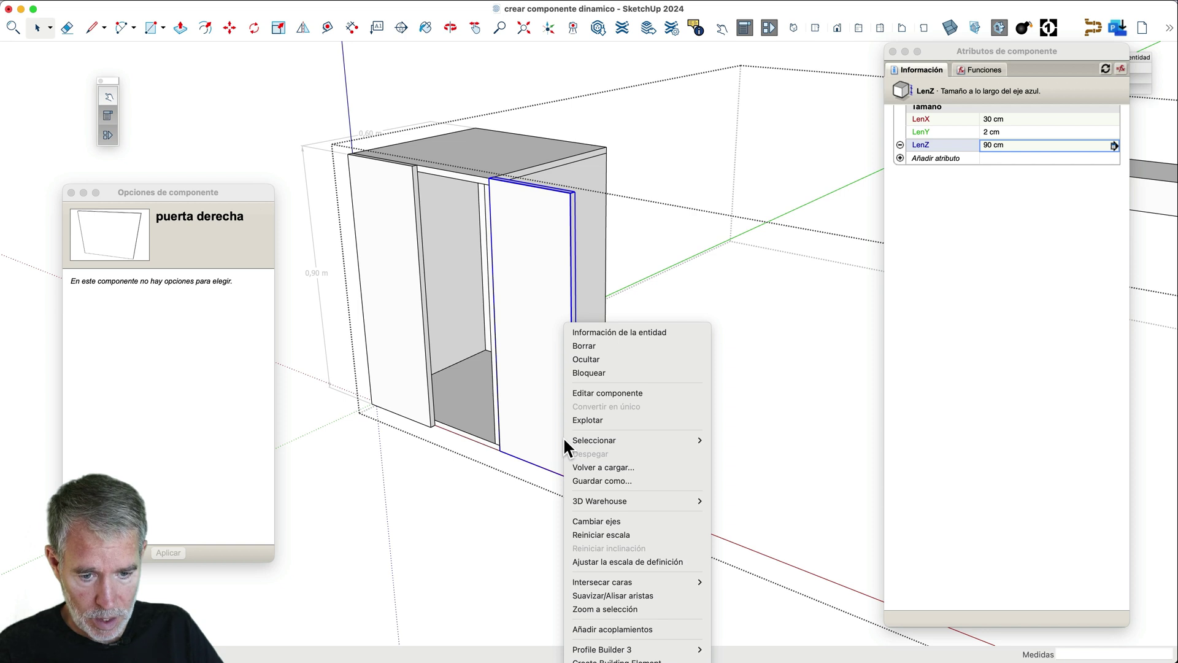
pyautogui.click(597, 521)
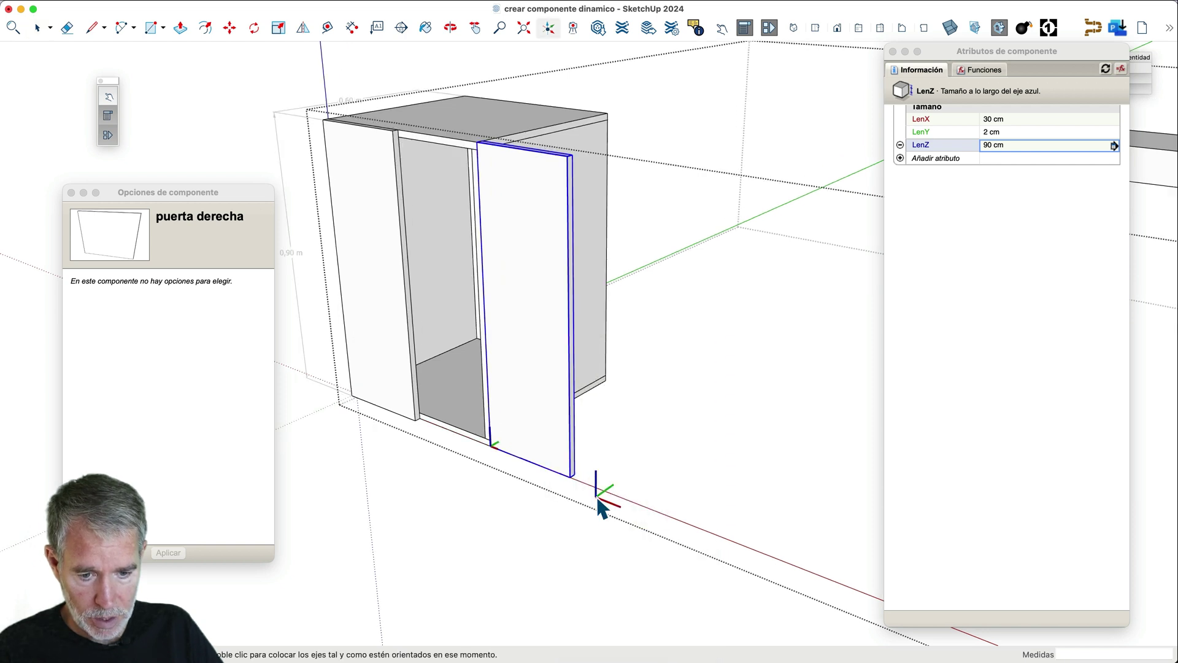
pyautogui.scroll(5, 600, 506)
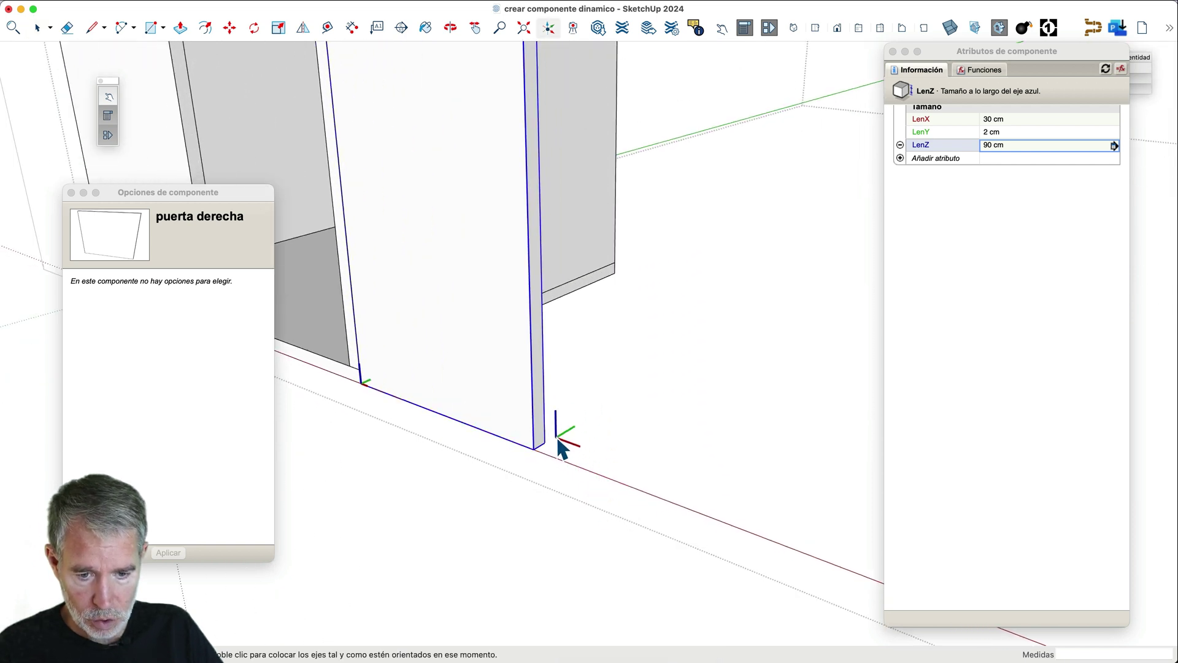
pyautogui.click(548, 447)
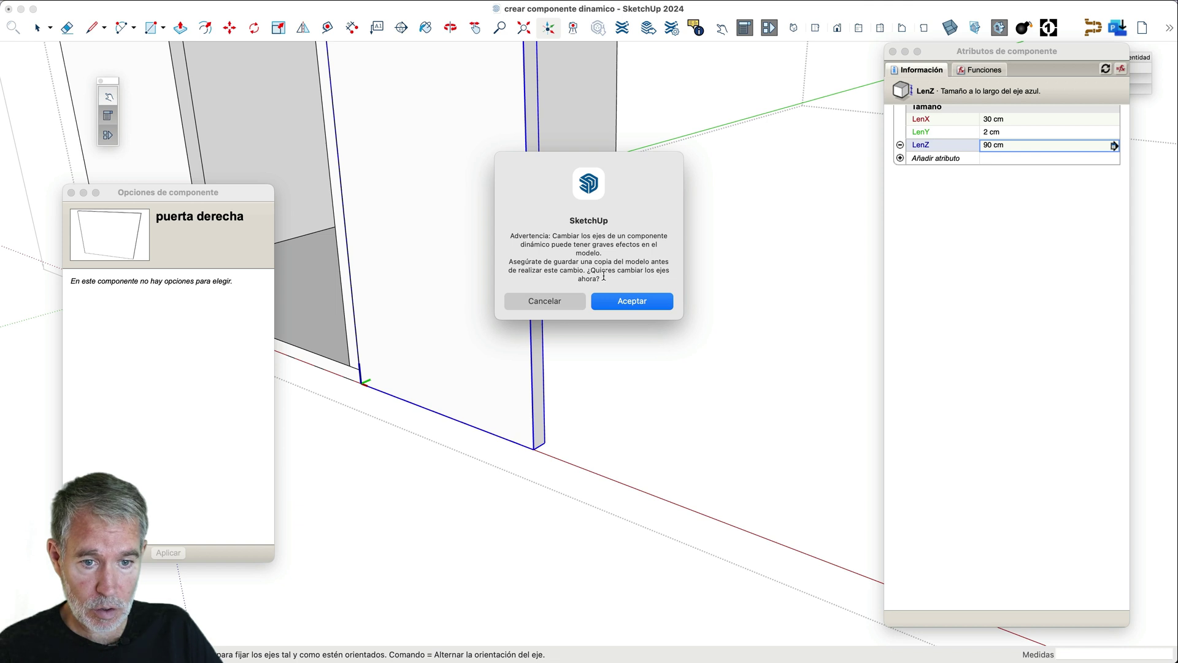
pyautogui.click(617, 303)
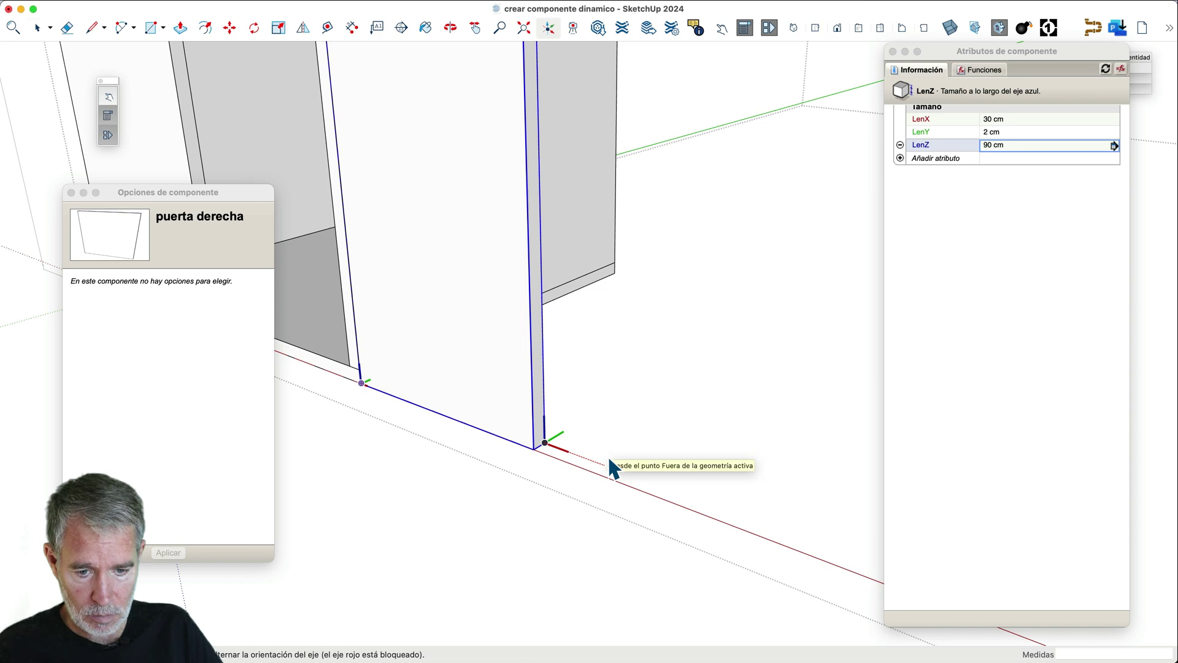
pyautogui.press('space')
pyautogui.scroll(-5, 591, 403)
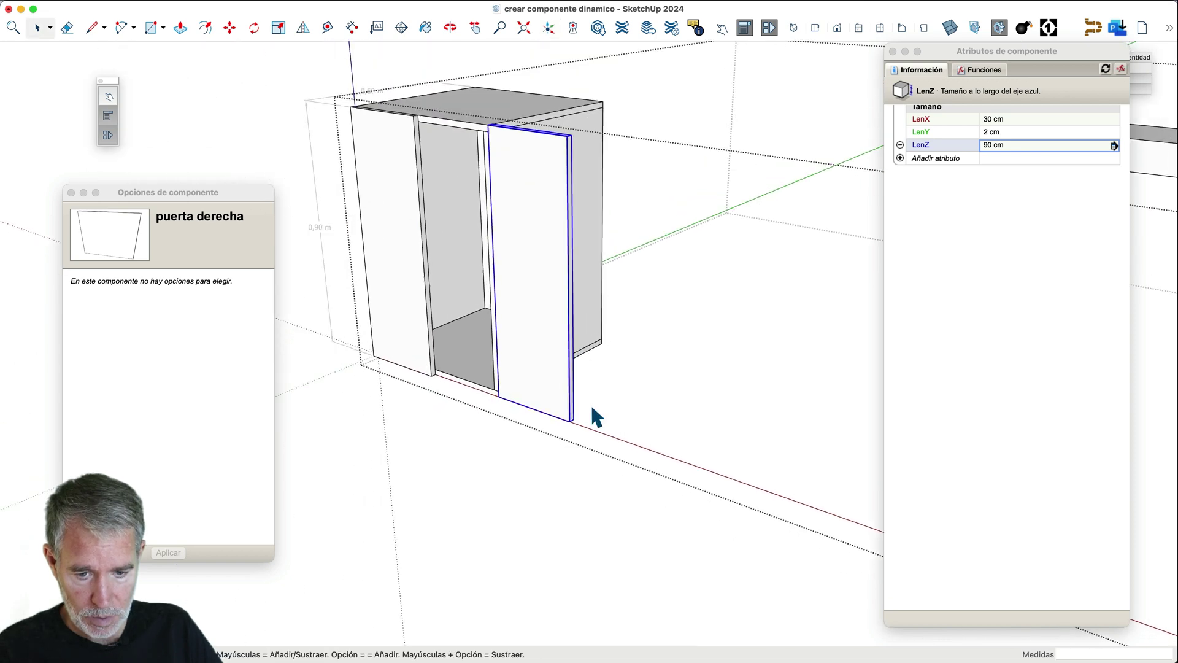
# - Exit editing, select the armario component and set its Ancho option to 2,6 m
pyautogui.click(520, 485)
pyautogui.scroll(-1, 577, 399)
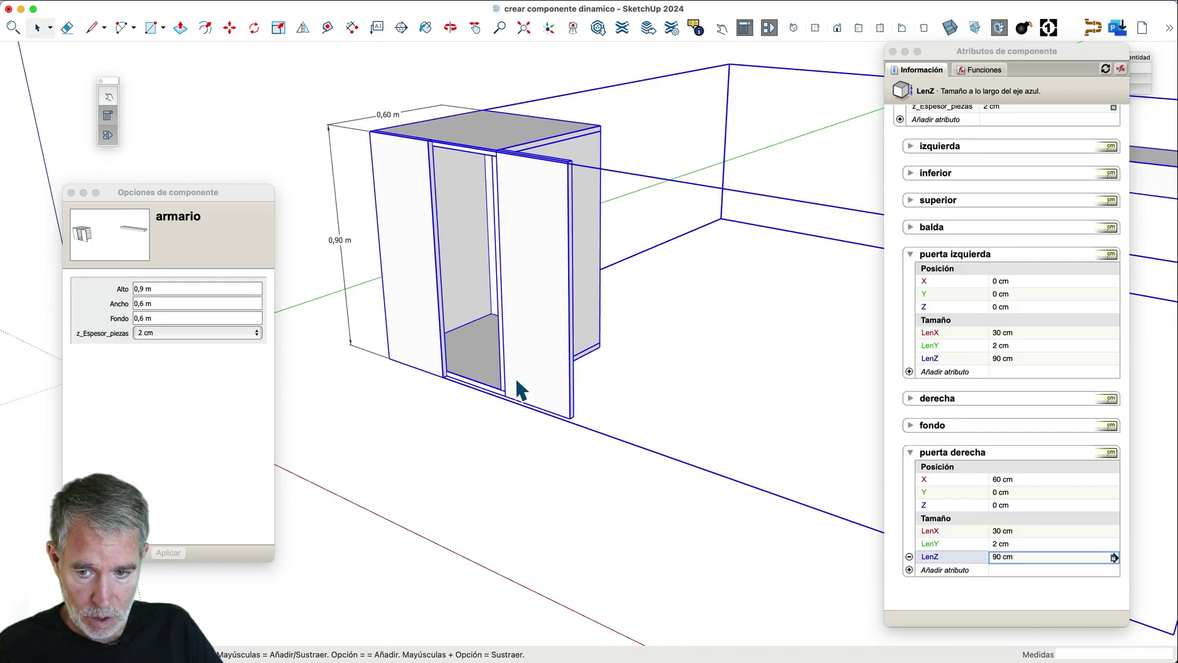
pyautogui.click(138, 306)
pyautogui.click(136, 304)
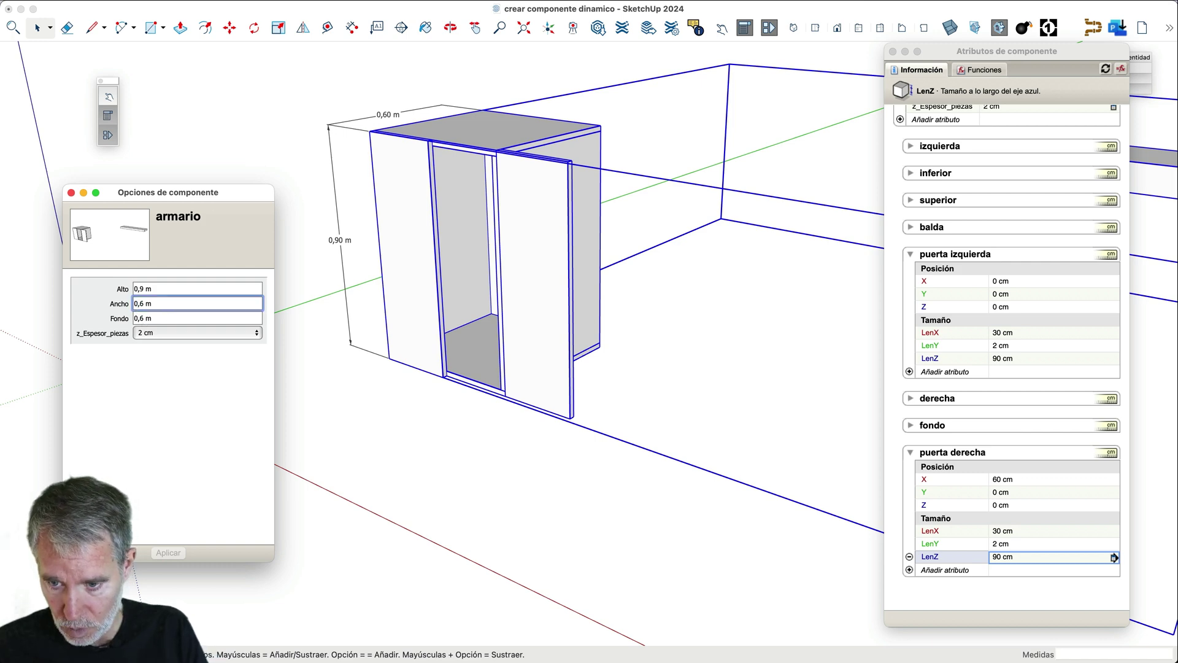
pyautogui.press('BackSpace')
pyautogui.press('BackSpace')
pyautogui.write('2,')
pyautogui.press('Return')
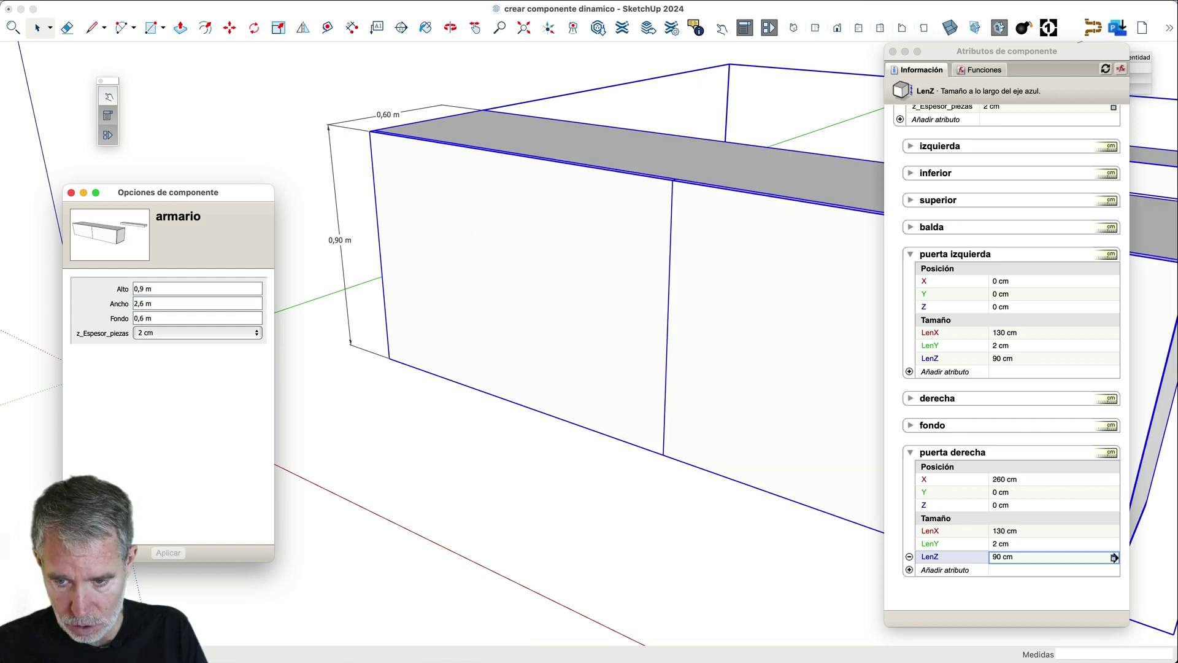
# - Set the Ancho option of armario back to 0,6 m
pyautogui.click(140, 305)
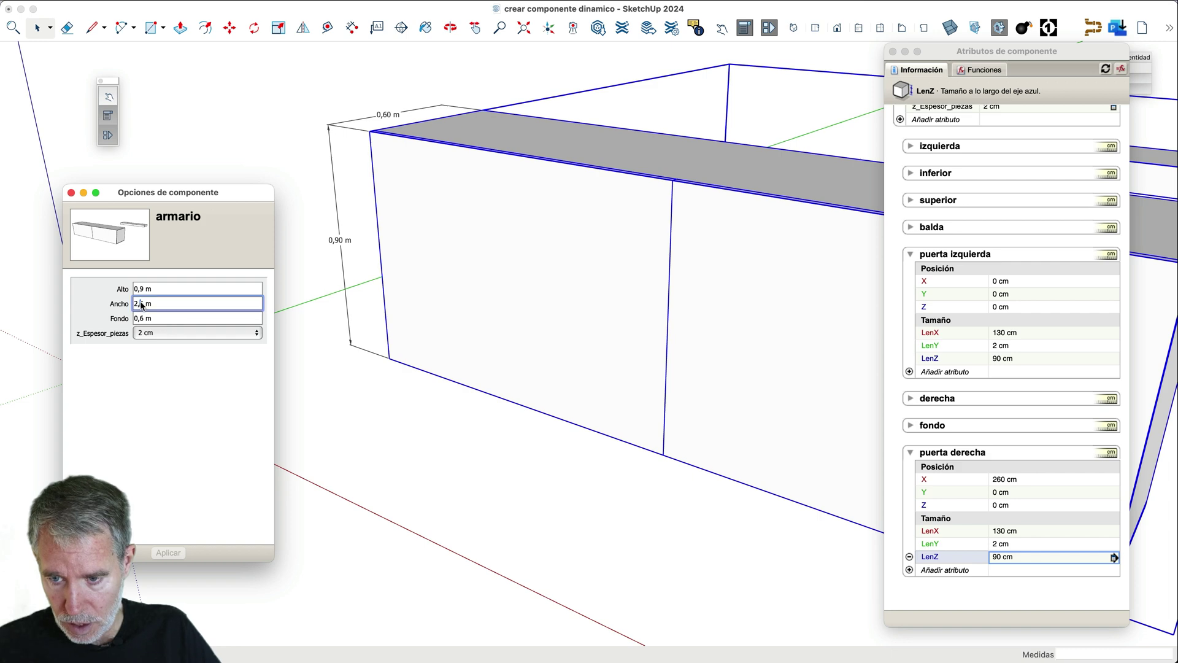
pyautogui.press('BackSpace')
pyautogui.write('0')
pyautogui.press('Return')
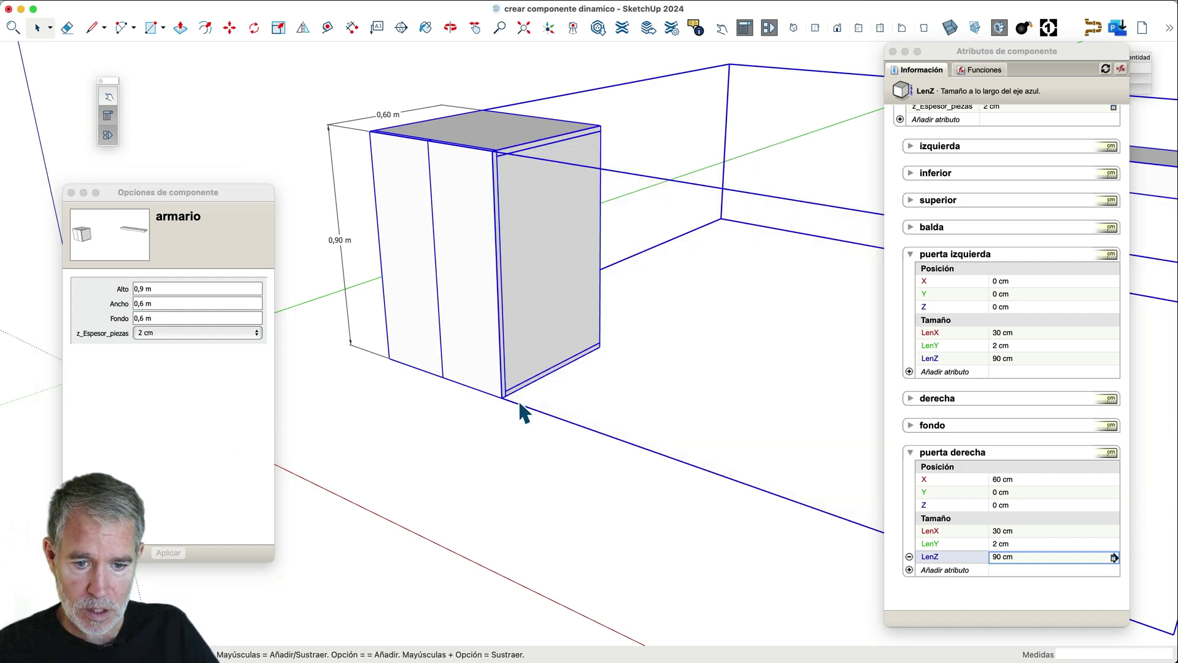
# - Inspect how both doors fit across the cabinet front, up close and from farther away
pyautogui.click(480, 400)
pyautogui.scroll(5, 458, 398)
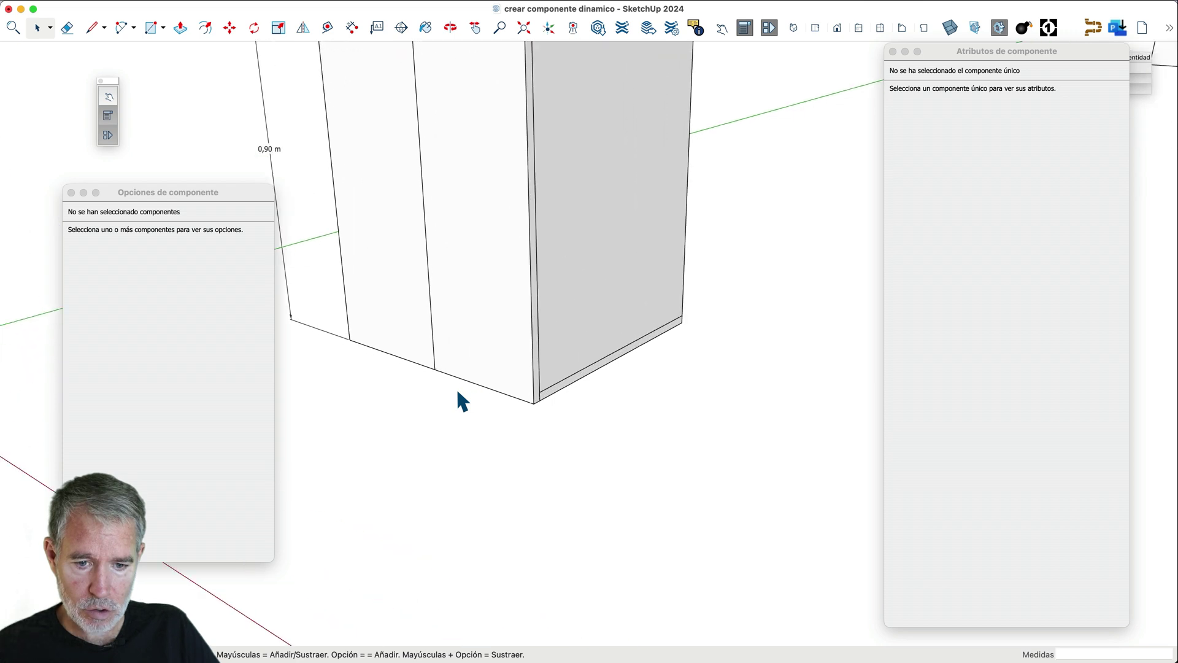
pyautogui.click(509, 386)
pyautogui.scroll(-3, 558, 417)
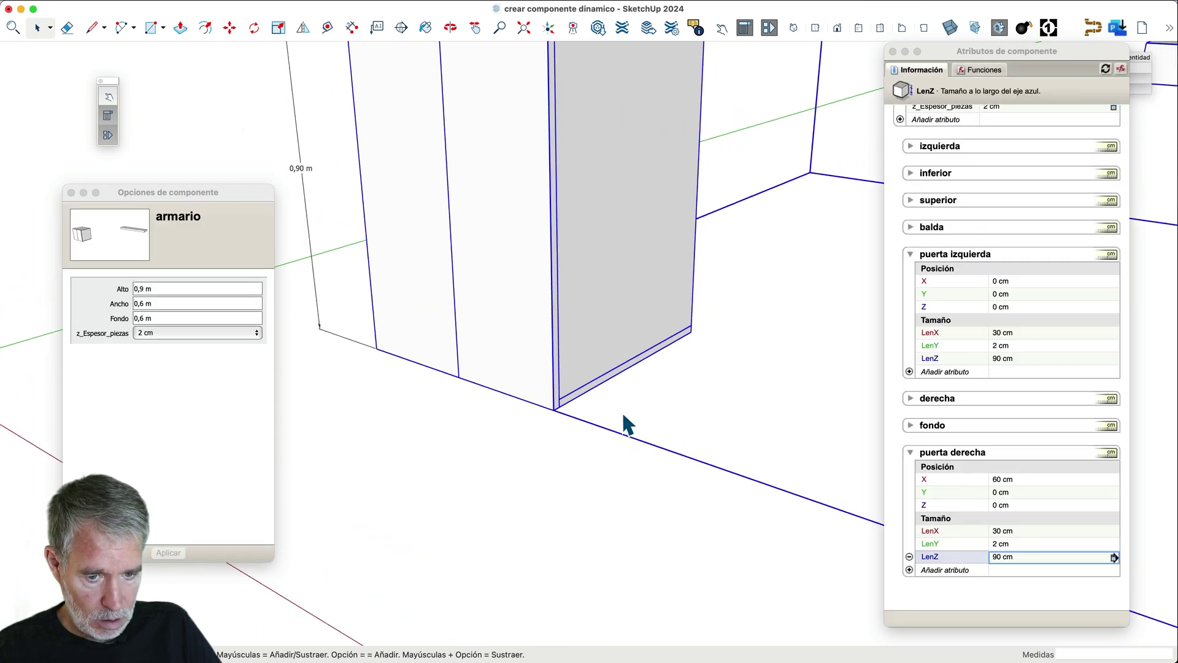
pyautogui.scroll(-3, 691, 451)
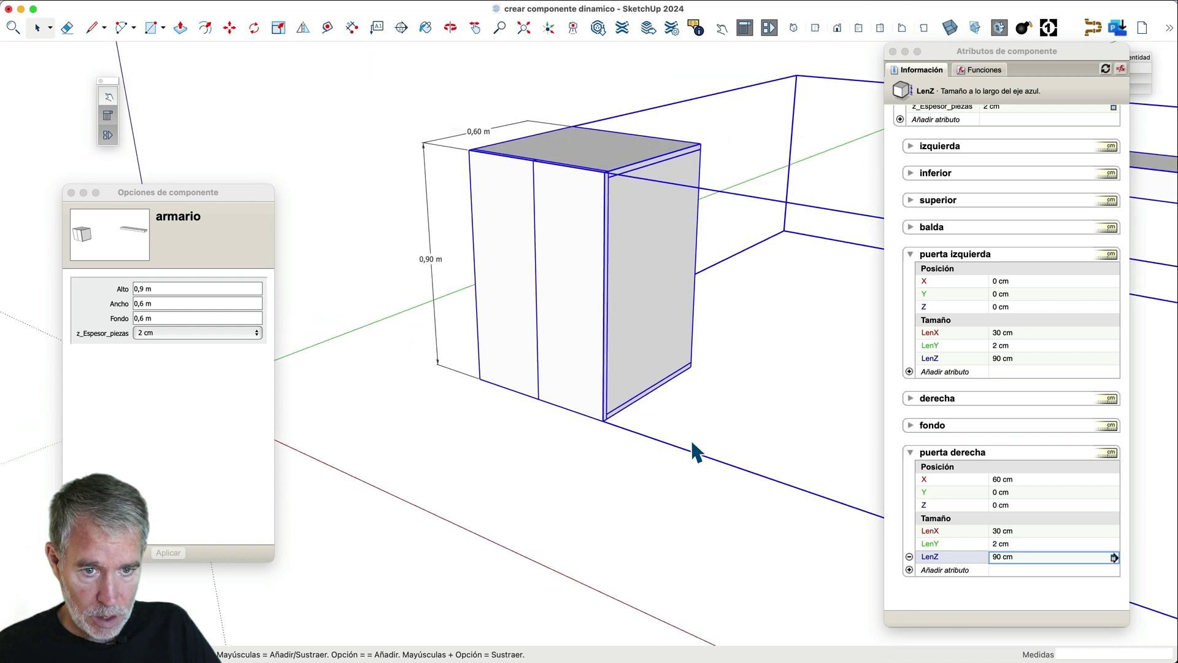
pyautogui.click(497, 402)
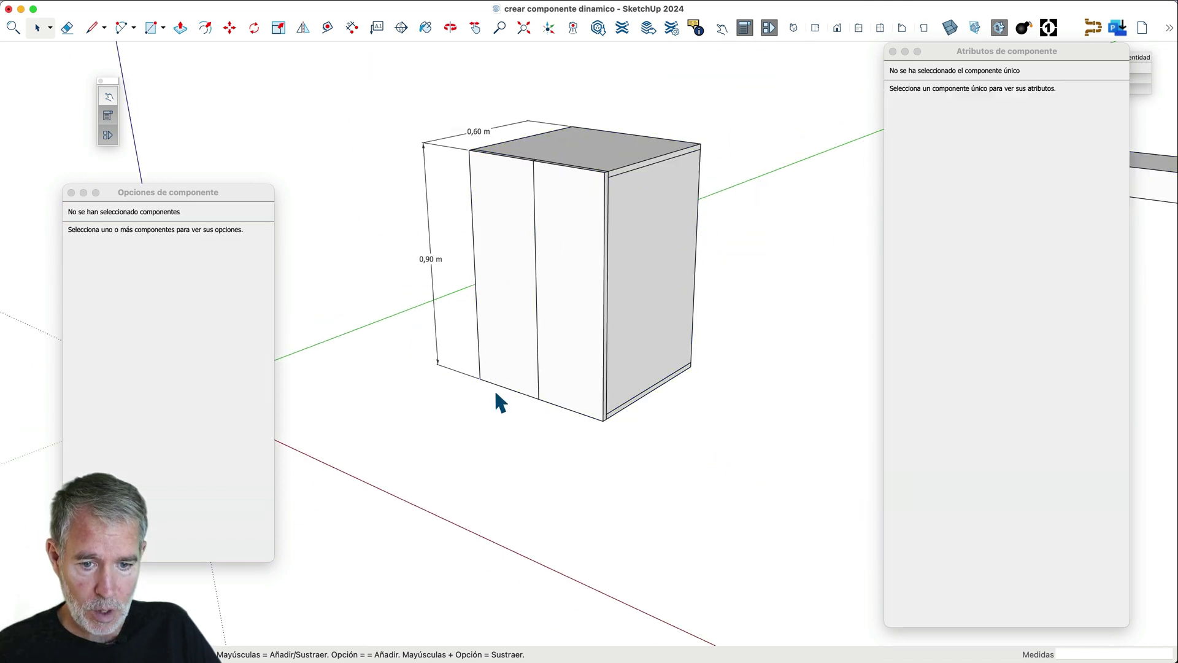
pyautogui.scroll(-4, 492, 410)
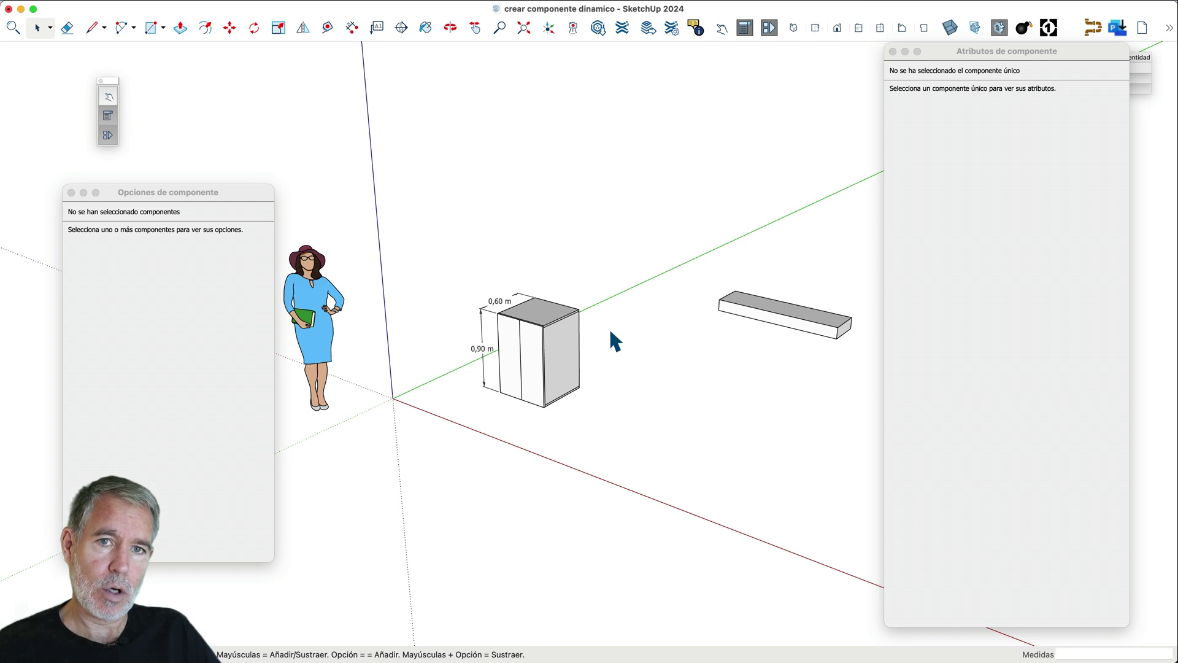
# - Add a custom attribute named z_Angulo_Apertura to the armario component
pyautogui.click(518, 377)
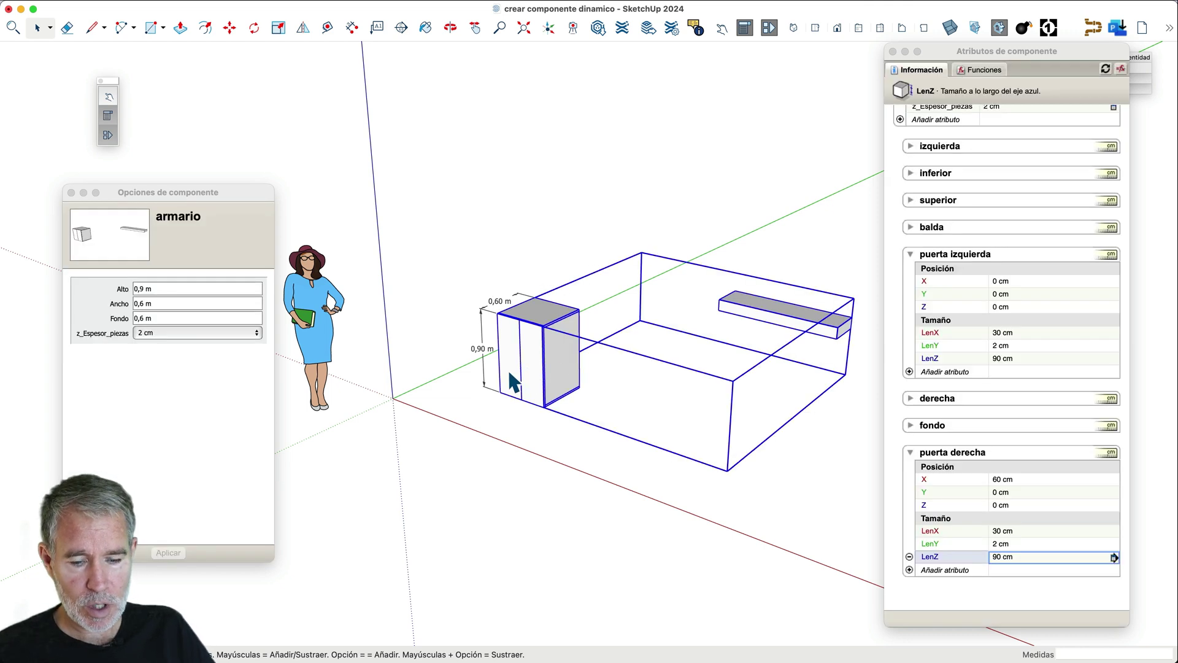
pyautogui.scroll(2, 505, 377)
pyautogui.scroll(1, 507, 383)
pyautogui.scroll(2, 600, 321)
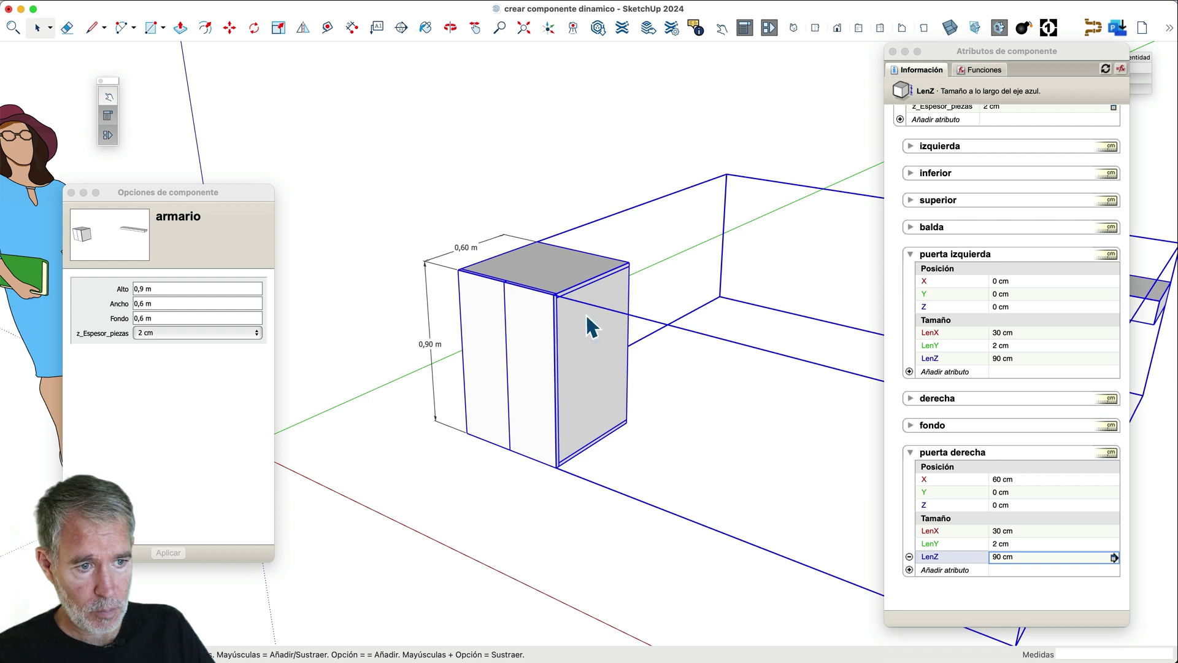
pyautogui.scroll(3, 958, 248)
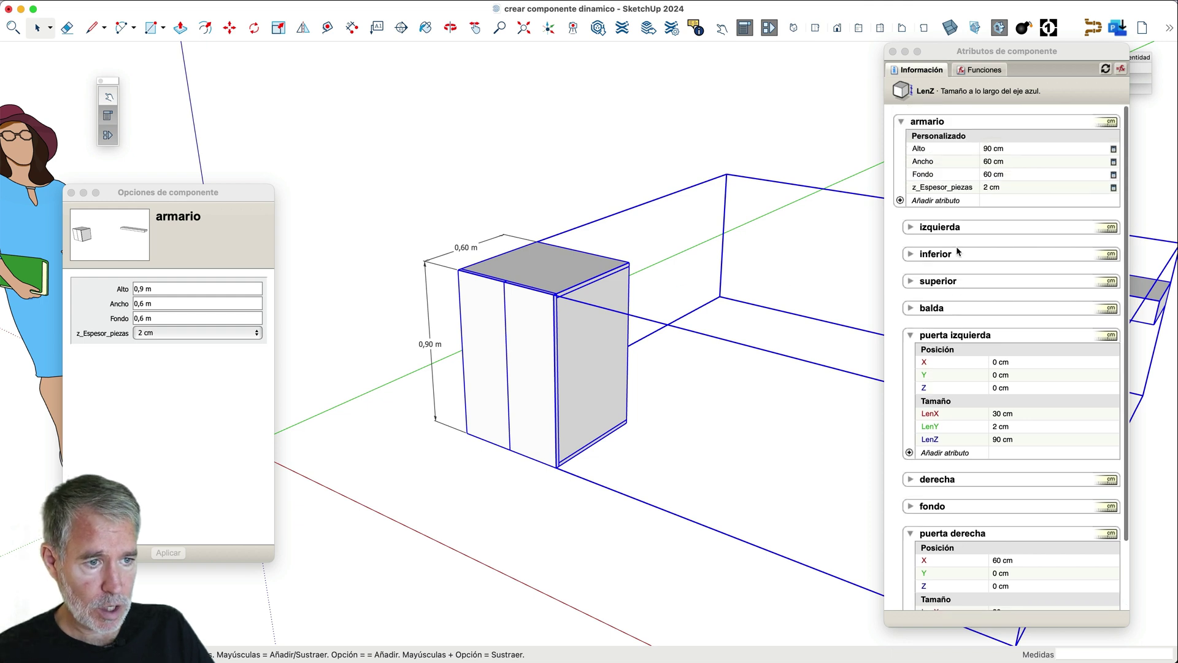
pyautogui.click(931, 203)
pyautogui.click(932, 205)
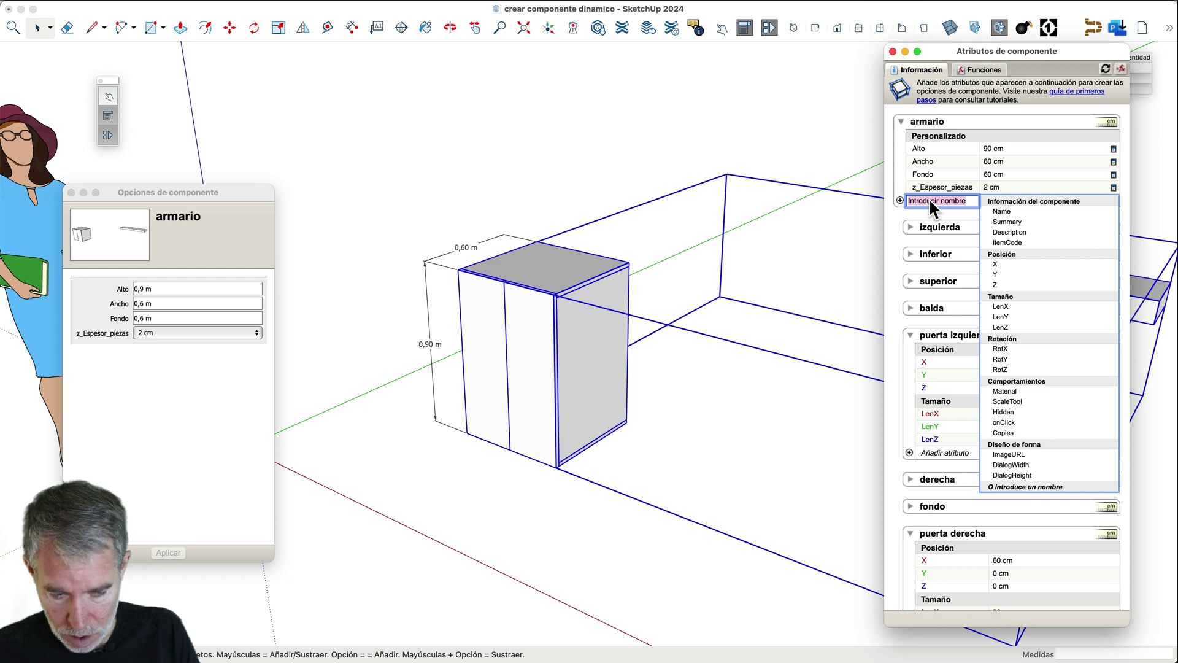
pyautogui.write('z_')
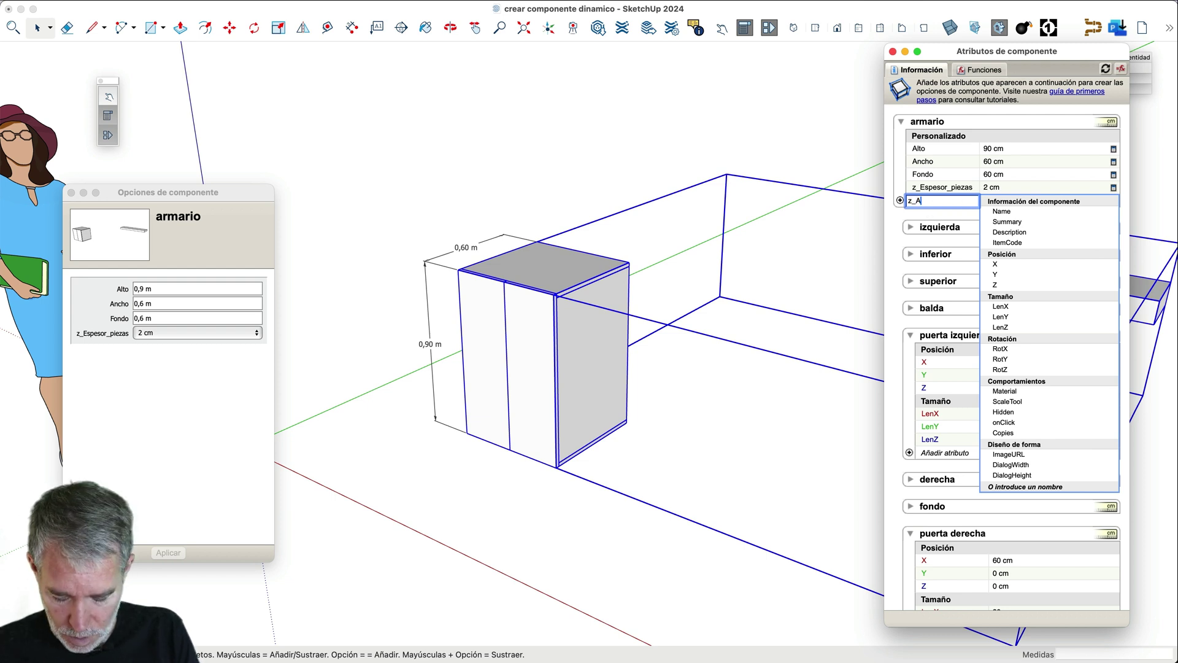
pyautogui.write('Angulo')
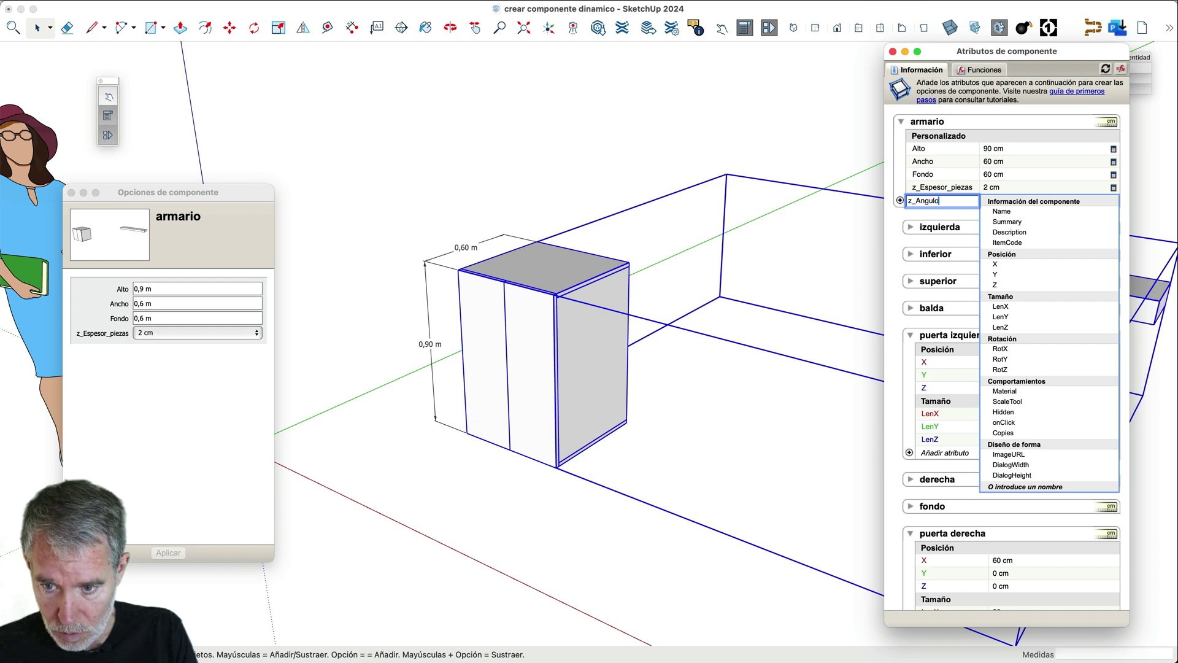
pyautogui.write(' Aper')
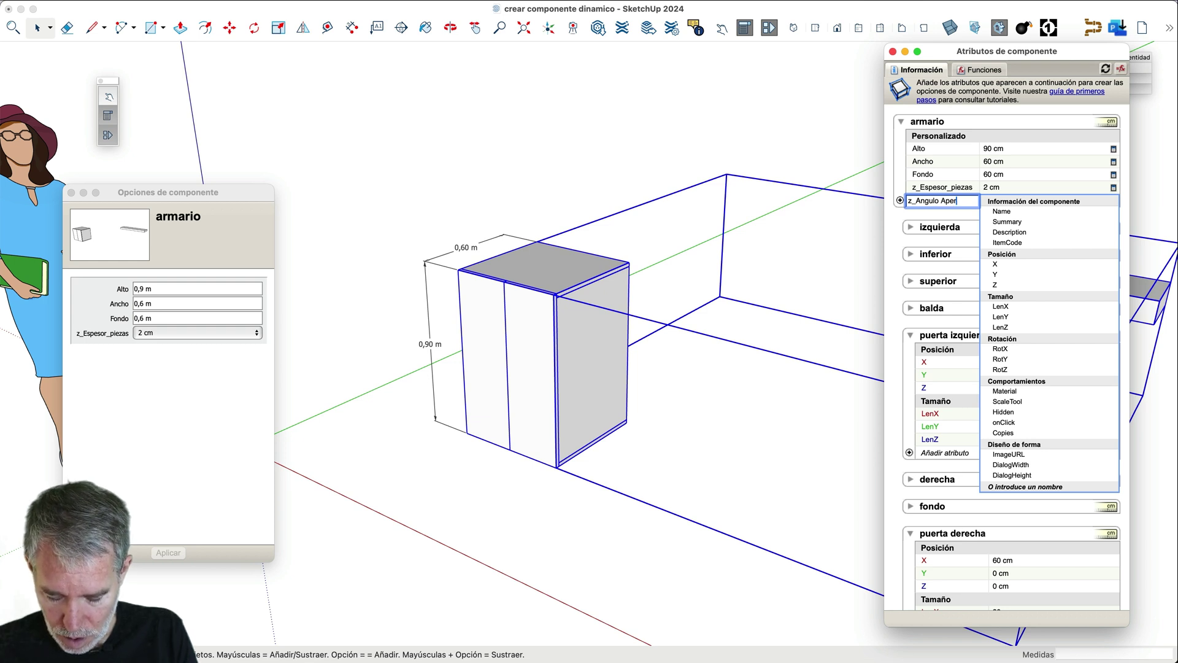
pyautogui.write('tura')
pyautogui.press('Return')
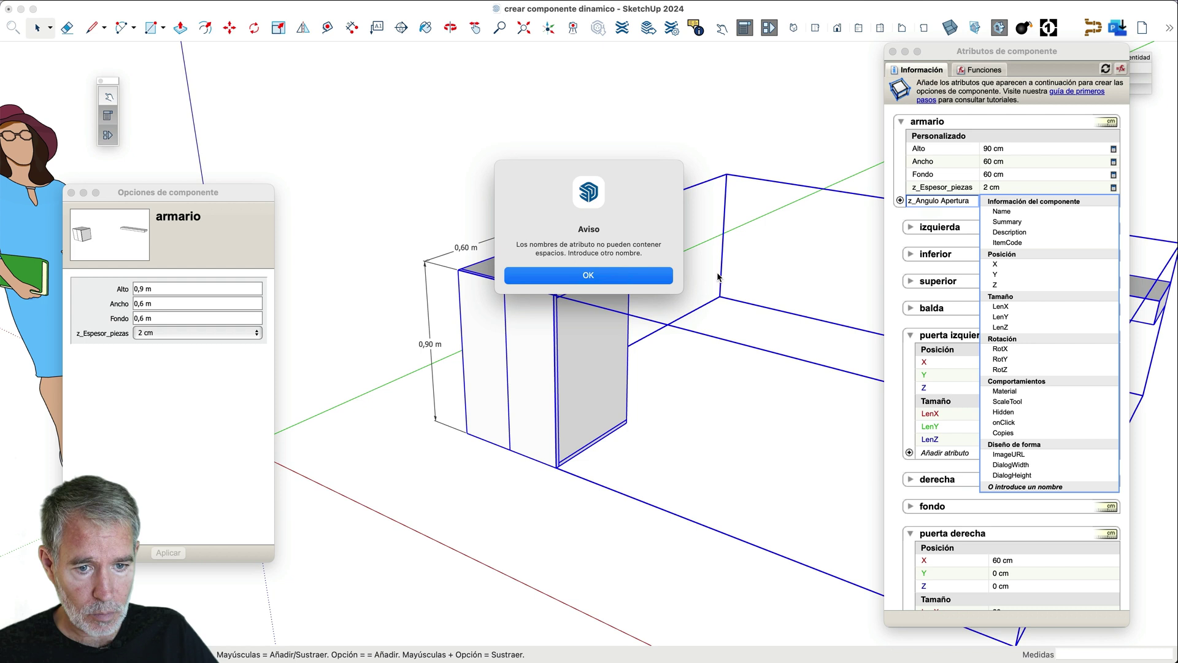
pyautogui.click(652, 277)
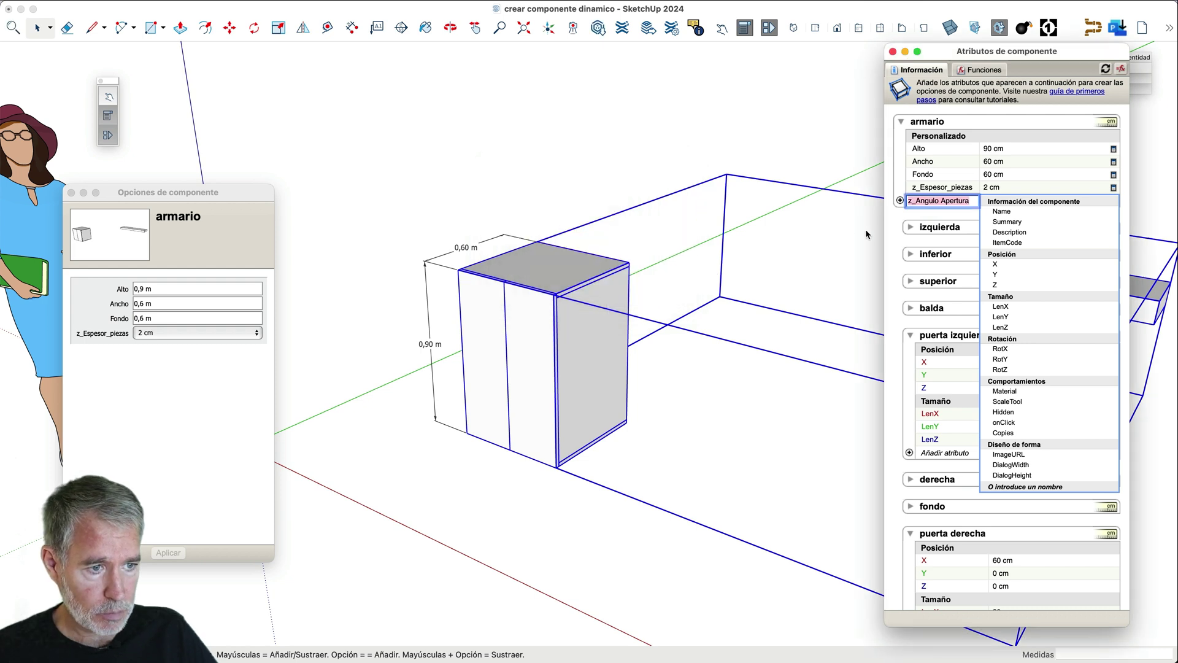
pyautogui.click(937, 200)
pyautogui.press('BackSpace')
pyautogui.write('_')
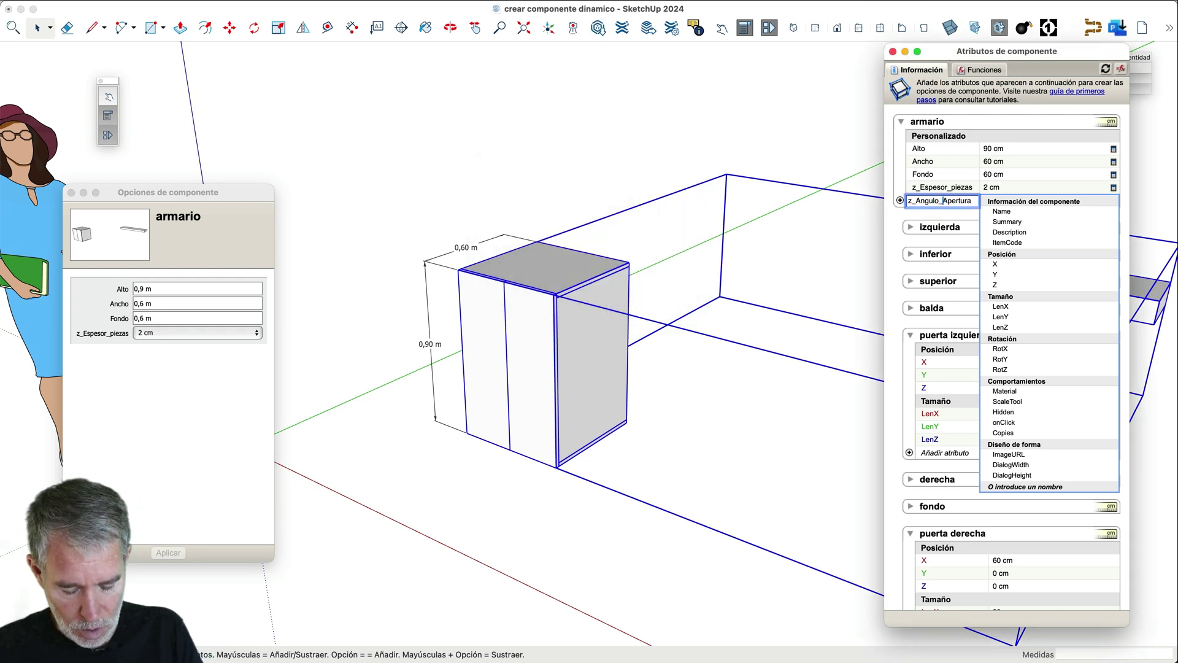
pyautogui.press('Return')
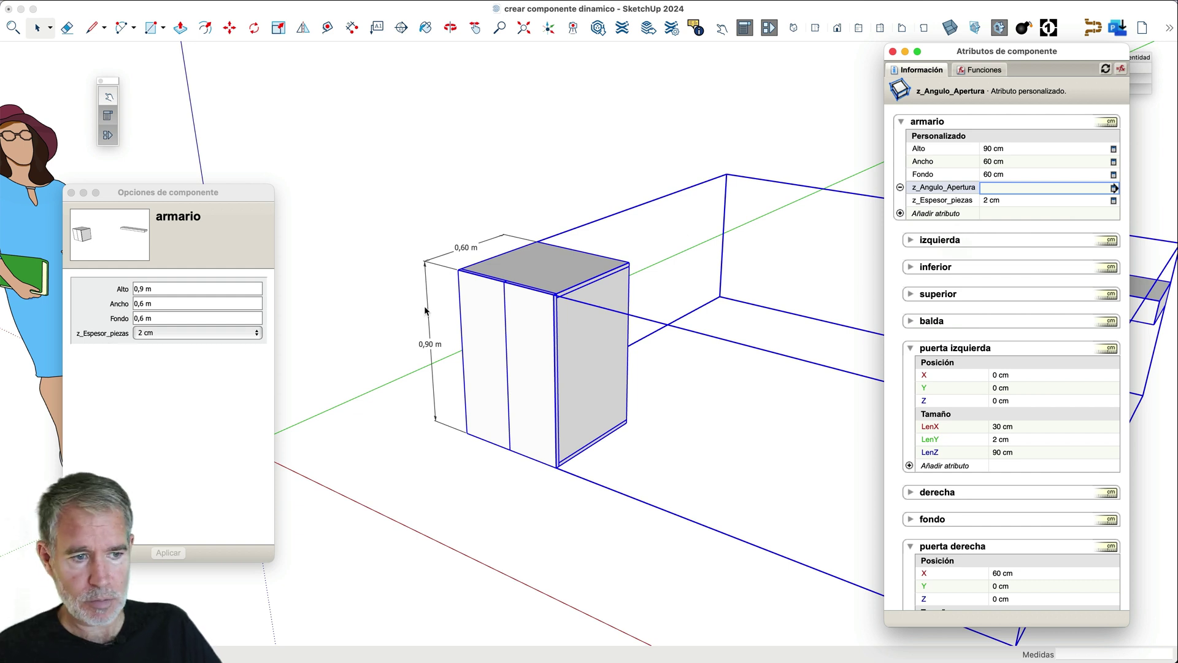
# - Change the display label of armario's z_Espesor_piezas attribute to "Espesor piezas" and apply it
pyautogui.click(1114, 201)
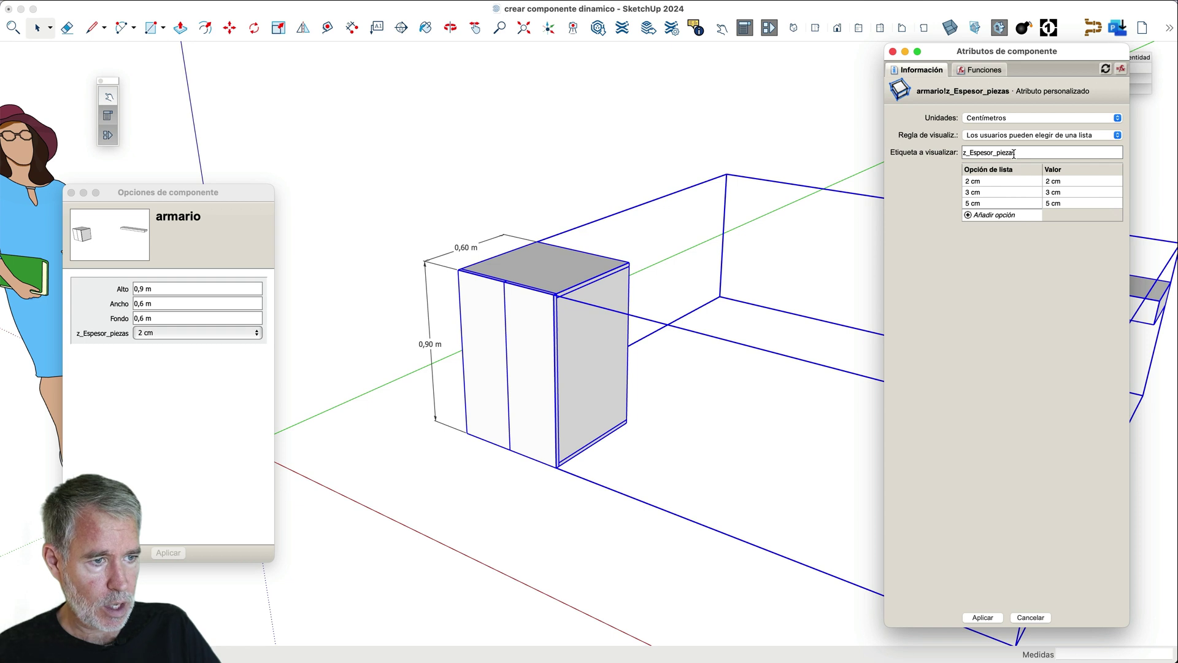
pyautogui.moveTo(1015, 154); pyautogui.dragTo(980, 147)
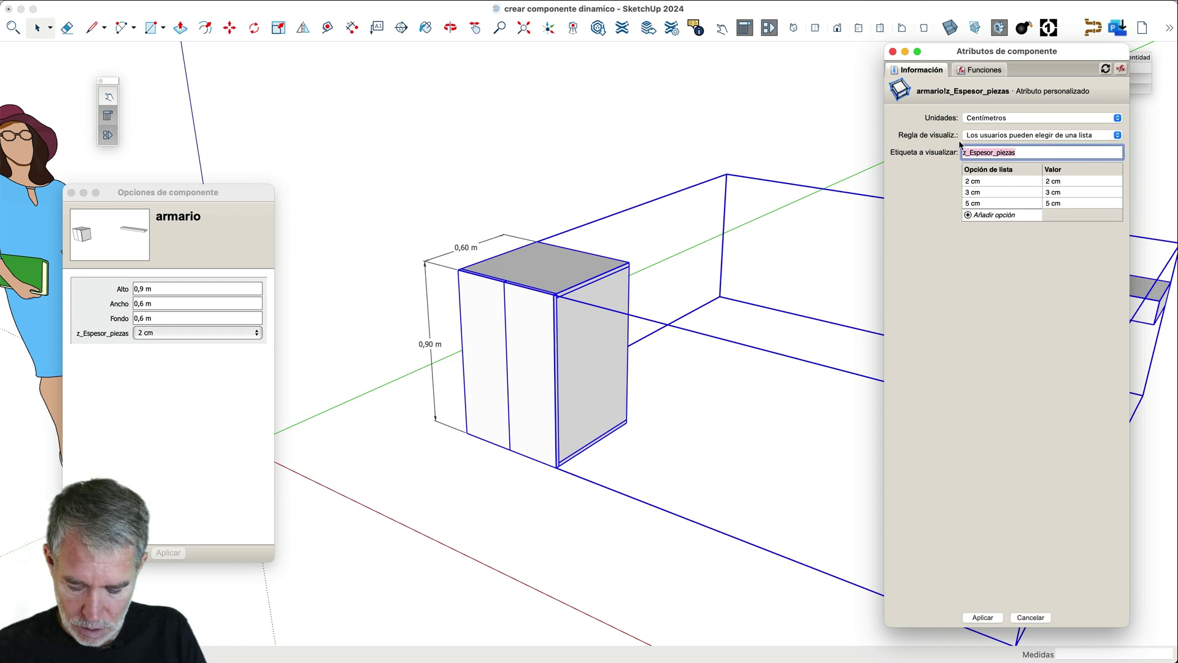
pyautogui.write('Es')
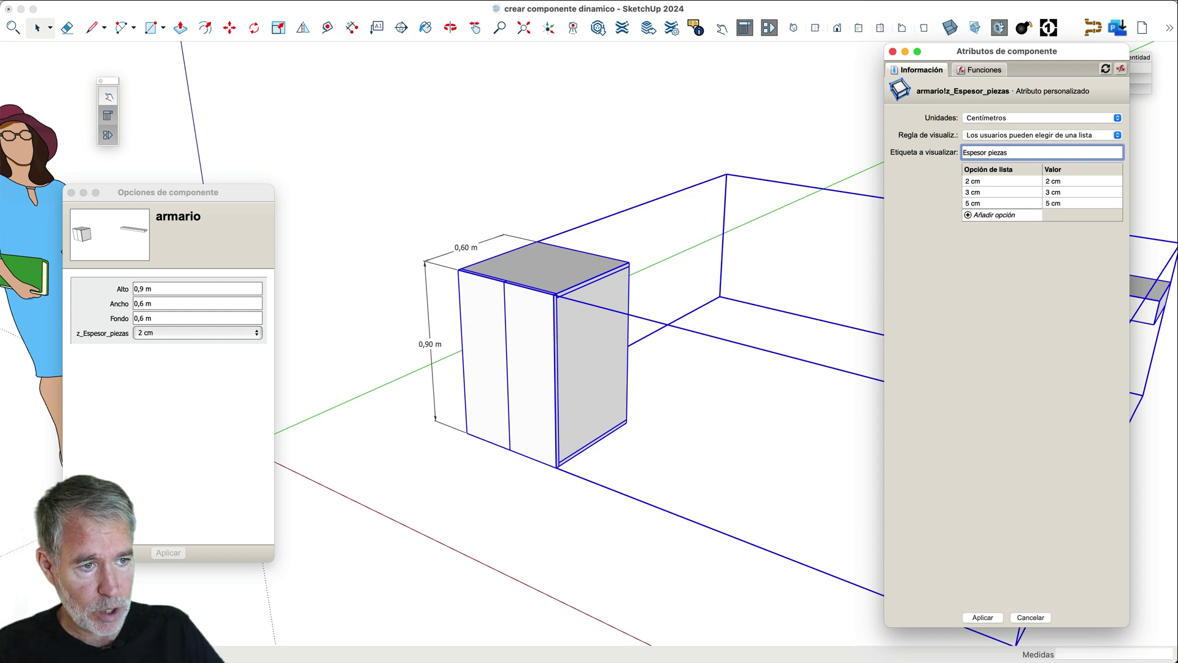
pyautogui.write('pesor piezas')
pyautogui.click(984, 618)
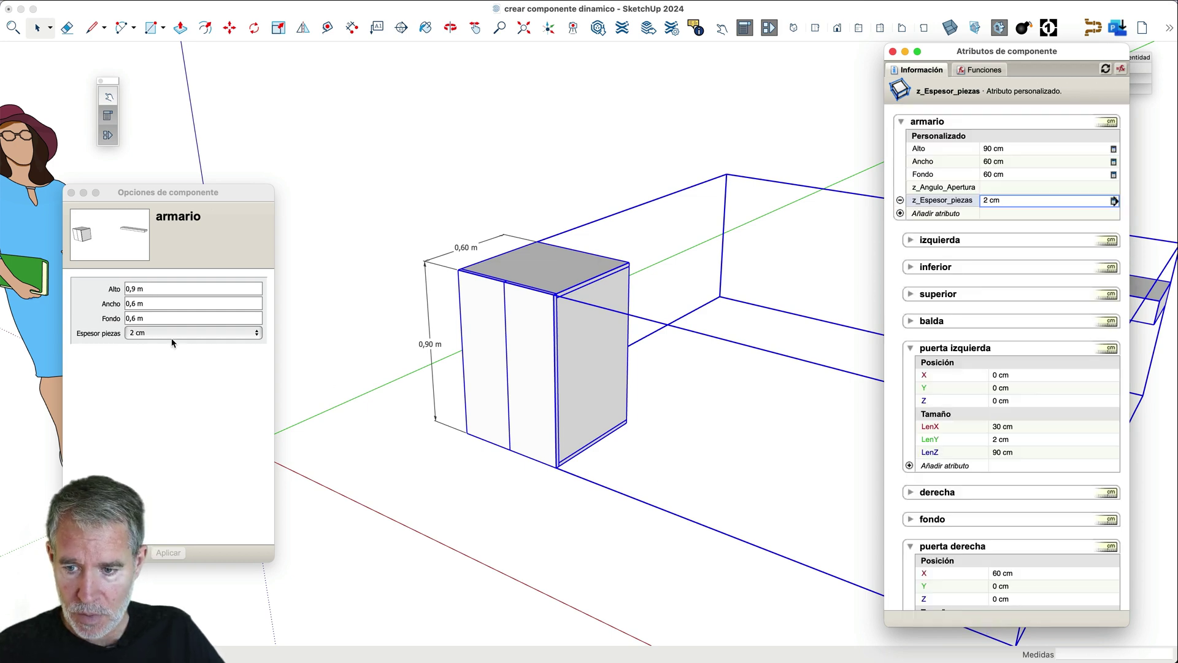
# - Set armario's z_Angulo_Apertura attribute to decimal number units (Número decimal) and let users choose its value from a list
pyautogui.click(969, 189)
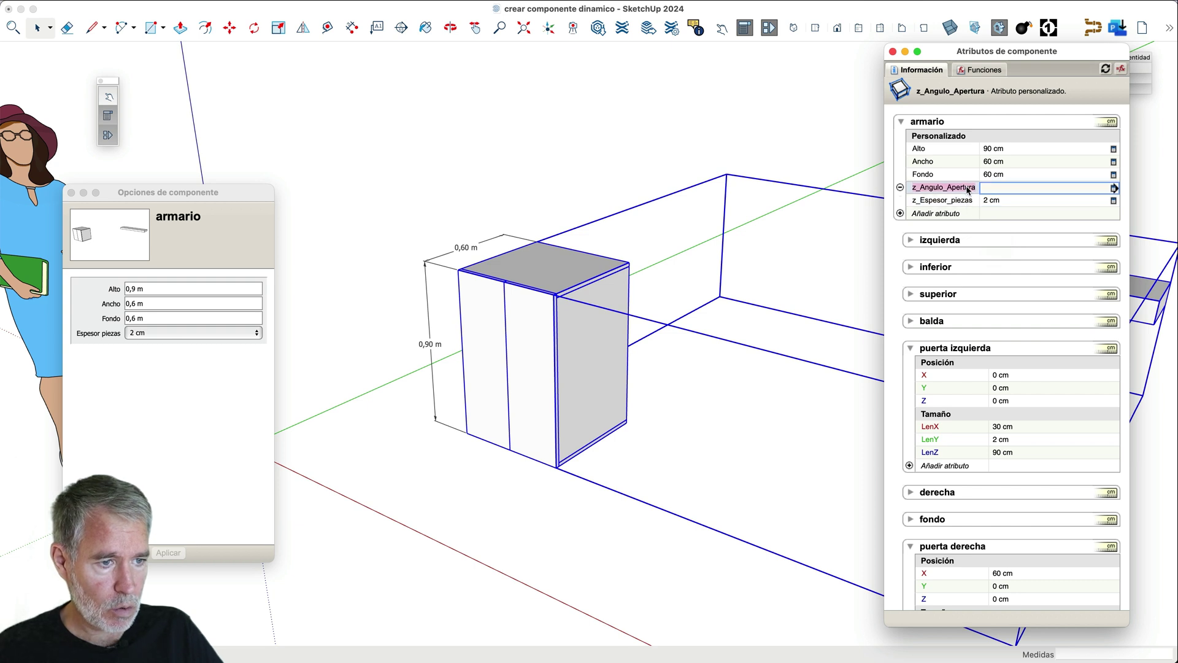
pyautogui.click(1114, 188)
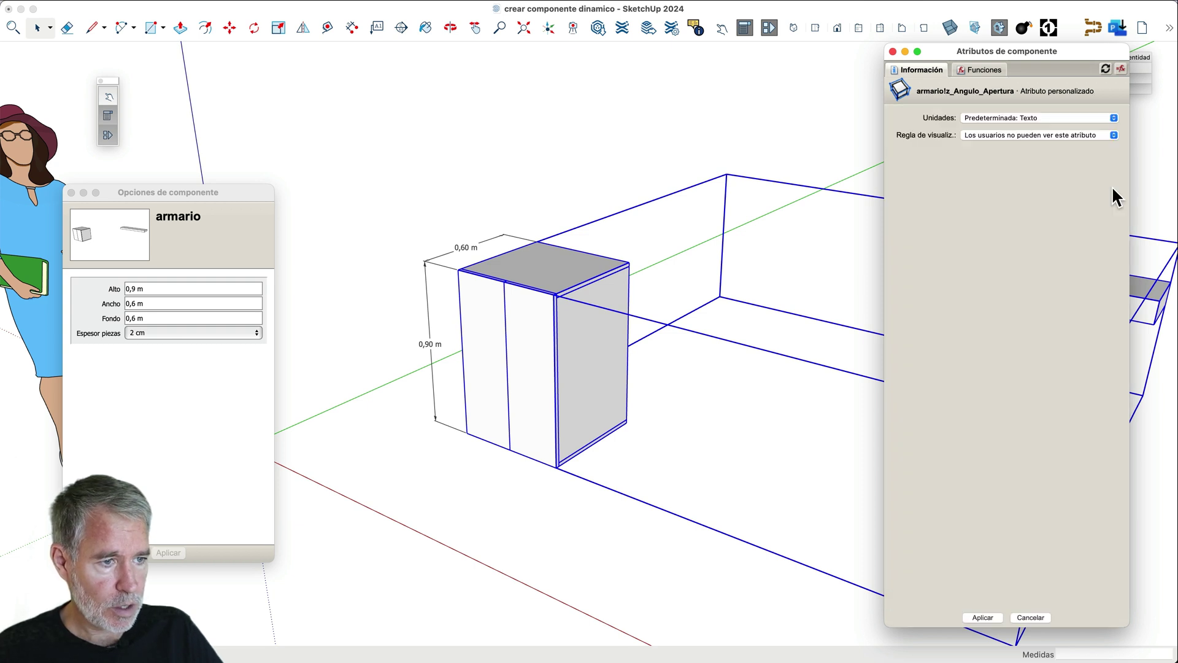
pyautogui.click(1066, 120)
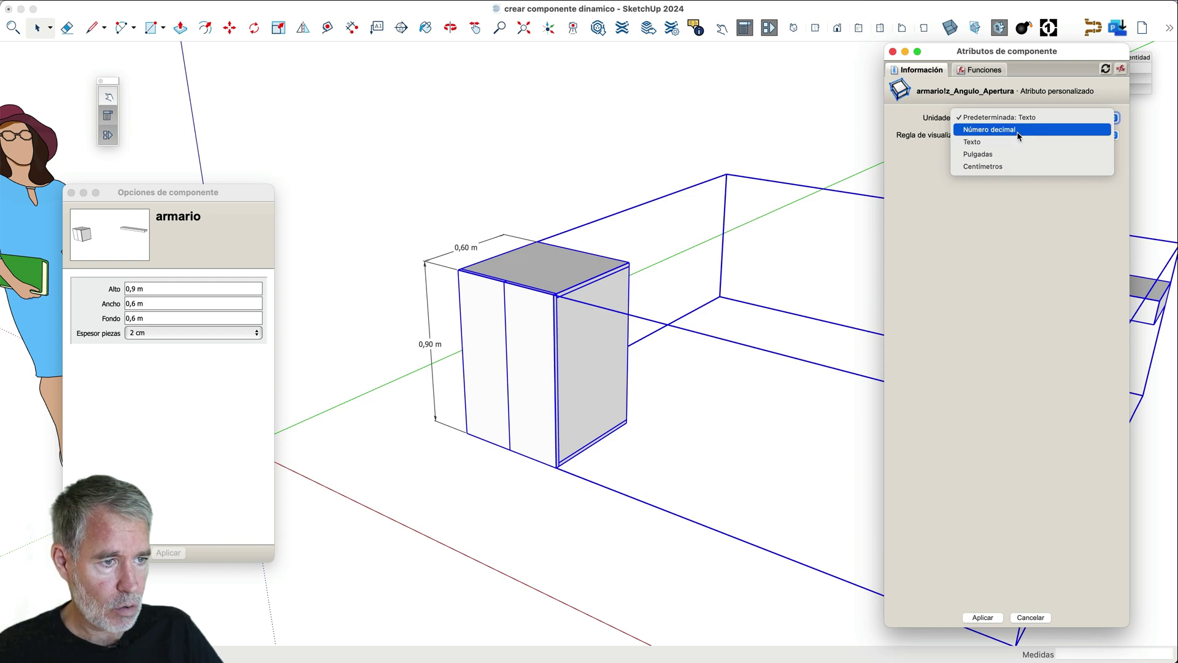
pyautogui.click(1019, 136)
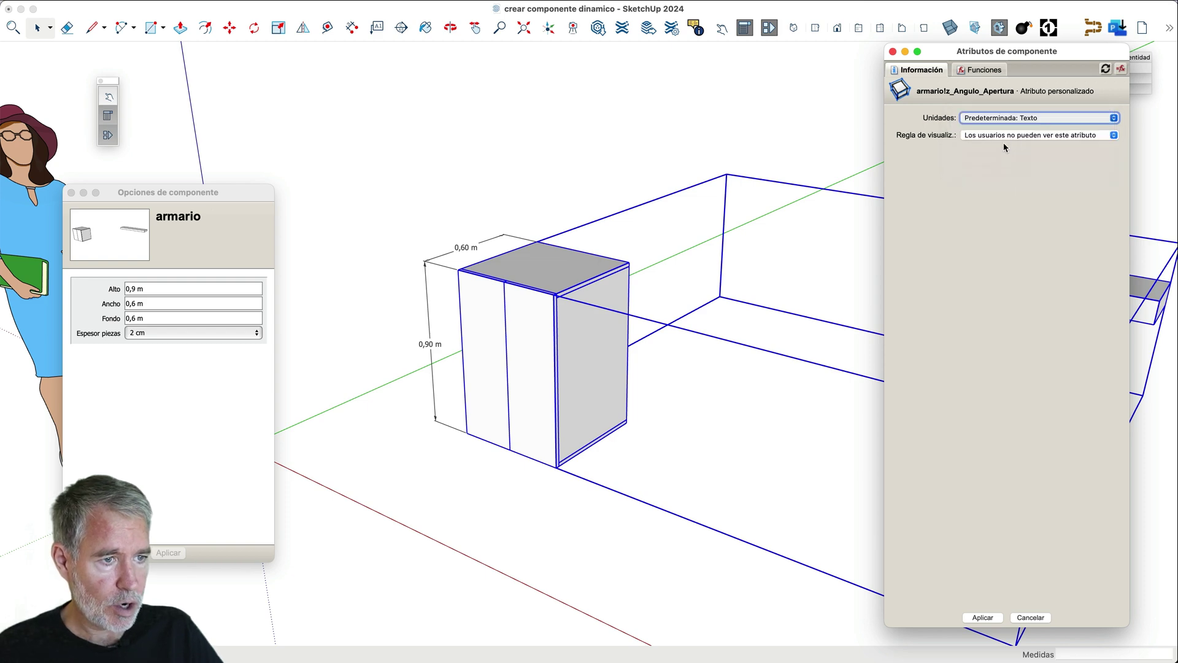
pyautogui.click(1033, 136)
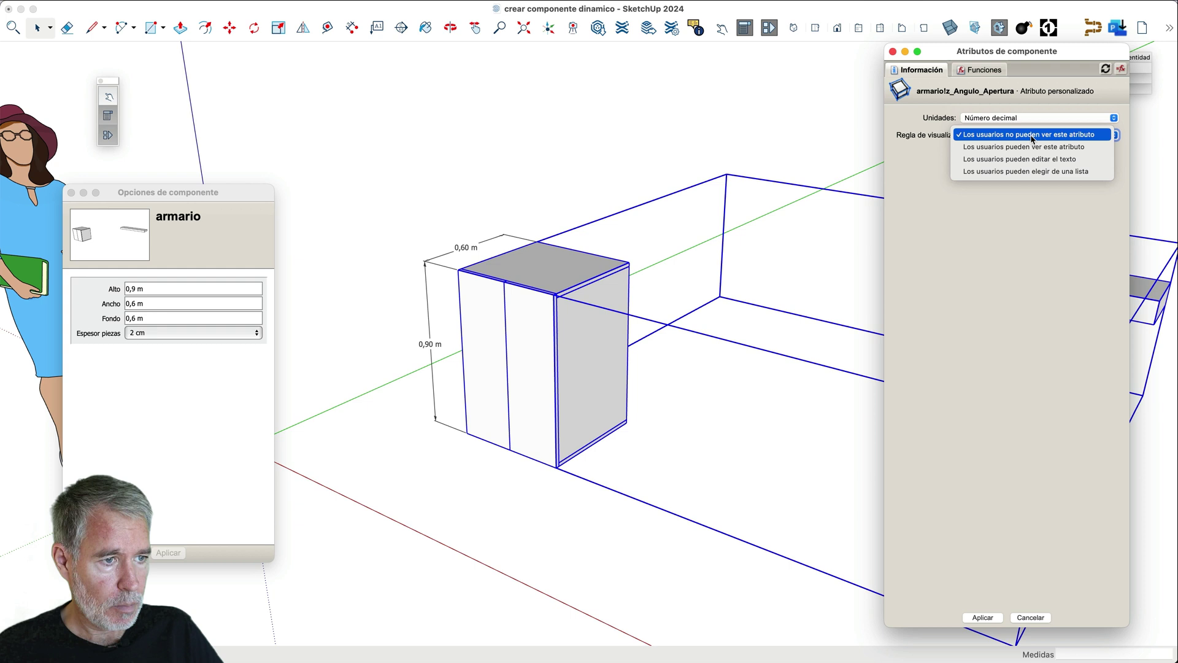
pyautogui.click(1023, 172)
# - Define two list options for z_Angulo_Apertura: "cerrado" with value 0 and "abierto" with value 90
pyautogui.click(1012, 181)
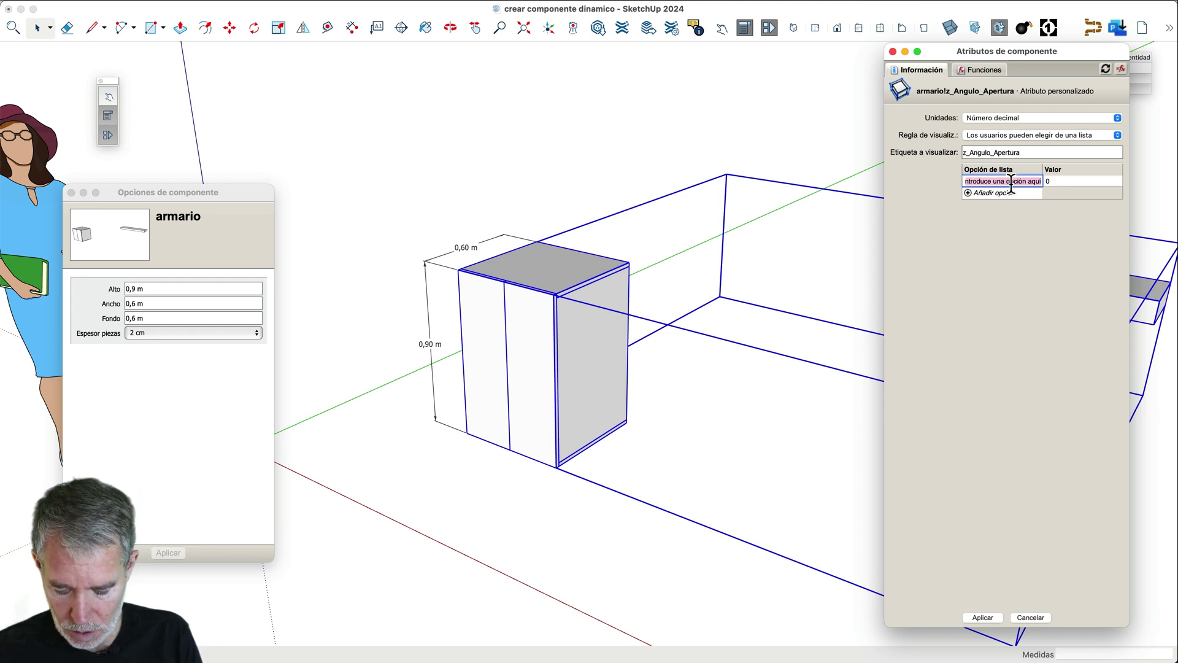
pyautogui.write('cerrado')
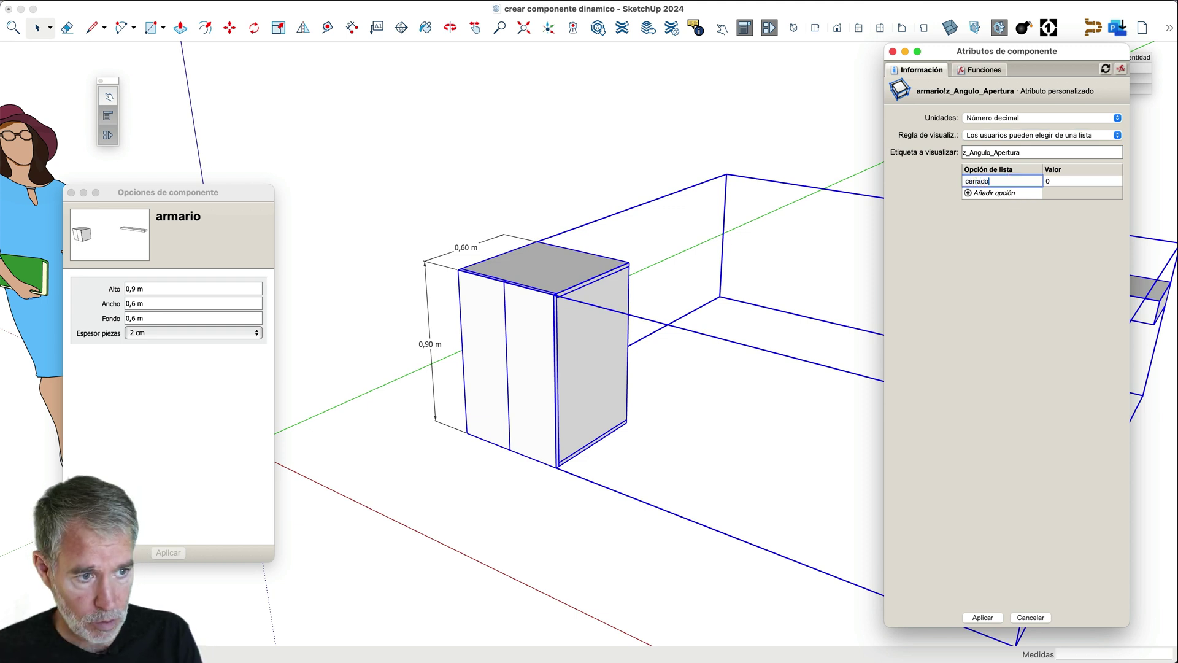
pyautogui.click(1083, 181)
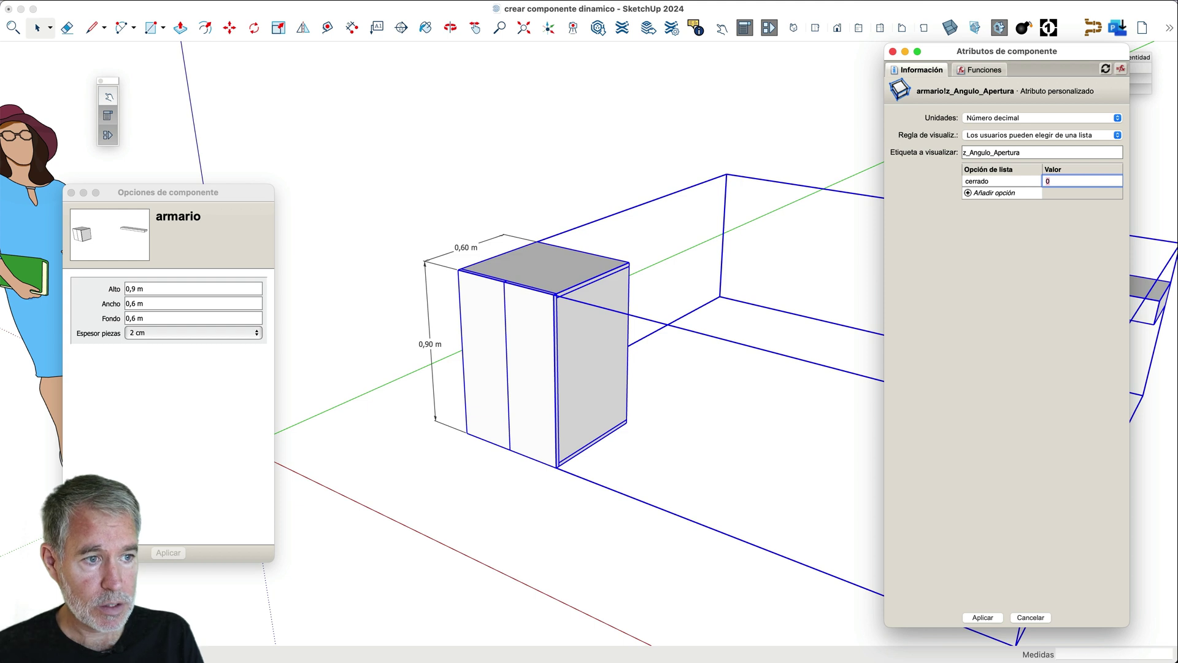
pyautogui.press('Return')
pyautogui.write('abierto')
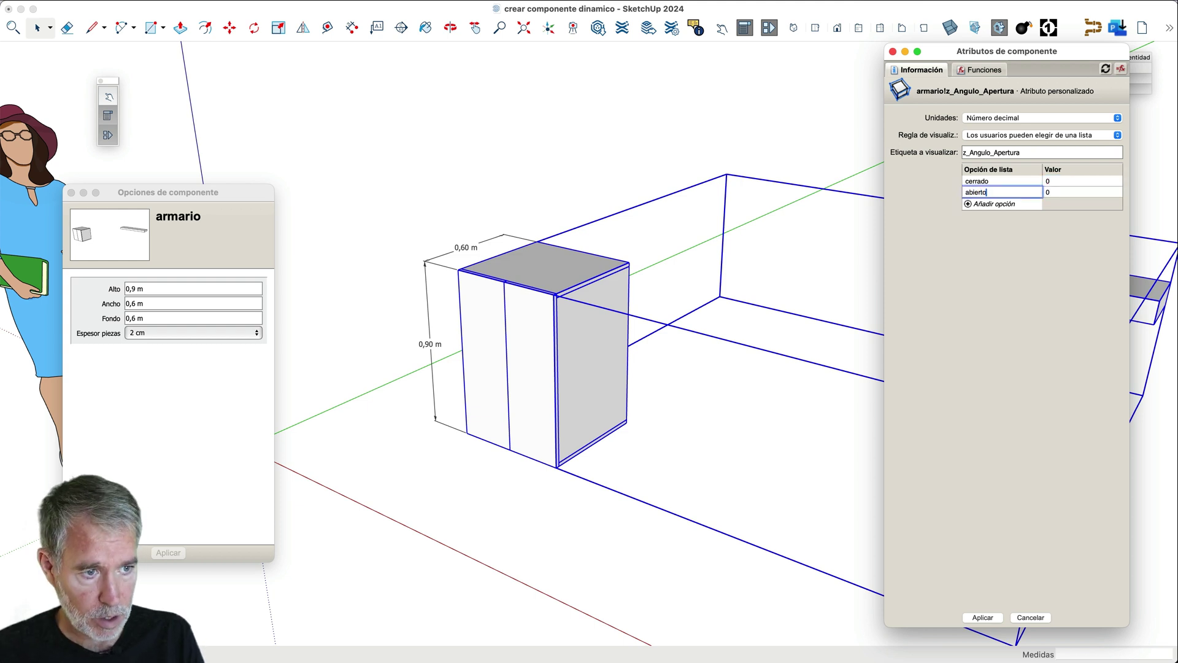
pyautogui.click(1083, 192)
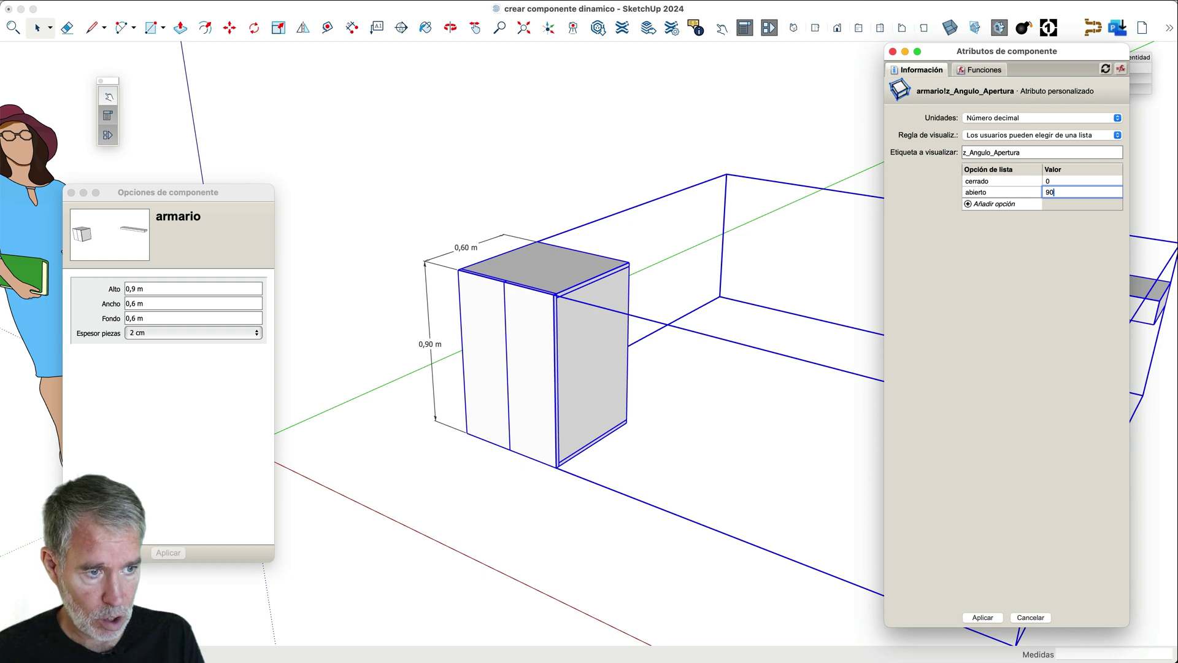
pyautogui.press('Return')
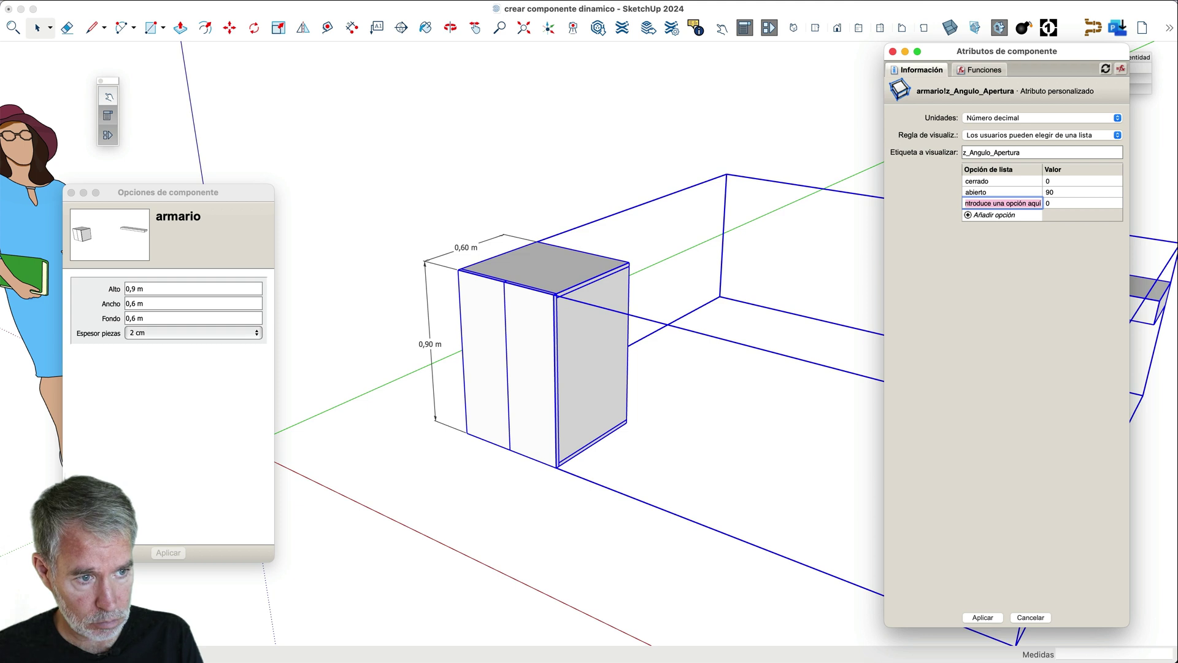
# - Add a third list option "45°" with value 45 and apply the z_Angulo_Apertura settings
pyautogui.write('45')
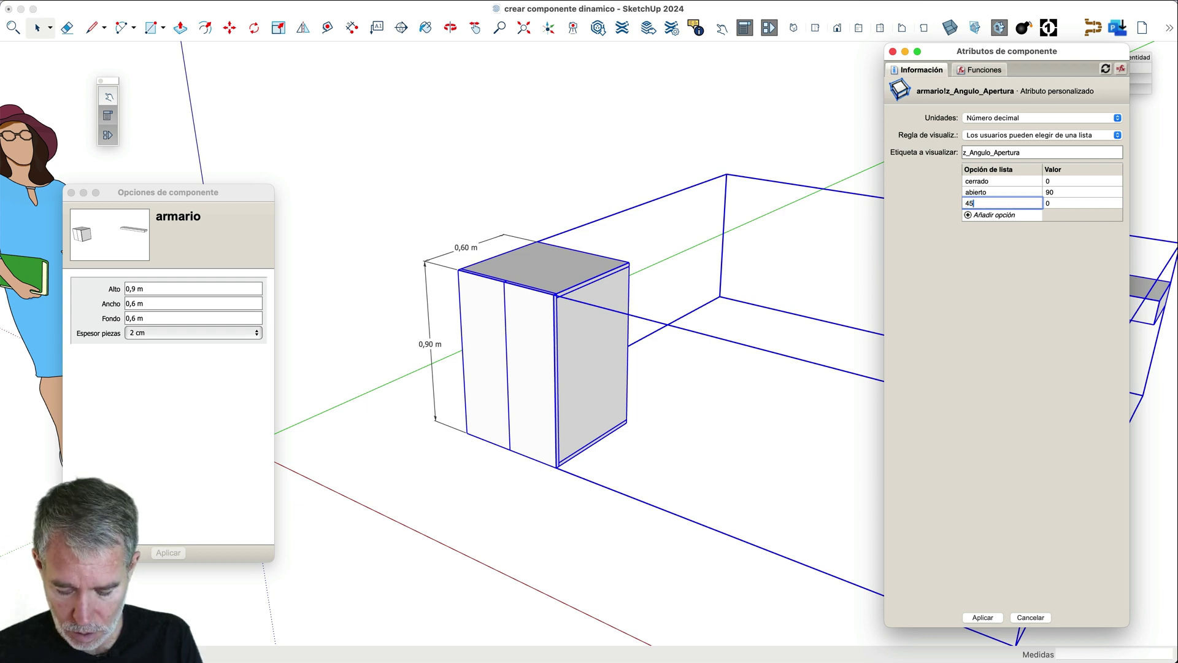
pyautogui.write('°')
pyautogui.press('Tab')
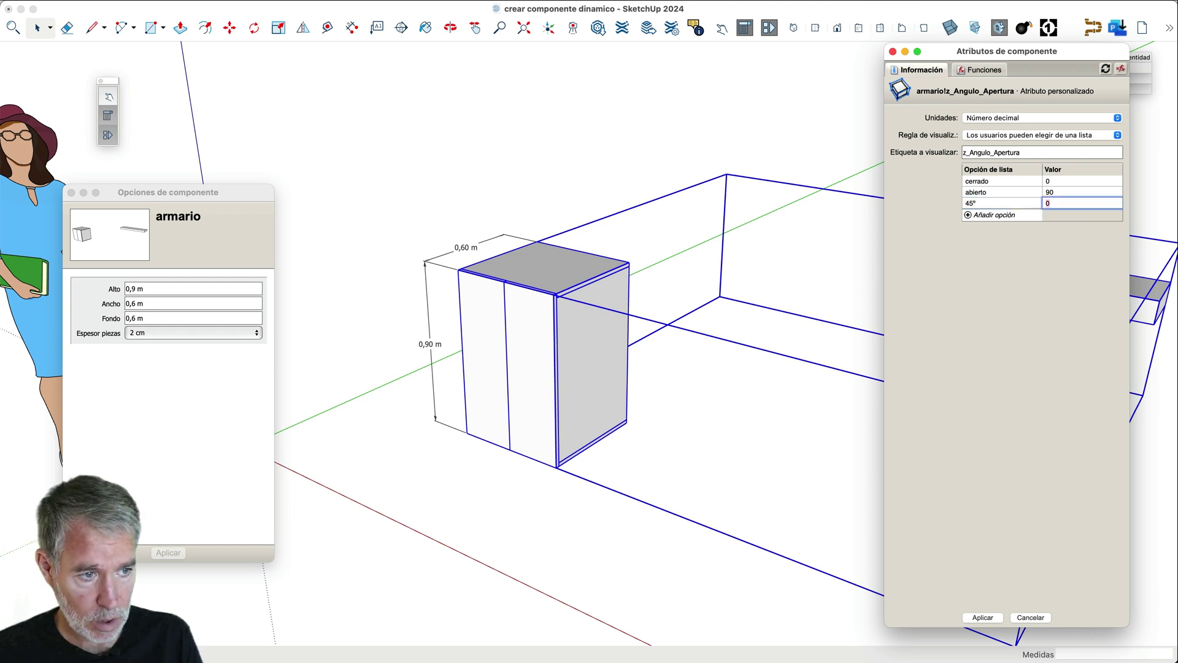
pyautogui.write('45')
pyautogui.press('Tab')
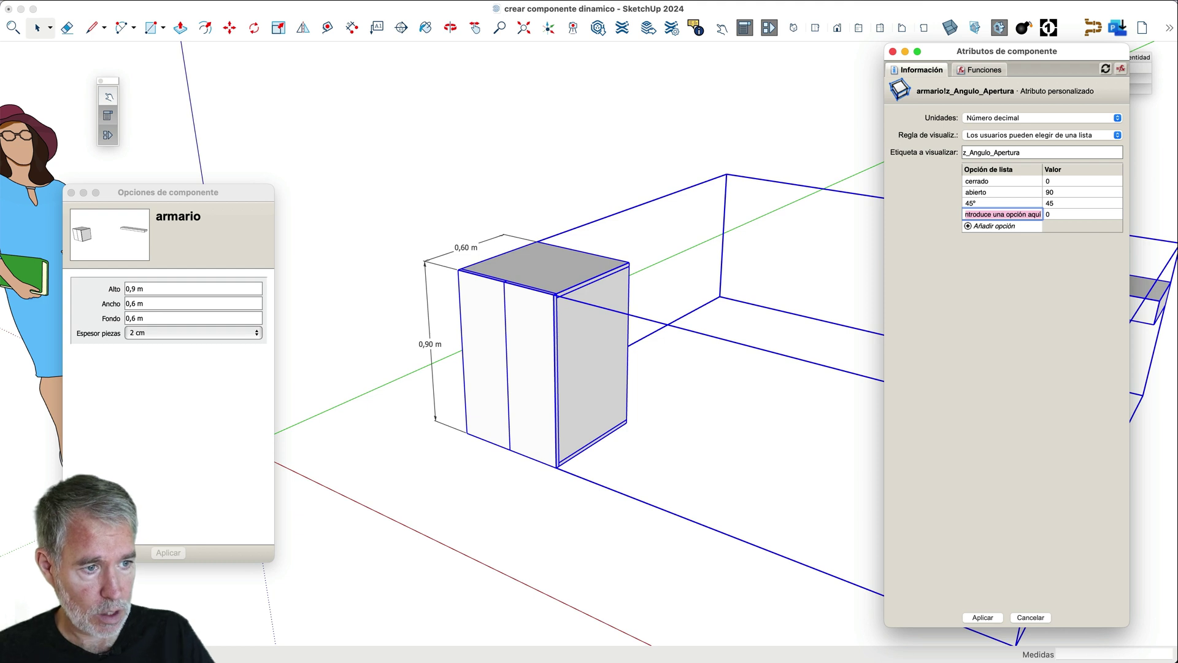
pyautogui.click(984, 618)
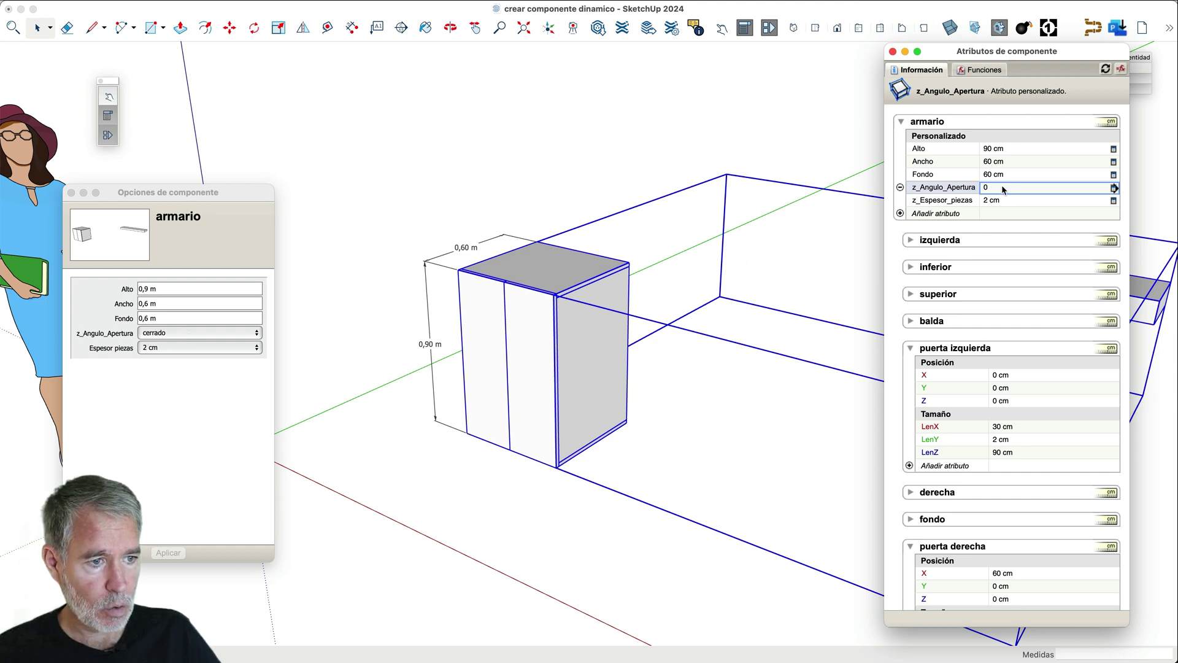
# - Set armario's z_Angulo_Apertura option to "abierto" and apply it to the component
pyautogui.click(210, 334)
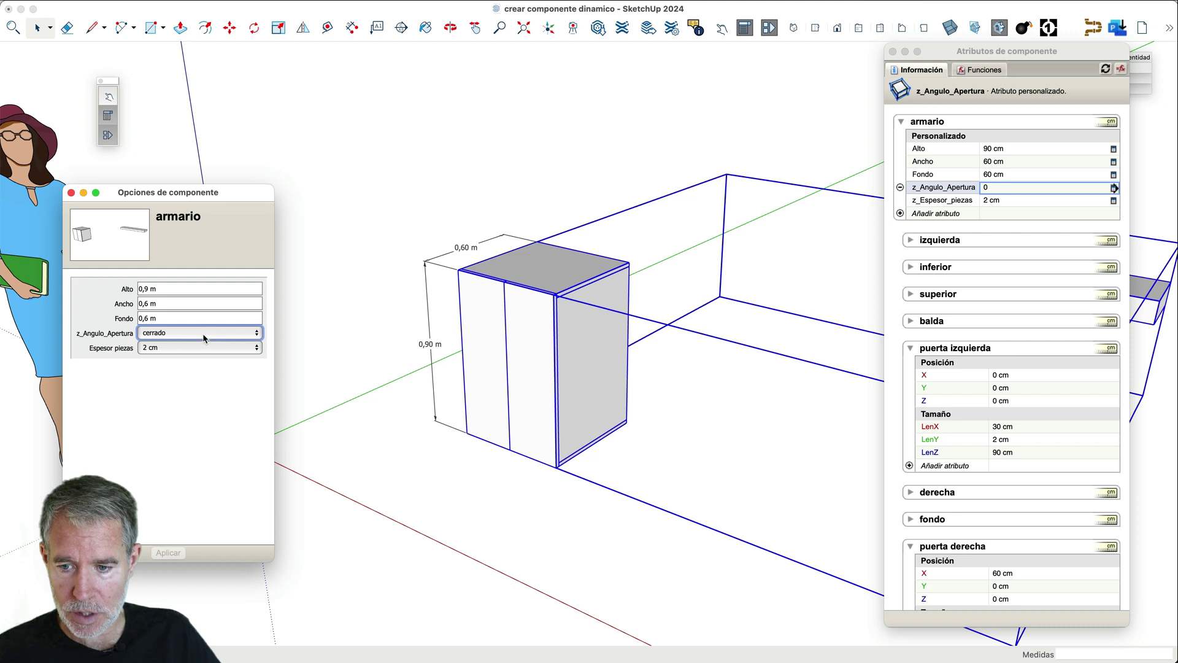
pyautogui.click(204, 334)
pyautogui.click(199, 348)
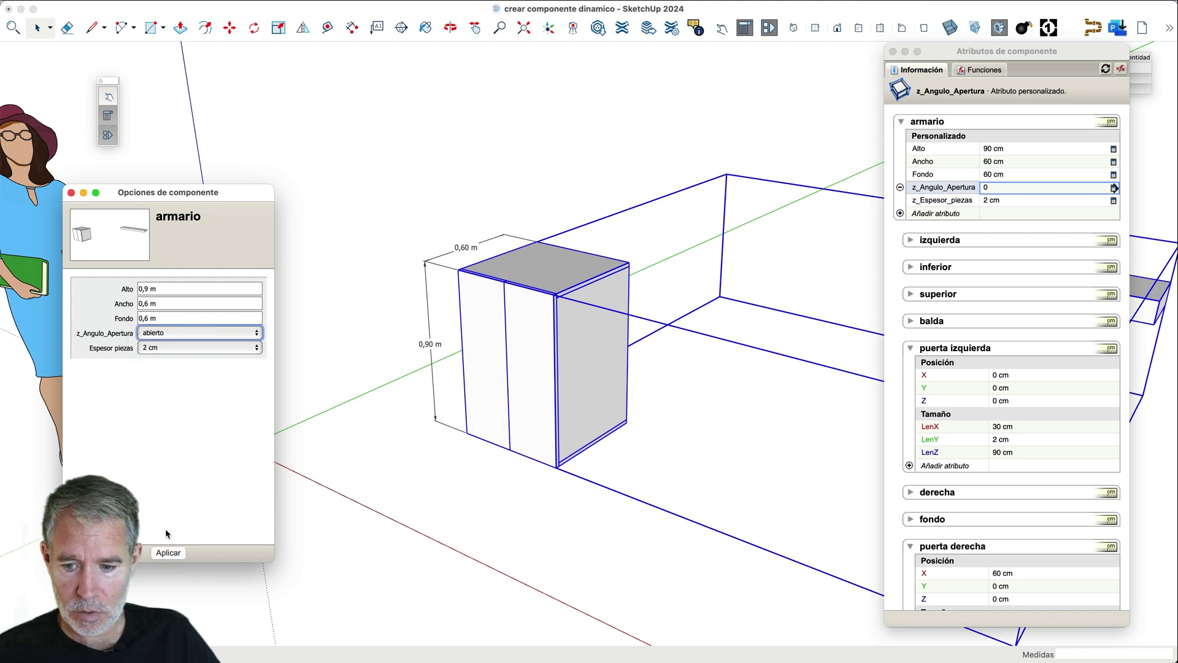
pyautogui.click(168, 552)
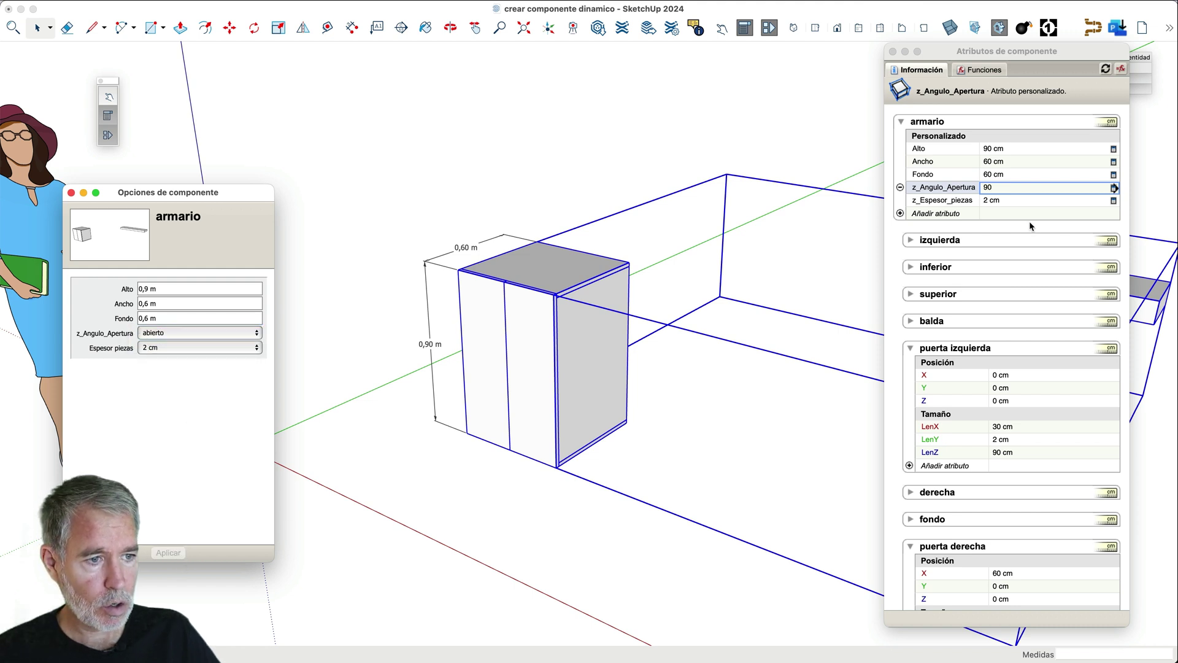
# - Add a RotZ attribute to puerta izquierda and link it with the formula =armario!z_Angulo_Apertura
pyautogui.scroll(-3, 960, 297)
pyautogui.scroll(-1, 960, 297)
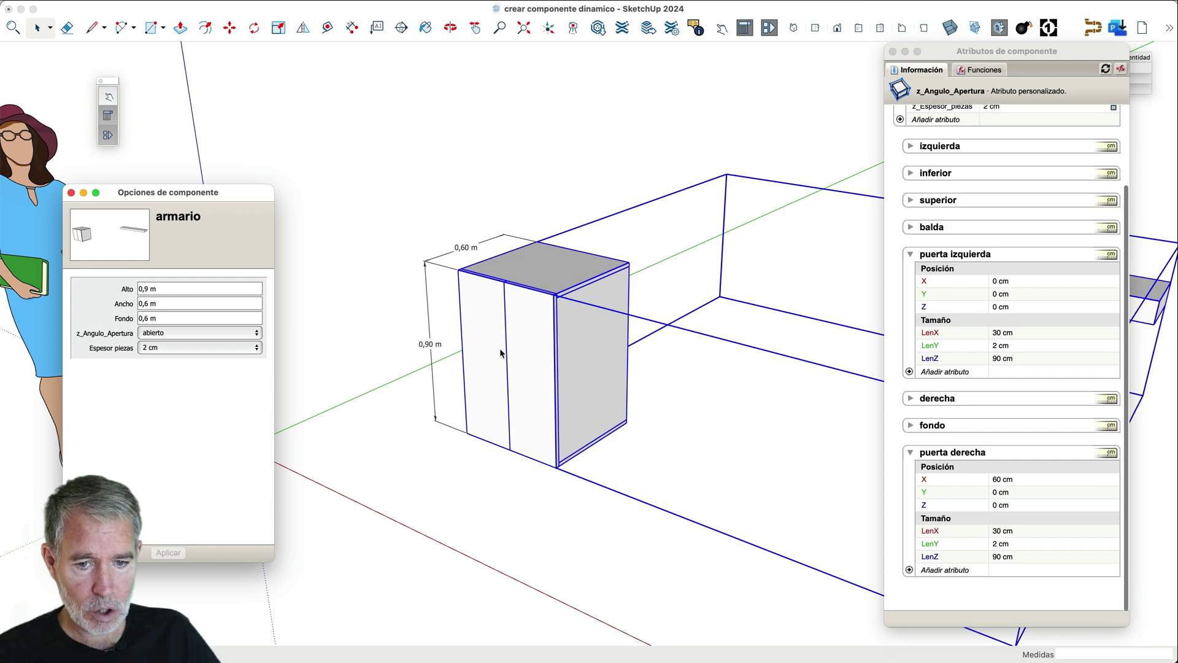
pyautogui.scroll(5, 484, 375)
pyautogui.scroll(-2, 484, 373)
pyautogui.scroll(-1, 484, 377)
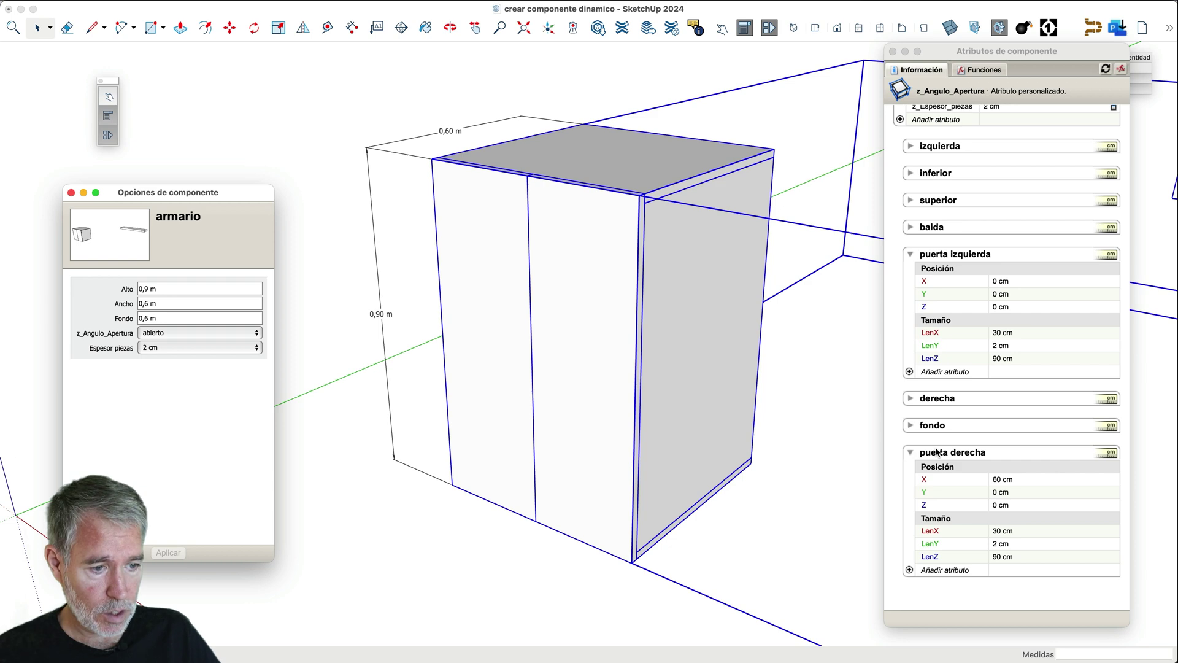
pyautogui.click(910, 372)
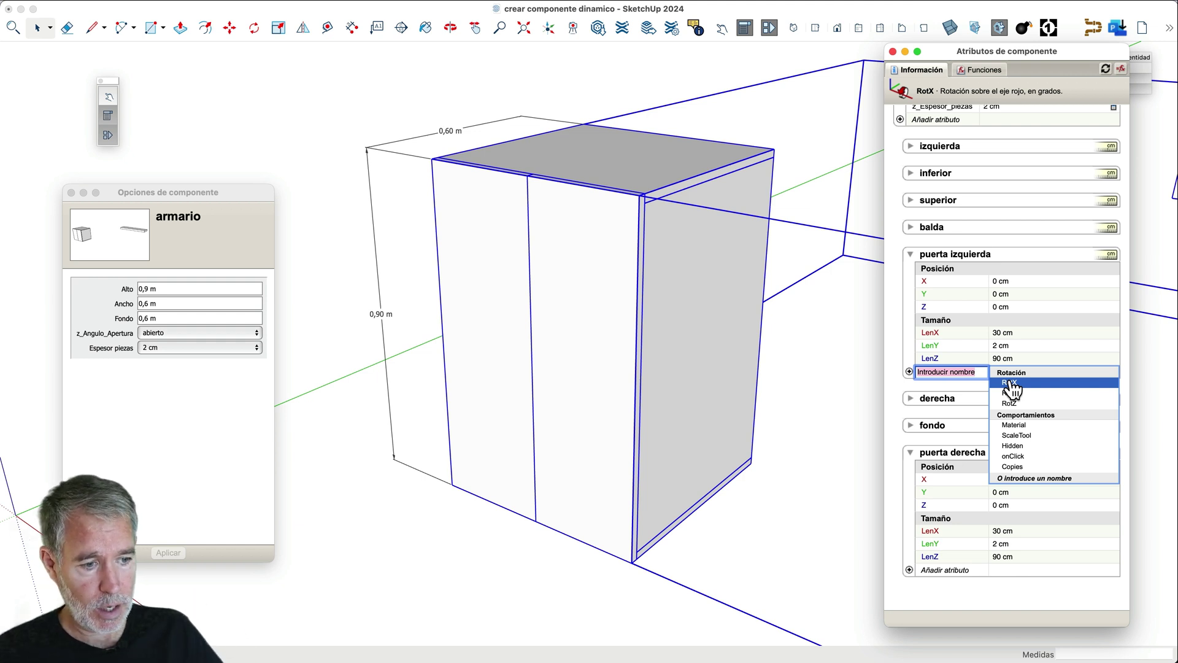
pyautogui.click(1021, 404)
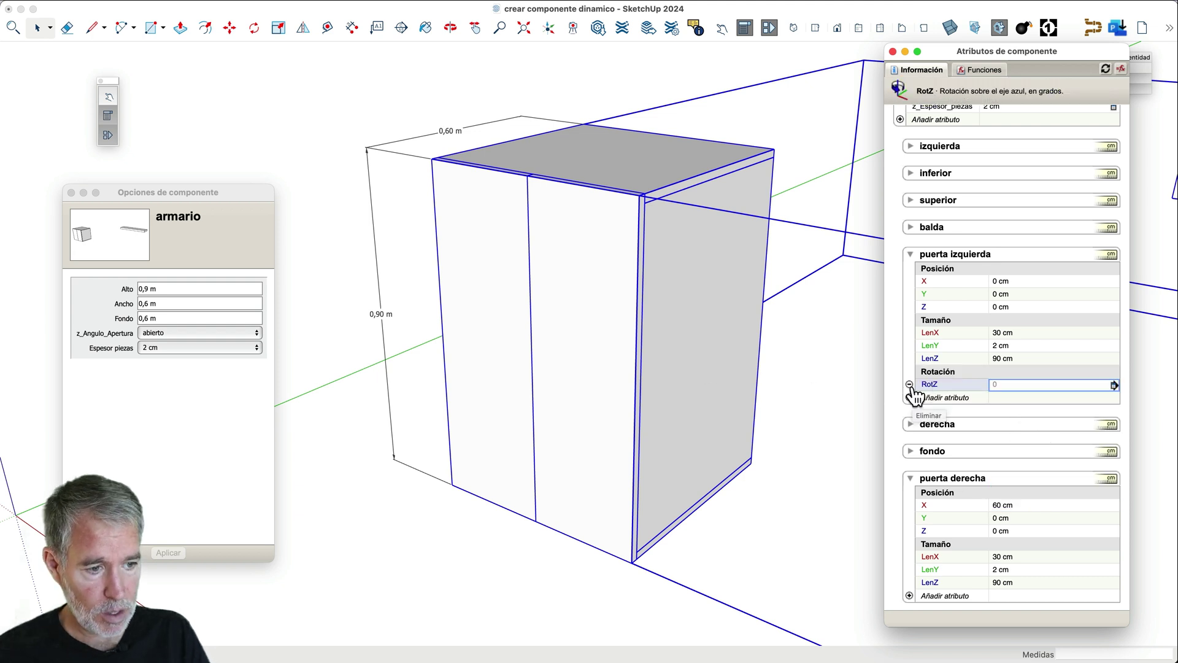
pyautogui.write('=')
pyautogui.scroll(3, 995, 260)
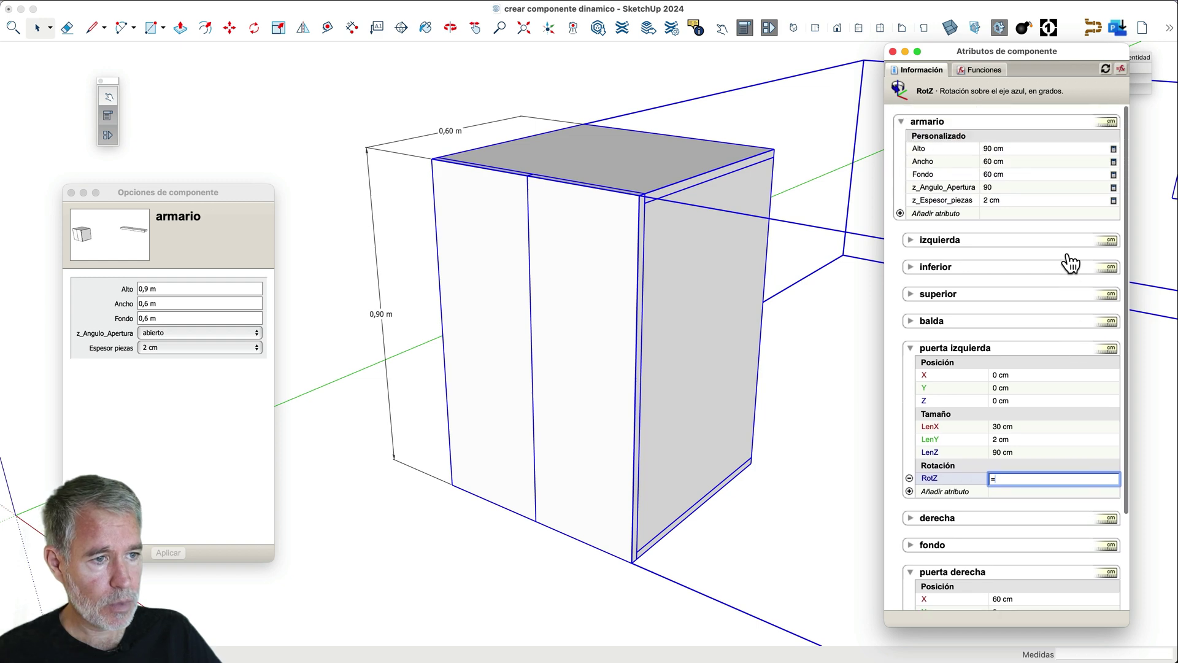
pyautogui.click(998, 186)
pyautogui.press('Return')
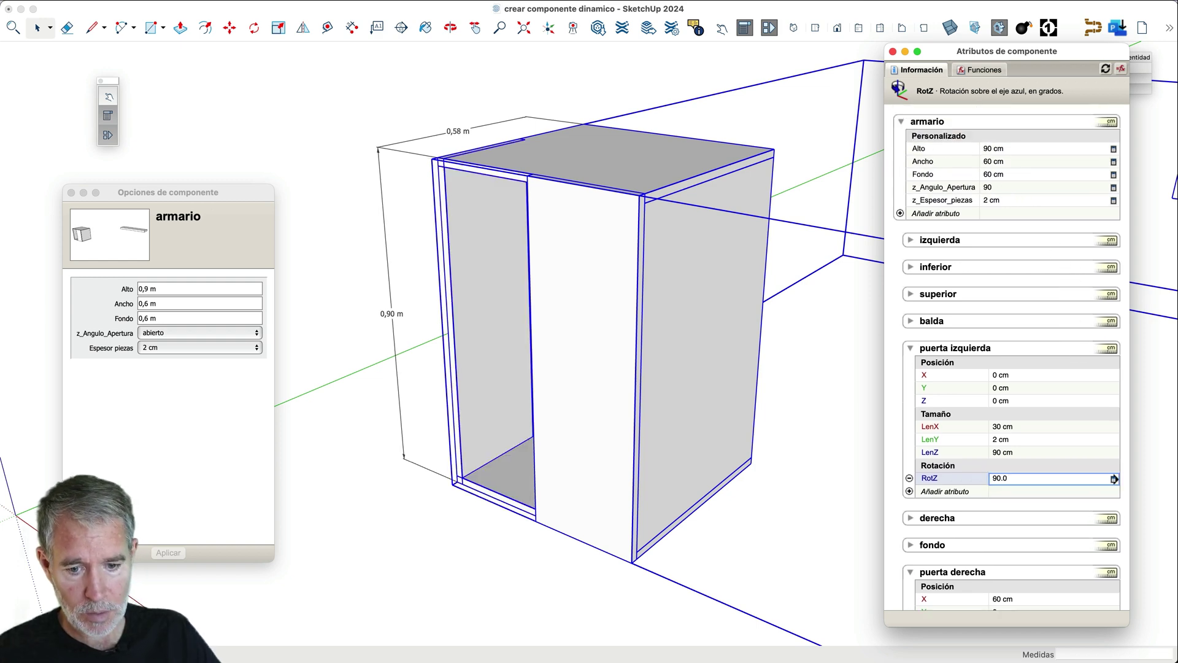
# - Reverse the left door's opening direction by changing its RotZ formula to =armario!z_Angulo_Apertura*-1
pyautogui.scroll(-2, 532, 183)
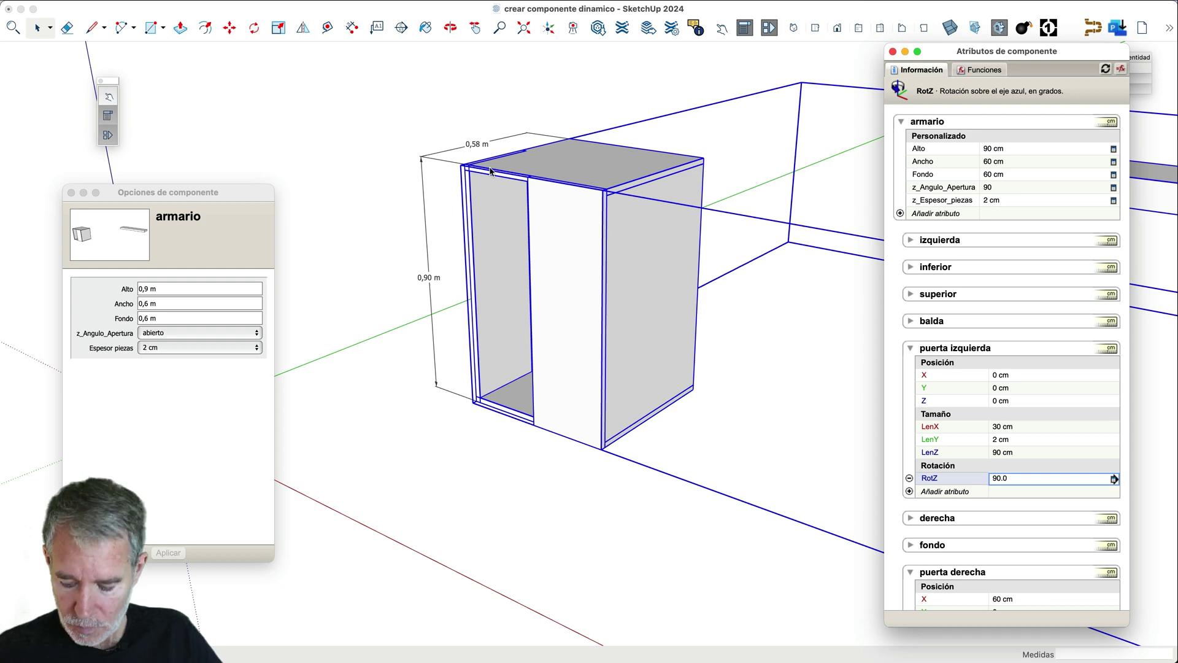
pyautogui.moveTo(503, 236); pyautogui.dragTo(474, 255, button='middle')
pyautogui.scroll(3, 466, 255)
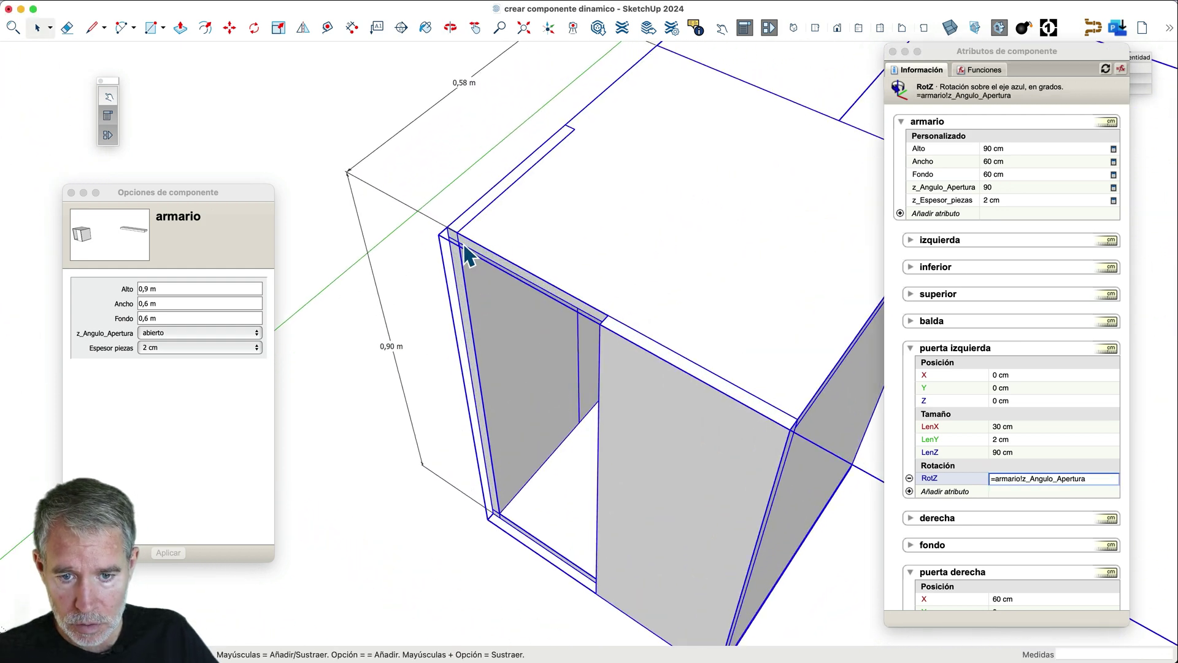
pyautogui.scroll(2, 469, 255)
pyautogui.scroll(-5, 469, 255)
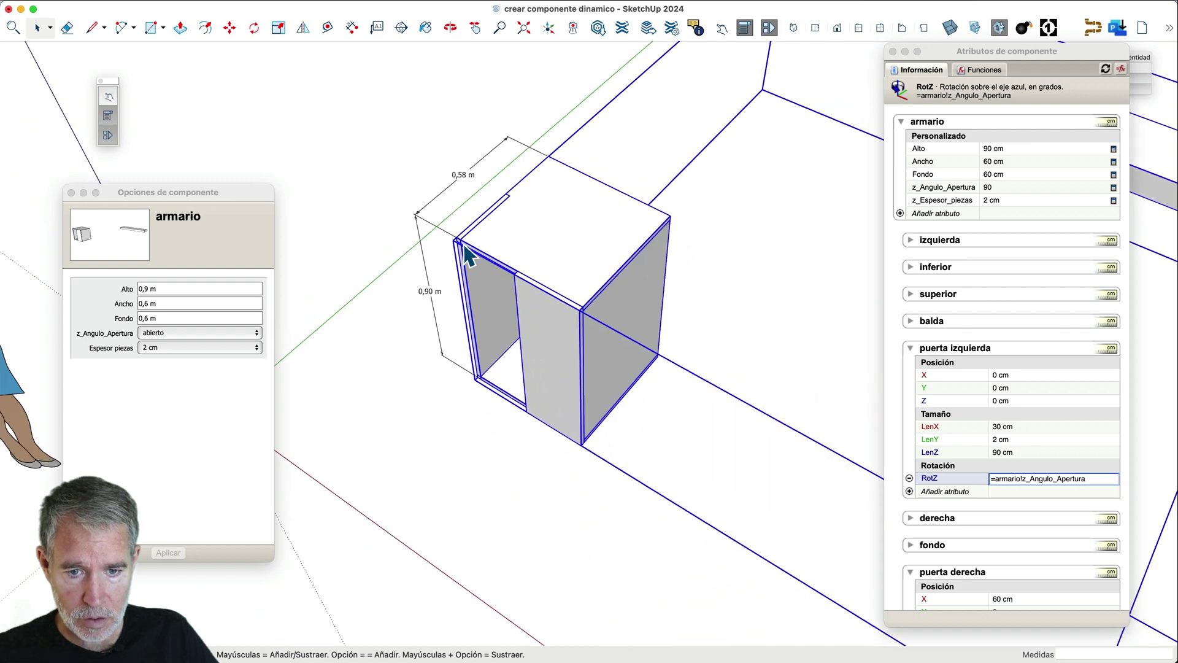
pyautogui.moveTo(489, 297); pyautogui.dragTo(511, 163, button='middle')
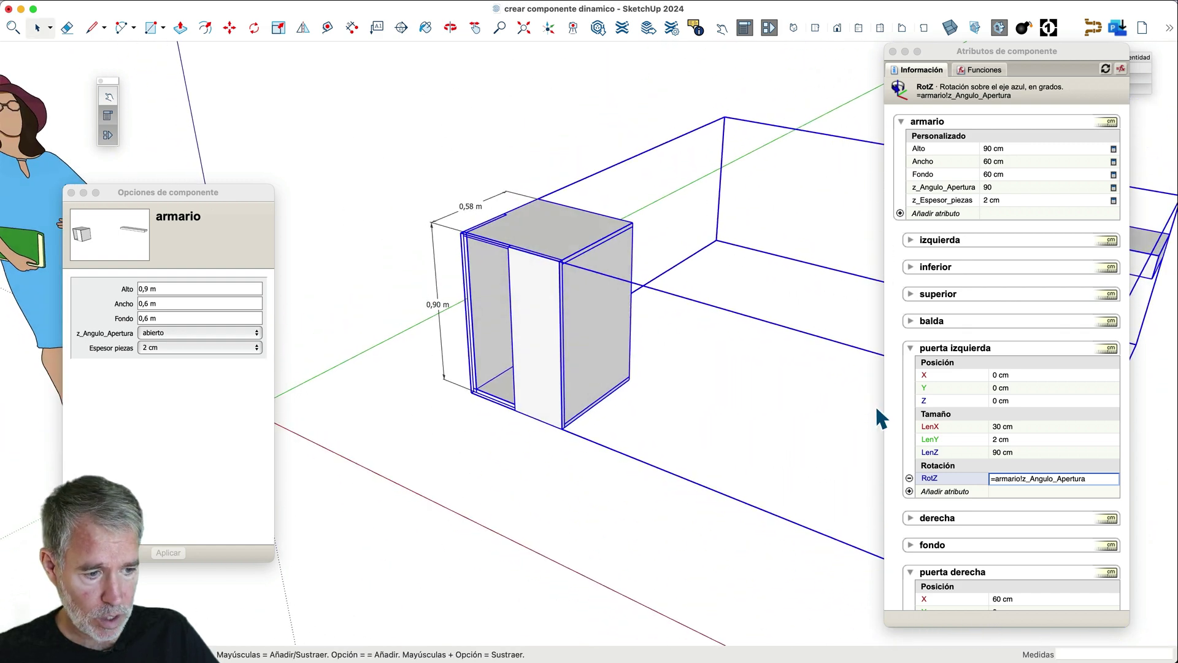
pyautogui.click(1098, 481)
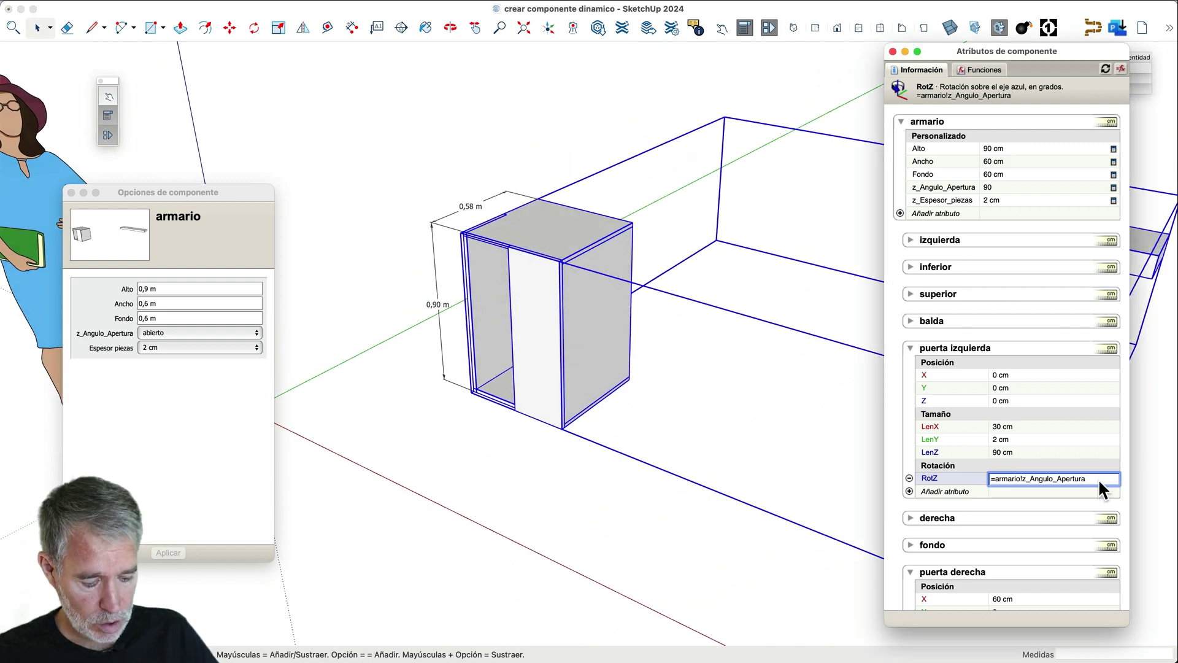
pyautogui.write('*-1')
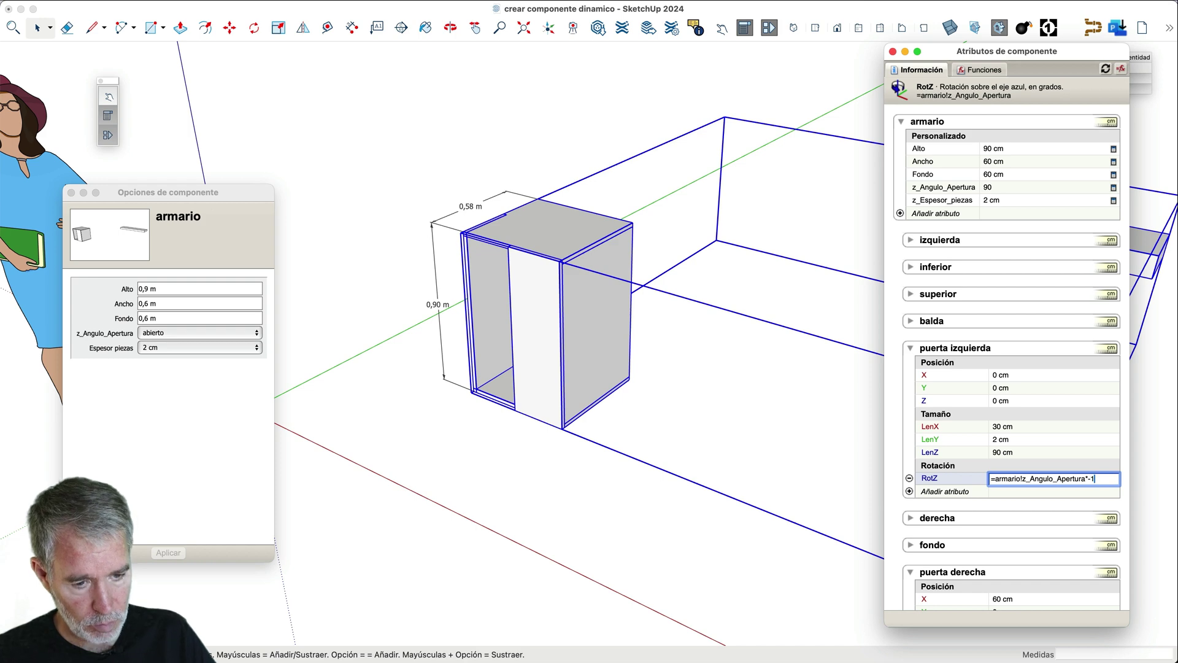
pyautogui.press('Return')
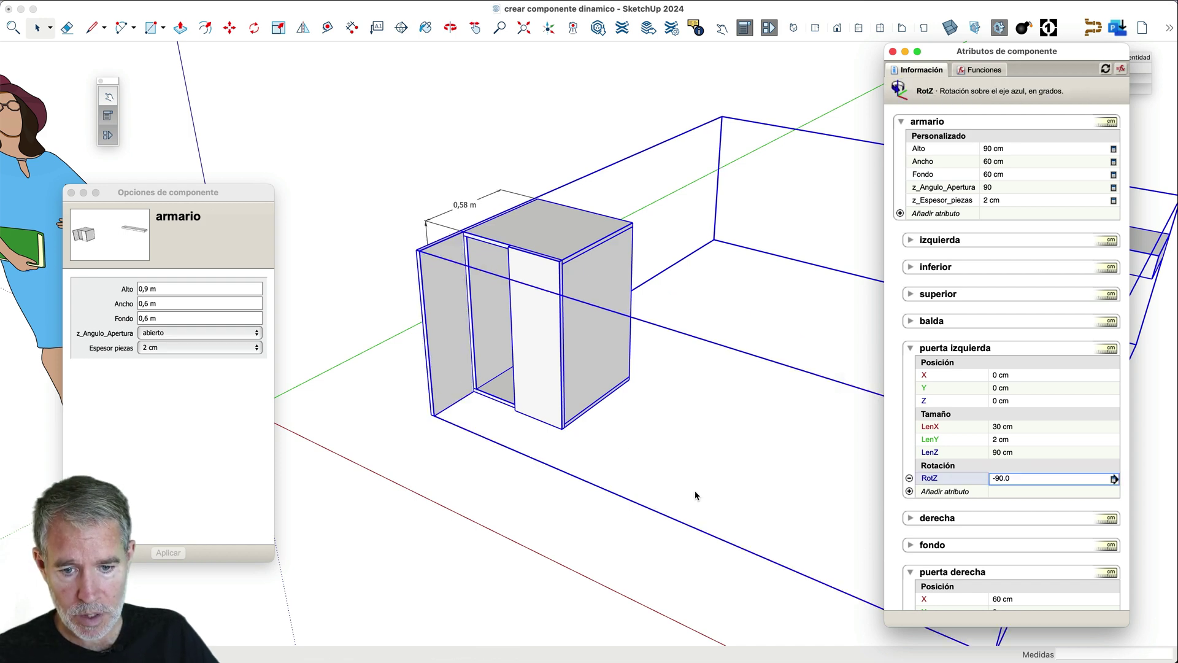
# - Deselect the cabinet and examine how the opened left door meets the cabinet's side at its rotation edge
pyautogui.click(508, 290)
pyautogui.moveTo(489, 322); pyautogui.dragTo(498, 437, button='middle')
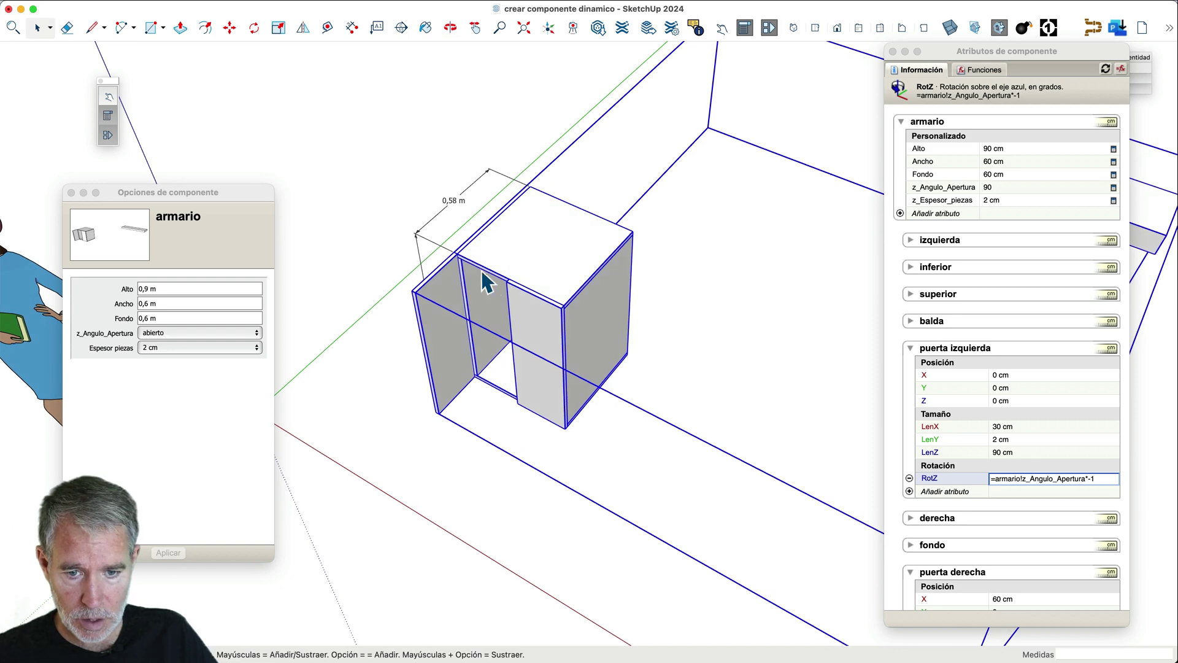
pyautogui.scroll(5, 468, 264)
pyautogui.click(396, 213)
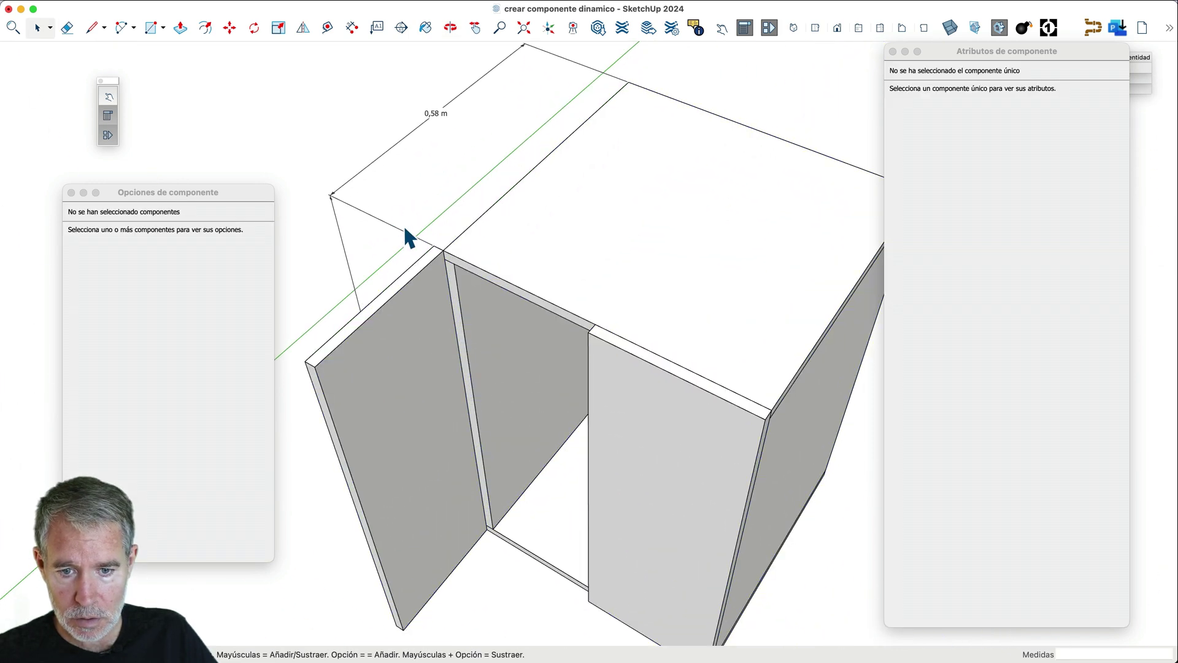
pyautogui.scroll(3, 421, 252)
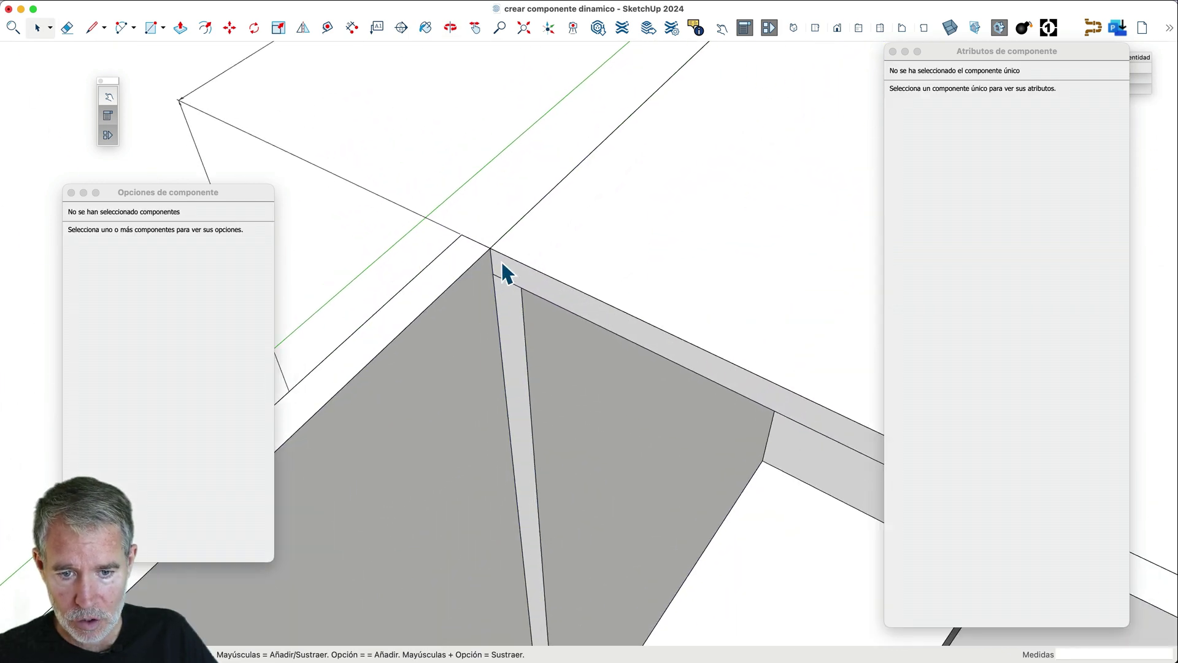
pyautogui.scroll(-3, 502, 264)
pyautogui.moveTo(507, 273); pyautogui.dragTo(845, 275, button='middle')
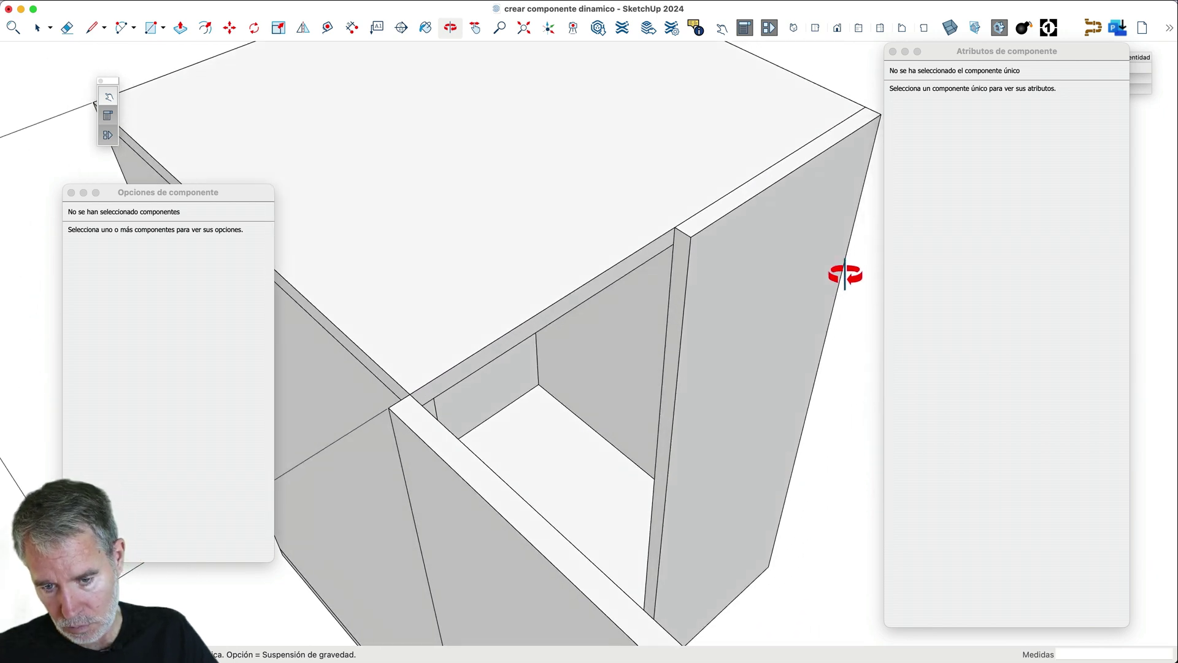
# - Select the armario component and add a RotZ attribute to puerta derecha
pyautogui.moveTo(845, 275); pyautogui.dragTo(413, 305)
pyautogui.press('space')
pyautogui.scroll(-5, 445, 276)
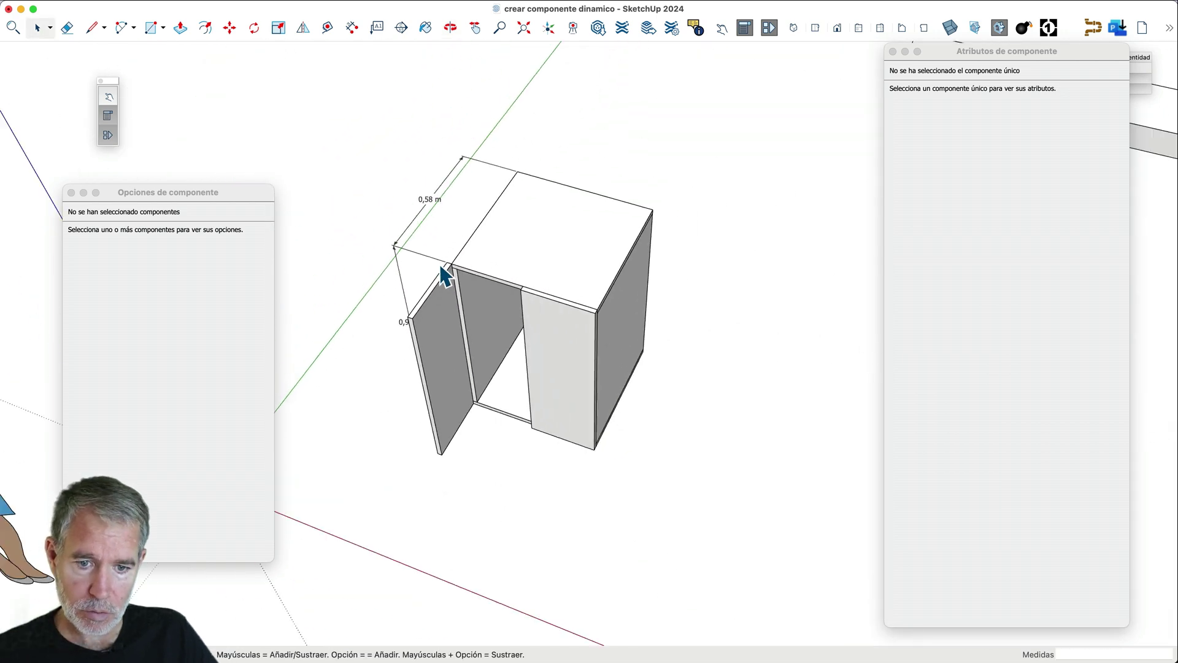
pyautogui.click(564, 350)
pyautogui.scroll(-2, 519, 365)
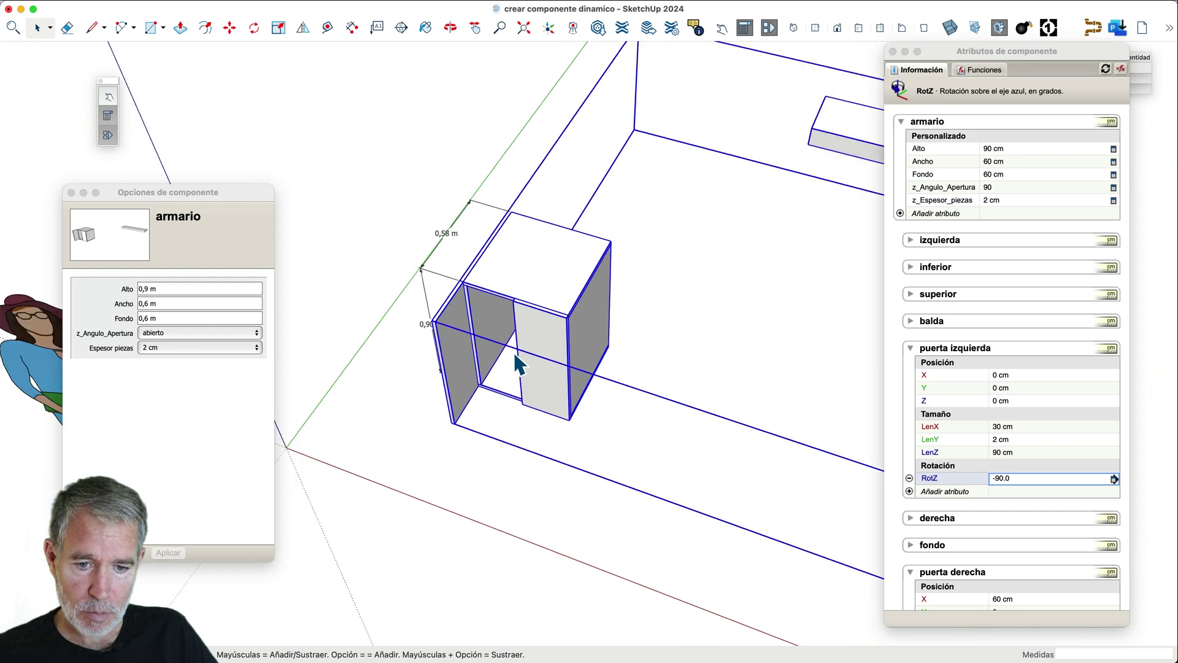
pyautogui.moveTo(519, 365); pyautogui.dragTo(491, 322, button='middle')
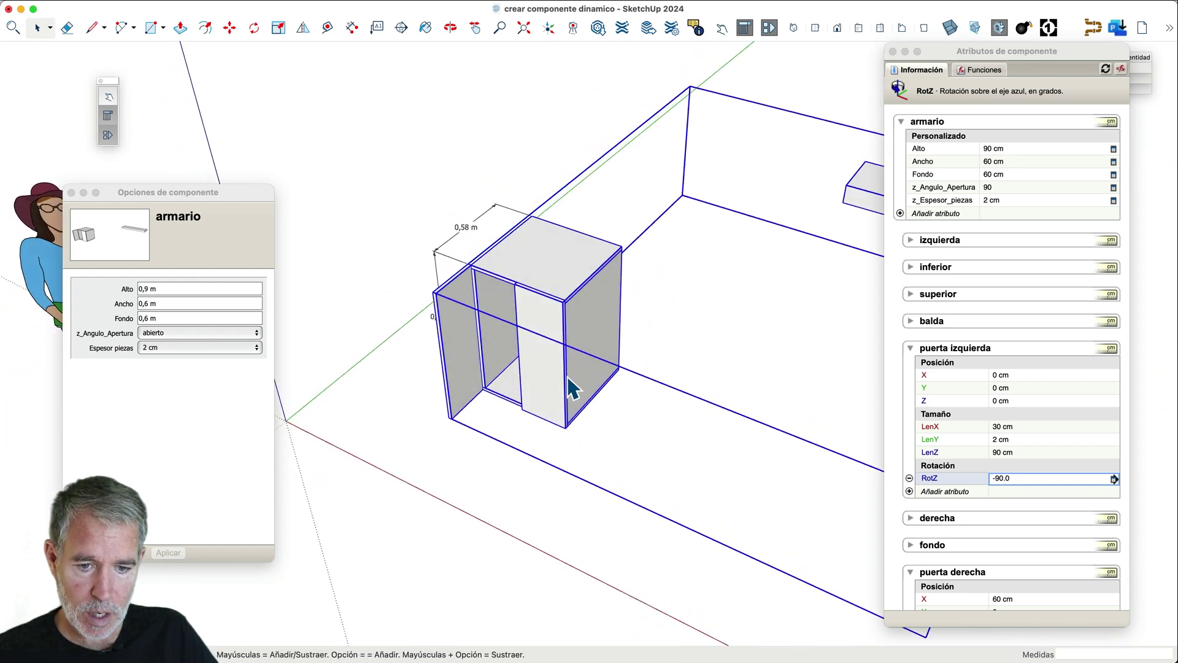
pyautogui.scroll(2, 569, 378)
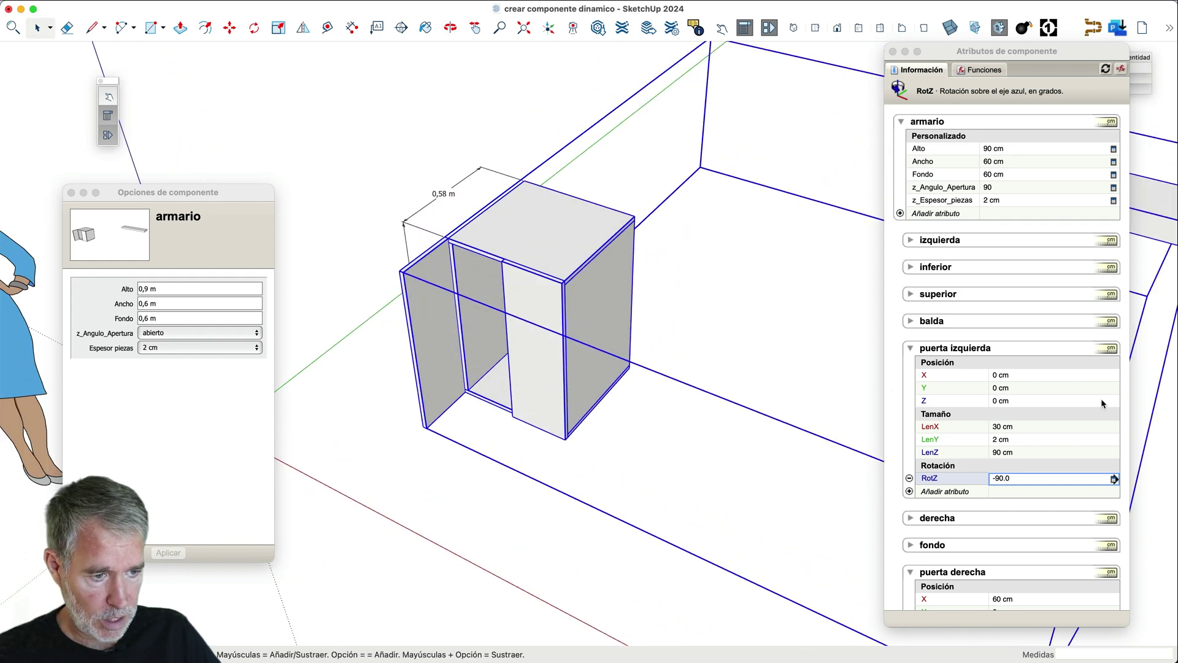
pyautogui.scroll(-3, 1005, 438)
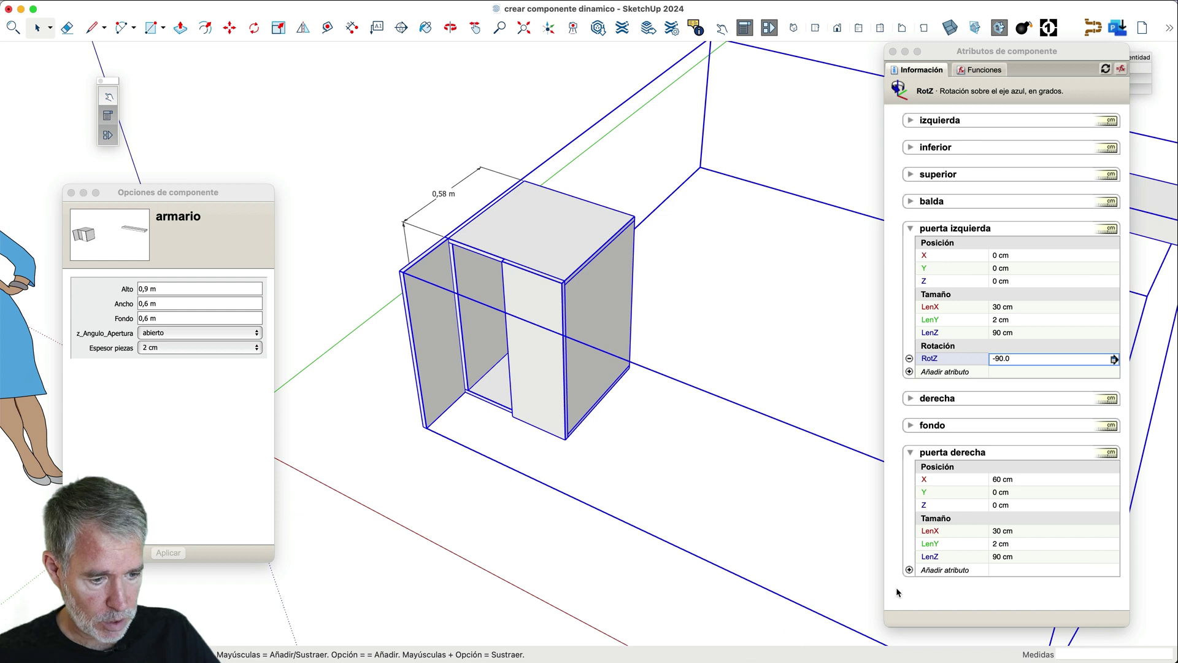
pyautogui.click(910, 569)
pyautogui.click(911, 568)
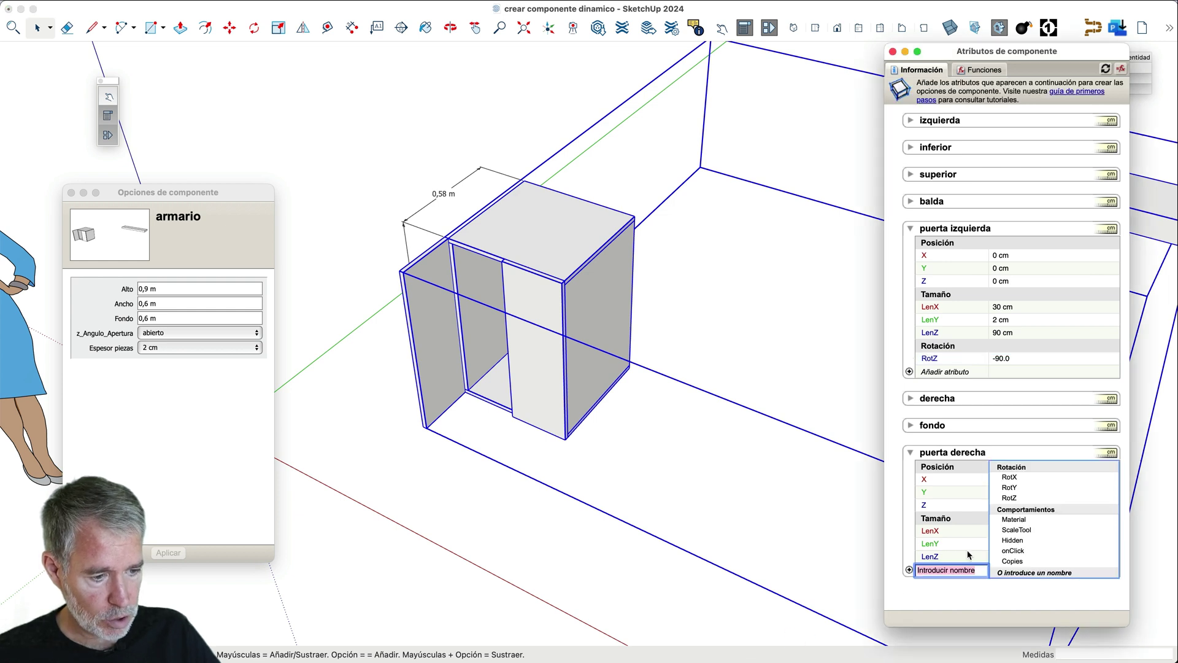
pyautogui.click(1026, 497)
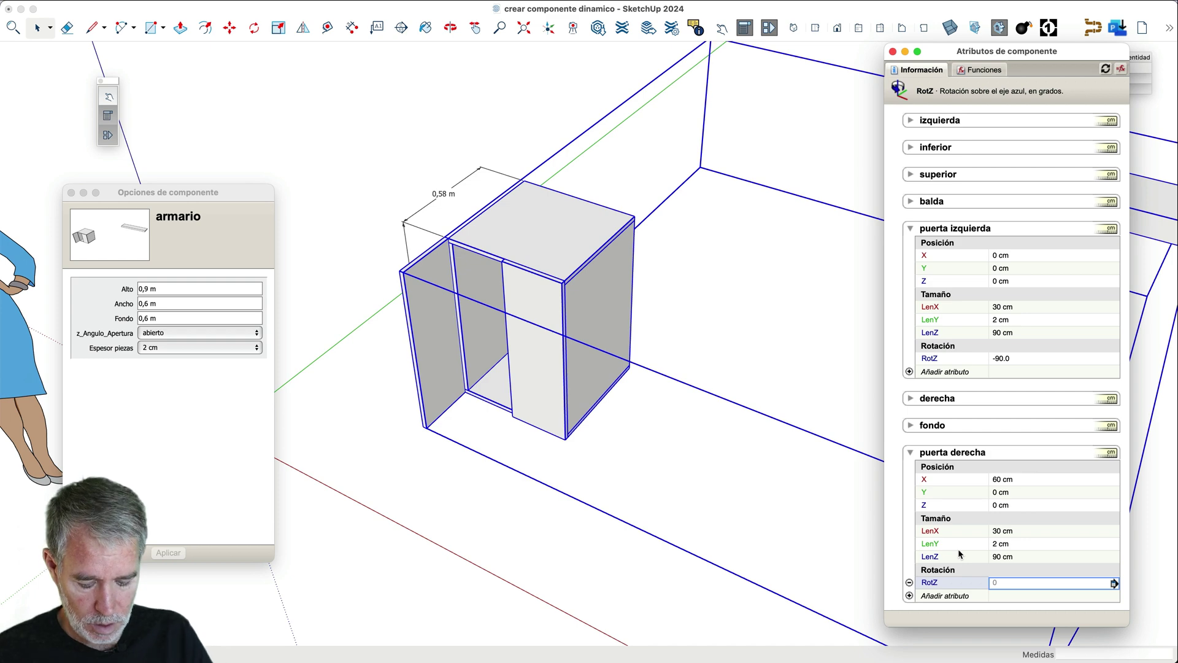
# - Link puerta derecha's RotZ to the cabinet's opening angle with the formula =armario!z_Angulo_Apertura
pyautogui.write('=')
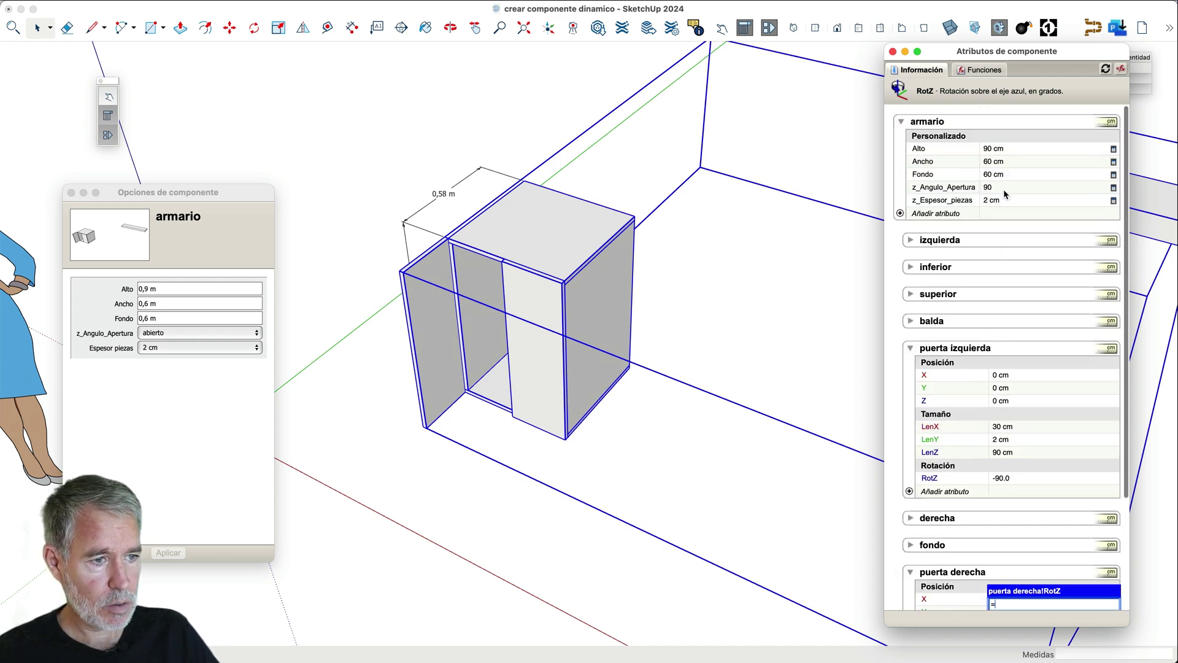
pyautogui.click(1005, 183)
pyautogui.press('Return')
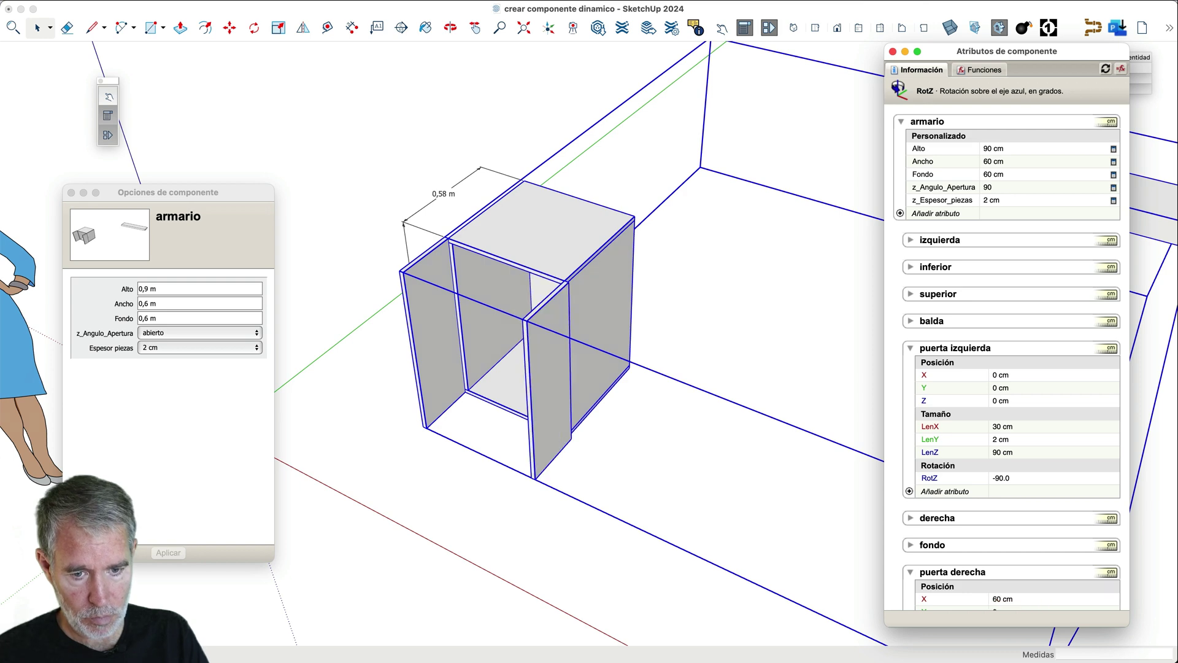
# - Examine how the opened right door meets the cabinet's side at its rotation edge
pyautogui.scroll(5, 598, 282)
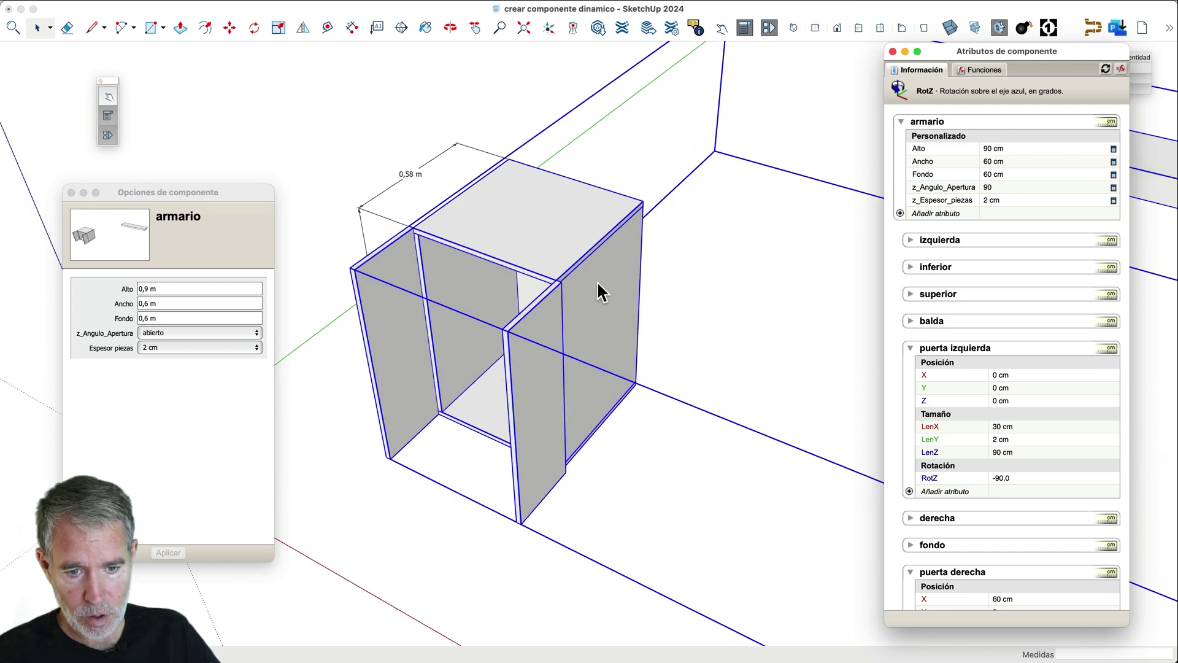
pyautogui.click(602, 279)
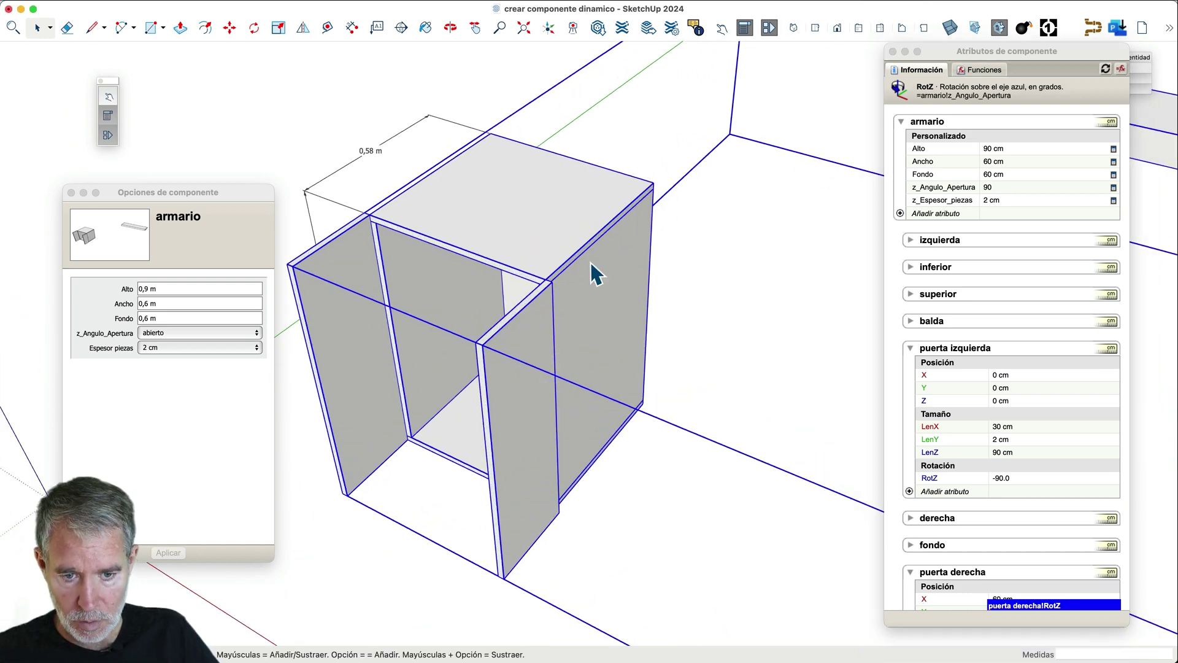
pyautogui.moveTo(595, 271)
pyautogui.mouseDown(button='middle')
pyautogui.moveTo(462, 337)
pyautogui.moveTo(512, 362)
pyautogui.moveTo(481, 289)
pyautogui.moveTo(279, 245)
pyautogui.moveTo(499, 282)
pyautogui.moveTo(868, 282)
pyautogui.moveTo(856, 269)
pyautogui.moveTo(890, 271)
pyautogui.mouseUp(button='middle')
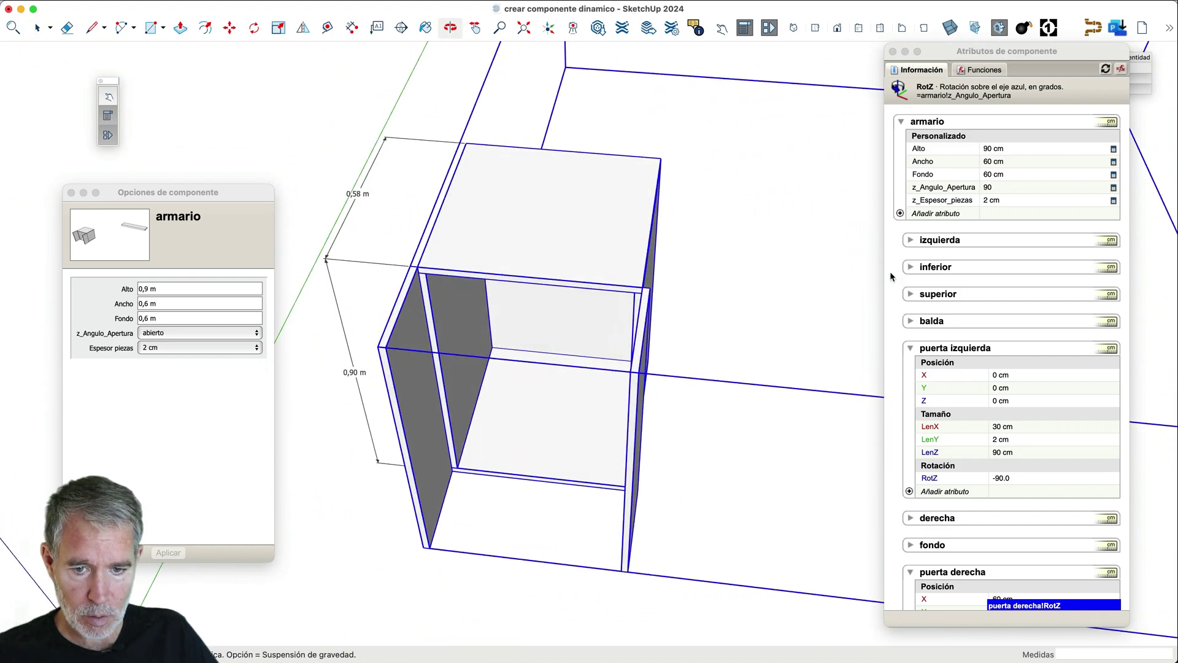
pyautogui.moveTo(634, 376); pyautogui.dragTo(472, 441, button='middle')
pyautogui.scroll(8, 583, 374)
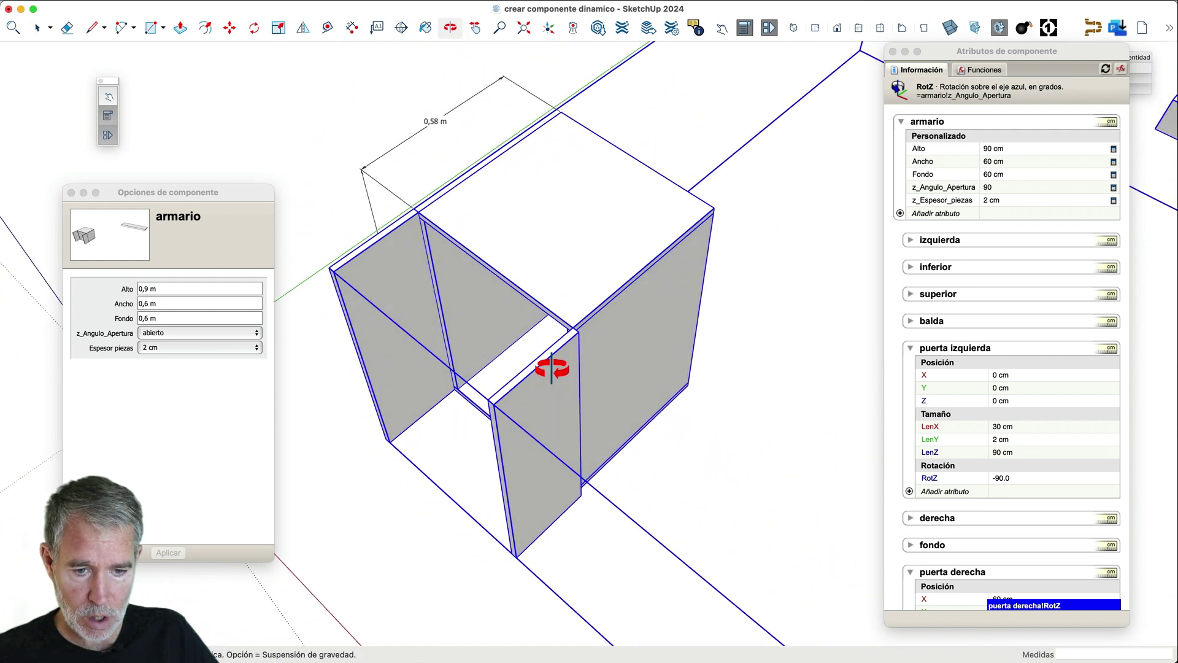
pyautogui.scroll(2, 562, 357)
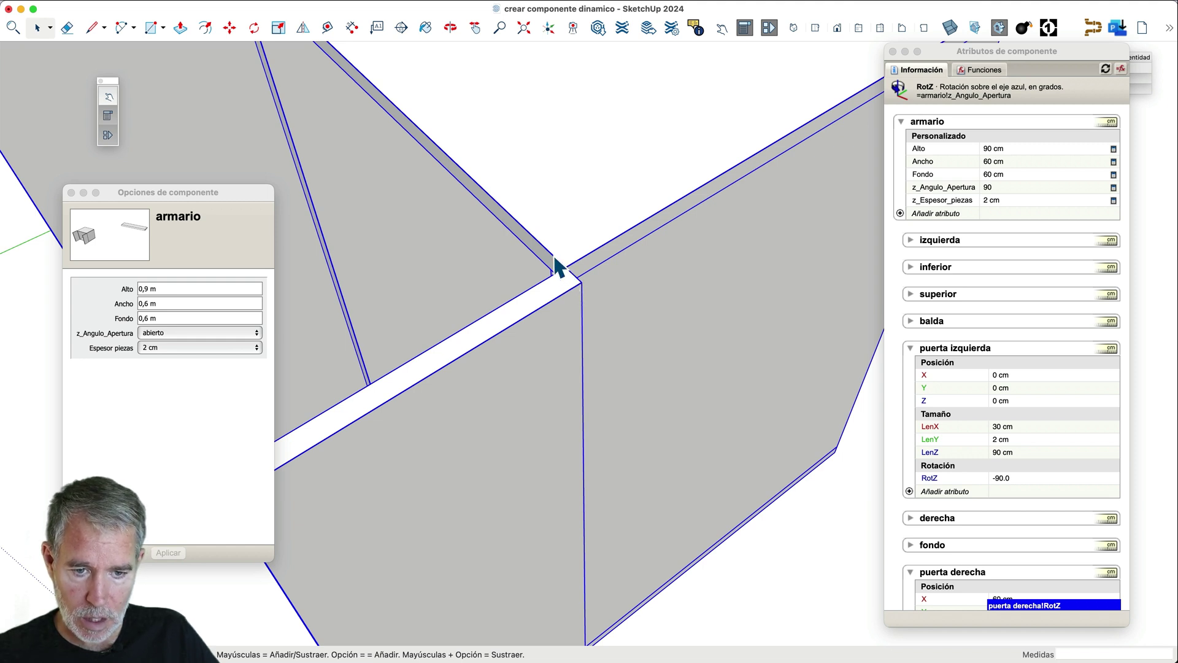
pyautogui.scroll(-8, 613, 266)
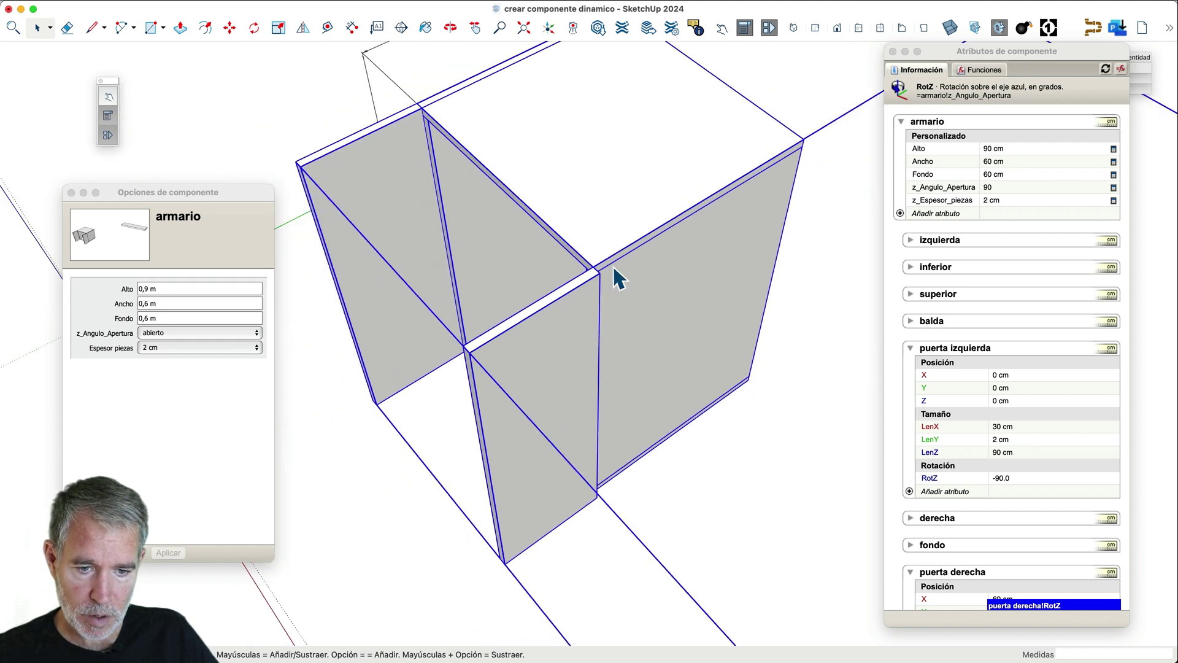
pyautogui.moveTo(583, 408); pyautogui.dragTo(568, 307, button='middle')
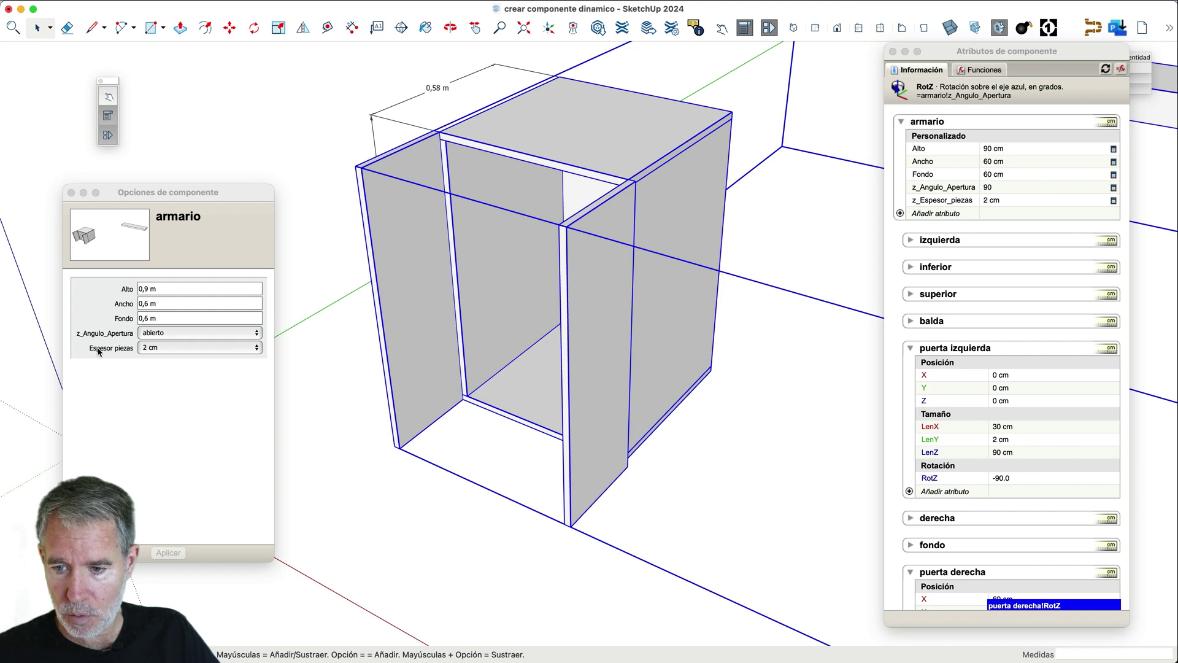
# - Set armario's z_Angulo_Apertura option to "cerrado" and apply it to test both doors
pyautogui.click(179, 330)
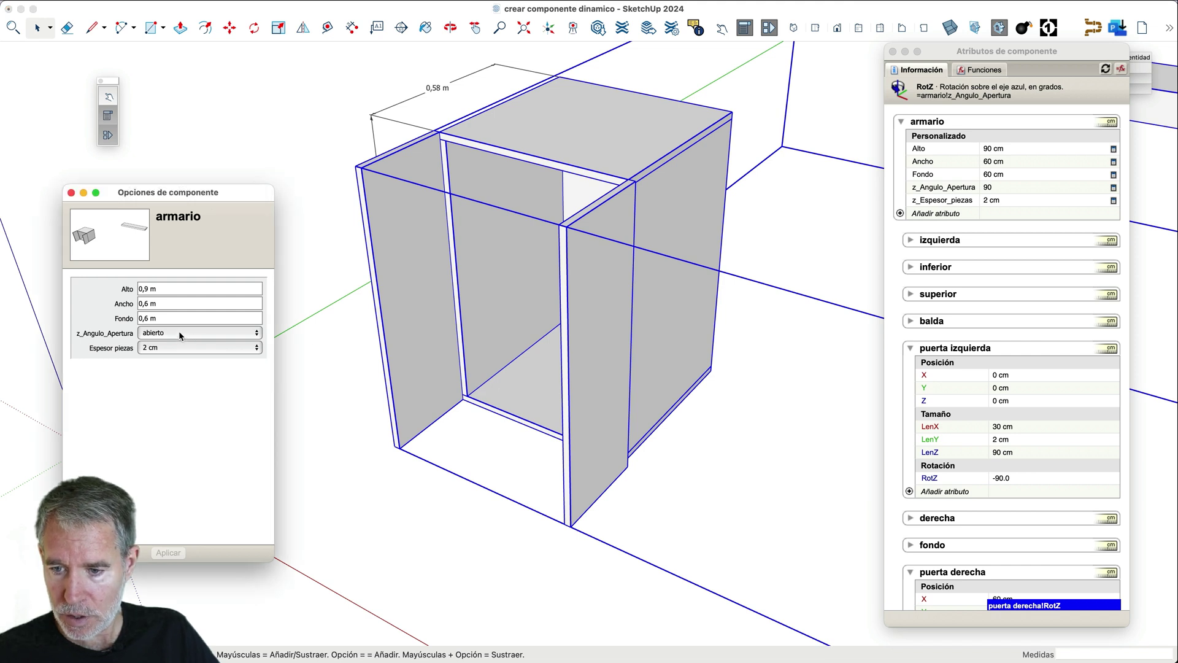
pyautogui.click(180, 336)
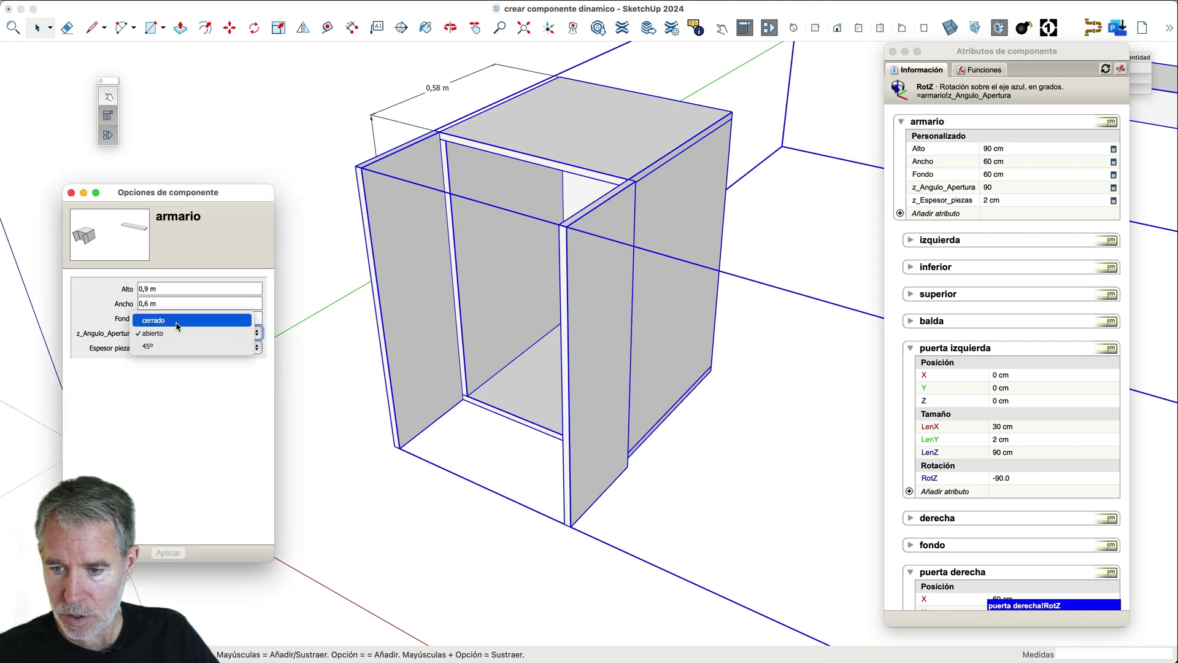
pyautogui.click(155, 320)
pyautogui.click(168, 553)
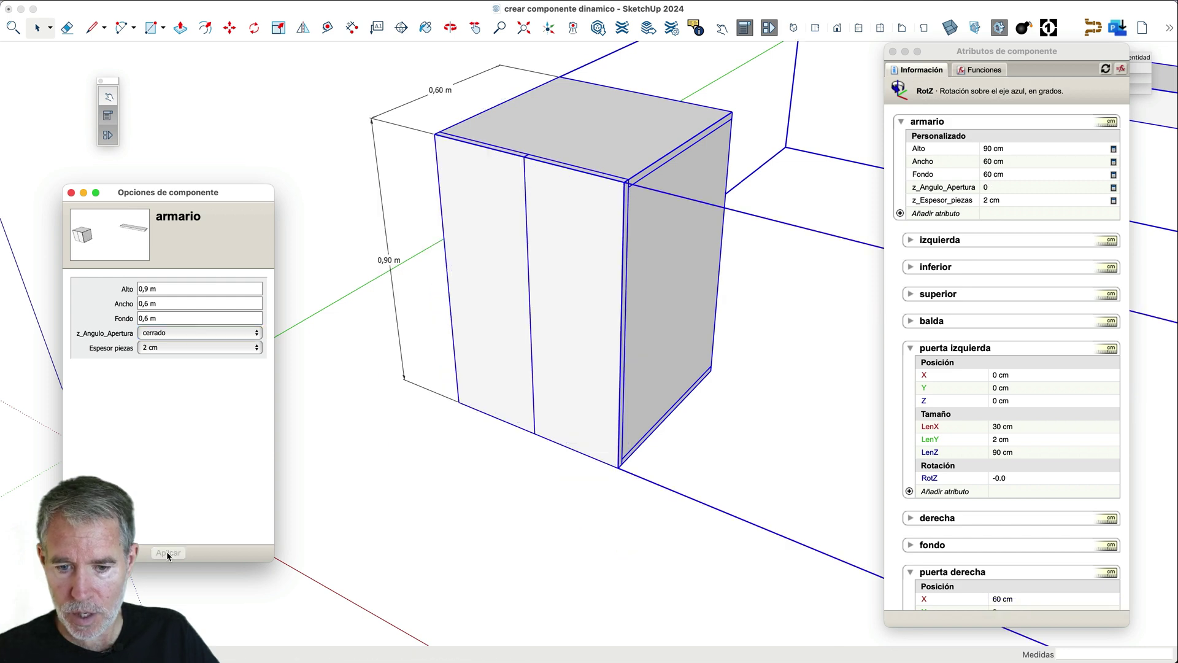
# - Set armario's z_Angulo_Apertura option to "45º" and apply it to the component
pyautogui.click(197, 336)
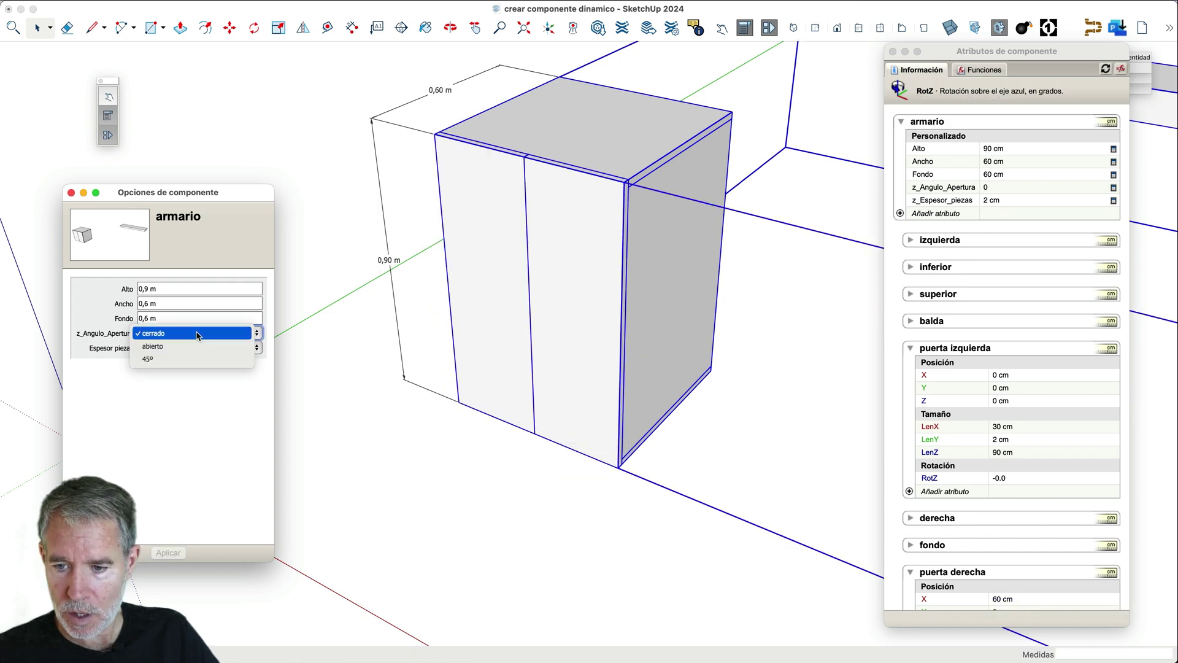
pyautogui.click(178, 382)
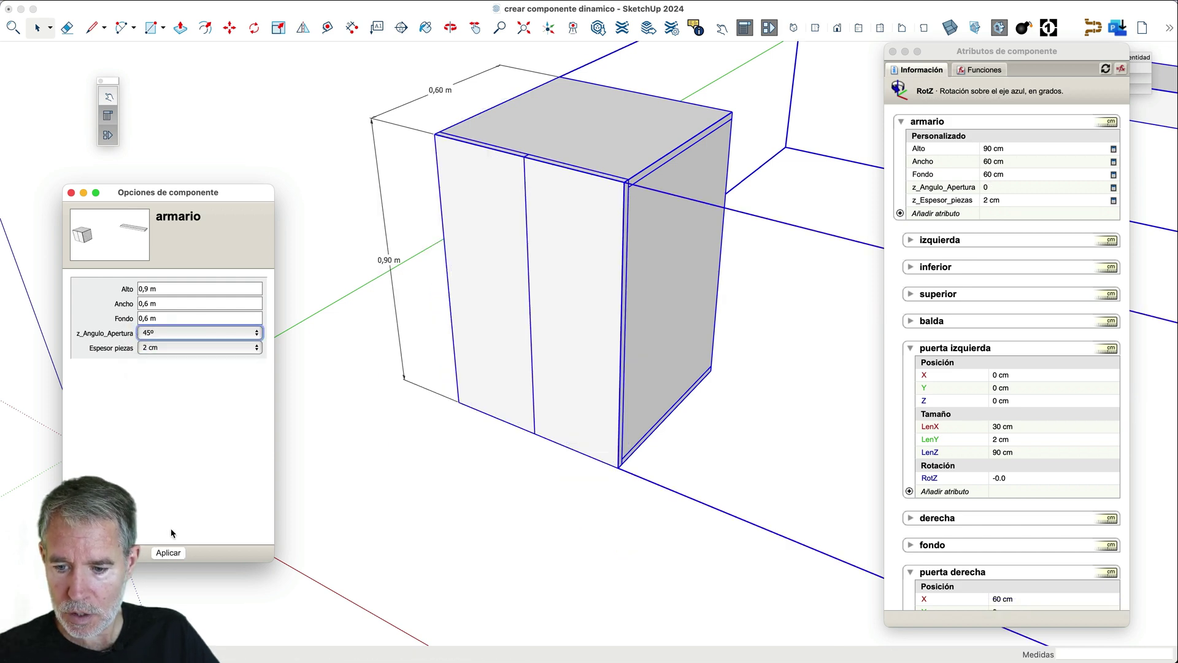
pyautogui.click(170, 553)
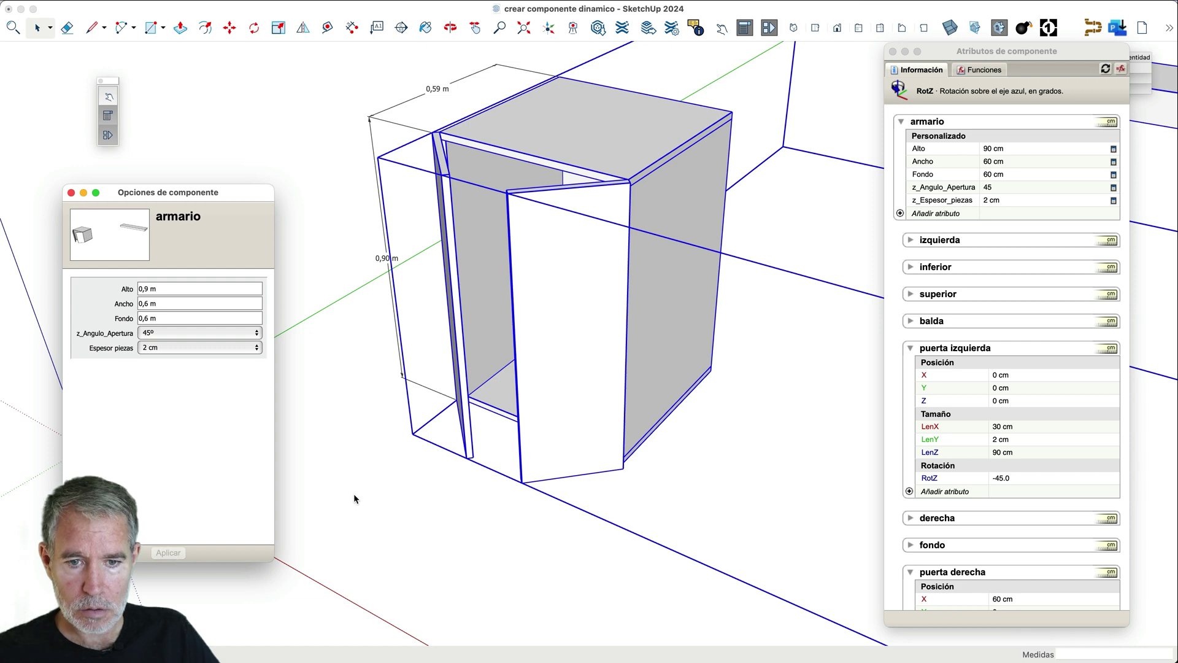
# - Switch armario's z_Angulo_Apertura option back to "abierto" and apply it
pyautogui.scroll(-2, 463, 434)
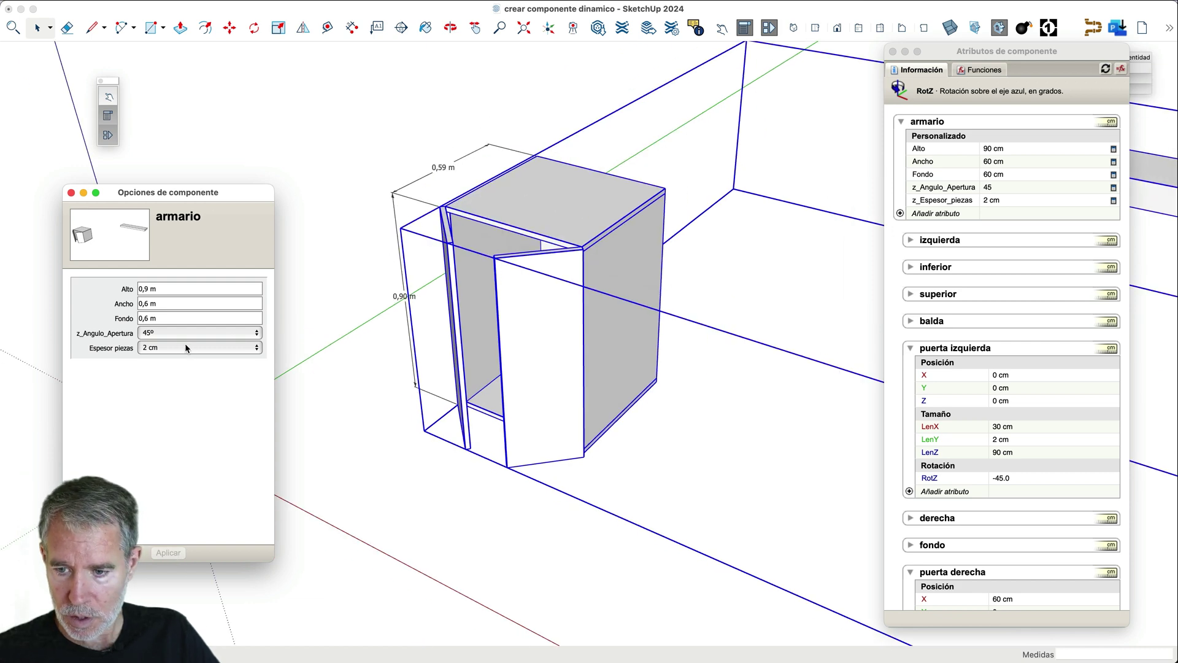
pyautogui.click(171, 332)
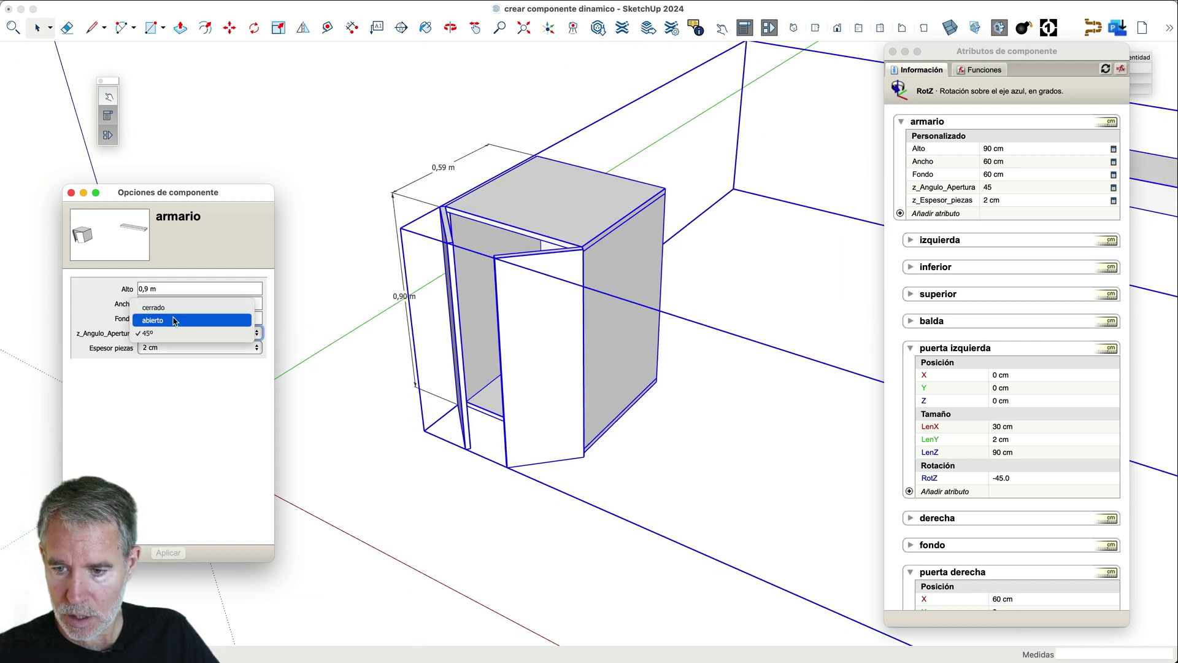
pyautogui.click(173, 321)
pyautogui.click(168, 552)
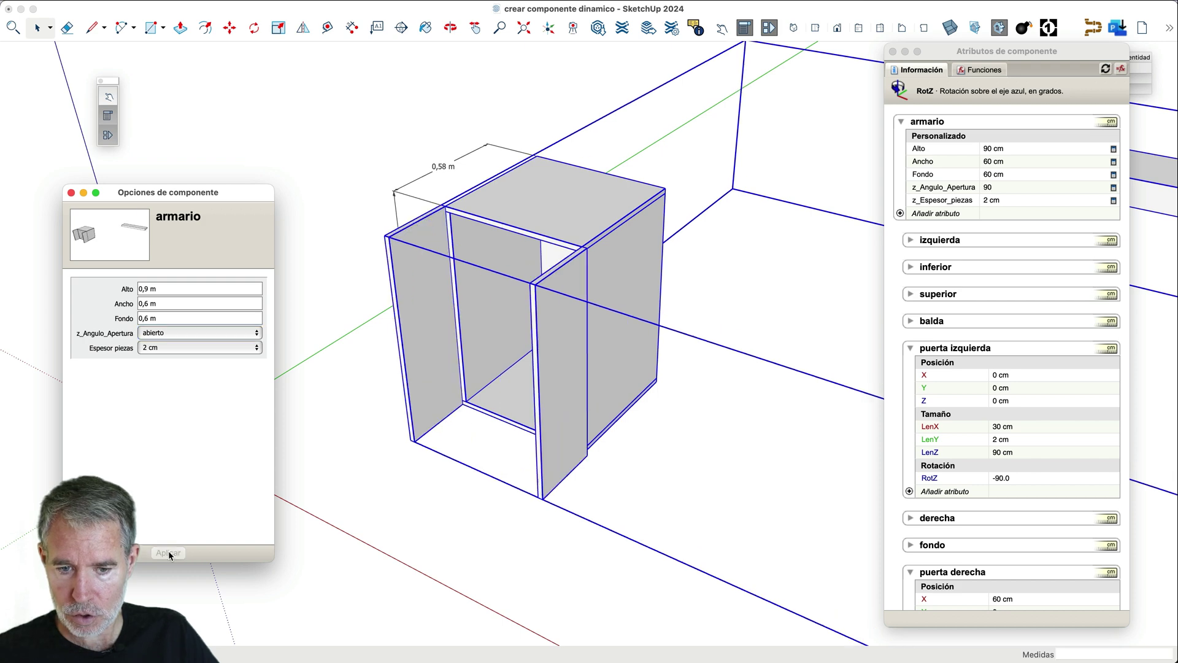
# - Inspect the opened cabinet from several angles, including its door hinges and the shelf placed away from it
pyautogui.scroll(-2, 619, 442)
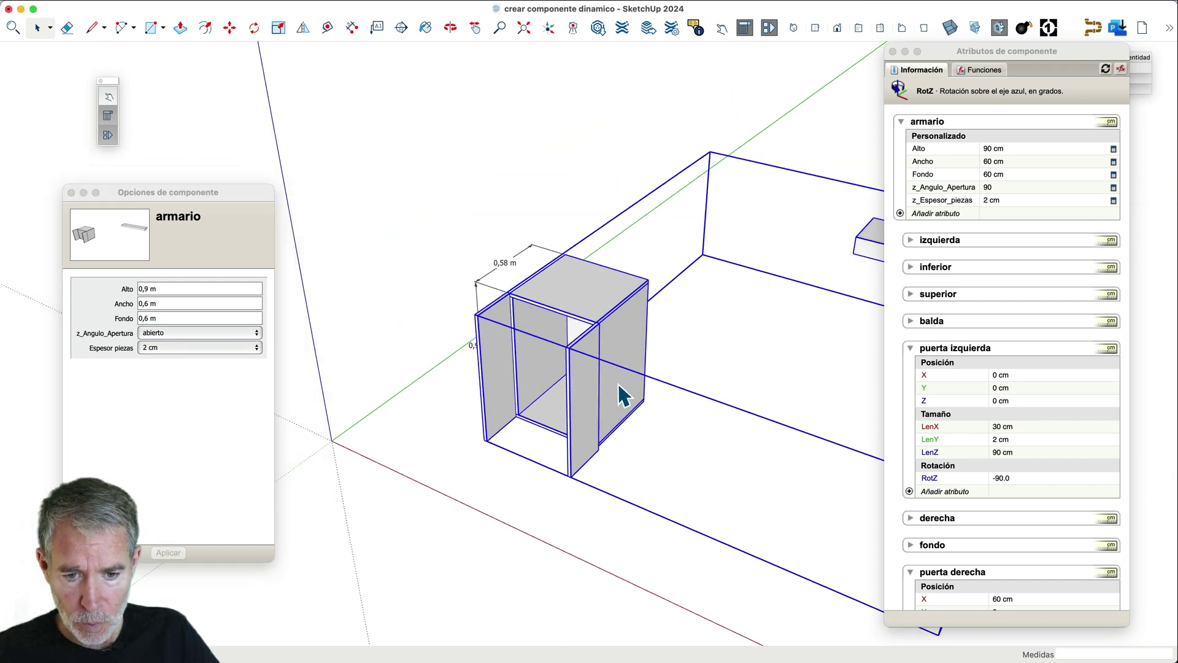
pyautogui.moveTo(560, 434); pyautogui.dragTo(547, 357, button='middle')
pyautogui.scroll(-1, 409, 284)
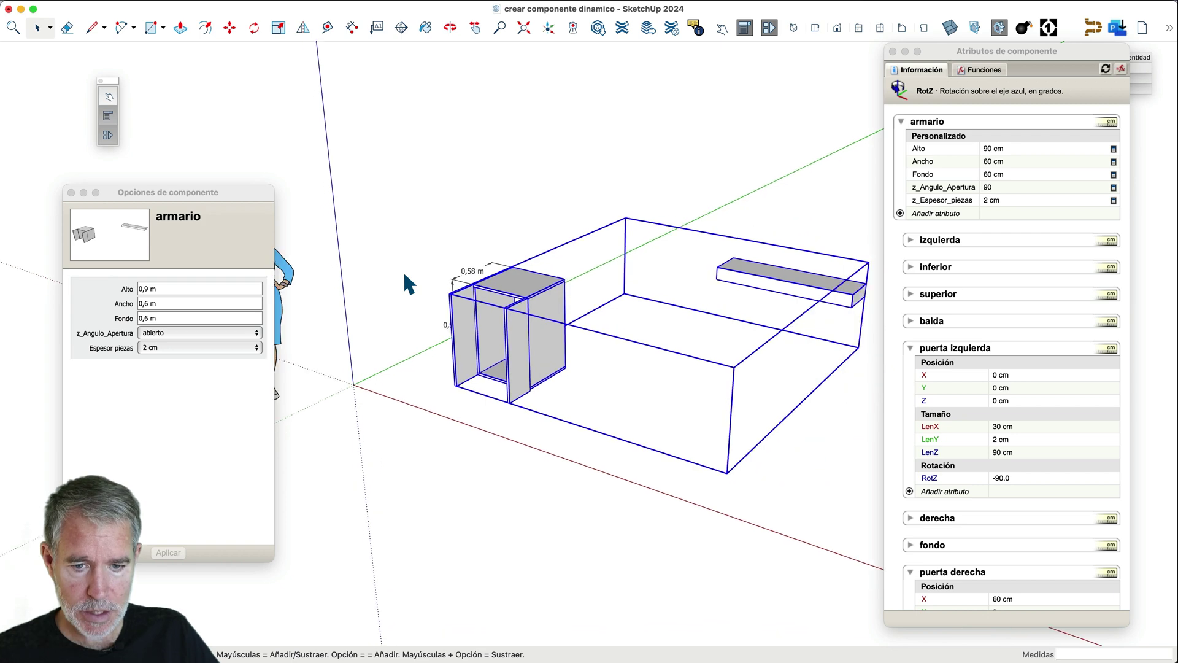
pyautogui.scroll(3, 473, 280)
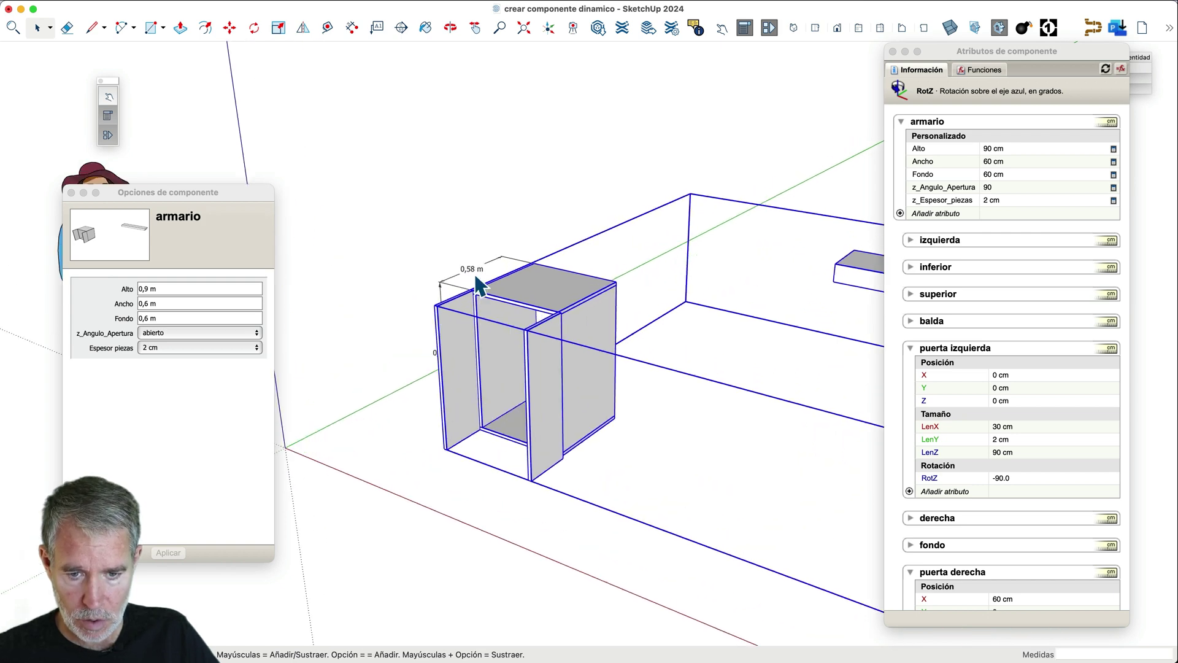
pyautogui.moveTo(453, 295); pyautogui.dragTo(519, 332, button='middle')
pyautogui.scroll(4, 491, 334)
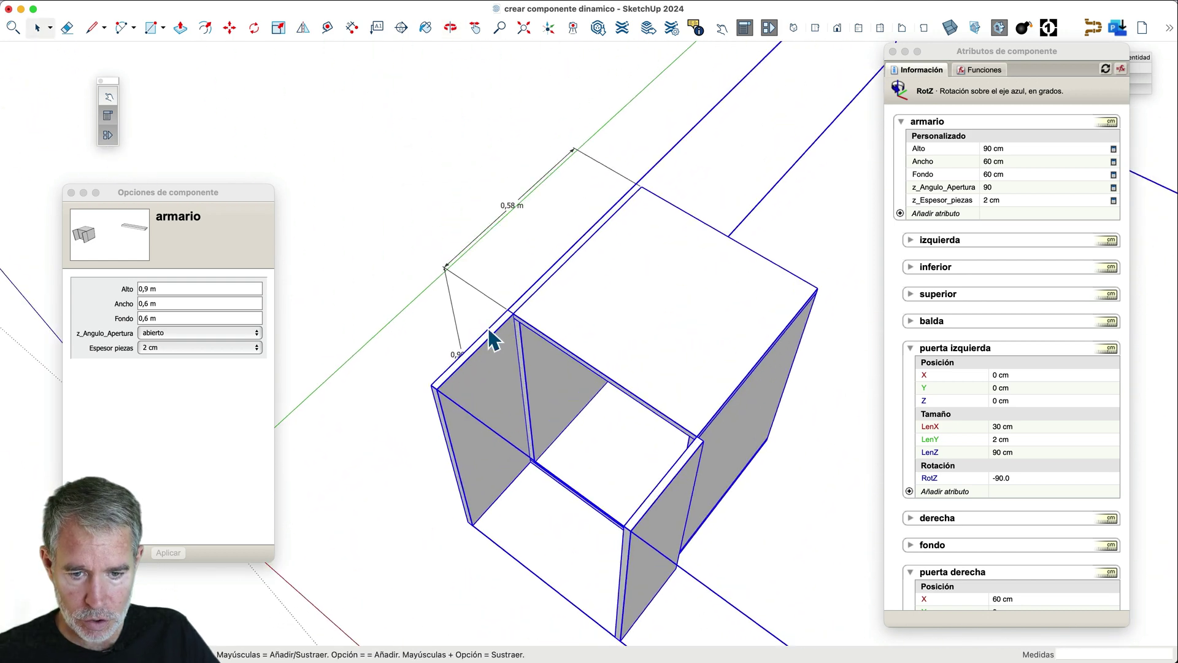
pyautogui.scroll(-4, 501, 324)
pyautogui.scroll(-5, 502, 328)
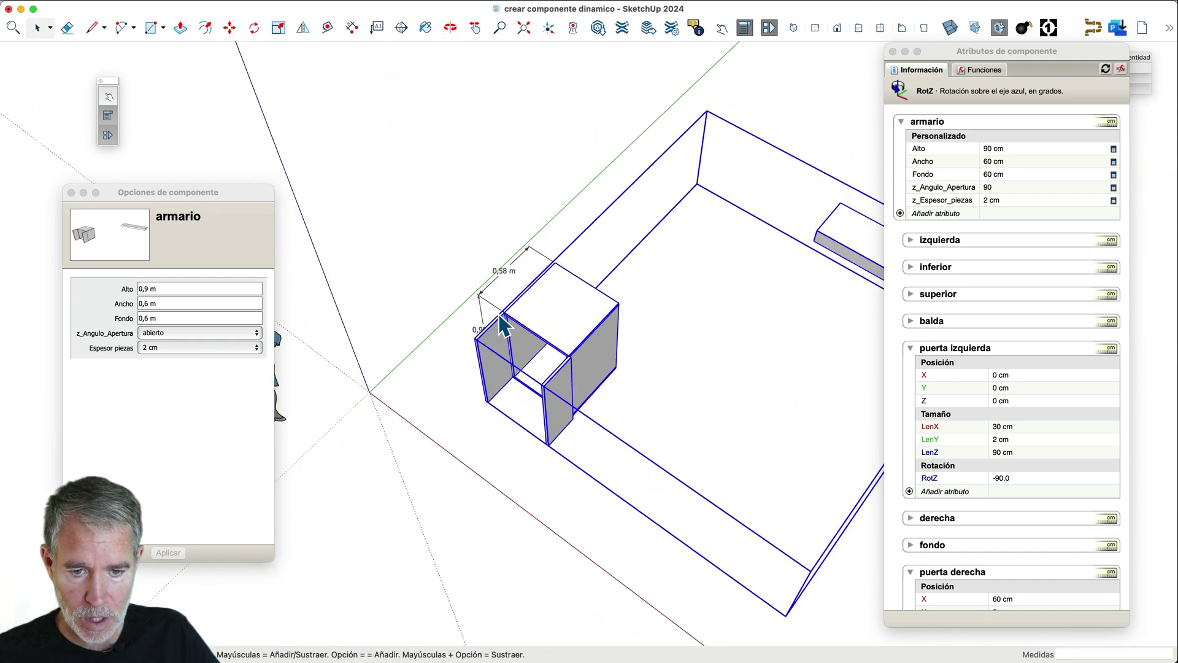
pyautogui.moveTo(526, 376); pyautogui.dragTo(525, 212, button='middle')
pyautogui.scroll(-3, 524, 224)
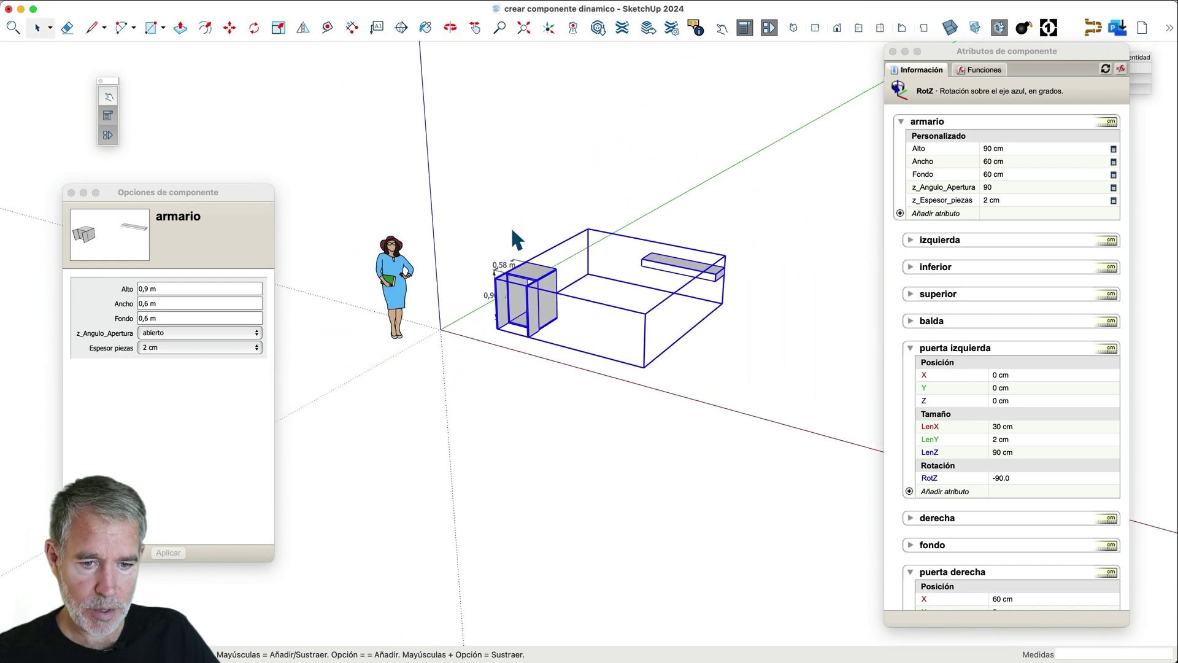
# - Reselect the armario component and collapse the attribute lists of puerta izquierda and puerta derecha
pyautogui.click(711, 240)
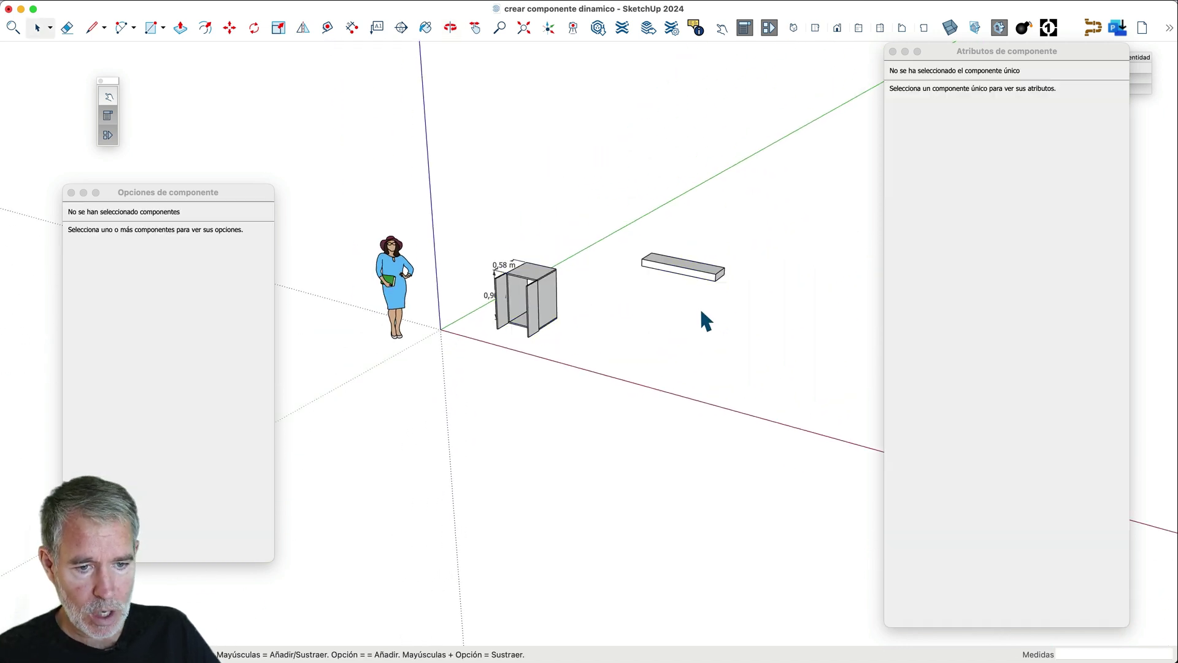
pyautogui.click(702, 274)
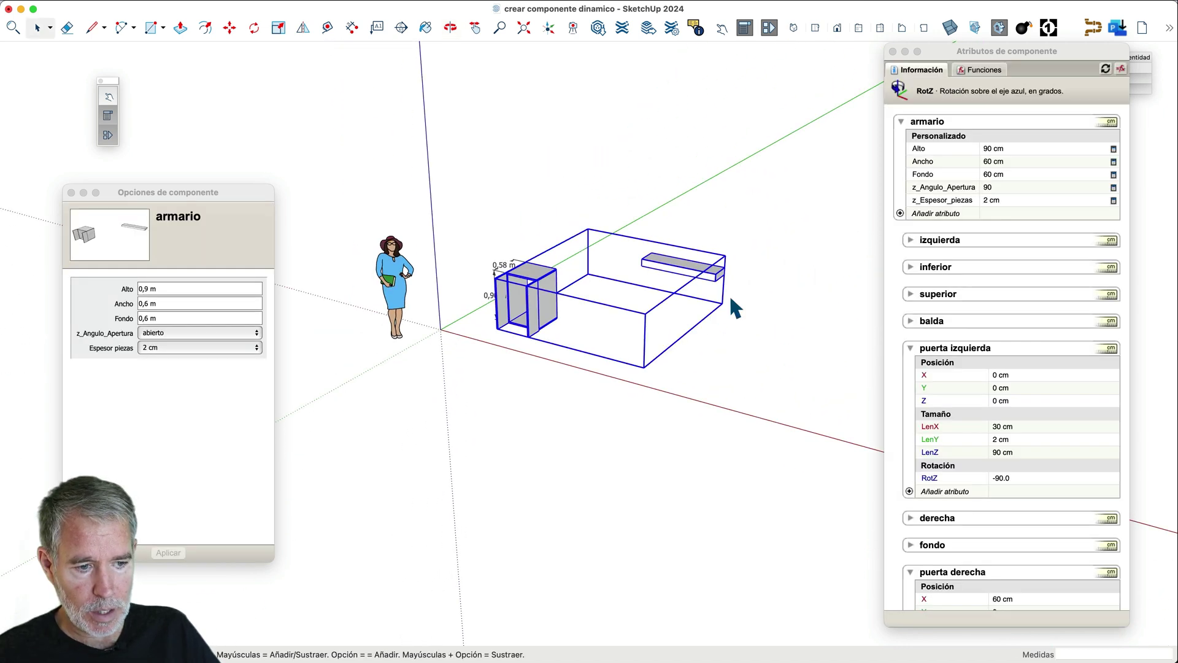
pyautogui.click(913, 349)
pyautogui.click(912, 349)
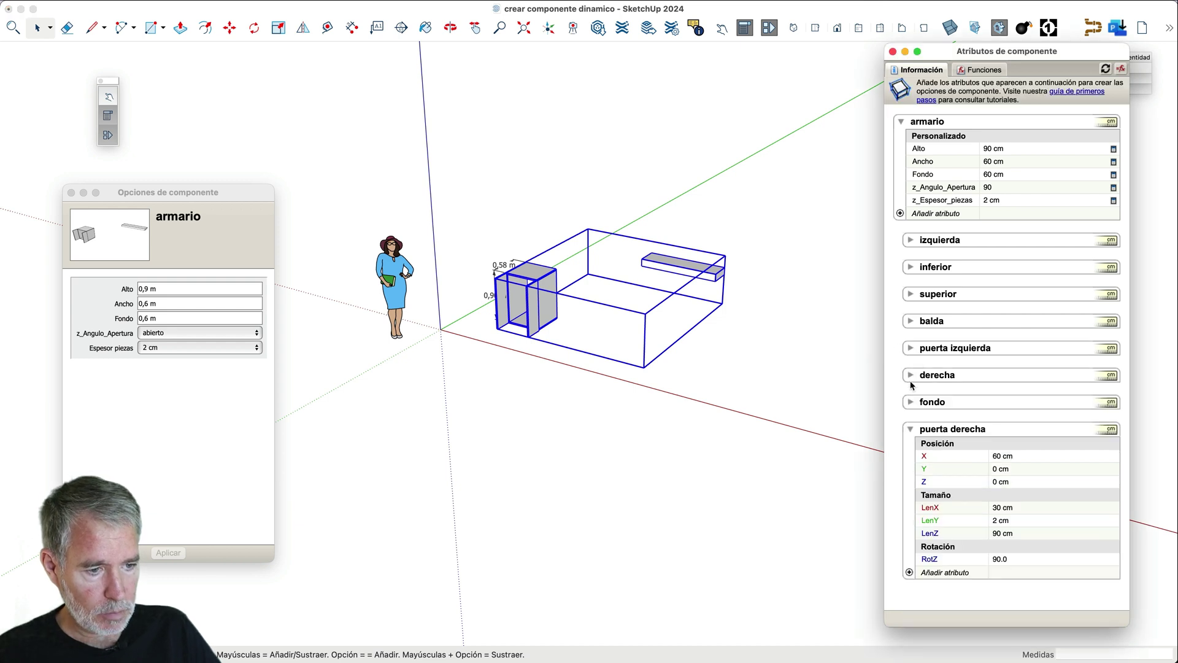
pyautogui.click(911, 429)
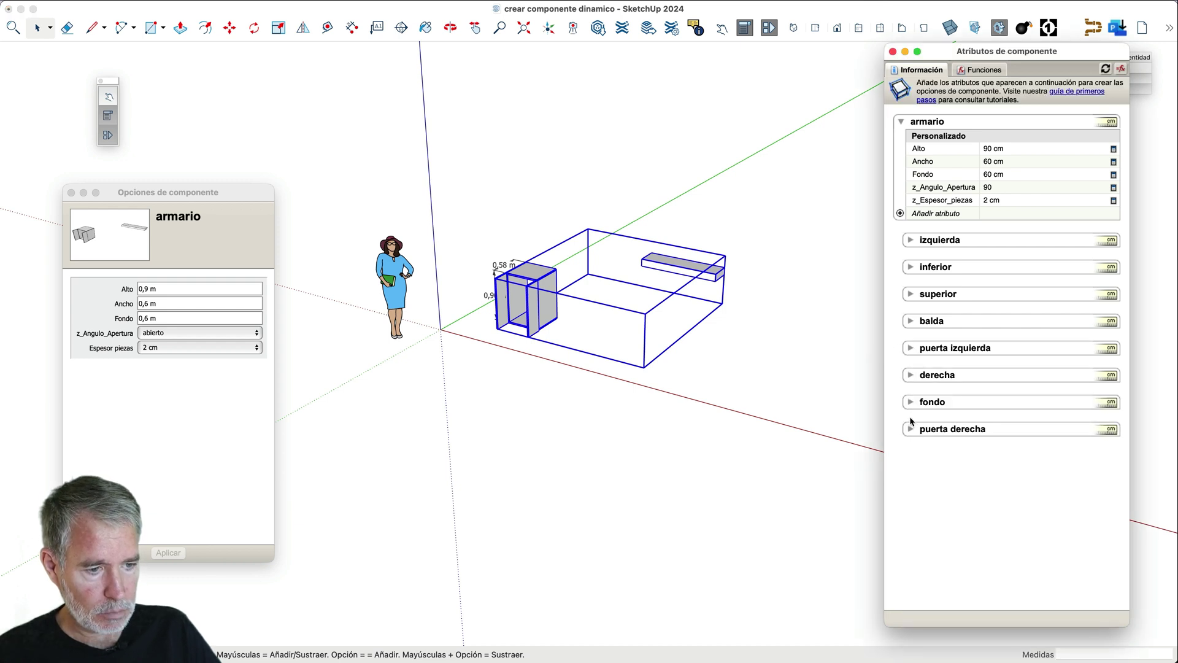
# - Add the full set of position and size attributes to the balda subcomponent
pyautogui.click(911, 321)
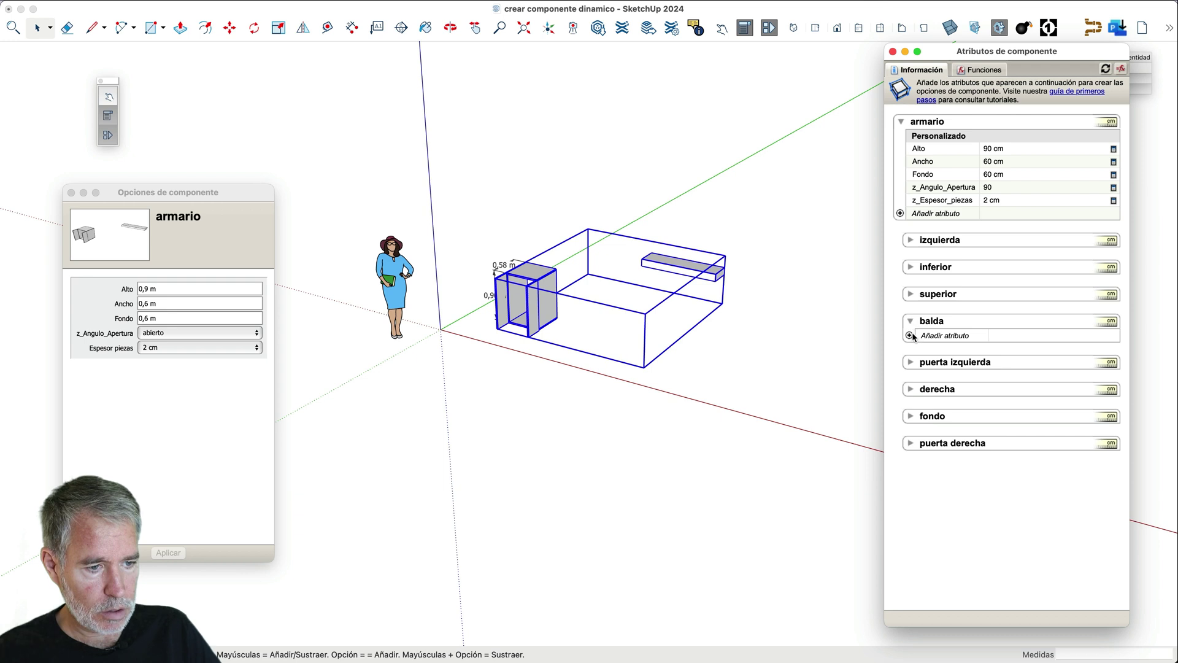
pyautogui.click(927, 336)
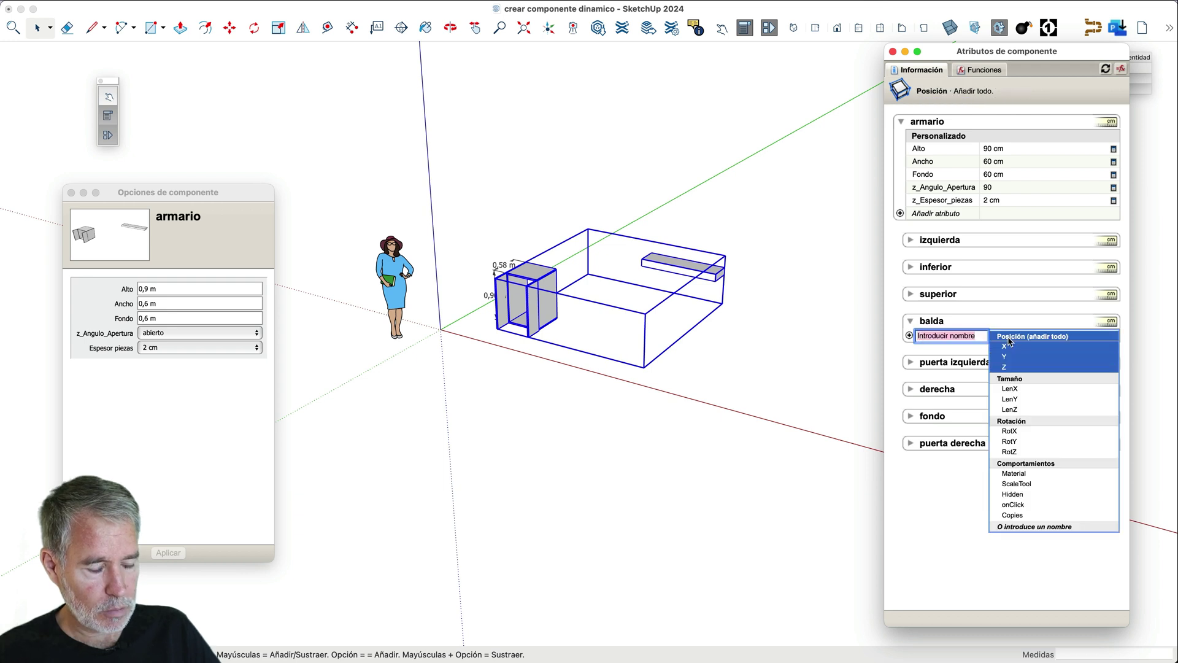
pyautogui.click(1009, 338)
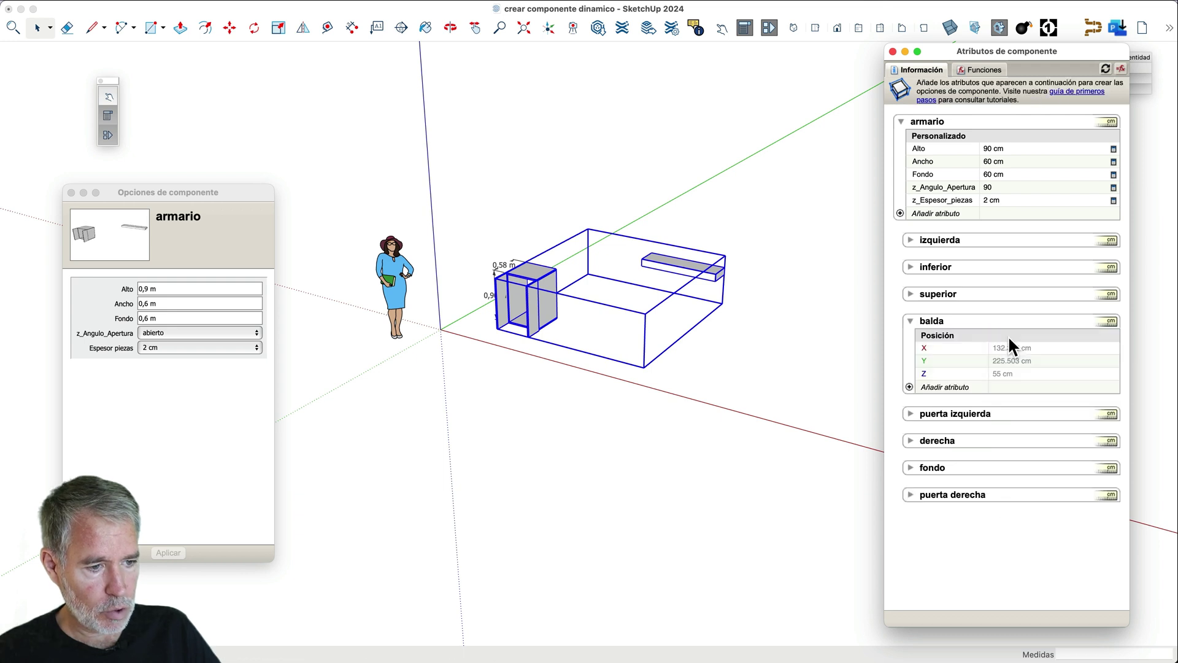
pyautogui.click(911, 388)
pyautogui.click(1021, 393)
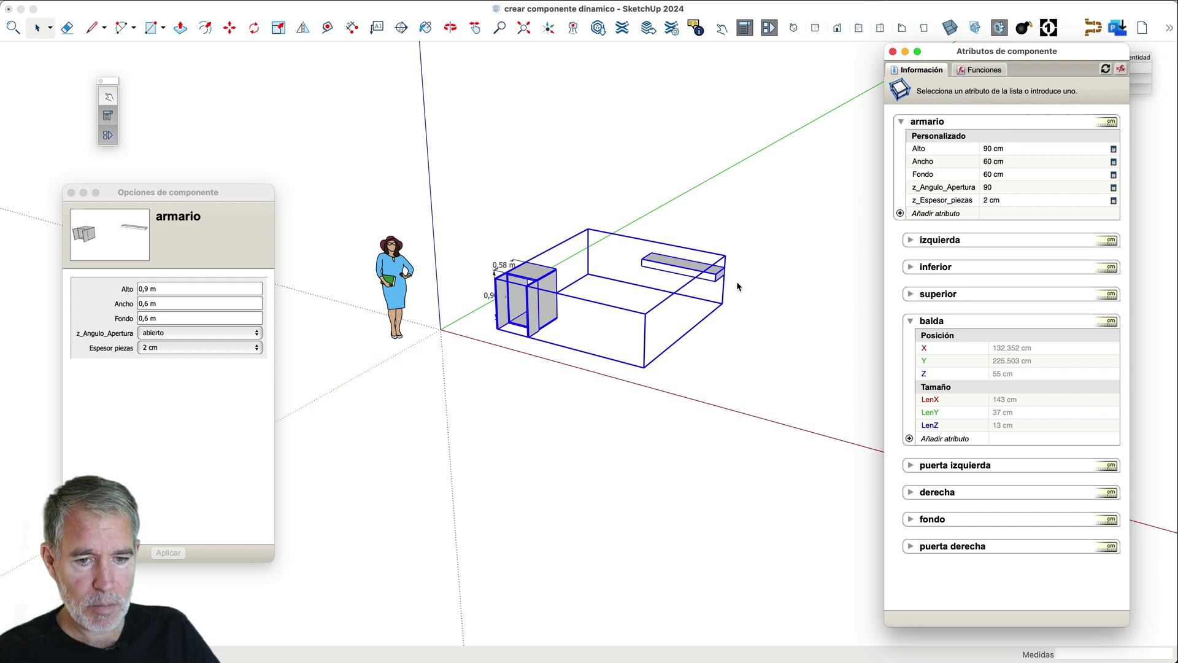
# - Set balda's LenX to the formula =armario!Ancho-(armario!z_Espesor_piezas*2)
pyautogui.click(1021, 400)
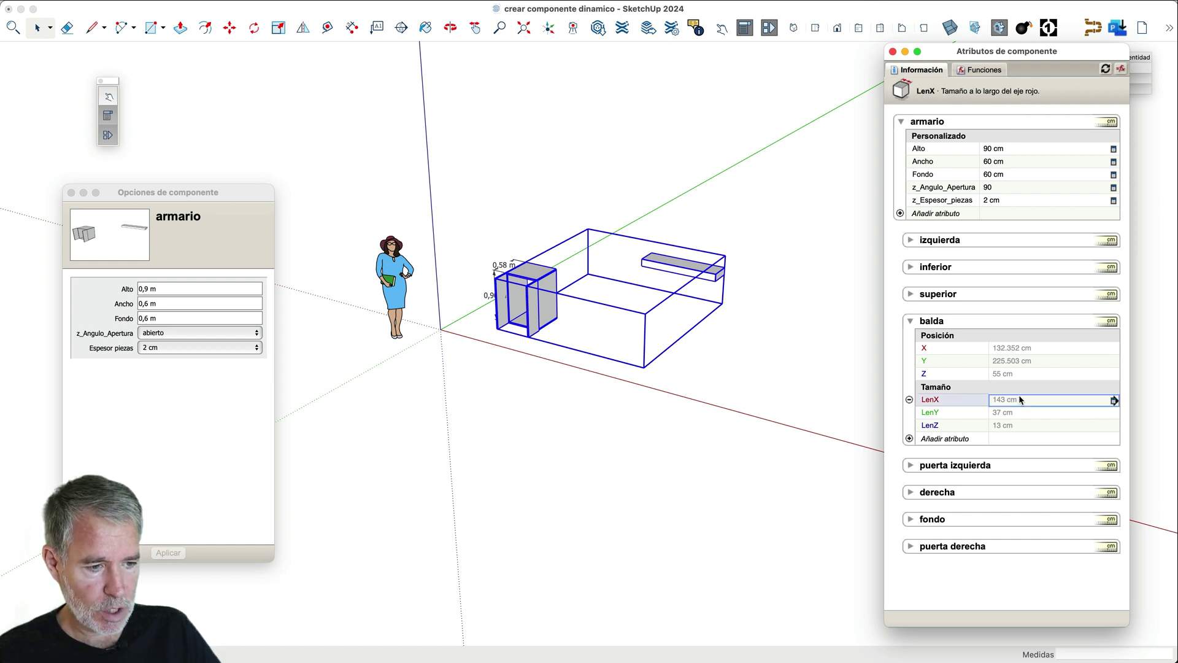
pyautogui.write('=')
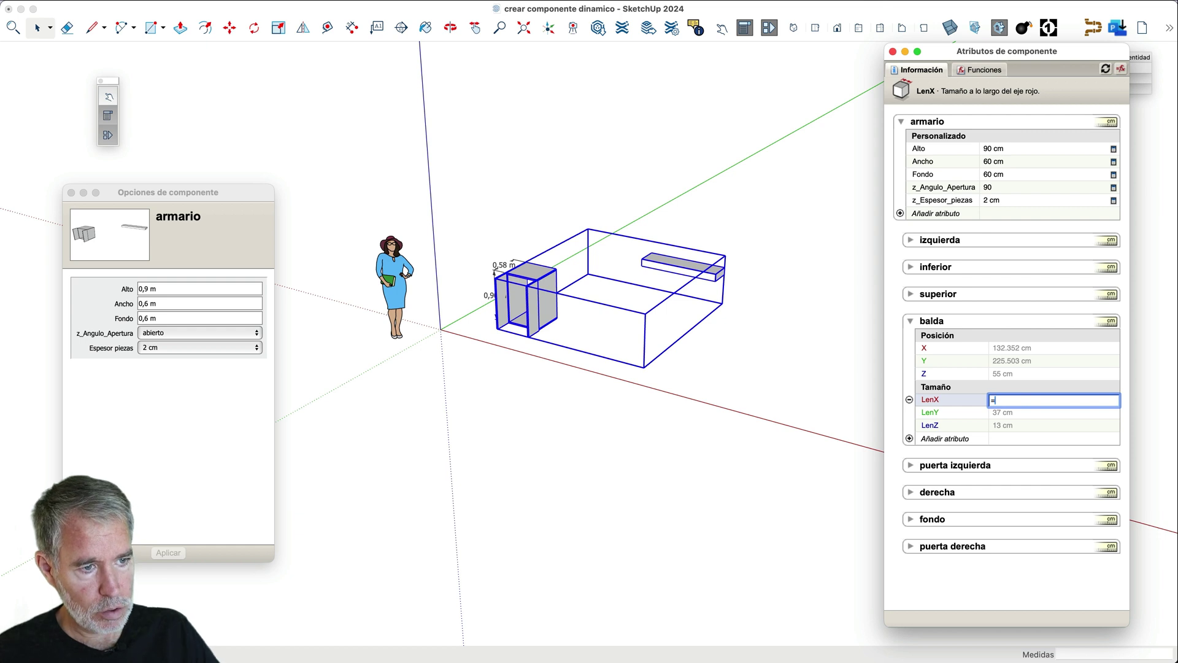
pyautogui.click(1004, 164)
pyautogui.write('-(')
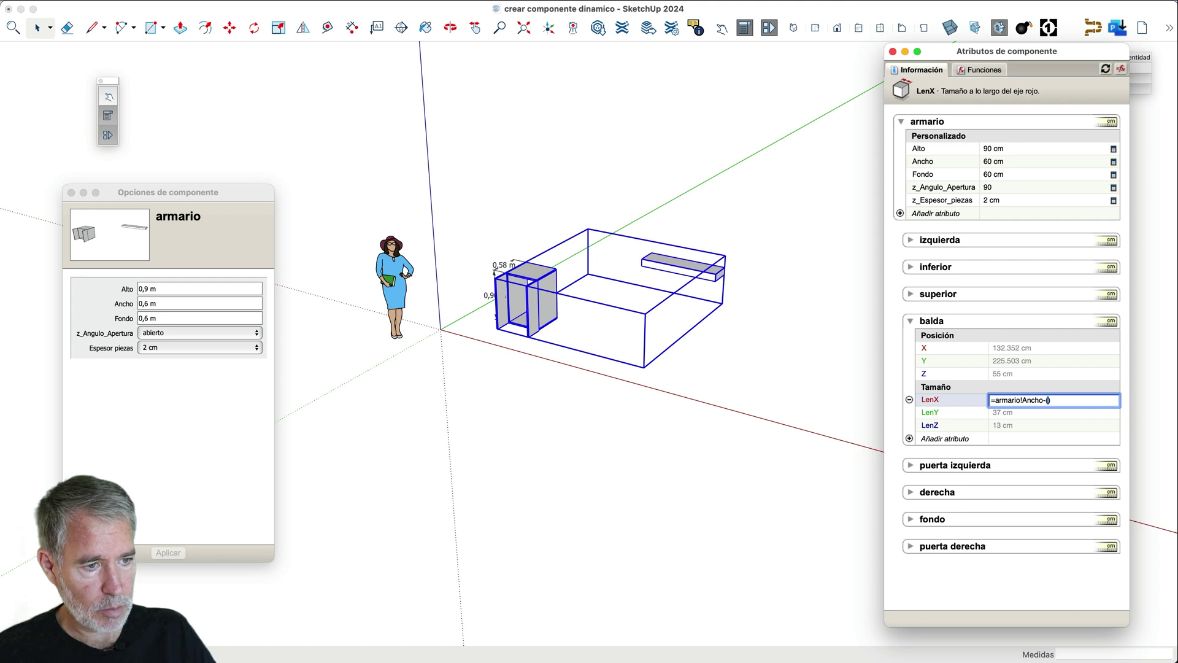
pyautogui.click(1003, 200)
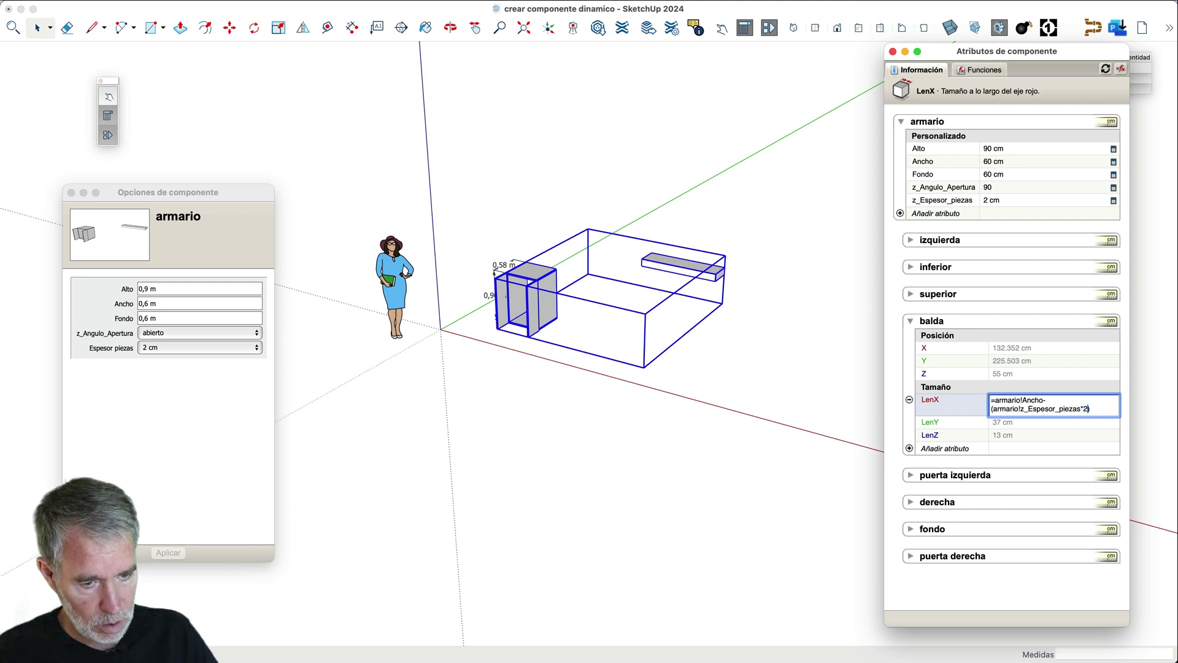
pyautogui.press('Return')
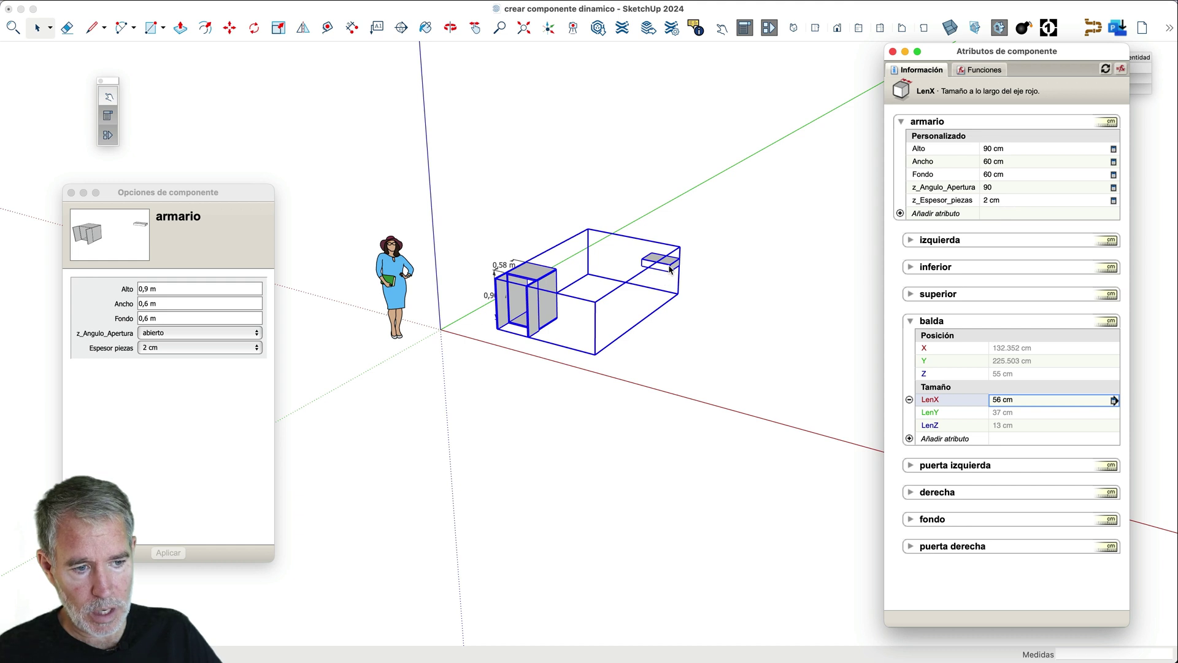
# - Set balda's LenY to the formula =armario!Fondo-(armario!z_Espesor_piezas*2)-5
pyautogui.click(1007, 414)
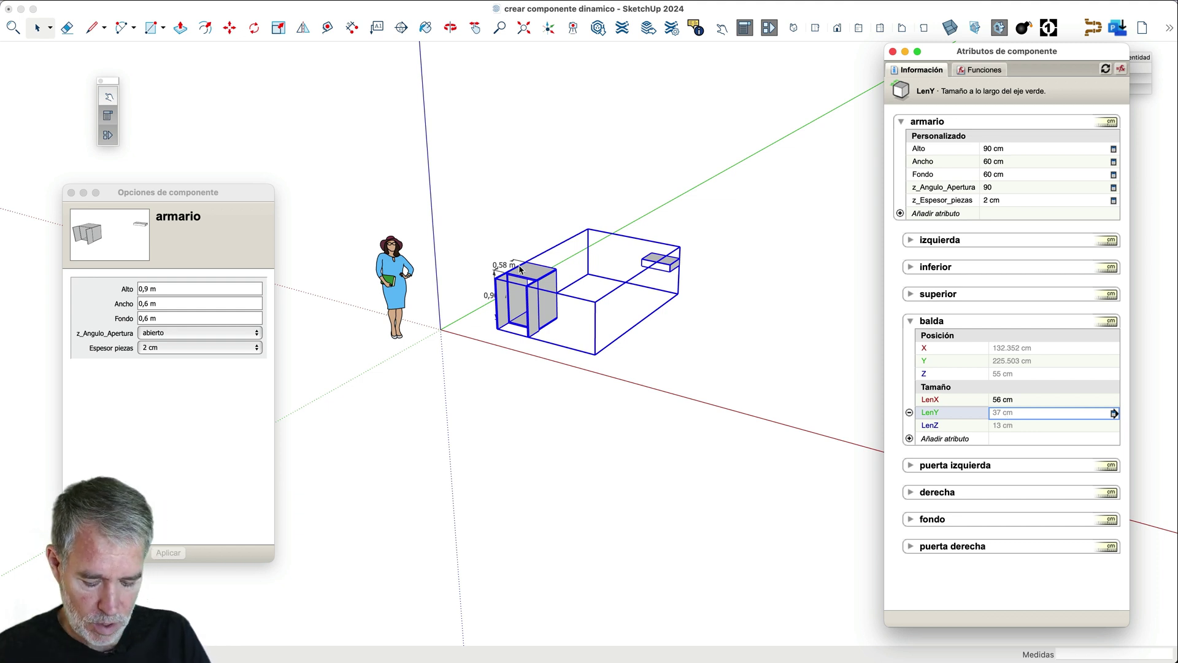
pyautogui.write('=')
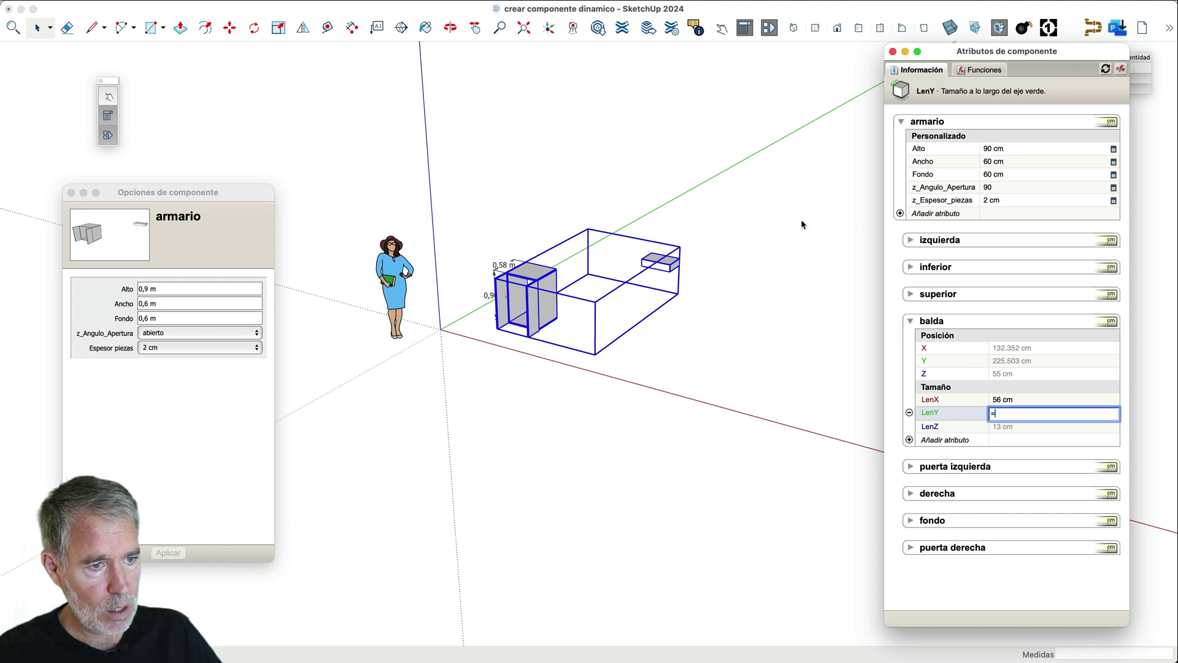
pyautogui.click(1038, 174)
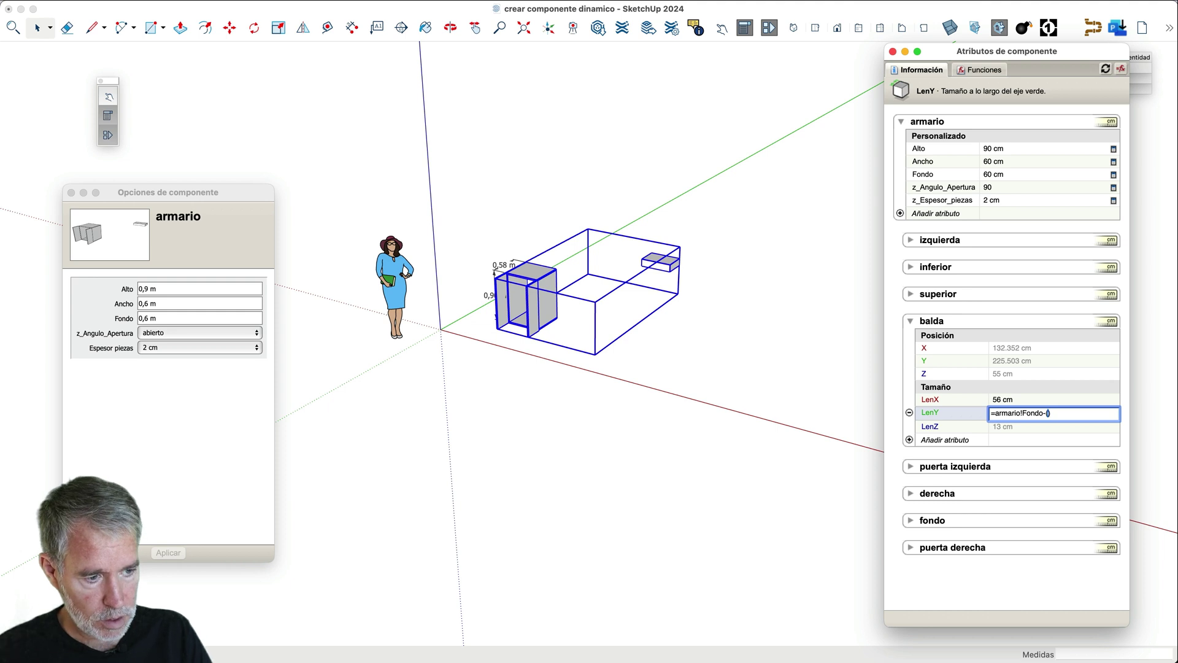
pyautogui.click(1019, 200)
pyautogui.write('*')
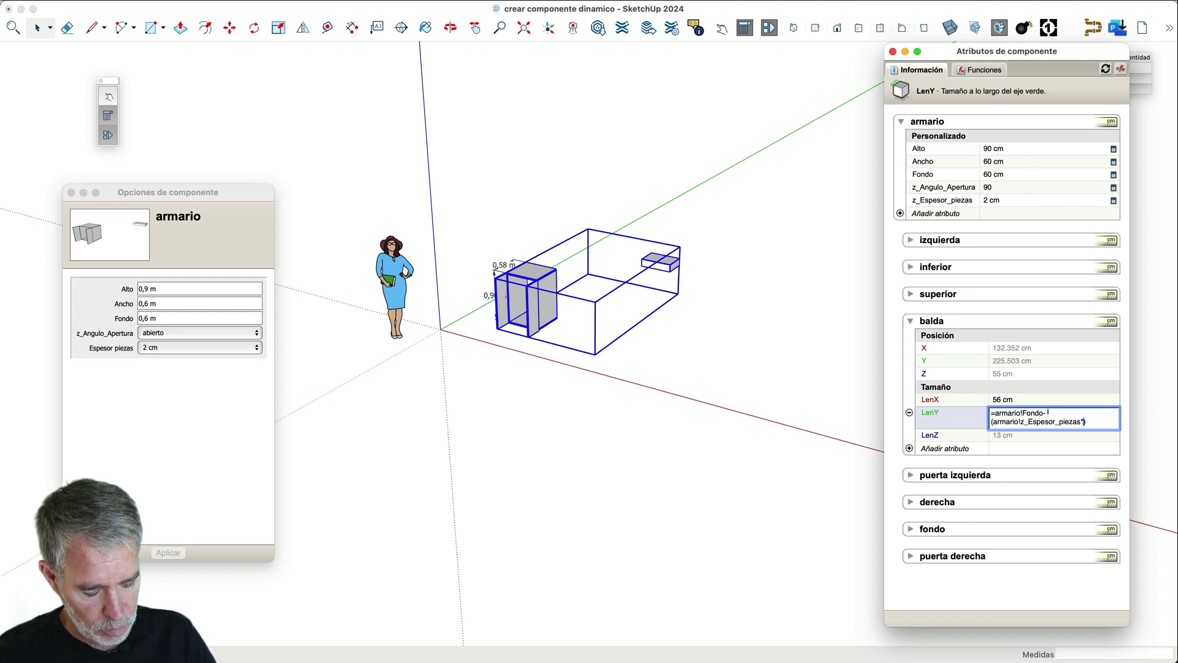
pyautogui.write('2')
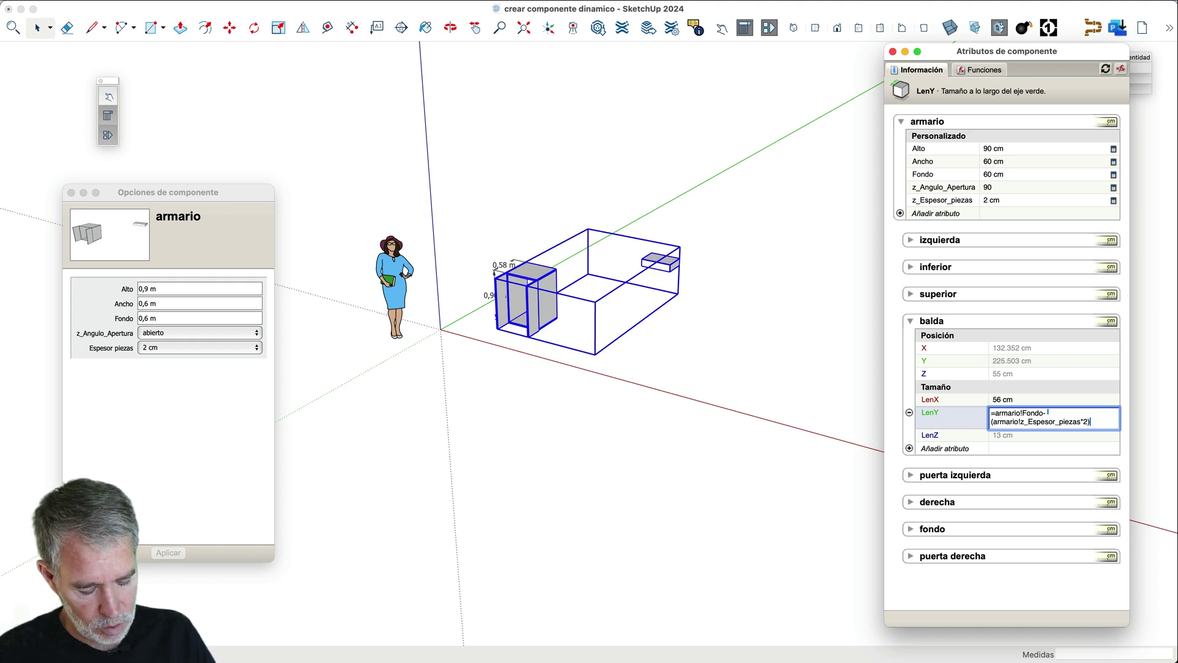
pyautogui.write('5')
pyautogui.press('Return')
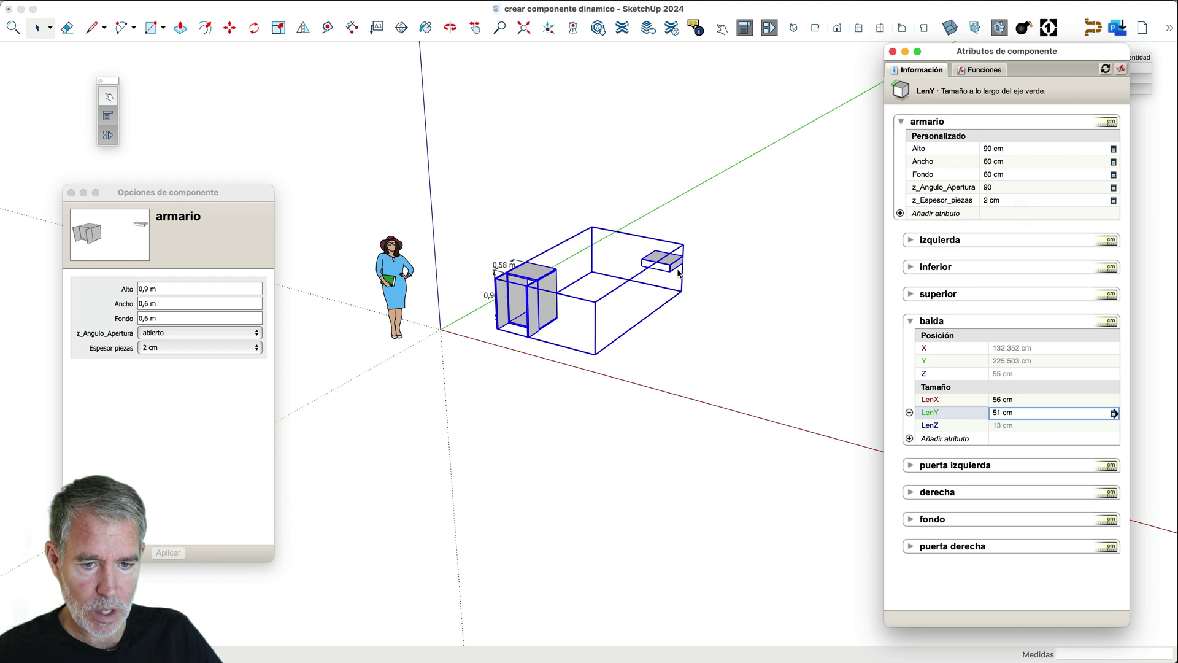
# - Link balda's LenZ to armario's z_Espesor_piezas attribute
pyautogui.scroll(1, 681, 273)
pyautogui.scroll(1, 680, 277)
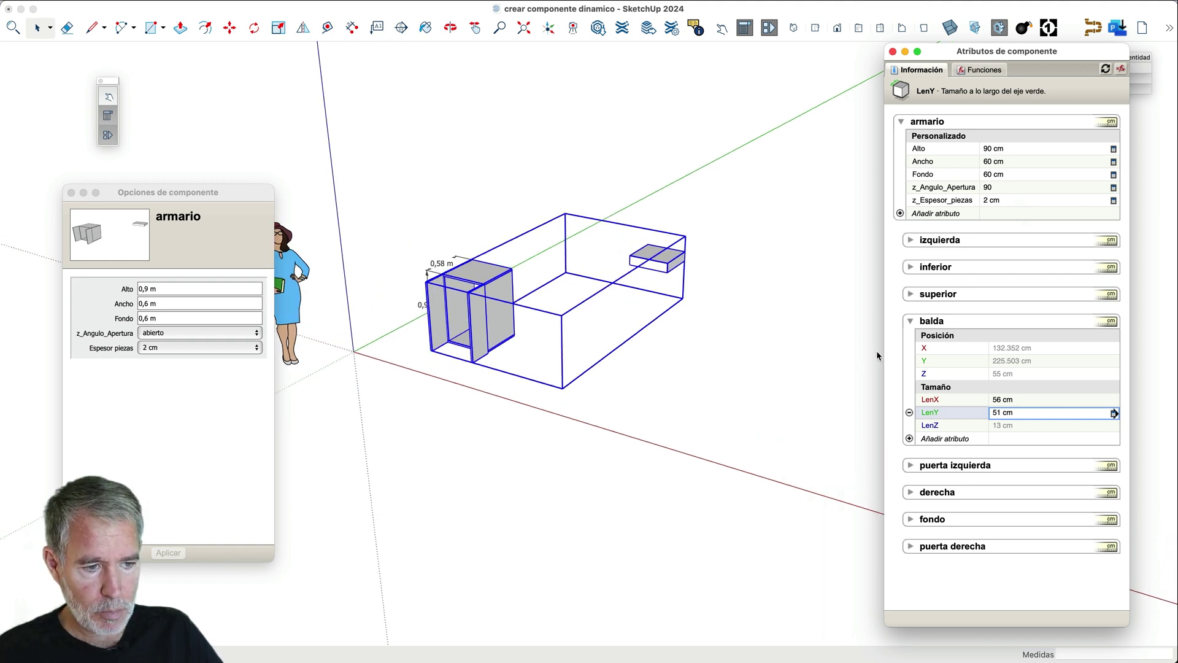
pyautogui.click(1008, 425)
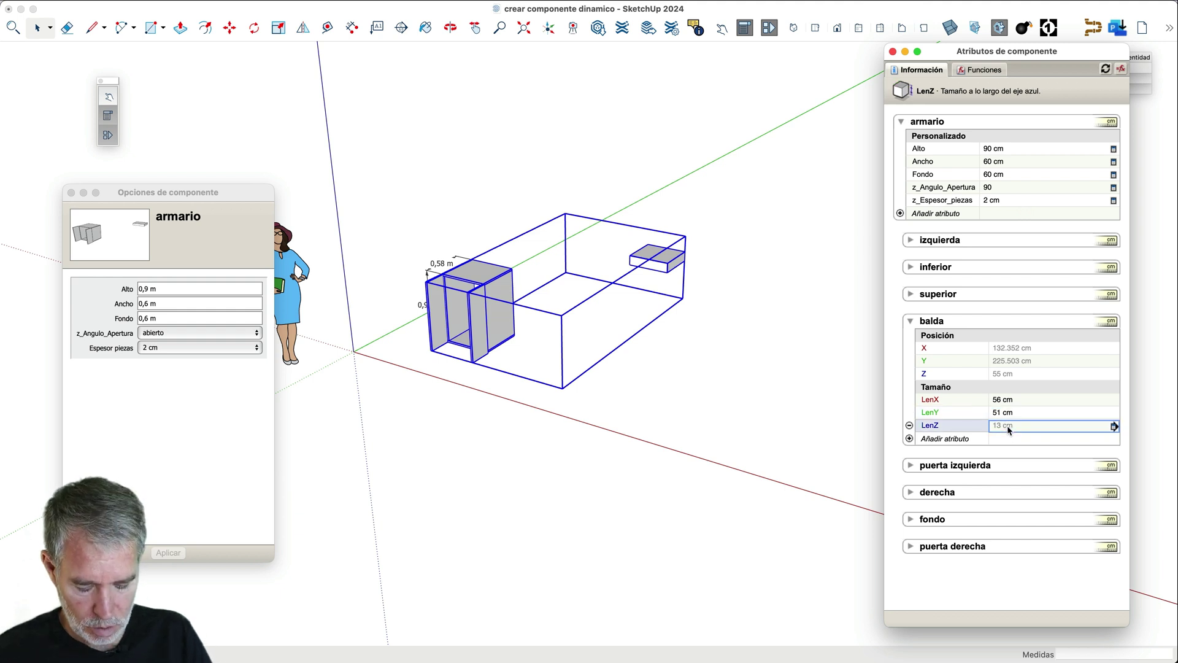
pyautogui.write('=')
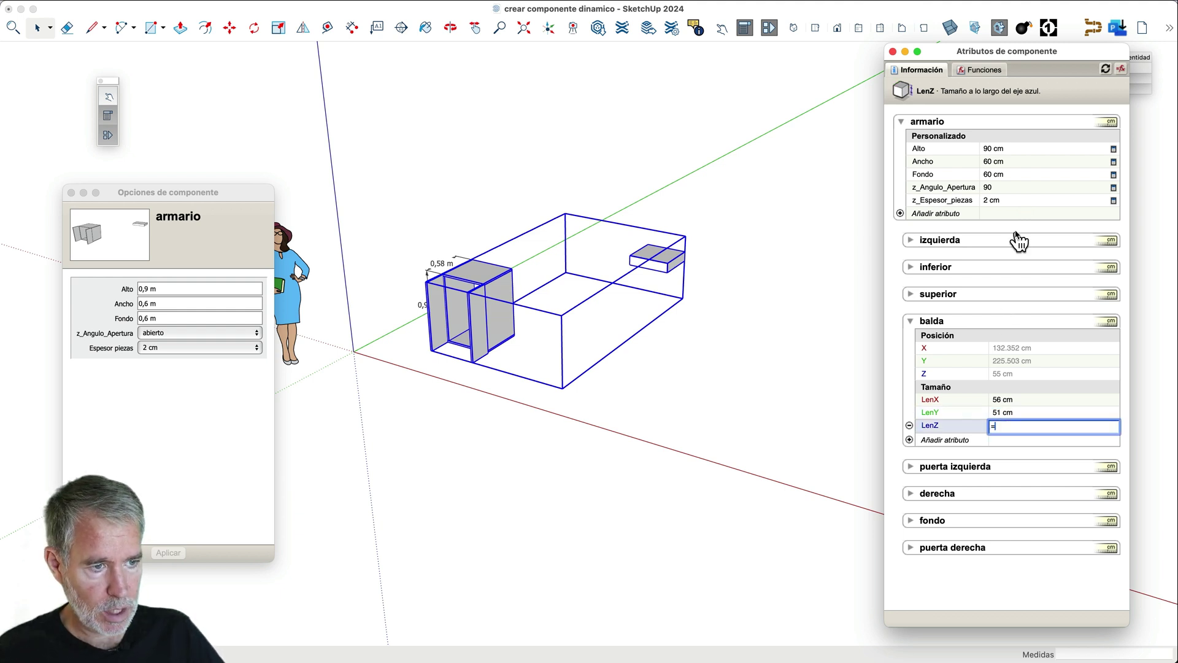
pyautogui.click(1010, 201)
pyautogui.press('Return')
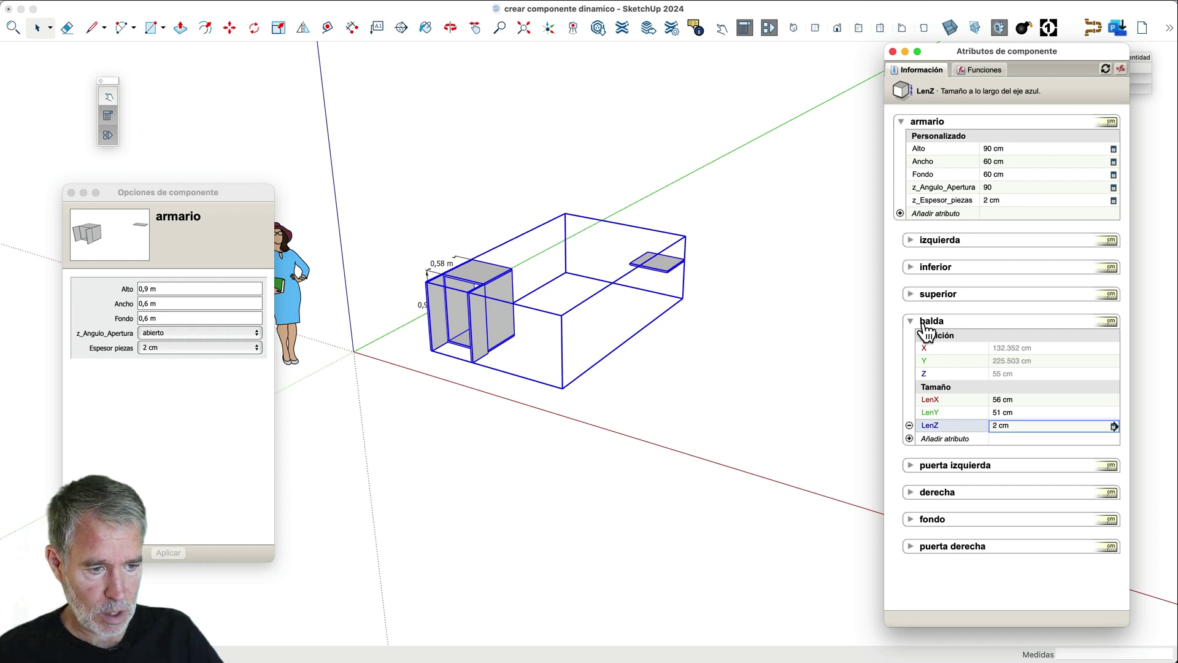
# - Link balda's X position to armario's z_Espesor_piezas attribute
pyautogui.click(1026, 348)
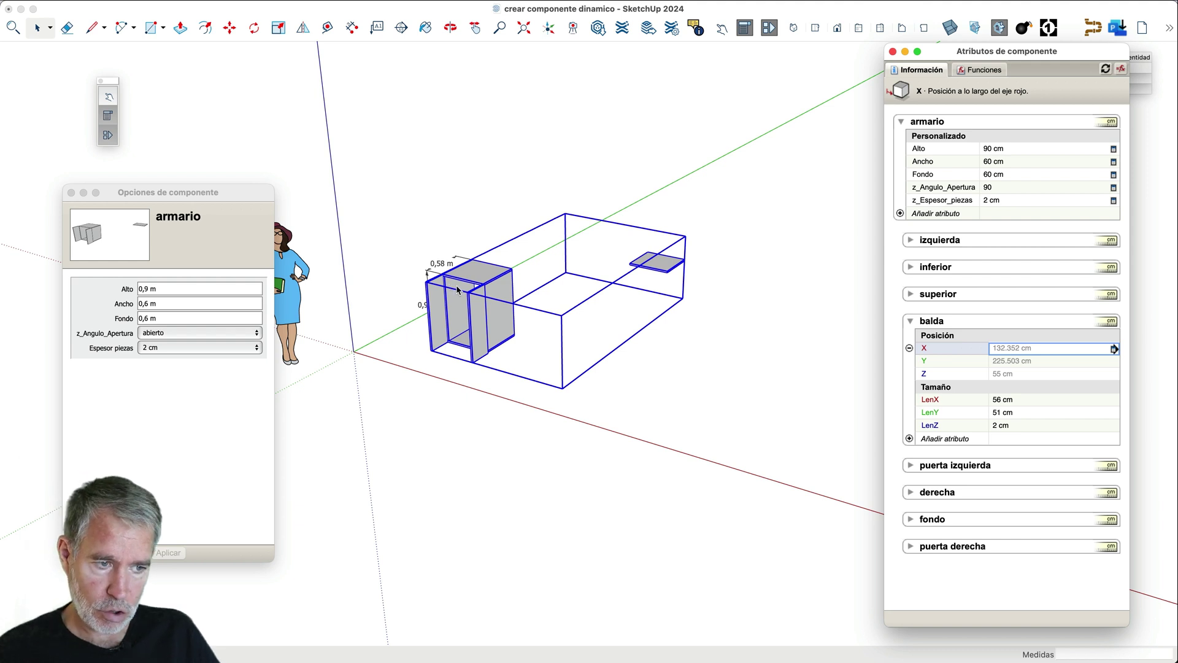
pyautogui.write('=')
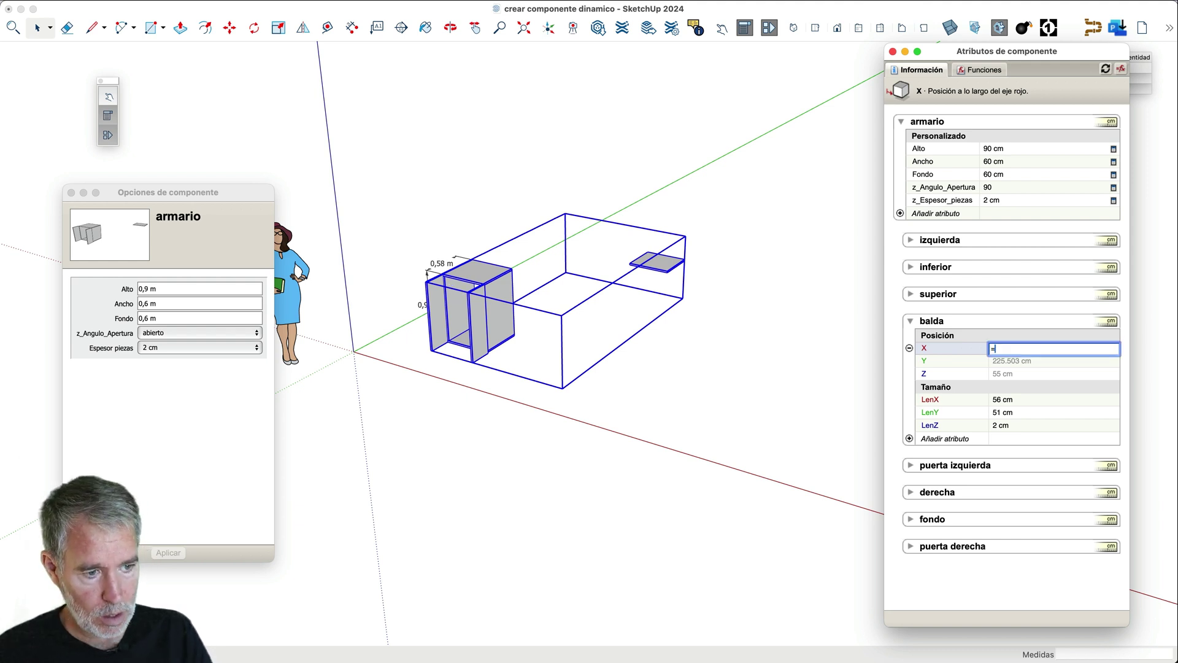
pyautogui.click(1004, 199)
pyautogui.press('Return')
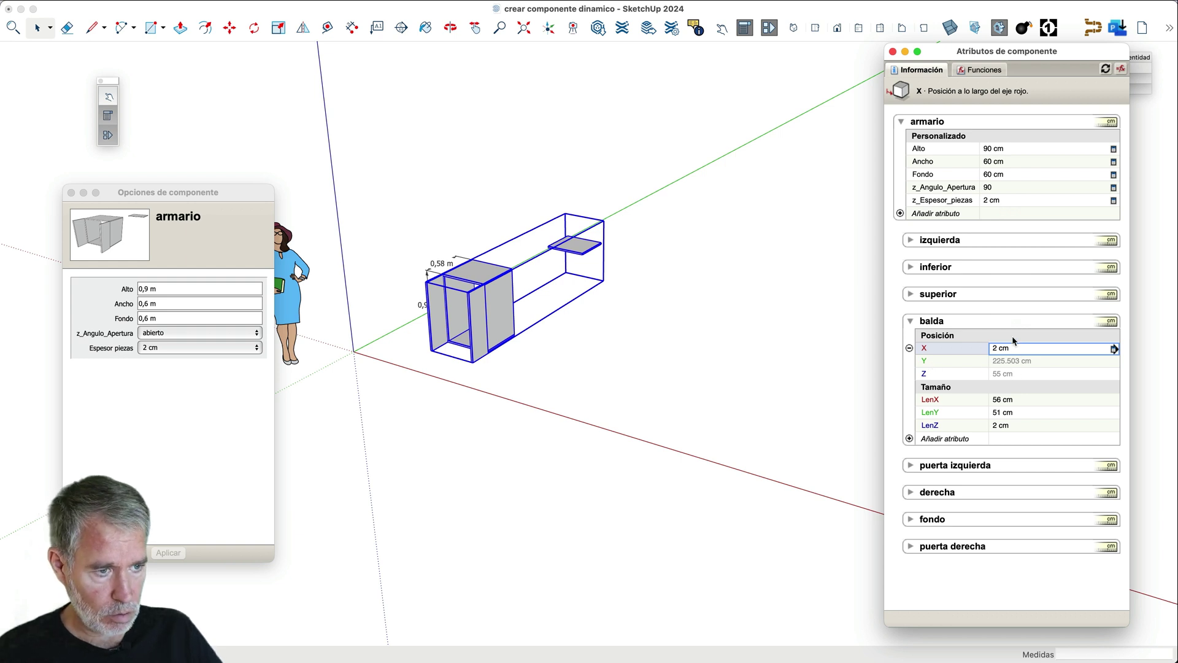
# - Set balda's Y position to =5 so the shelf sits 5 cm back from the cabinet's front
pyautogui.click(1036, 365)
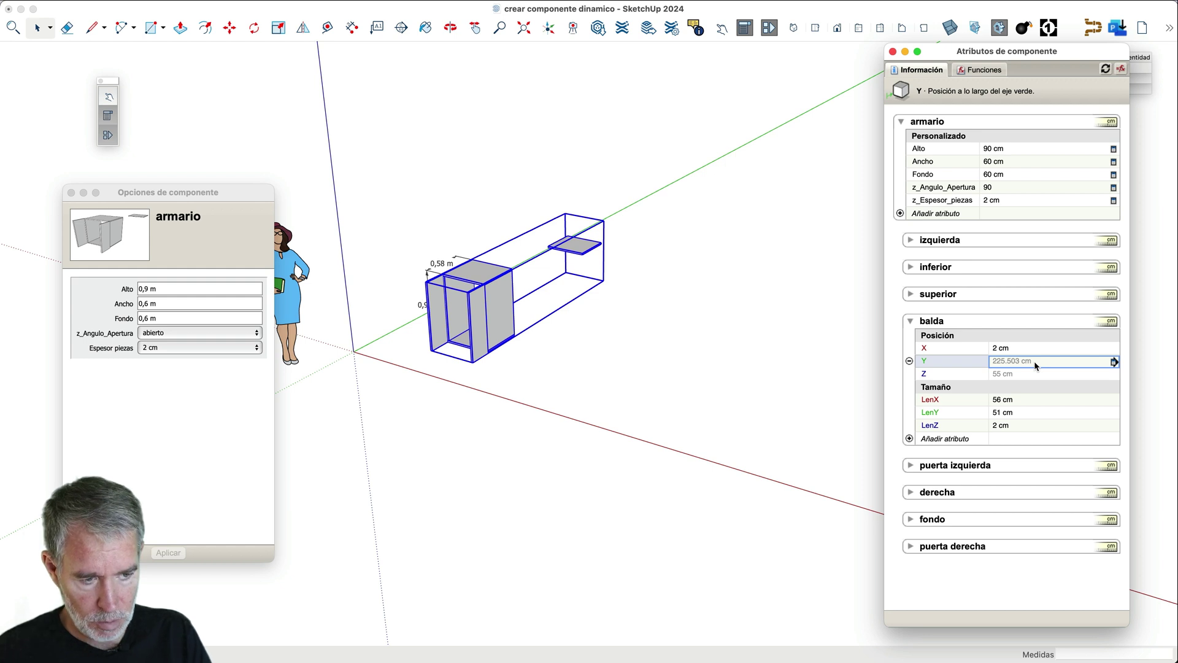
pyautogui.write('=')
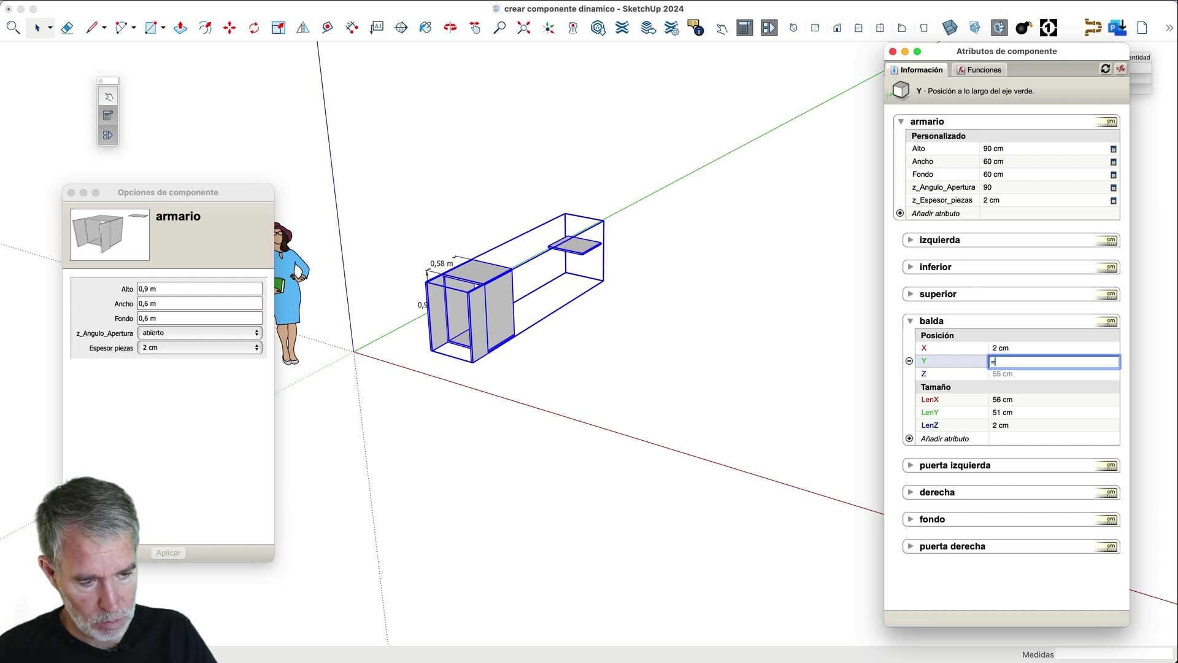
pyautogui.write('5')
pyautogui.press('Return')
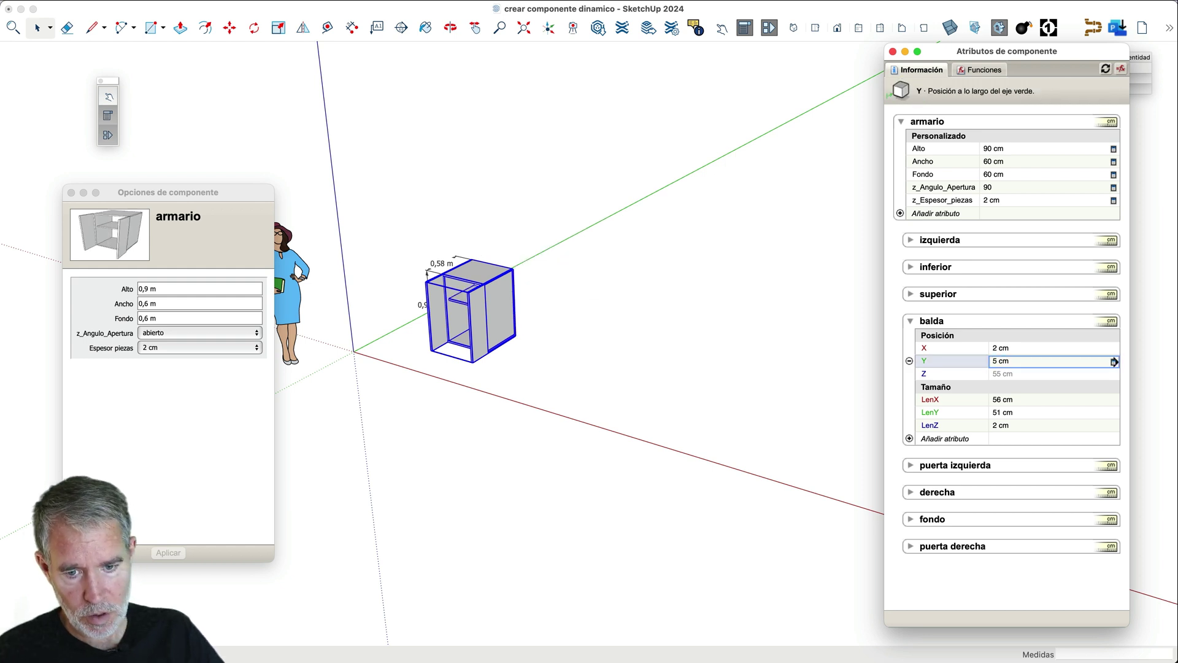
# - Examine the shelf's fit inside the cabinet from several angles, with X-ray display temporarily on to check its sides and back edge
pyautogui.scroll(4, 435, 308)
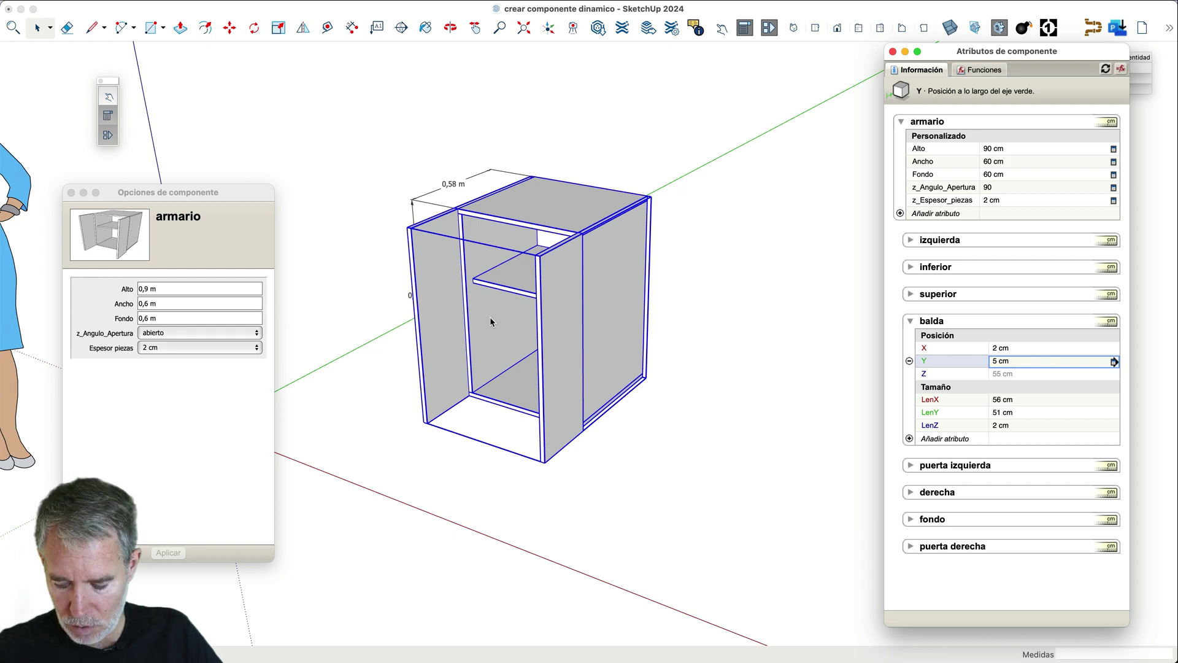
pyautogui.moveTo(592, 319); pyautogui.dragTo(566, 299, button='middle')
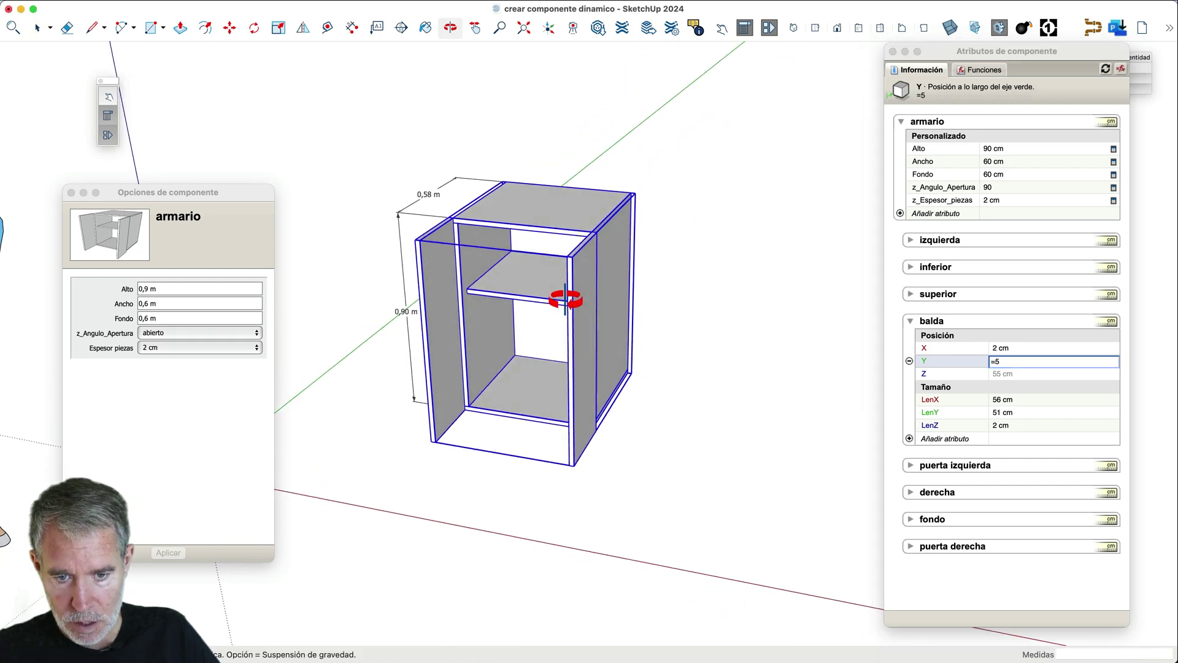
pyautogui.scroll(5, 508, 269)
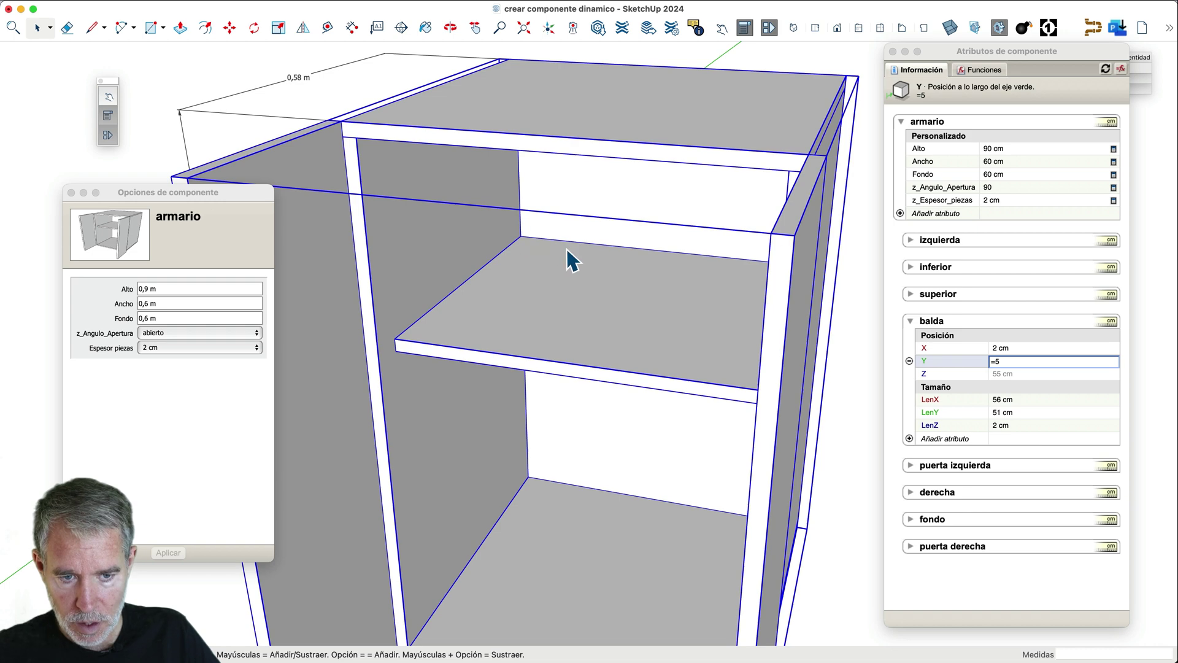
pyautogui.scroll(-5, 532, 258)
pyautogui.moveTo(672, 263); pyautogui.dragTo(922, 307, button='middle')
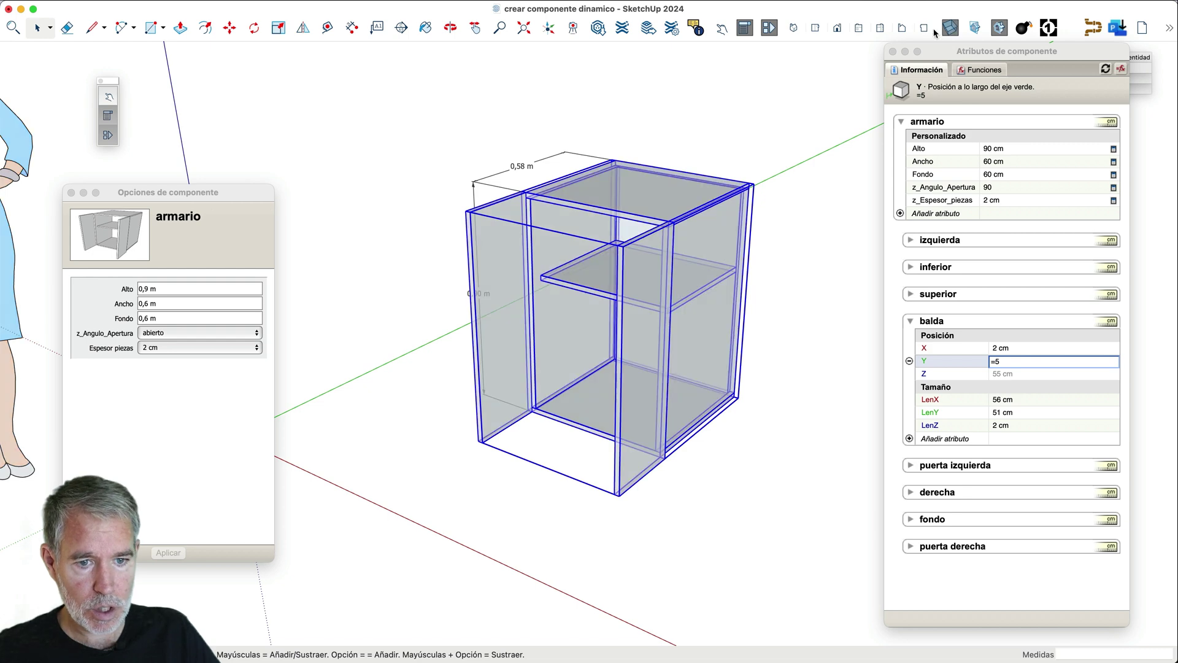
pyautogui.scroll(5, 635, 245)
pyautogui.scroll(1, 635, 245)
pyautogui.moveTo(599, 263); pyautogui.dragTo(623, 276, button='middle')
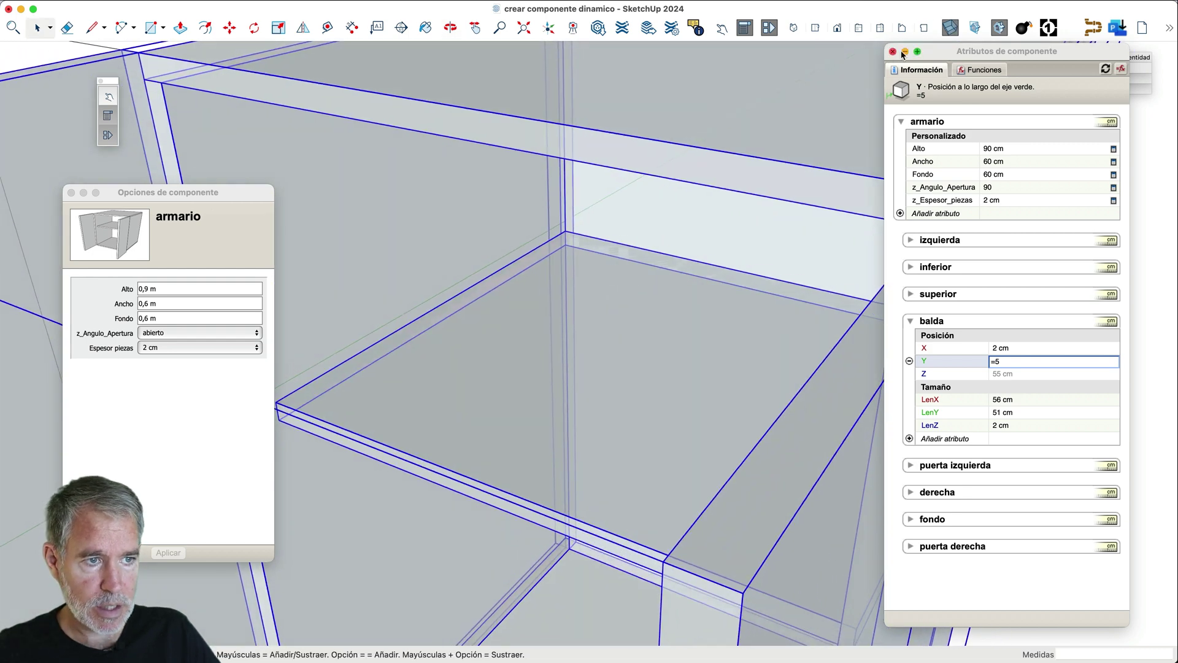
pyautogui.click(950, 28)
pyautogui.scroll(-6, 455, 271)
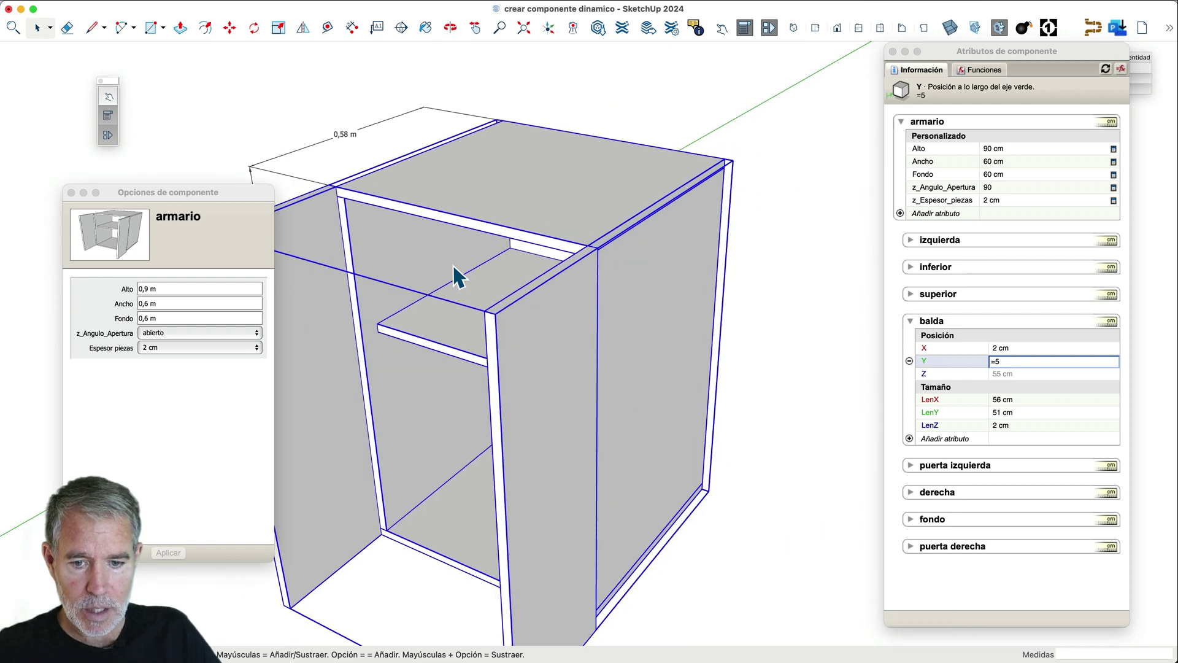
pyautogui.moveTo(540, 349); pyautogui.dragTo(526, 248, button='middle')
pyautogui.scroll(-3, 666, 320)
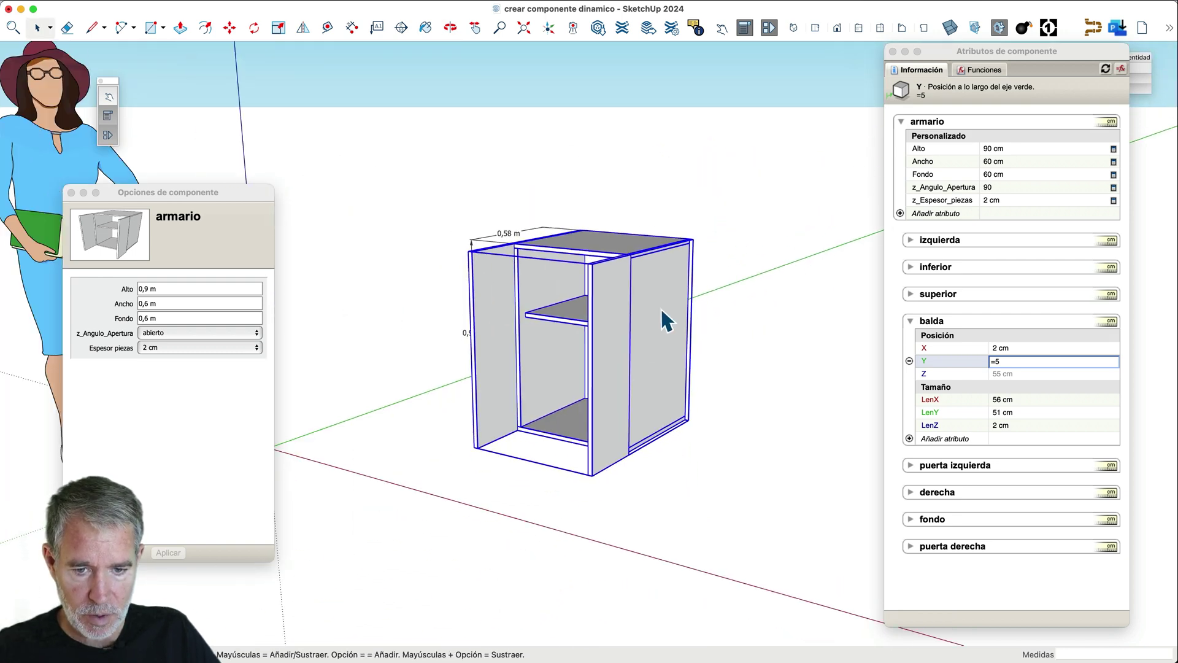
pyautogui.moveTo(606, 330); pyautogui.dragTo(581, 372, button='middle')
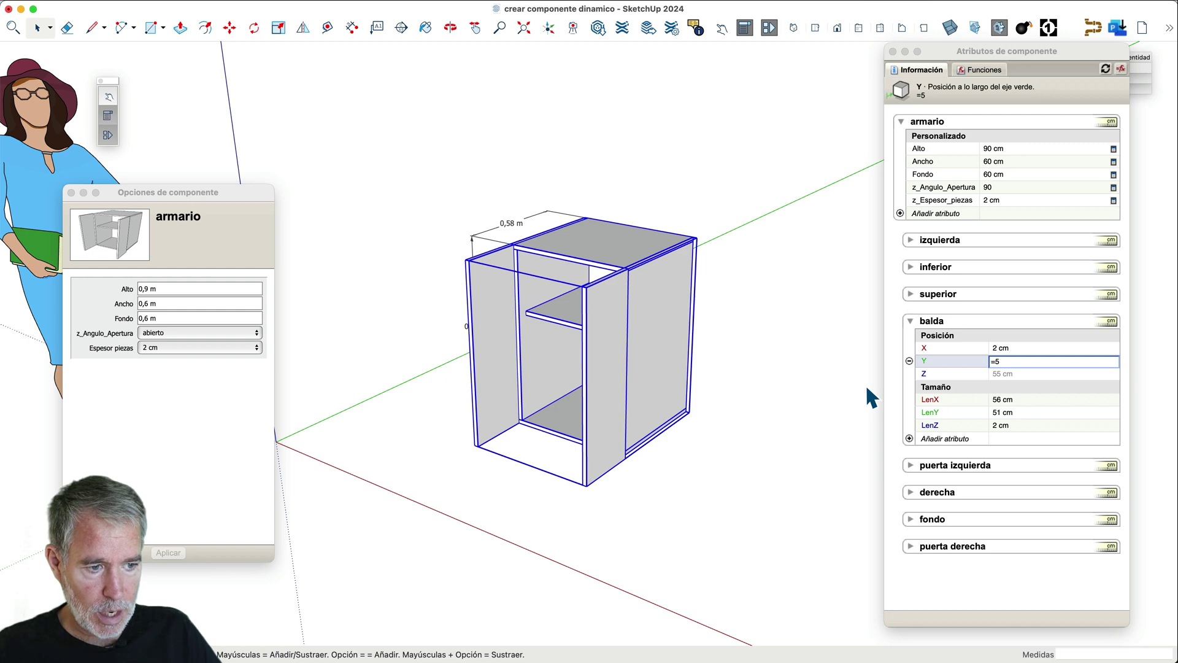
pyautogui.click(823, 374)
pyautogui.click(603, 337)
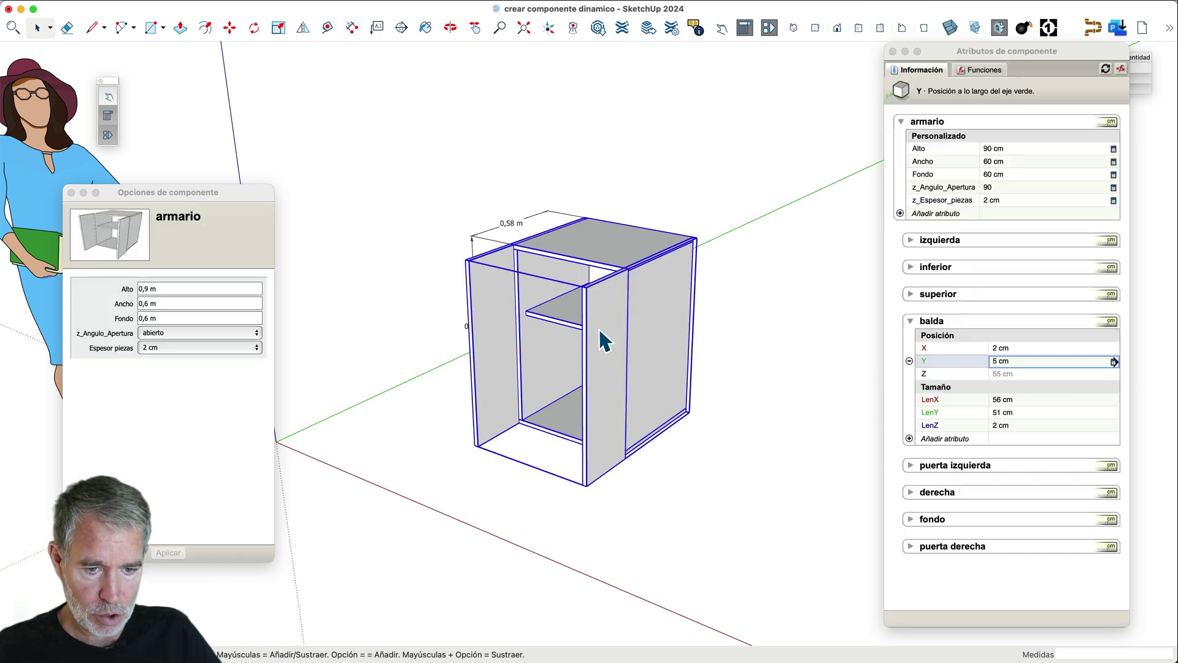
# - Add the Copies behaviour attribute to the balda subcomponent
pyautogui.click(1028, 375)
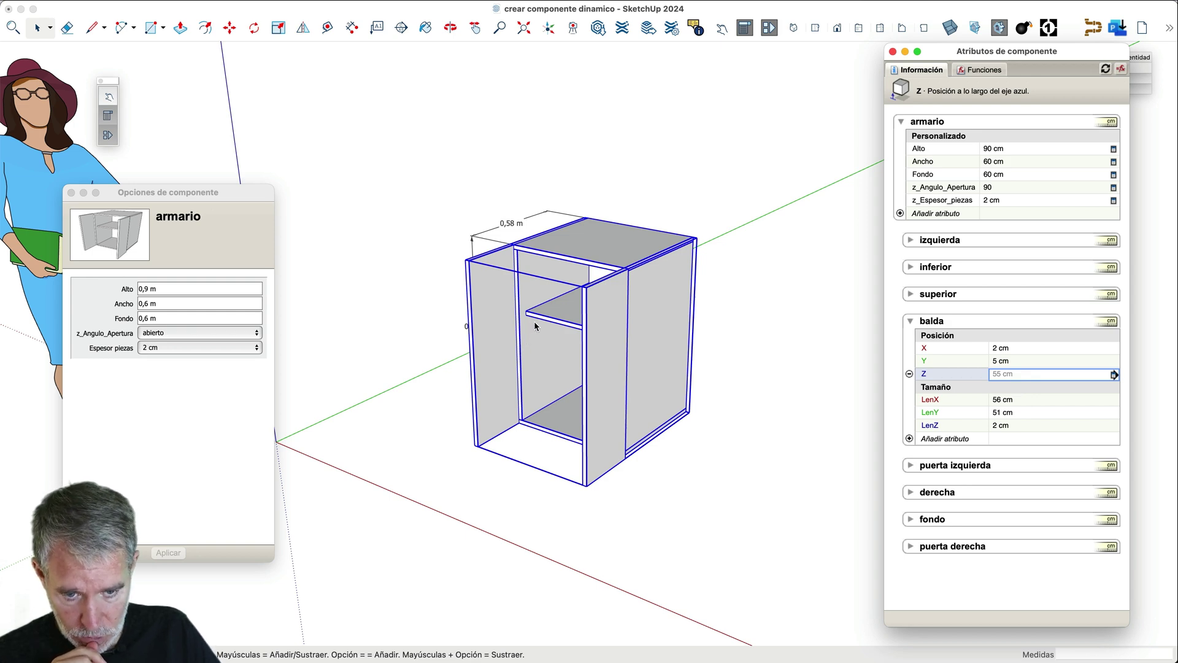
pyautogui.scroll(-2, 559, 350)
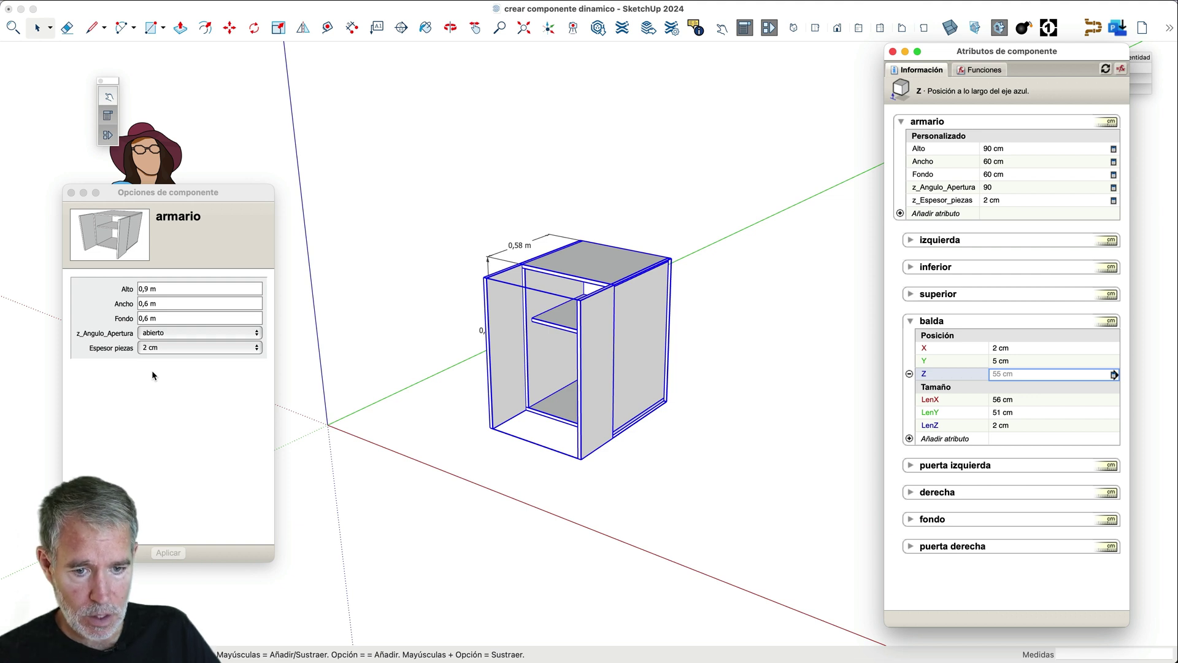
pyautogui.click(939, 439)
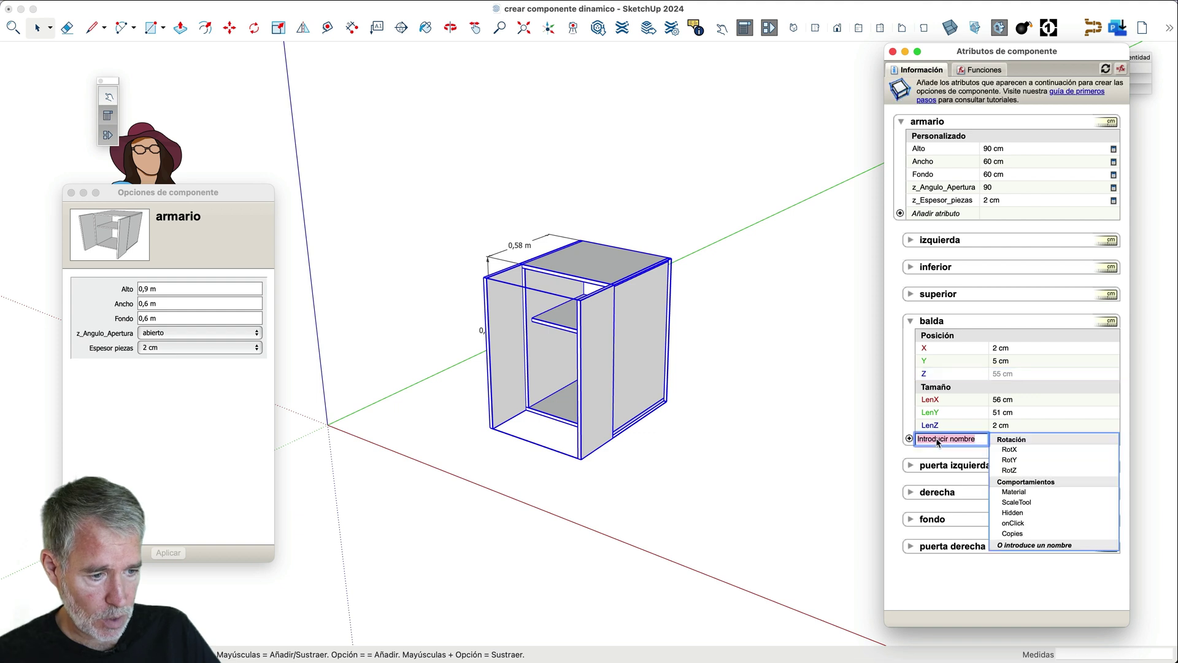
pyautogui.click(1031, 533)
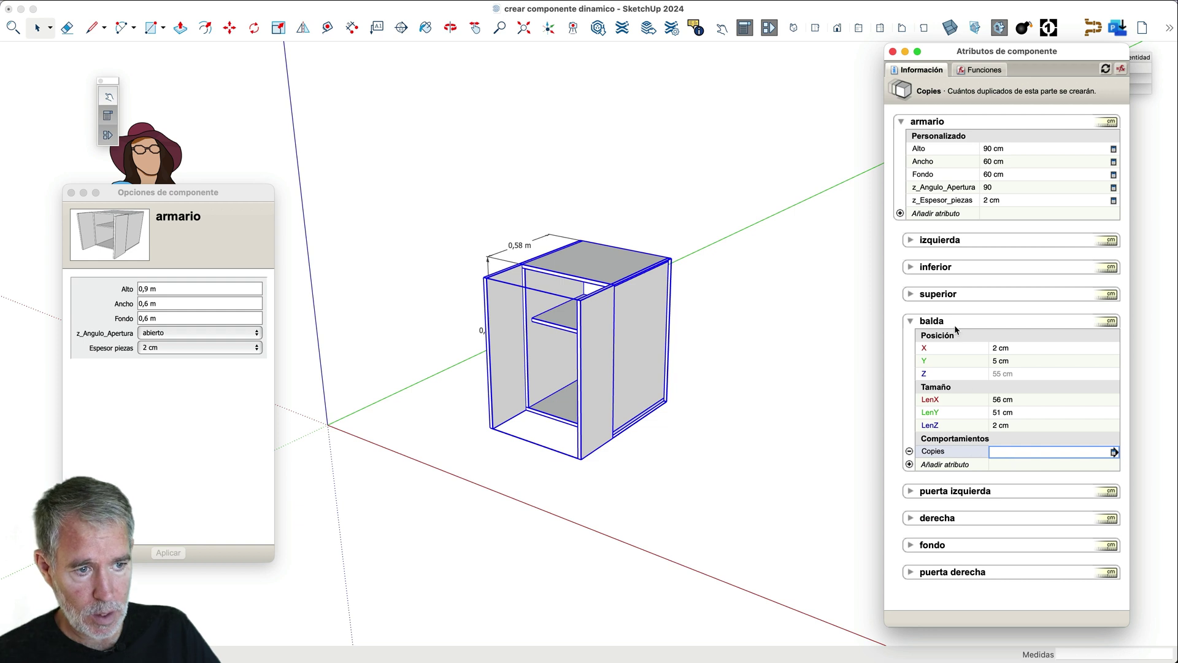
# - Add a custom attribute named Num_baldas to the armario component
pyautogui.click(942, 215)
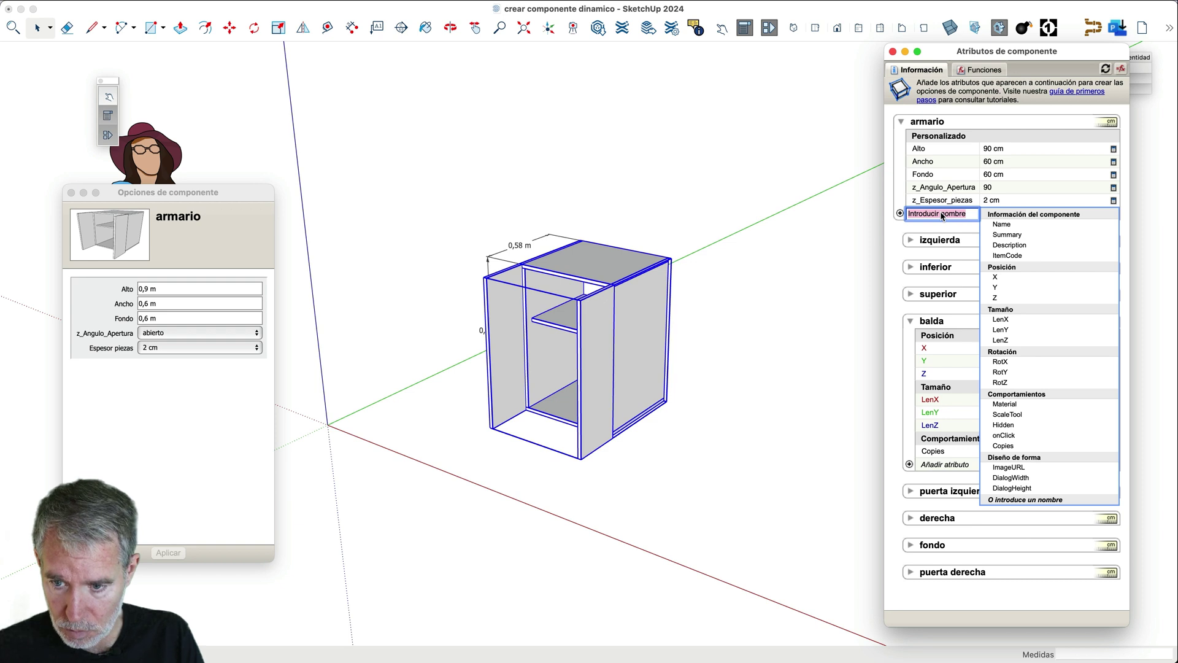
pyautogui.write('Num')
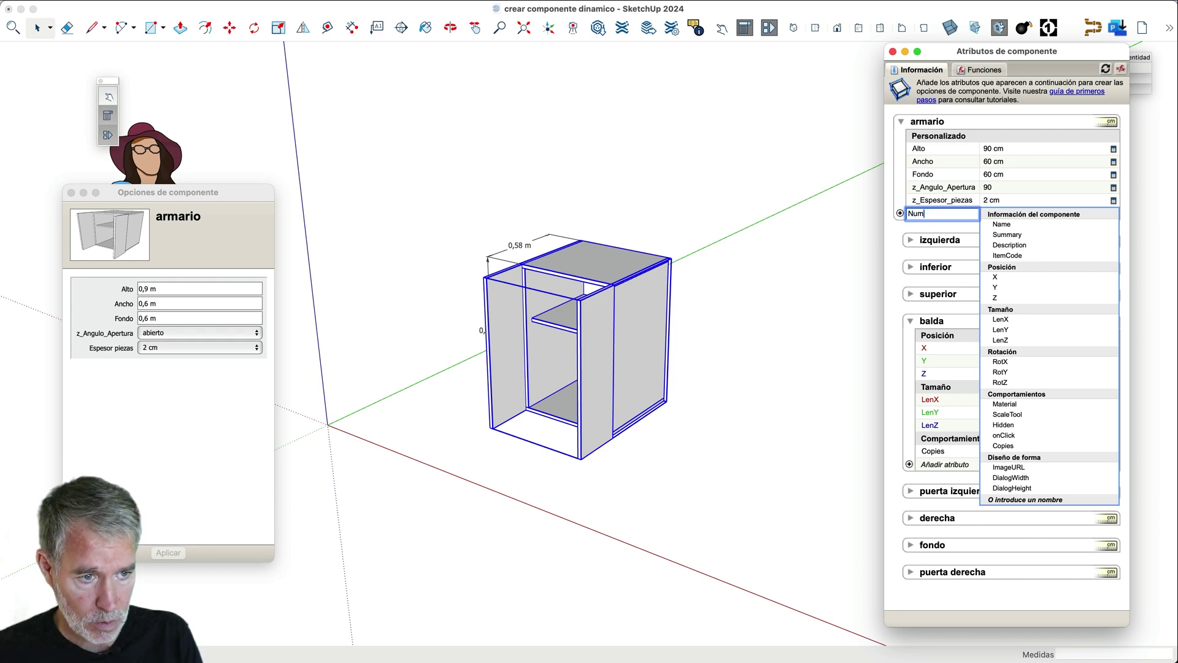
pyautogui.write('_baldas')
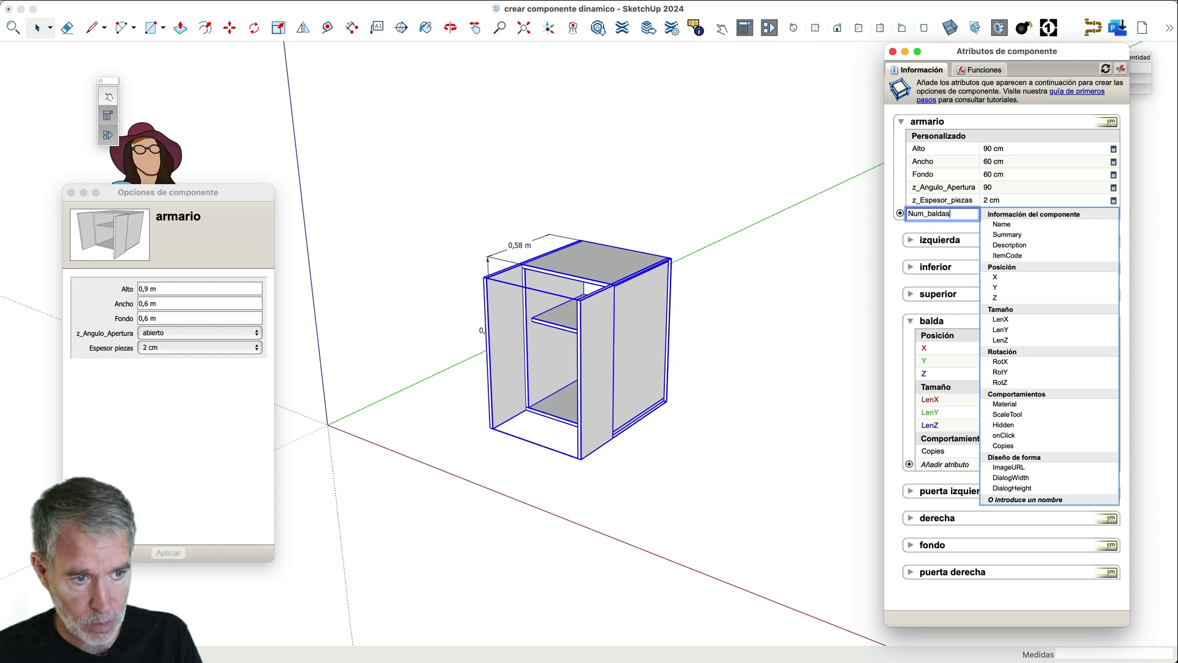
pyautogui.press('Return')
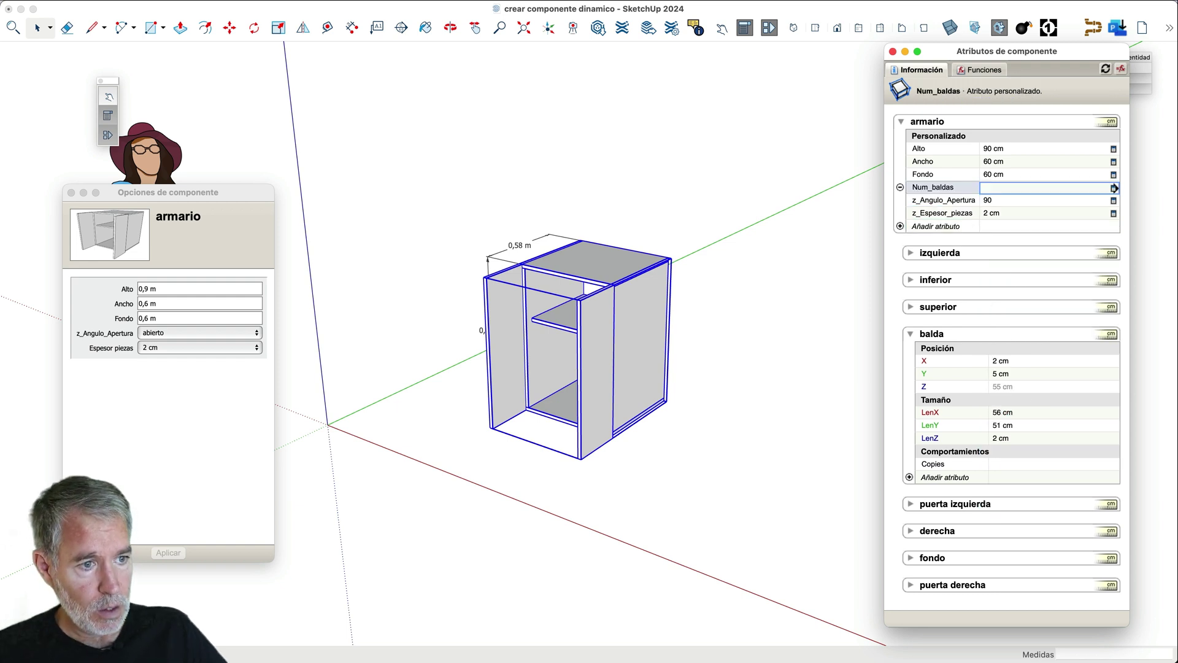
# - Set Num_baldas's units to Número decimal and its display rule to "Los usuarios pueden editar el texto"
pyautogui.click(1114, 187)
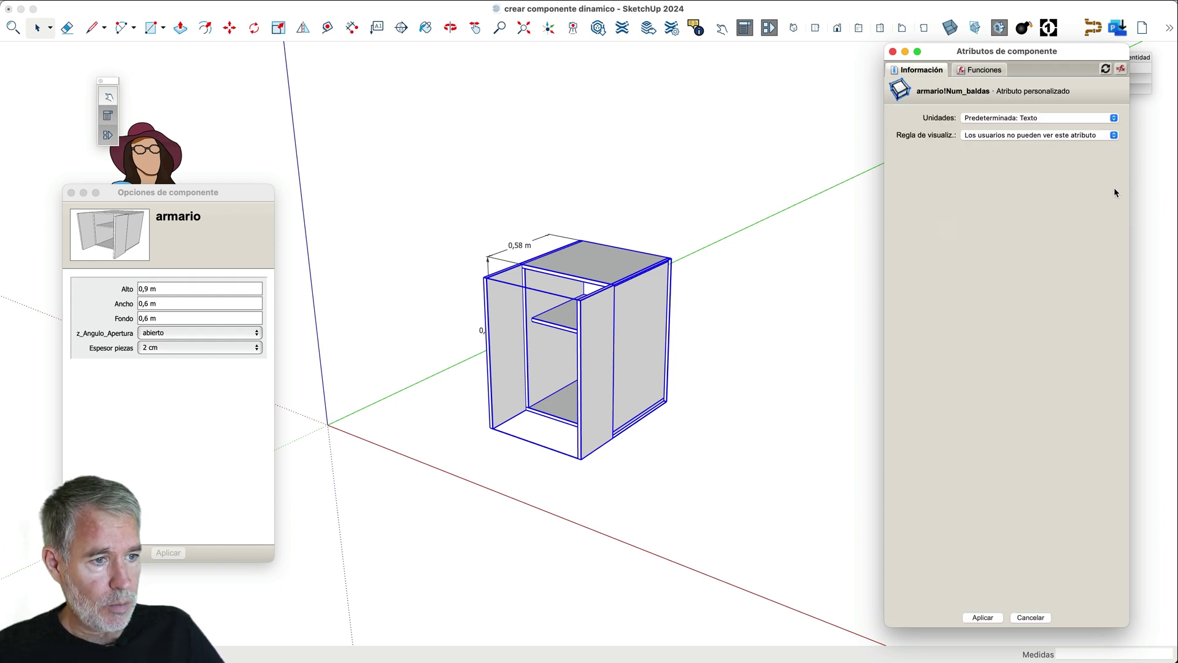
pyautogui.click(1077, 118)
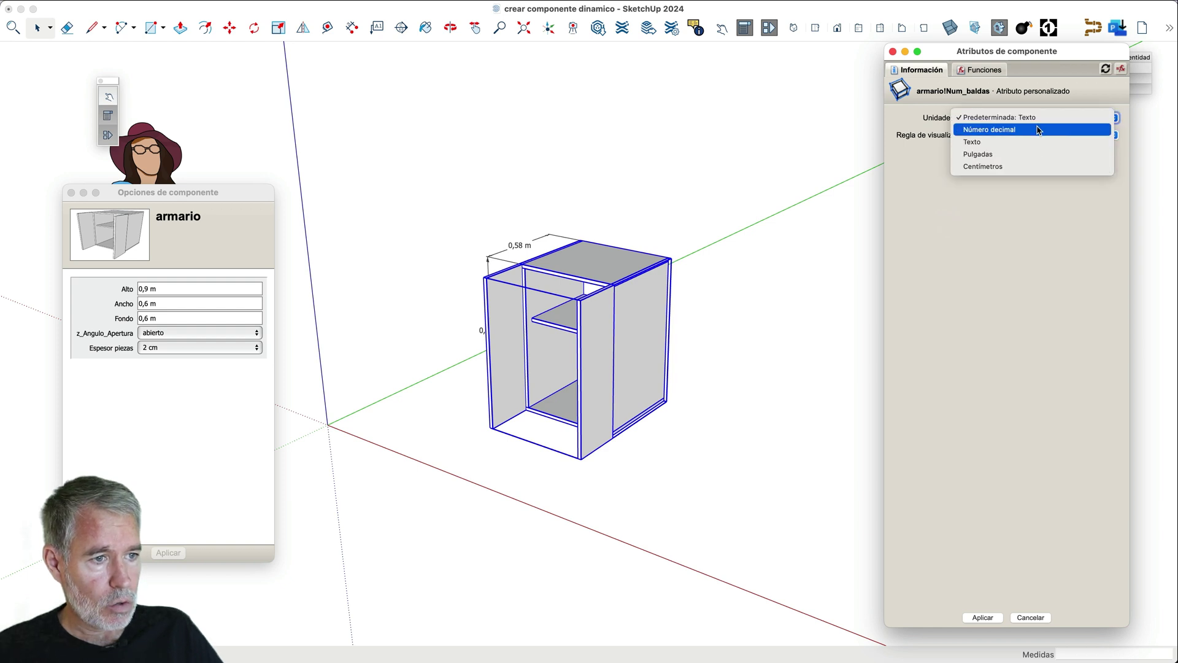
pyautogui.click(1039, 130)
pyautogui.click(1034, 136)
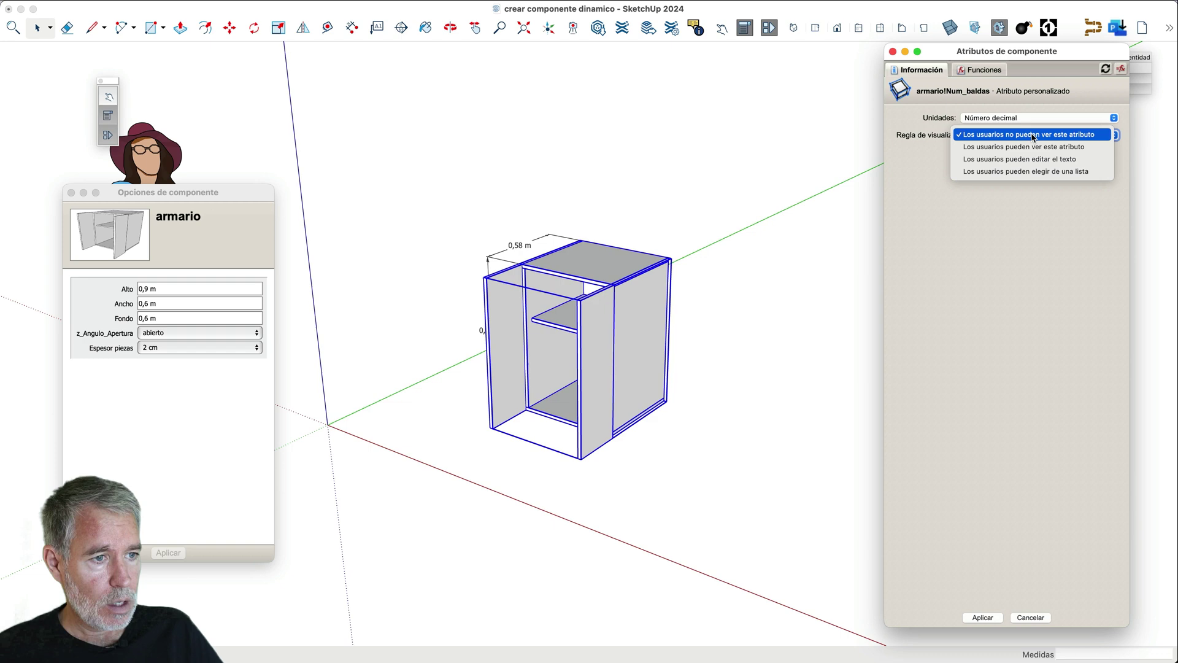
pyautogui.click(1009, 159)
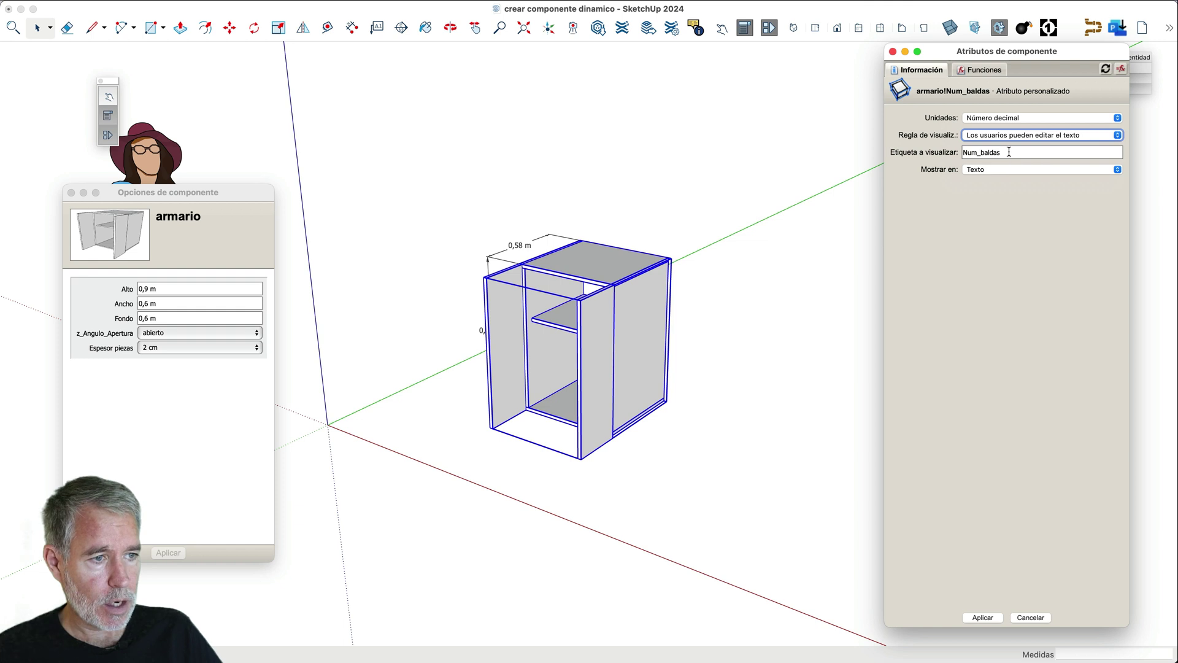
# - Give Num_baldas the display label "Nº Baldas", show it as Número entero, and apply the attribute's settings
pyautogui.click(1008, 151)
pyautogui.doubleClick(1009, 152)
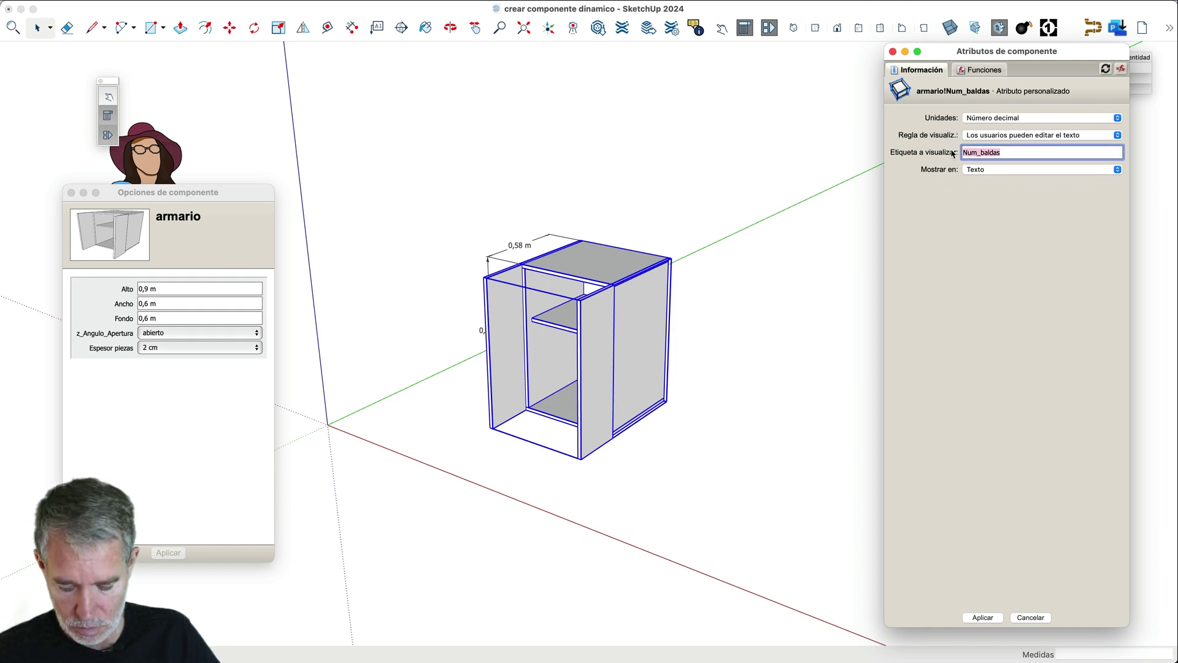
pyautogui.write('N')
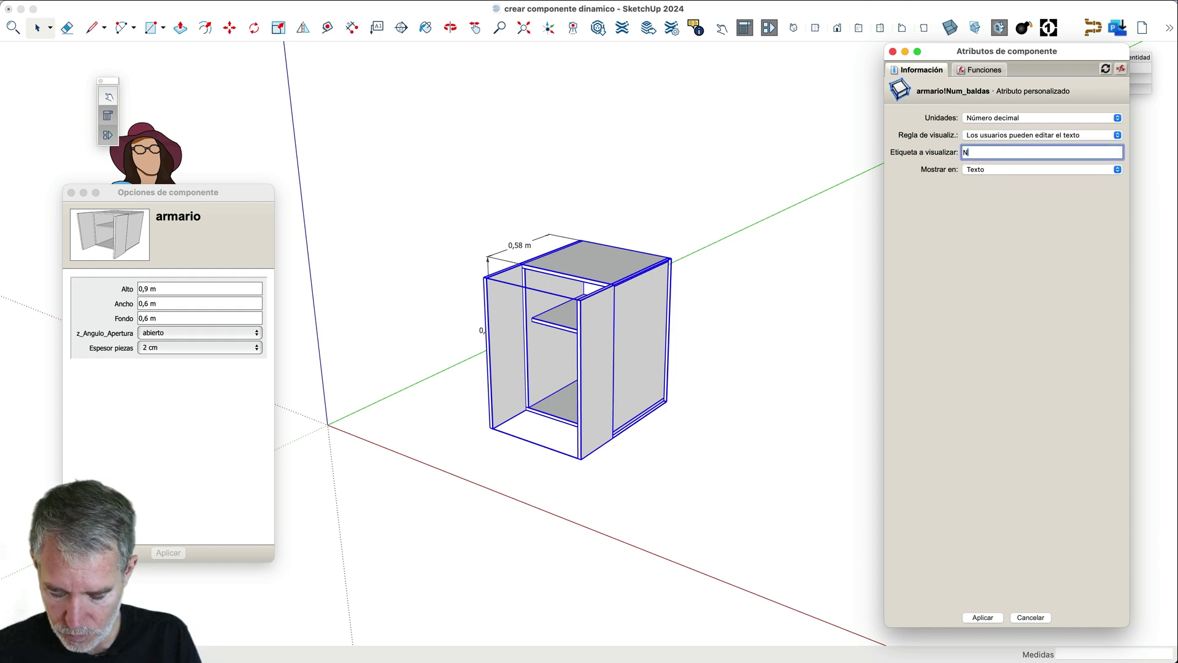
pyautogui.write('º Bla')
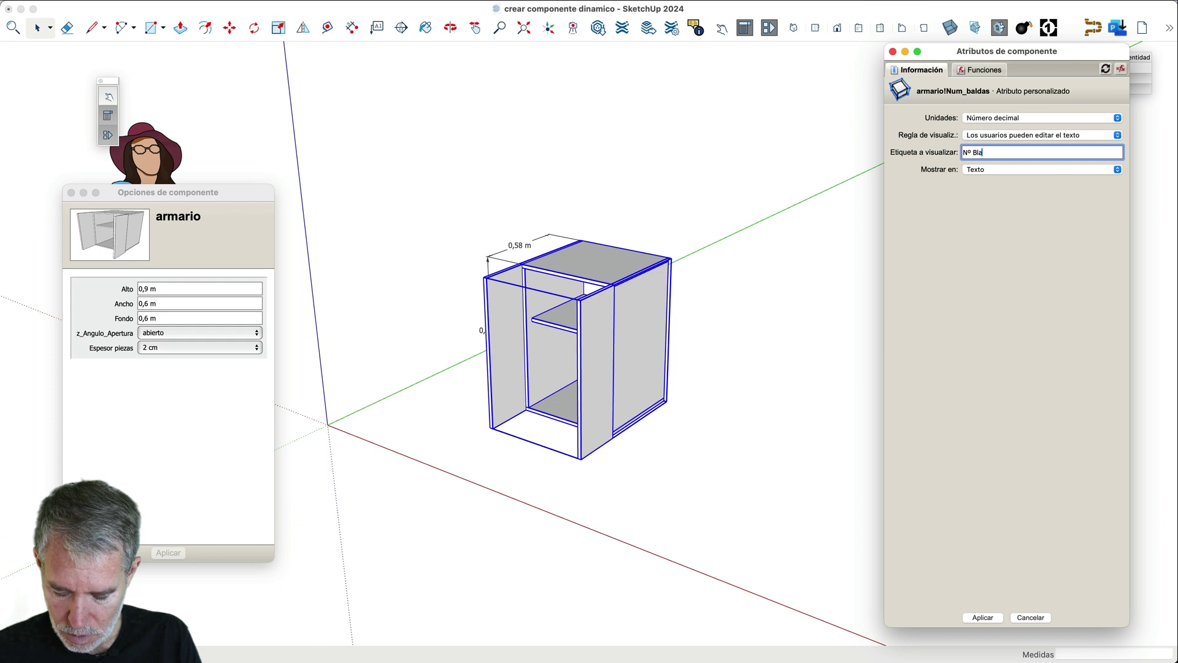
pyautogui.write('das')
pyautogui.press('BackSpace')
pyautogui.press('BackSpace')
pyautogui.press('BackSpace')
pyautogui.press('BackSpace')
pyautogui.press('BackSpace')
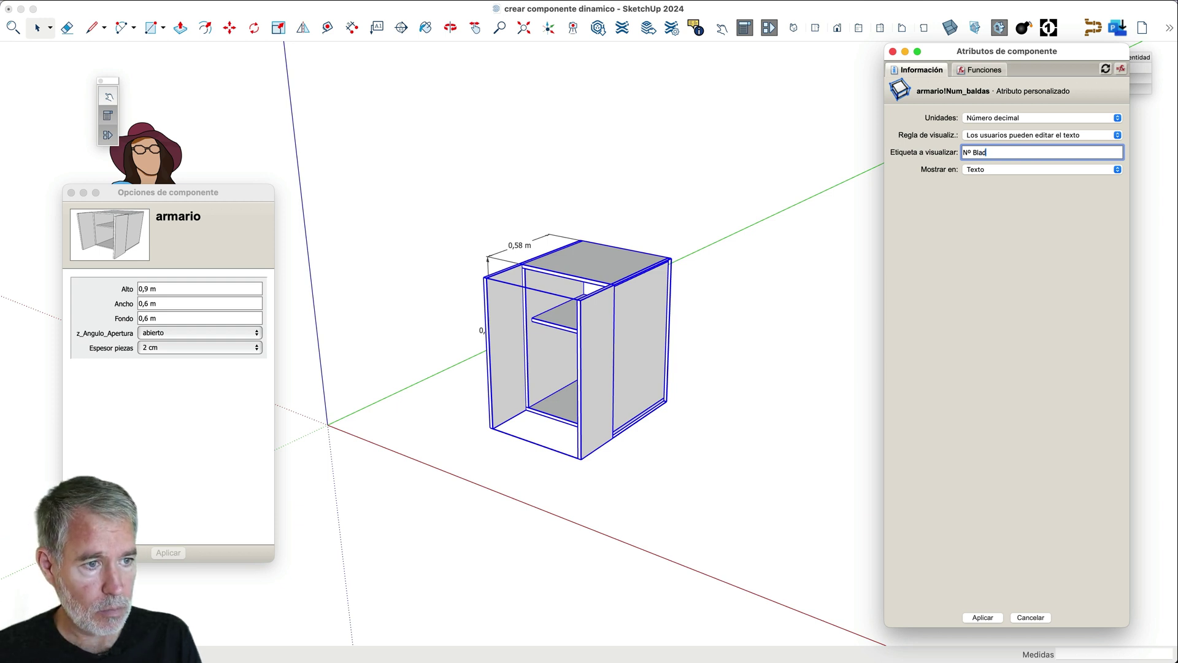
pyautogui.write('aldas')
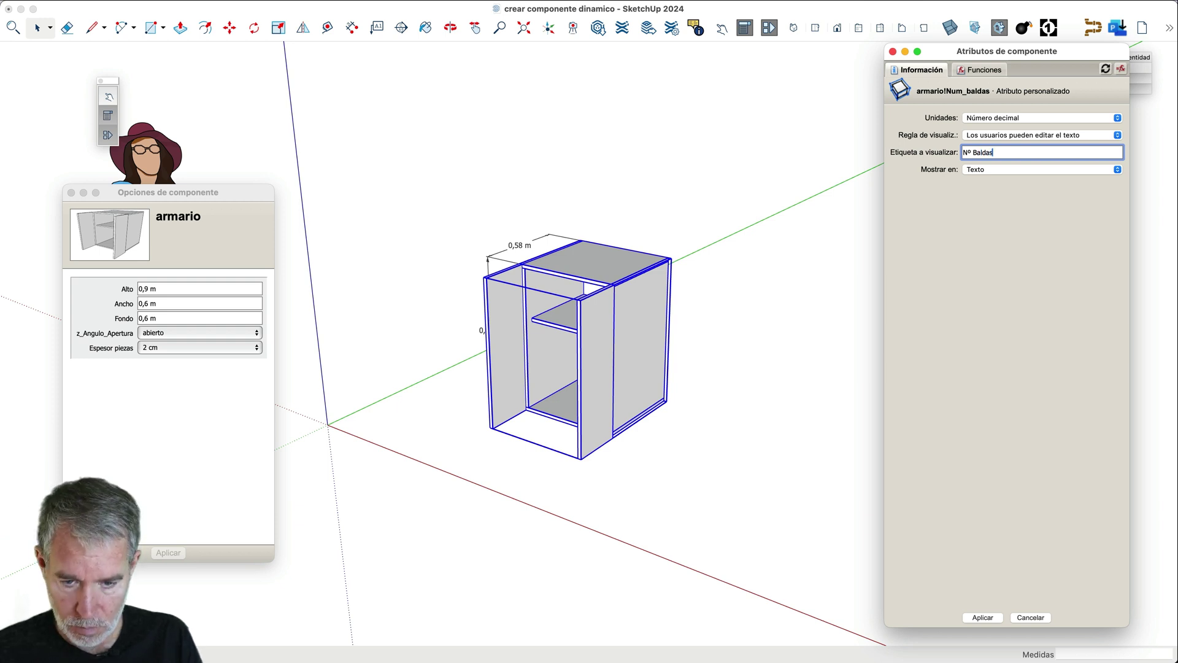
pyautogui.click(995, 172)
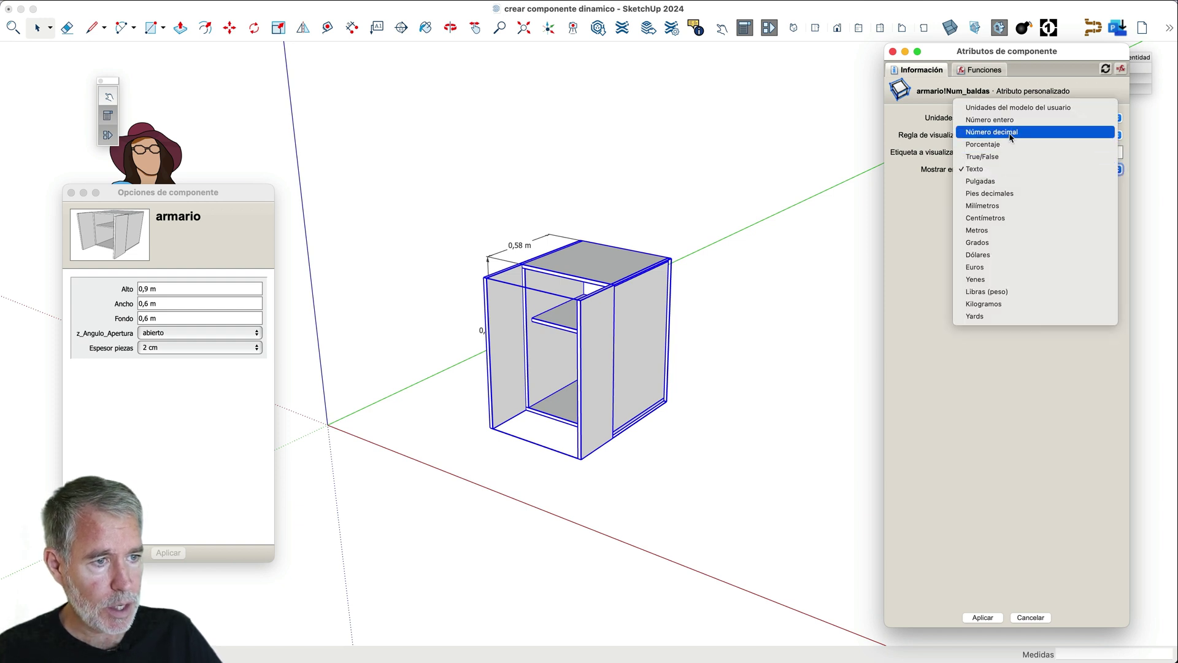
pyautogui.click(1017, 126)
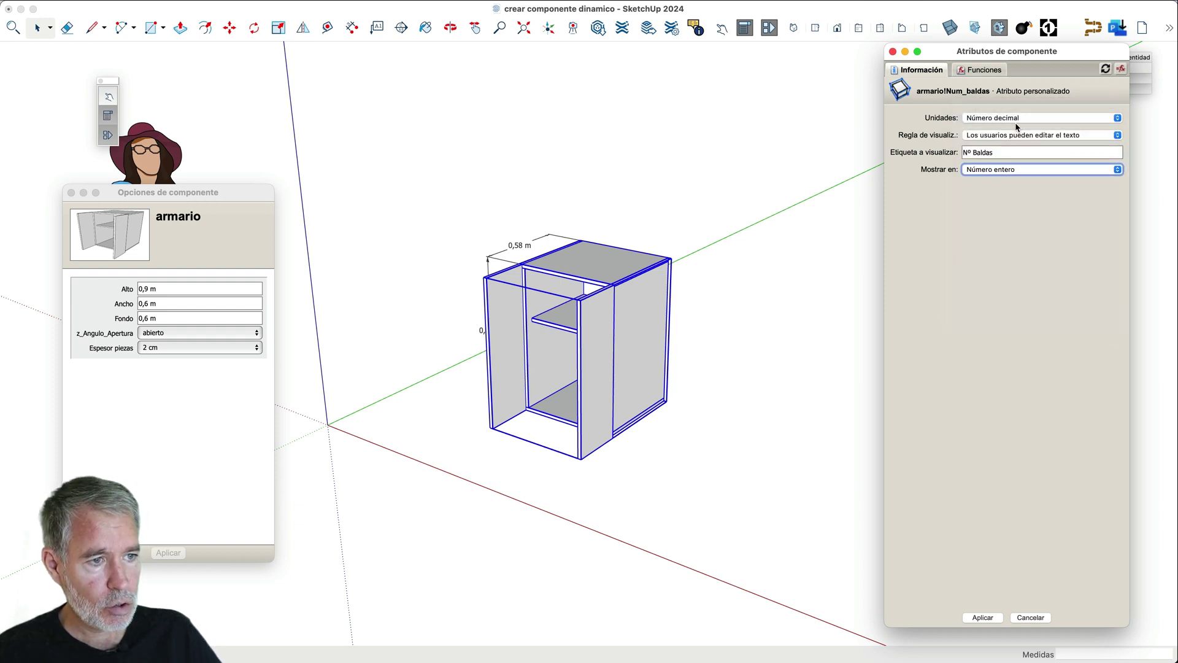
pyautogui.click(983, 618)
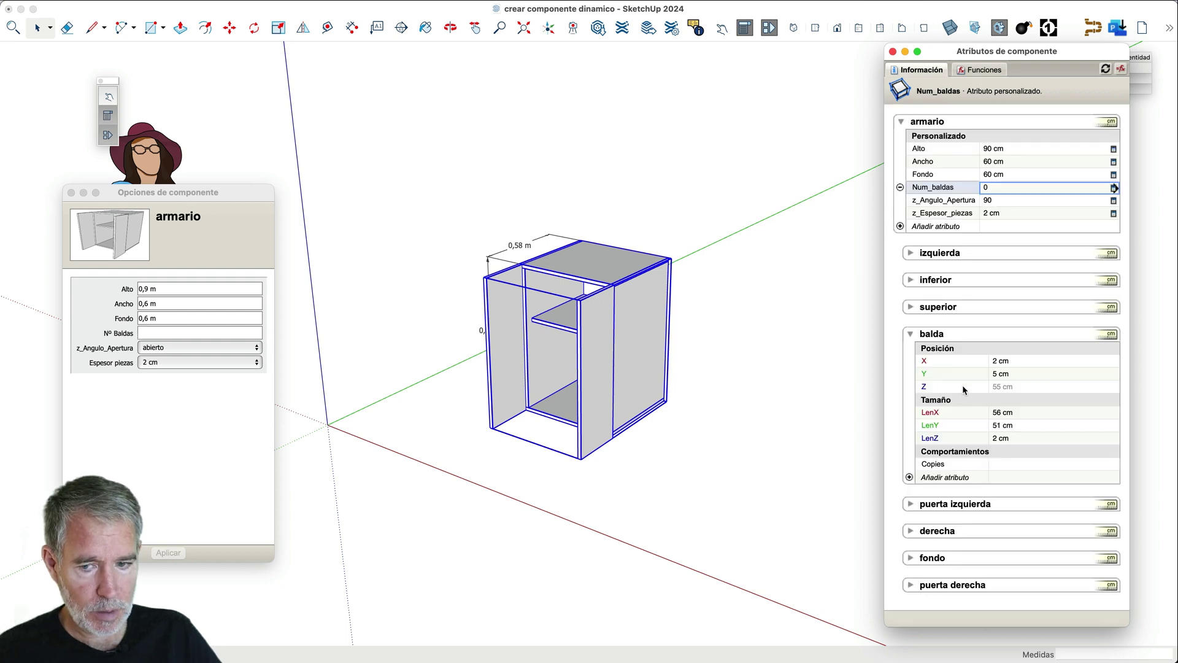
# - Set the cabinet's Nº Baldas option to 3 and apply it
pyautogui.click(173, 334)
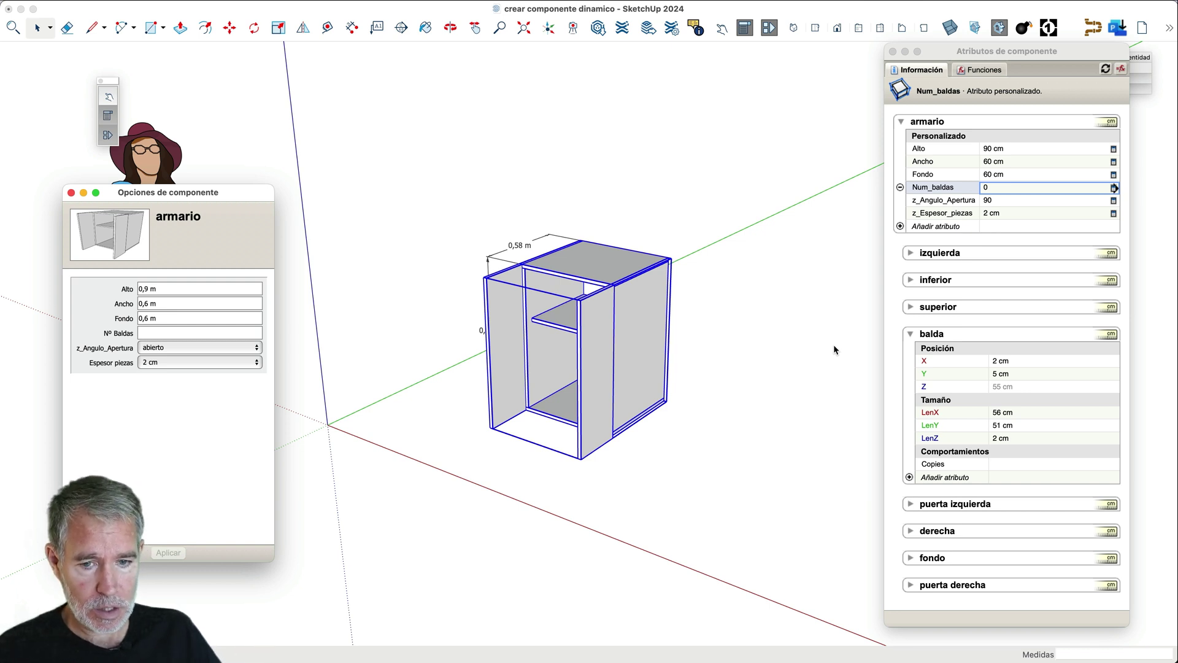
pyautogui.click(177, 333)
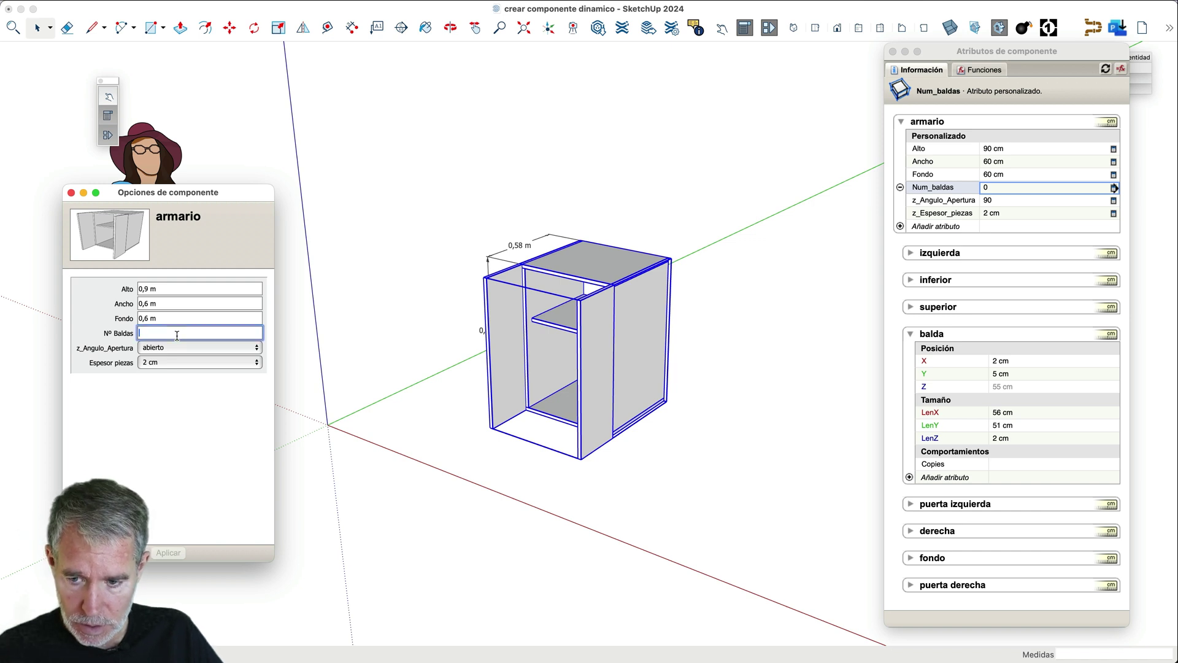
pyautogui.write('3')
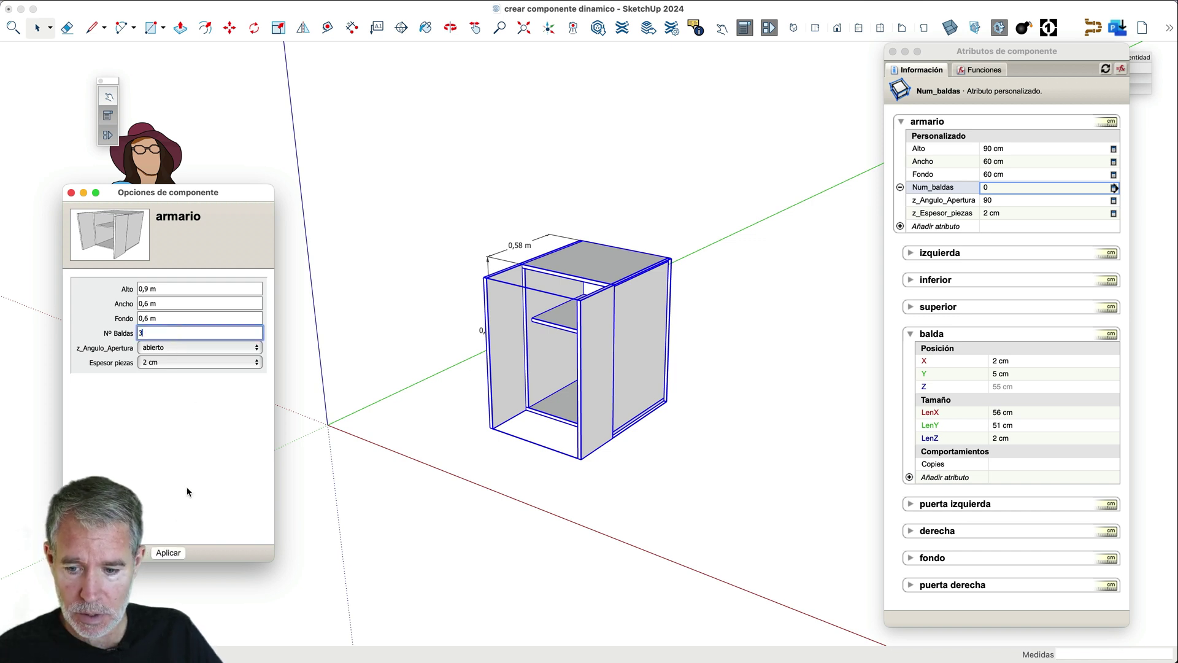
pyautogui.click(169, 553)
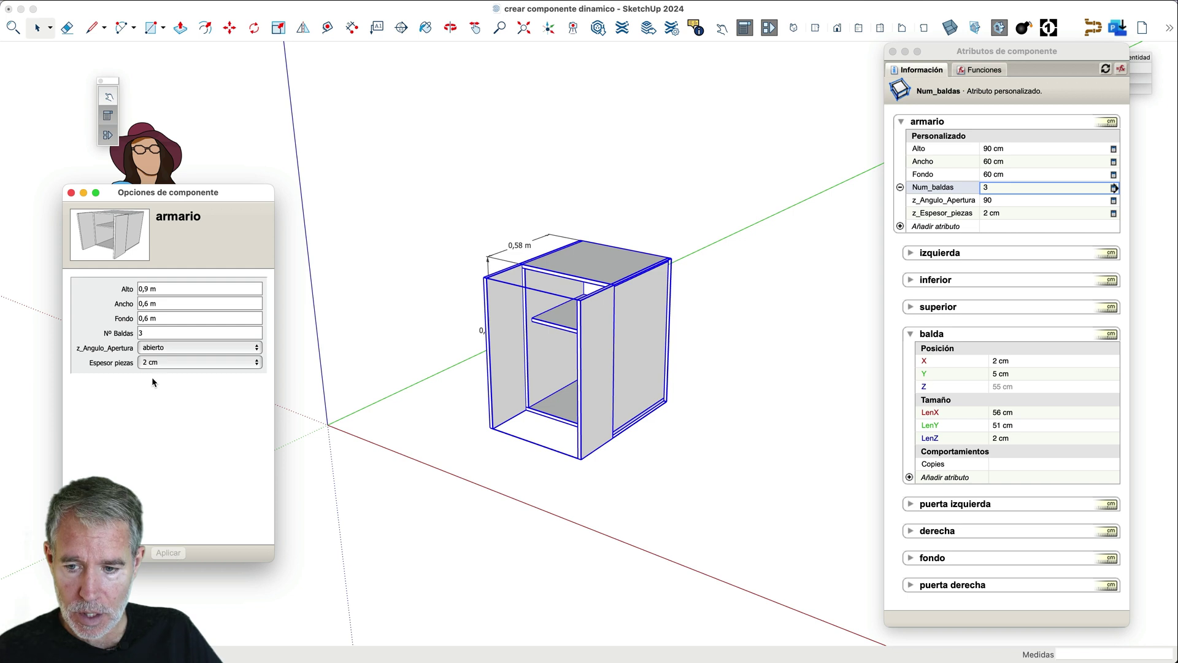
# - Set balda's Copies to the formula =armario!Num_baldas-1
pyautogui.click(1012, 465)
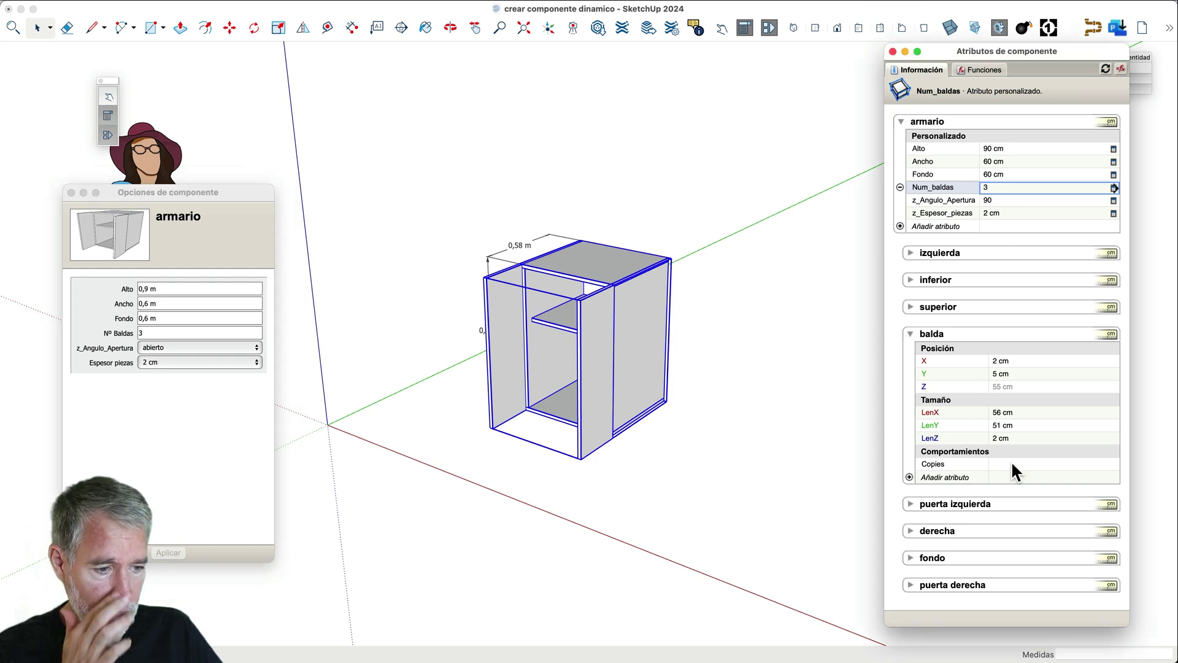
pyautogui.click(1012, 464)
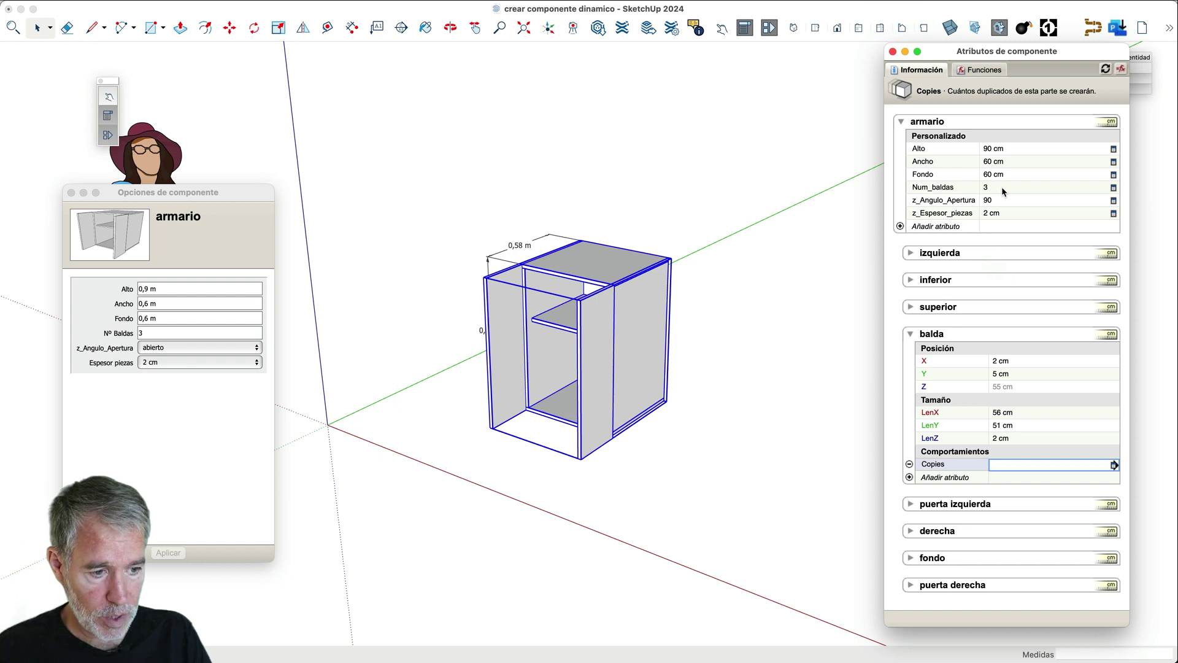
pyautogui.write('=')
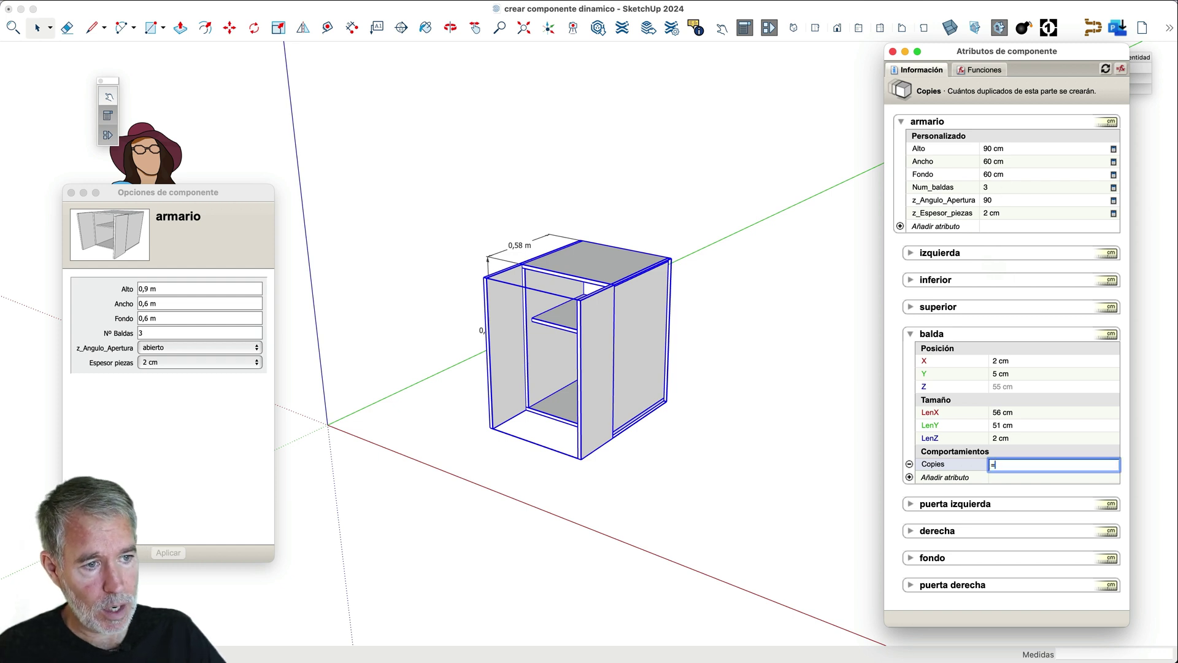
pyautogui.click(998, 186)
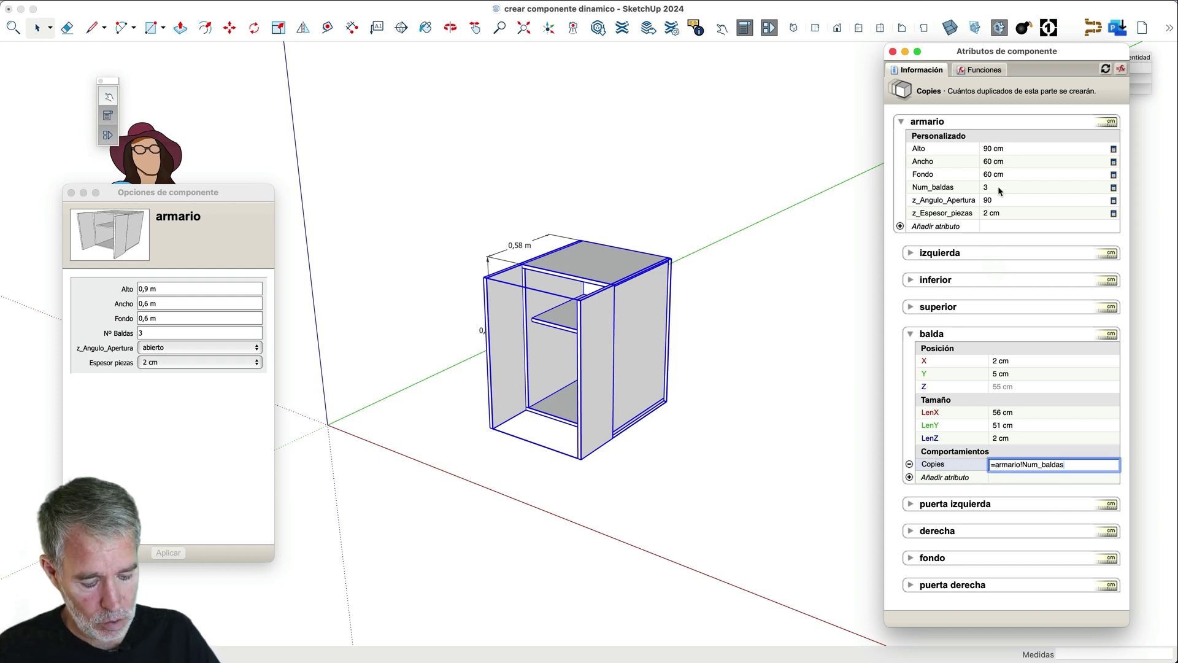
pyautogui.write('-1')
pyautogui.press('Return')
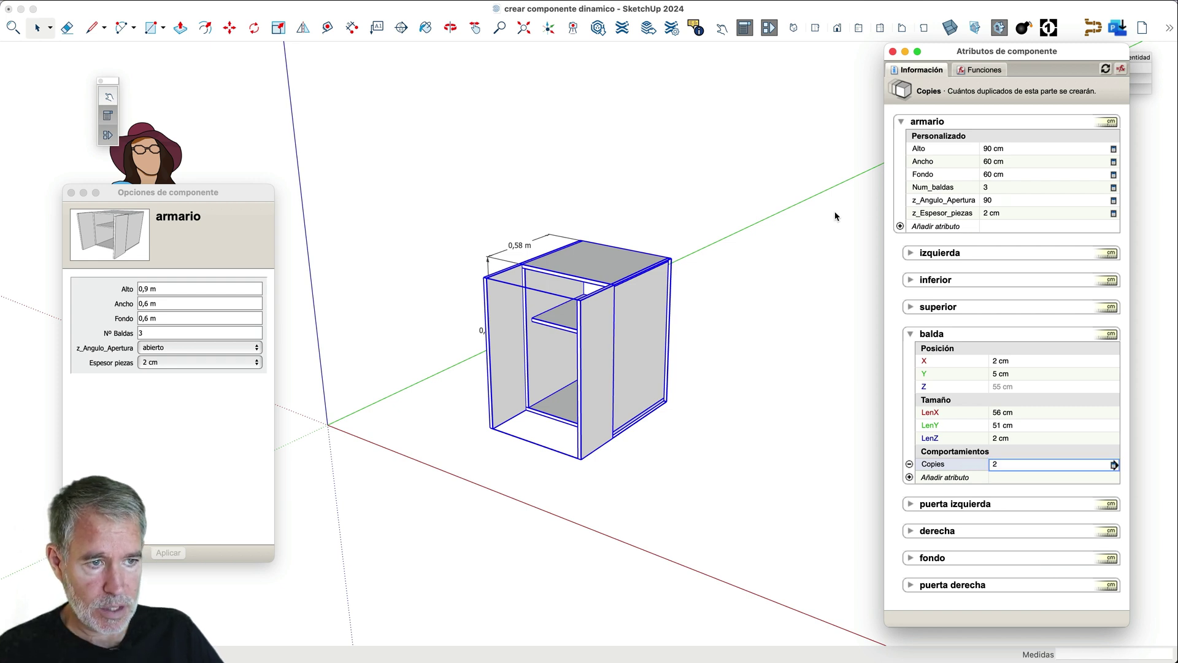
# - Check the model outline for the shelf copies inside armario, moving the attributes window out of the way and back
pyautogui.moveTo(1000, 55); pyautogui.dragTo(807, 75)
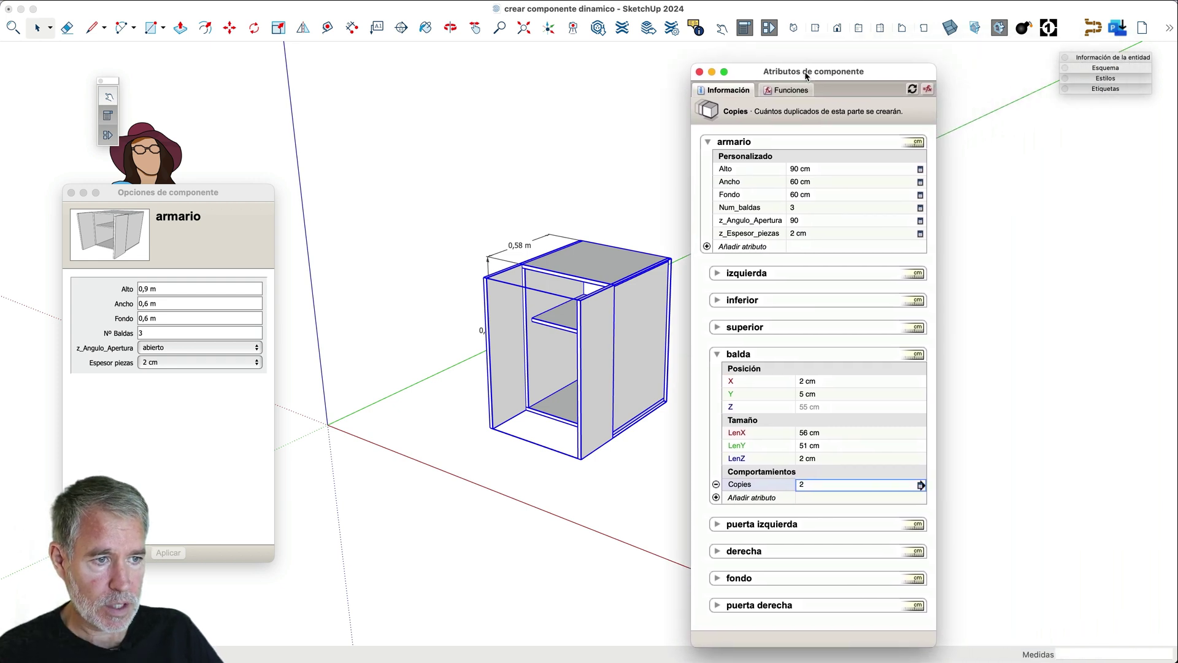
pyautogui.click(1106, 68)
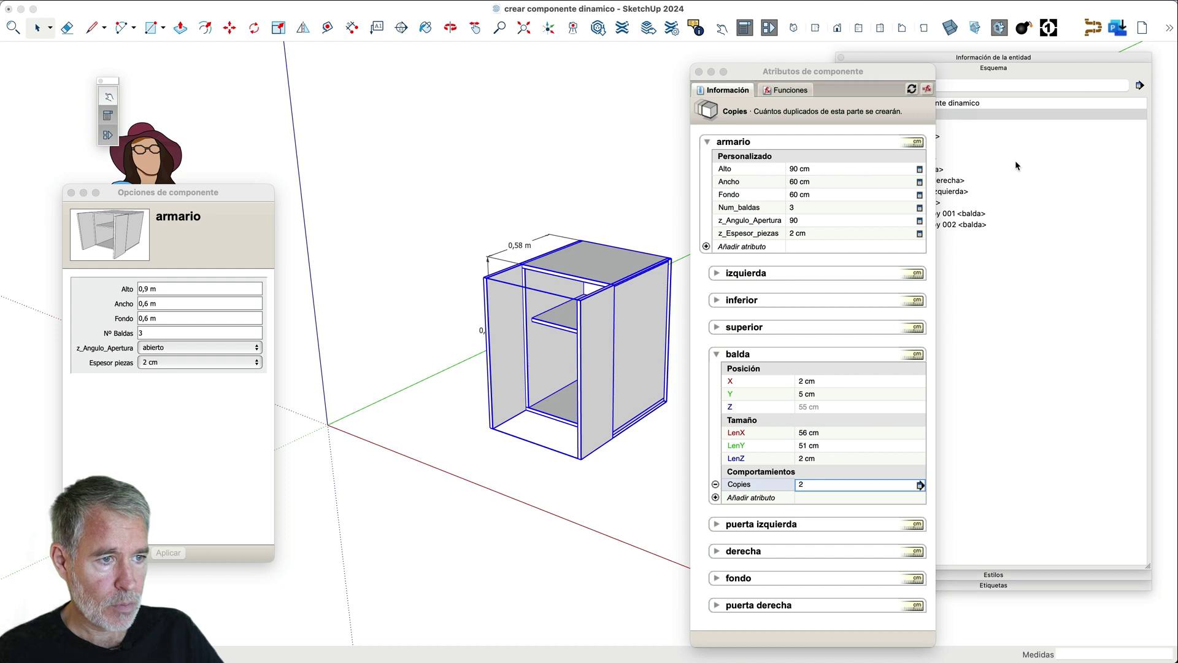
pyautogui.moveTo(873, 75); pyautogui.dragTo(391, 60)
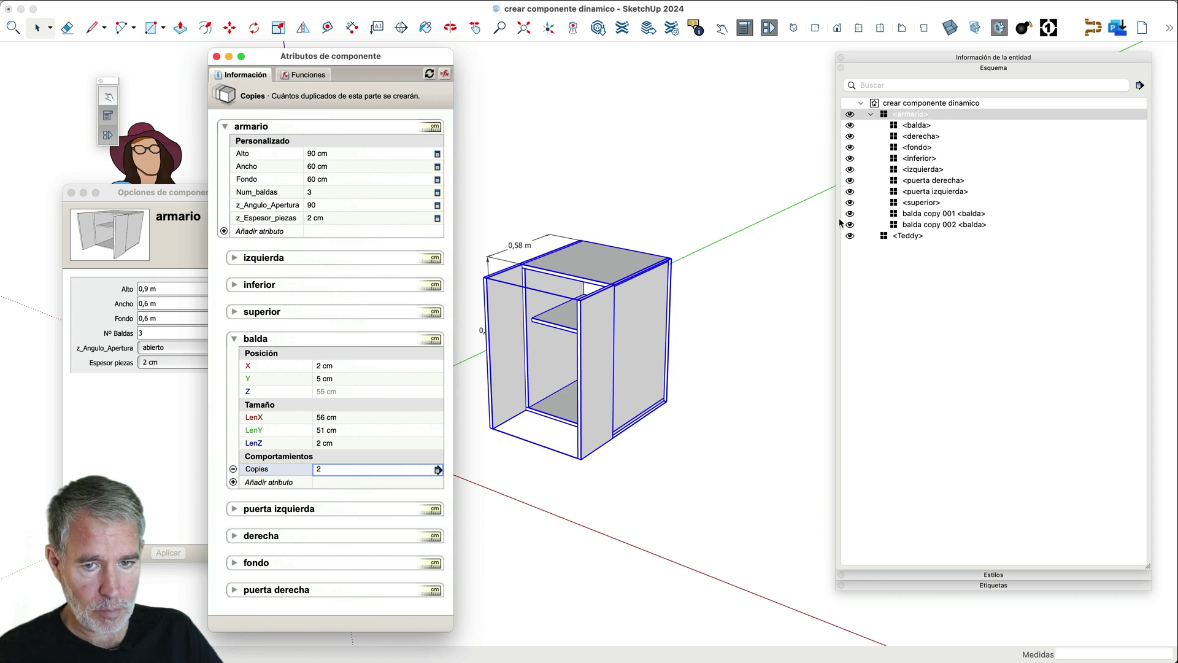
pyautogui.moveTo(413, 67); pyautogui.dragTo(1061, 59)
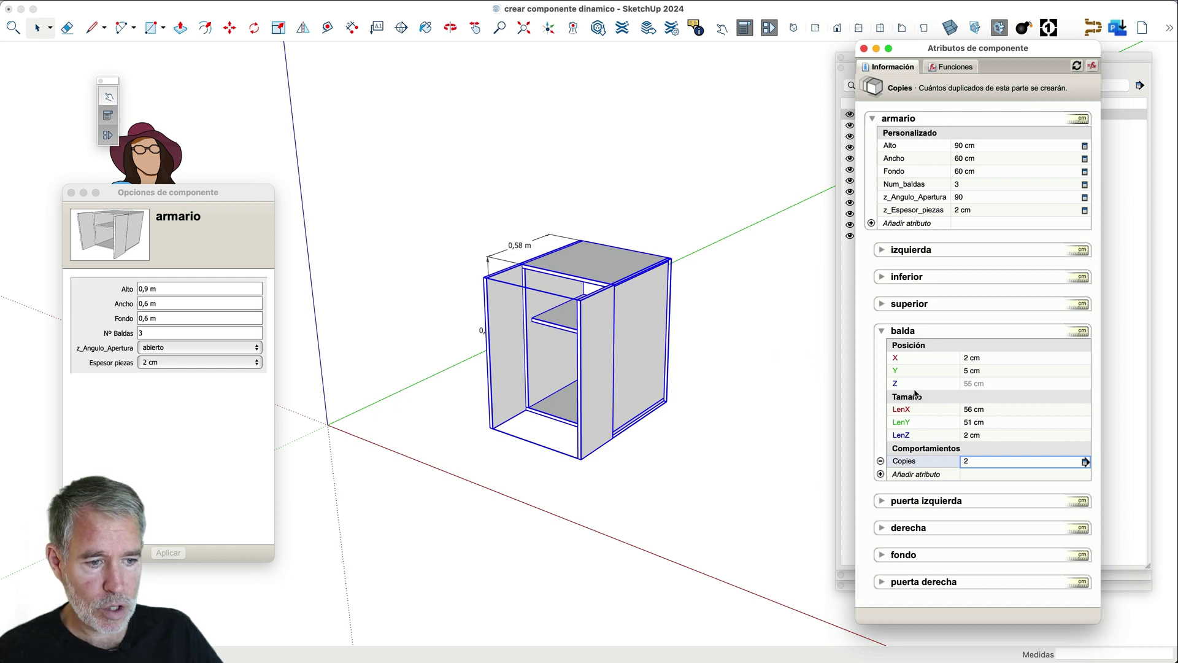
# - Set balda's Z position to the formula =armario!Alto/(armario!Num_baldas+1)
pyautogui.click(994, 383)
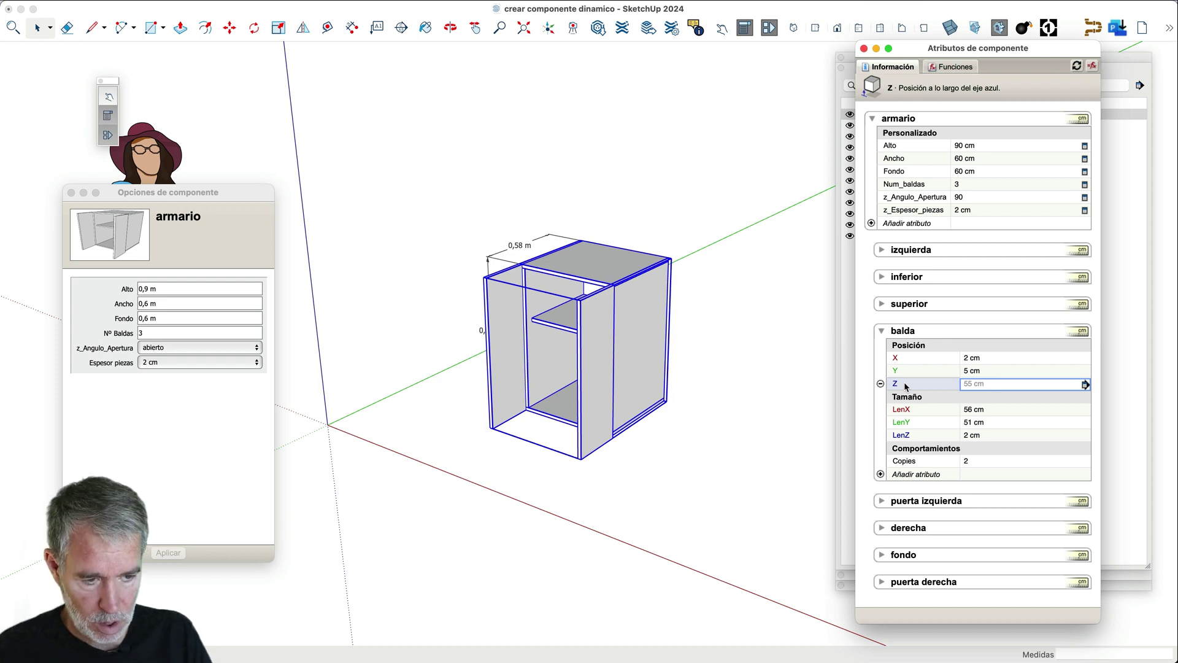
pyautogui.write('=')
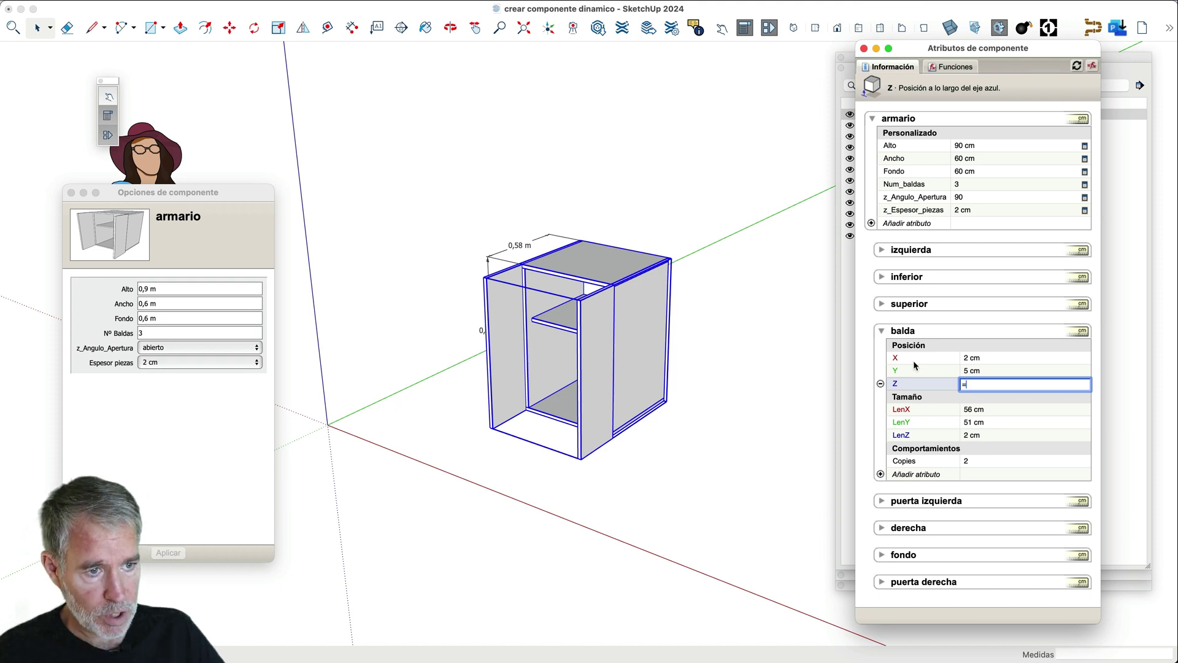
pyautogui.click(979, 148)
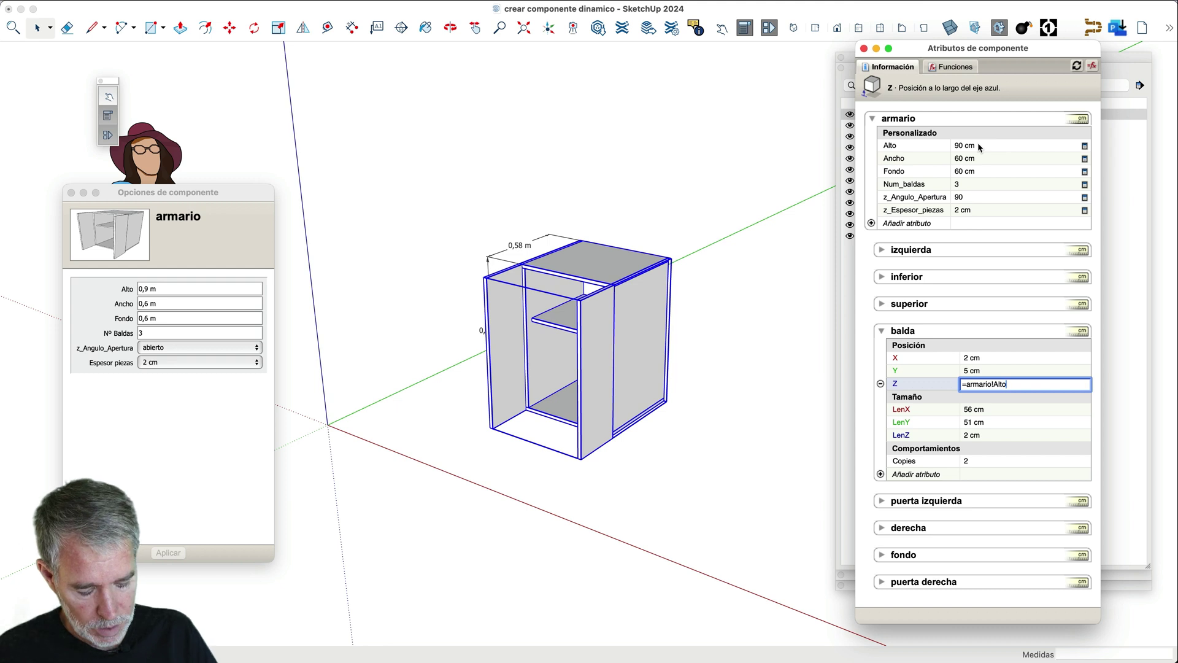
pyautogui.write('/')
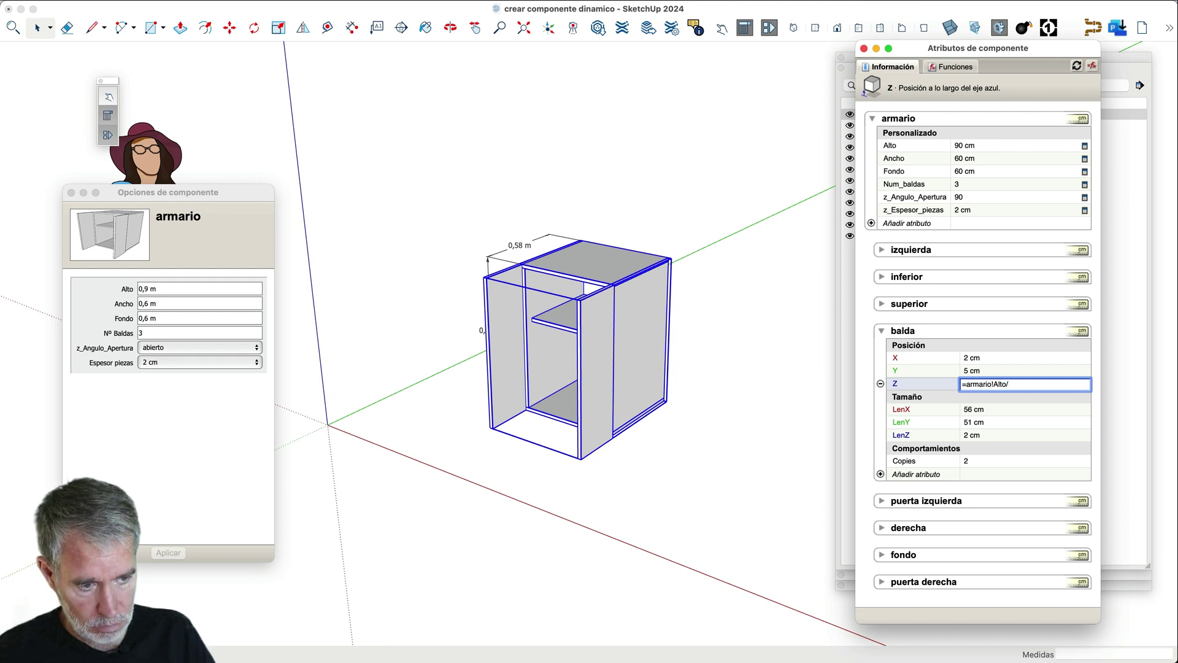
pyautogui.click(971, 184)
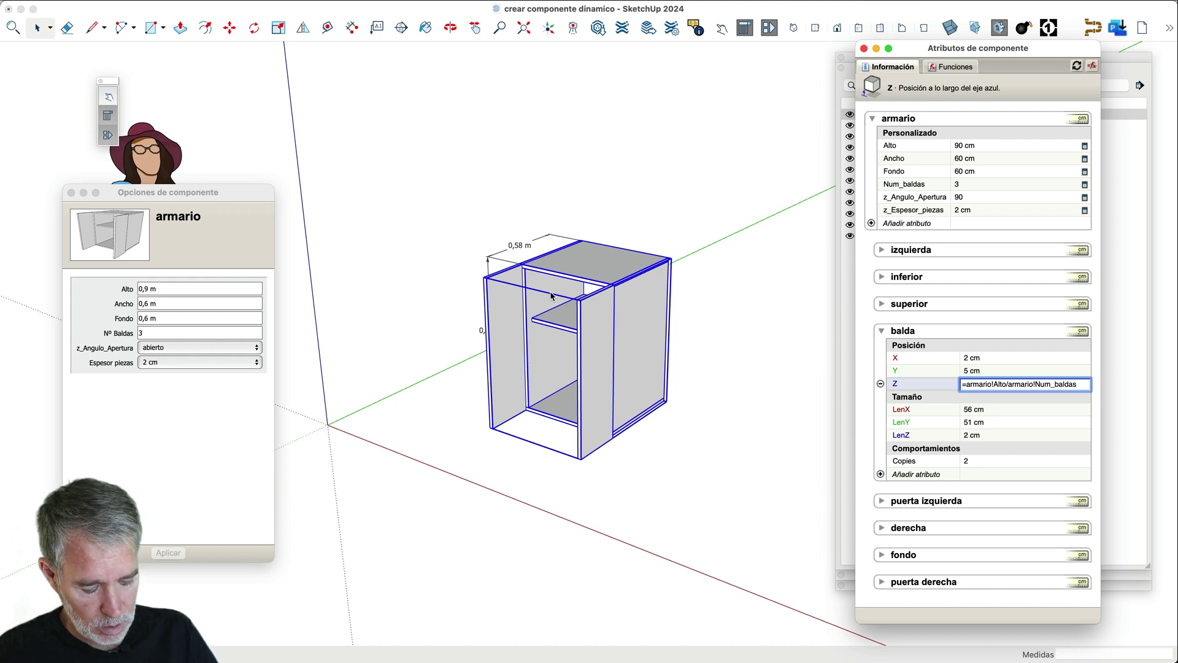
pyautogui.write('+1')
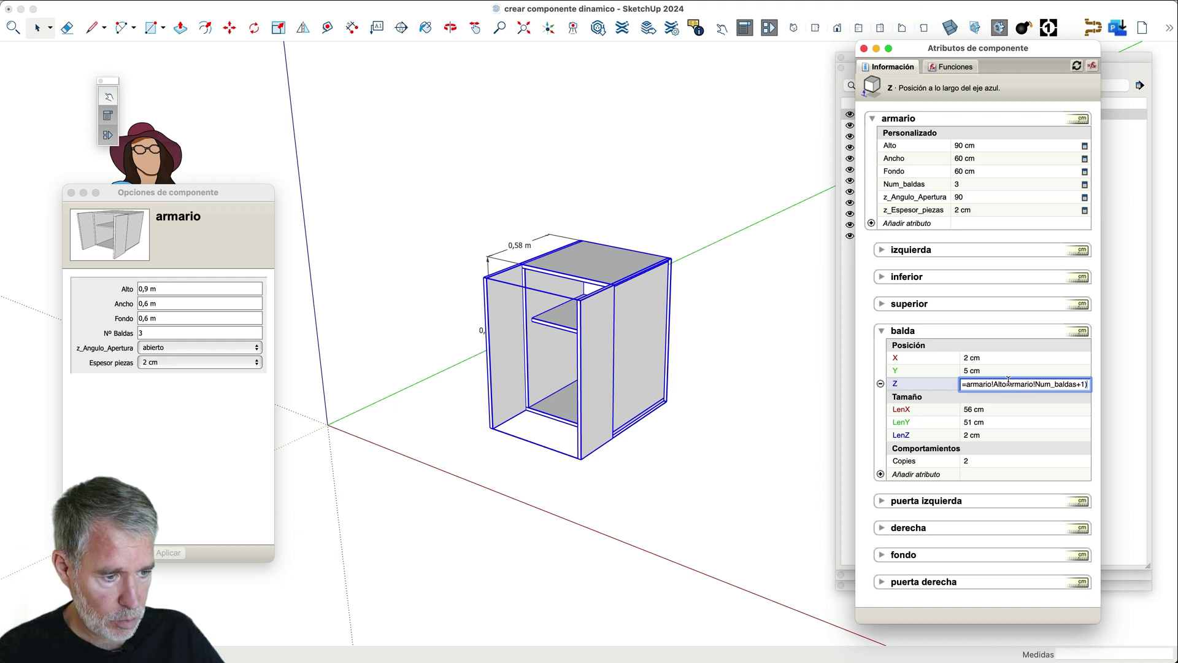
pyautogui.write('(')
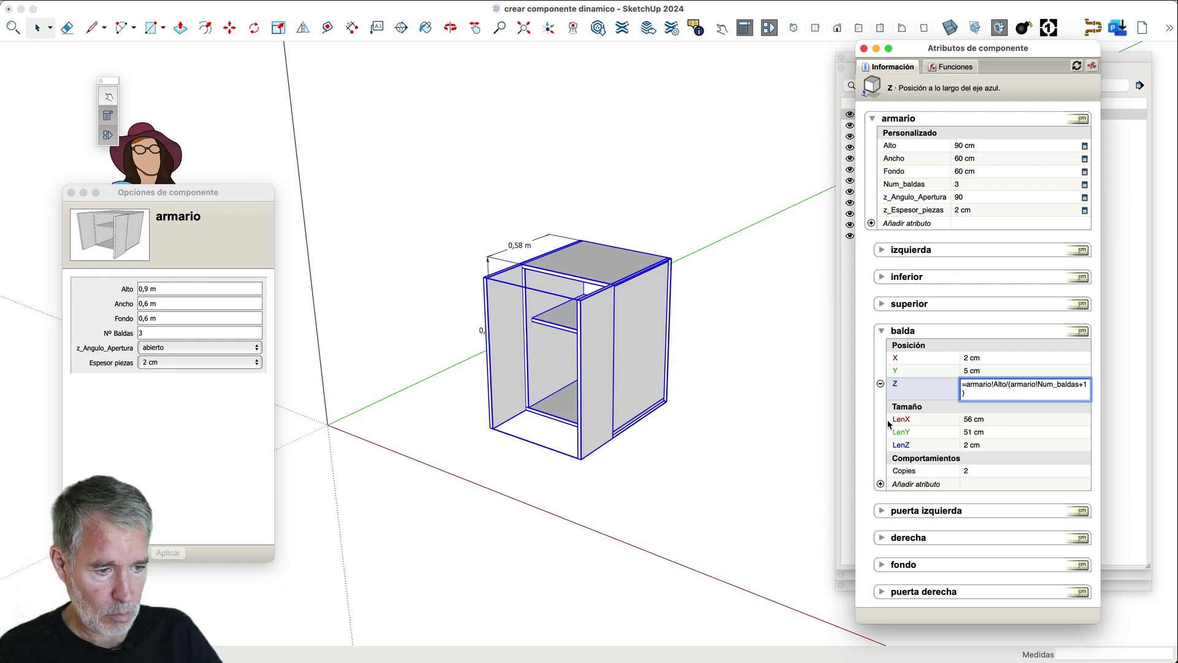
pyautogui.press('Return')
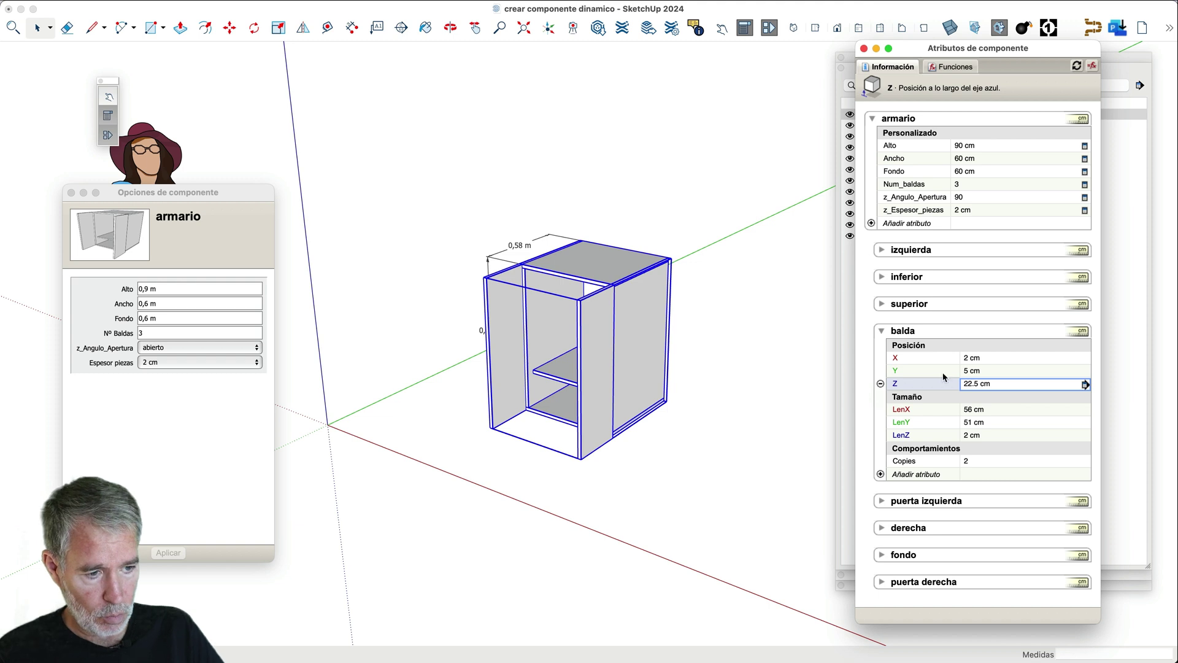
# - Extend balda's Z formula to =(armario!Alto/(armario!Num_baldas+1))*COPY so each copy gets its own height
pyautogui.click(1018, 384)
pyautogui.write('=armario!Alto/(armario!Num_baldas+1)')
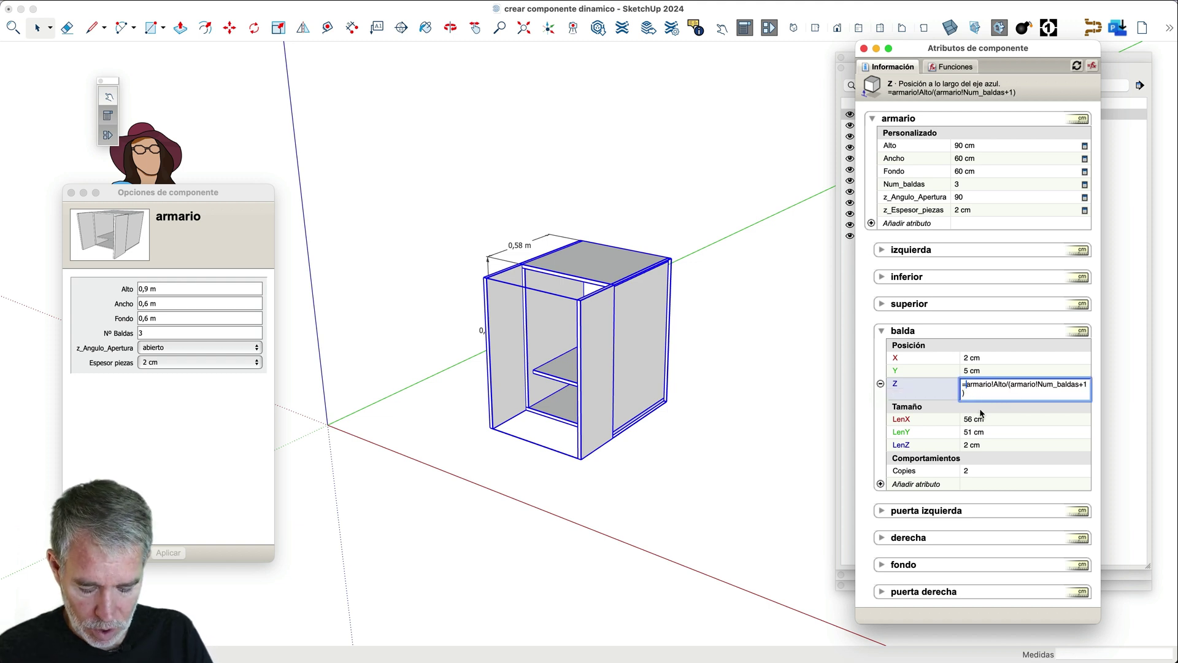
pyautogui.write('(')
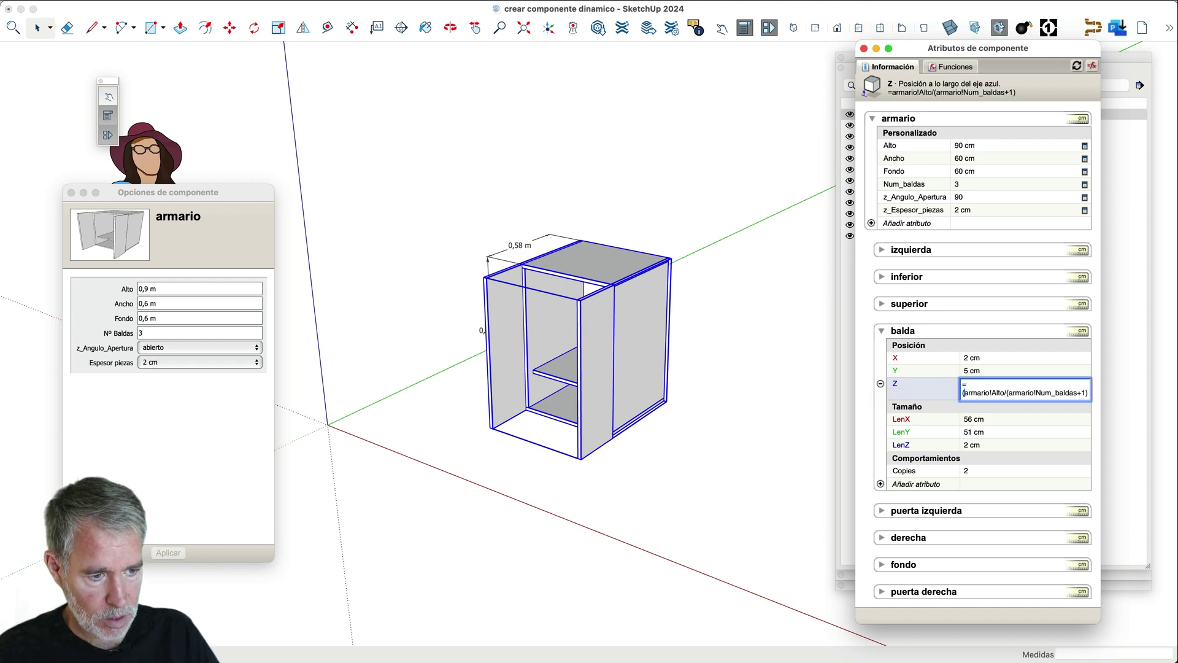
pyautogui.click(1090, 393)
pyautogui.write('))')
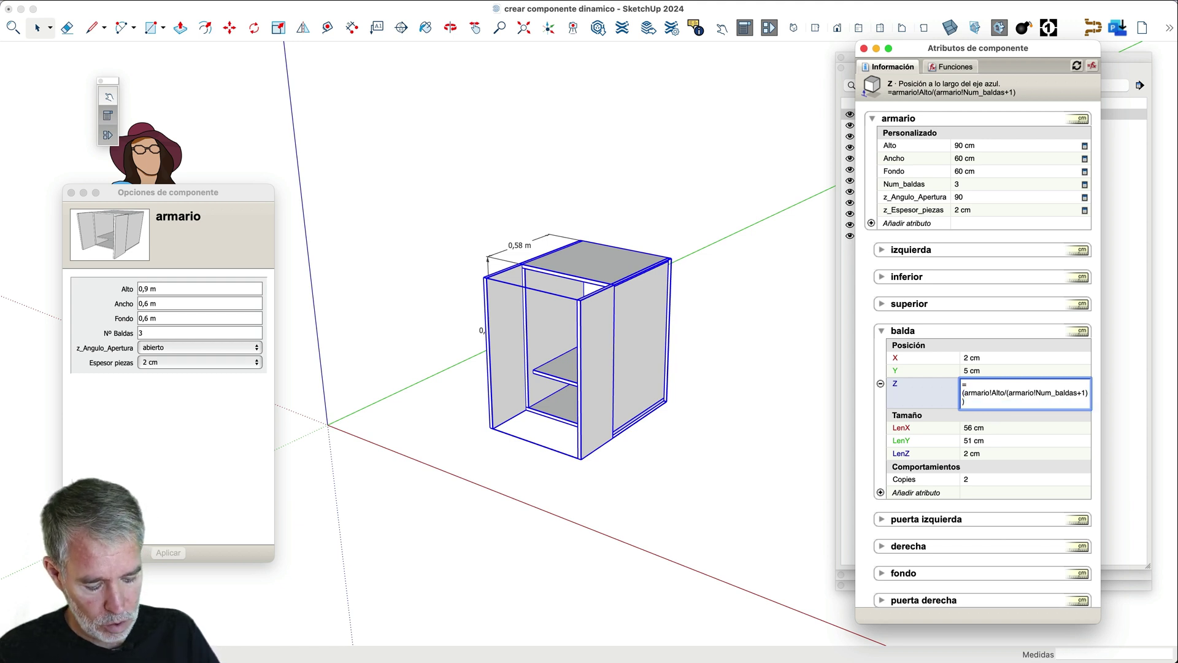
pyautogui.write('*')
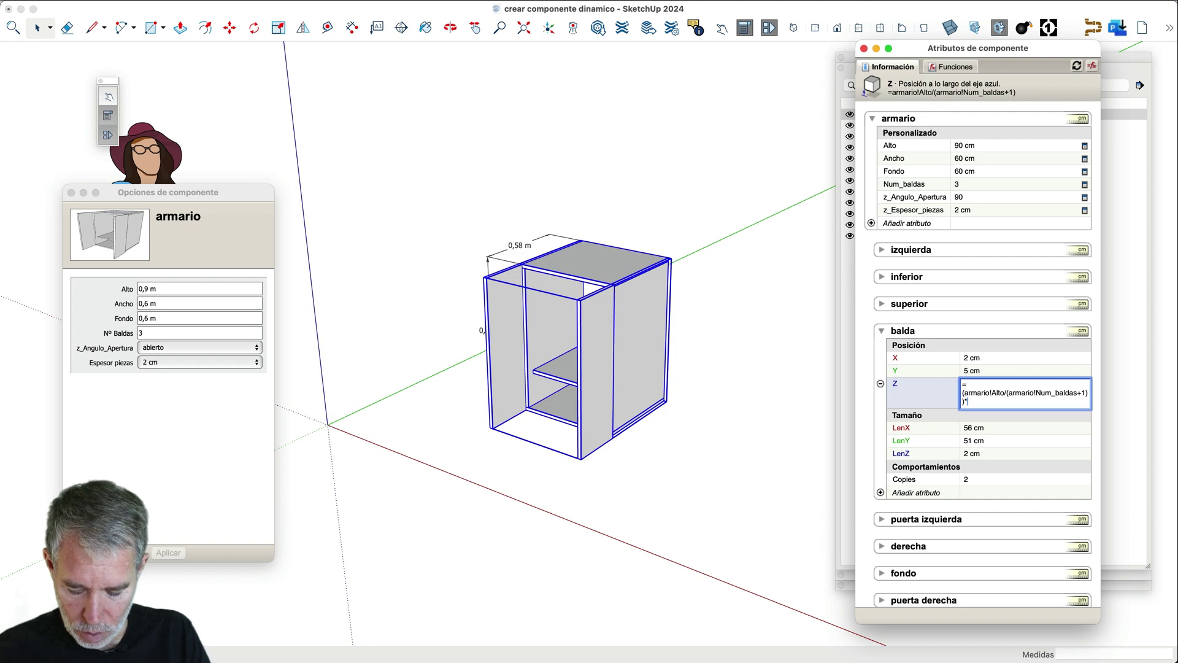
pyautogui.write('COP')
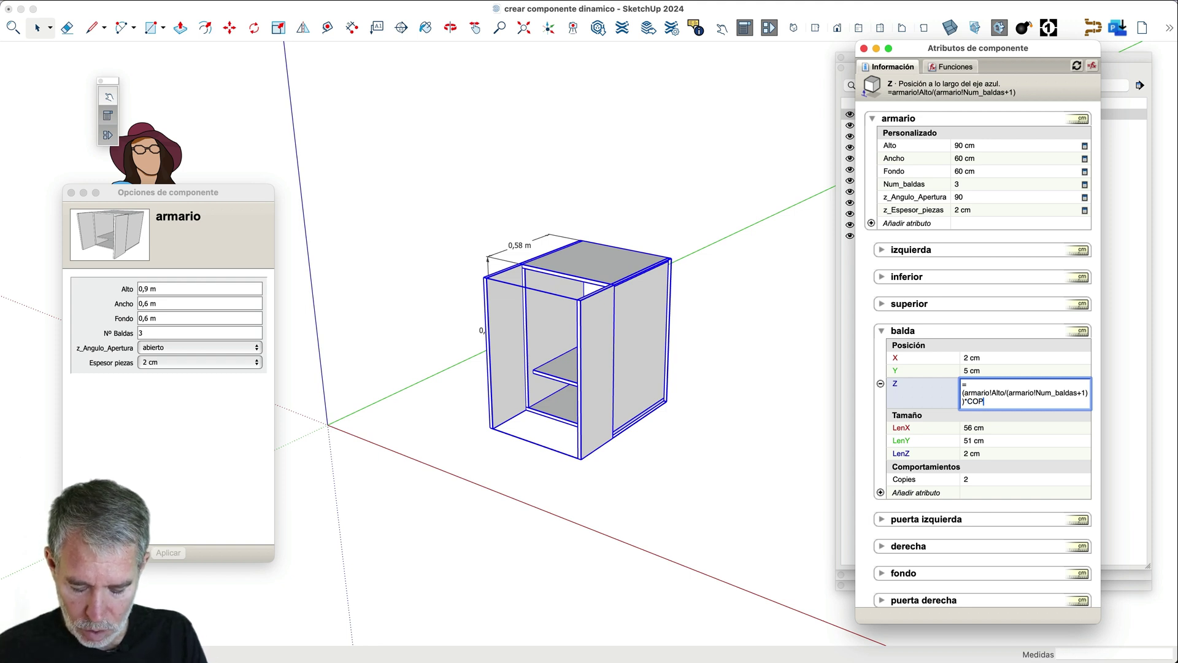
pyautogui.write('Y')
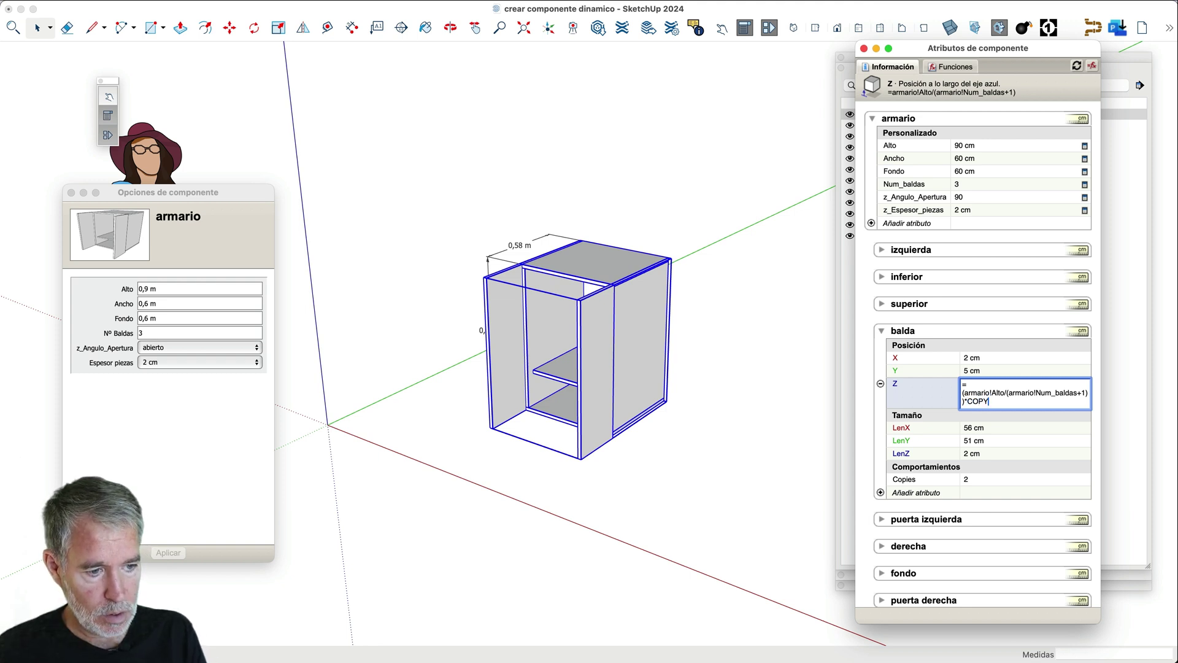
pyautogui.press('Return')
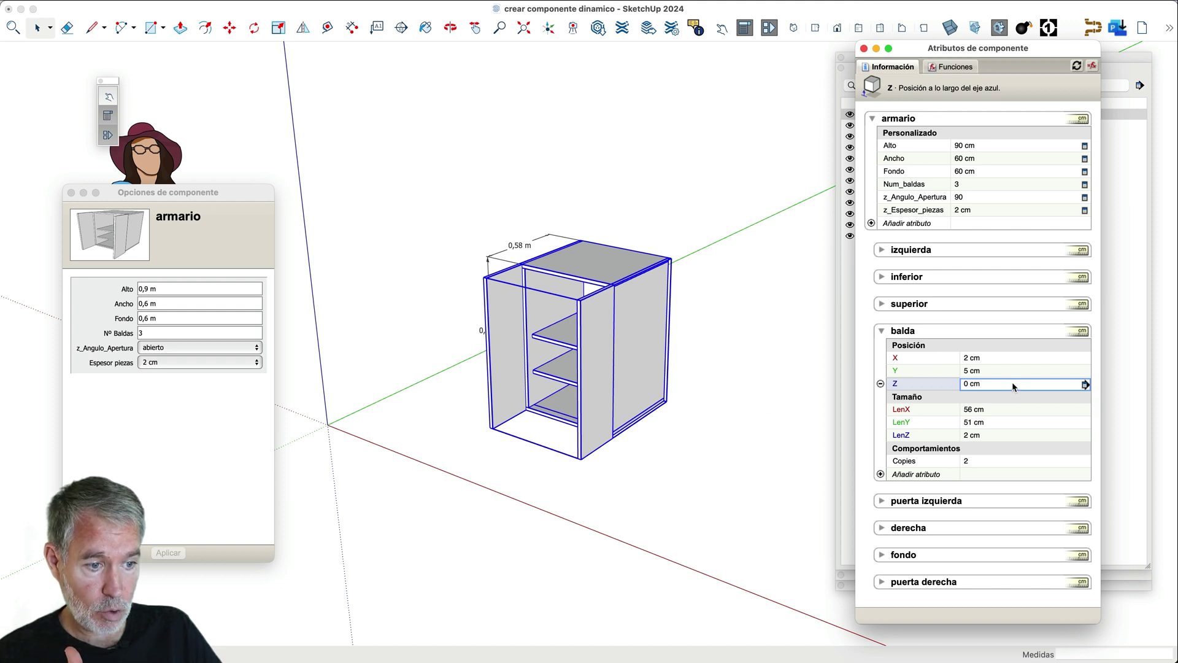
# - Correct balda's Z formula to =(armario!Alto/(armario!Num_baldas+1))*(COPY+1)
pyautogui.write('=(armario!Alto/(armario!Num_baldas+1))*COPY')
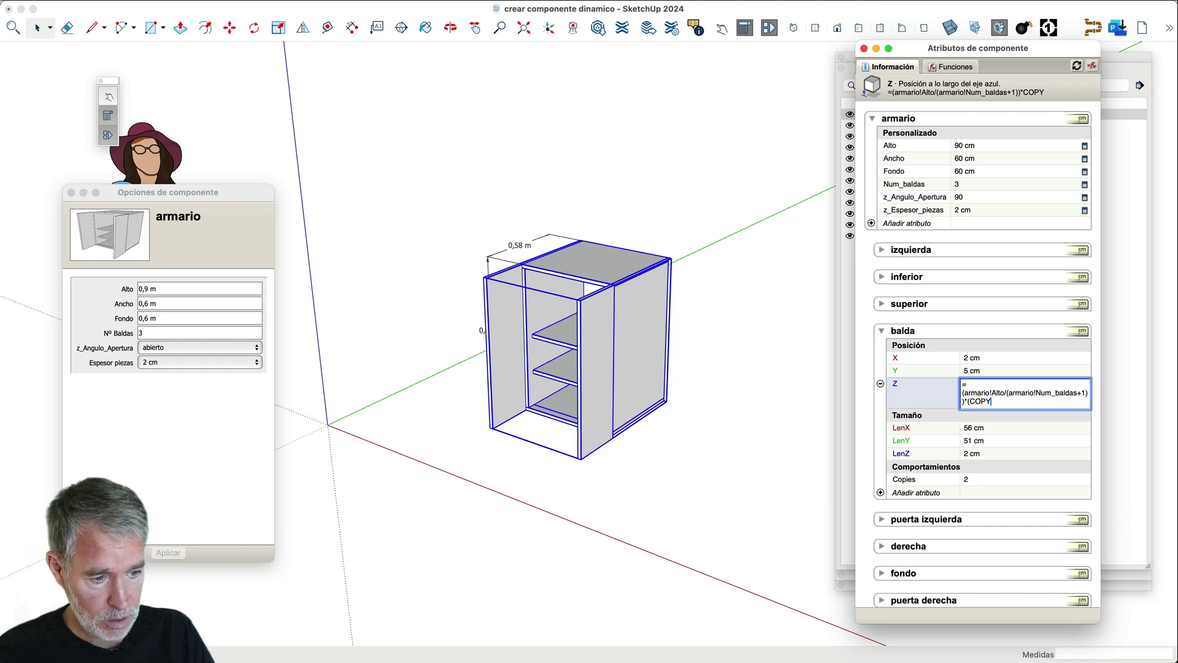
pyautogui.write('+1)')
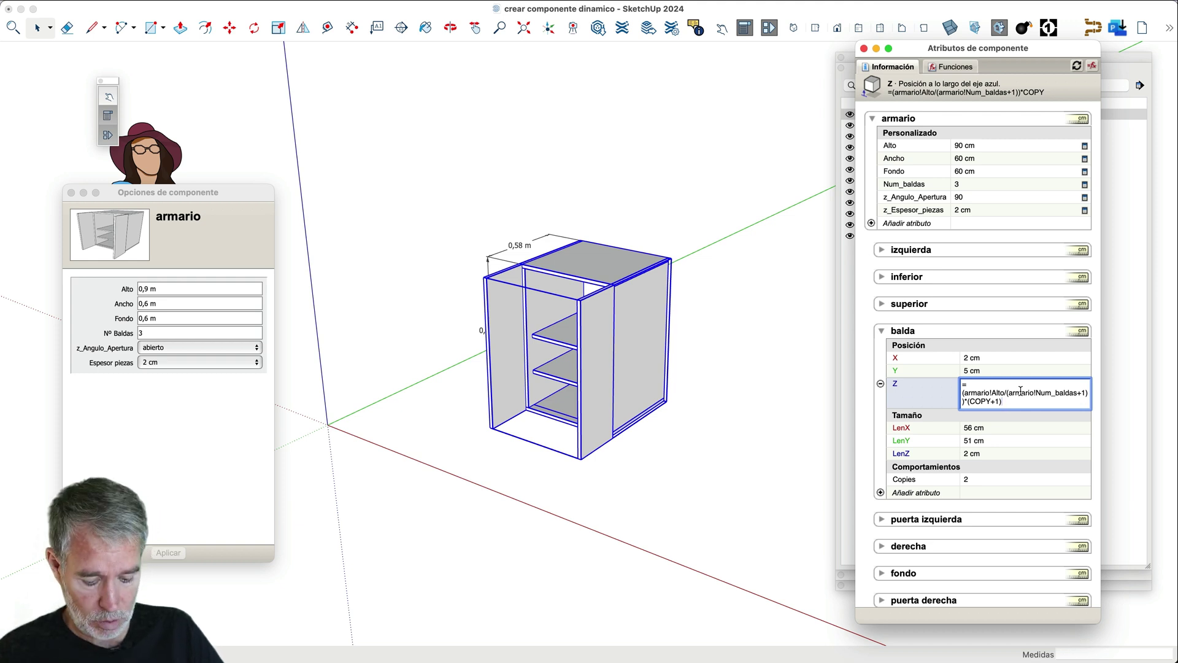
pyautogui.press('Return')
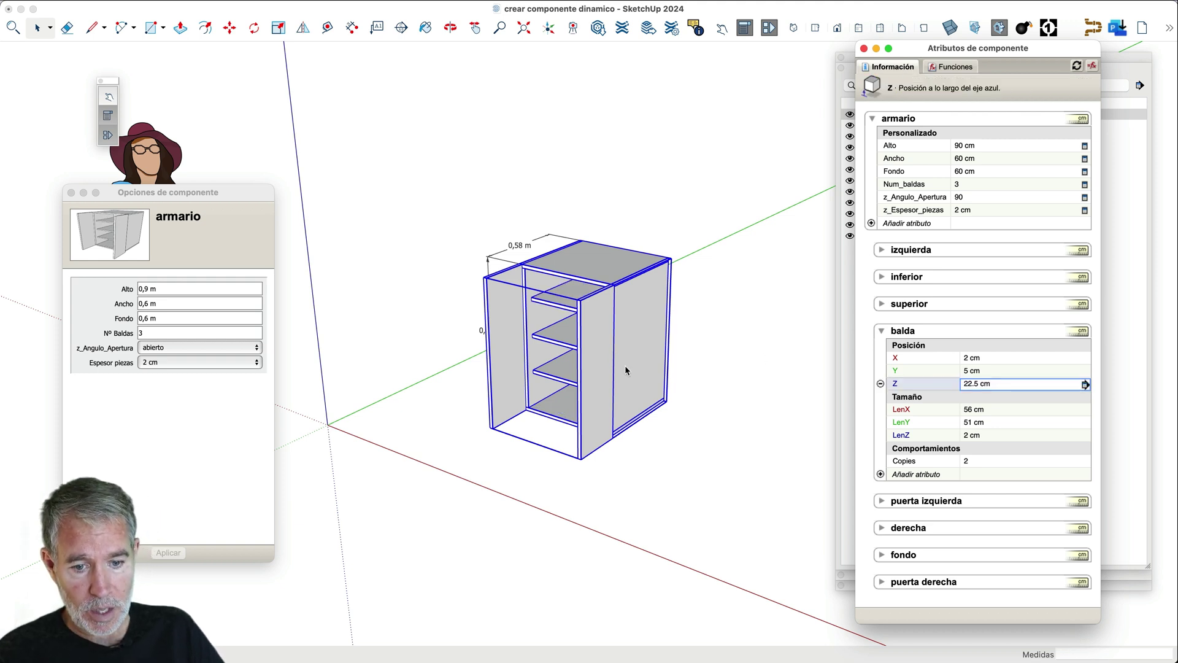
# - Set the cabinet's Nº Baldas option to 2 and apply it
pyautogui.click(555, 417)
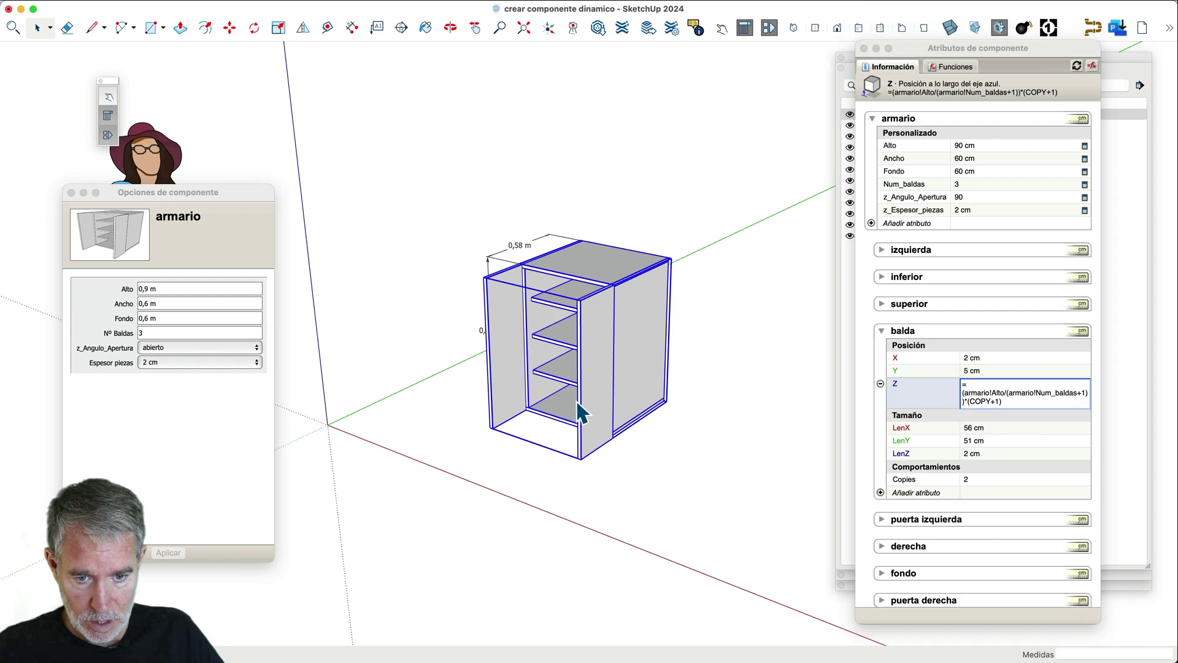
pyautogui.press('o')
pyautogui.moveTo(639, 382); pyautogui.dragTo(615, 360)
pyautogui.press('space')
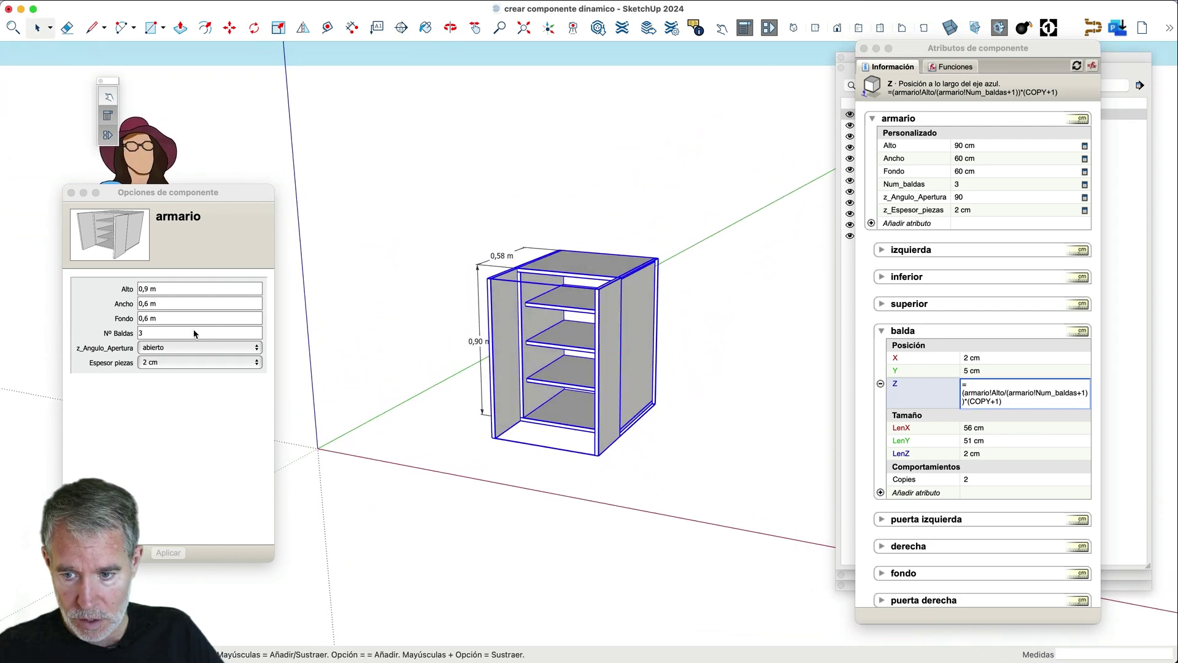
pyautogui.click(172, 333)
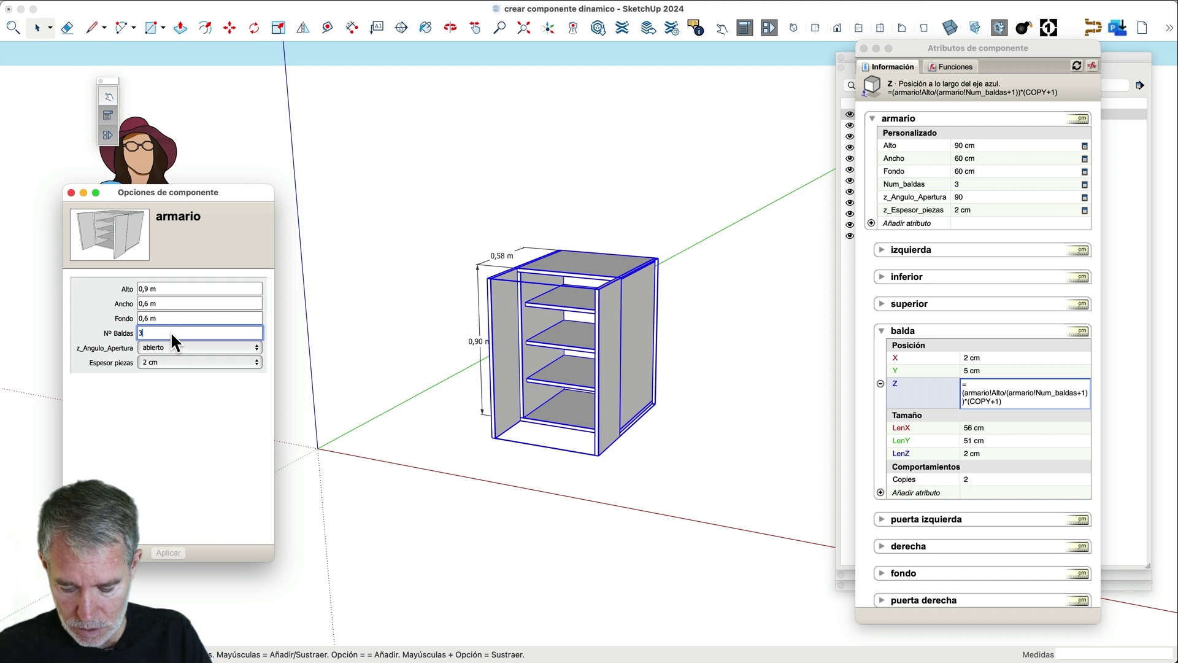
pyautogui.press('BackSpace')
pyautogui.write('2')
pyautogui.press('Return')
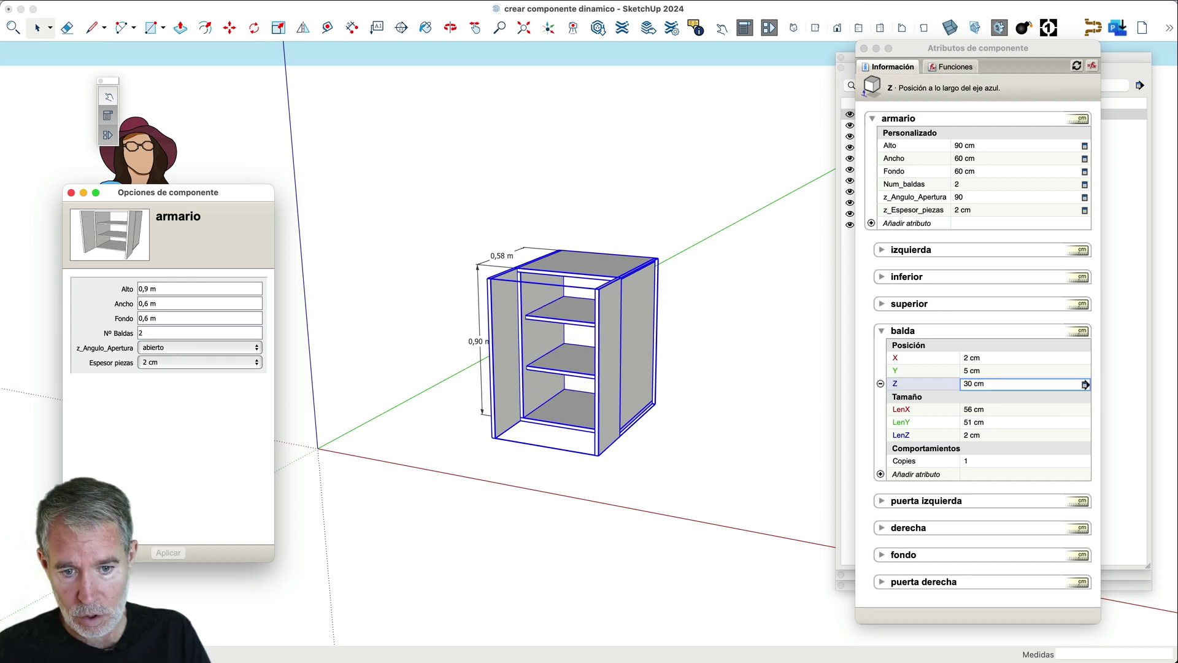
# - Try a Fondo of 0,8 m on the cabinet, and restore it to 0,6 m
pyautogui.click(158, 320)
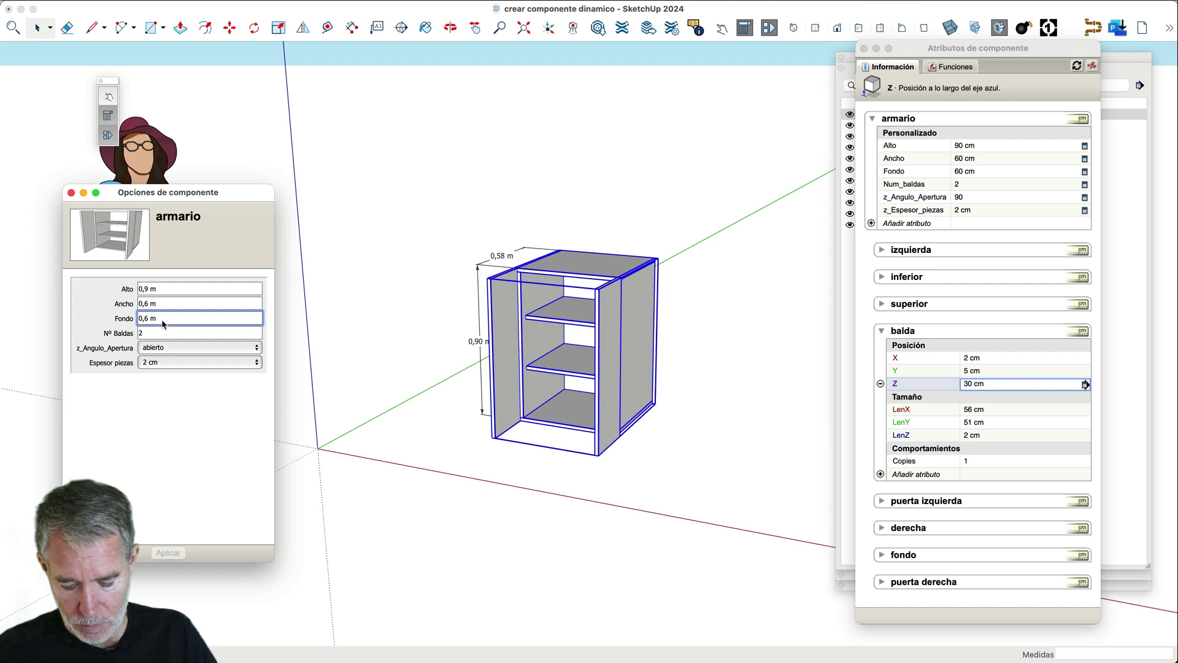
pyautogui.press('BackSpace')
pyautogui.write('8')
pyautogui.press('Return')
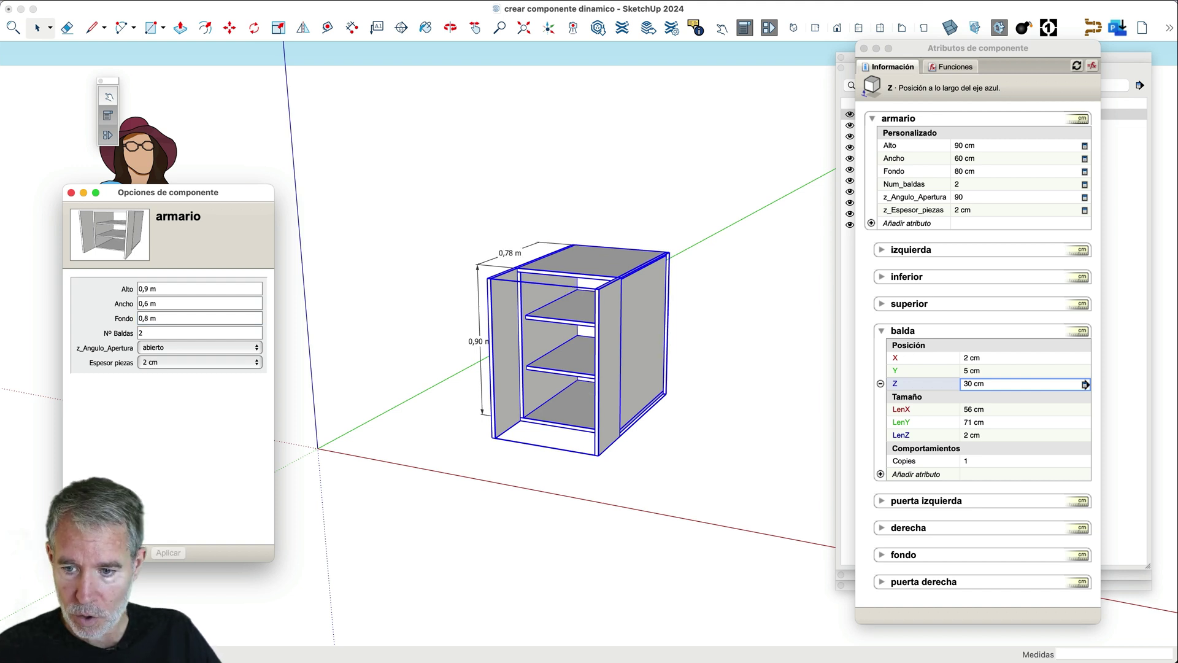
pyautogui.click(144, 318)
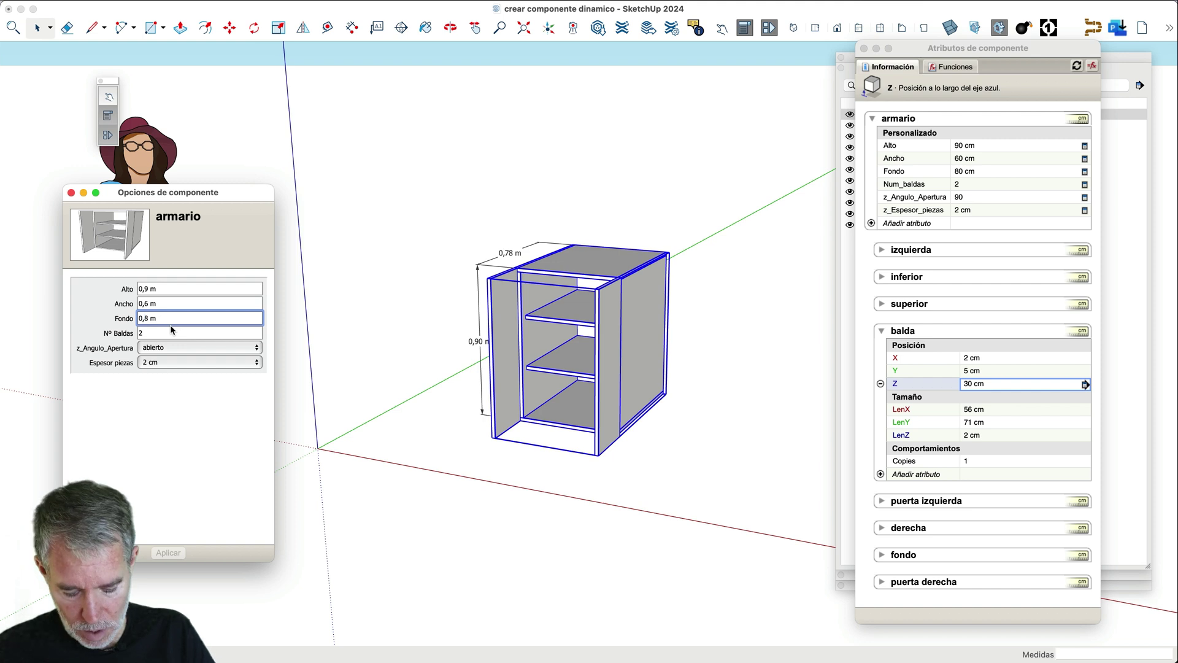
pyautogui.press('Delete')
pyautogui.write('6')
pyautogui.press('Return')
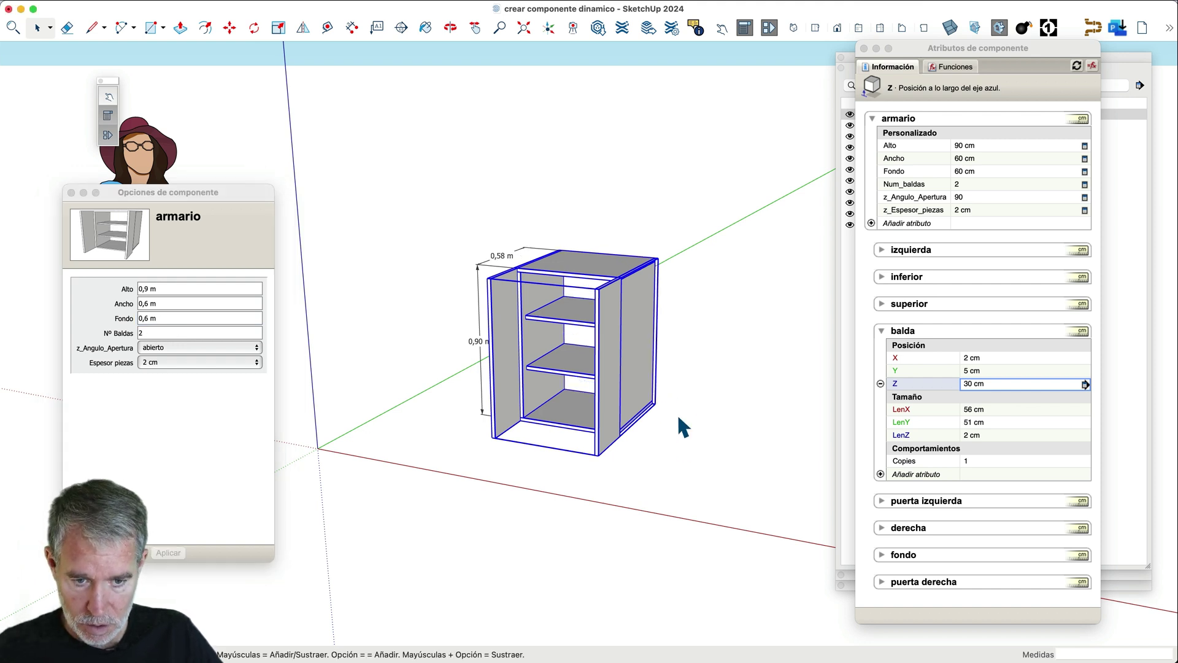
# - Look through the predefined attributes that can be added to armario, without adding any
pyautogui.moveTo(676, 413); pyautogui.dragTo(783, 450, button='middle')
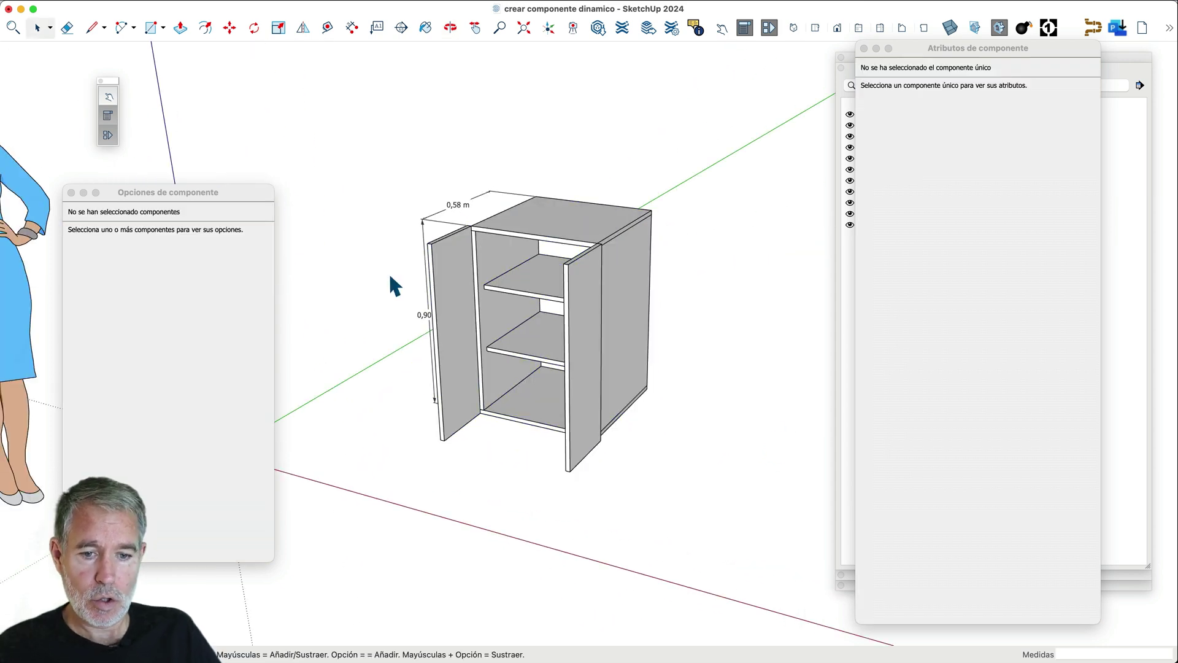
pyautogui.click(541, 310)
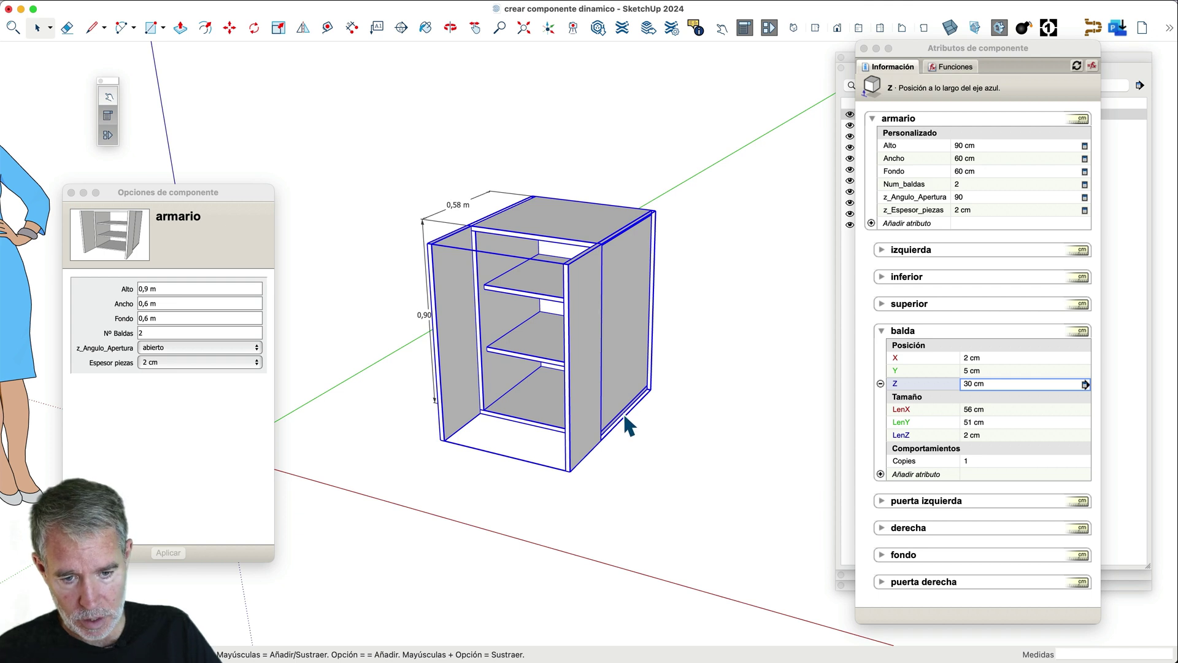
pyautogui.click(873, 226)
pyautogui.click(873, 224)
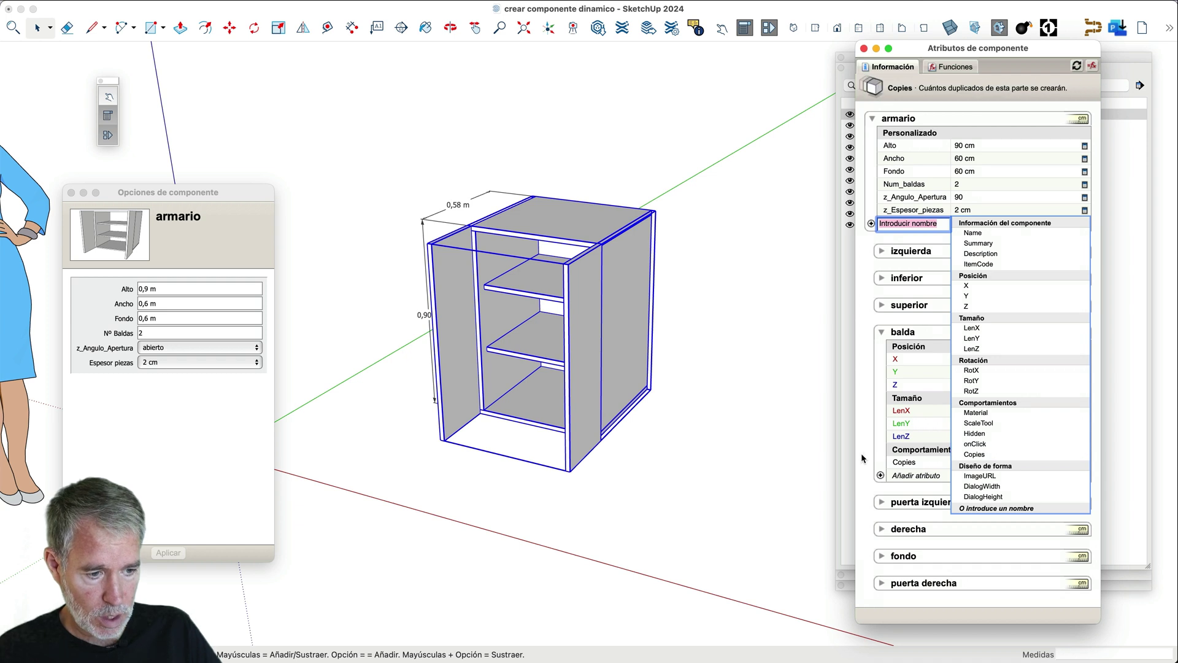
pyautogui.click(755, 444)
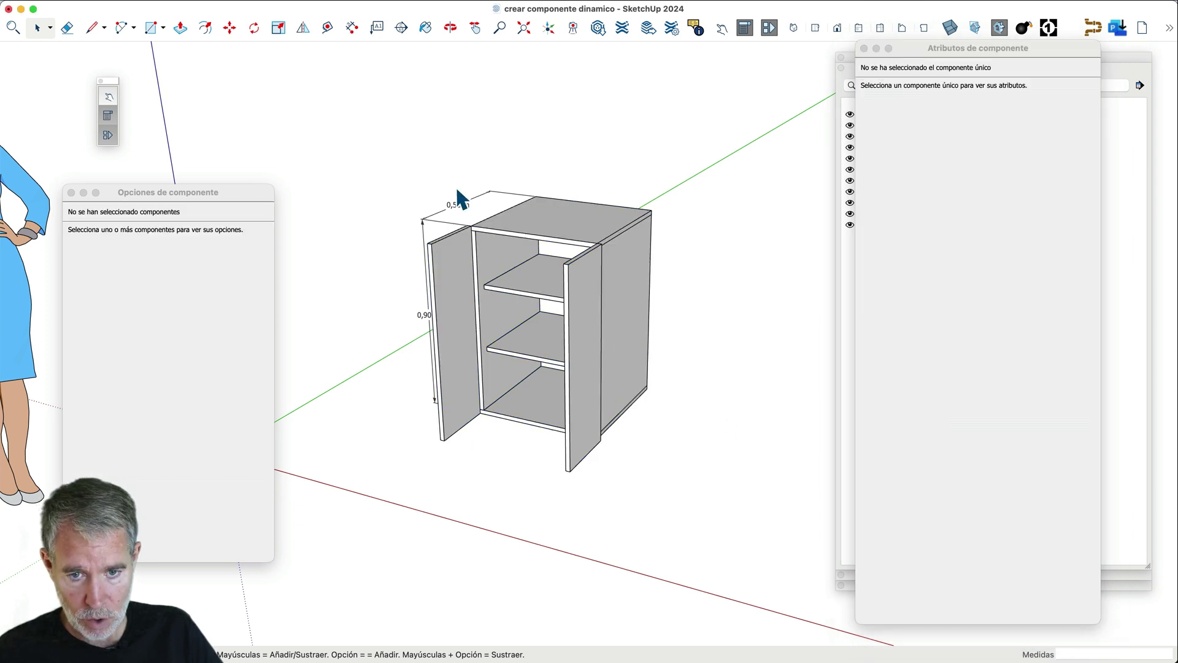
# - Delete the depth and height dimensions beside the cabinet
pyautogui.click(456, 204)
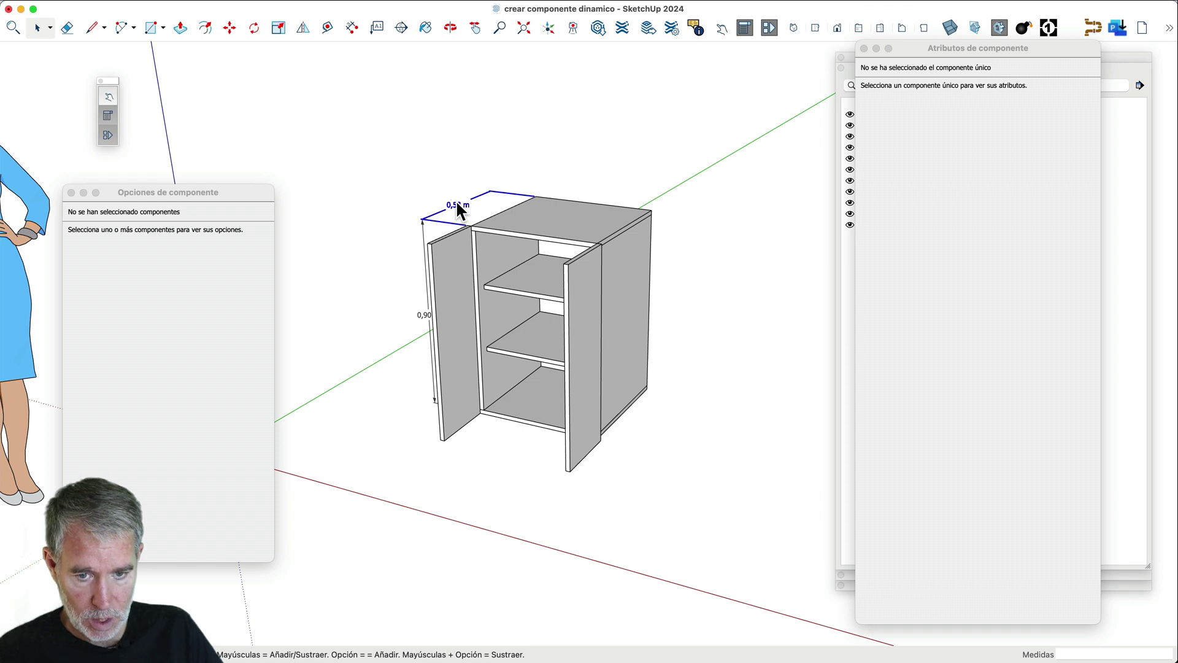
pyautogui.press('Delete')
pyautogui.click(424, 313)
pyautogui.press('Delete')
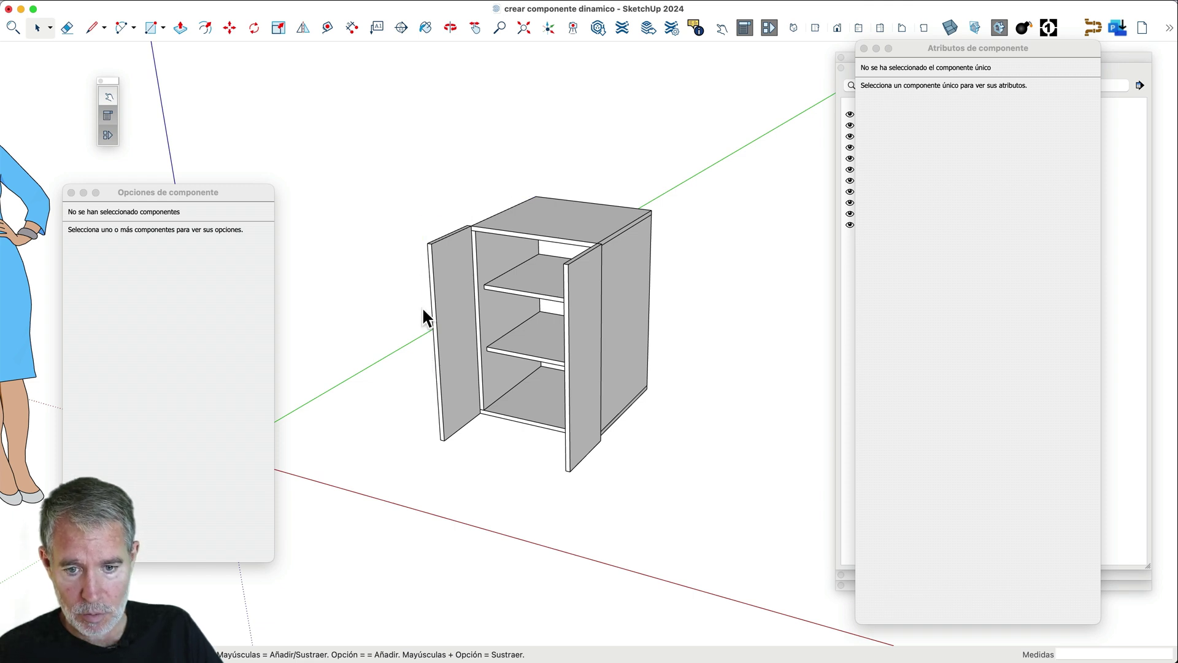
# - Move the component attributes window away from the model outline so the list of armario's parts is uncovered
pyautogui.press('o')
pyautogui.moveTo(600, 331)
pyautogui.mouseDown()
pyautogui.moveTo(600, 302)
pyautogui.moveTo(604, 332)
pyautogui.mouseUp()
pyautogui.press('space')
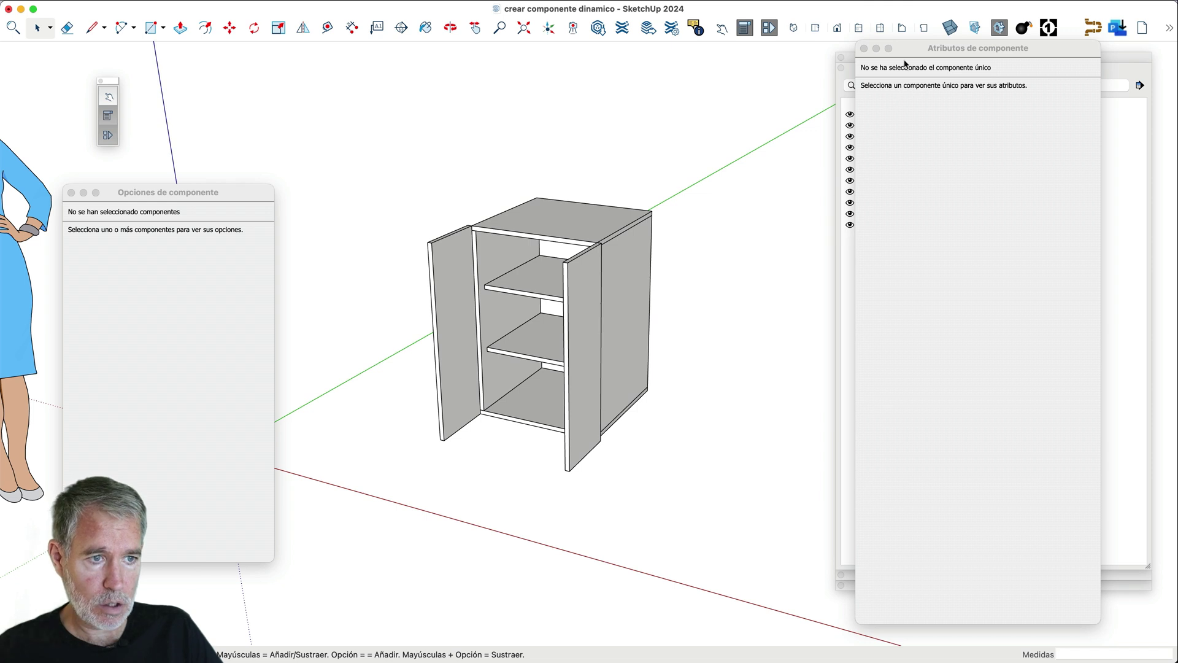
pyautogui.moveTo(916, 49); pyautogui.dragTo(129, 275)
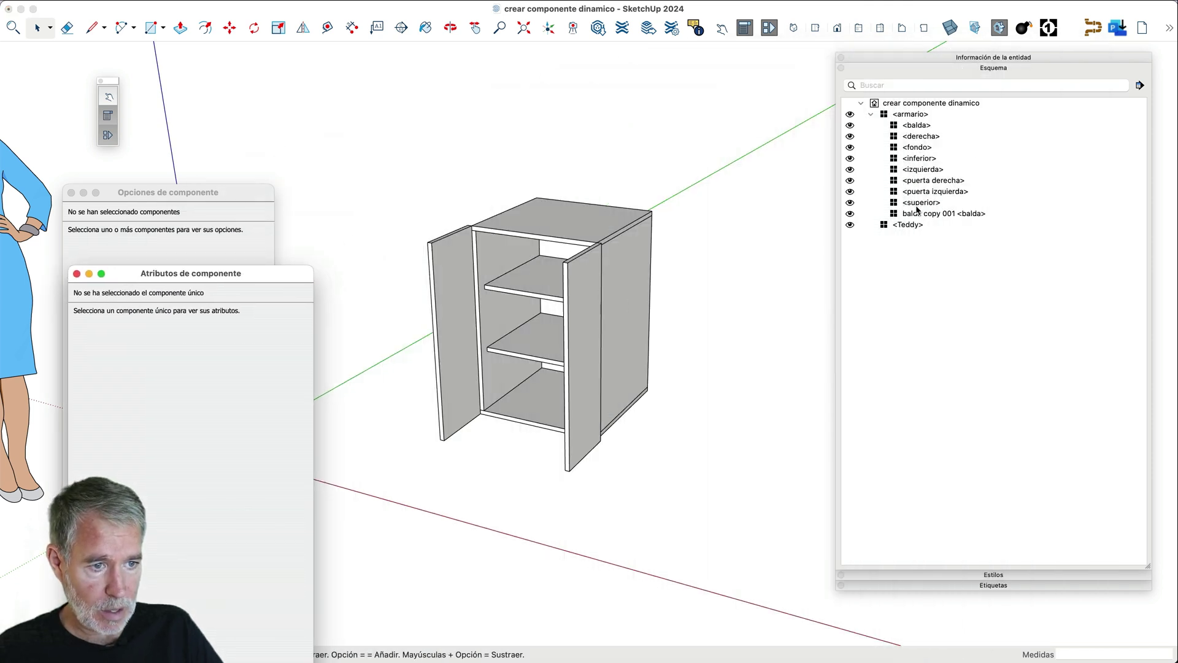
pyautogui.scroll(-3, 527, 307)
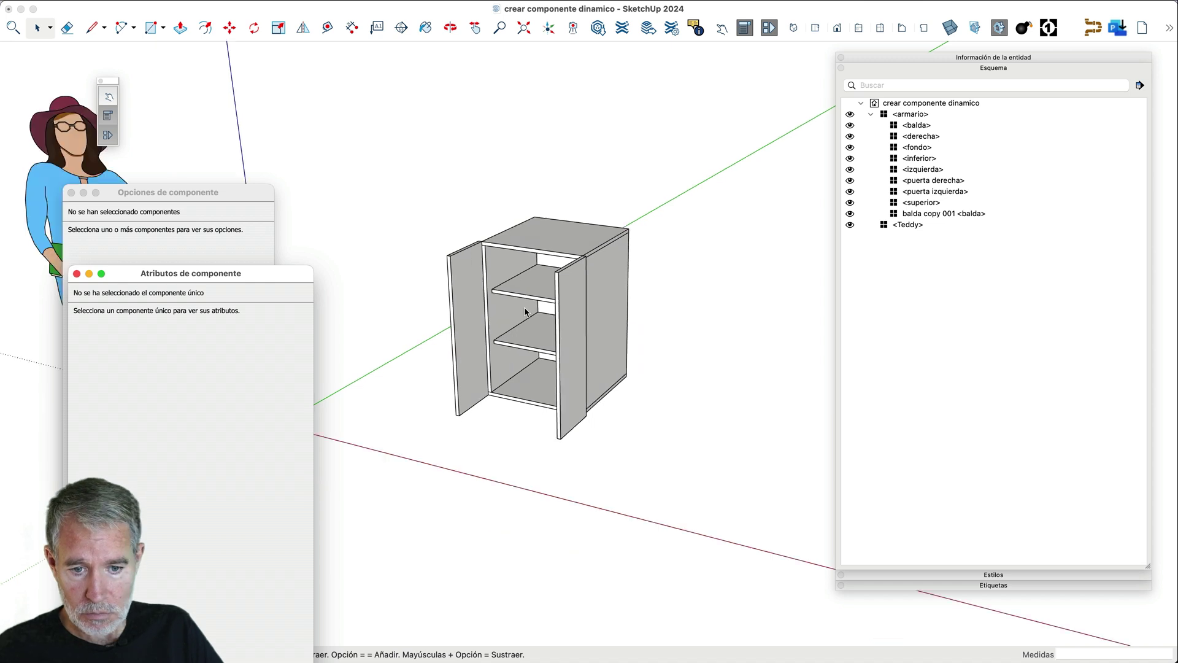
# - Shift the armario cabinet slightly from its place with the Move tool, with the attributes window over the outliner, and deselect it
pyautogui.moveTo(554, 350); pyautogui.dragTo(566, 334, button='middle')
pyautogui.moveTo(241, 273); pyautogui.dragTo(1075, 69)
pyautogui.click(590, 337)
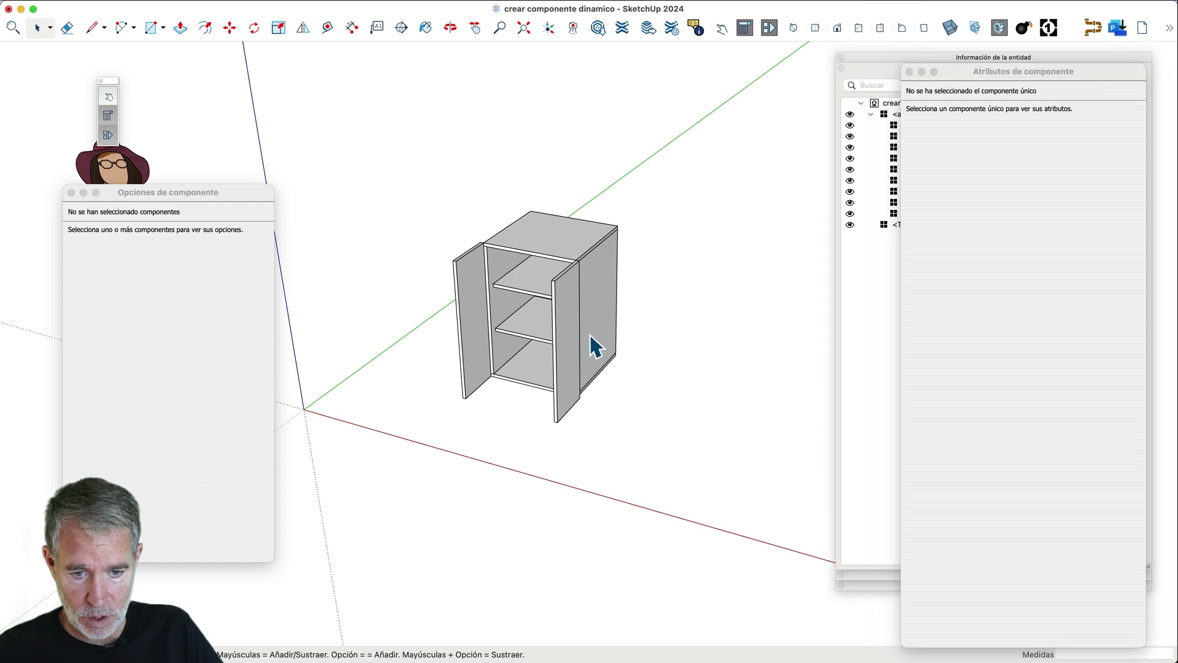
pyautogui.click(590, 335)
pyautogui.press('m')
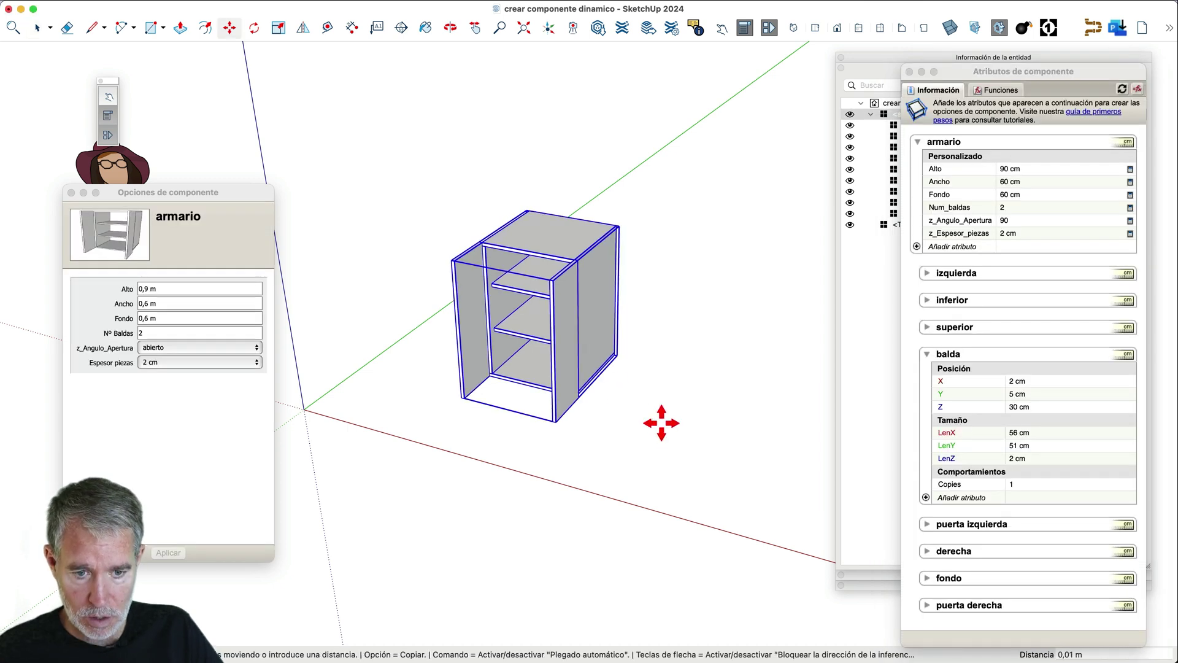
pyautogui.click(663, 421)
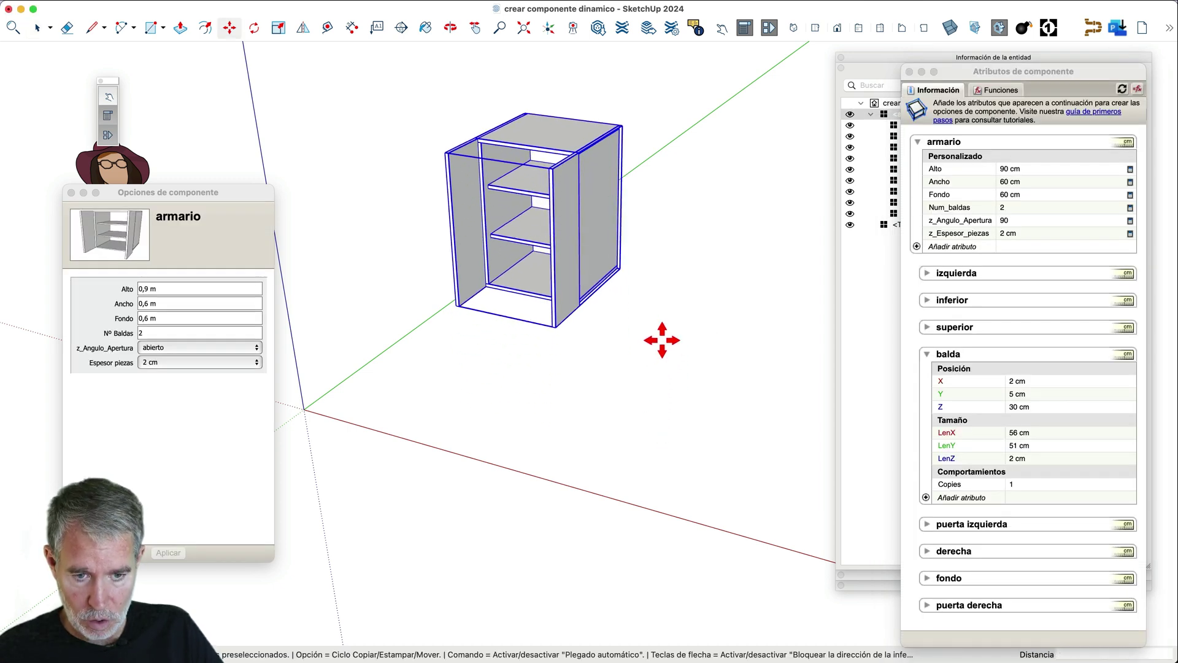
pyautogui.click(698, 307)
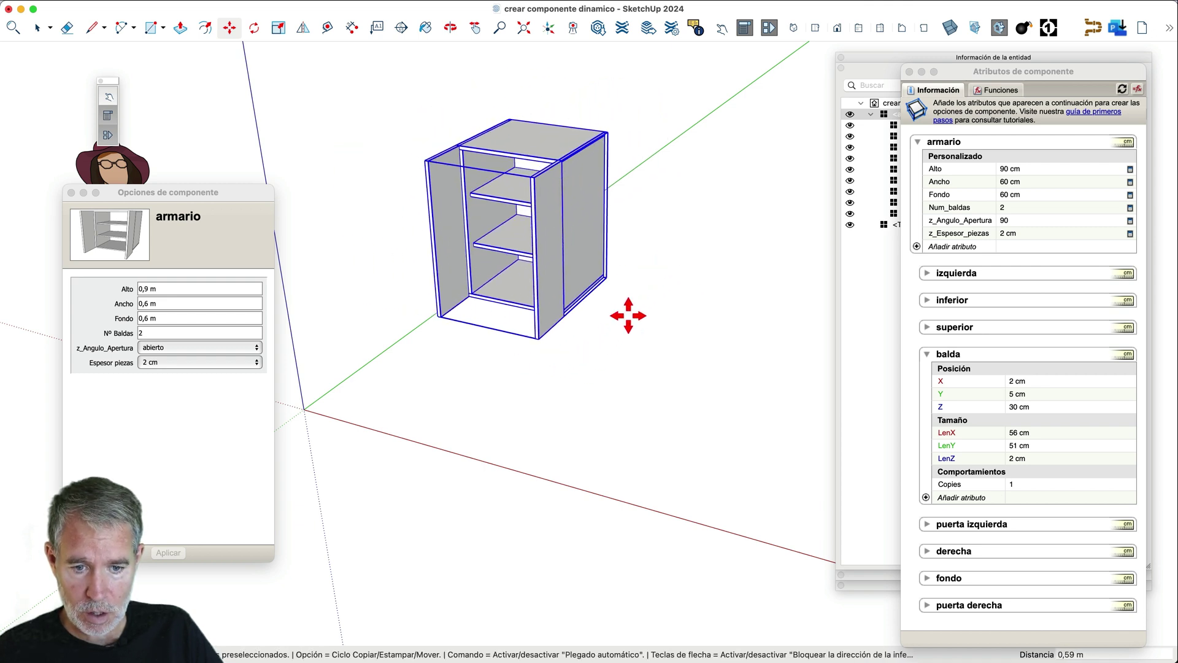
pyautogui.click(632, 381)
pyautogui.press('space')
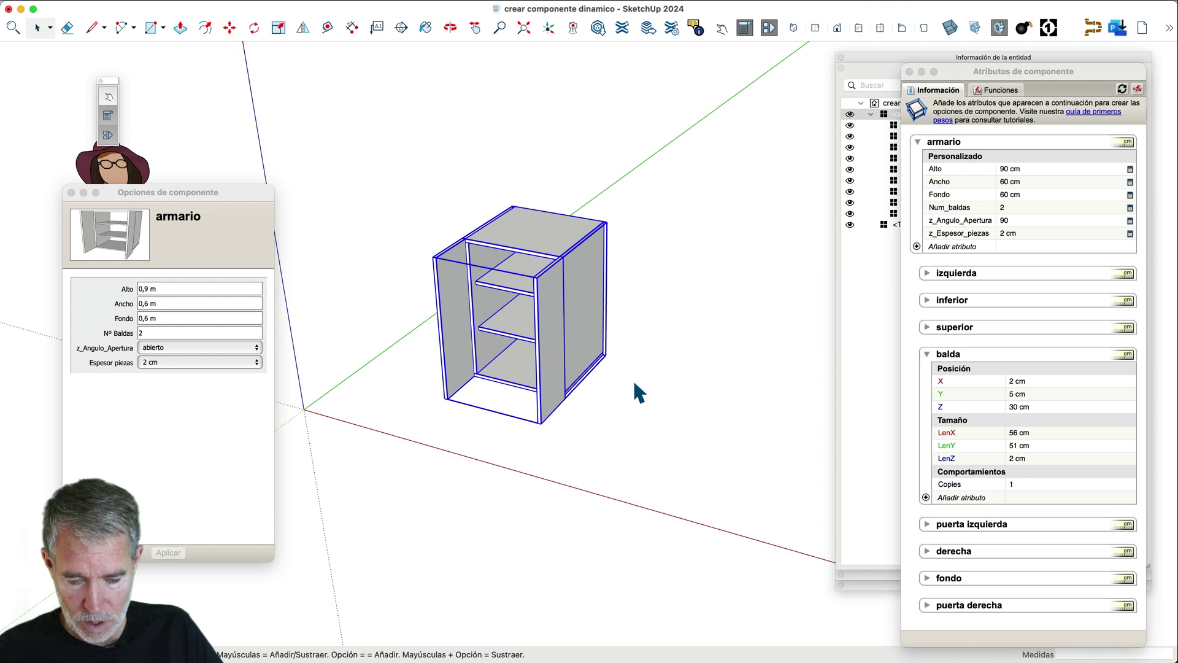
pyautogui.click(635, 380)
pyautogui.moveTo(576, 329); pyautogui.dragTo(589, 360)
pyautogui.press('space')
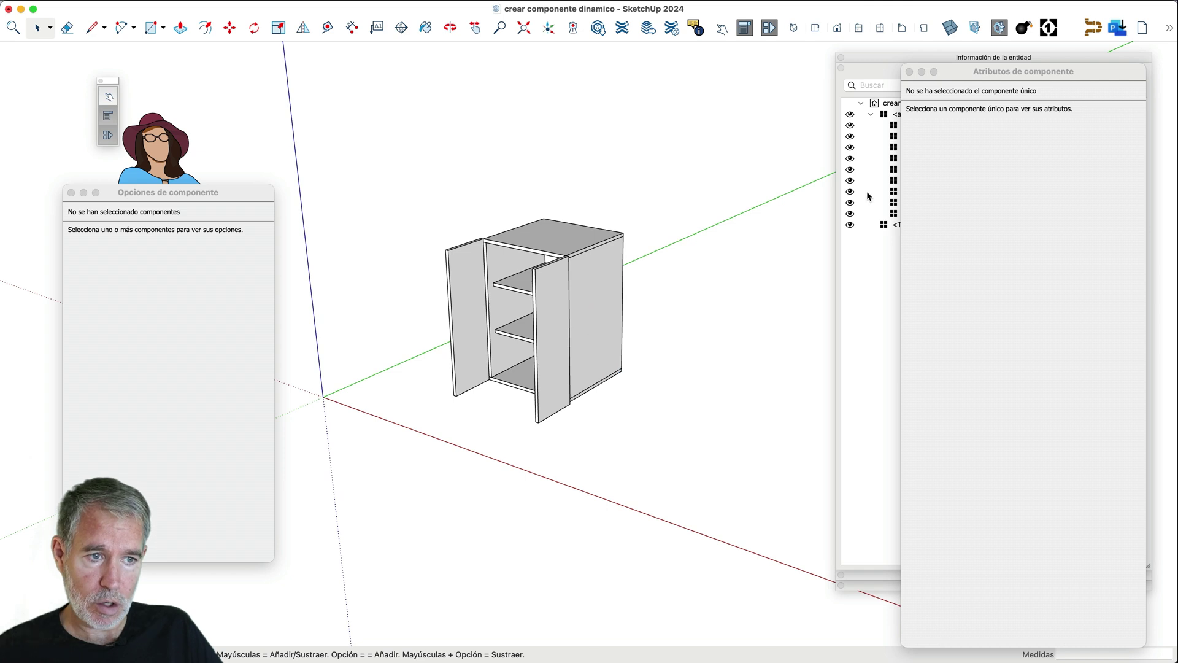
# - Close the component attributes and component options windows
pyautogui.moveTo(963, 70); pyautogui.dragTo(101, 14)
pyautogui.click(47, 15)
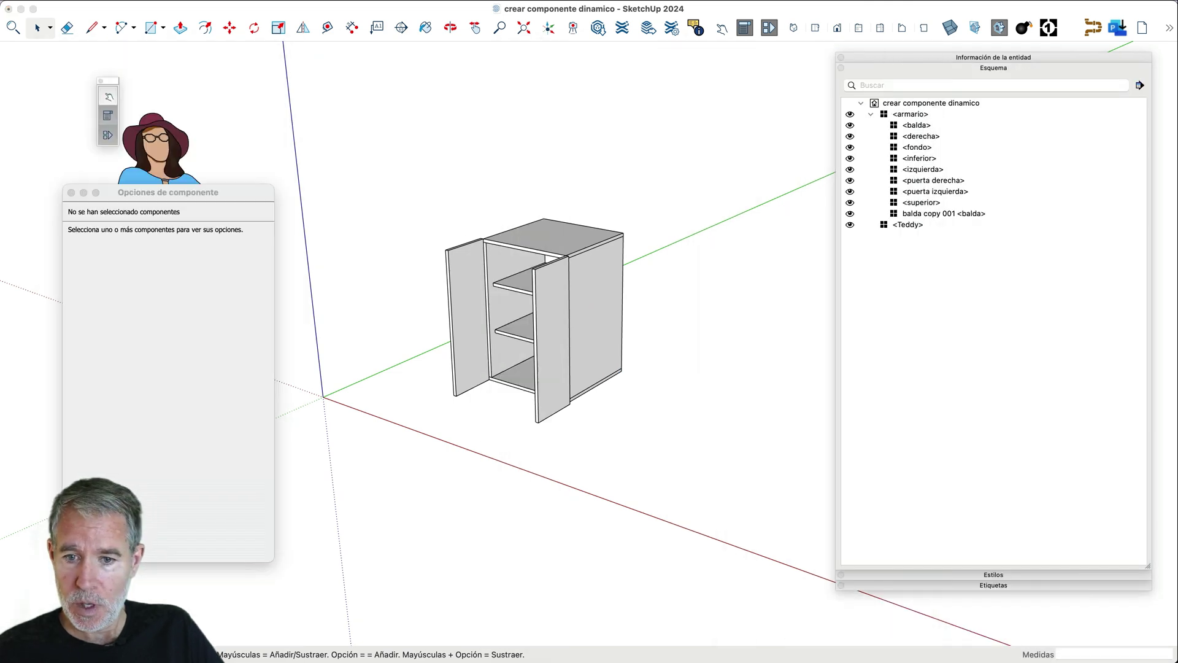
pyautogui.moveTo(165, 193); pyautogui.dragTo(95, 192)
pyautogui.press('super+w')
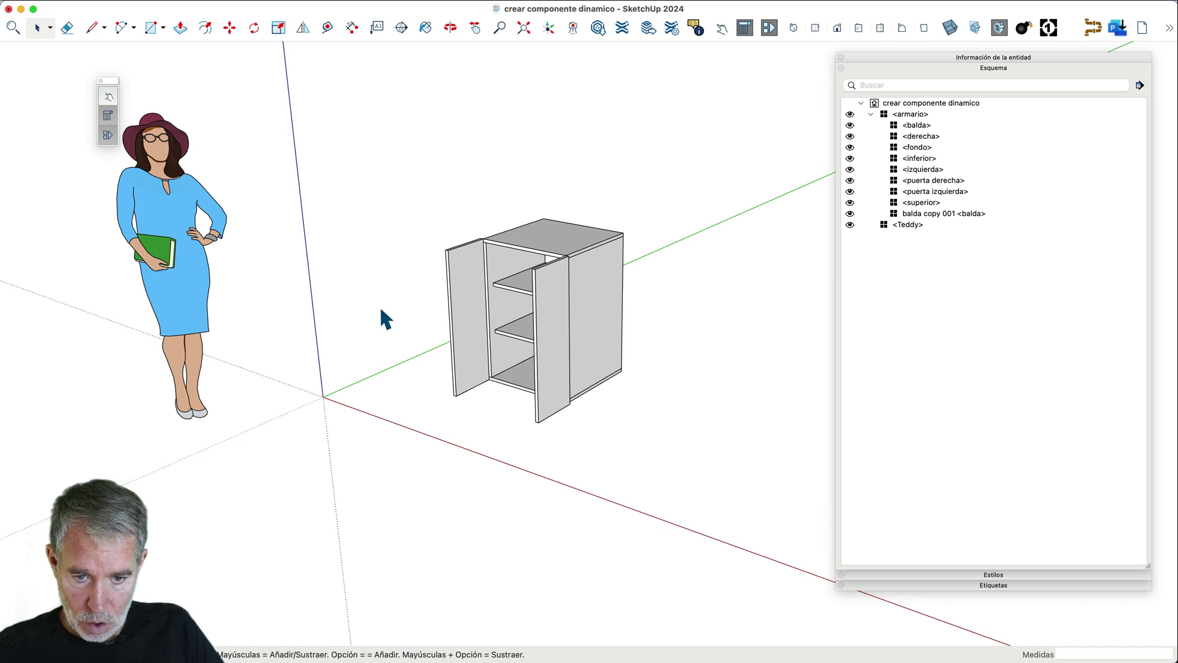
pyautogui.moveTo(386, 319); pyautogui.dragTo(552, 334, button='middle')
pyautogui.scroll(4, 560, 360)
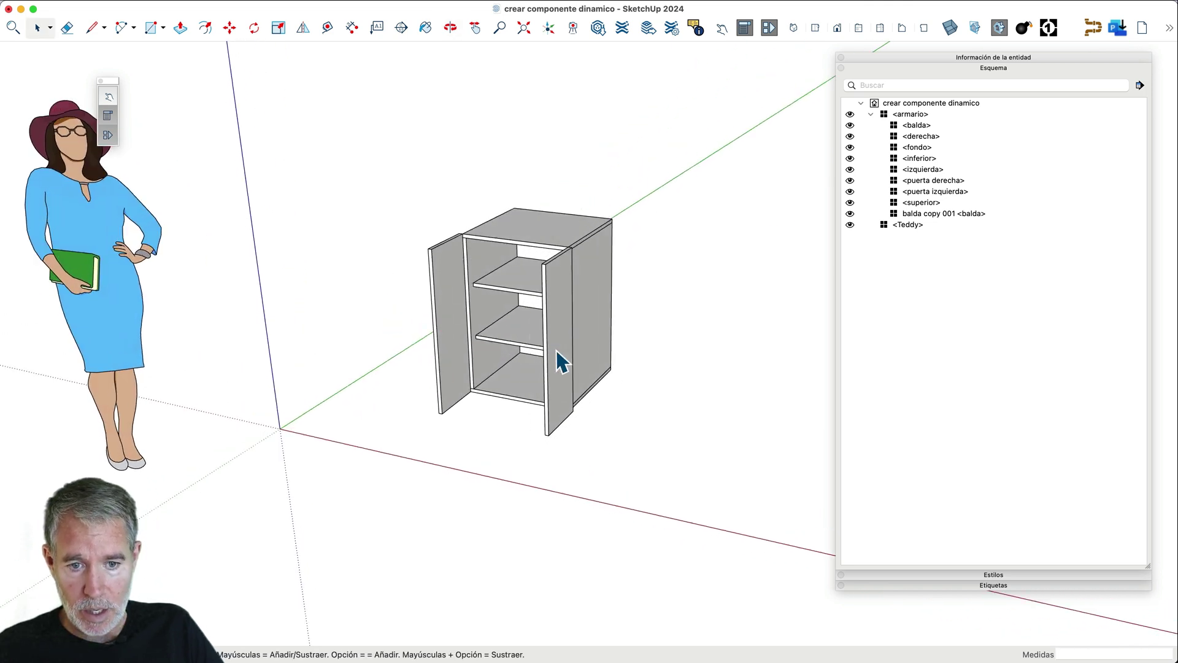
pyautogui.scroll(-3, 502, 147)
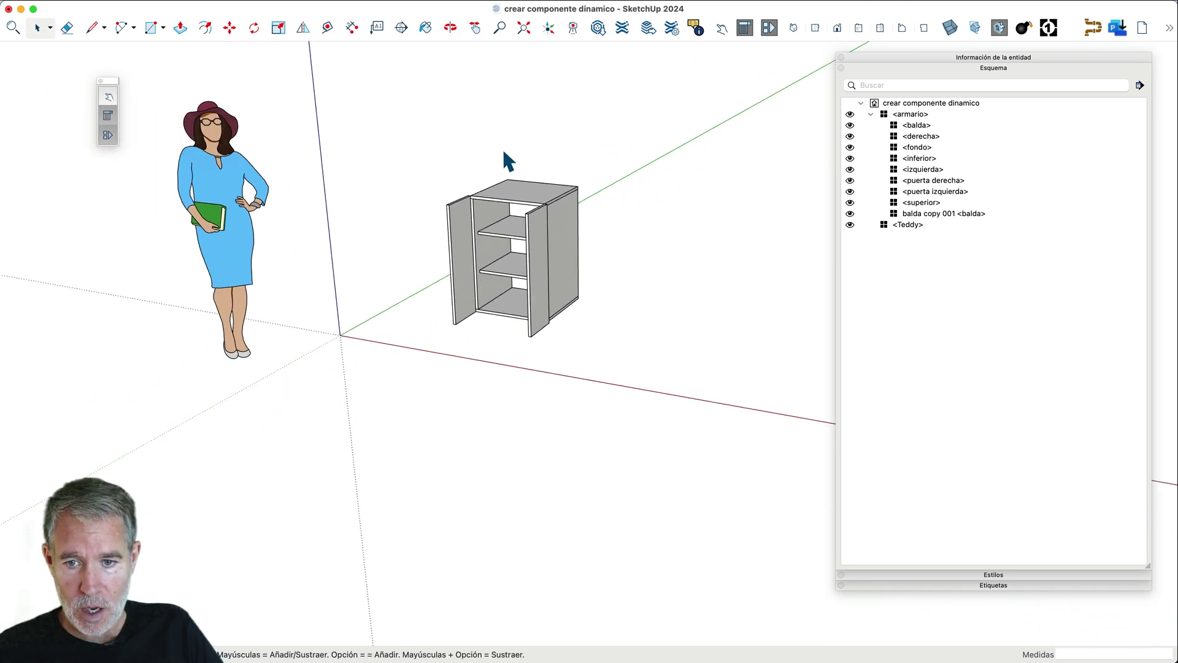
pyautogui.scroll(2, 499, 114)
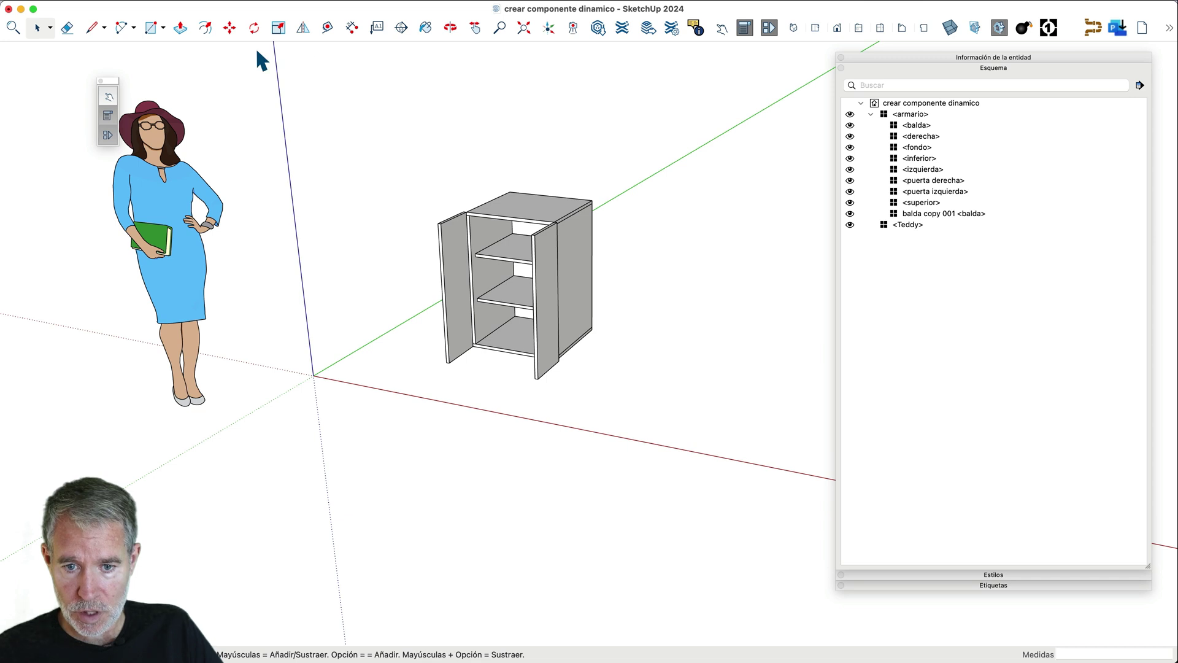
pyautogui.scroll(1, 258, 53)
pyautogui.scroll(-1, 699, 282)
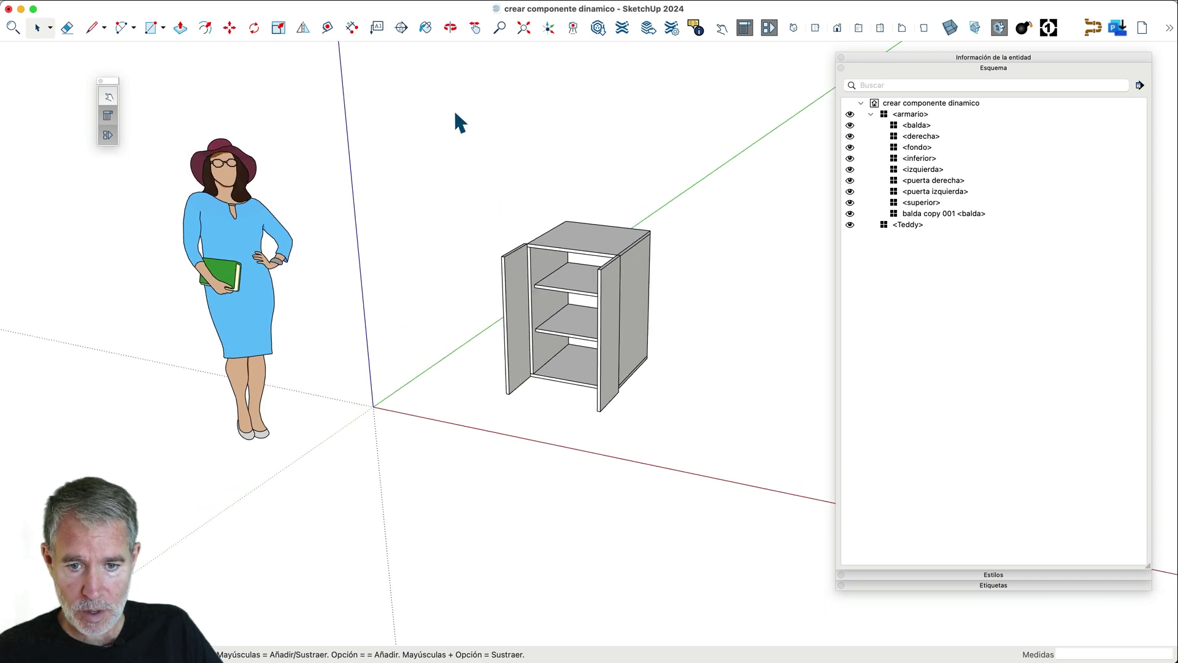